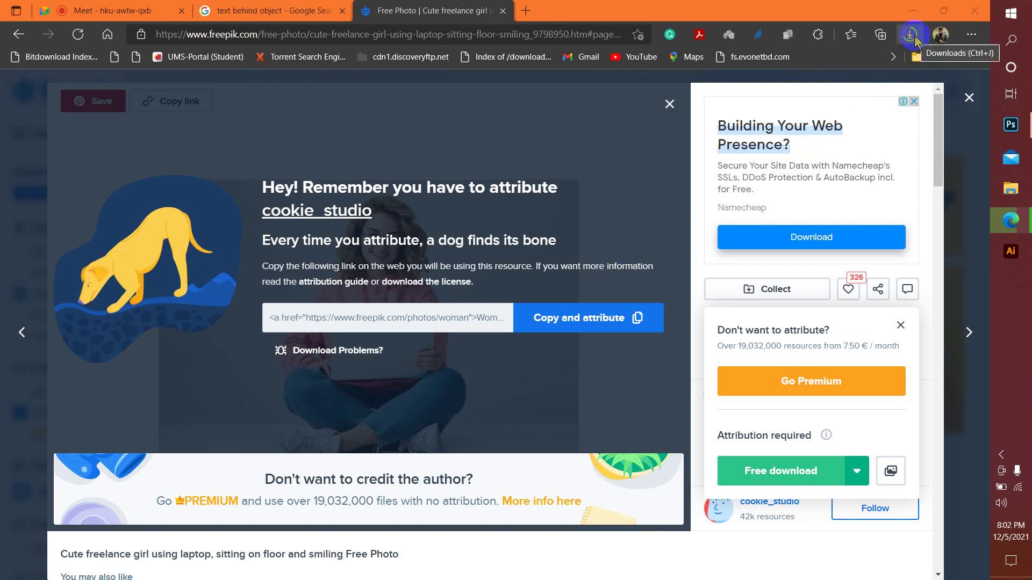
# Check the girl photo's download progress, then switch to the 'text behind object' image results
pyautogui.click(912, 36)
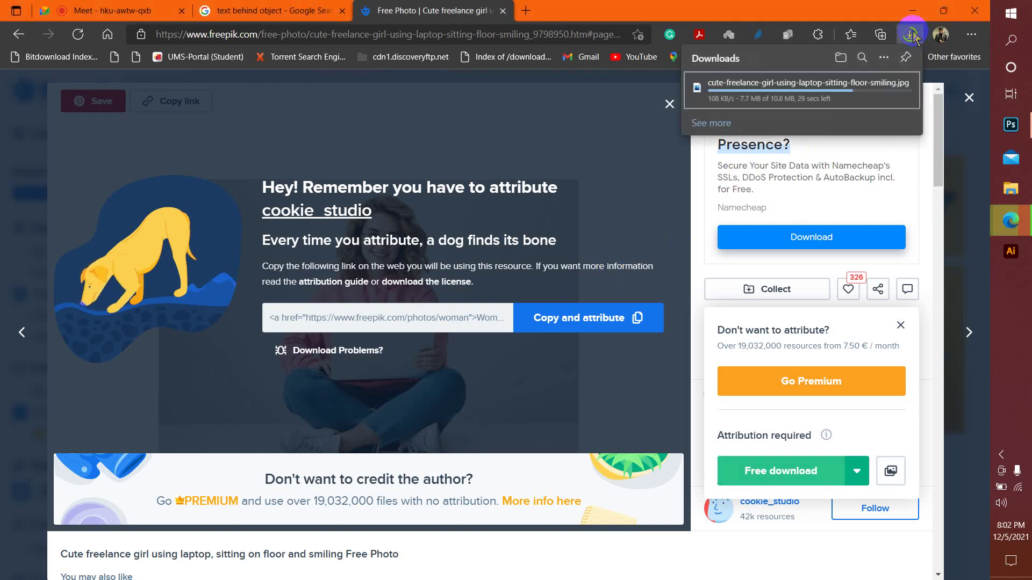
pyautogui.click(912, 36)
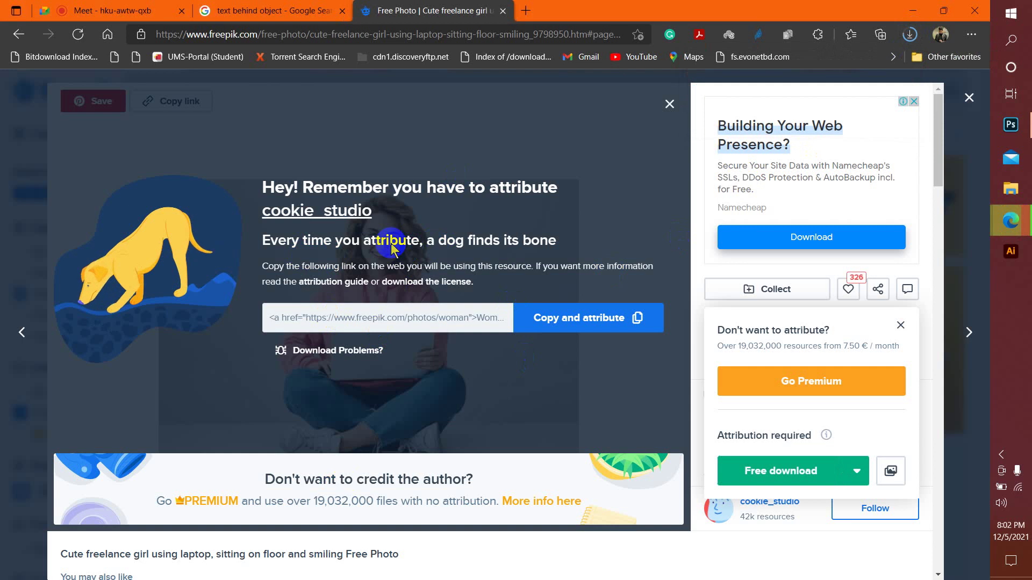
pyautogui.click(323, 11)
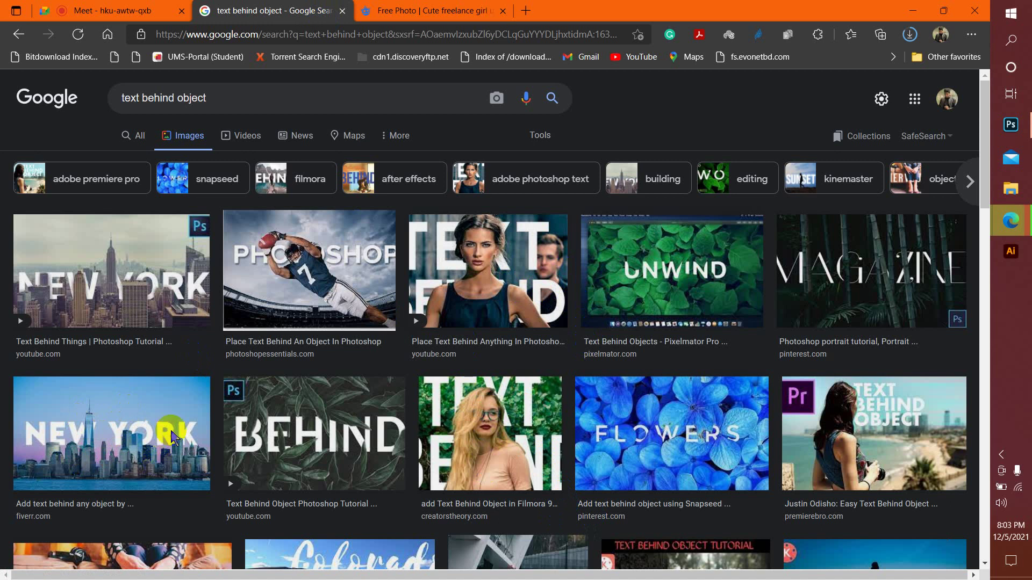
# Return to the Freepik 'Cute freelance girl' photo page
pyautogui.click(450, 13)
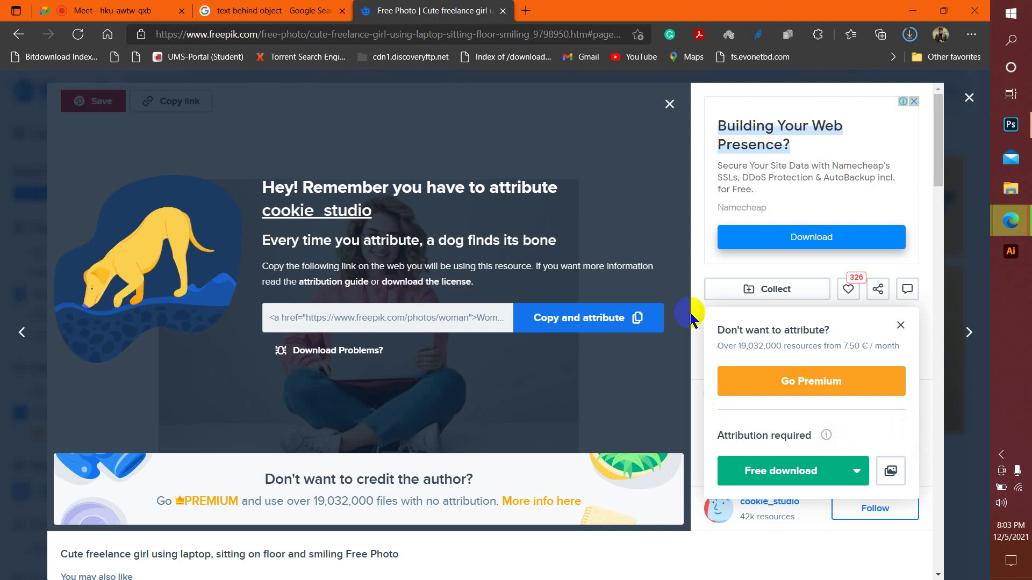
# Confirm the 10.8 MB girl photo download is complete, then switch to Photoshop
pyautogui.click(916, 38)
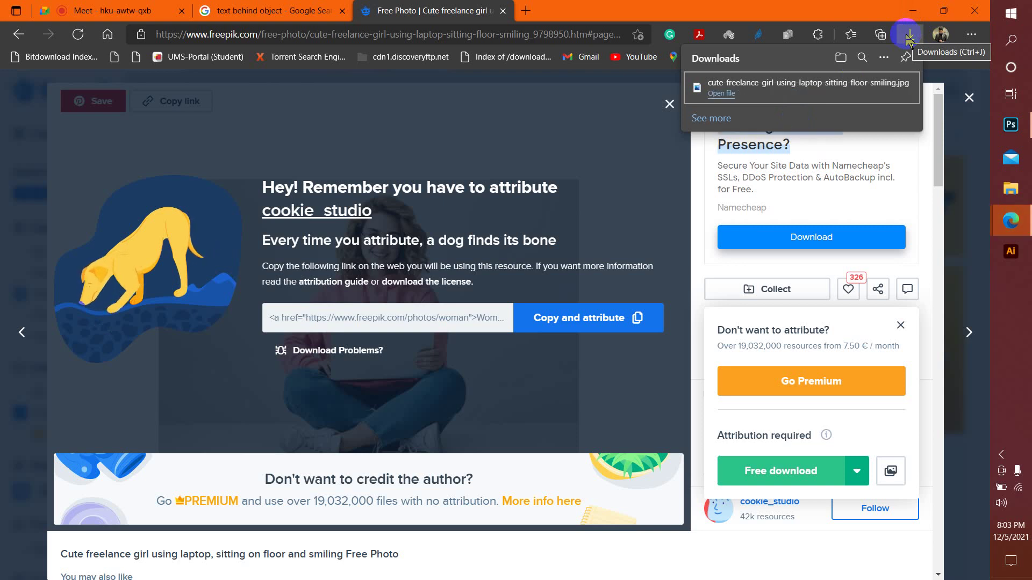
pyautogui.click(1011, 124)
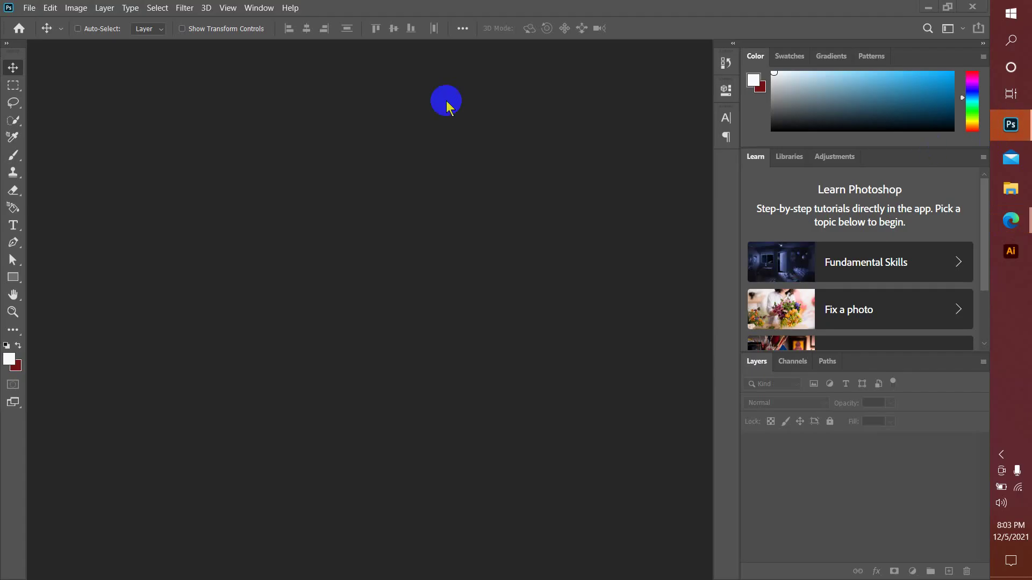
# Open cute-freelance-girl-using-laptop-sitting-floor-smiling.jpg from the Downloads folder
pyautogui.click(29, 8)
pyautogui.click(43, 33)
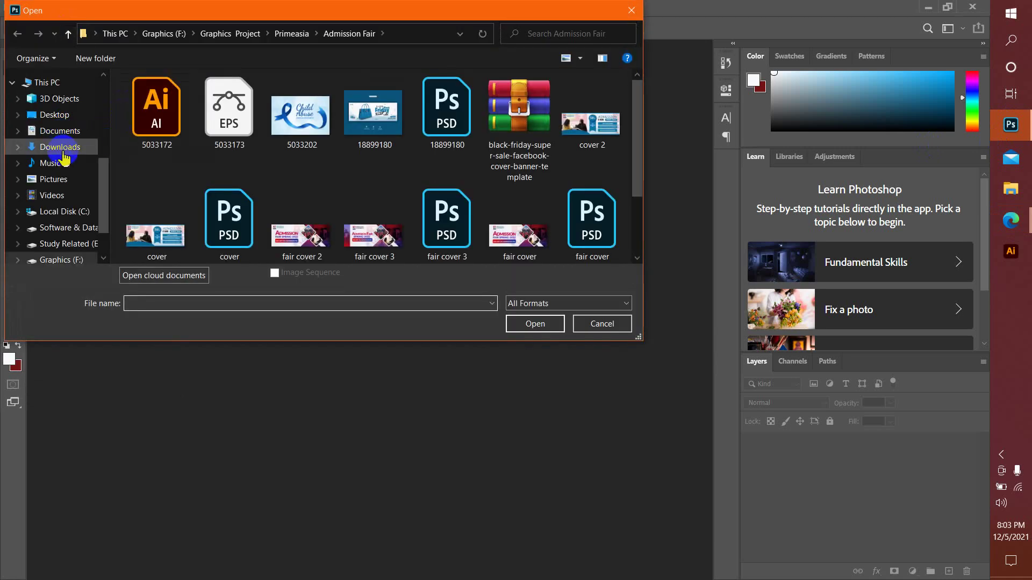
pyautogui.click(63, 153)
pyautogui.click(151, 131)
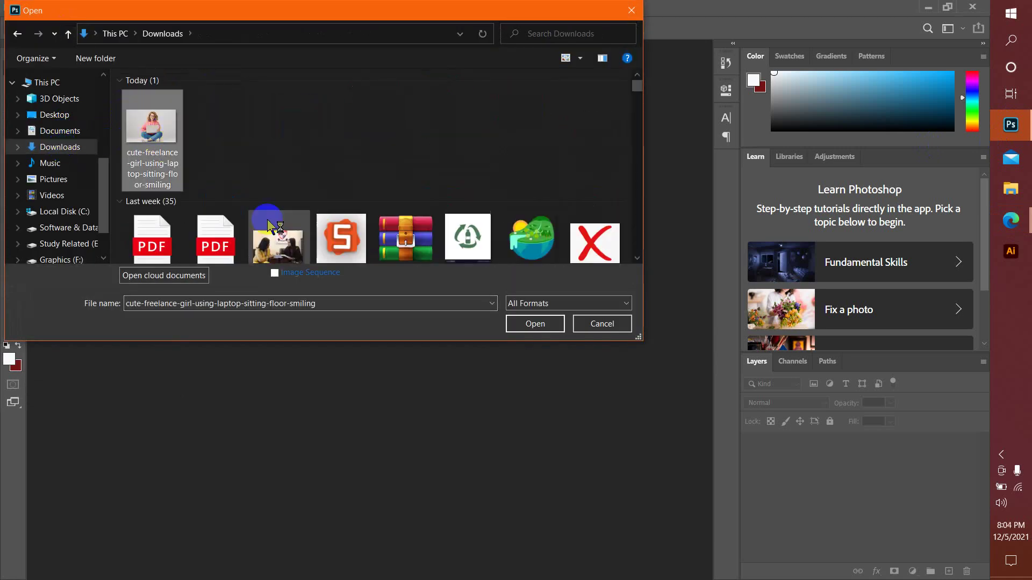
pyautogui.click(531, 324)
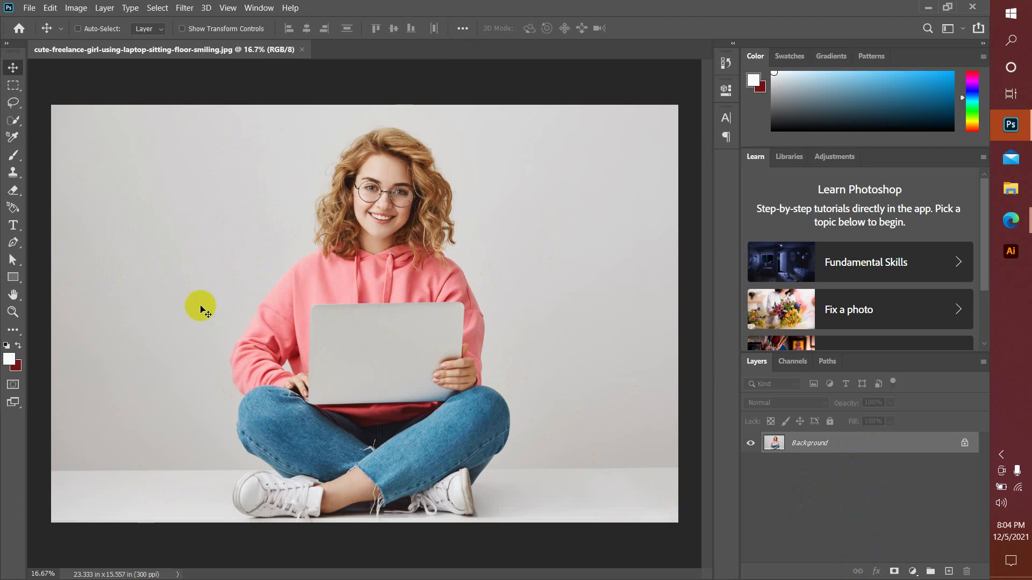
# Start a horizontal text line left of the girl and type ABC, correcting the typo
pyautogui.click(436, 221)
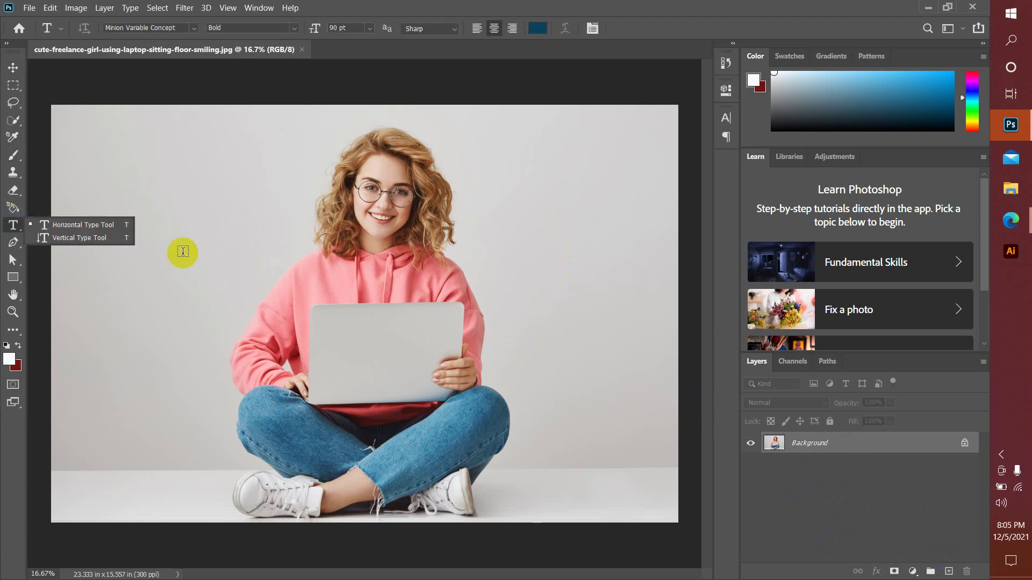
pyautogui.click(93, 226)
pyautogui.click(220, 290)
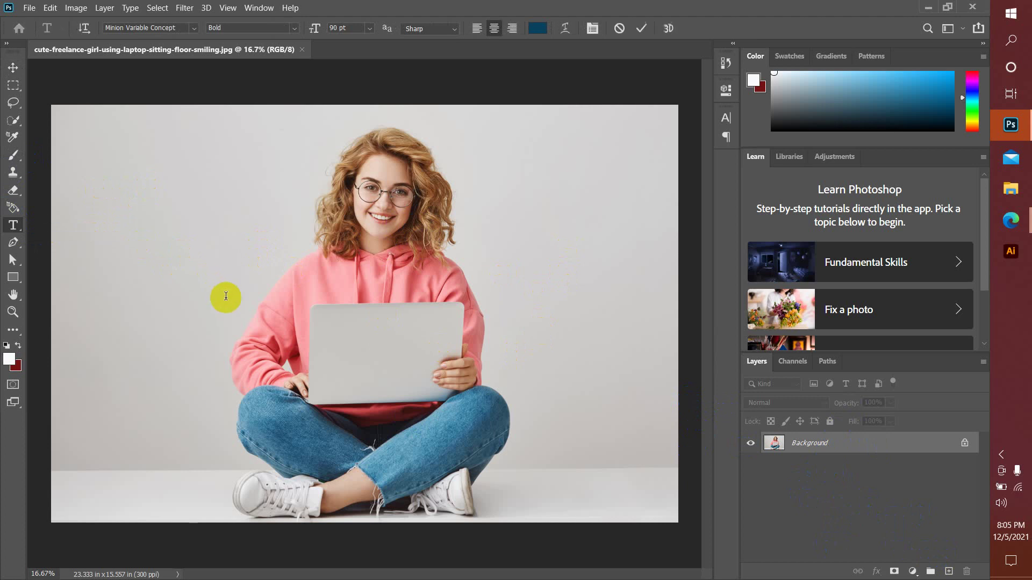
pyautogui.write('AB')
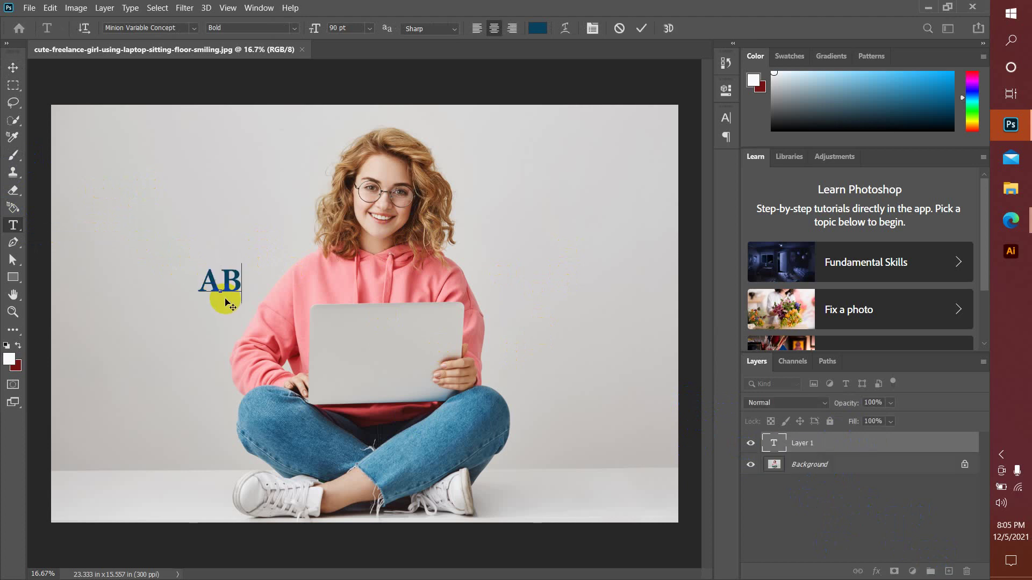
pyautogui.write('CS')
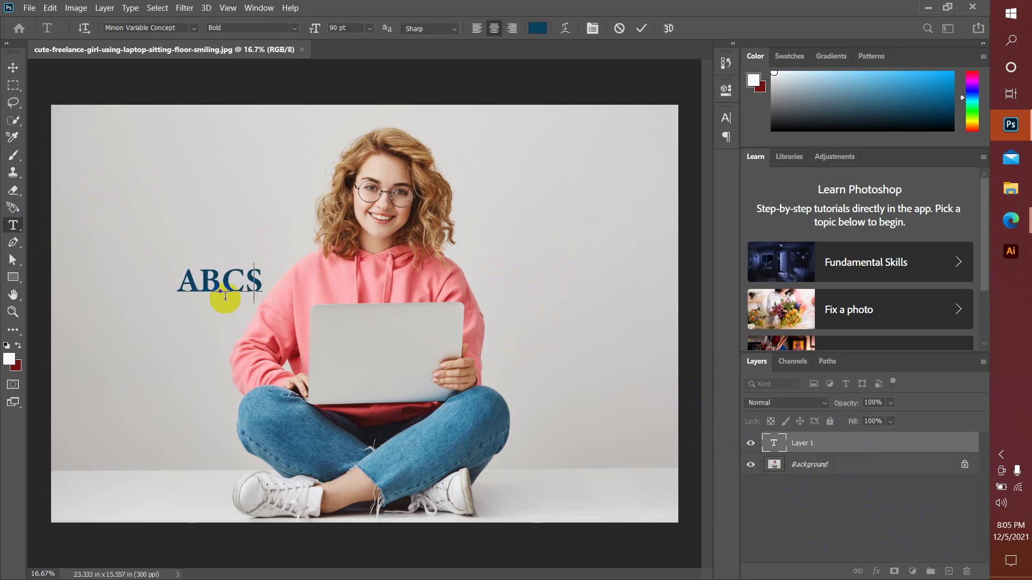
pyautogui.press('BackSpace')
# Finish the ABCD text, scale it about three times larger, and place it across the girl's chest
pyautogui.write('D')
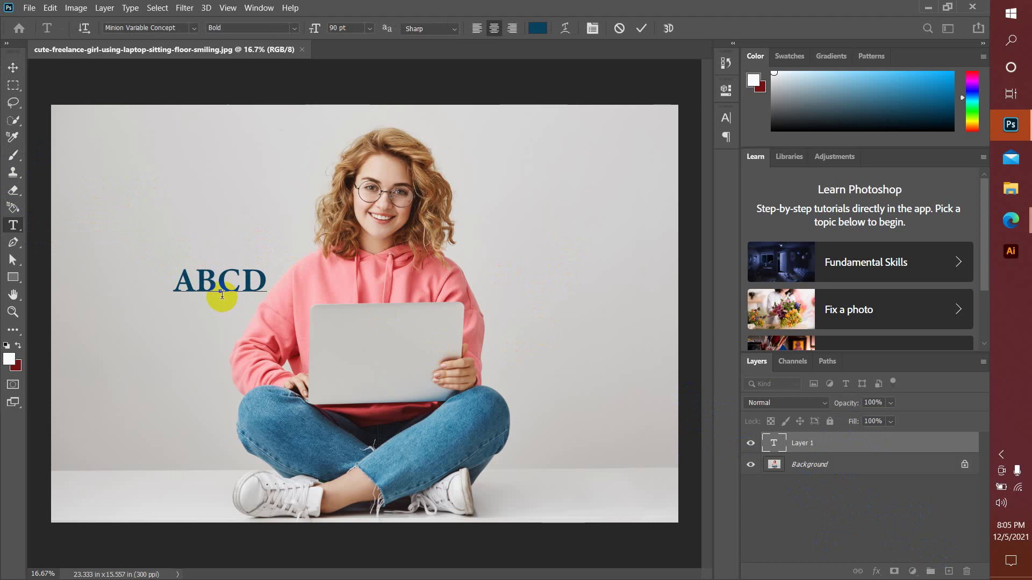
pyautogui.click(13, 69)
pyautogui.moveTo(229, 291); pyautogui.dragTo(349, 308)
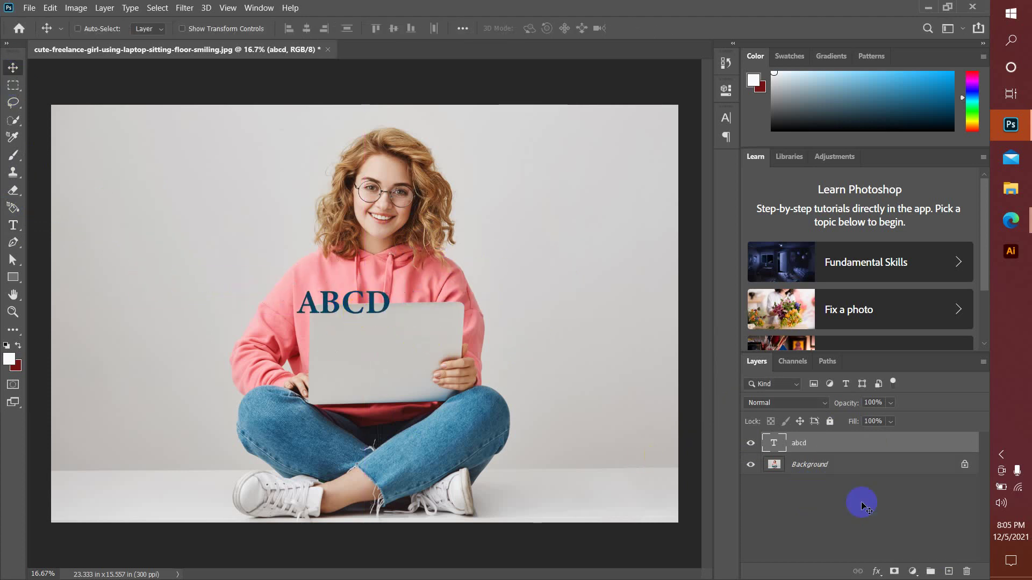
pyautogui.moveTo(865, 445); pyautogui.dragTo(871, 476)
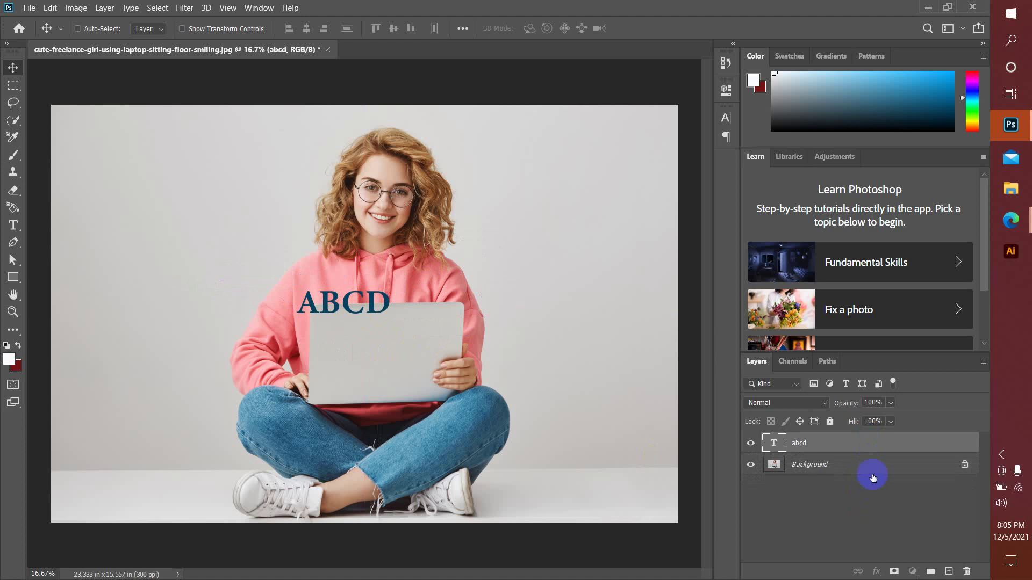
pyautogui.moveTo(371, 299); pyautogui.dragTo(415, 294)
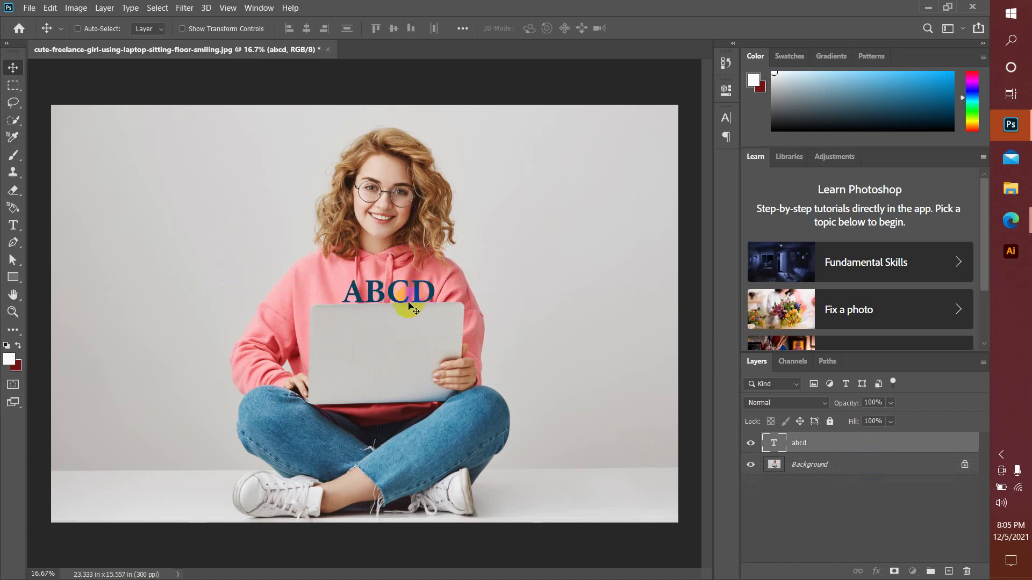
pyautogui.hotkey('ctrl', 't')
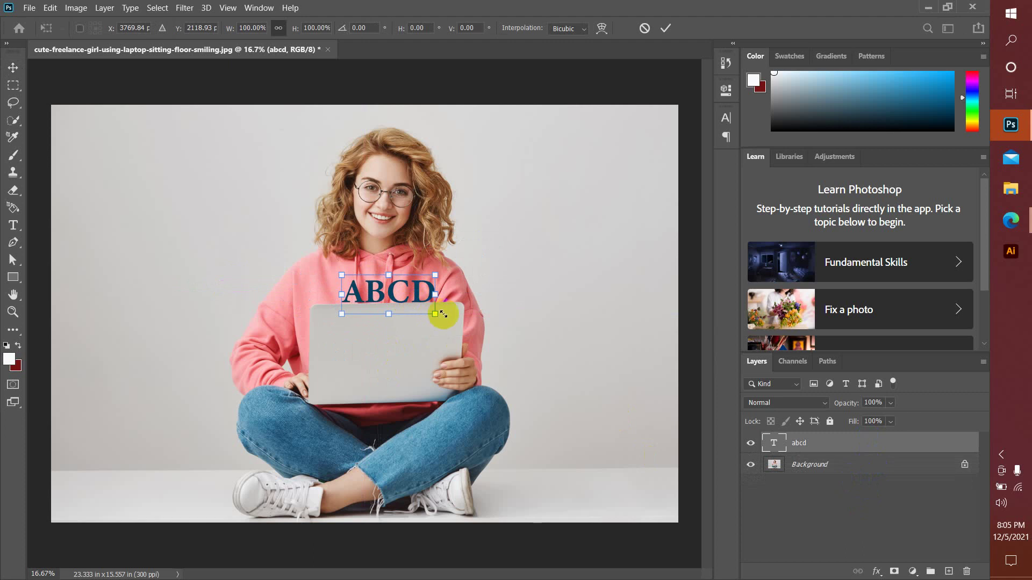
pyautogui.moveTo(433, 315); pyautogui.dragTo(618, 397)
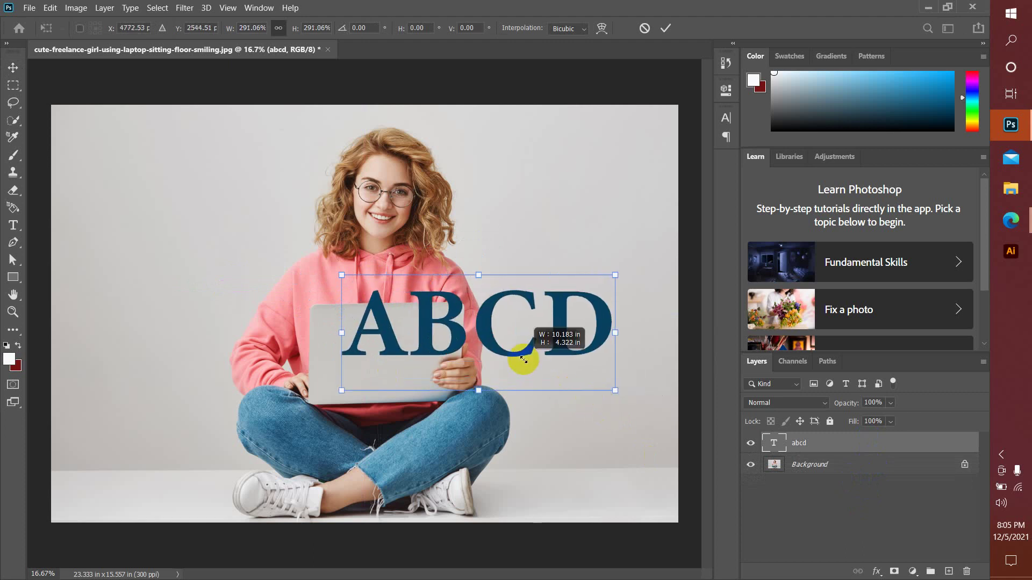
pyautogui.moveTo(508, 355); pyautogui.dragTo(421, 334)
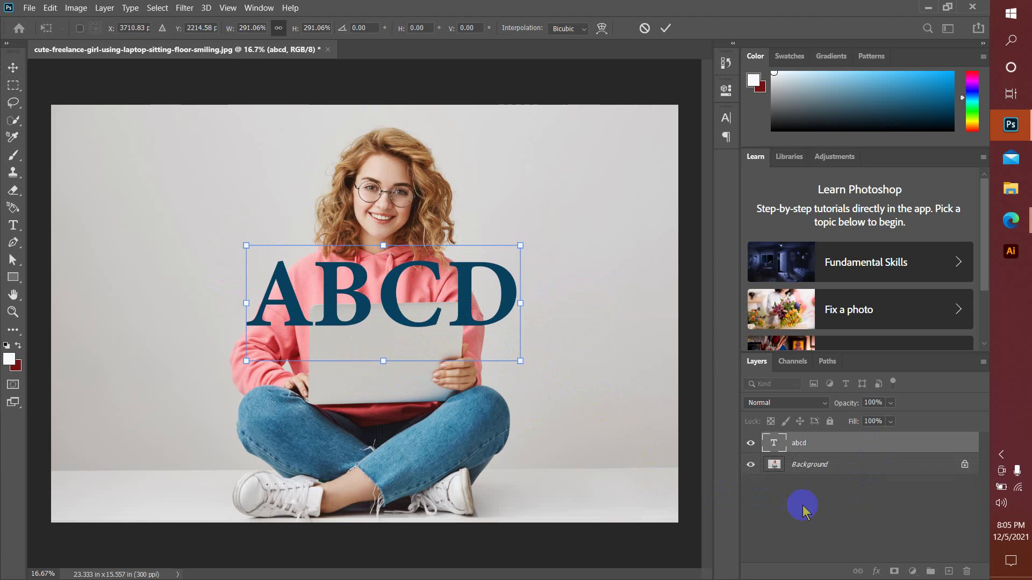
# Unlock the Background as Layer 0 and move the abcd text layer beneath it
pyautogui.click(966, 466)
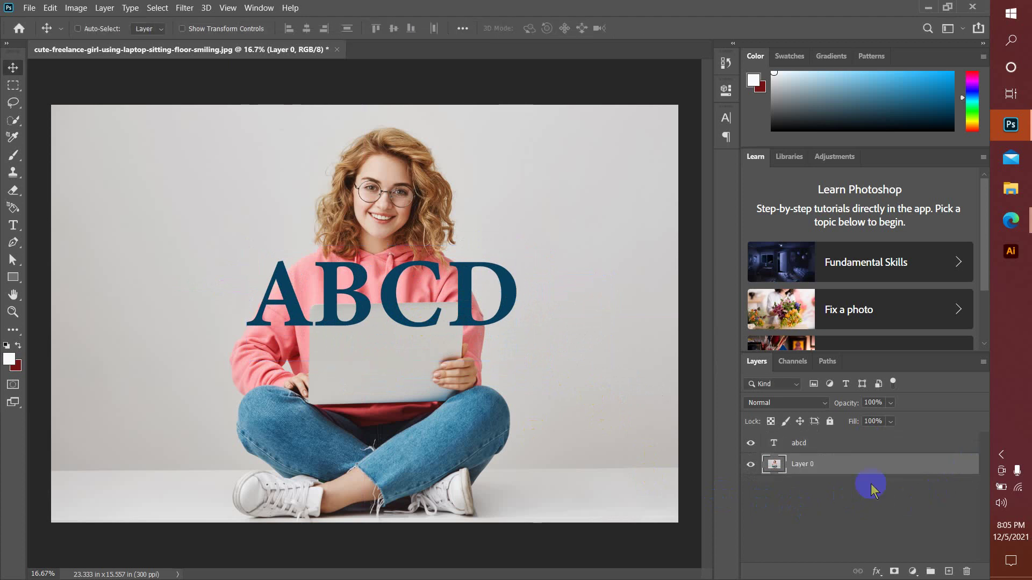
pyautogui.click(849, 450)
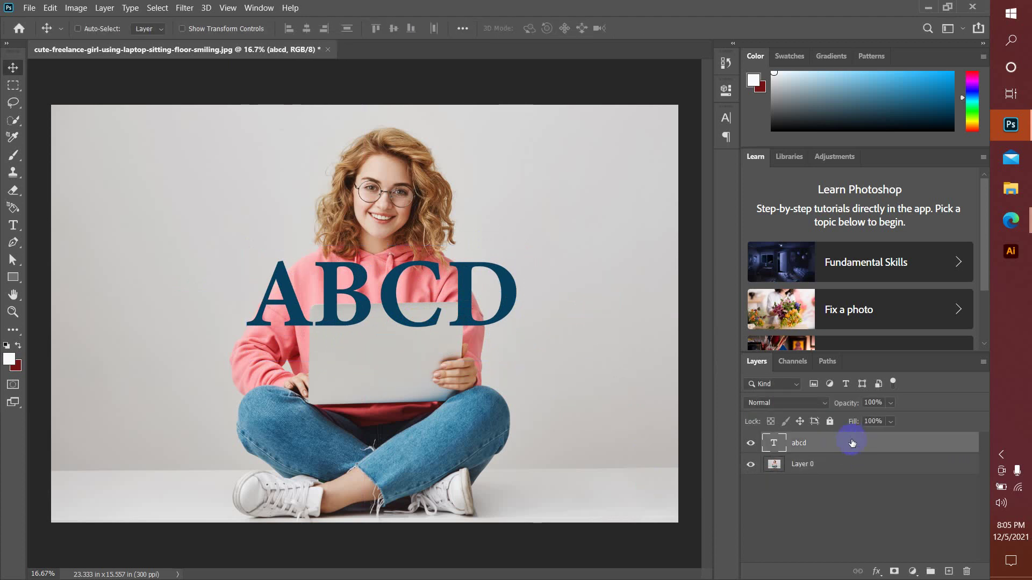
pyautogui.moveTo(830, 445); pyautogui.dragTo(849, 478)
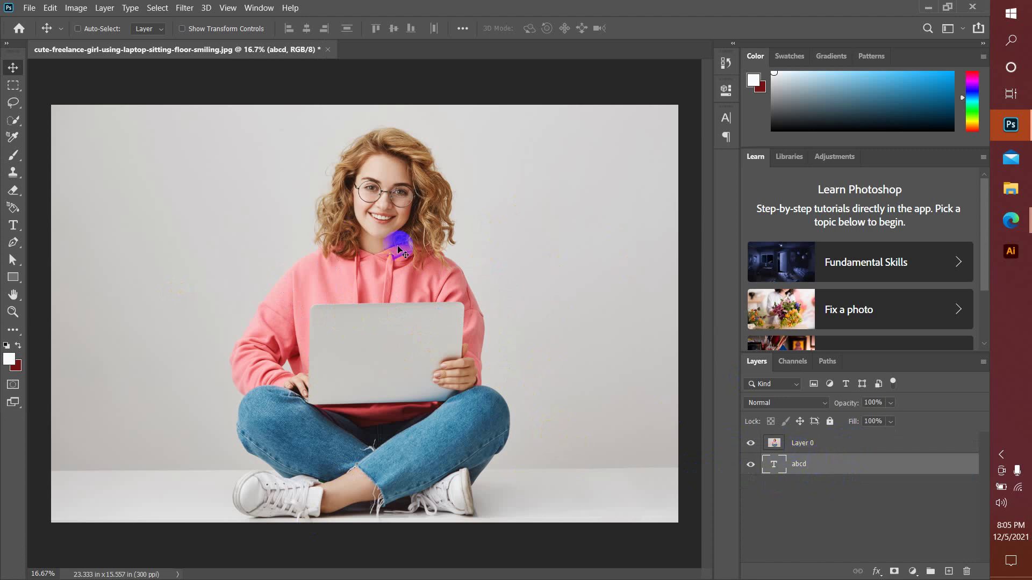
# Delete the abcd text layer, leaving Layer 0 as the only layer
pyautogui.moveTo(371, 359); pyautogui.dragTo(364, 382)
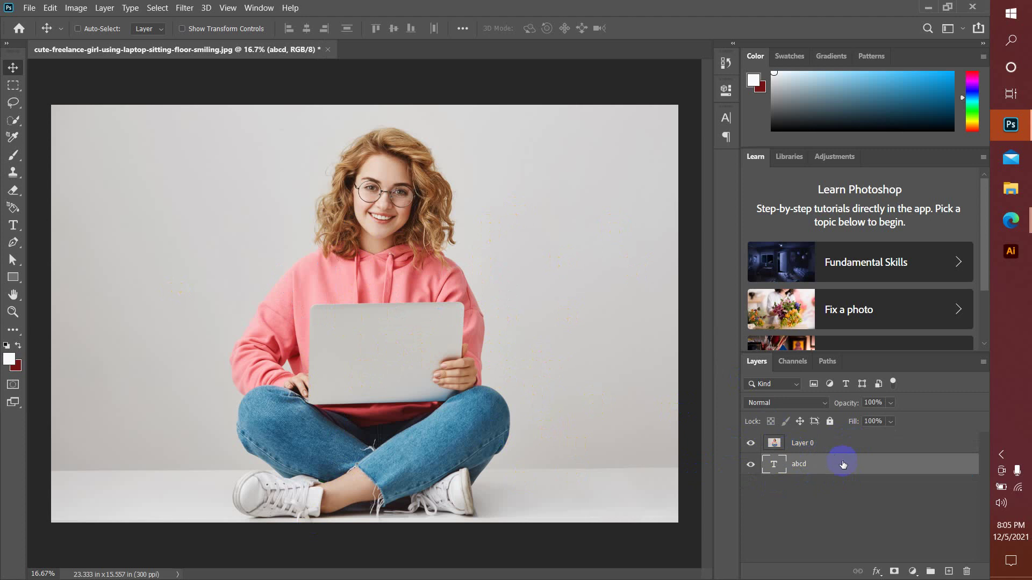
pyautogui.moveTo(840, 456); pyautogui.dragTo(834, 477)
pyautogui.click(553, 317)
pyautogui.moveTo(848, 478); pyautogui.dragTo(970, 571)
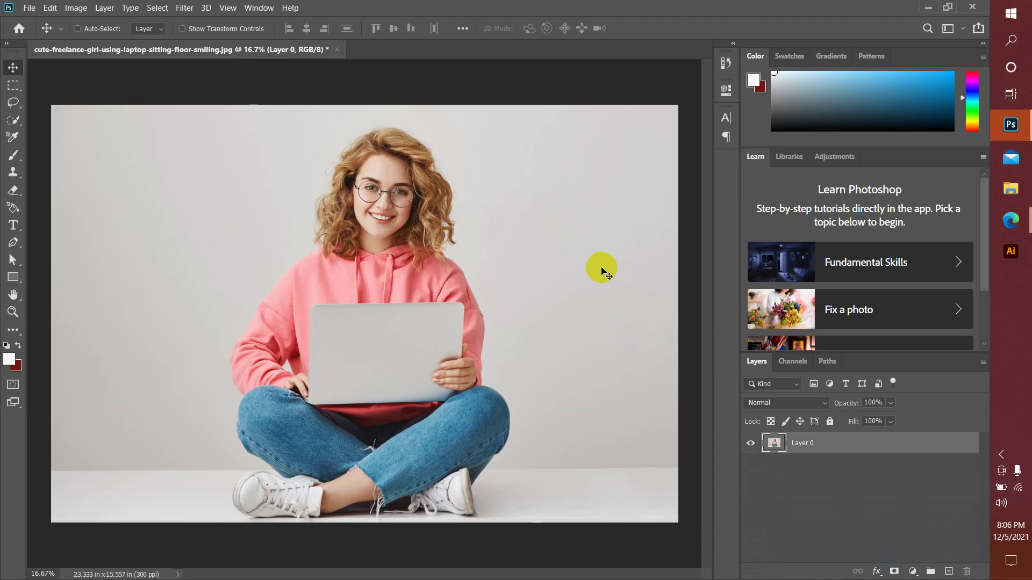
# Duplicate the photo layer into Layer 0 copy and select the original Layer 0
pyautogui.click(422, 258)
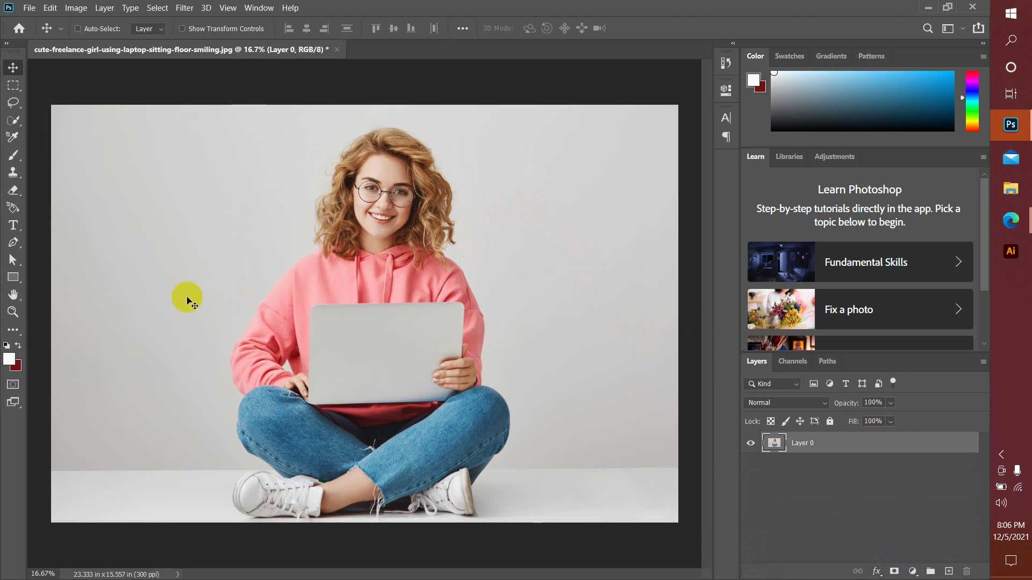
pyautogui.click(264, 342)
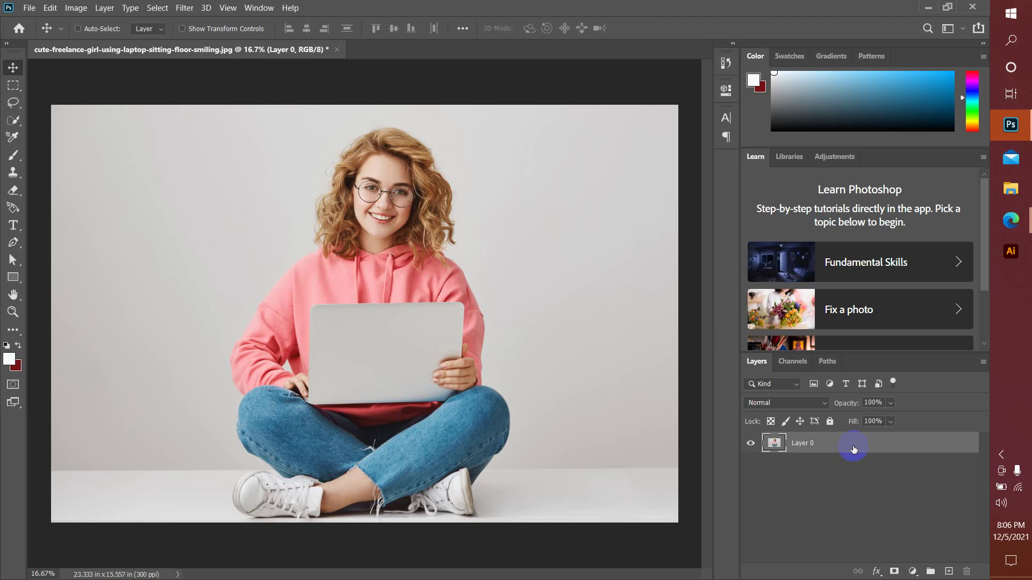
pyautogui.moveTo(855, 450); pyautogui.dragTo(833, 489)
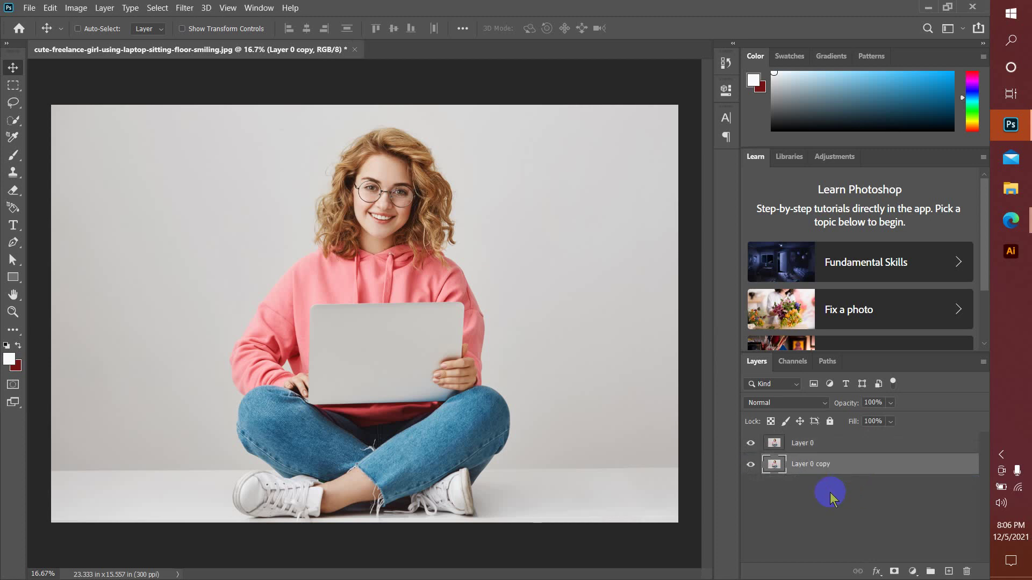
pyautogui.click(844, 444)
pyautogui.click(845, 464)
pyautogui.click(845, 443)
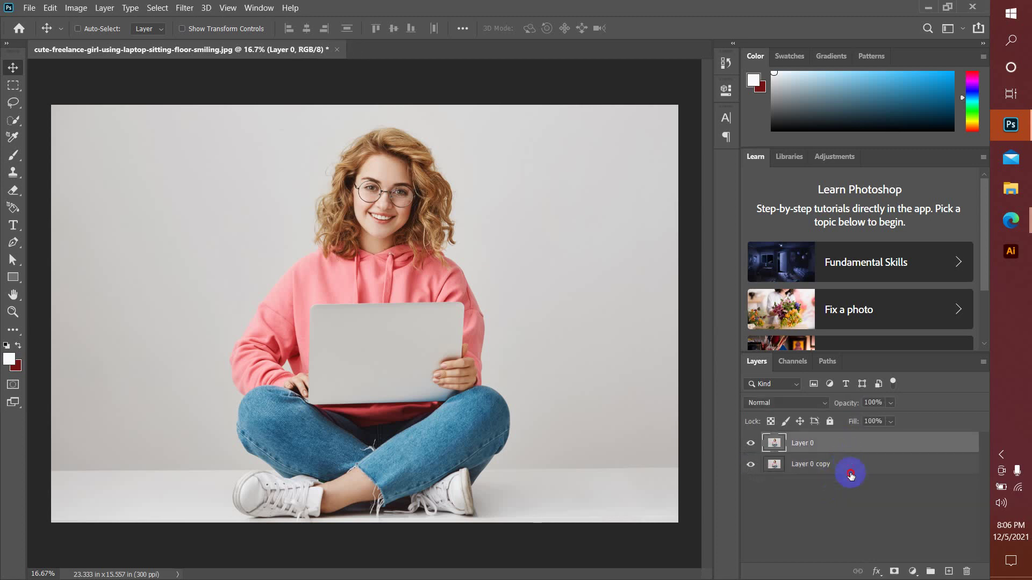
# Switch between Layer 0 and Layer 0 copy, ending with Layer 0 as the active layer
pyautogui.click(849, 471)
pyautogui.click(855, 443)
pyautogui.click(853, 465)
pyautogui.click(852, 446)
pyautogui.click(845, 465)
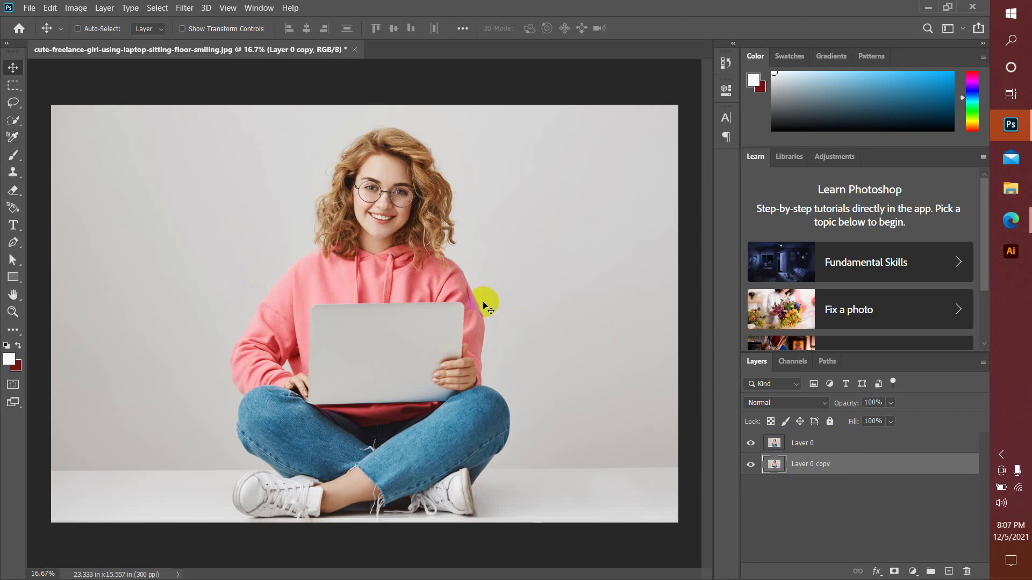
pyautogui.click(841, 446)
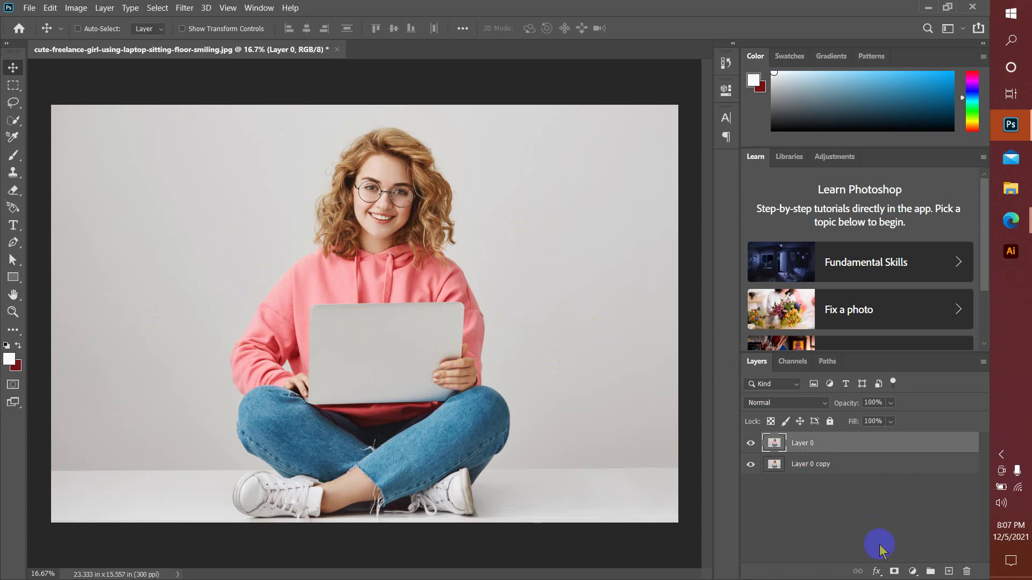
pyautogui.click(866, 524)
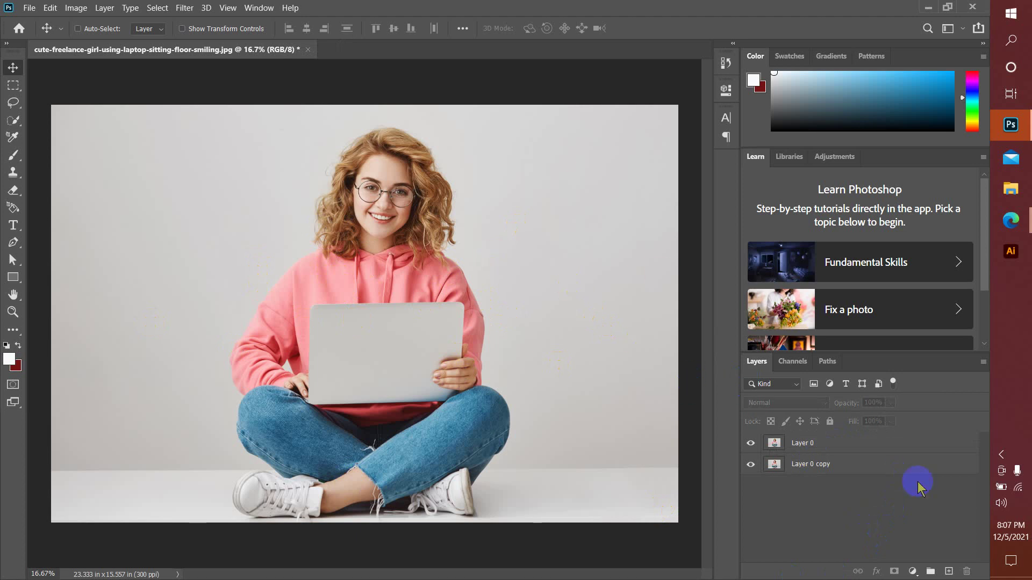
pyautogui.click(859, 441)
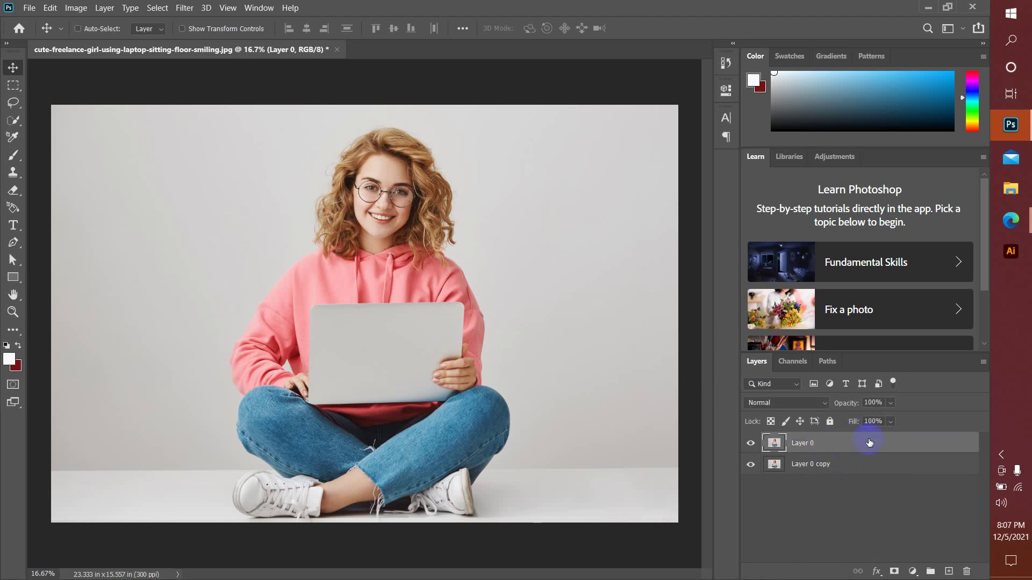
pyautogui.click(831, 489)
pyautogui.click(816, 445)
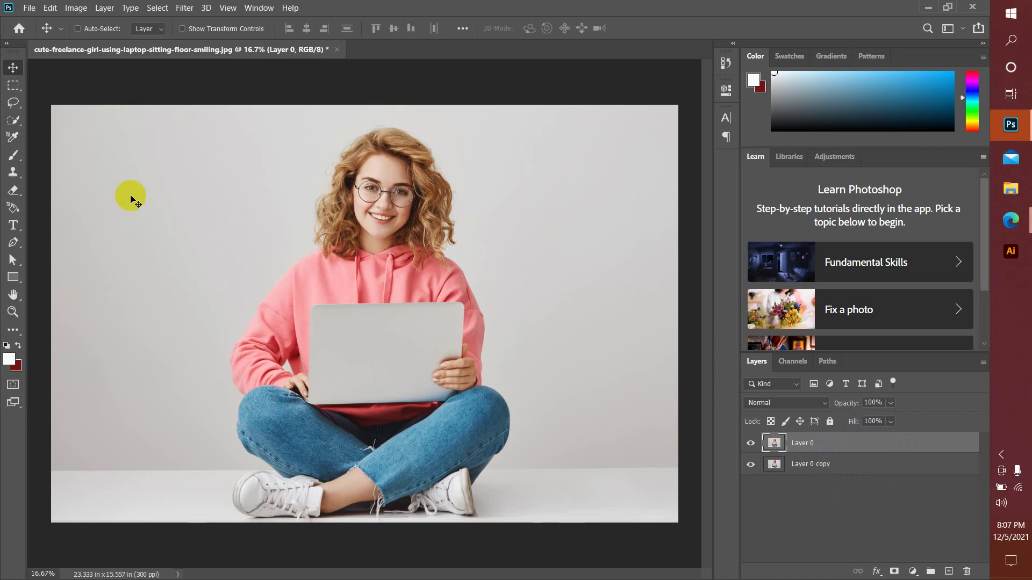
# Pick the Quick Selection tool with a 400 brush in Add to selection mode
pyautogui.click(16, 123)
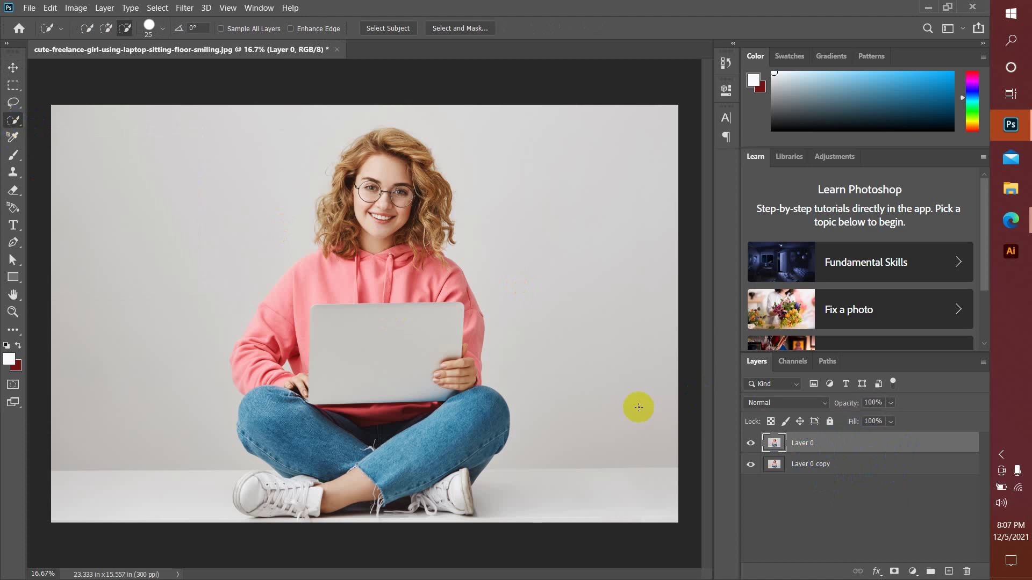
pyautogui.click(398, 285)
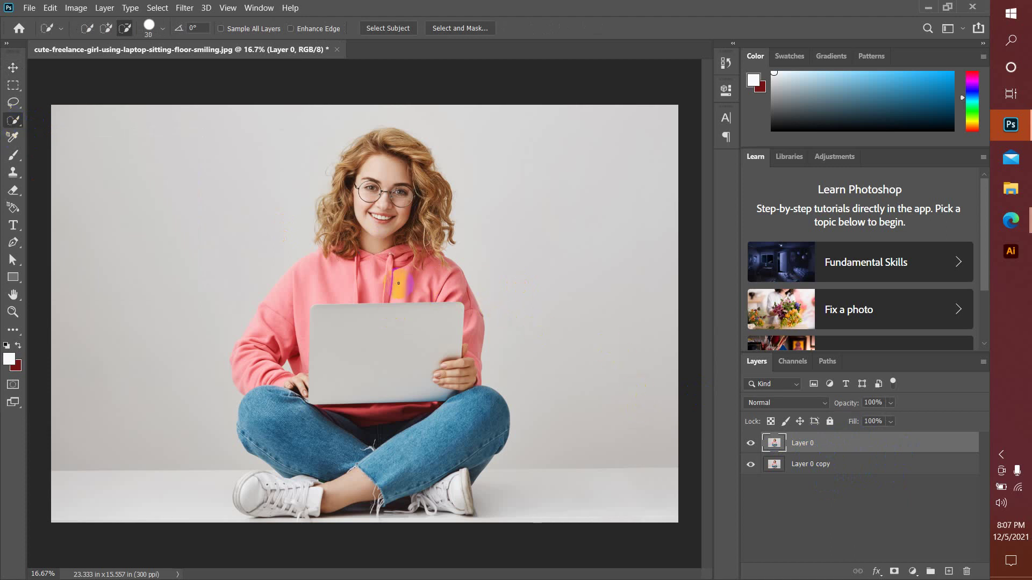
pyautogui.press(']')
pyautogui.press(']')
pyautogui.press(']')
pyautogui.press(']')
pyautogui.press(']')
pyautogui.press(']')
pyautogui.press(']')
pyautogui.press(']')
pyautogui.press(']')
pyautogui.press(']')
pyautogui.press(']')
pyautogui.press(']')
pyautogui.press(']')
pyautogui.press(']')
pyautogui.press(']')
pyautogui.press(']')
pyautogui.press(']')
pyautogui.press('[')
pyautogui.press('[')
pyautogui.press('[')
pyautogui.click(107, 28)
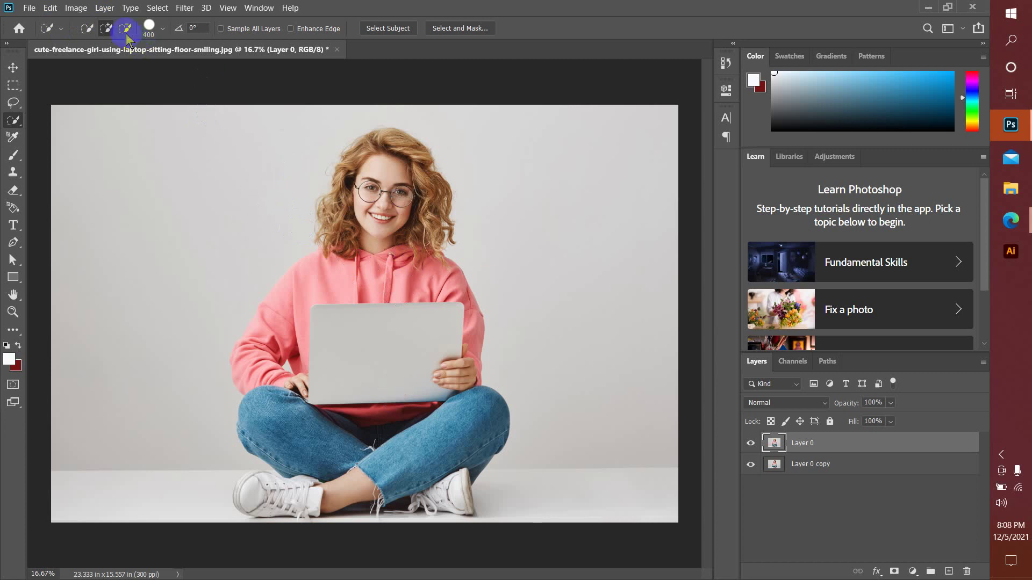
# Paint a selection over the girl's face, body, jeans, feet and hair, then shrink the brush to 150
pyautogui.moveTo(385, 161)
pyautogui.mouseDown()
pyautogui.moveTo(366, 194)
pyautogui.moveTo(363, 173)
pyautogui.moveTo(342, 222)
pyautogui.moveTo(389, 302)
pyautogui.moveTo(389, 270)
pyautogui.moveTo(296, 317)
pyautogui.moveTo(270, 368)
pyautogui.moveTo(288, 395)
pyautogui.moveTo(278, 424)
pyautogui.moveTo(358, 471)
pyautogui.moveTo(439, 439)
pyautogui.moveTo(445, 480)
pyautogui.moveTo(331, 481)
pyautogui.moveTo(258, 490)
pyautogui.mouseUp()
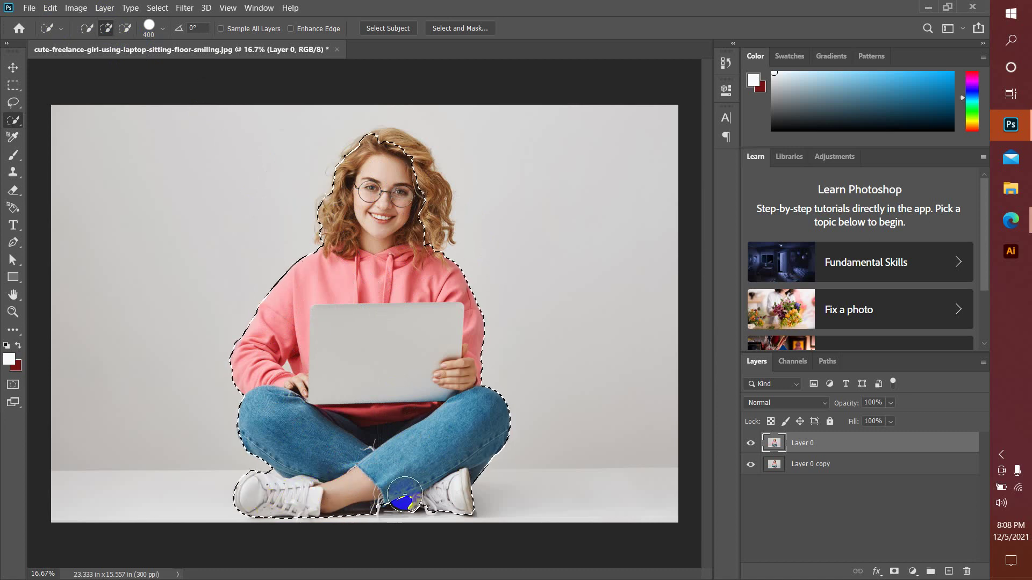
pyautogui.moveTo(405, 494)
pyautogui.mouseDown()
pyautogui.moveTo(414, 461)
pyautogui.moveTo(378, 435)
pyautogui.moveTo(392, 415)
pyautogui.mouseUp()
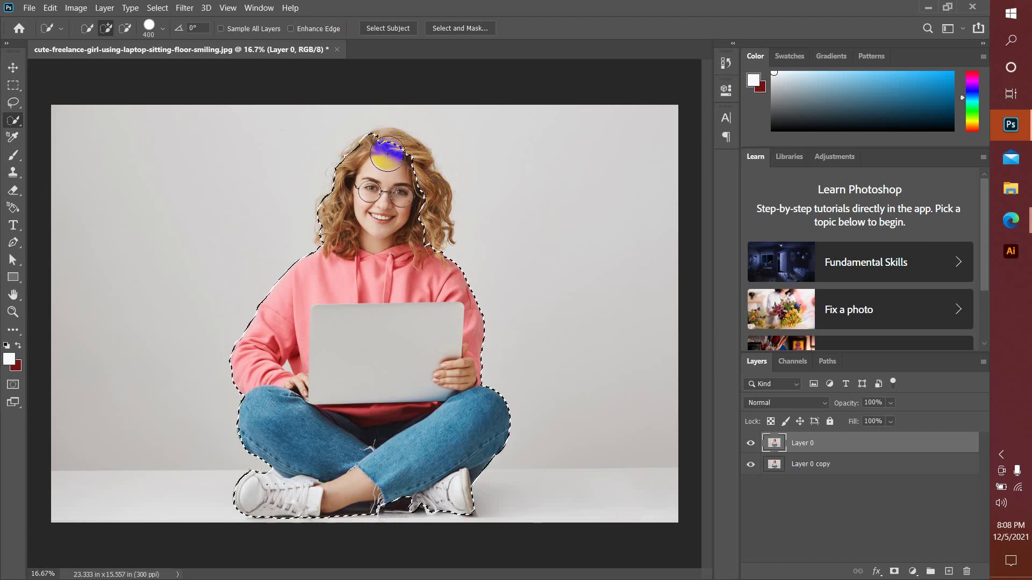
pyautogui.moveTo(392, 160)
pyautogui.mouseDown()
pyautogui.moveTo(400, 215)
pyautogui.moveTo(366, 160)
pyautogui.mouseUp()
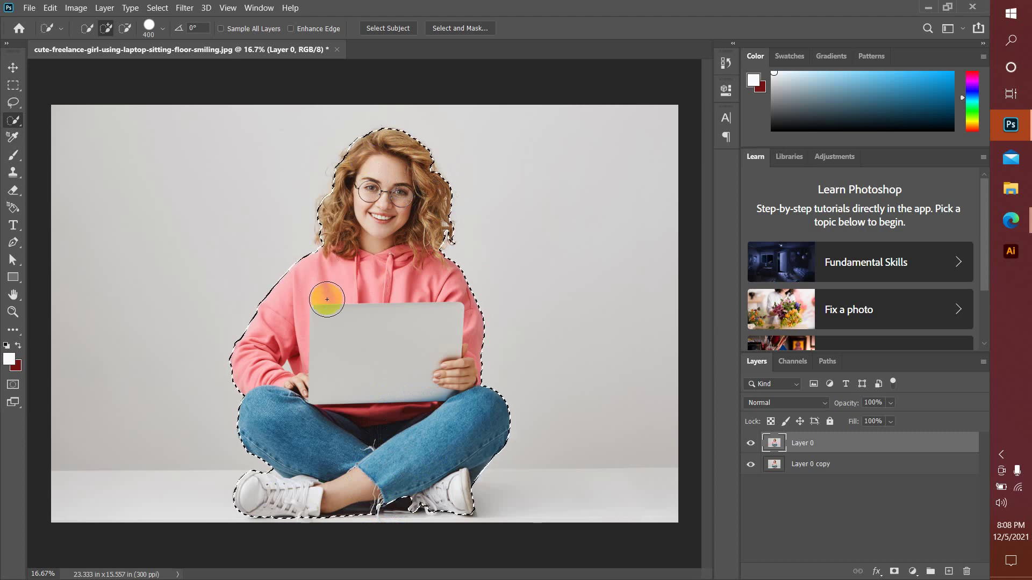
pyautogui.press('[')
pyautogui.press('[')
pyautogui.press('[')
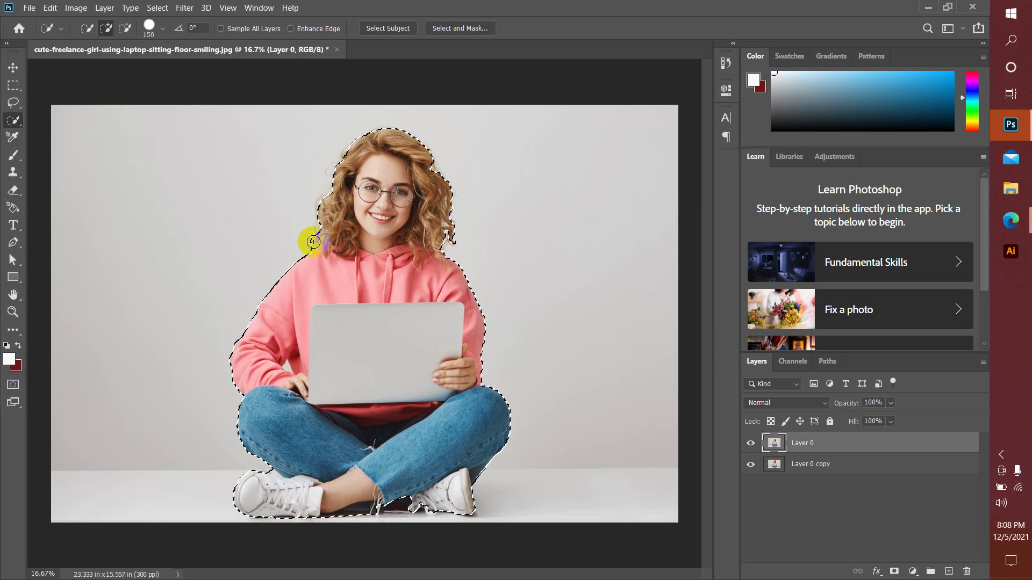
pyautogui.click(125, 28)
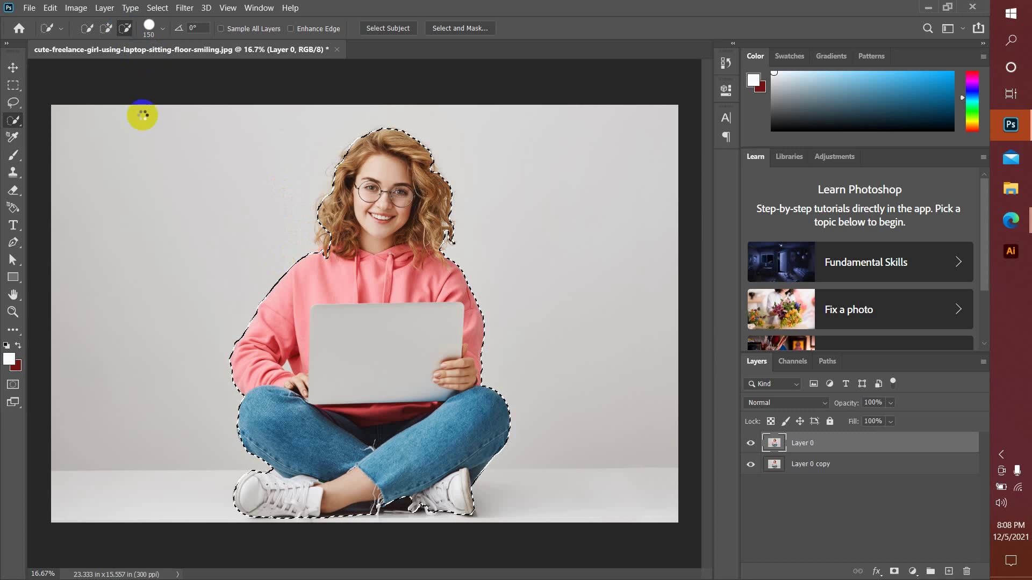
pyautogui.click(106, 28)
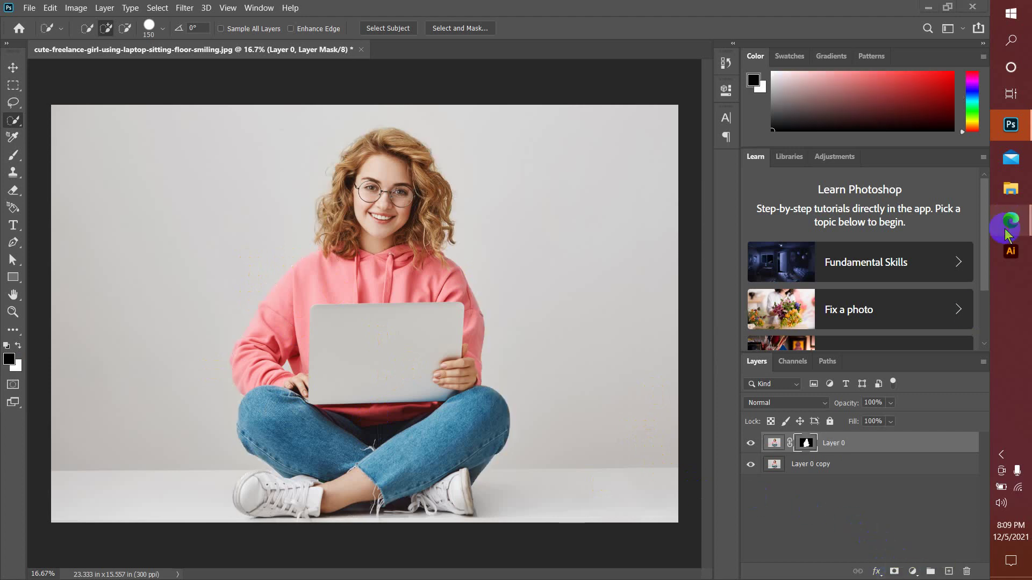
# Admit the waiting participant into the browser video call, then return to Photoshop
pyautogui.moveTo(1008, 220)
pyautogui.click(916, 201)
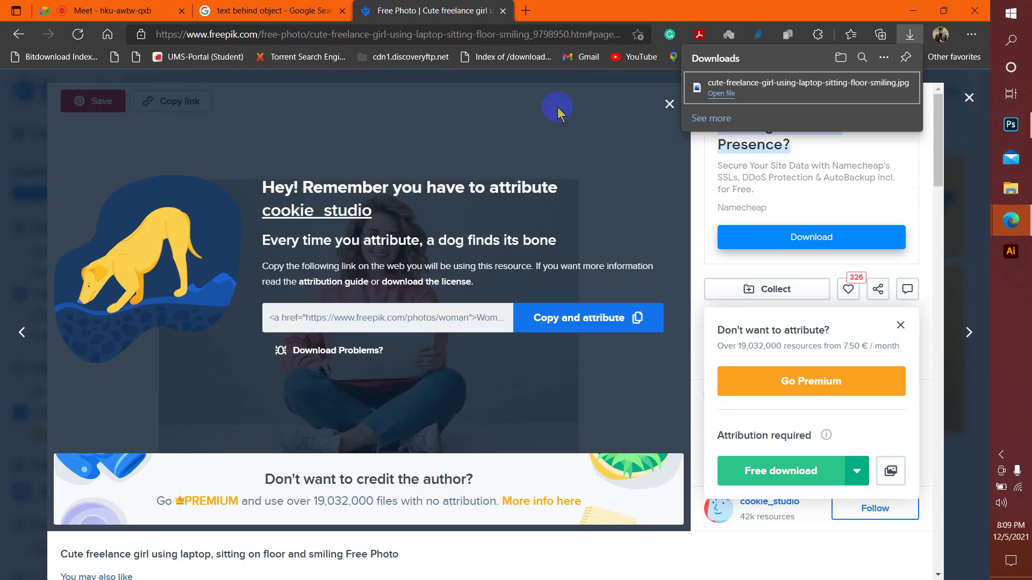
pyautogui.click(139, 10)
pyautogui.click(630, 151)
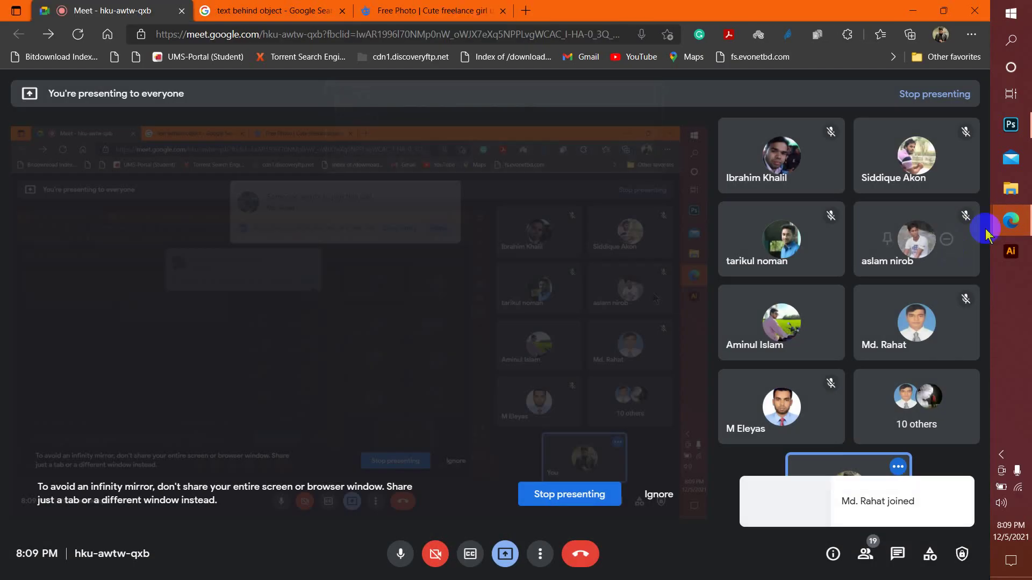
pyautogui.click(1011, 124)
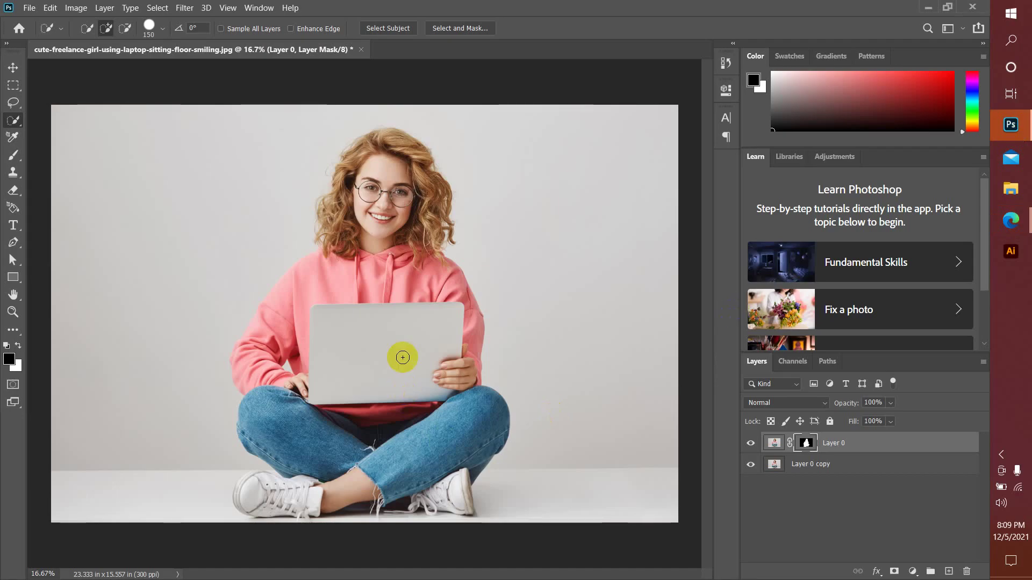
# Drag the masked girl left and right with the Move tool to check the cutout
pyautogui.click(49, 87)
pyautogui.click(13, 68)
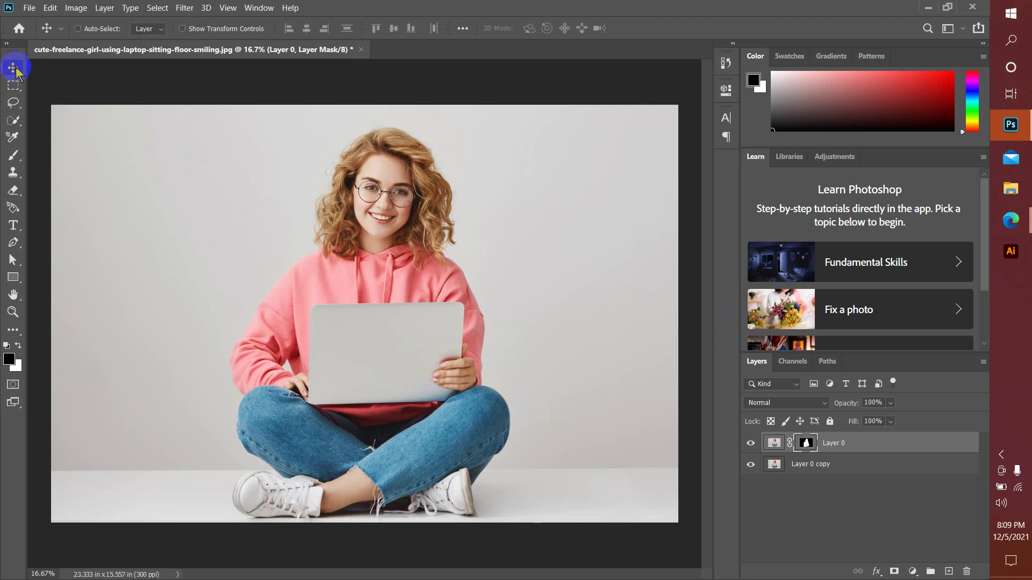
pyautogui.moveTo(774, 464); pyautogui.dragTo(785, 455)
pyautogui.moveTo(369, 353); pyautogui.dragTo(175, 318)
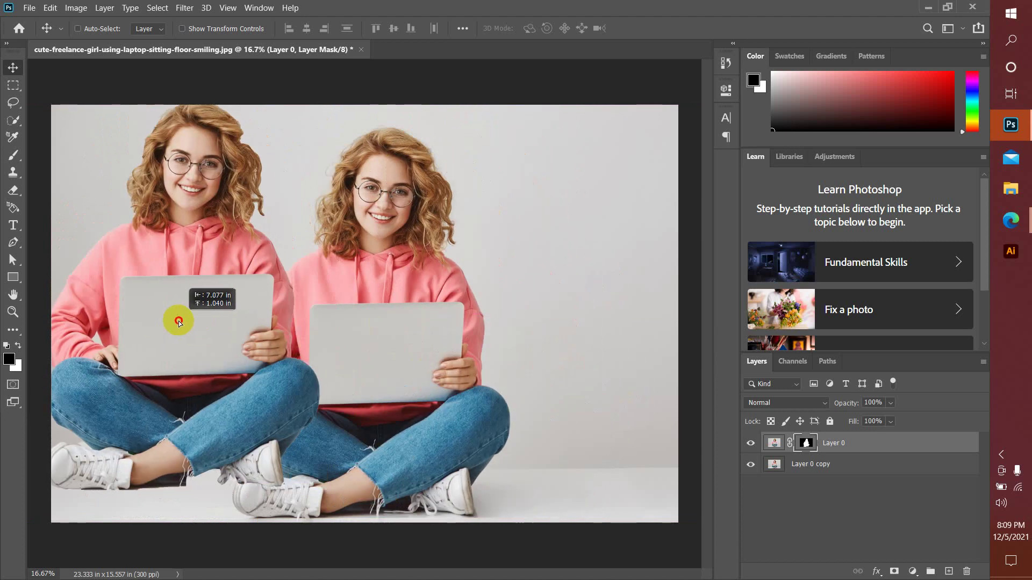
pyautogui.click(821, 472)
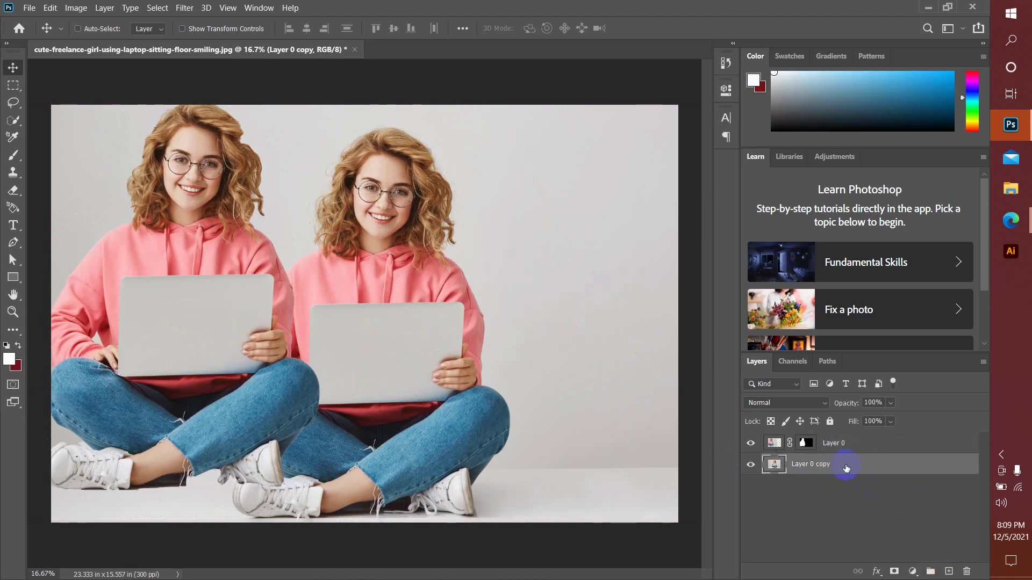
pyautogui.click(852, 445)
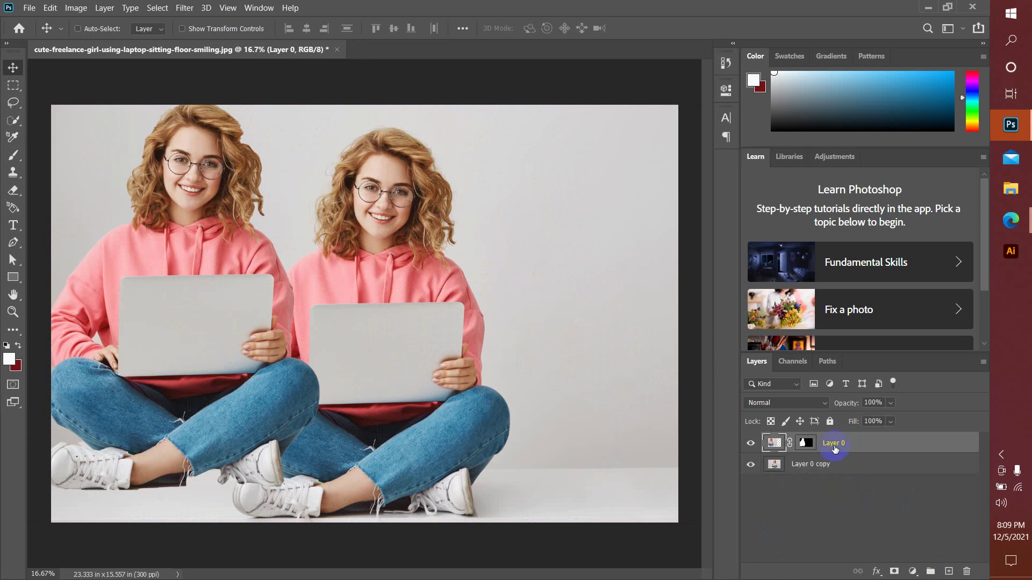
pyautogui.moveTo(217, 316); pyautogui.dragTo(529, 329)
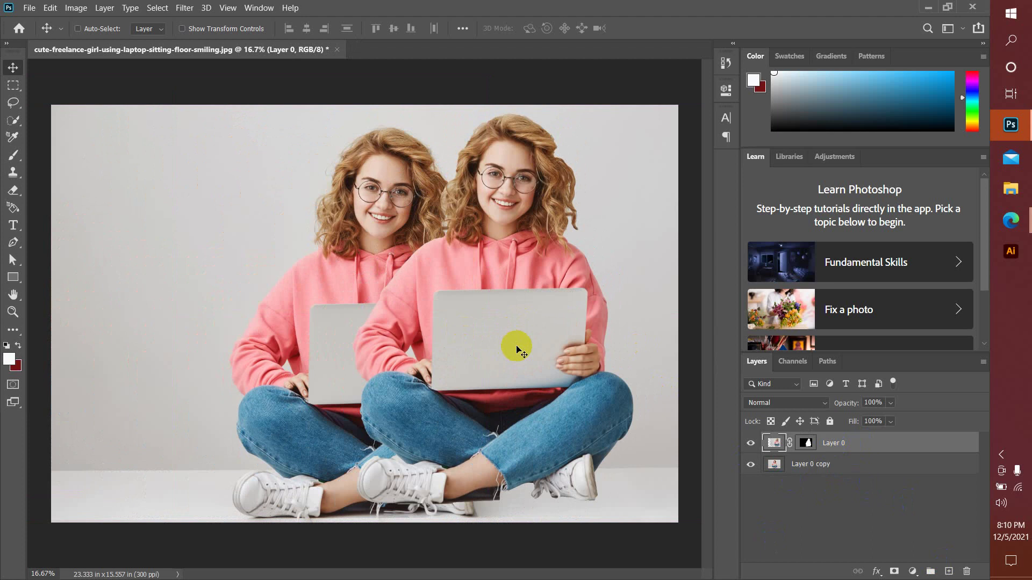
# Undo the move and the layer mask, restoring the girl selection
pyautogui.press('ctrl')
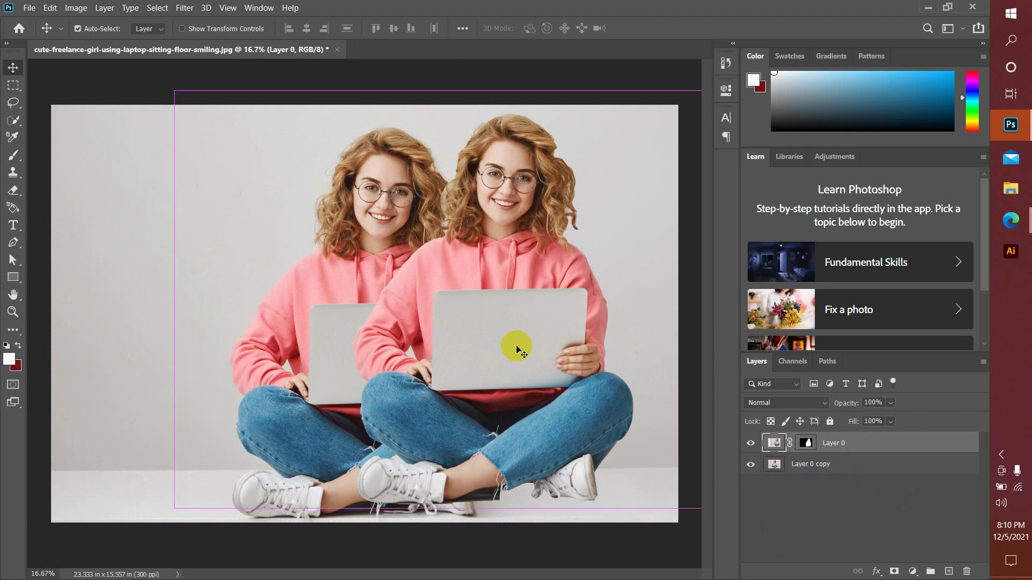
pyautogui.hotkey('ctrl', 'z')
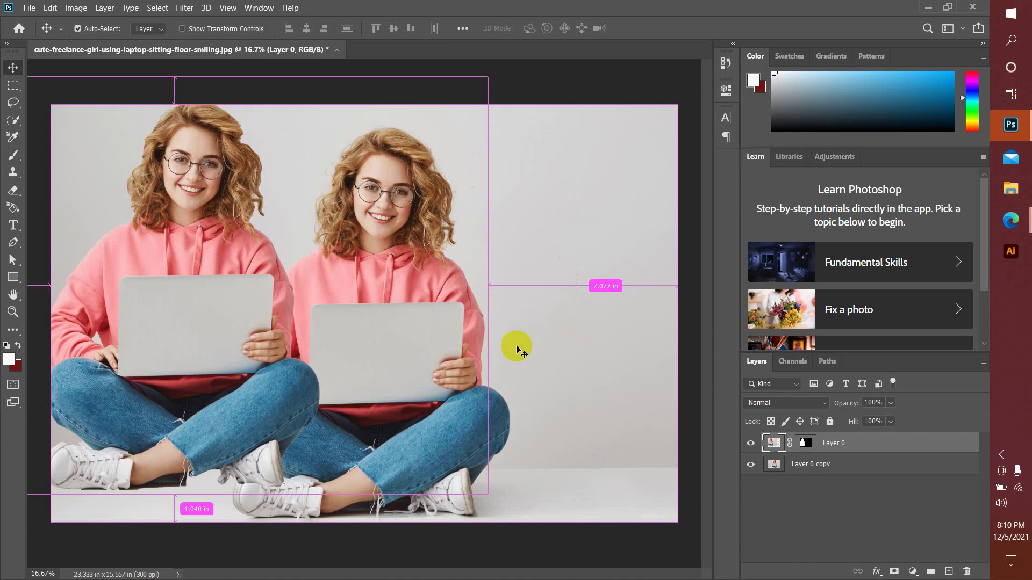
pyautogui.hotkey('ctrl', 'z')
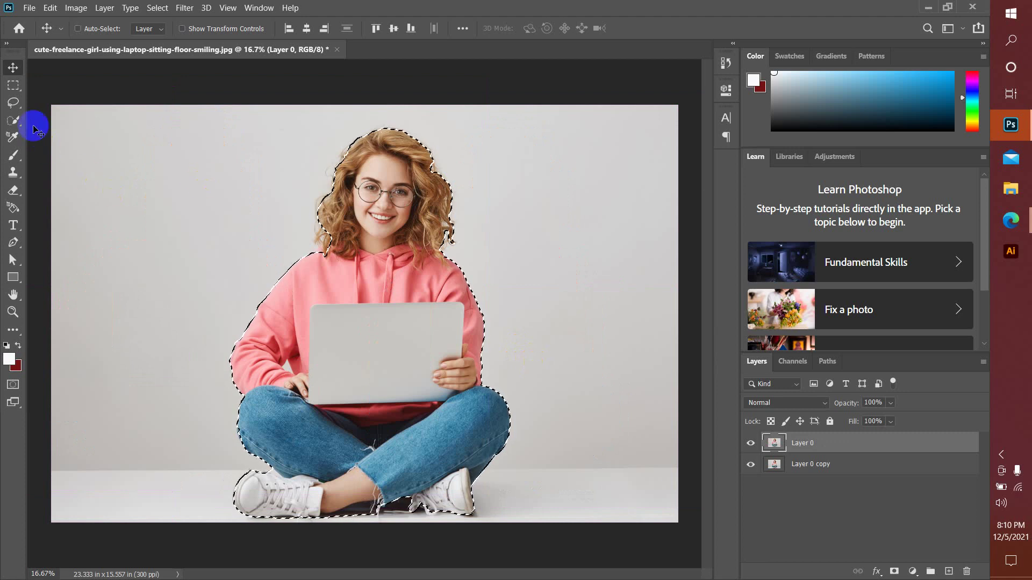
# Mask Layer 0 to the selected girl and add an empty Layer 1 at the top
pyautogui.click(13, 119)
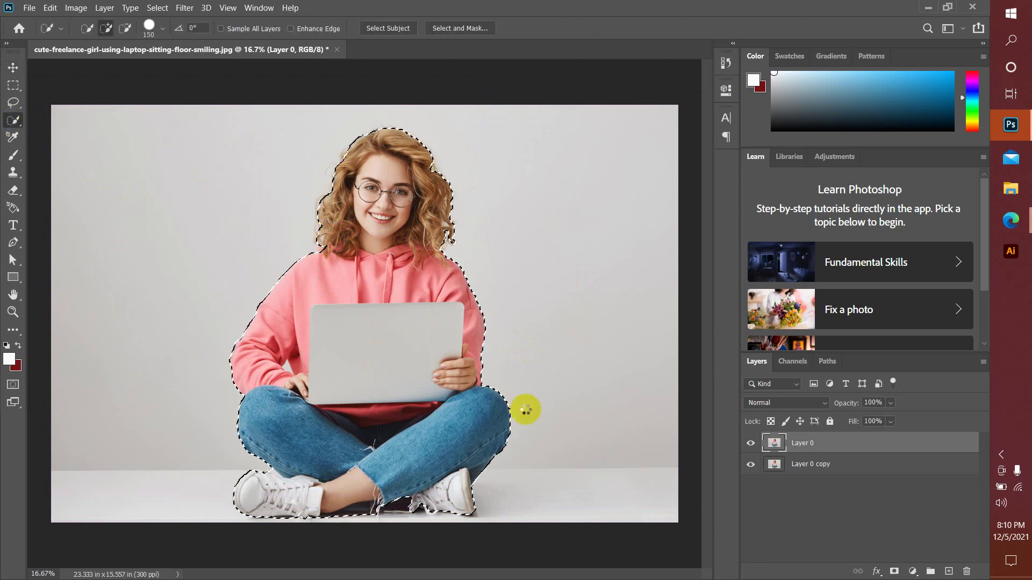
pyautogui.click(13, 67)
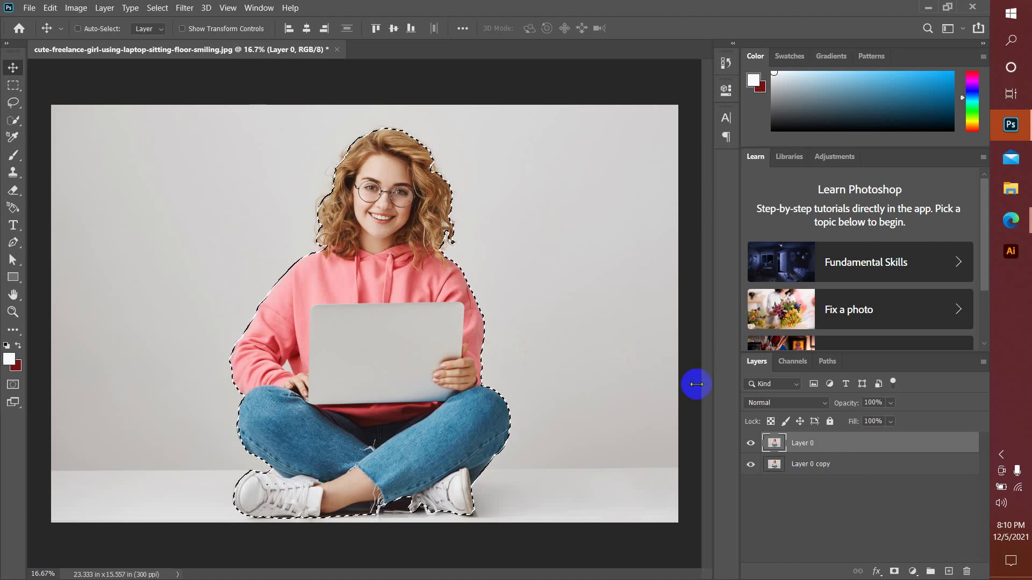
pyautogui.click(895, 571)
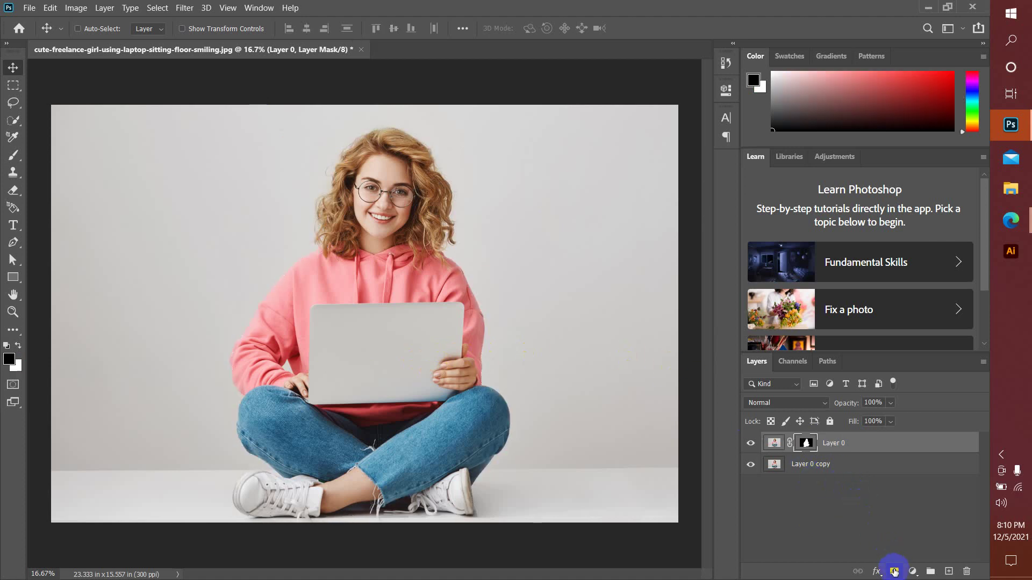
pyautogui.click(780, 437)
pyautogui.click(803, 484)
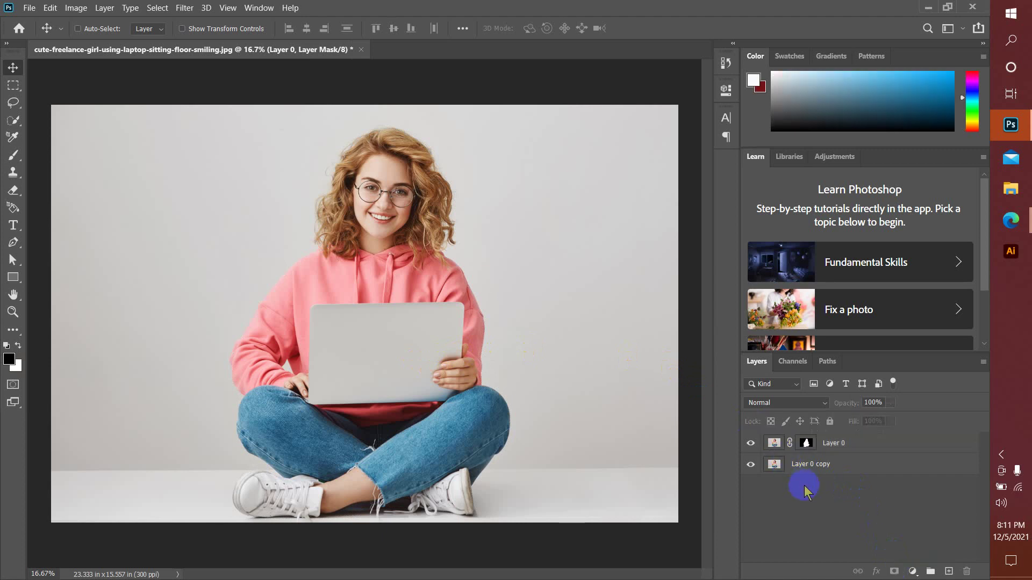
pyautogui.click(950, 572)
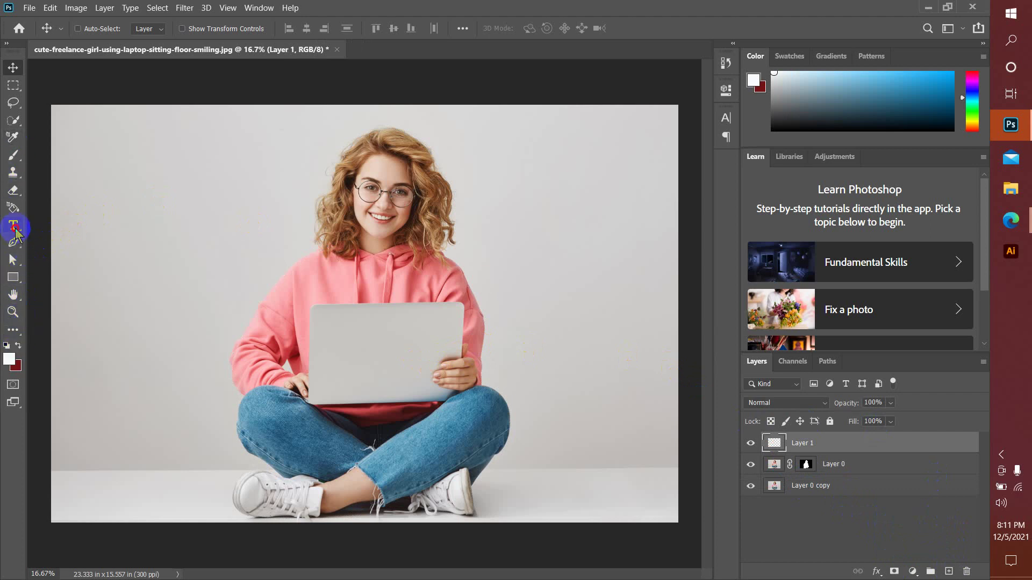
# Type FREELANCING as a horizontal text layer on the left of the photo
pyautogui.click(16, 232)
pyautogui.click(91, 227)
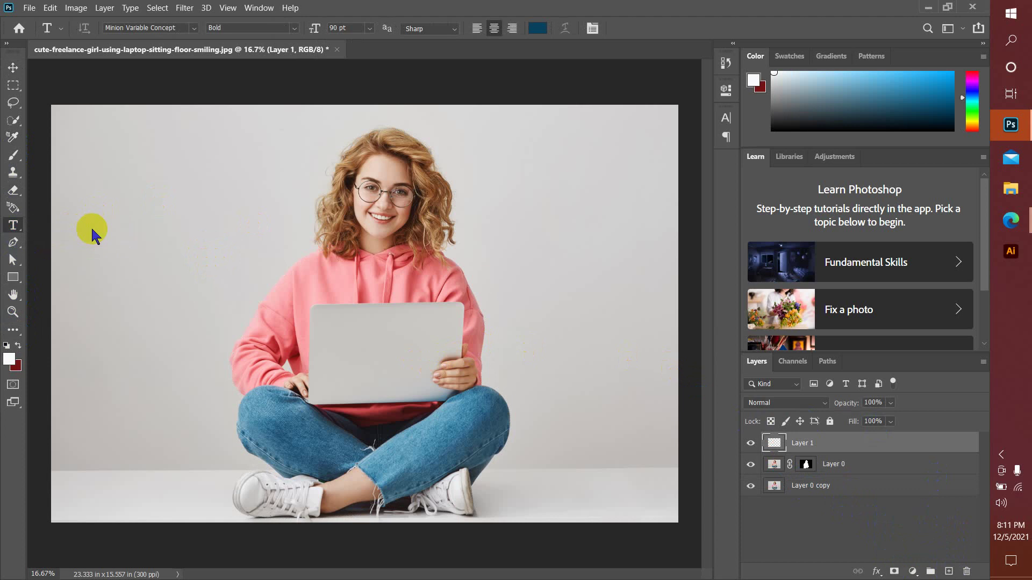
pyautogui.click(165, 312)
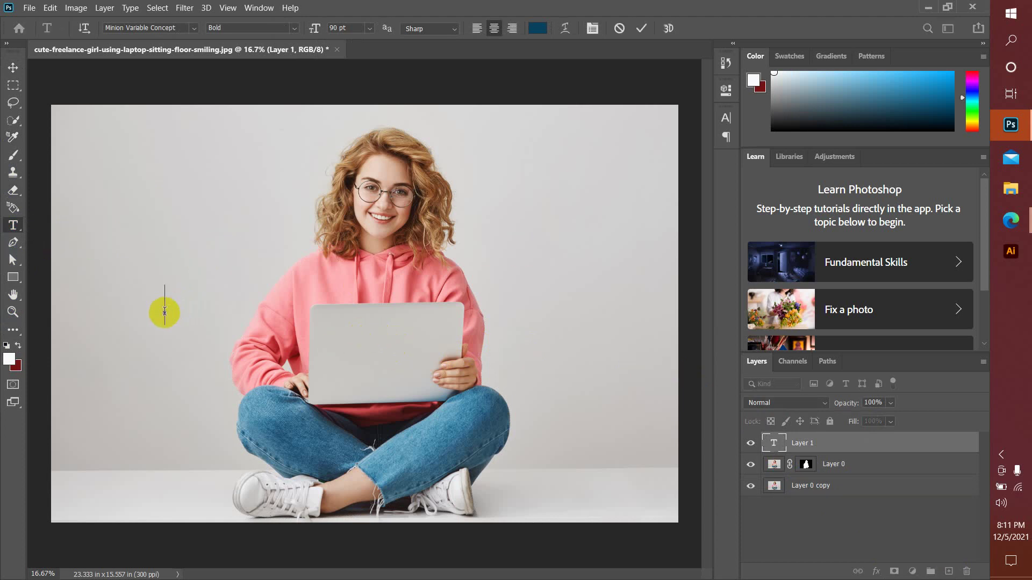
pyautogui.write('FREE')
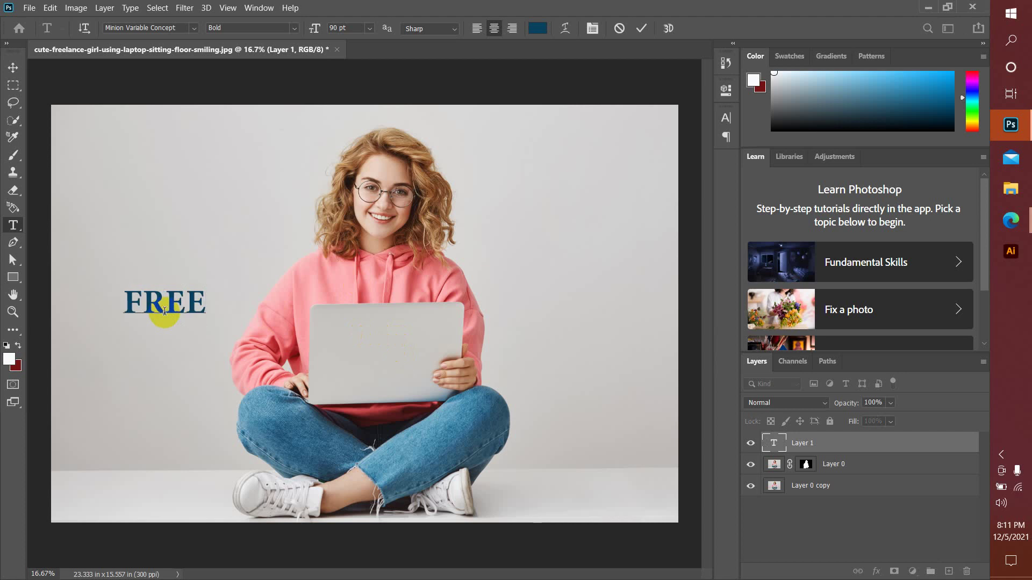
pyautogui.write('LANCING')
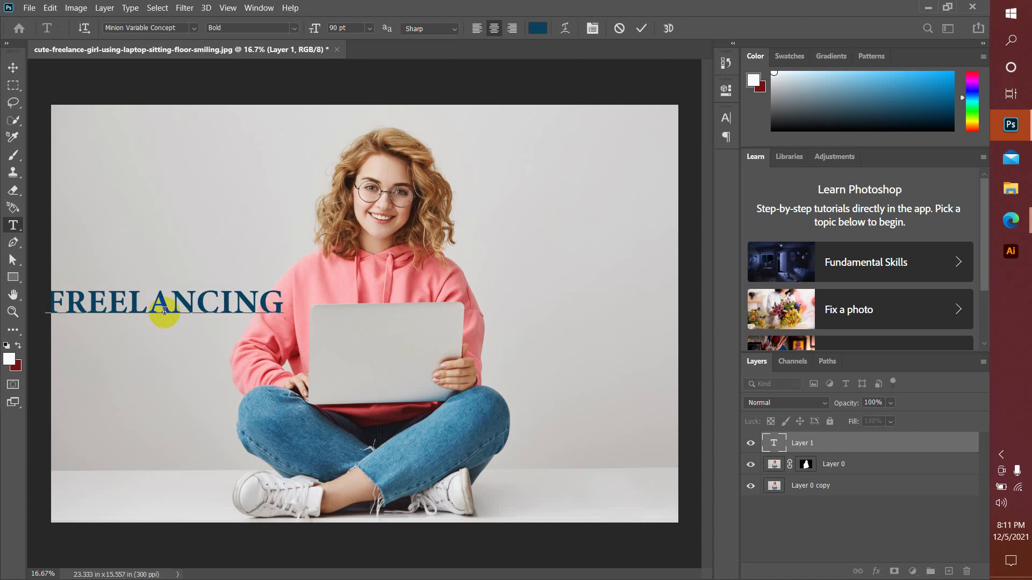
pyautogui.click(23, 100)
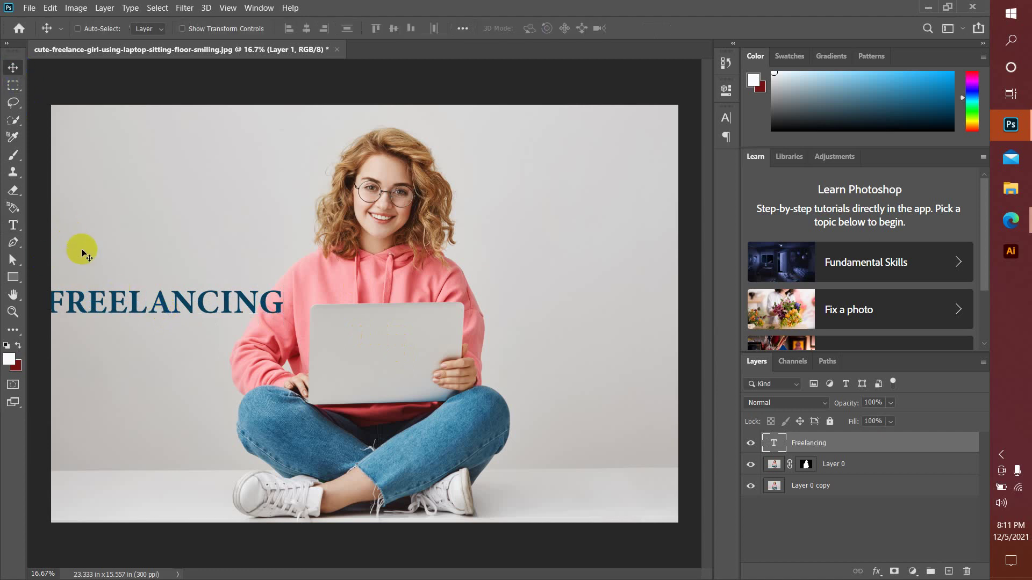
# Scale FREELANCING up across the centre and move its layer below Layer 0
pyautogui.moveTo(122, 304); pyautogui.dragTo(346, 285)
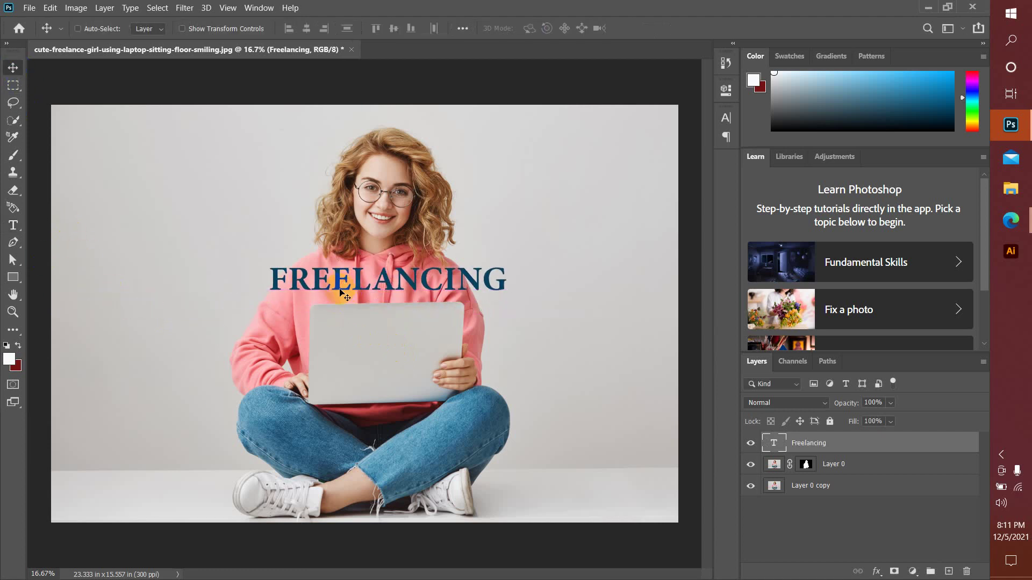
pyautogui.hotkey('ctrl', 't')
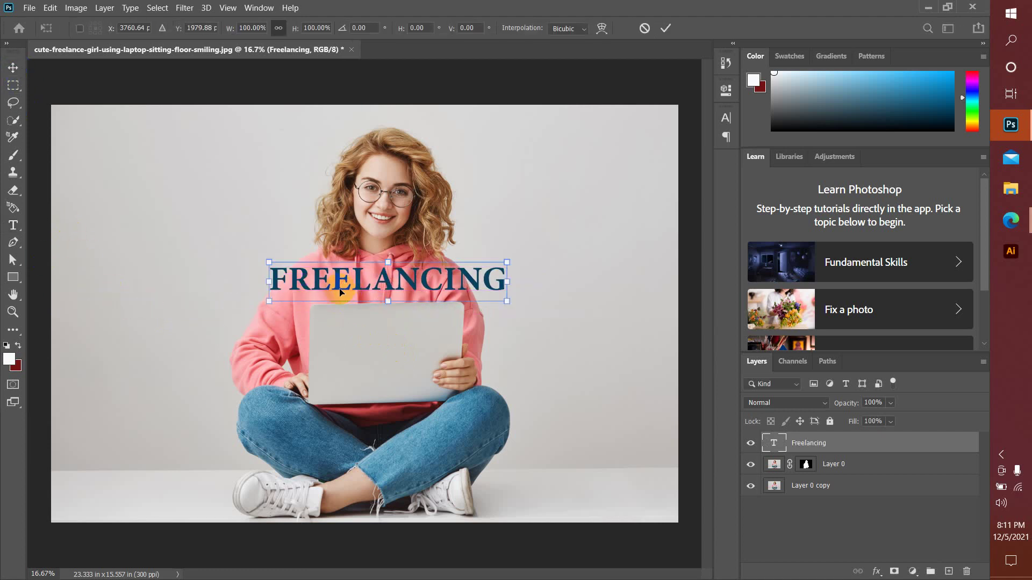
pyautogui.moveTo(517, 307); pyautogui.dragTo(649, 377)
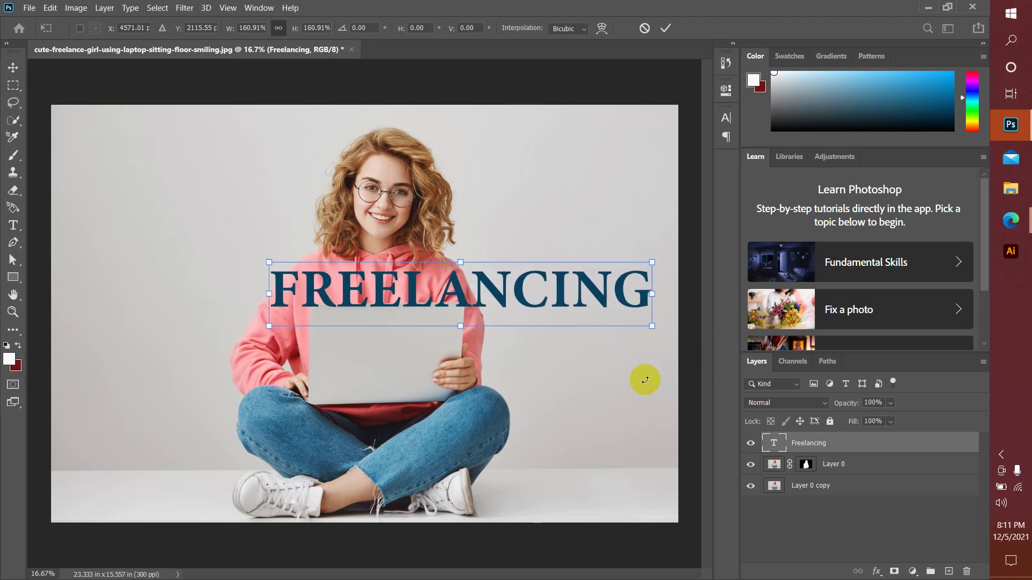
pyautogui.moveTo(591, 288); pyautogui.dragTo(511, 280)
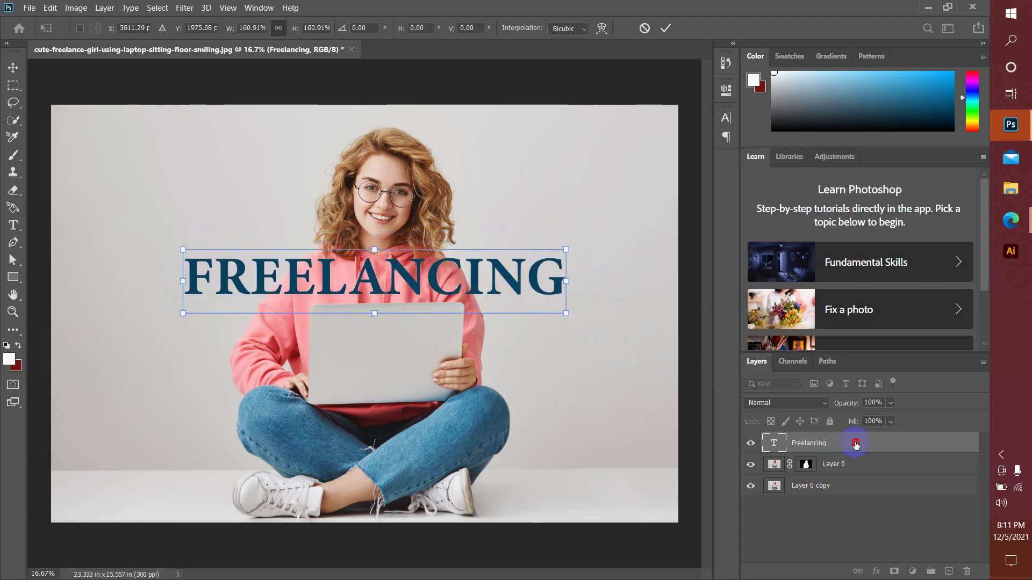
pyautogui.moveTo(855, 444); pyautogui.dragTo(855, 477)
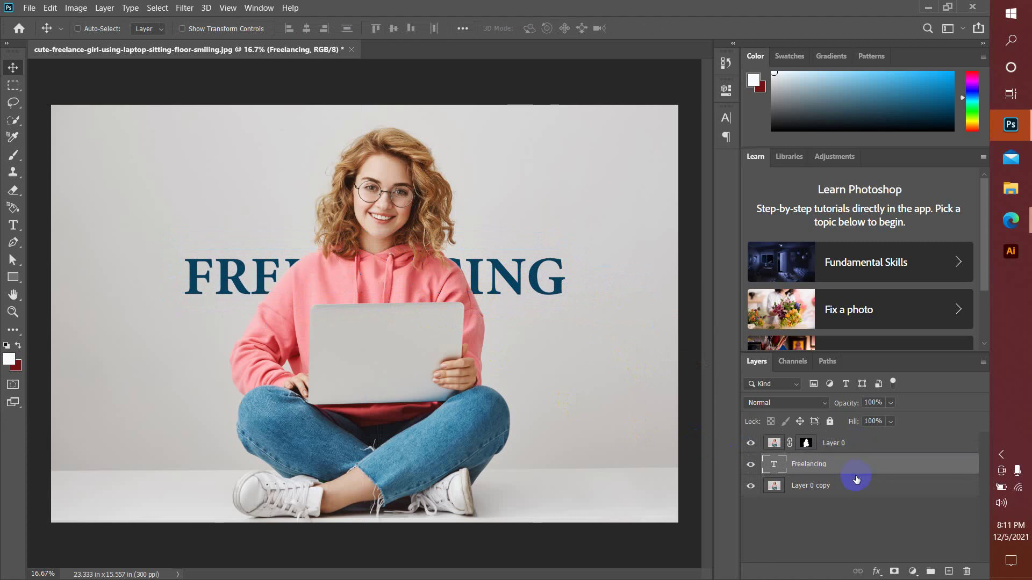
pyautogui.moveTo(516, 285)
pyautogui.mouseDown()
pyautogui.moveTo(526, 257)
pyautogui.moveTo(530, 301)
pyautogui.moveTo(494, 269)
pyautogui.moveTo(535, 235)
pyautogui.moveTo(594, 296)
pyautogui.moveTo(507, 349)
pyautogui.moveTo(482, 245)
pyautogui.moveTo(528, 196)
pyautogui.moveTo(552, 255)
pyautogui.moveTo(521, 293)
pyautogui.mouseUp()
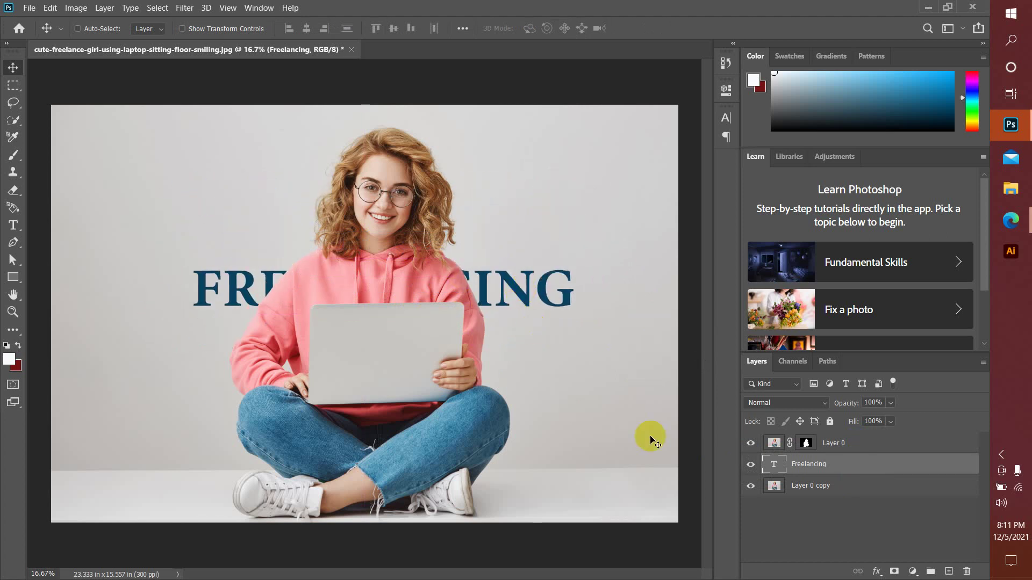
# Replace FREELANCING with STYLE and scale it to about double size
pyautogui.doubleClick(772, 465)
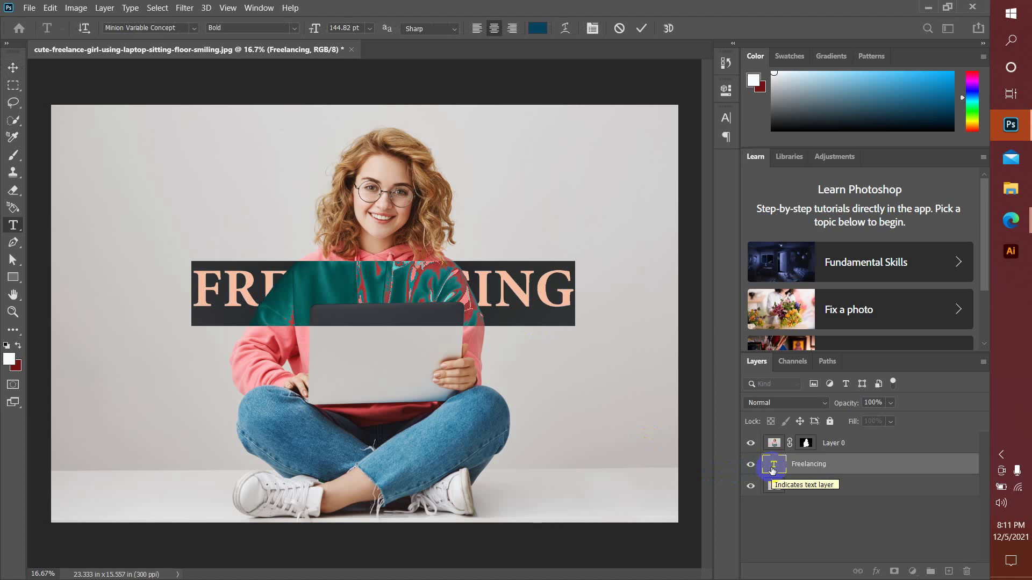
pyautogui.press('BackSpace')
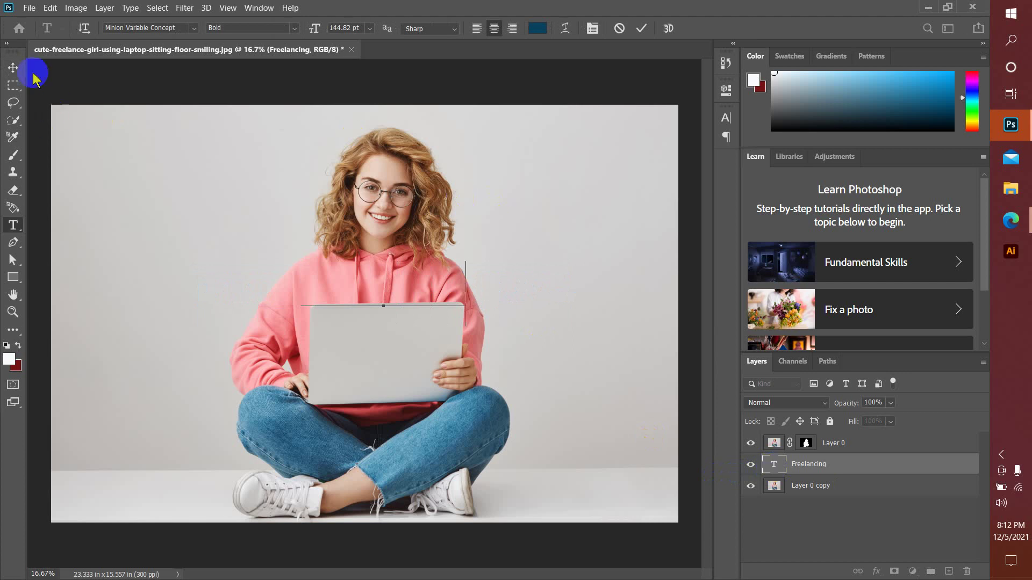
pyautogui.click(13, 67)
pyautogui.hotkey('ctrl', 't')
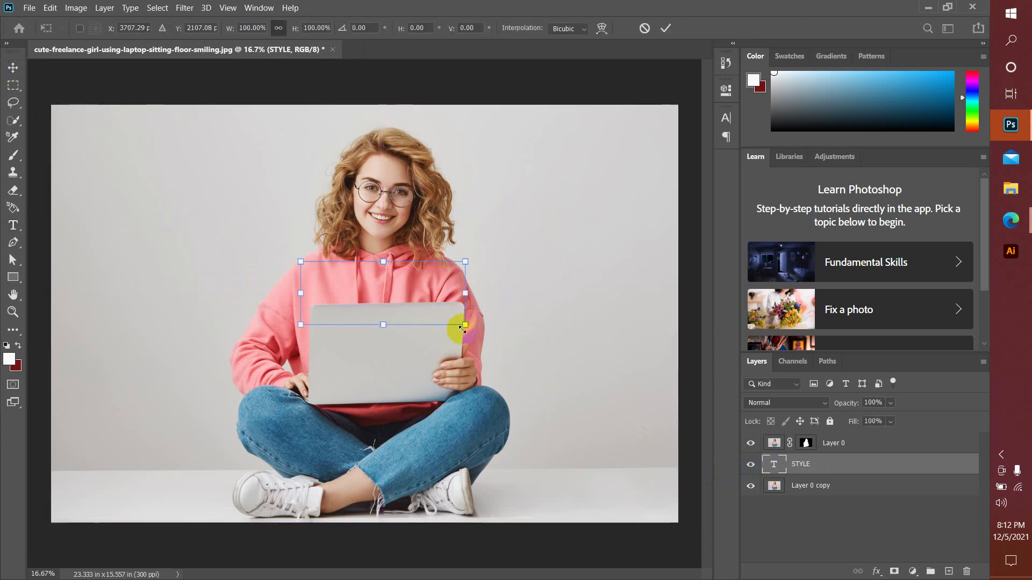
pyautogui.moveTo(506, 345); pyautogui.dragTo(459, 325)
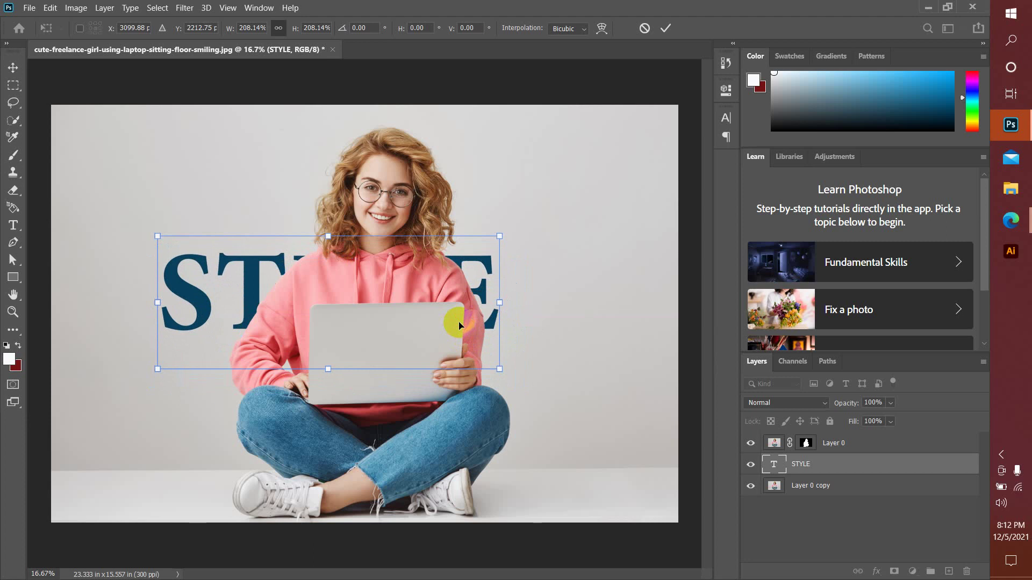
pyautogui.click(772, 465)
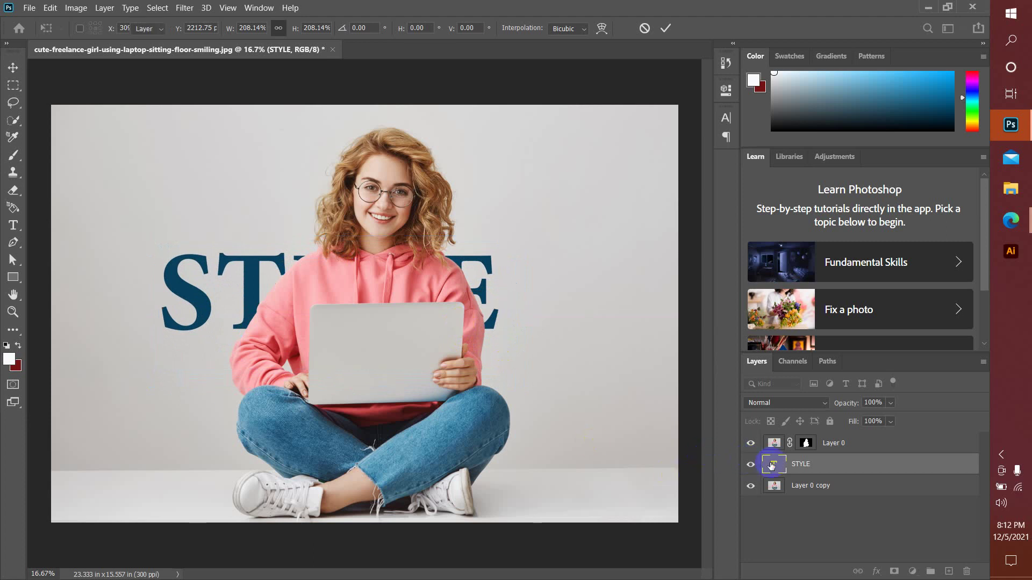
# Change the STYLE text's font to Lucida Handwriting
pyautogui.doubleClick(772, 466)
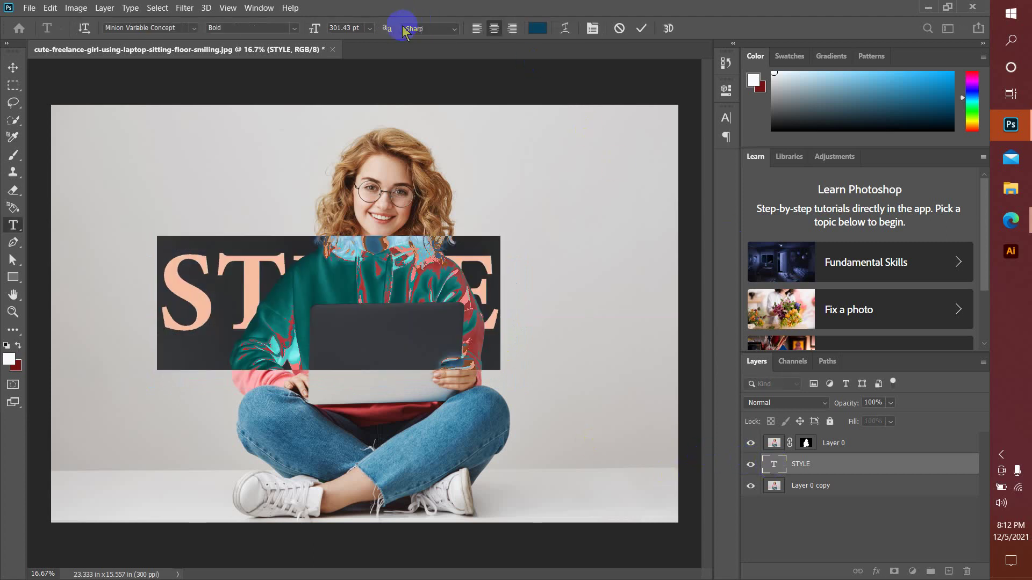
pyautogui.click(194, 28)
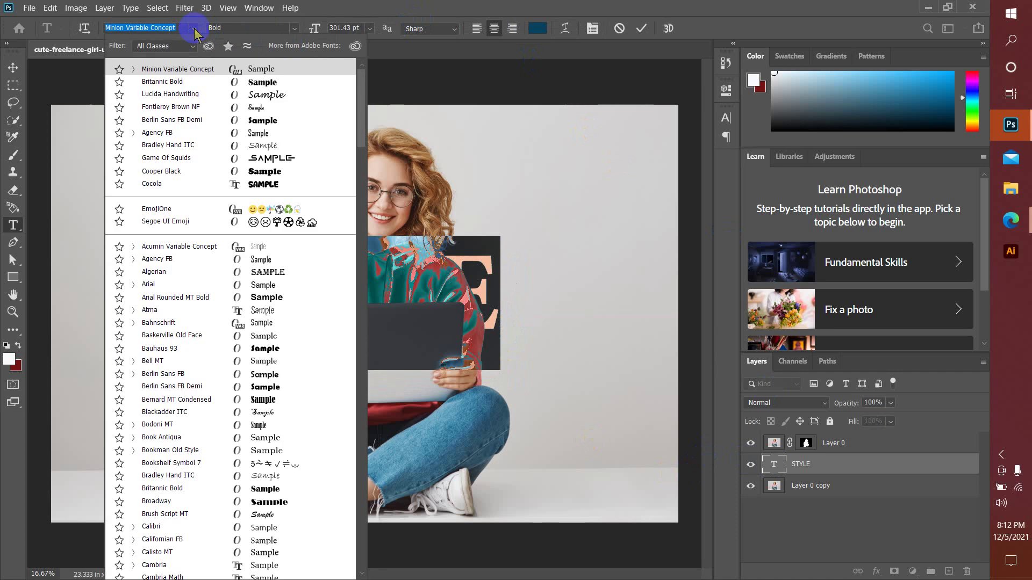
pyautogui.click(243, 92)
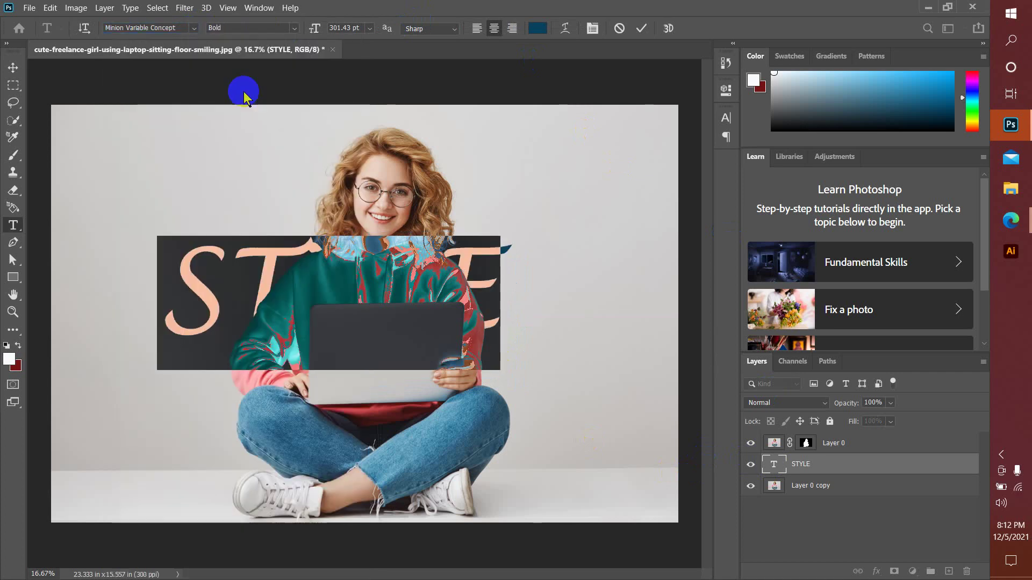
# Open a gap between T and Y to read 'ST YLE' and shift it right
pyautogui.click(282, 272)
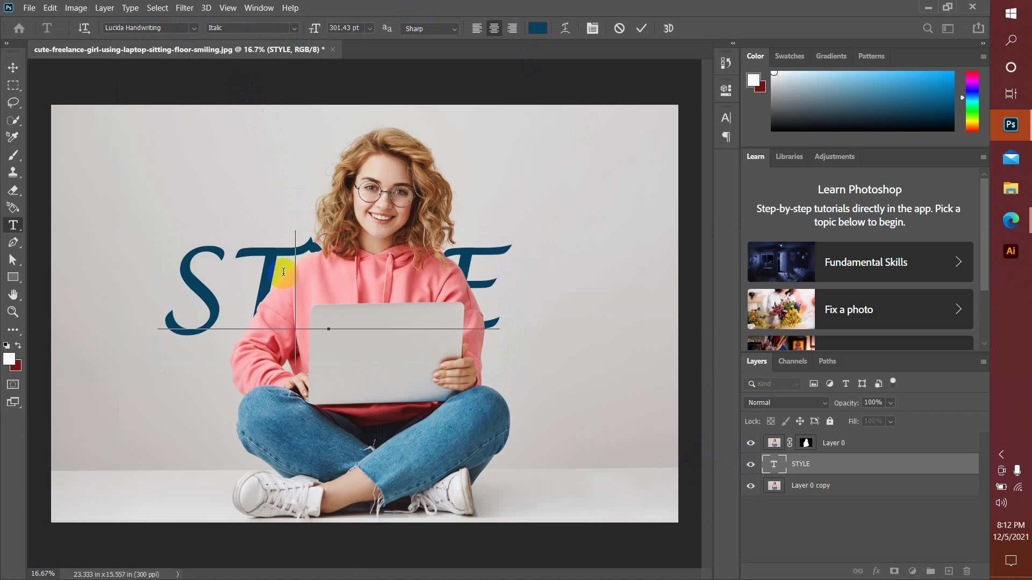
pyautogui.doubleClick(285, 272)
pyautogui.click(287, 274)
pyautogui.hotkey('alt', 'Right')
pyautogui.hotkey('alt', 'Right')
pyautogui.hotkey('alt', 'Right')
pyautogui.hotkey('alt', 'Right')
pyautogui.hotkey('alt', 'Right')
pyautogui.hotkey('alt', 'Right')
pyautogui.hotkey('alt', 'Right')
pyautogui.hotkey('alt', 'Right')
pyautogui.hotkey('alt', 'Right')
pyautogui.hotkey('alt', 'Right')
pyautogui.hotkey('alt', 'Right')
pyautogui.hotkey('alt', 'Right')
pyautogui.hotkey('alt', 'Right')
pyautogui.hotkey('alt', 'Right')
pyautogui.hotkey('alt', 'Right')
pyautogui.hotkey('alt', 'Right')
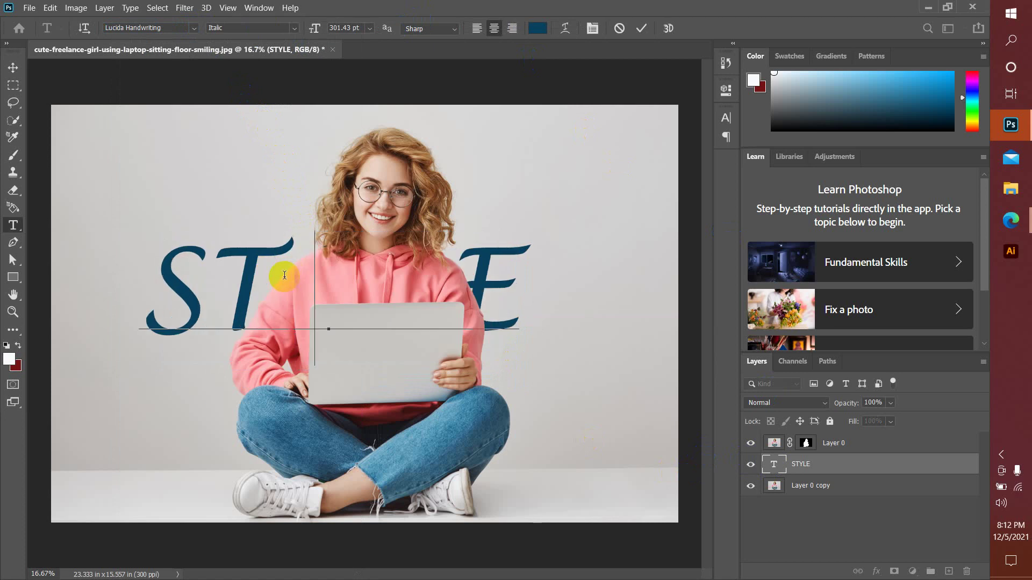
pyautogui.click(13, 67)
pyautogui.moveTo(189, 302); pyautogui.dragTo(260, 299)
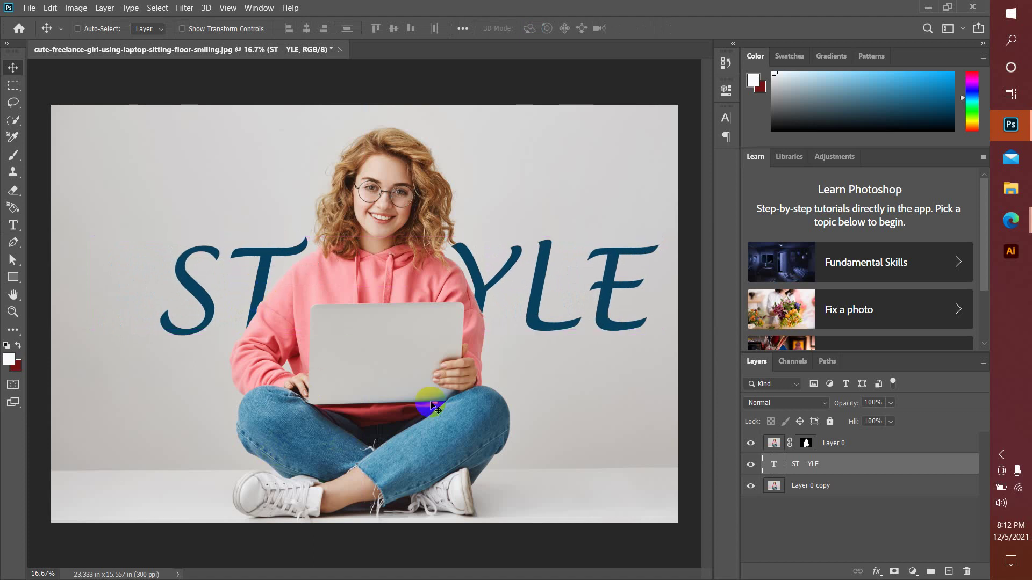
pyautogui.click(853, 518)
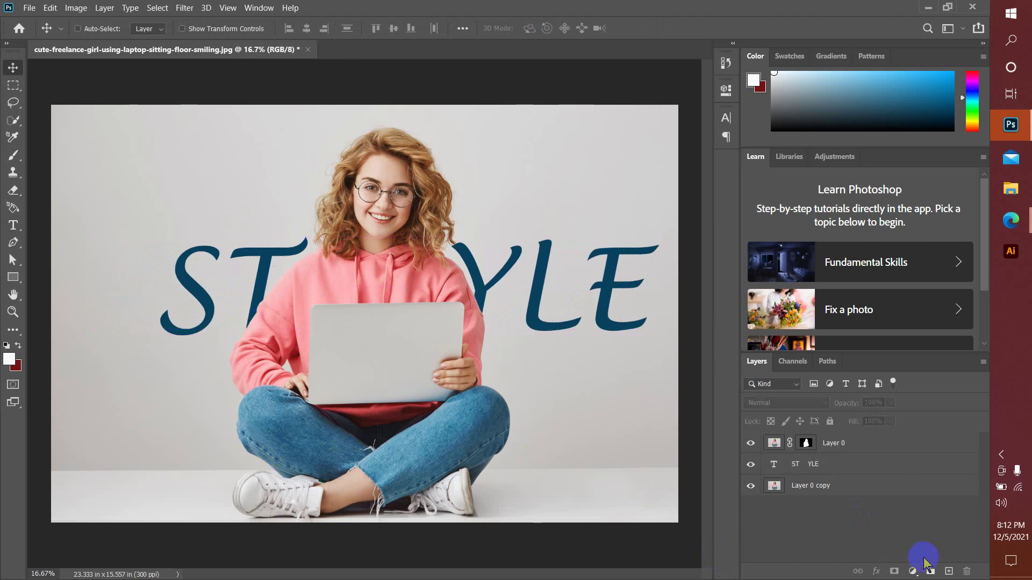
# On a new layer, type the two-line caption 'IT IS / ALL ABOUT' and move it above ST
pyautogui.click(949, 570)
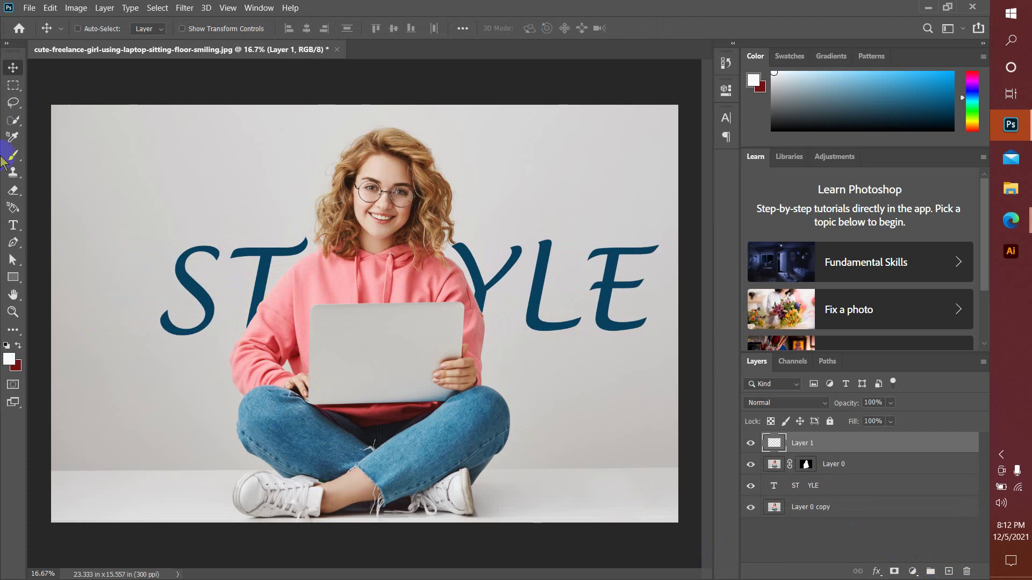
pyautogui.click(13, 225)
pyautogui.click(127, 201)
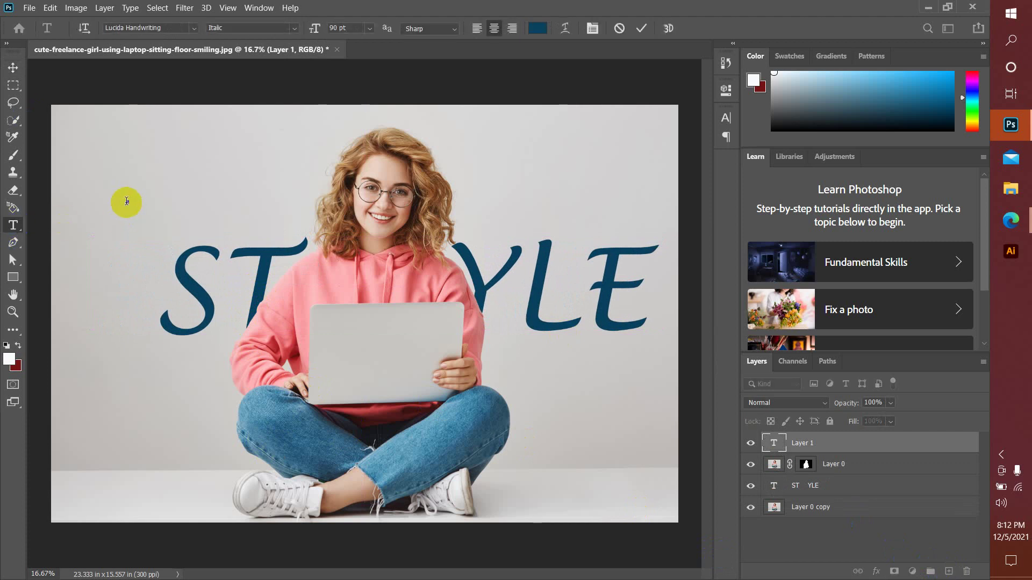
pyautogui.write('IT I')
pyautogui.write('S')
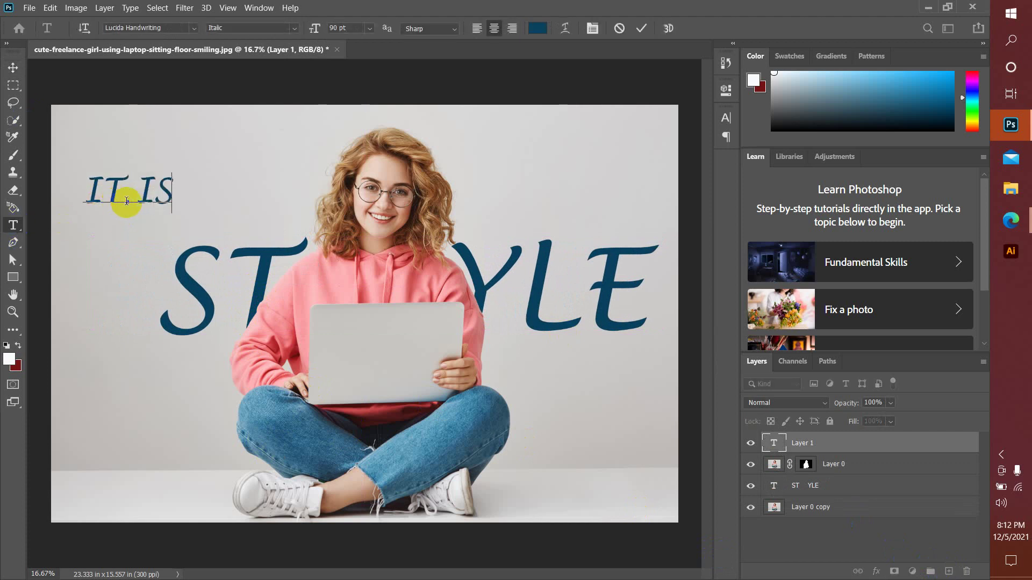
pyautogui.write('ALL ABOUT')
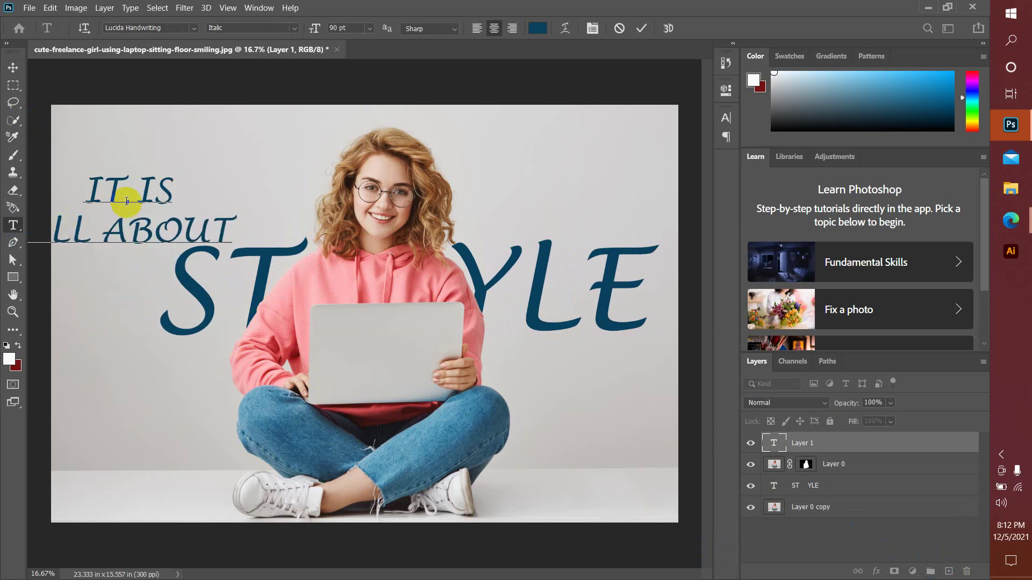
pyautogui.click(13, 67)
pyautogui.moveTo(125, 210); pyautogui.dragTo(248, 220)
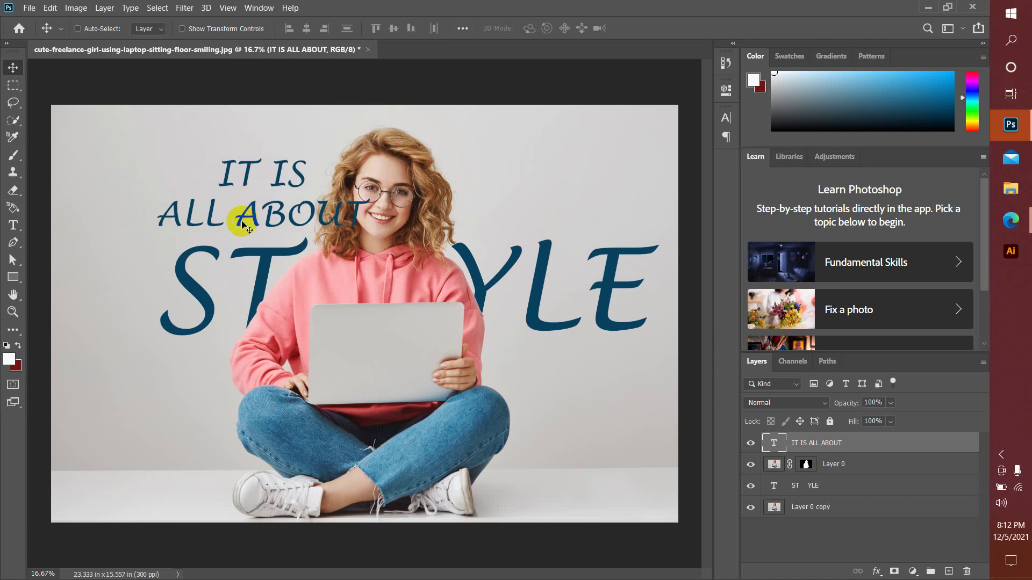
# Shrink the IT IS ALL ABOUT caption to about 60% and commit the transform
pyautogui.hotkey('ctrl', 't')
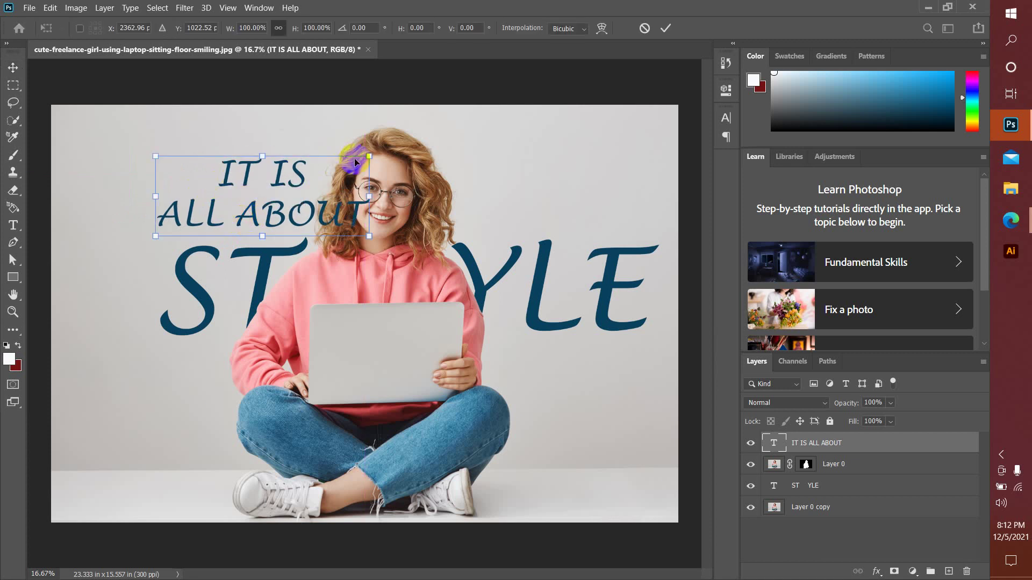
pyautogui.moveTo(372, 157); pyautogui.dragTo(280, 235)
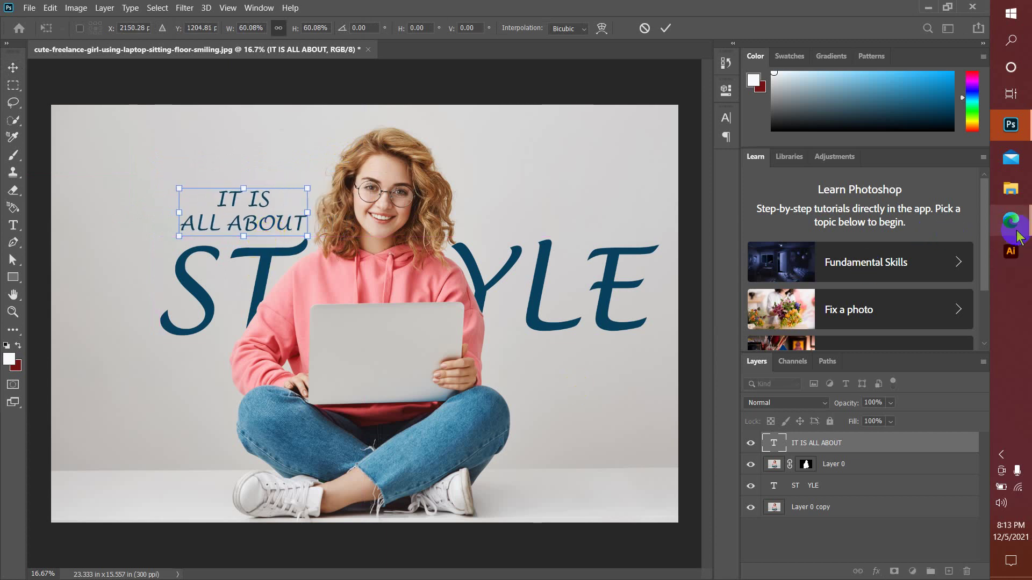
pyautogui.moveTo(1011, 221)
pyautogui.click(936, 218)
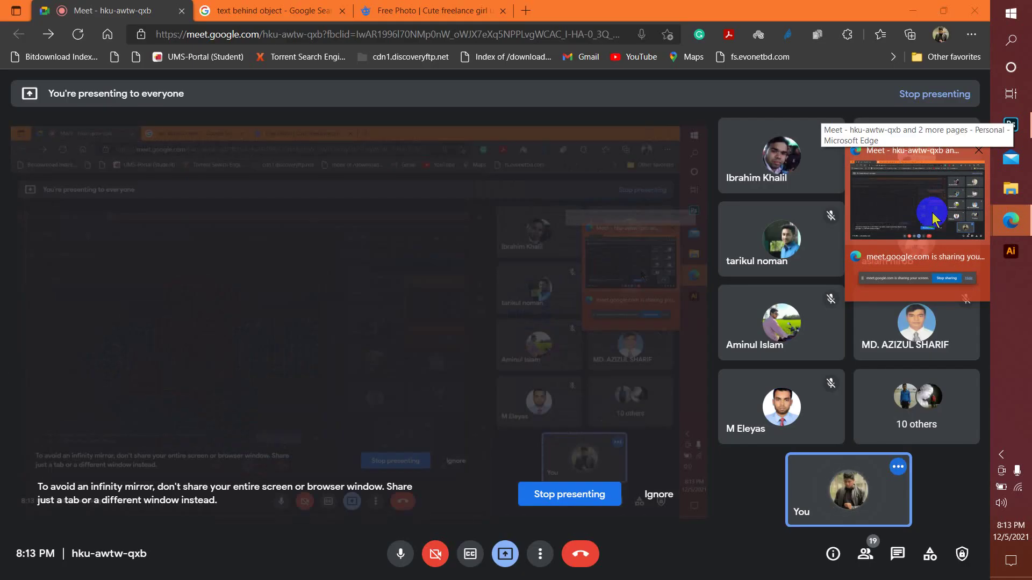
pyautogui.click(1011, 125)
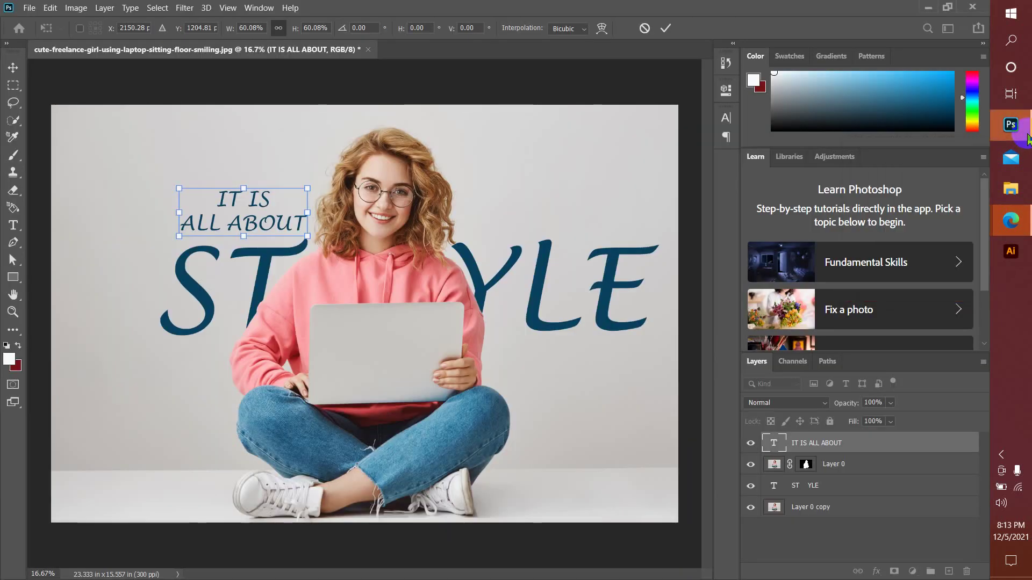
pyautogui.click(13, 65)
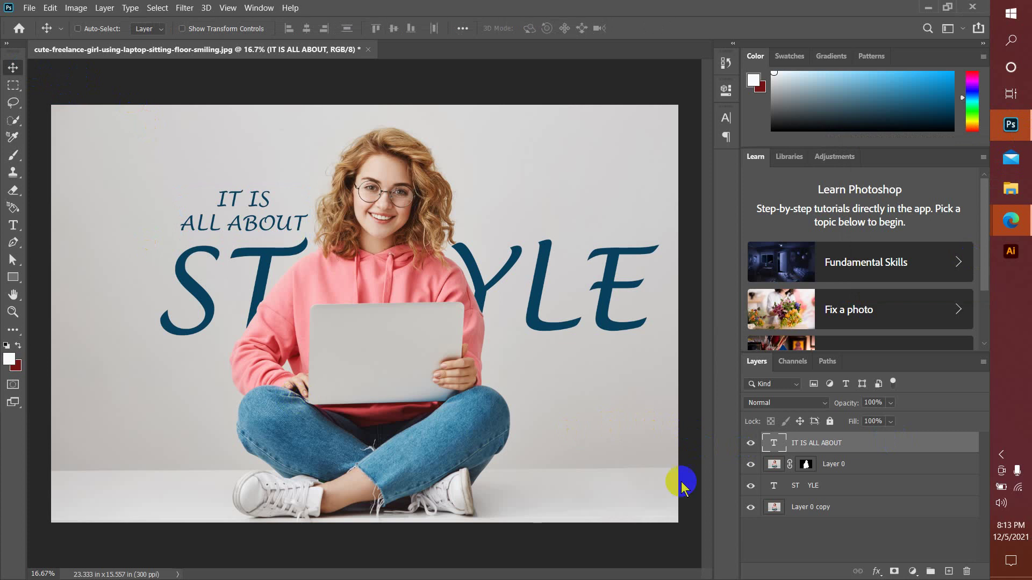
# Move the IT IS ALL ABOUT layer below Layer 0 and nudge the caption slightly right
pyautogui.click(861, 472)
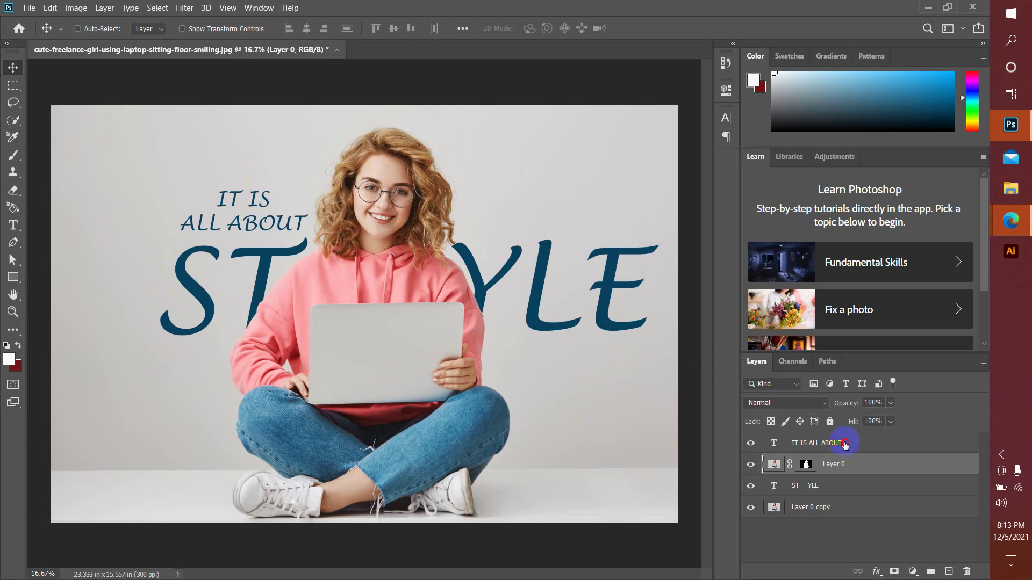
pyautogui.moveTo(854, 446); pyautogui.dragTo(847, 479)
pyautogui.moveTo(250, 225)
pyautogui.mouseDown()
pyautogui.moveTo(265, 227)
pyautogui.moveTo(360, 180)
pyautogui.moveTo(428, 191)
pyautogui.moveTo(408, 224)
pyautogui.moveTo(253, 218)
pyautogui.mouseUp()
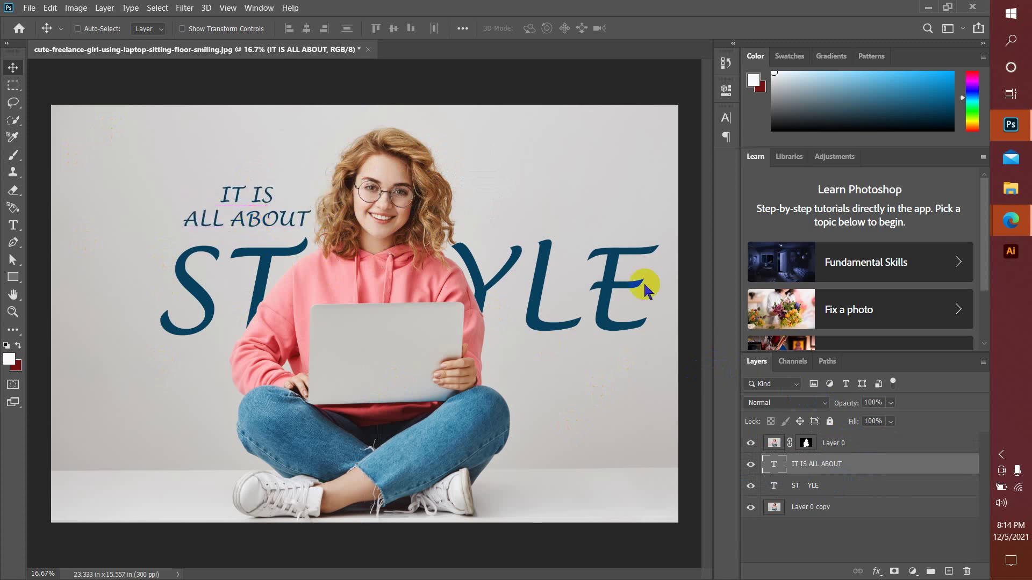
# Return to Edge and show the Google Images results for 'text behind object'
pyautogui.moveTo(1012, 234)
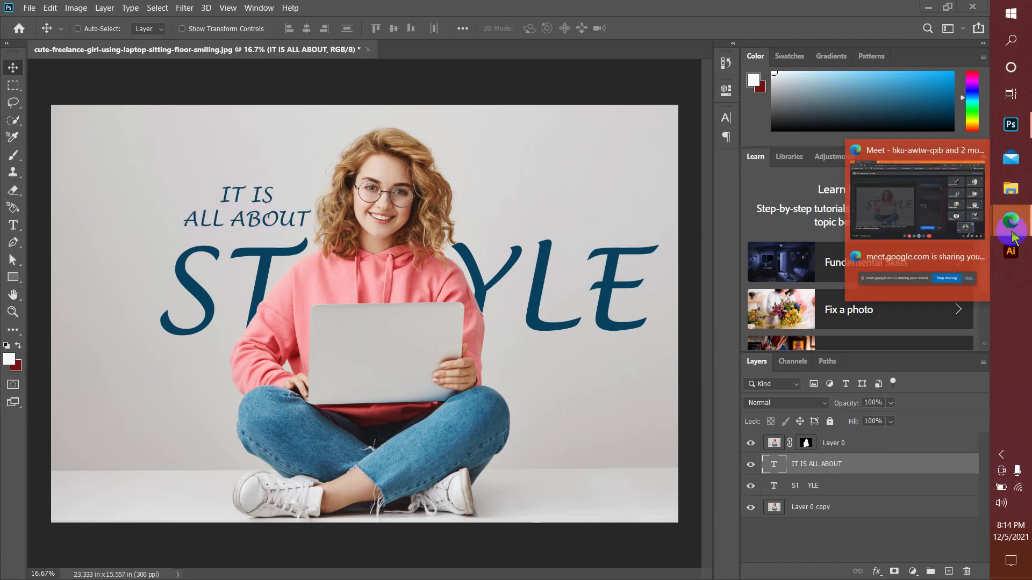
pyautogui.click(910, 180)
pyautogui.click(271, 10)
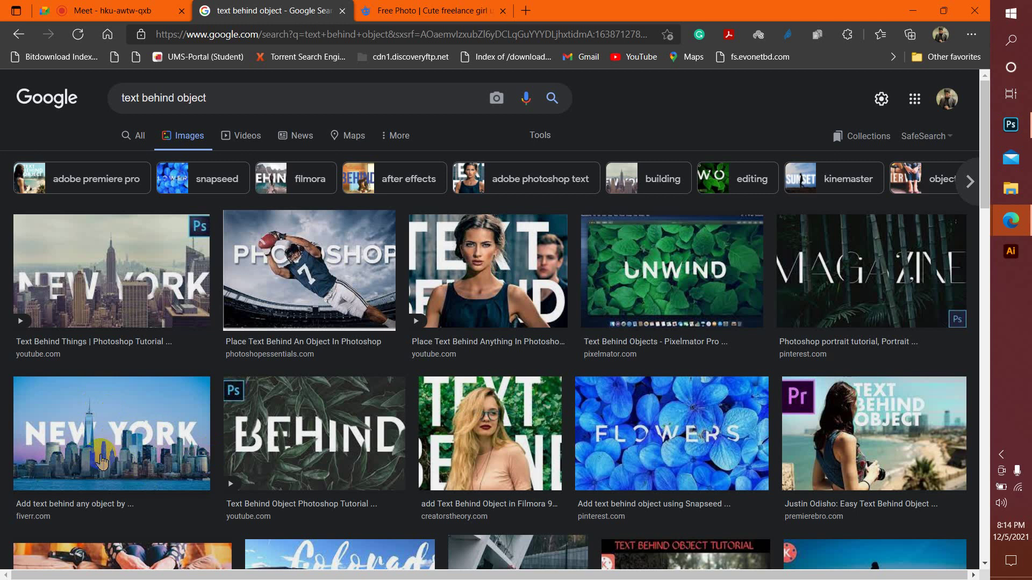
# Replace the query and search Google Images for NEW YORK
pyautogui.click(314, 103)
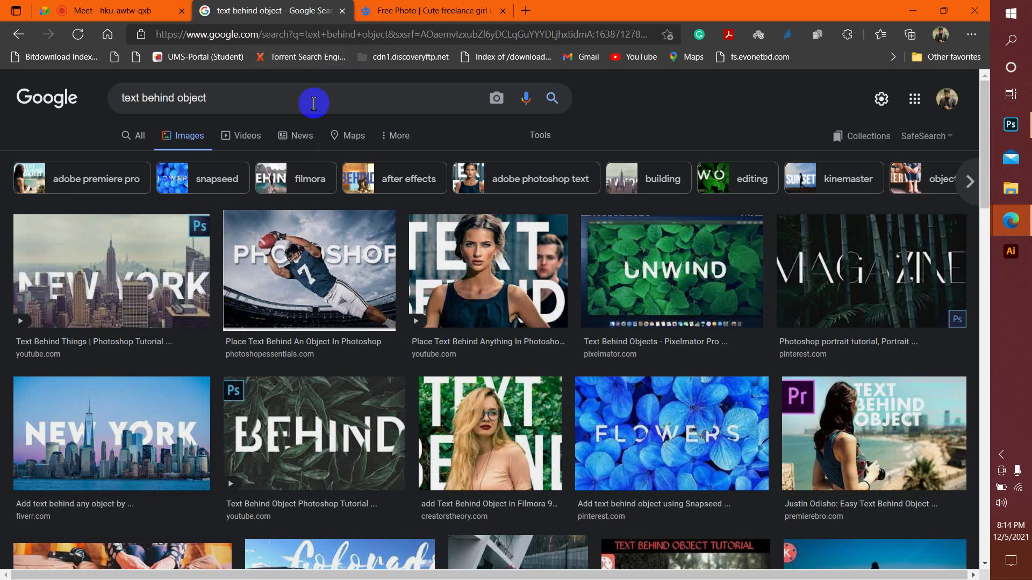
pyautogui.moveTo(314, 104); pyautogui.dragTo(111, 98)
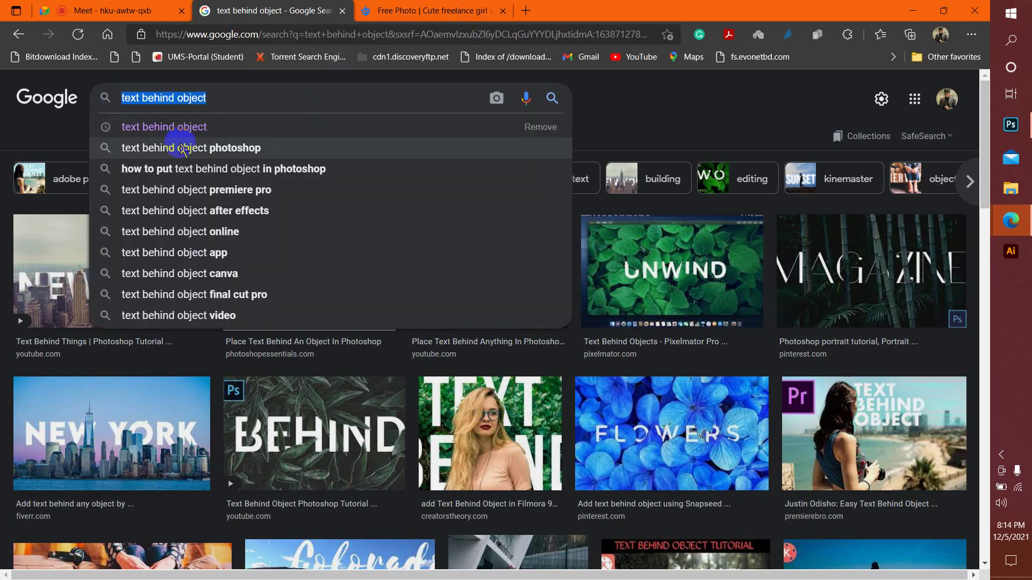
pyautogui.write('N')
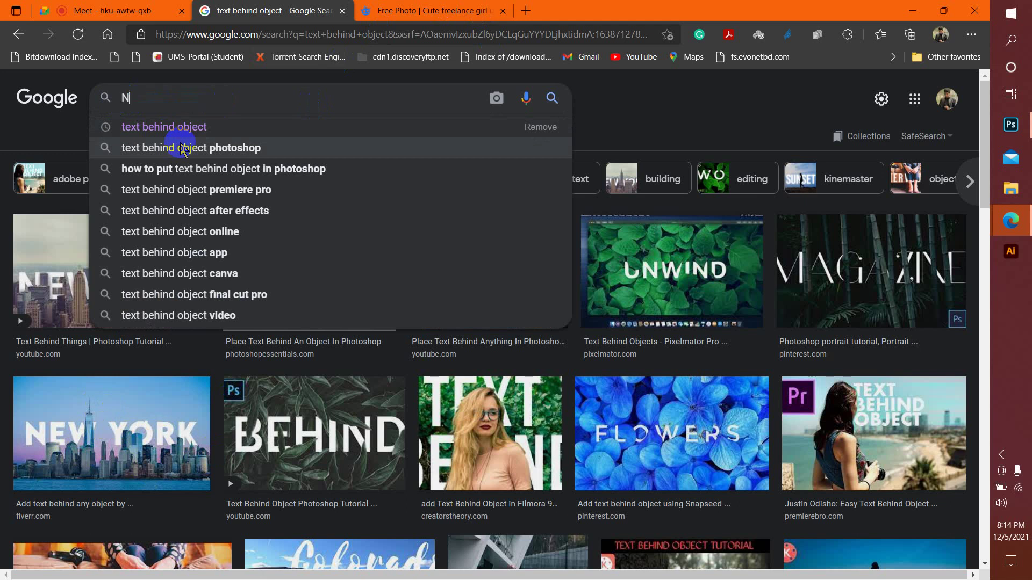
pyautogui.write('EW')
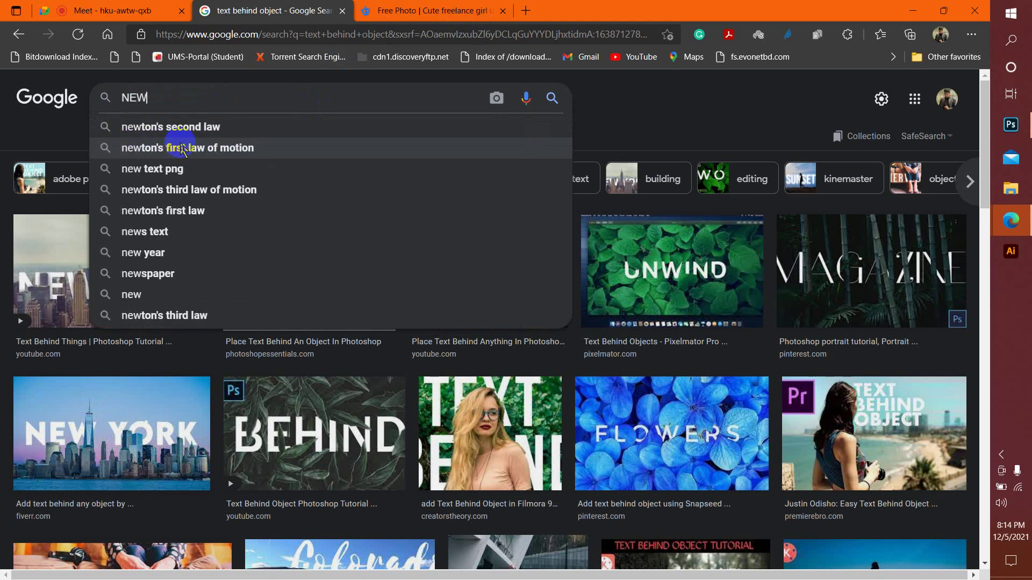
pyautogui.write(' YORK')
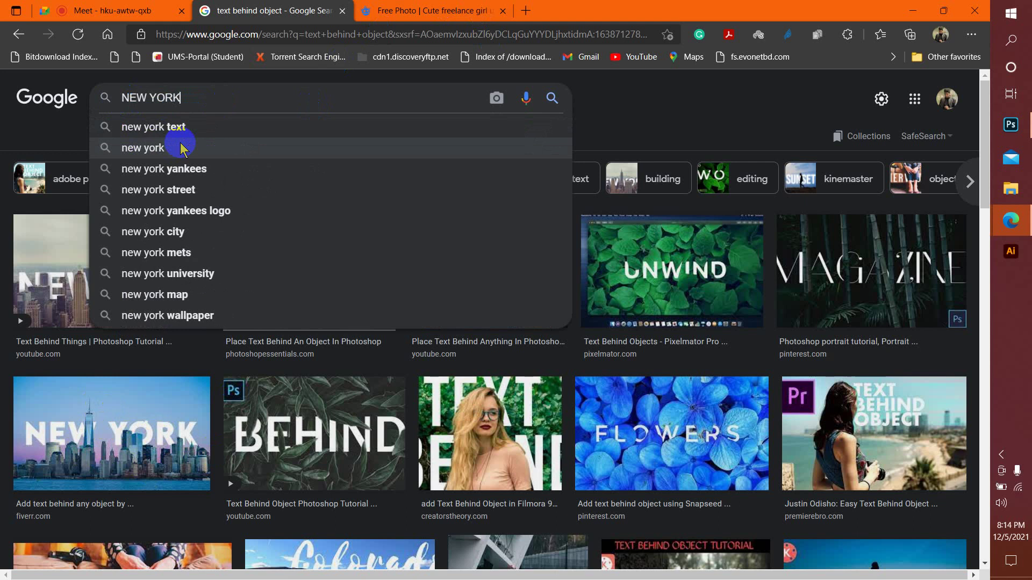
pyautogui.press('Return')
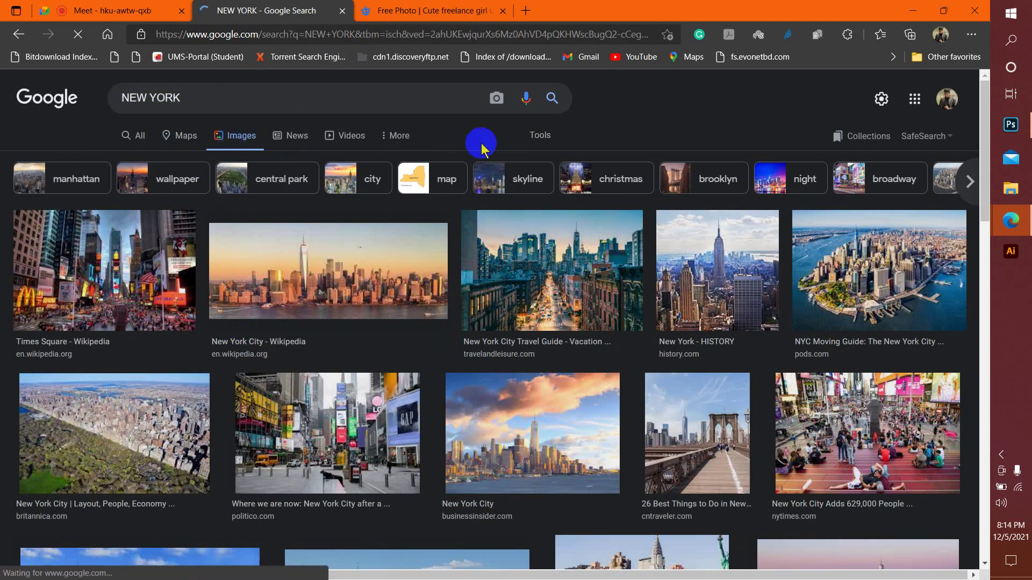
# Filter the NEW YORK image results to Large size
pyautogui.click(539, 141)
pyautogui.click(540, 140)
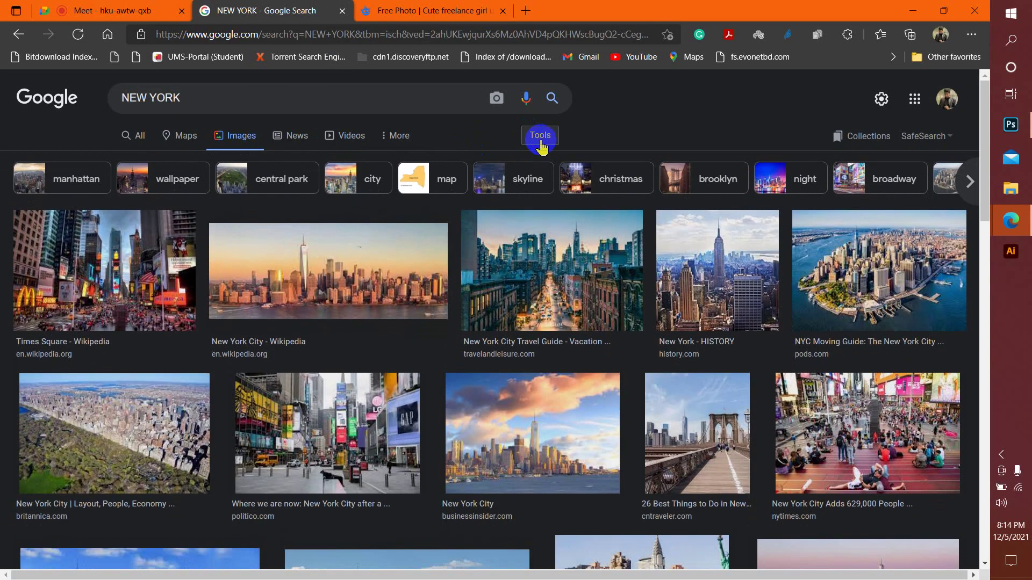
pyautogui.click(540, 140)
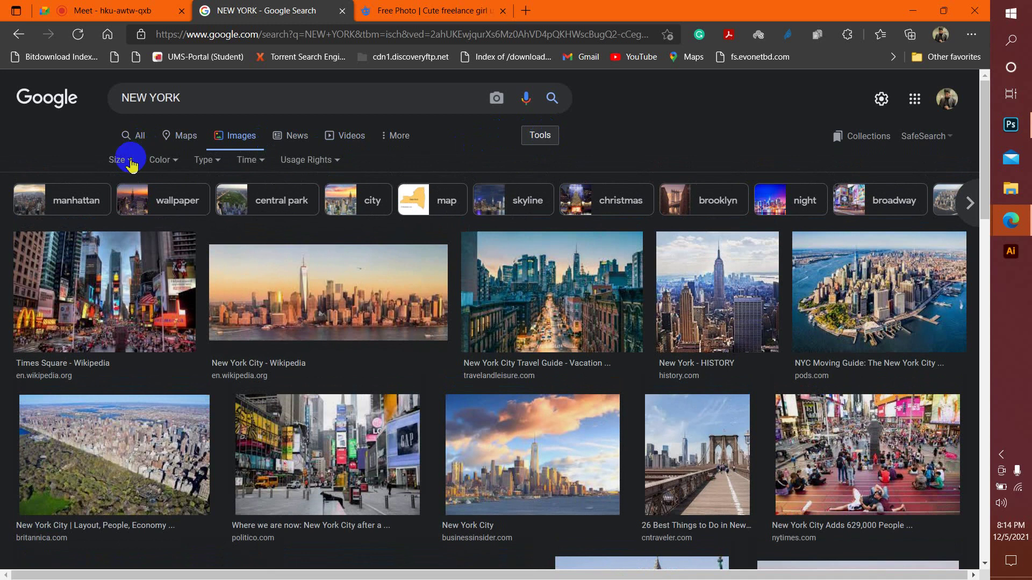
pyautogui.click(125, 161)
pyautogui.click(122, 205)
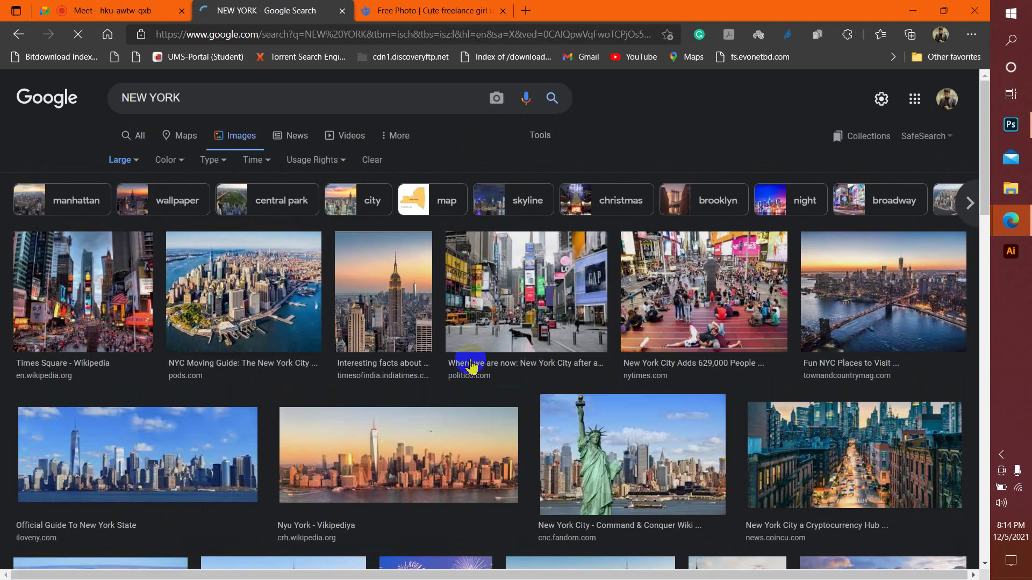
pyautogui.scroll(-1, 624, 360)
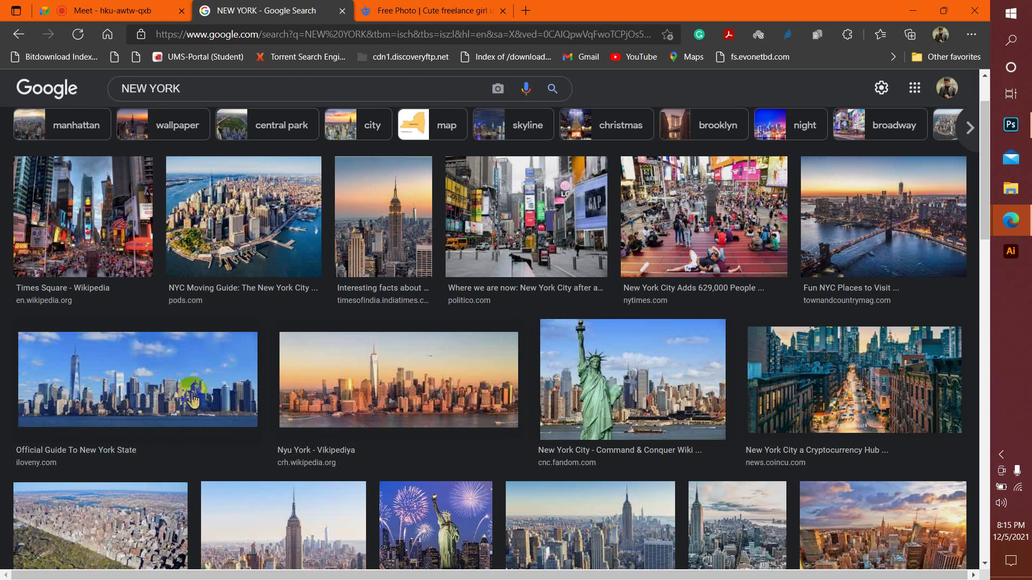
# Preview the sunset Manhattan skyline image larger and scroll through the results
pyautogui.click(344, 394)
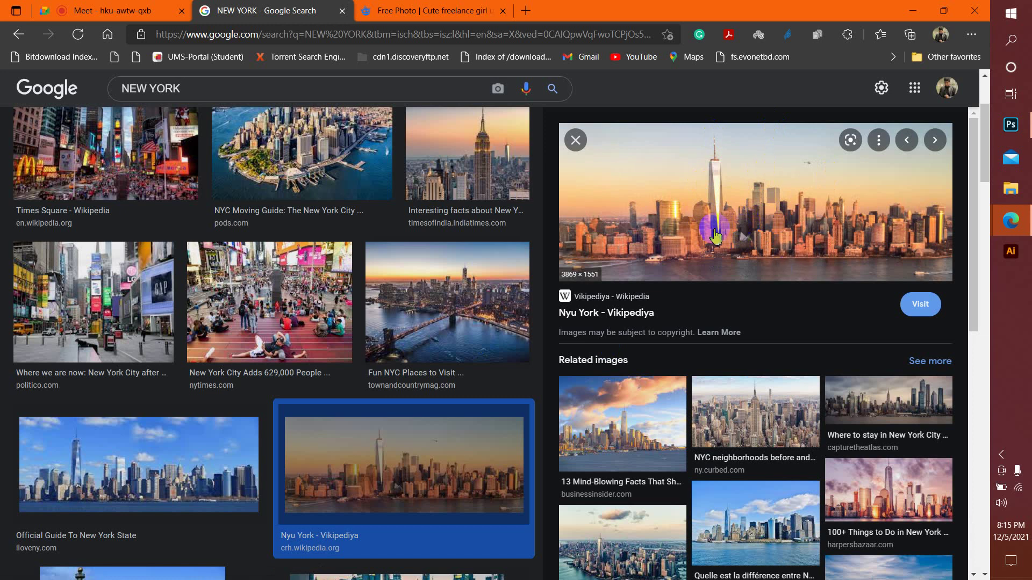
pyautogui.scroll(-3, 701, 311)
pyautogui.scroll(3, 701, 310)
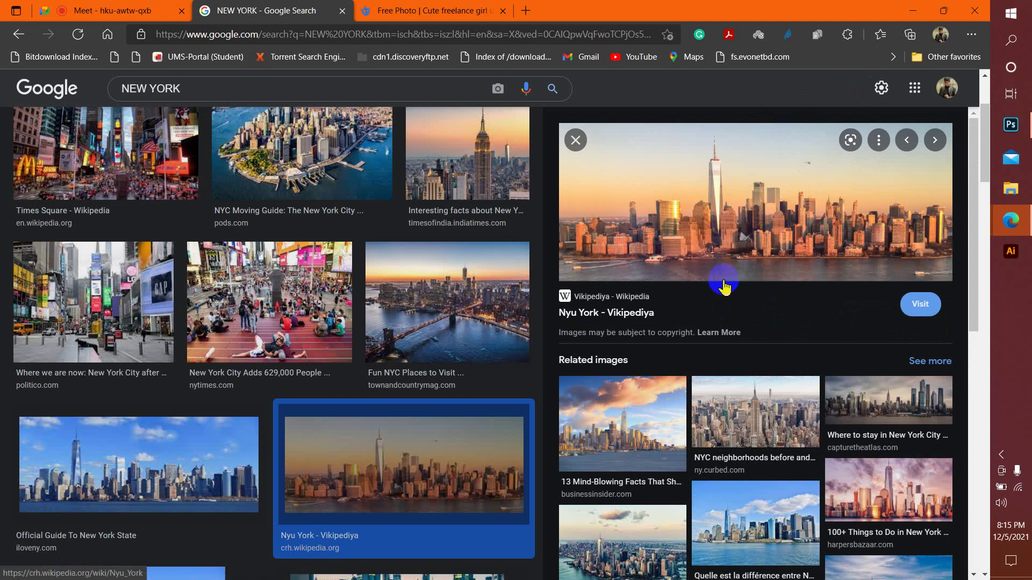
pyautogui.scroll(-2, 618, 274)
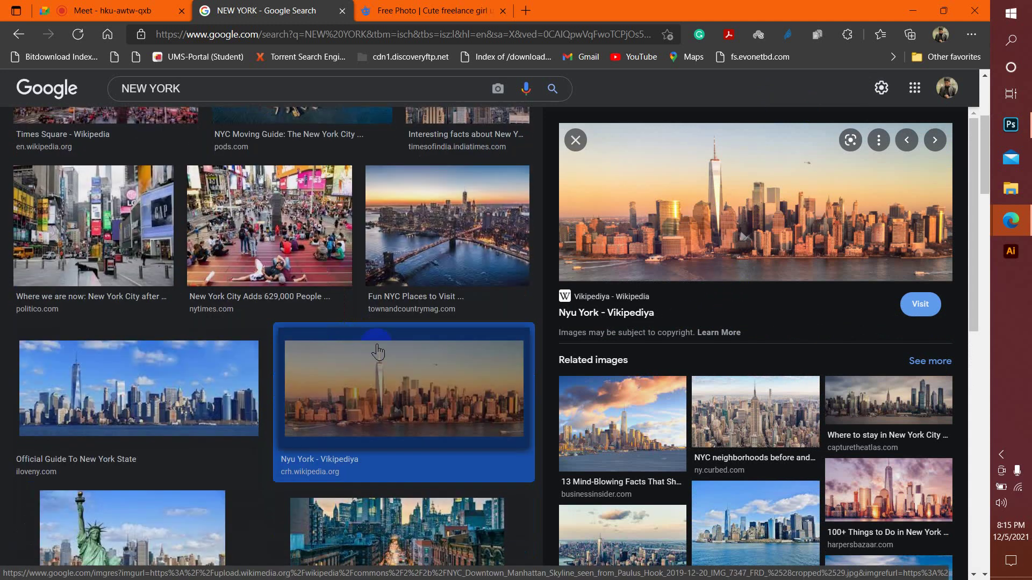
pyautogui.scroll(4, 654, 302)
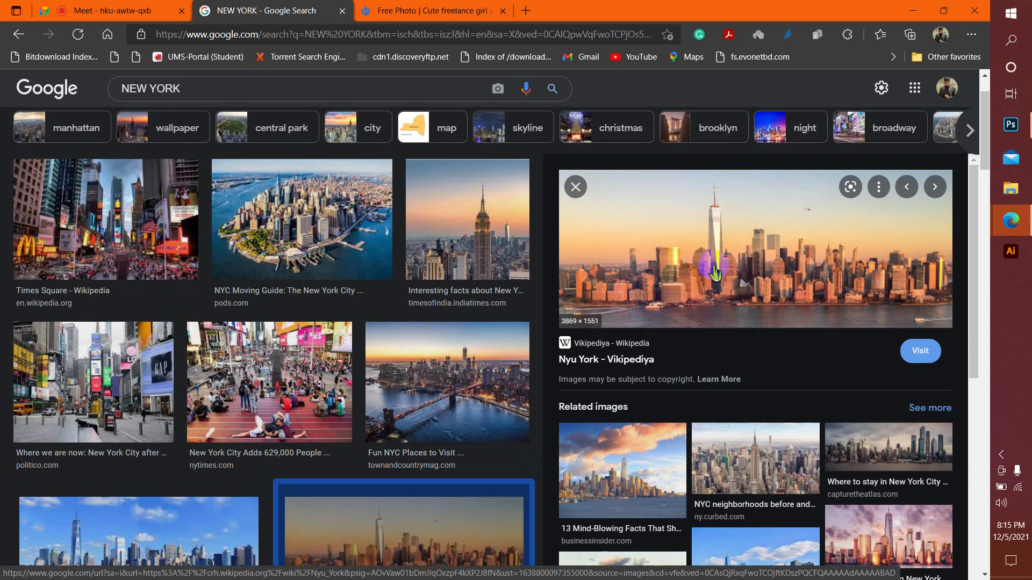
pyautogui.scroll(-3, 282, 458)
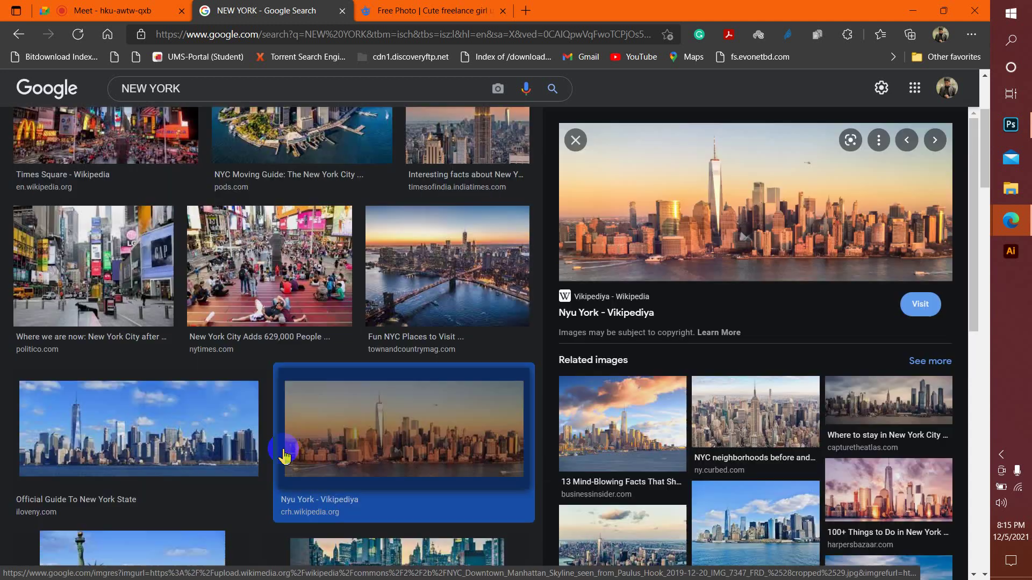
pyautogui.scroll(-10, 284, 458)
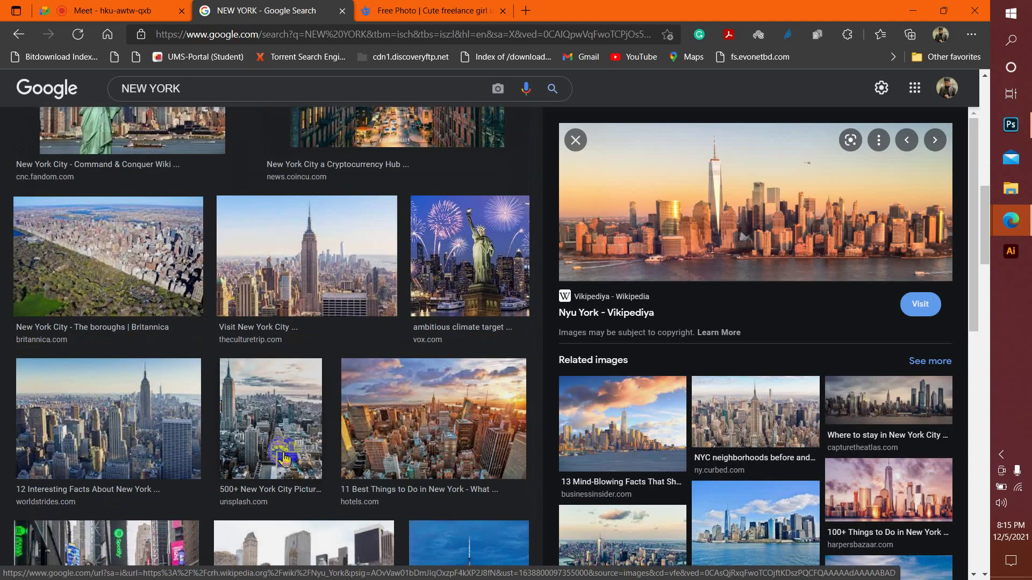
pyautogui.scroll(-2, 284, 458)
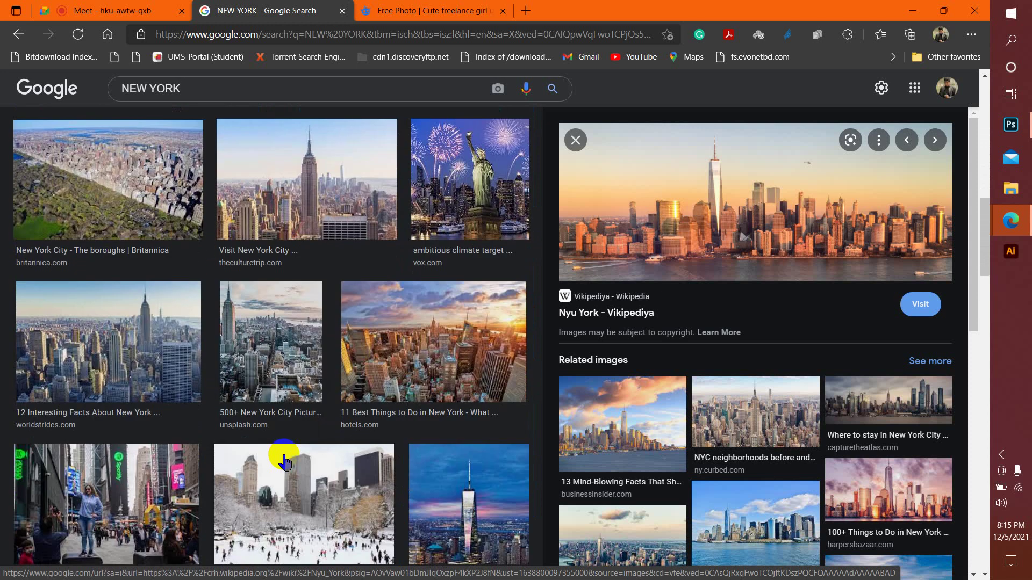
pyautogui.scroll(-3, 284, 458)
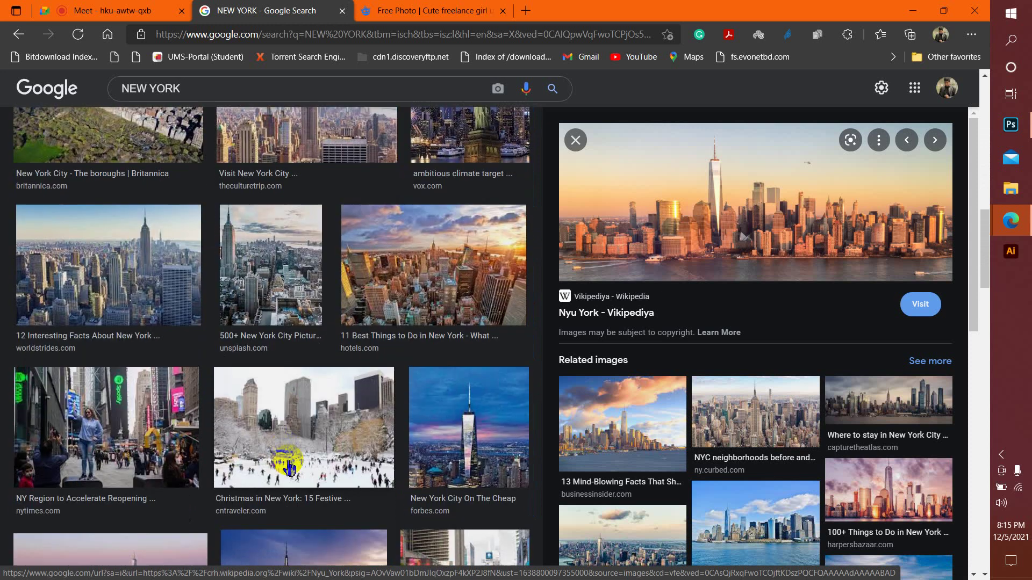
pyautogui.scroll(-7, 289, 467)
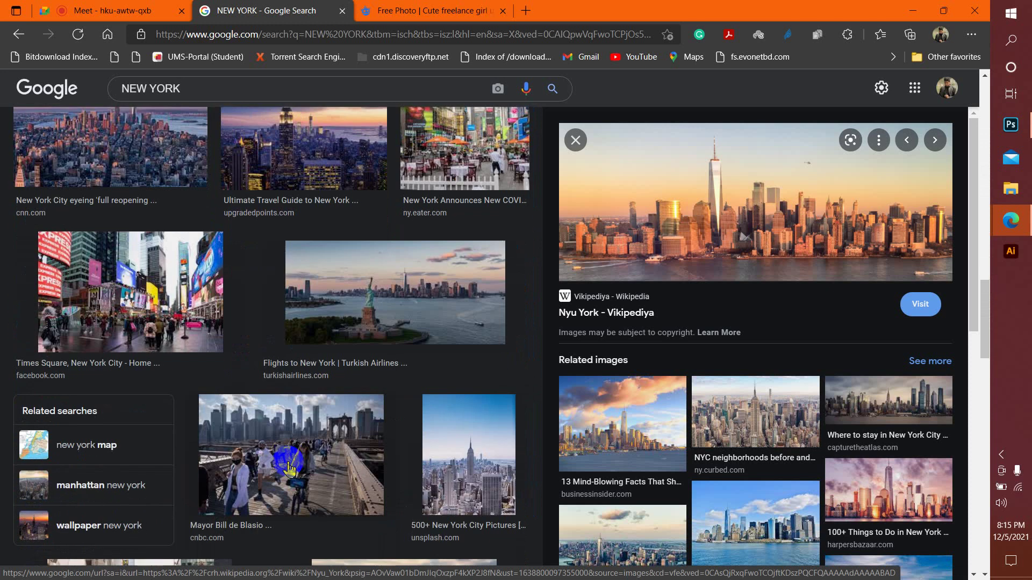
pyautogui.scroll(-4, 289, 468)
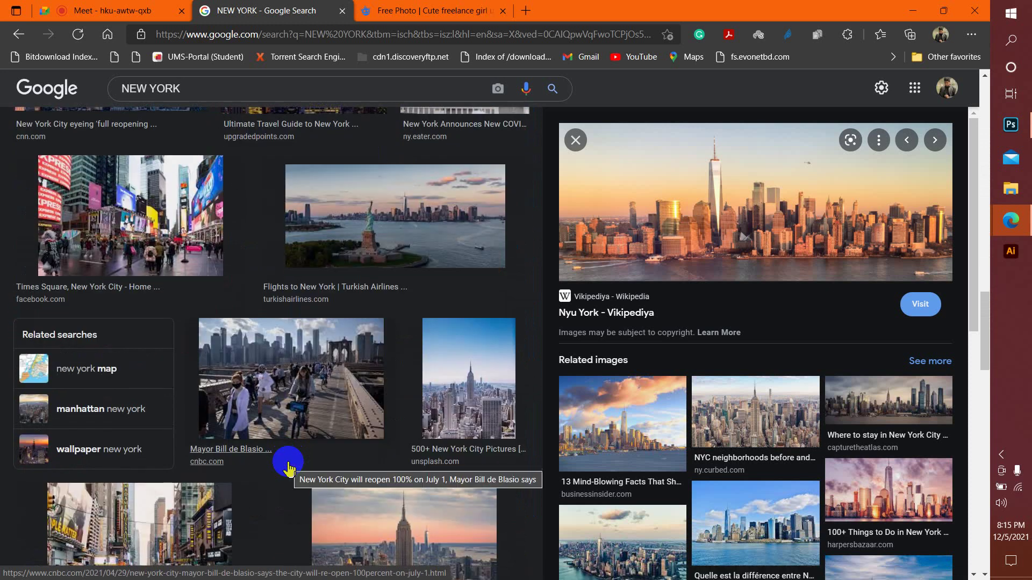
pyautogui.scroll(-5, 288, 469)
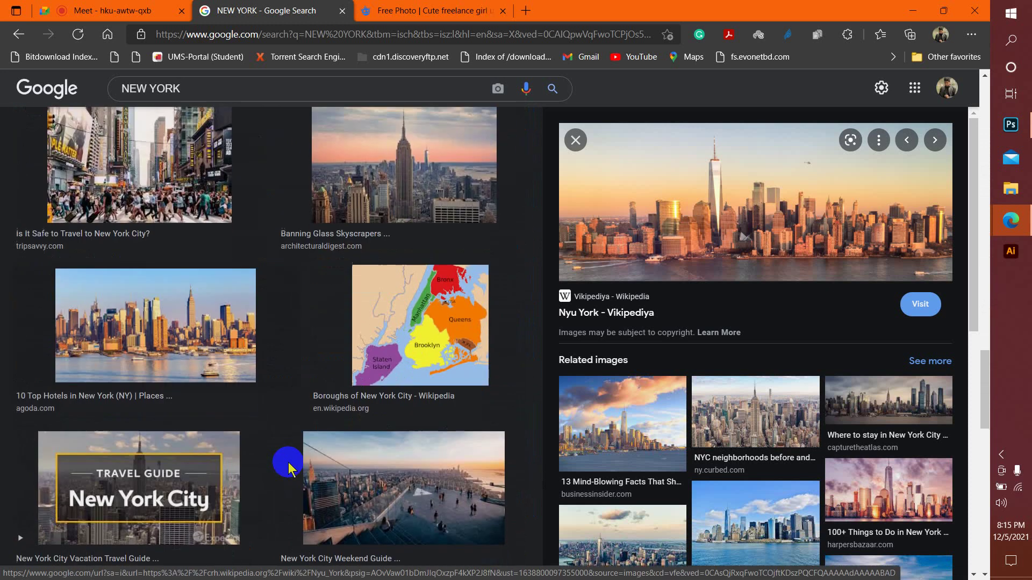
pyautogui.scroll(-8, 288, 468)
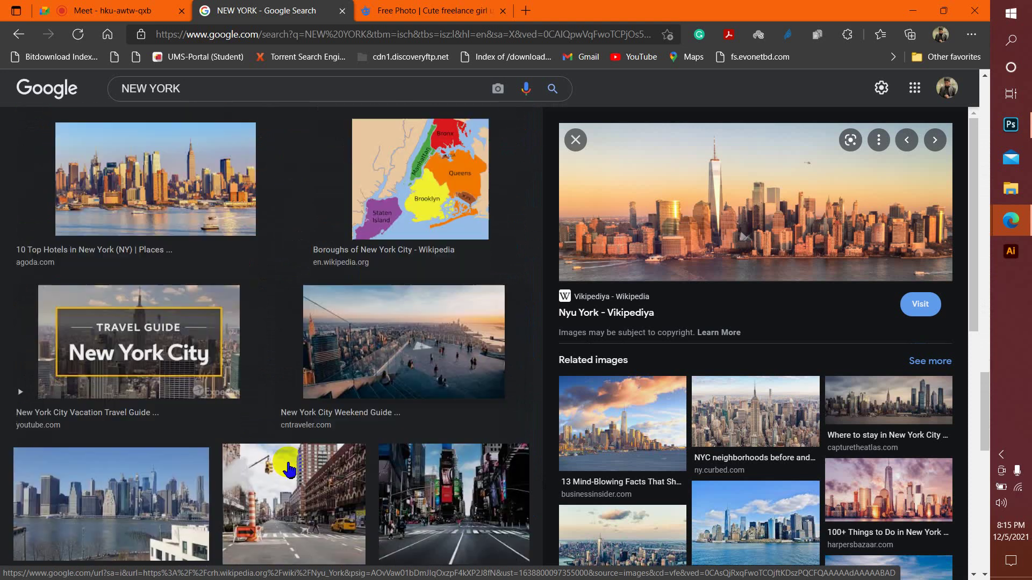
pyautogui.scroll(2, 289, 469)
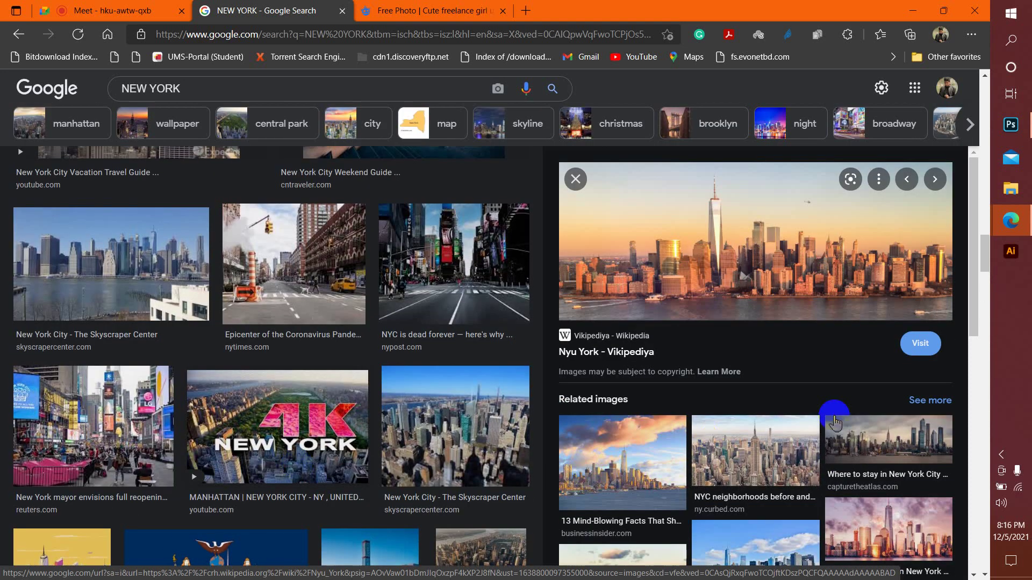
pyautogui.scroll(-2, 739, 476)
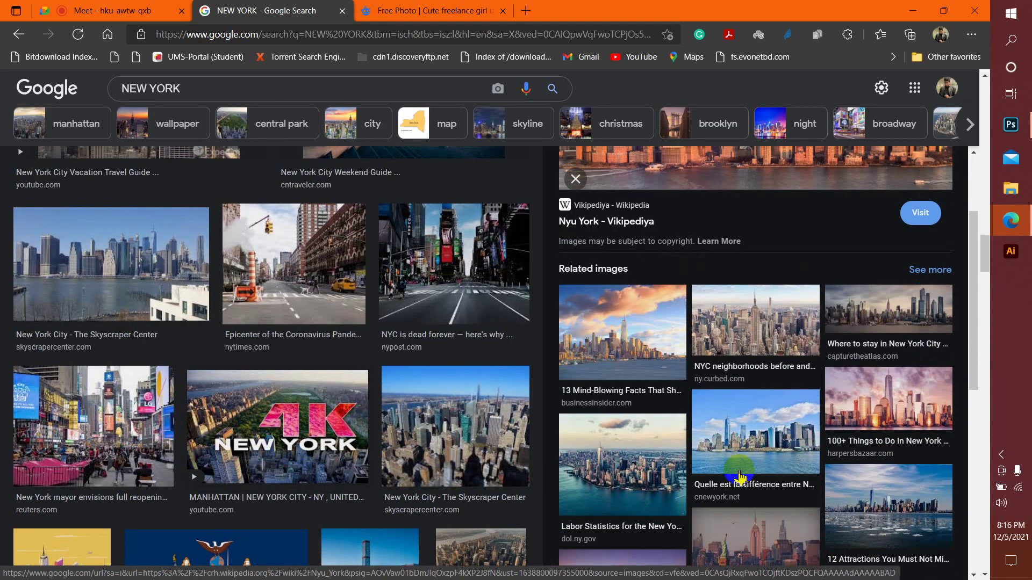
pyautogui.scroll(-3, 739, 475)
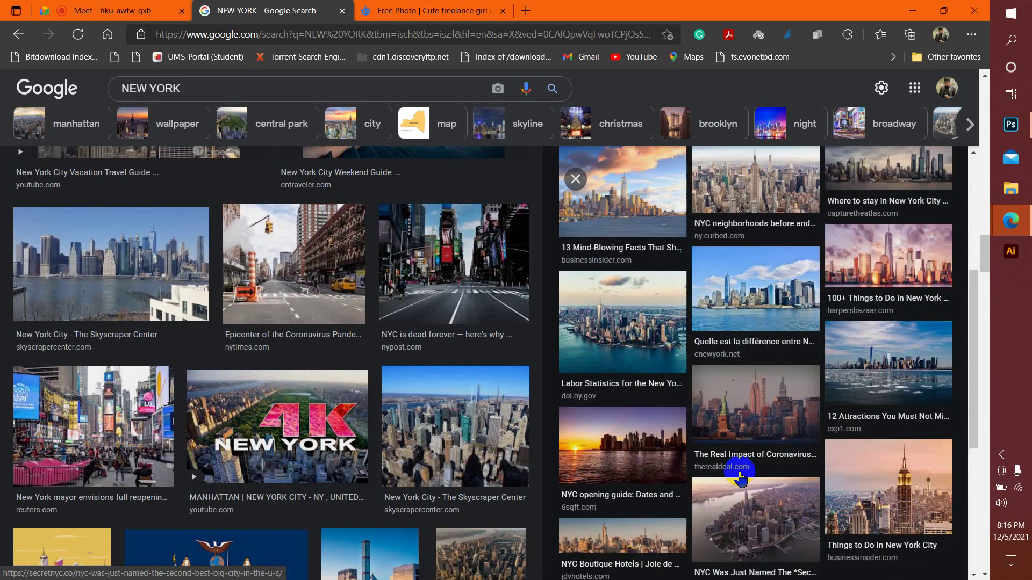
# Save the skyline image as a JPEG into the Downloads folder
pyautogui.rightClick(766, 310)
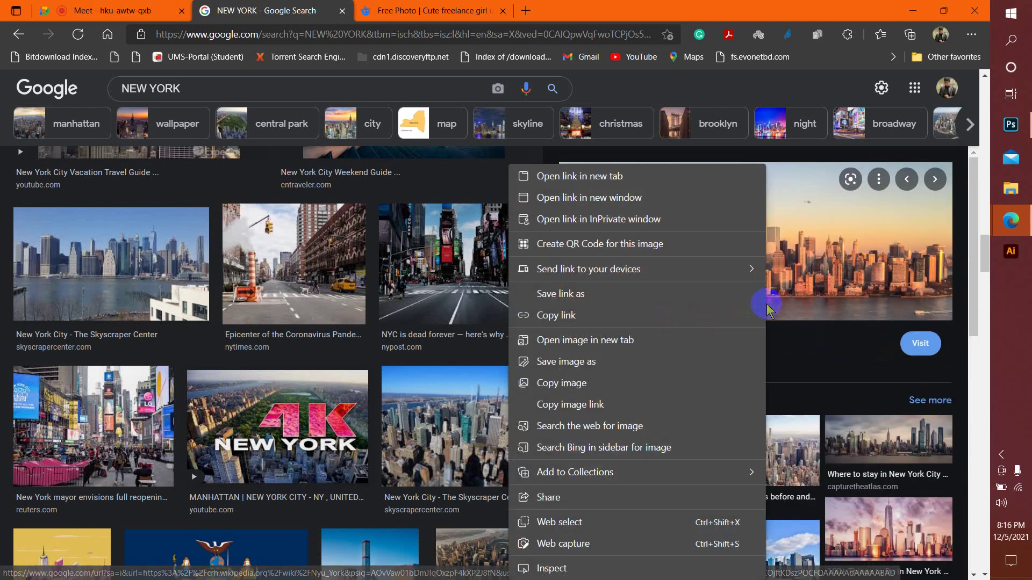
pyautogui.click(594, 371)
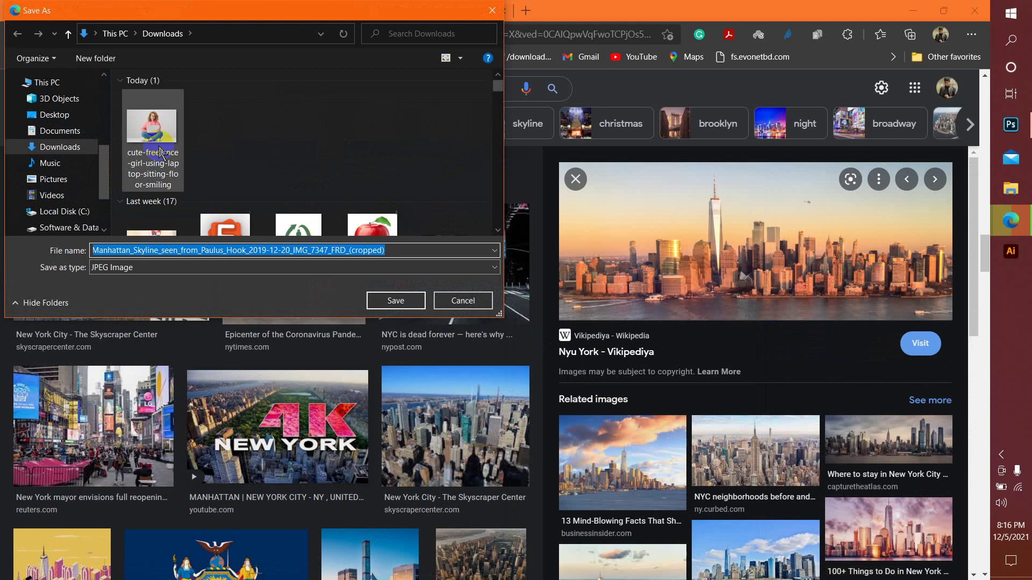
pyautogui.click(49, 147)
pyautogui.click(398, 299)
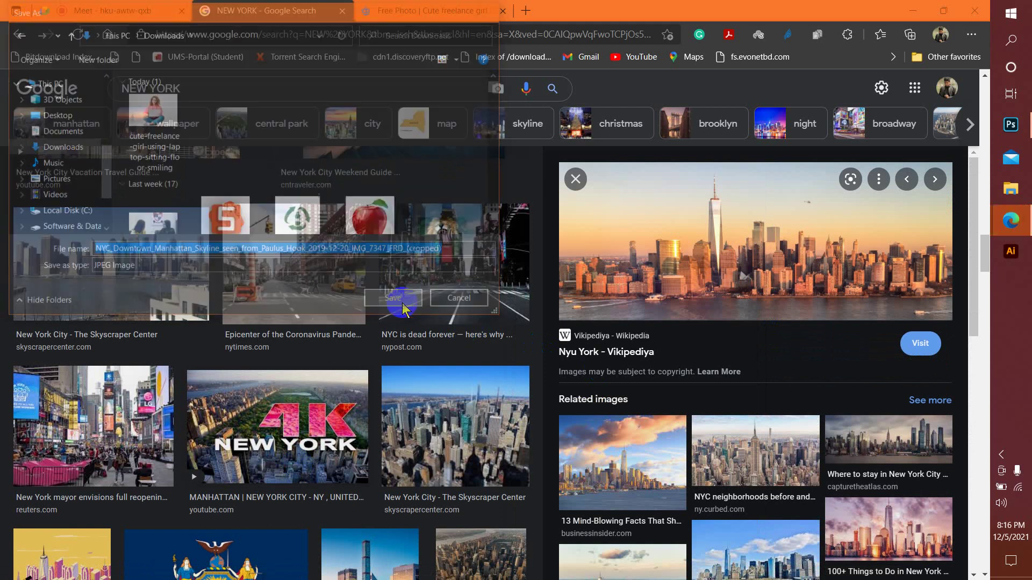
# Open the downloaded NYC skyline photo in Photoshop
pyautogui.click(1021, 136)
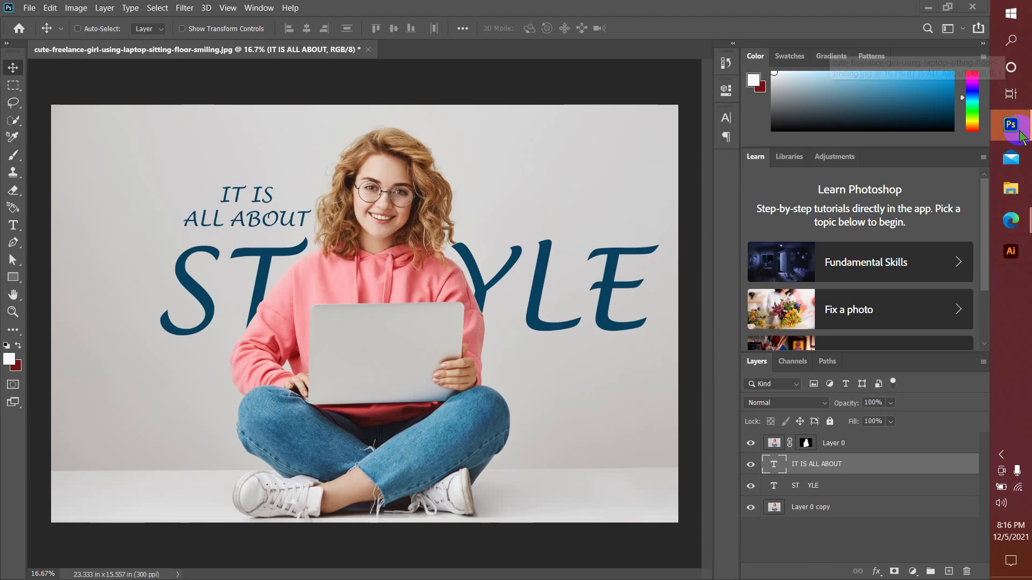
pyautogui.click(31, 7)
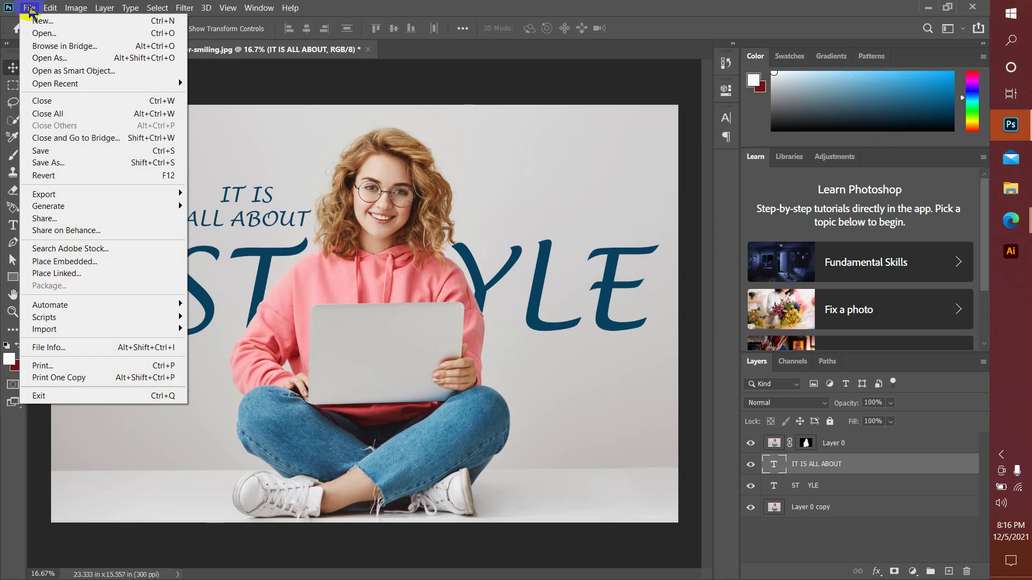
pyautogui.click(38, 35)
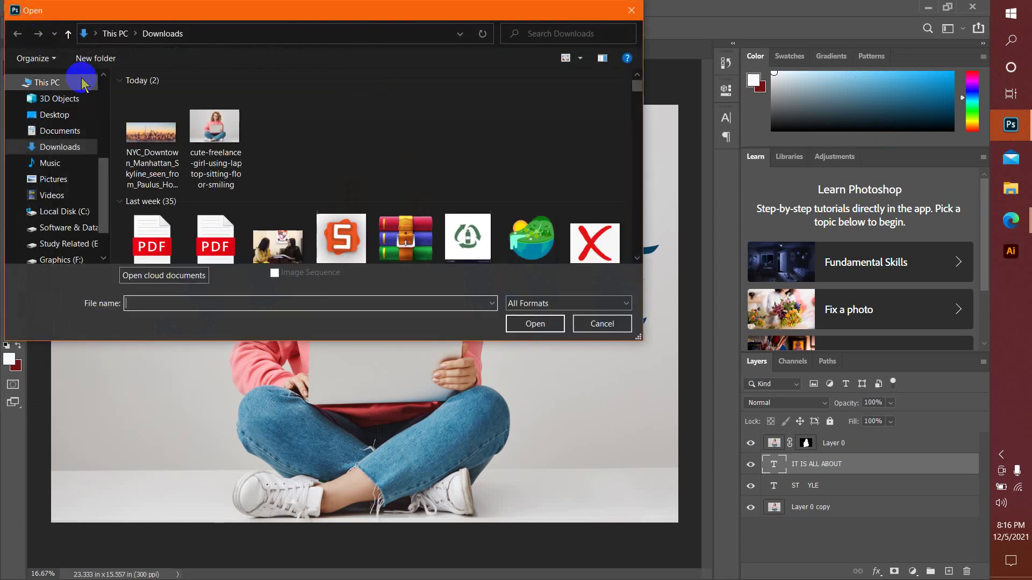
pyautogui.click(151, 131)
pyautogui.click(536, 324)
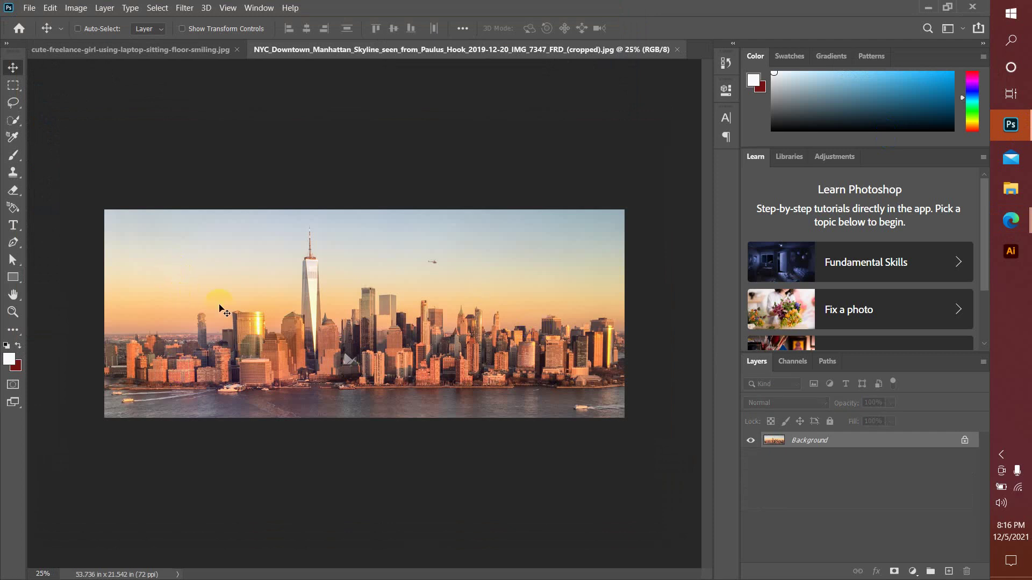
# Unlock the Background as Layer 0, duplicate it to Layer 0 copy, and reselect Layer 0
pyautogui.click(961, 441)
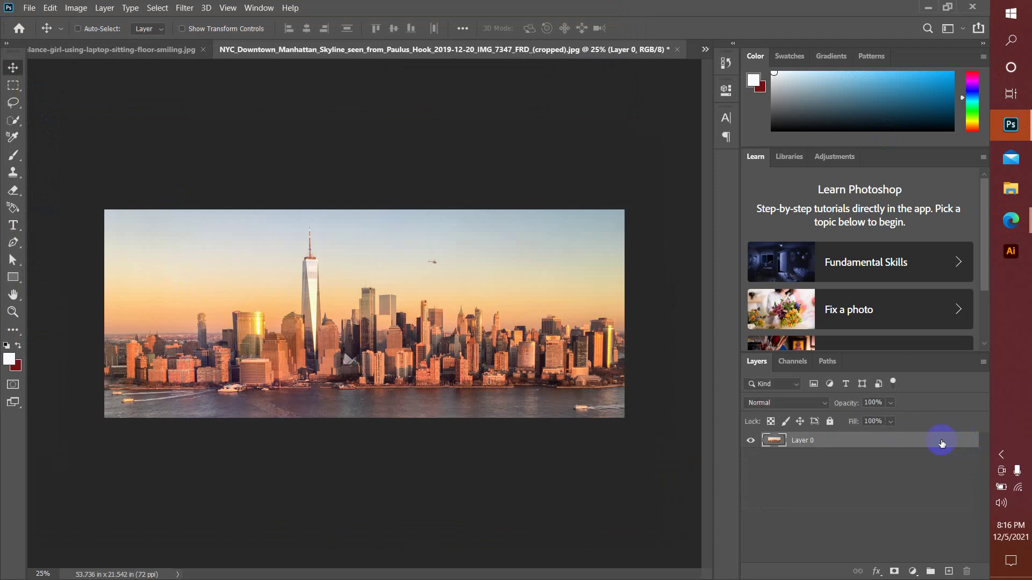
pyautogui.moveTo(941, 442); pyautogui.dragTo(940, 458)
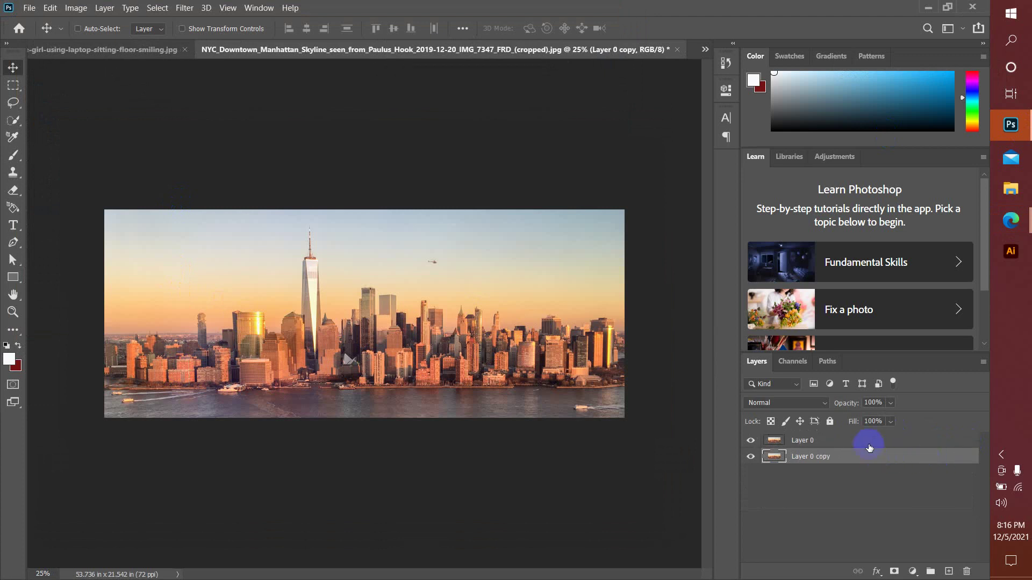
pyautogui.click(838, 442)
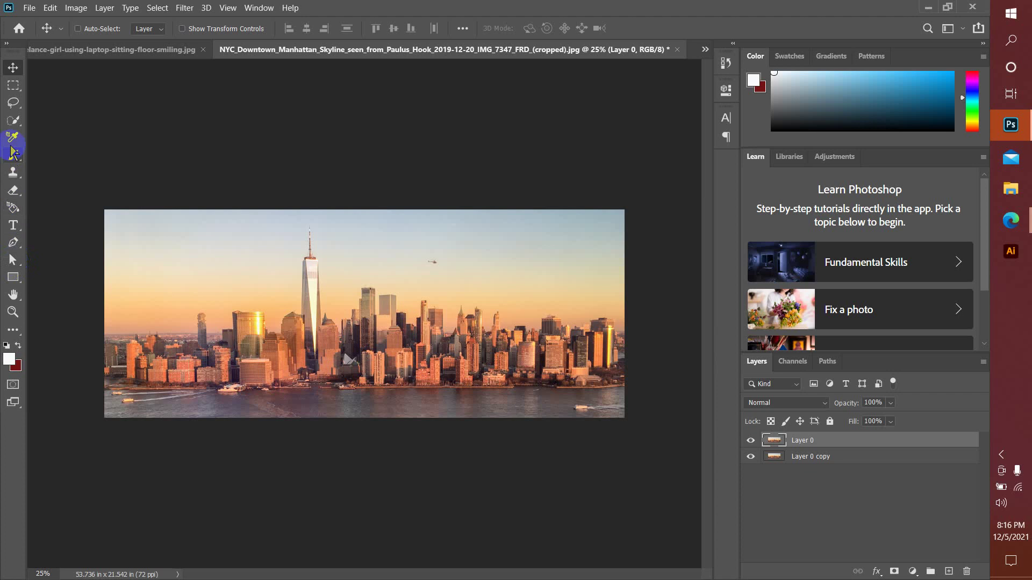
# With the Quick Selection tool, brush along the waterfront buildings across the skyline
pyautogui.click(11, 127)
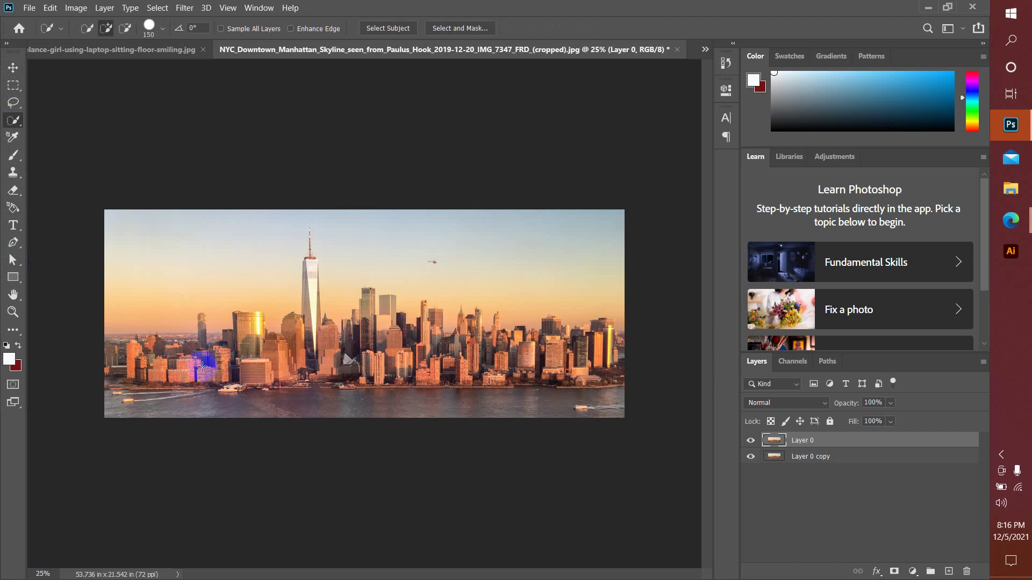
pyautogui.click(15, 123)
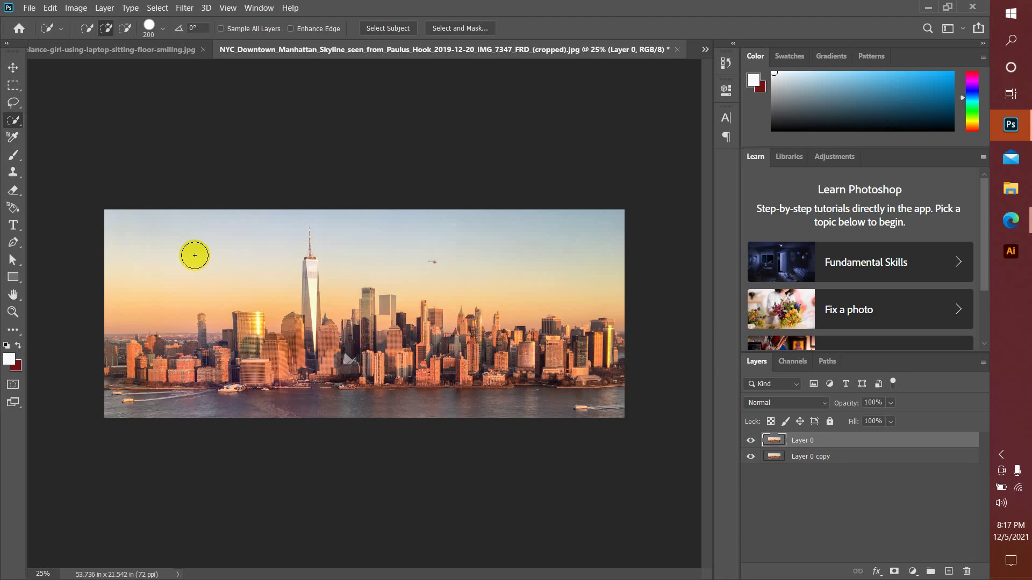
pyautogui.moveTo(220, 384)
pyautogui.mouseDown()
pyautogui.moveTo(208, 396)
pyautogui.moveTo(199, 385)
pyautogui.mouseUp()
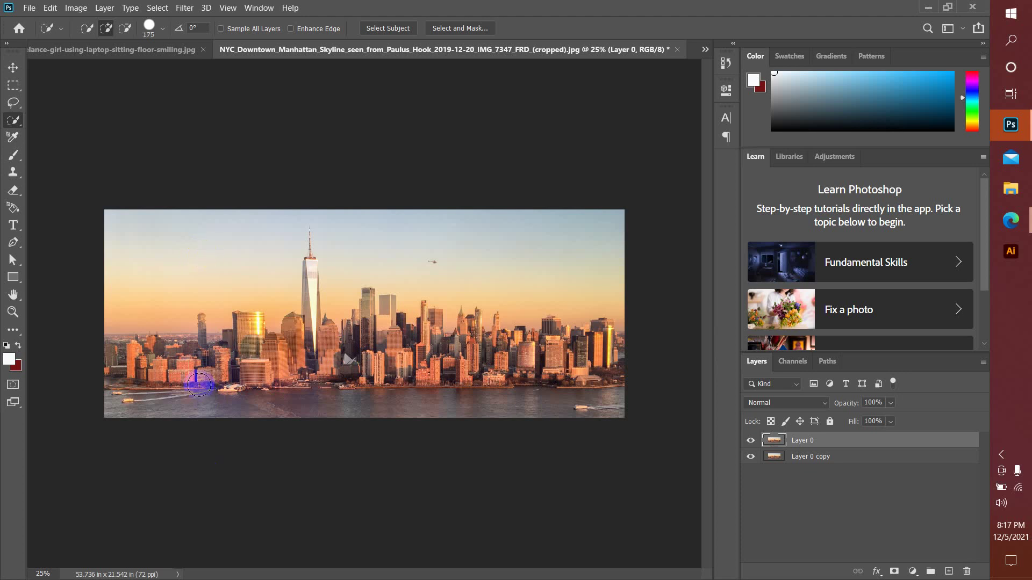
pyautogui.moveTo(192, 380)
pyautogui.mouseDown()
pyautogui.moveTo(147, 352)
pyautogui.moveTo(117, 360)
pyautogui.moveTo(232, 372)
pyautogui.moveTo(606, 366)
pyautogui.moveTo(288, 395)
pyautogui.moveTo(172, 400)
pyautogui.moveTo(222, 387)
pyautogui.moveTo(240, 325)
pyautogui.moveTo(253, 356)
pyautogui.moveTo(246, 339)
pyautogui.moveTo(218, 369)
pyautogui.moveTo(360, 352)
pyautogui.moveTo(386, 316)
pyautogui.moveTo(404, 351)
pyautogui.moveTo(431, 339)
pyautogui.moveTo(431, 313)
pyautogui.moveTo(454, 345)
pyautogui.moveTo(468, 319)
pyautogui.moveTo(482, 336)
pyautogui.moveTo(559, 325)
pyautogui.moveTo(621, 341)
pyautogui.mouseUp()
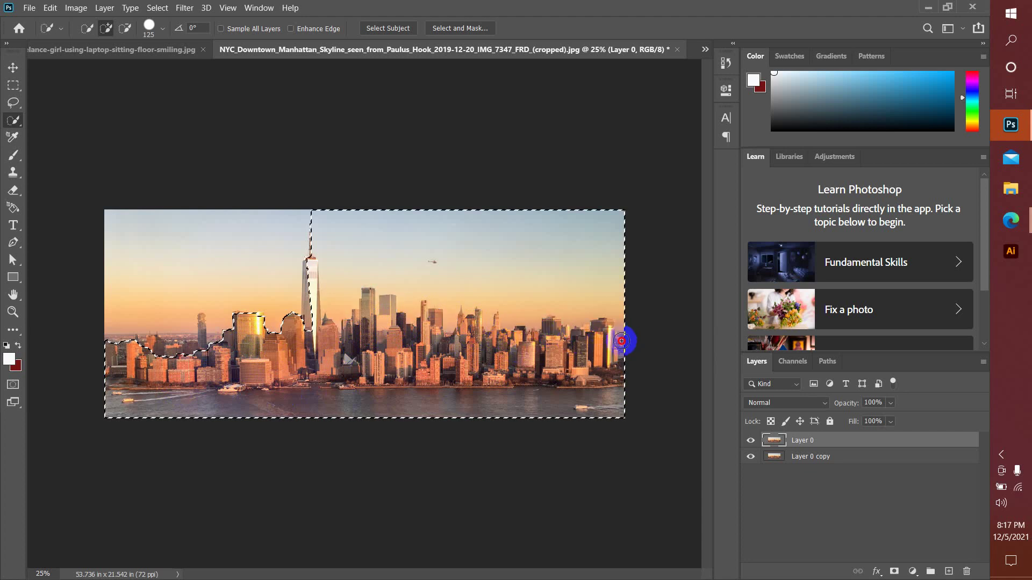
# Alt-brush the sky out of the selection so it follows the rooftops
pyautogui.keyDown('alt'); pyautogui.click(596, 351); pyautogui.keyUp('alt')
pyautogui.moveTo(596, 351); pyautogui.dragTo(402, 351)
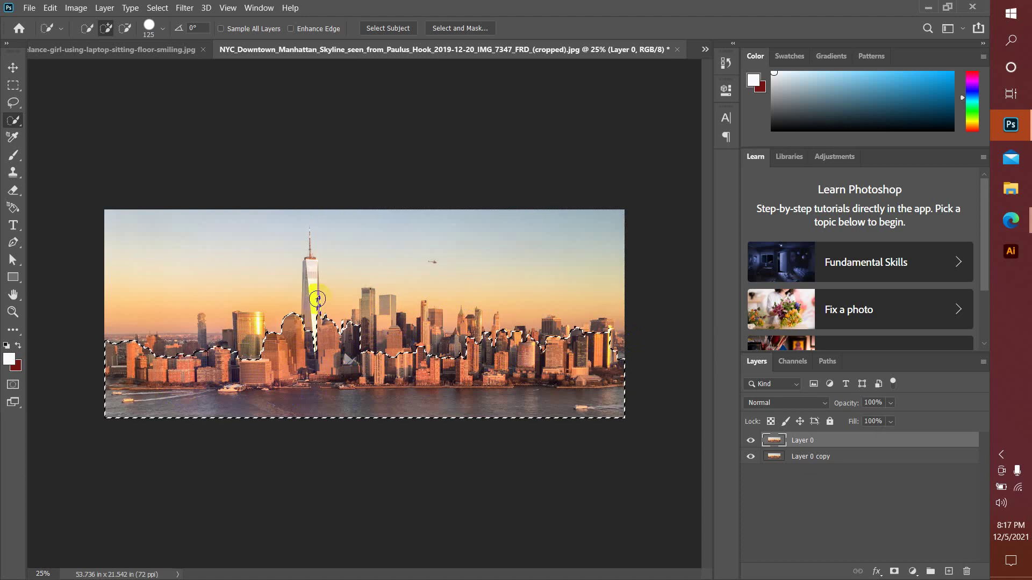
pyautogui.moveTo(139, 364); pyautogui.dragTo(110, 367)
# Zoom in, shrink the brush, and add the tallest tower's upper shaft to the selection
pyautogui.scroll(5, 110, 368)
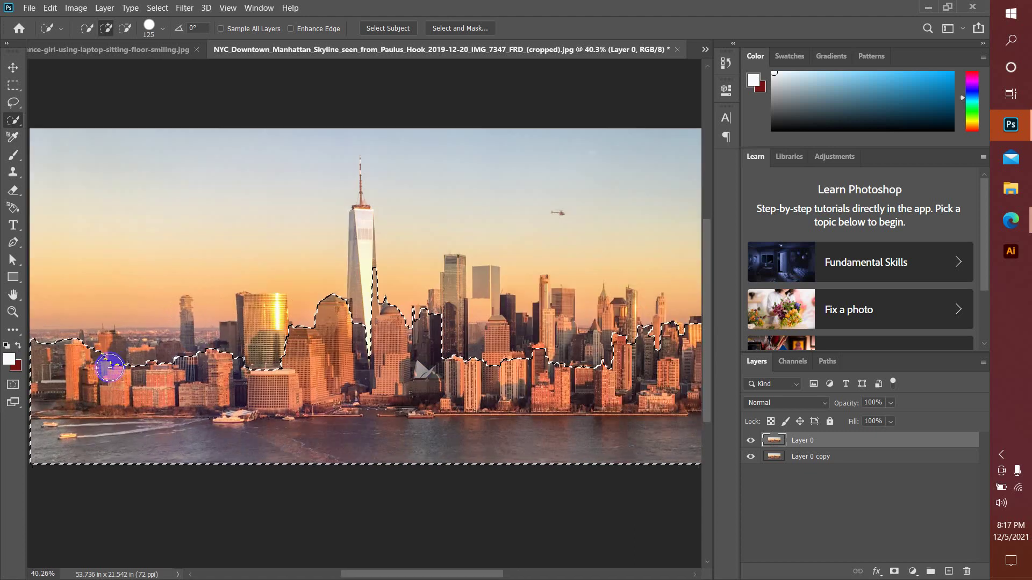
pyautogui.press('[')
pyautogui.press('[')
pyautogui.press('[')
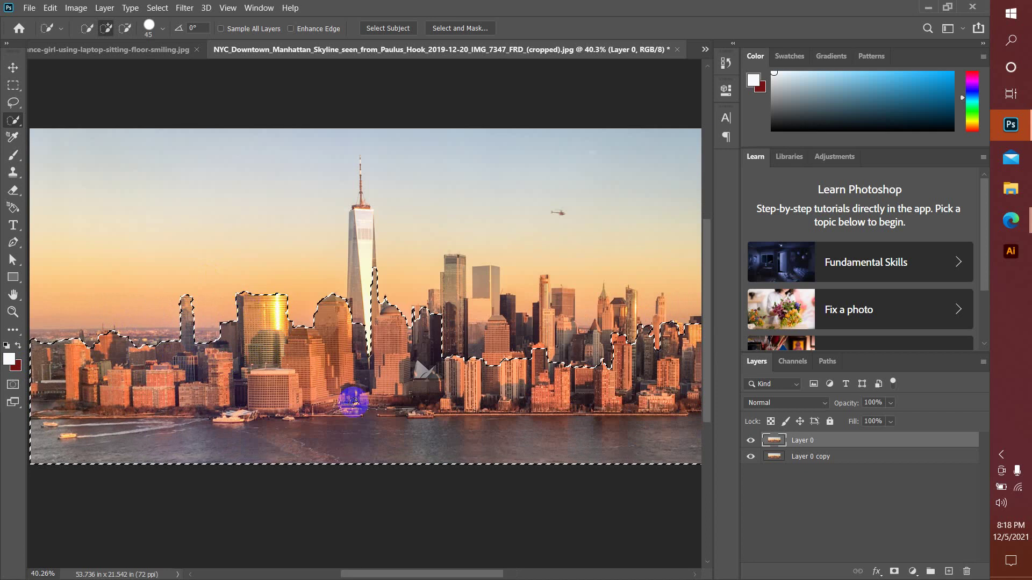
pyautogui.moveTo(357, 241)
pyautogui.mouseDown()
pyautogui.moveTo(361, 214)
pyautogui.moveTo(363, 247)
pyautogui.moveTo(362, 211)
pyautogui.mouseUp()
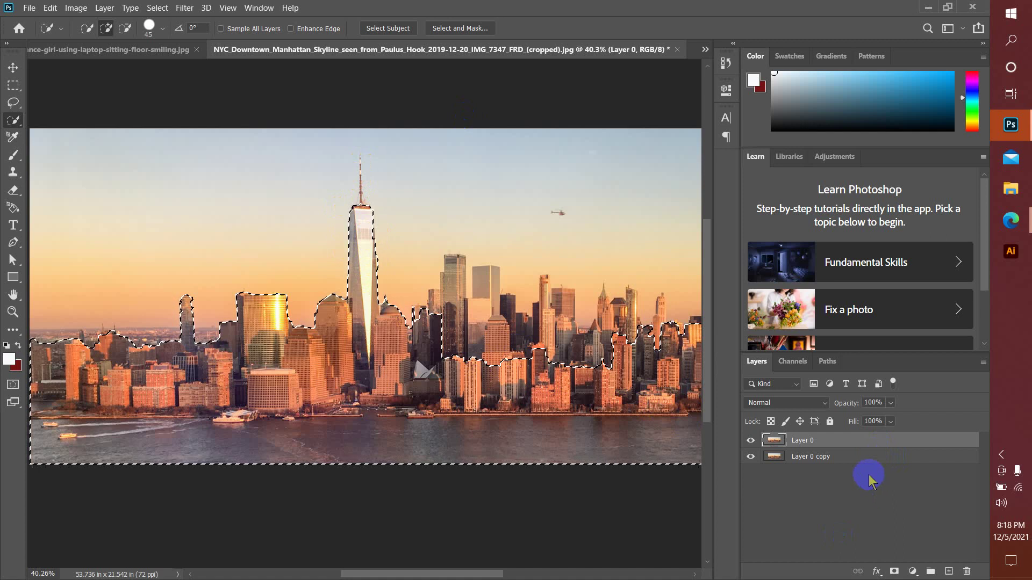
pyautogui.moveTo(553, 392)
pyautogui.mouseDown()
pyautogui.moveTo(441, 369)
pyautogui.moveTo(396, 336)
pyautogui.mouseUp()
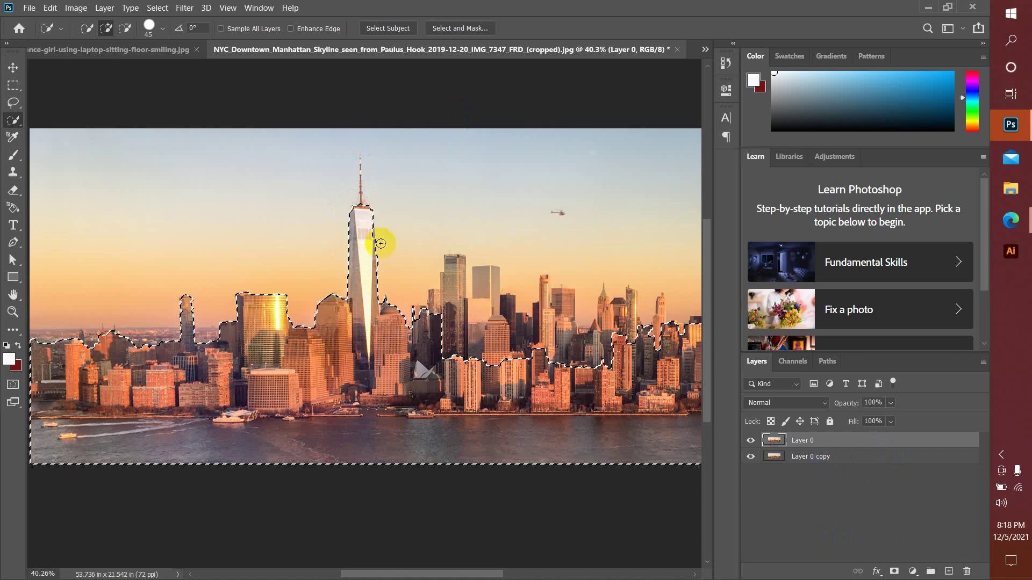
# Shrink the brush to size 8 and add the tallest tower's spire to the selection
pyautogui.press('alt')
pyautogui.scroll(10, 356, 177)
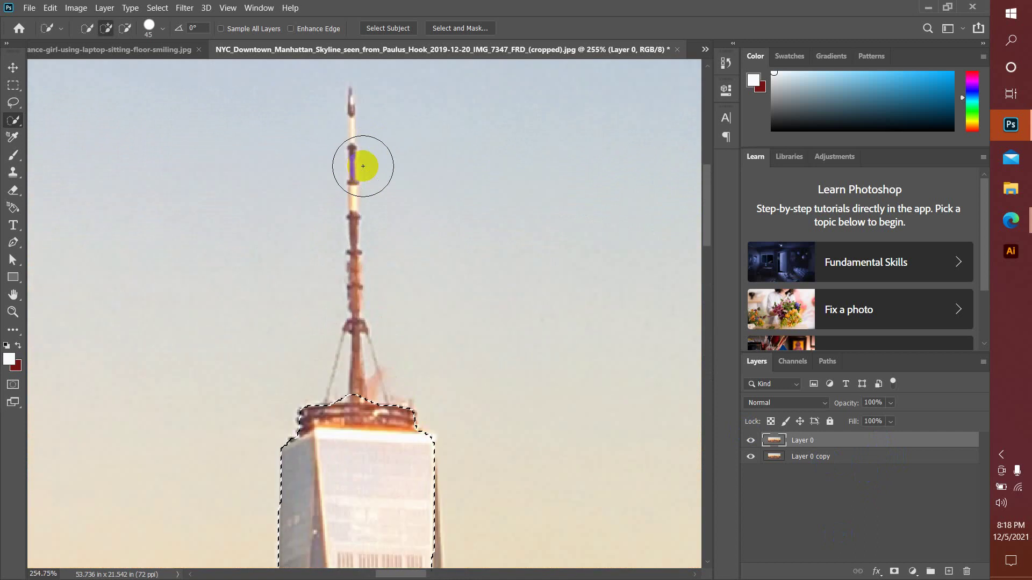
pyautogui.press('[')
pyautogui.press('[')
pyautogui.press('[')
pyautogui.press('[')
pyautogui.press('[')
pyautogui.press('[')
pyautogui.press('[')
pyautogui.press('[')
pyautogui.press('[')
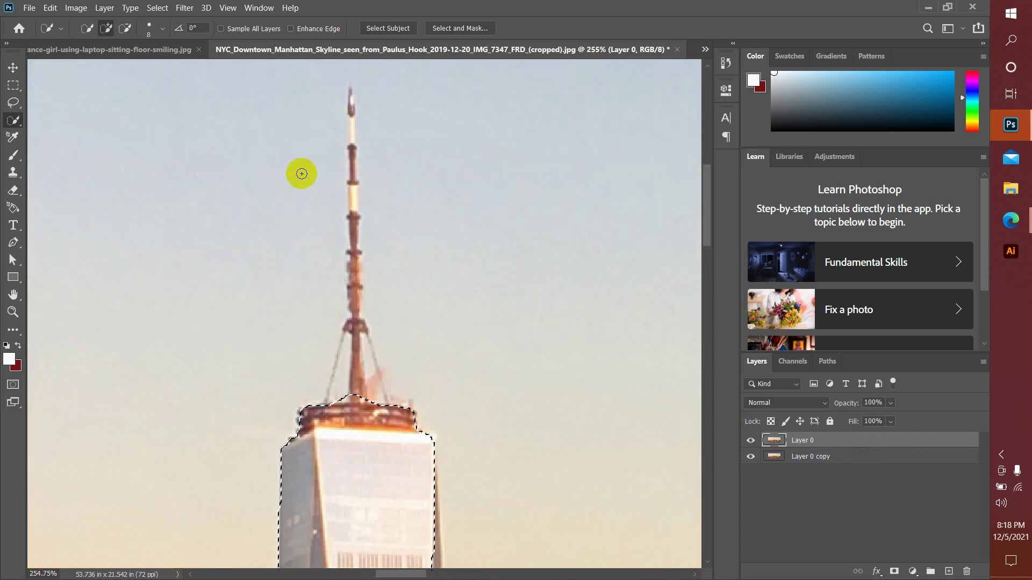
pyautogui.moveTo(350, 103)
pyautogui.mouseDown()
pyautogui.moveTo(350, 91)
pyautogui.moveTo(350, 279)
pyautogui.moveTo(370, 376)
pyautogui.moveTo(360, 357)
pyautogui.moveTo(318, 425)
pyautogui.moveTo(357, 479)
pyautogui.moveTo(396, 468)
pyautogui.mouseUp()
pyautogui.scroll(-4, 393, 500)
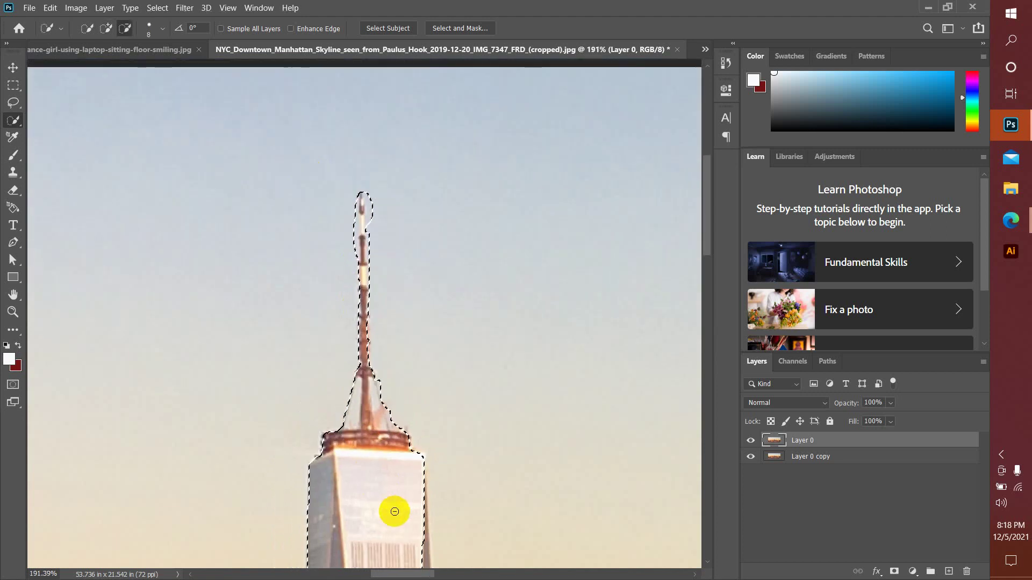
pyautogui.scroll(2, 409, 510)
pyautogui.moveTo(418, 518)
pyautogui.mouseDown()
pyautogui.moveTo(465, 446)
pyautogui.moveTo(412, 444)
pyautogui.moveTo(415, 352)
pyautogui.moveTo(469, 471)
pyautogui.mouseUp()
pyautogui.scroll(-2, 472, 476)
pyautogui.scroll(-4, 474, 481)
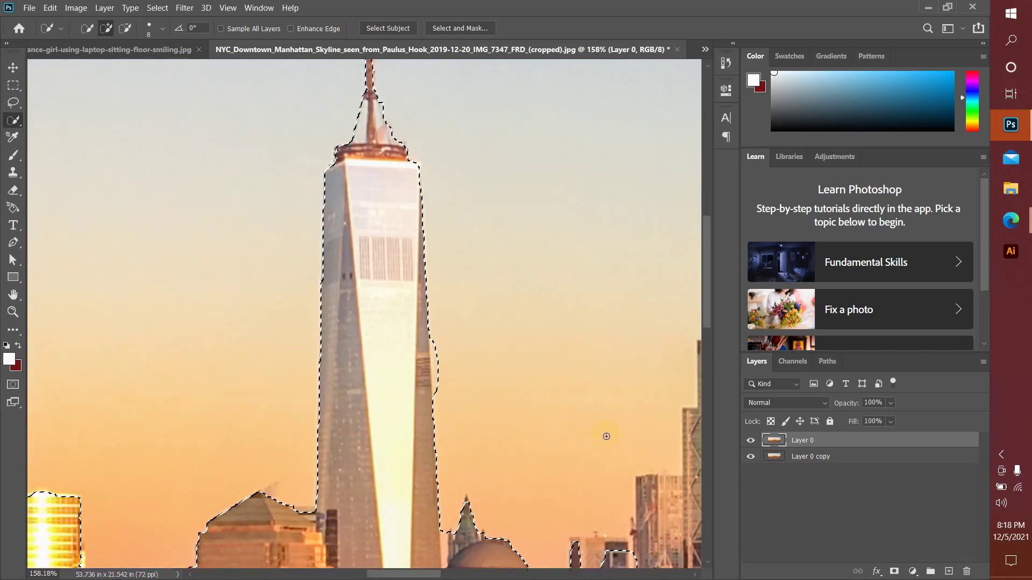
# Subtract the stray sky along the tower's right edge
pyautogui.click(125, 28)
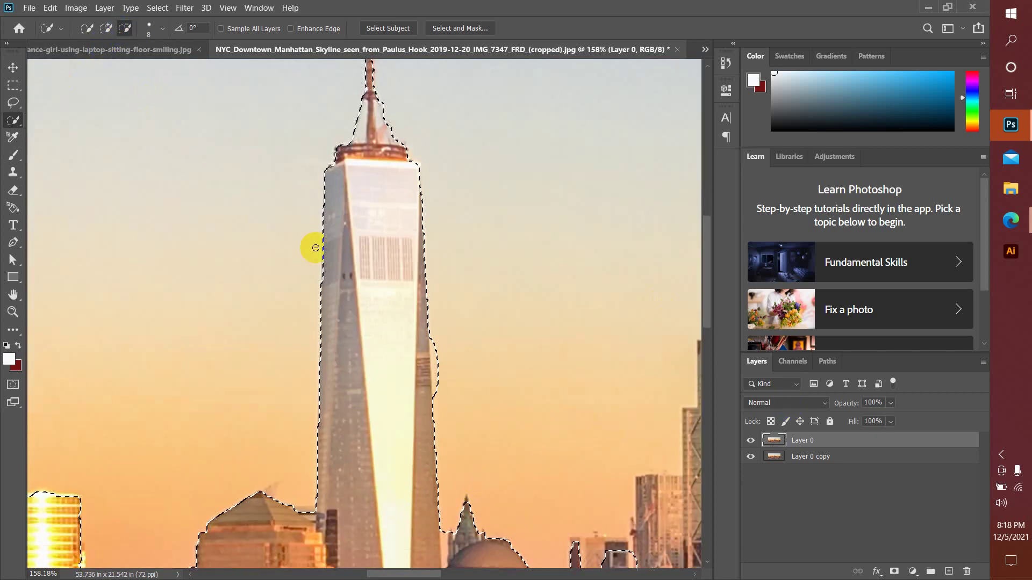
pyautogui.moveTo(440, 374); pyautogui.dragTo(435, 394)
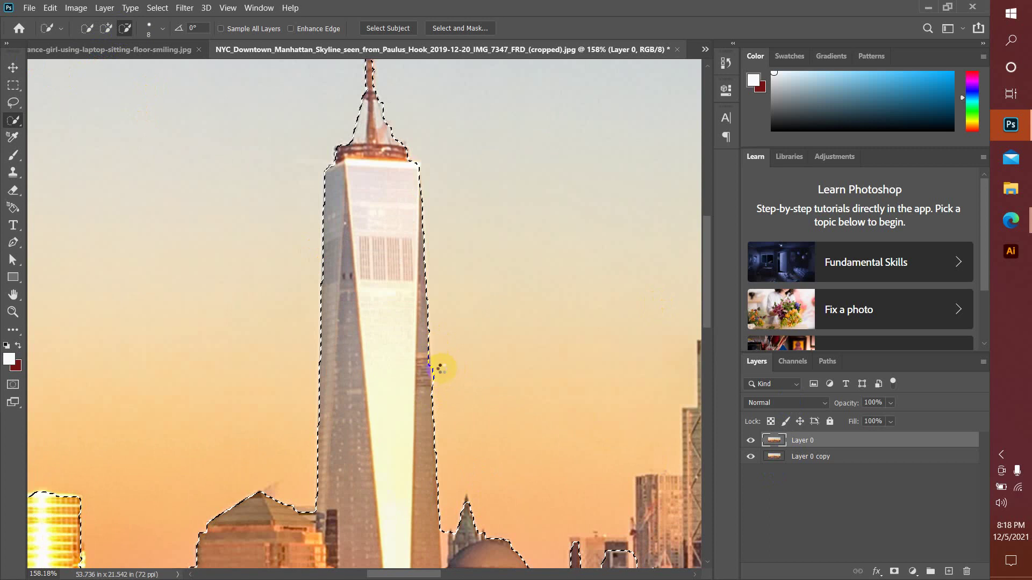
pyautogui.scroll(-1, 464, 411)
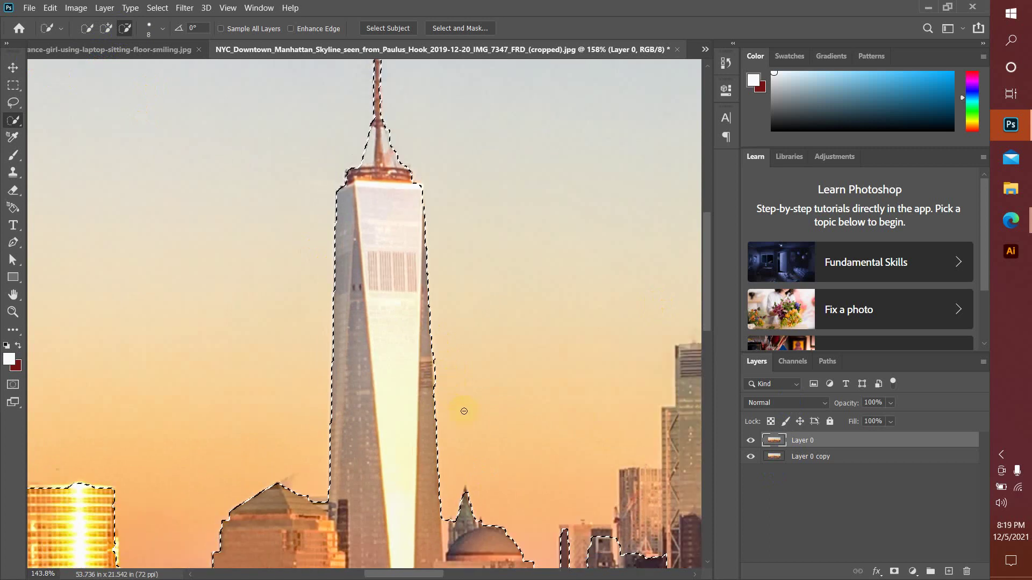
pyautogui.scroll(-10, 464, 411)
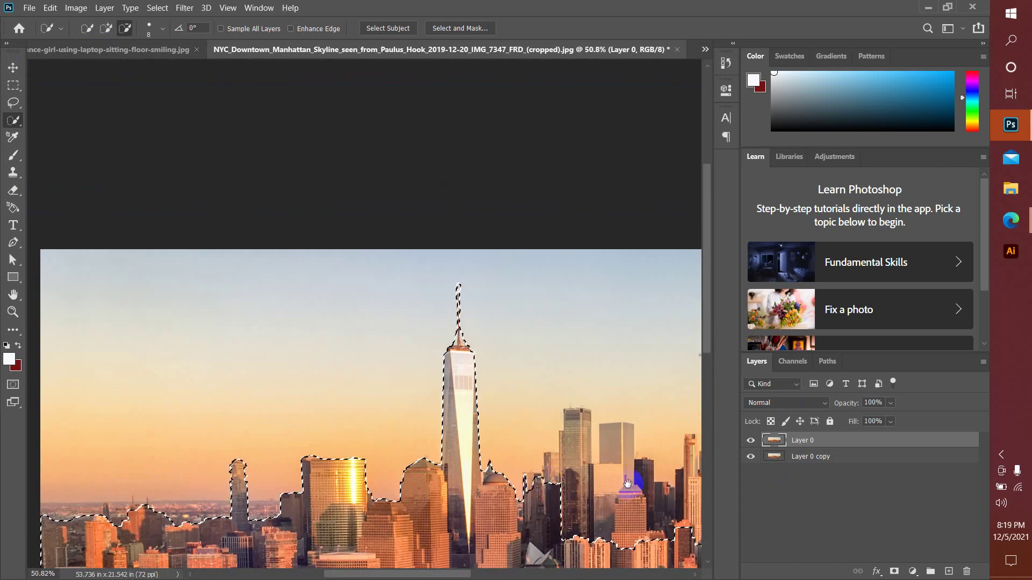
# Add the tall glass tower and neighbouring right-hand towers to the selection
pyautogui.moveTo(446, 258); pyautogui.dragTo(180, 215)
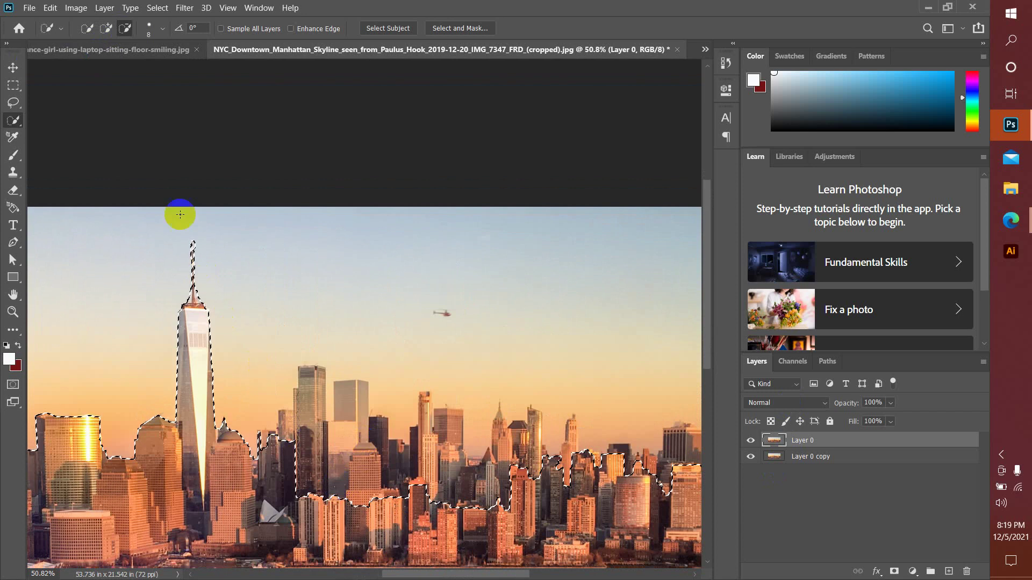
pyautogui.click(106, 28)
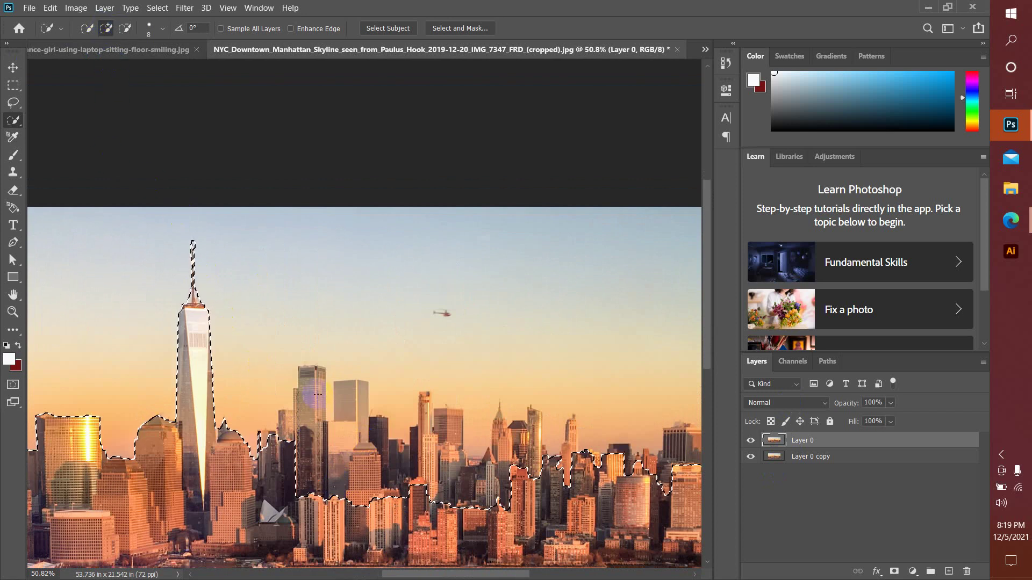
pyautogui.moveTo(318, 394)
pyautogui.mouseDown()
pyautogui.moveTo(304, 366)
pyautogui.moveTo(319, 376)
pyautogui.moveTo(298, 464)
pyautogui.moveTo(354, 430)
pyautogui.moveTo(353, 374)
pyautogui.moveTo(363, 466)
pyautogui.moveTo(380, 423)
pyautogui.moveTo(387, 471)
pyautogui.moveTo(400, 475)
pyautogui.moveTo(426, 400)
pyautogui.moveTo(435, 453)
pyautogui.moveTo(454, 425)
pyautogui.moveTo(451, 461)
pyautogui.moveTo(502, 440)
pyautogui.moveTo(500, 422)
pyautogui.moveTo(507, 462)
pyautogui.mouseUp()
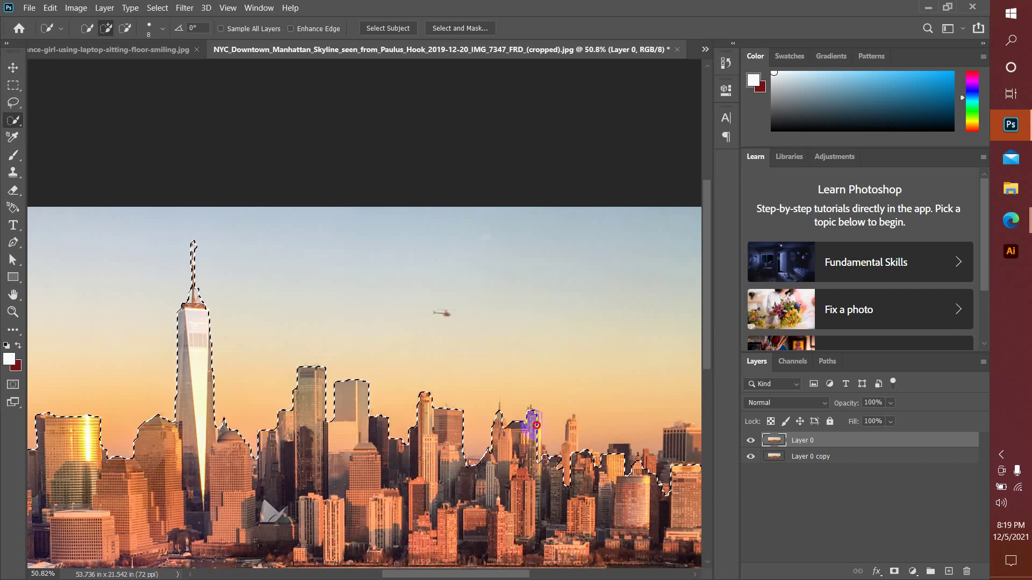
pyautogui.moveTo(537, 420); pyautogui.dragTo(536, 436)
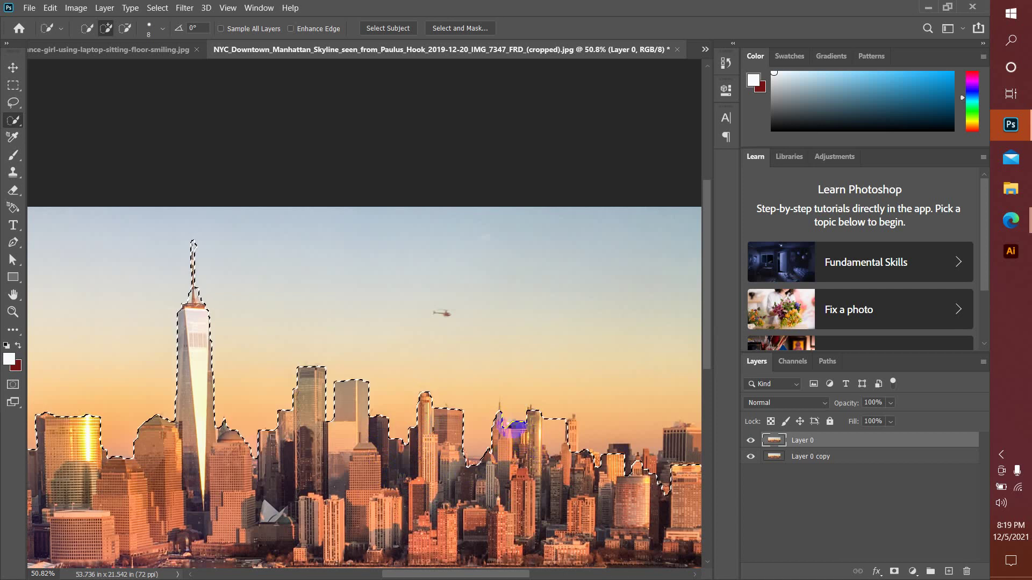
pyautogui.click(574, 430)
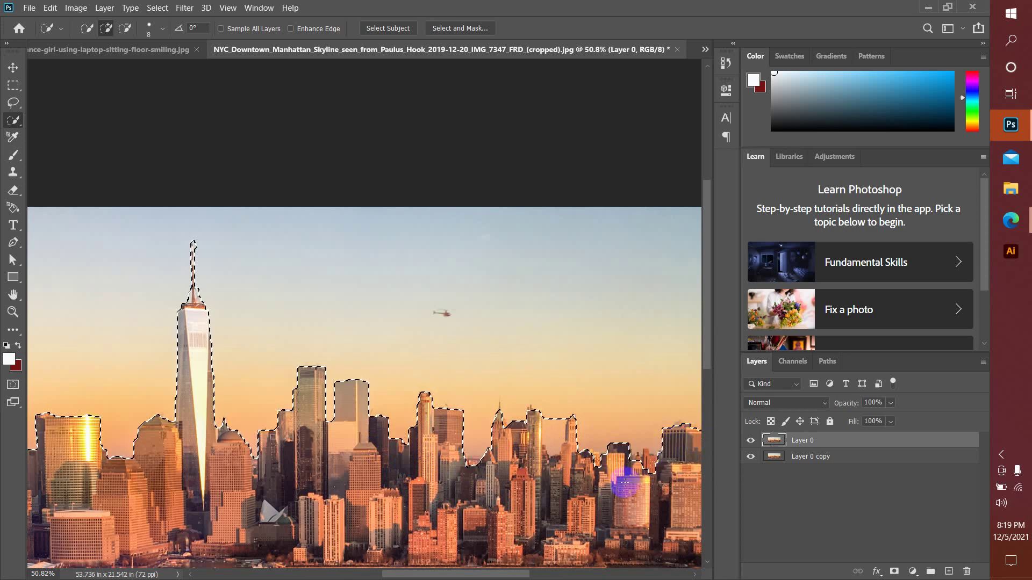
# Subtract the small notches near the lower buildings from the selection edge
pyautogui.click(124, 28)
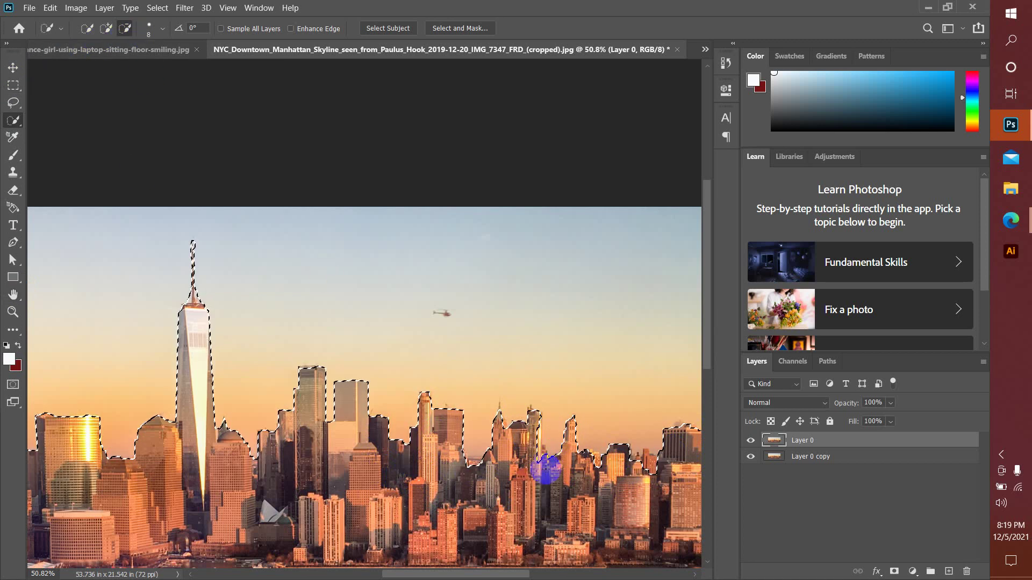
pyautogui.click(106, 28)
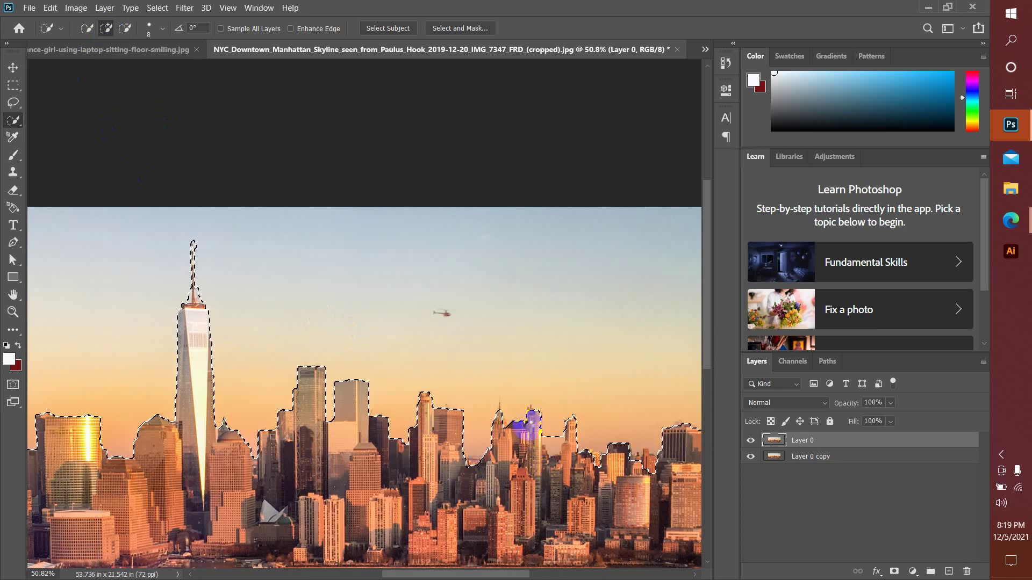
pyautogui.click(124, 28)
pyautogui.click(543, 433)
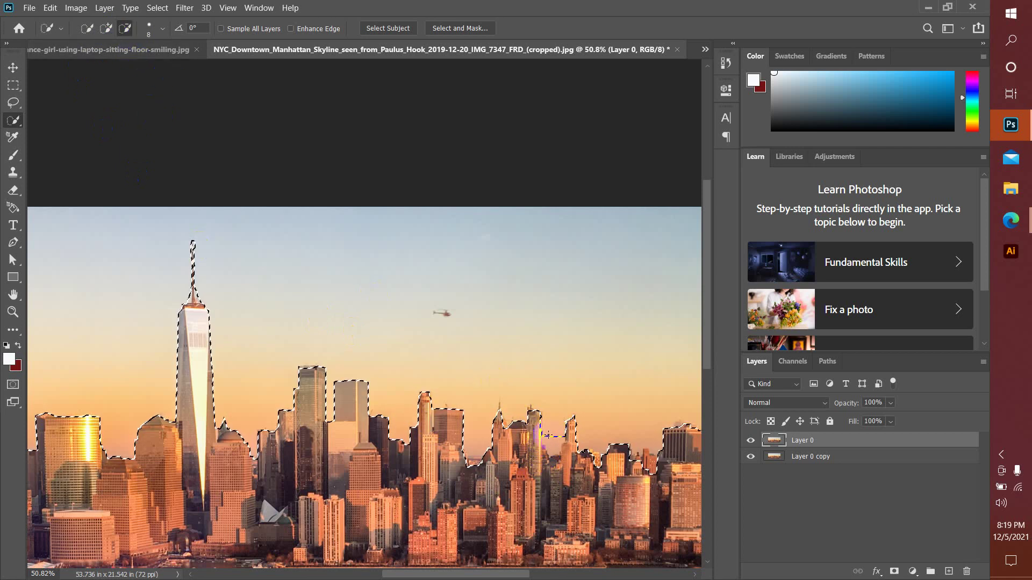
pyautogui.click(552, 443)
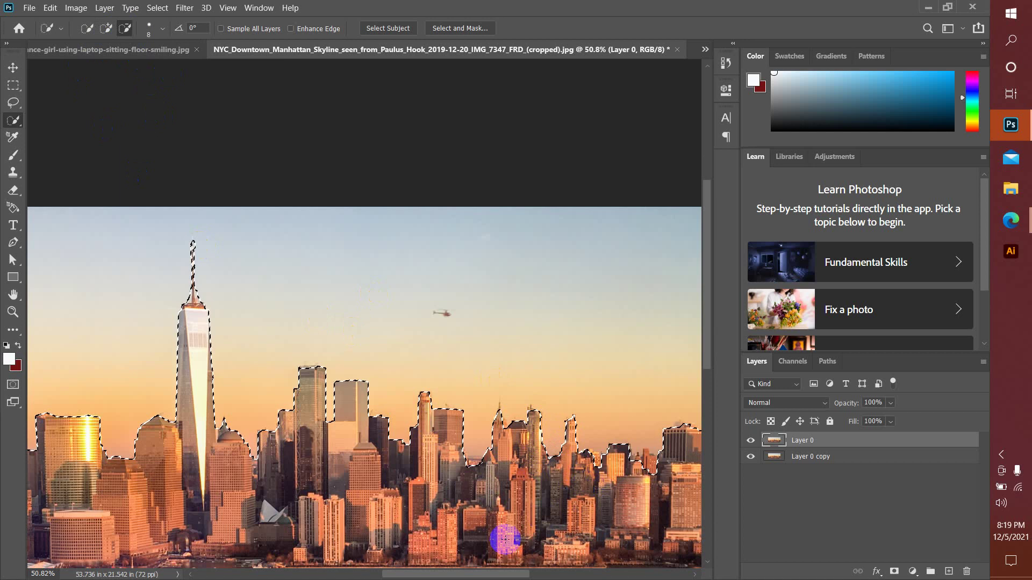
pyautogui.scroll(-5, 505, 539)
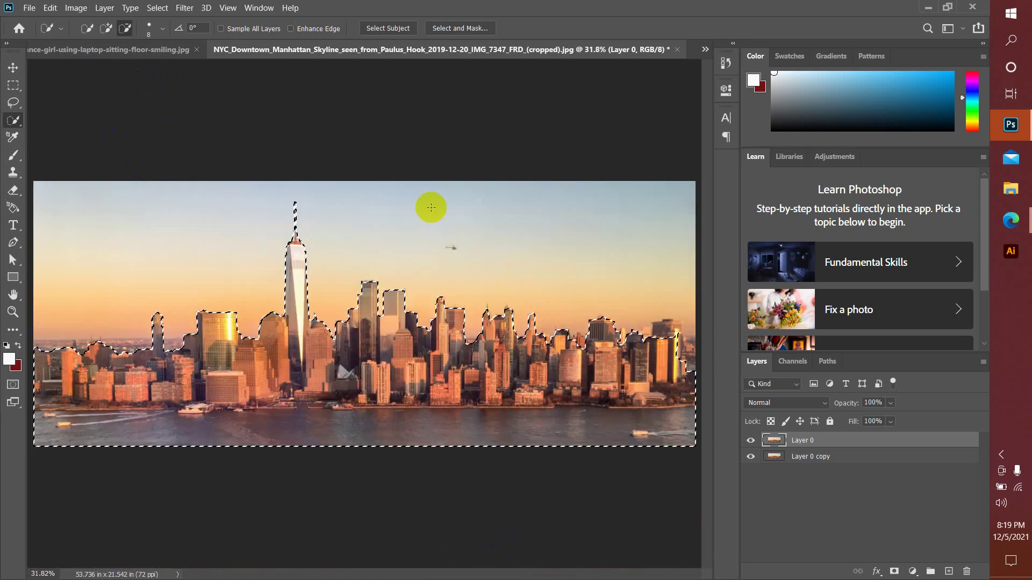
# Mask Layer 0 to the skyline selection and place a text cursor in the sky left of the tallest tower
pyautogui.click(893, 572)
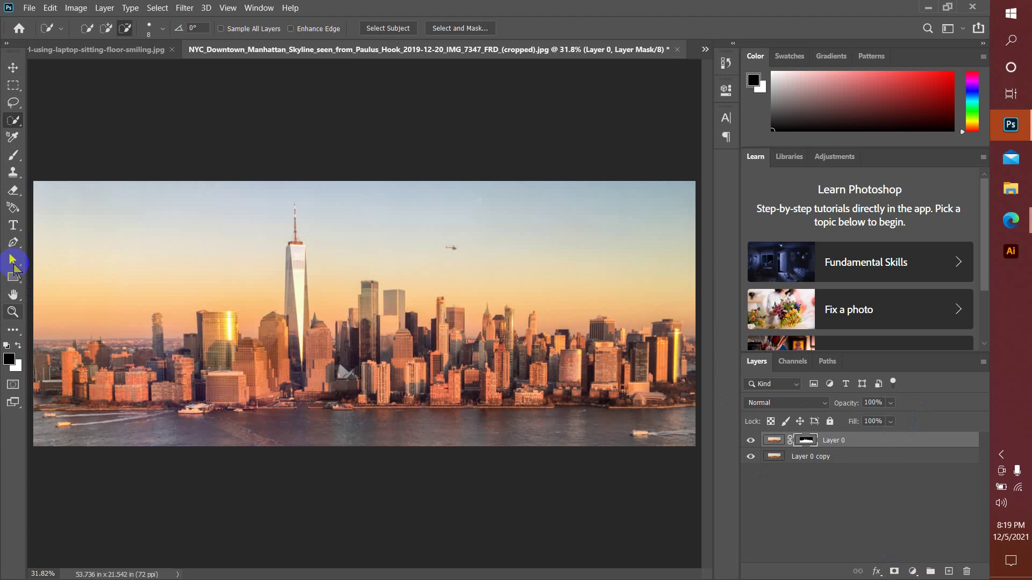
pyautogui.click(14, 225)
pyautogui.click(179, 264)
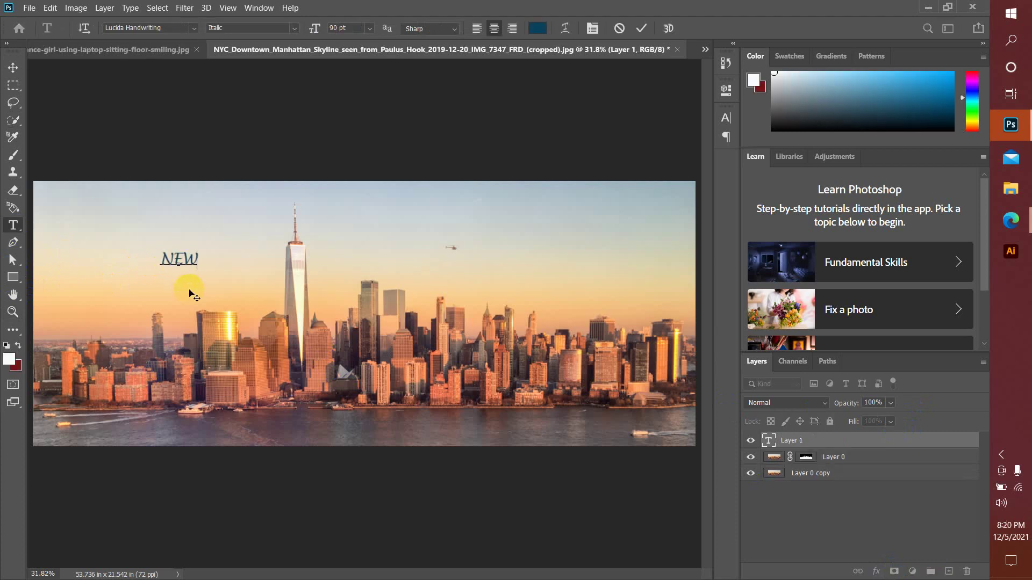
# Type NEWYORK and free-transform it to about 622% across the skyline
pyautogui.write('NEWYORK')
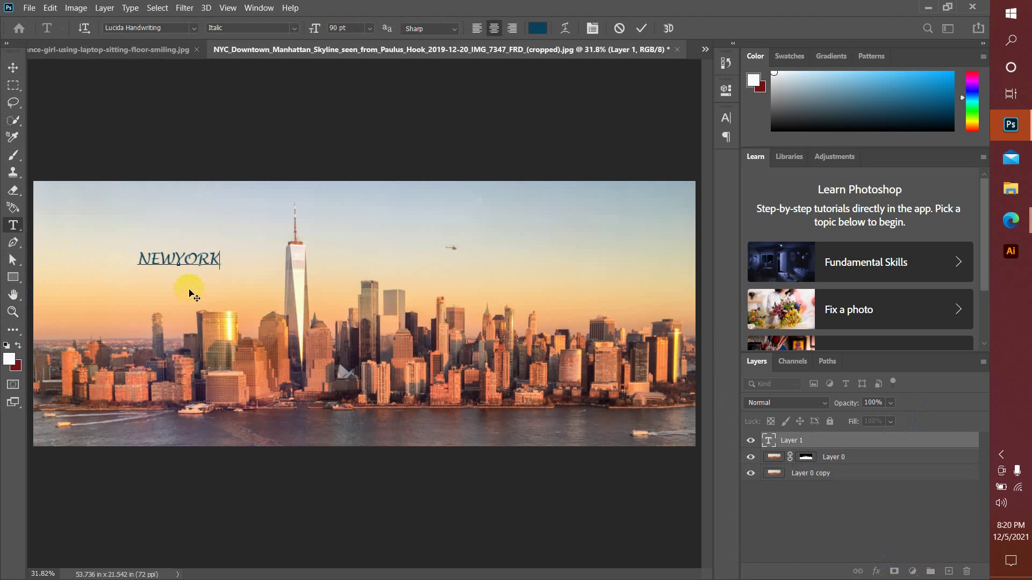
pyautogui.click(13, 67)
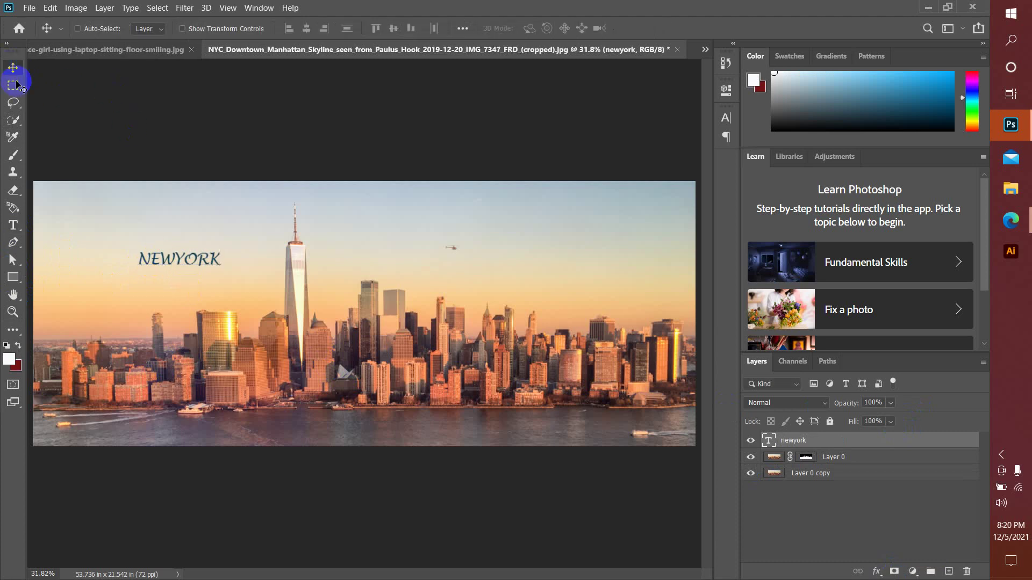
pyautogui.press('ctrl')
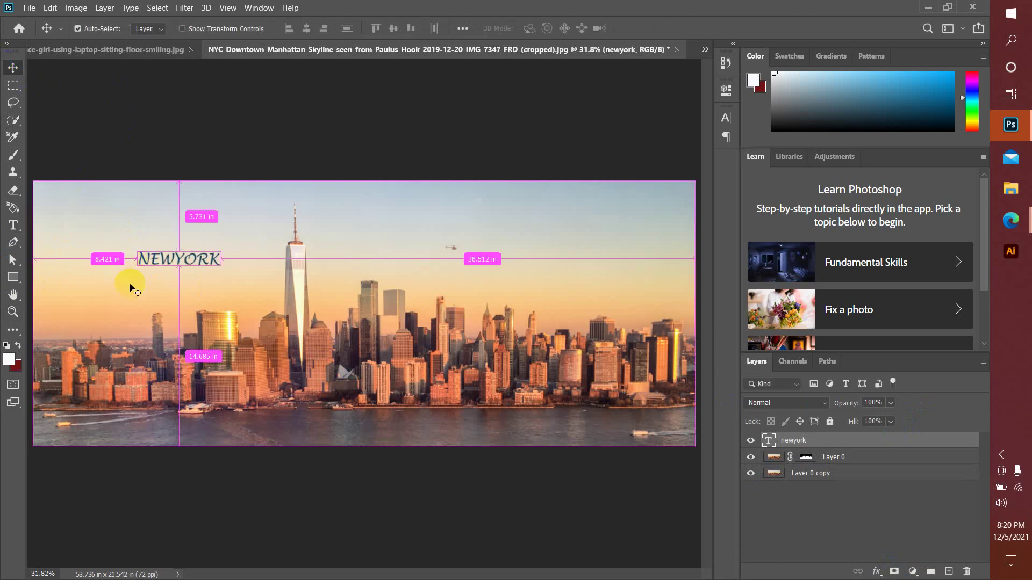
pyautogui.hotkey('ctrl', 't')
pyautogui.moveTo(223, 273); pyautogui.dragTo(658, 401)
pyautogui.moveTo(544, 316); pyautogui.dragTo(529, 319)
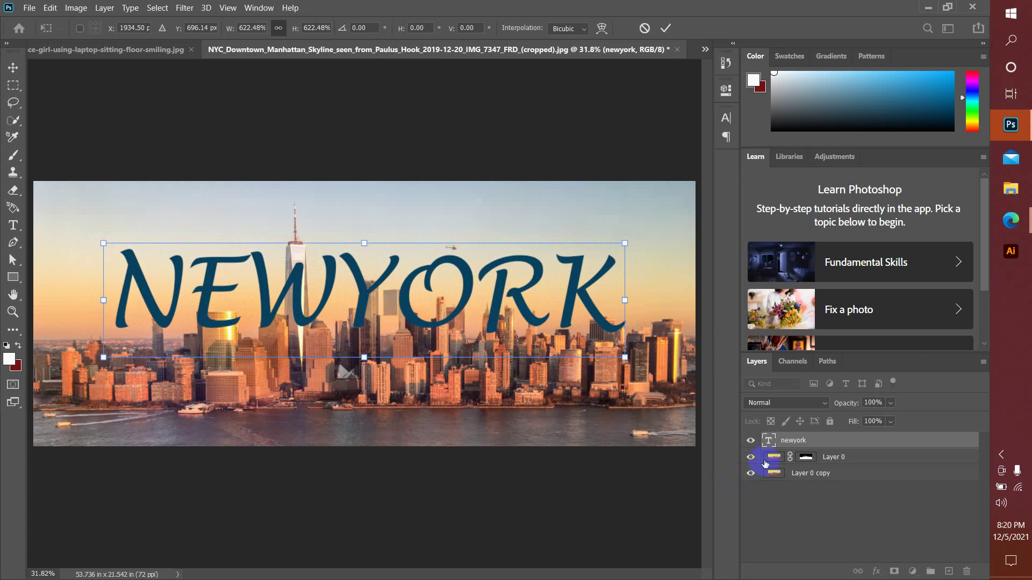
# Set the NEWYORK text colour to white
pyautogui.doubleClick(768, 441)
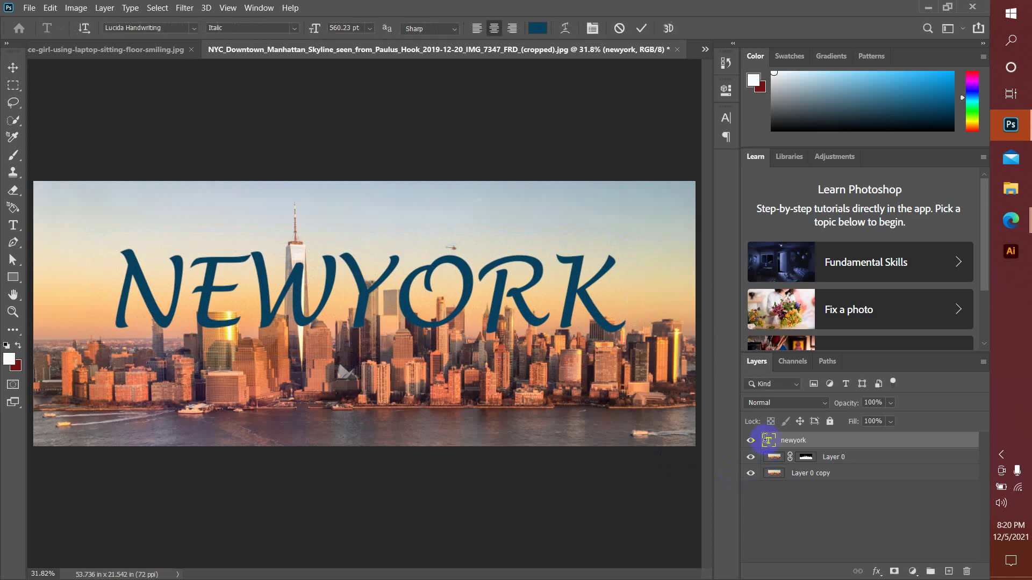
pyautogui.click(532, 32)
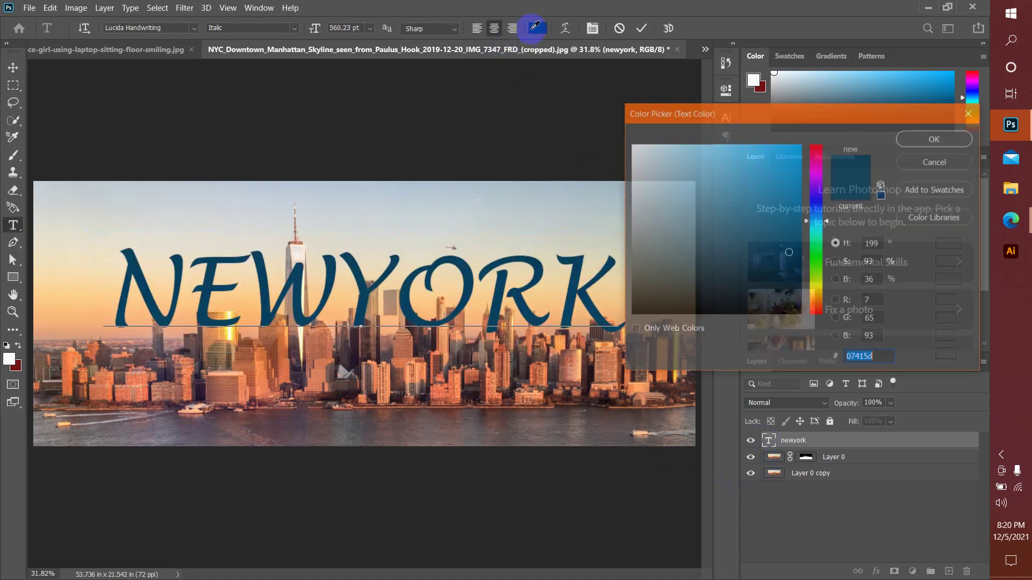
pyautogui.click(675, 173)
pyautogui.moveTo(675, 173); pyautogui.dragTo(634, 150)
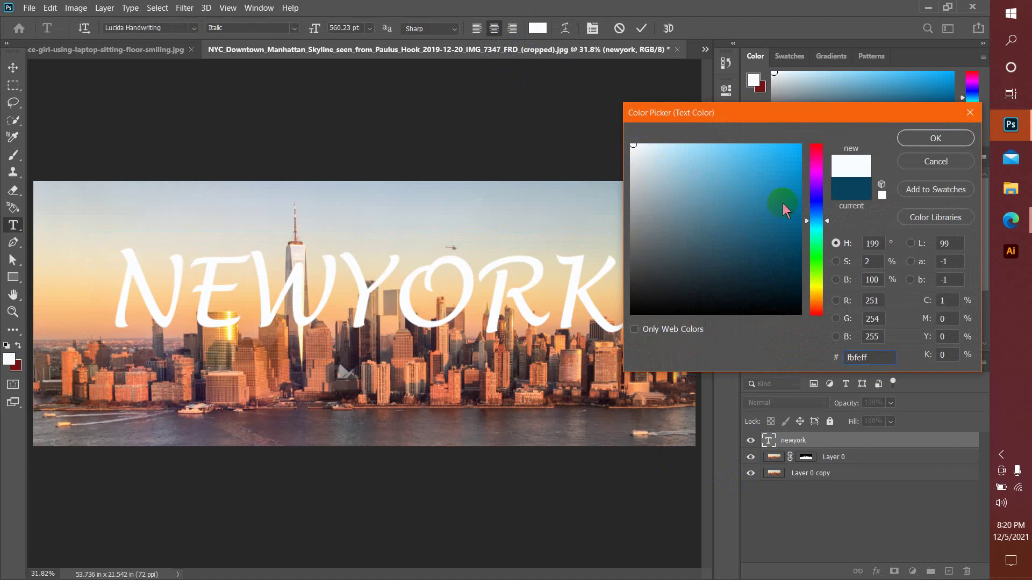
pyautogui.click(936, 138)
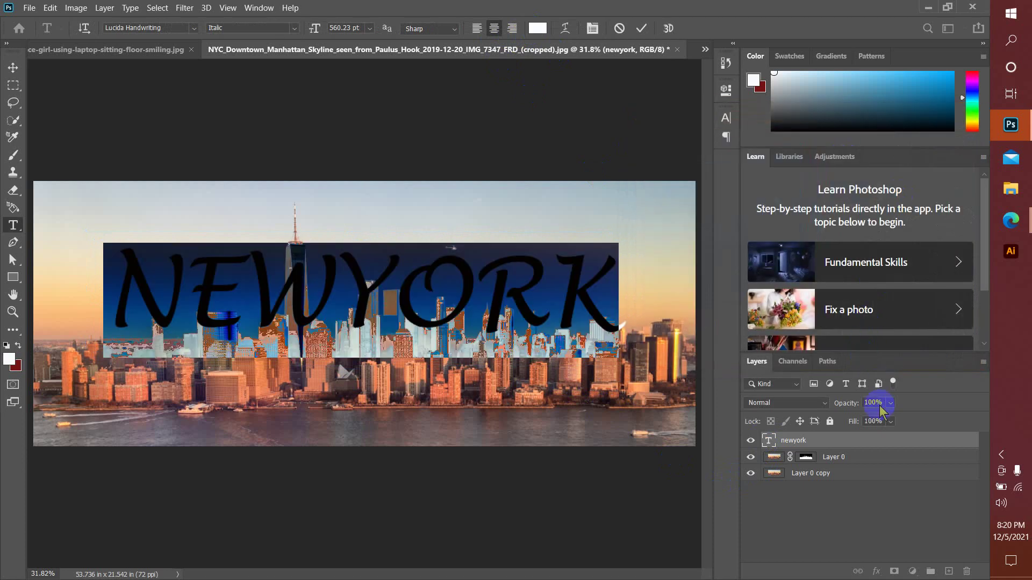
pyautogui.click(860, 497)
# Move the text layer below Layer 0, raise it slightly, and place the caret between NEW and YORK
pyautogui.press('v')
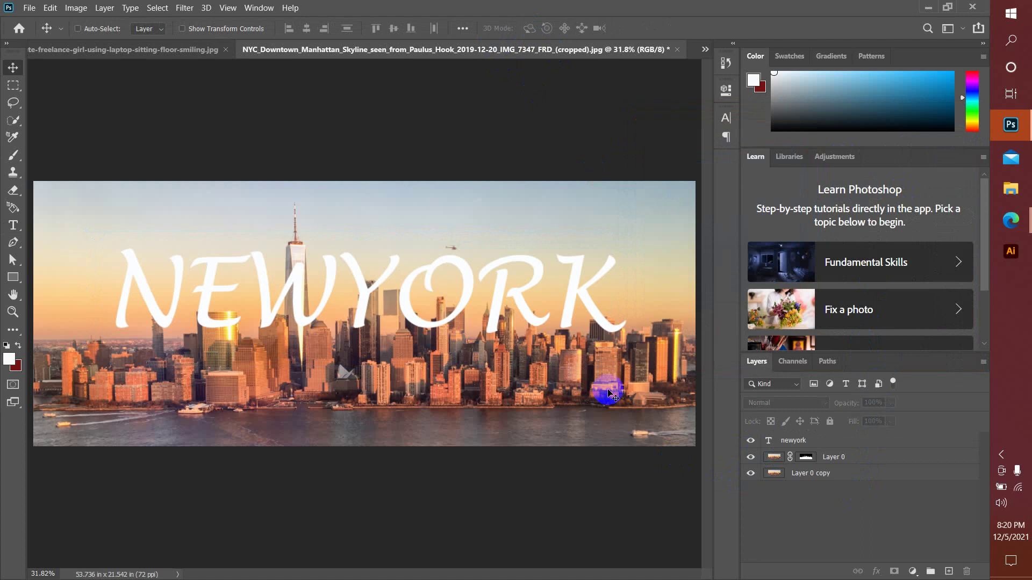
pyautogui.moveTo(861, 442); pyautogui.dragTo(861, 466)
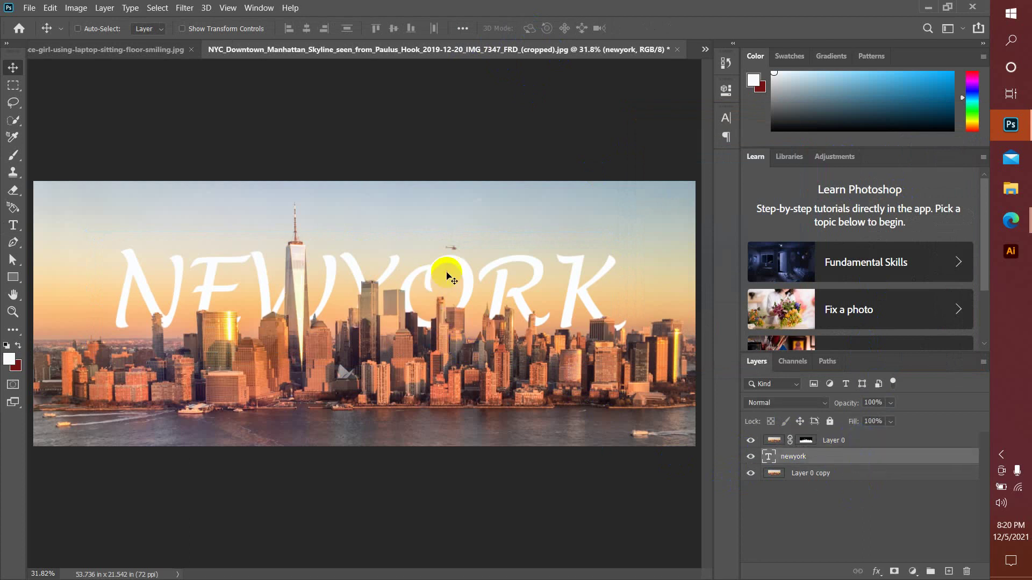
pyautogui.moveTo(455, 265); pyautogui.dragTo(455, 249)
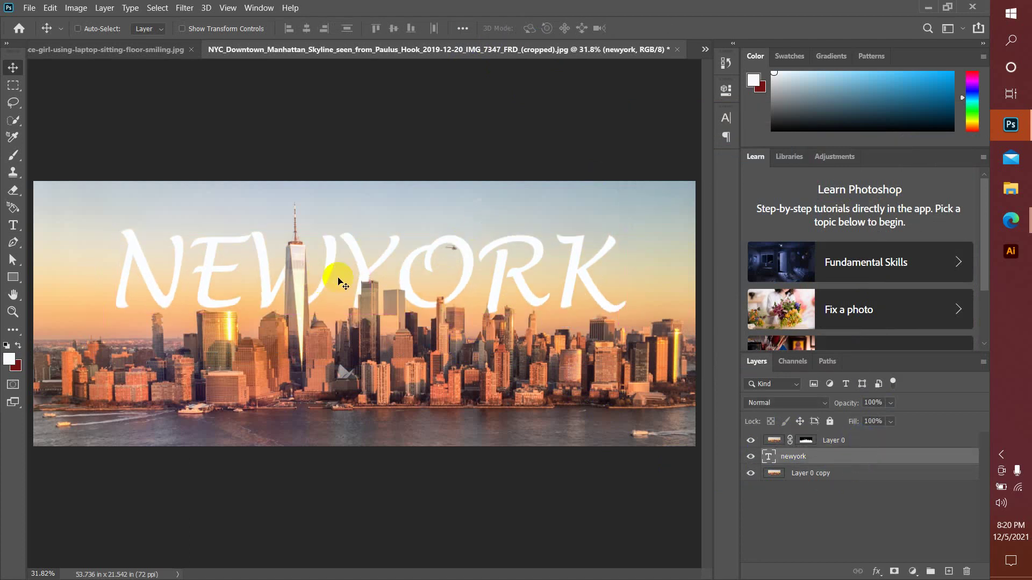
pyautogui.doubleClick(329, 275)
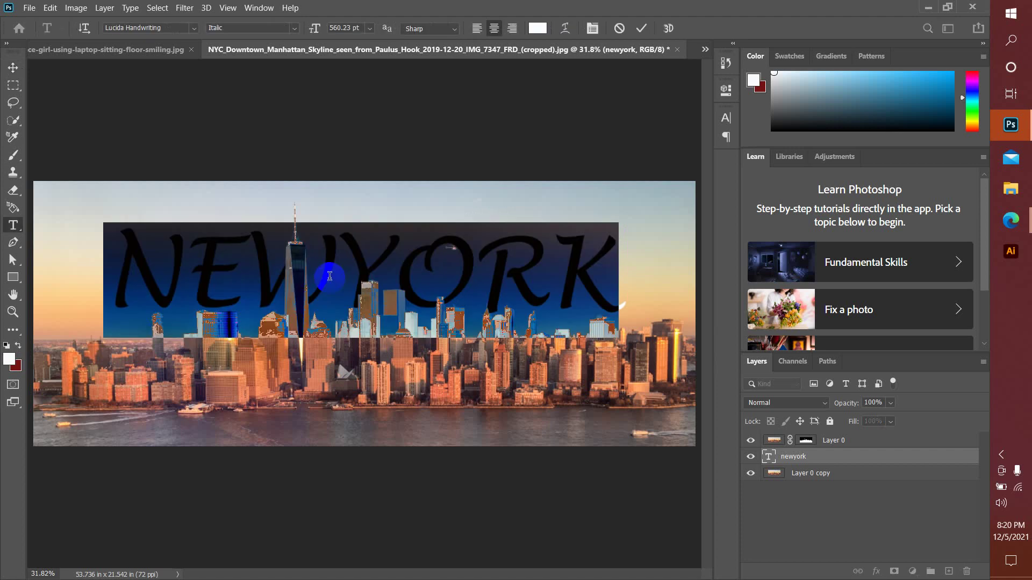
pyautogui.click(331, 278)
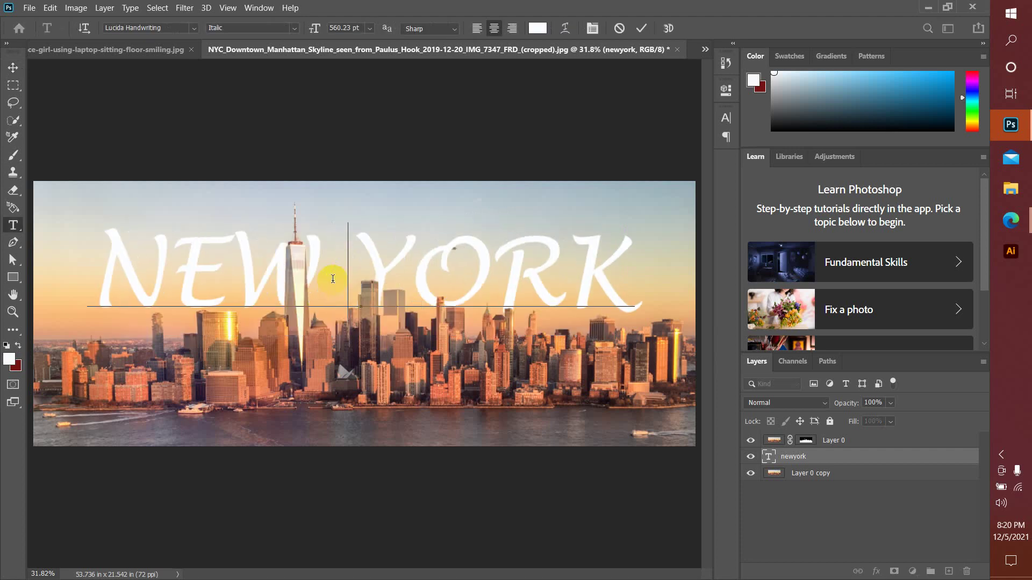
# Commit the text and shift NEW YORK left, then right, to centre it behind the towers
pyautogui.click(12, 68)
pyautogui.moveTo(396, 258); pyautogui.dragTo(359, 276)
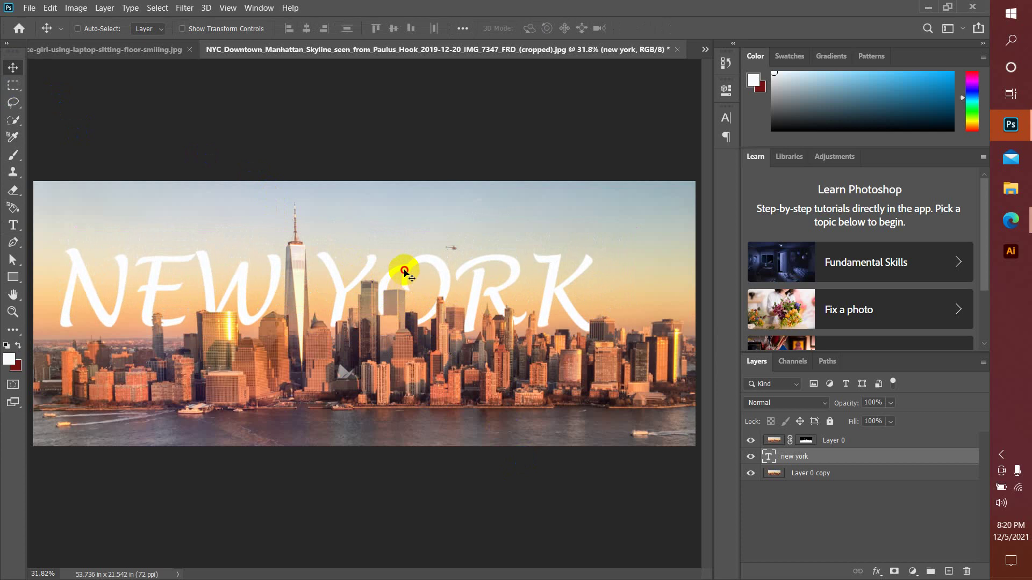
pyautogui.moveTo(404, 274); pyautogui.dragTo(442, 275)
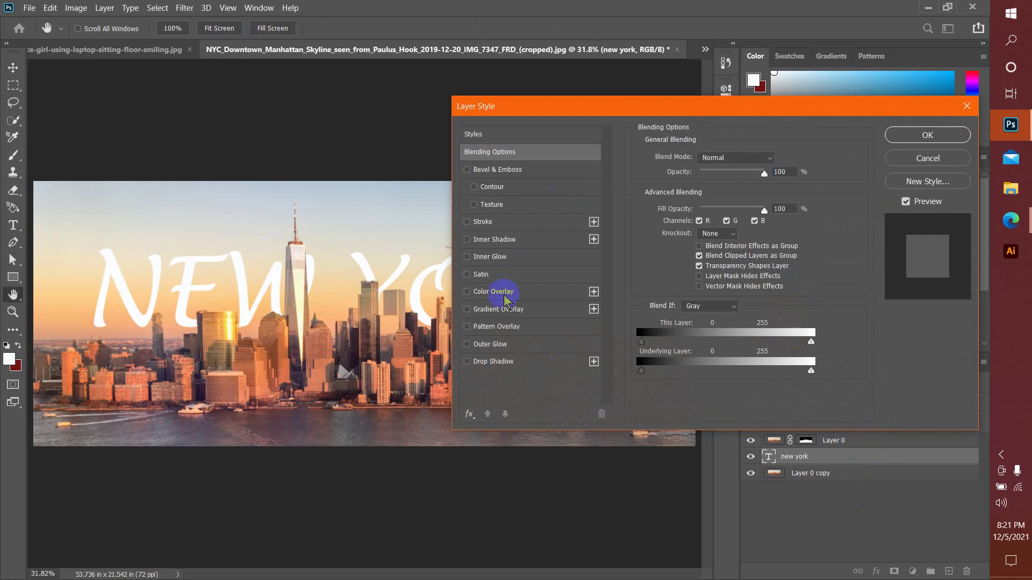
# Add a 6 px Stroke outline to the NEW YORK text layer
pyautogui.click(516, 225)
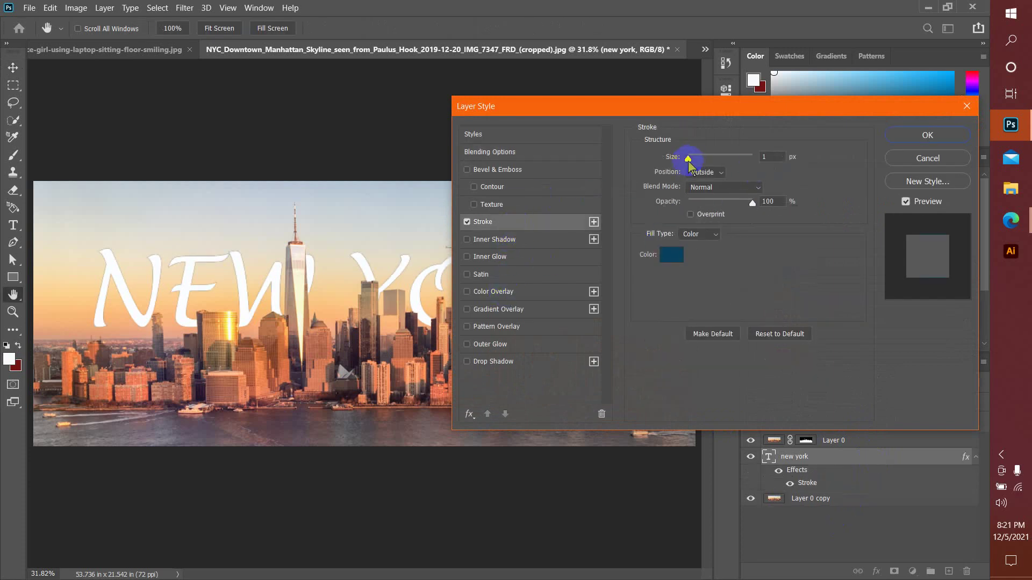
pyautogui.moveTo(688, 159); pyautogui.dragTo(693, 162)
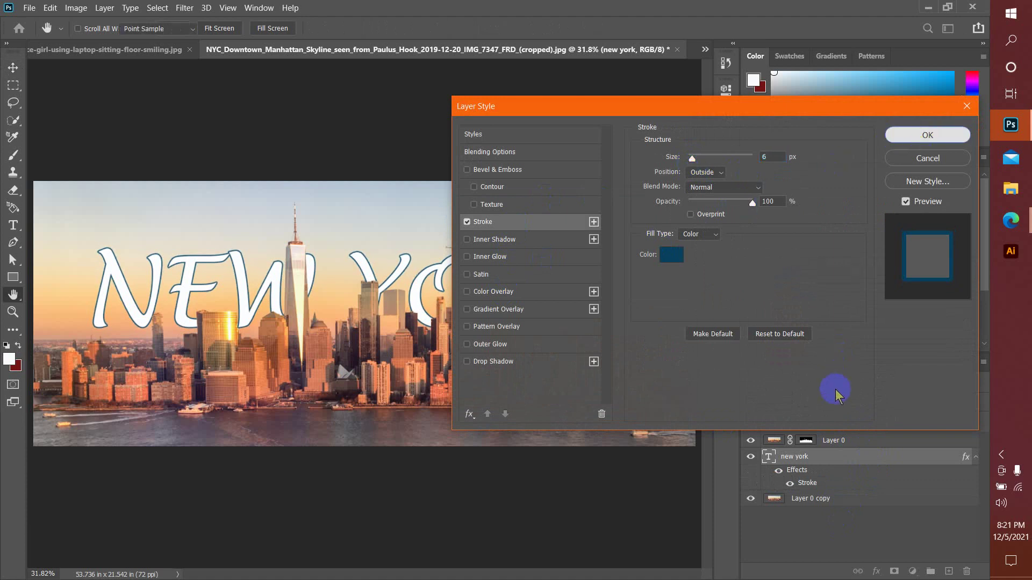
pyautogui.press('Return')
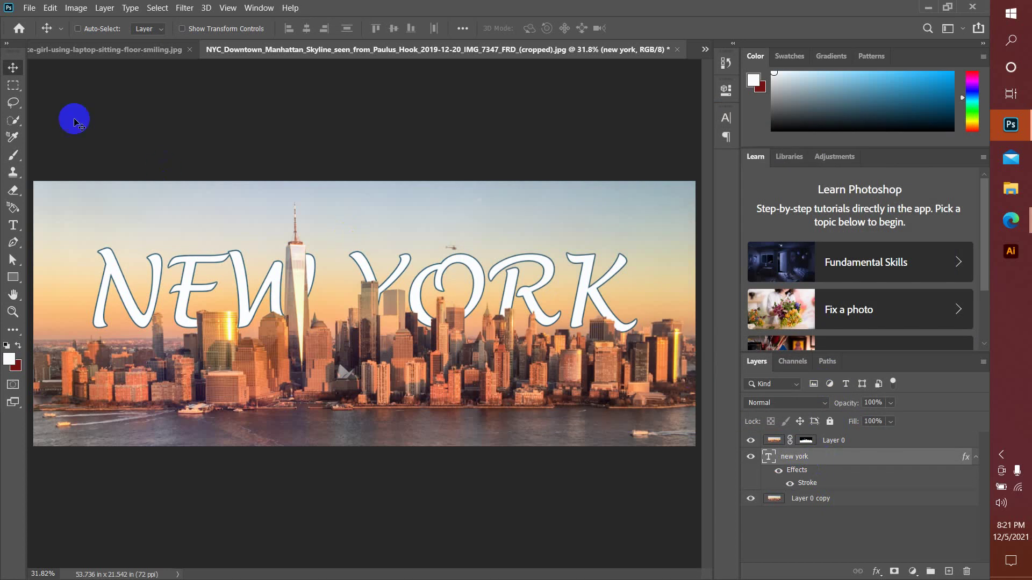
pyautogui.moveTo(454, 258)
pyautogui.mouseDown()
pyautogui.moveTo(454, 269)
pyautogui.moveTo(455, 259)
pyautogui.mouseUp()
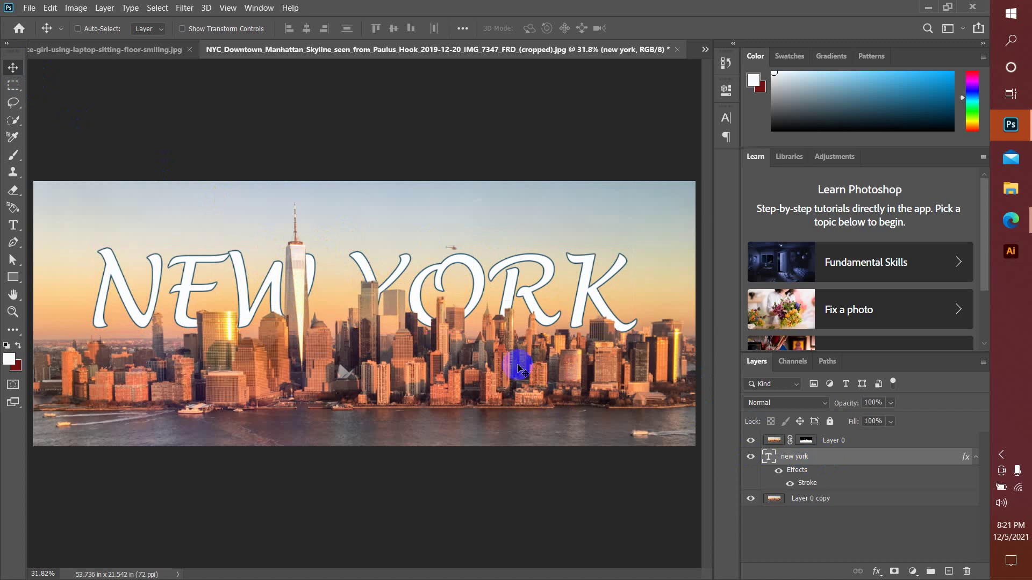
pyautogui.click(921, 512)
pyautogui.click(850, 458)
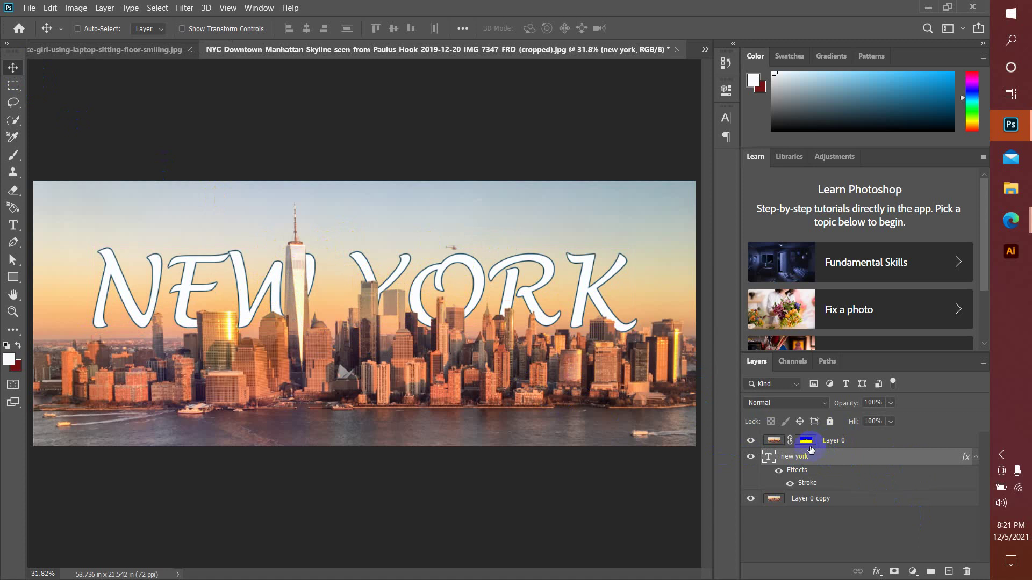
# Recolour the NEW YORK stroke a dark orange-brown and thicken it to 10 px
pyautogui.doubleClick(912, 456)
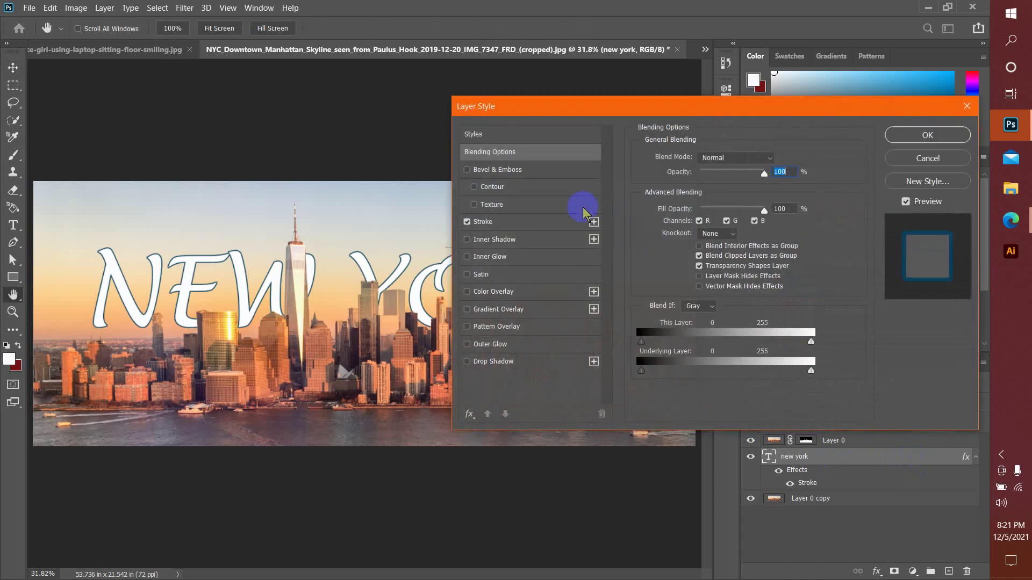
pyautogui.click(515, 222)
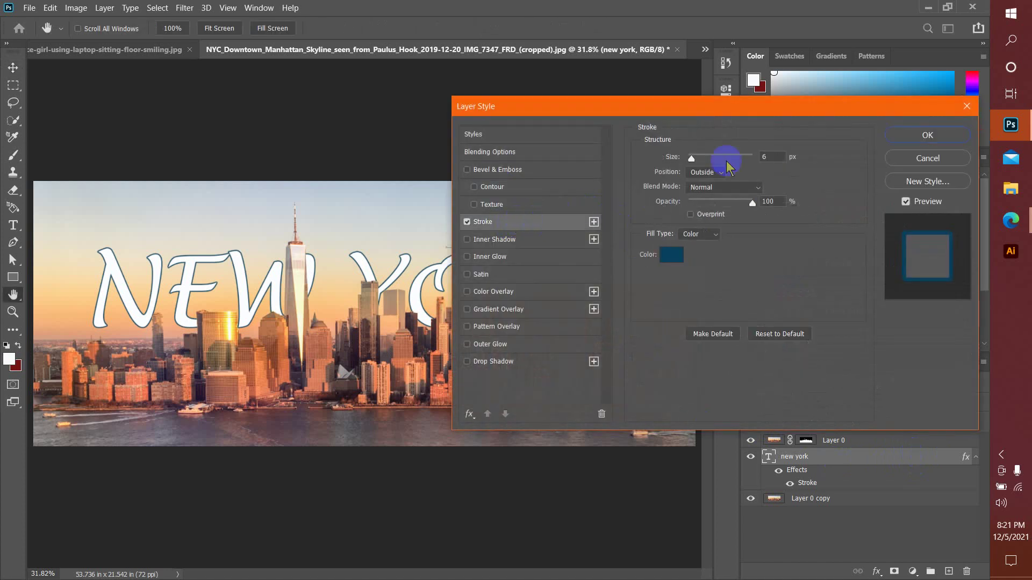
pyautogui.click(682, 256)
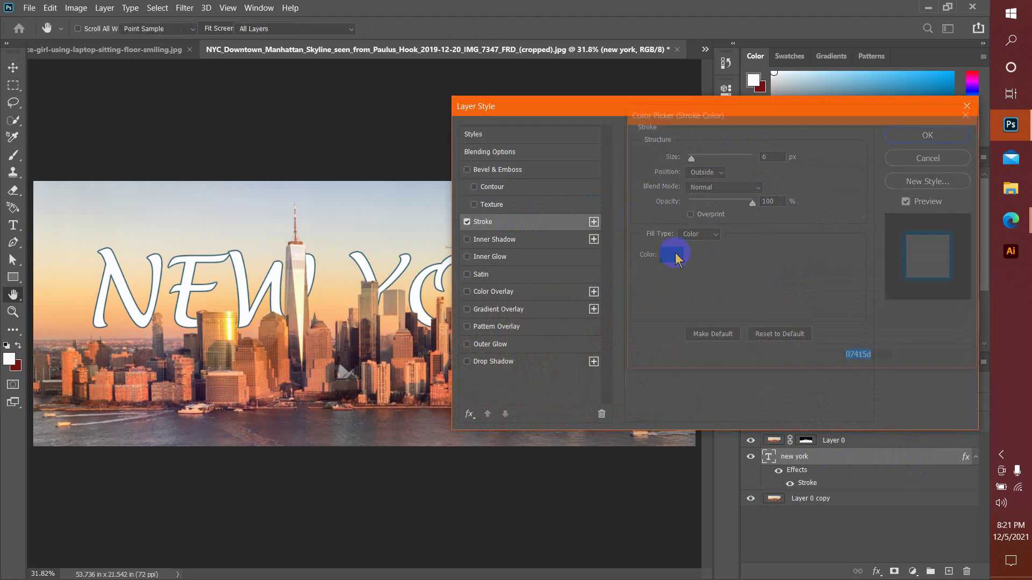
pyautogui.moveTo(821, 263)
pyautogui.mouseDown()
pyautogui.moveTo(817, 198)
pyautogui.moveTo(816, 307)
pyautogui.moveTo(800, 188)
pyautogui.moveTo(797, 218)
pyautogui.mouseUp()
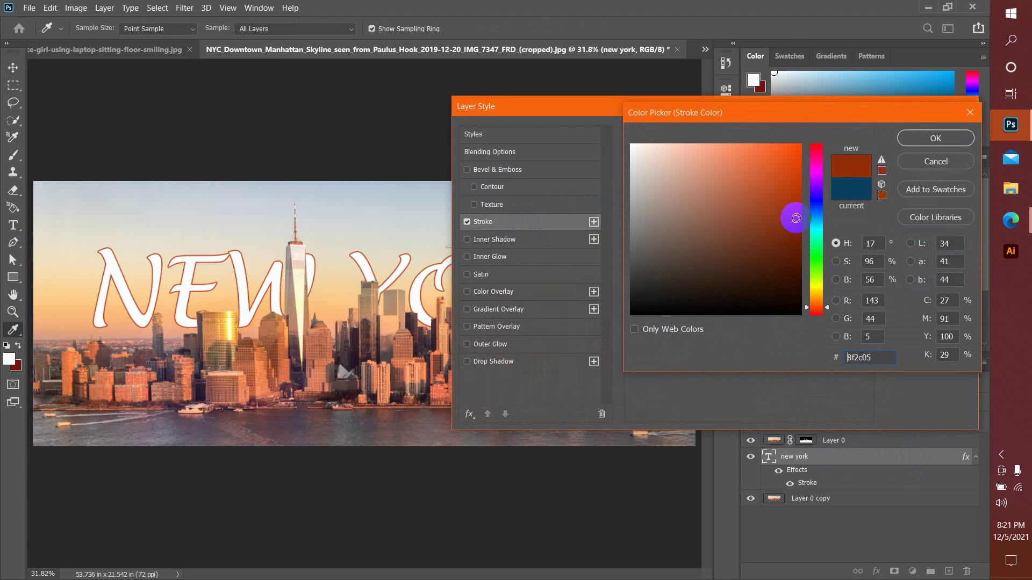
pyautogui.click(936, 138)
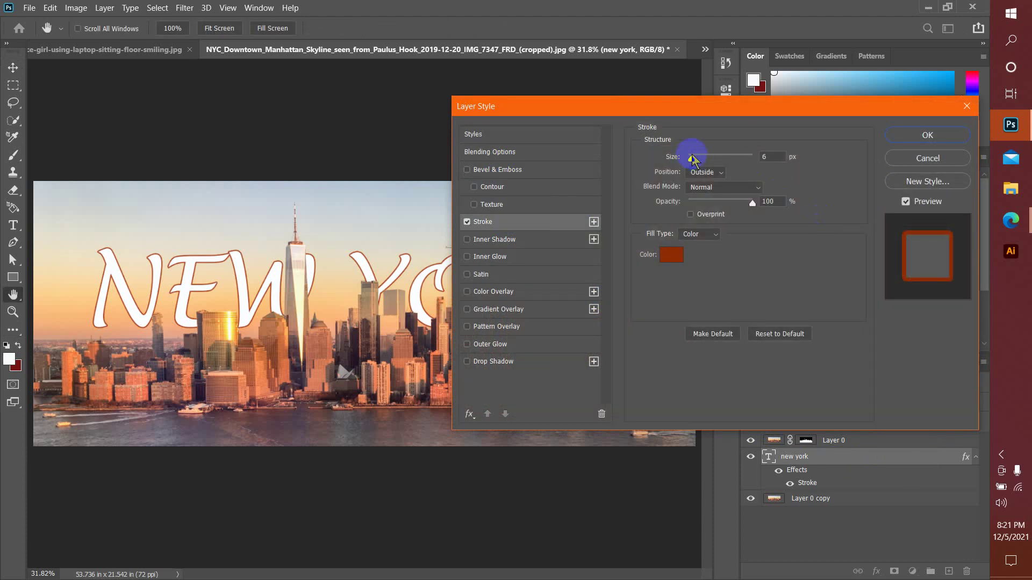
pyautogui.moveTo(694, 161); pyautogui.dragTo(696, 168)
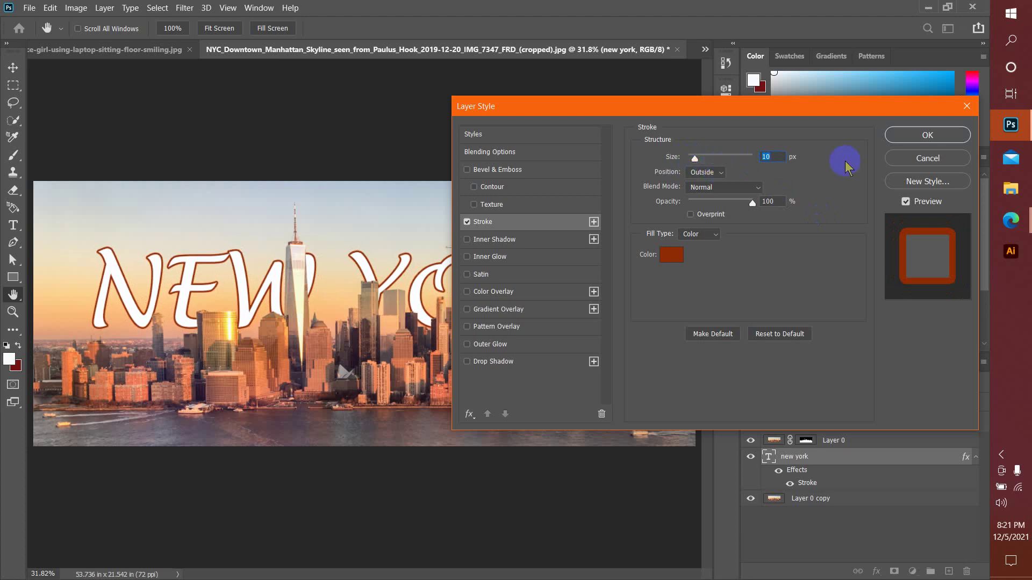
pyautogui.press('Return')
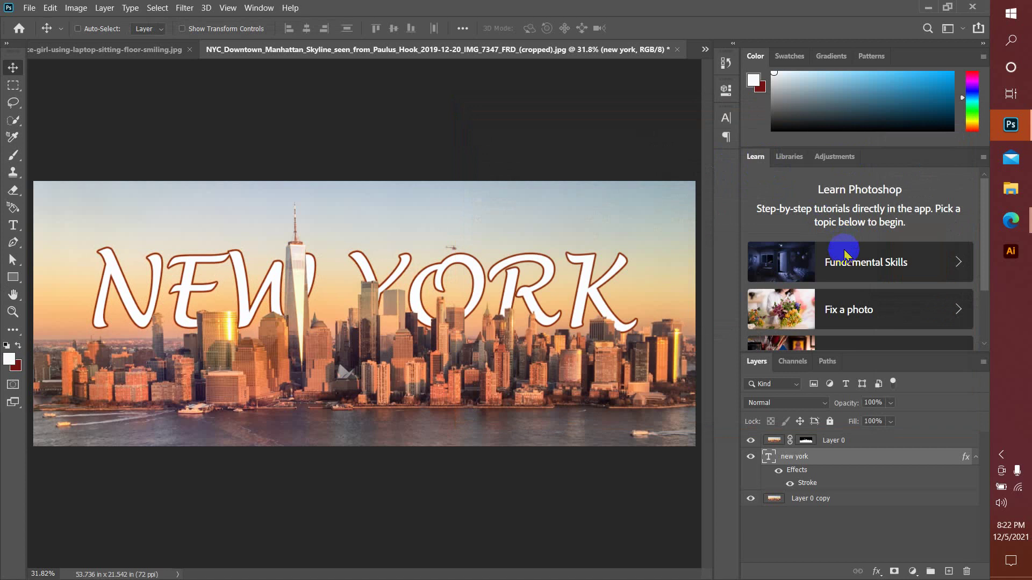
# Switch the new york layer to Overlay blend mode, then reselect its effects entry
pyautogui.click(801, 403)
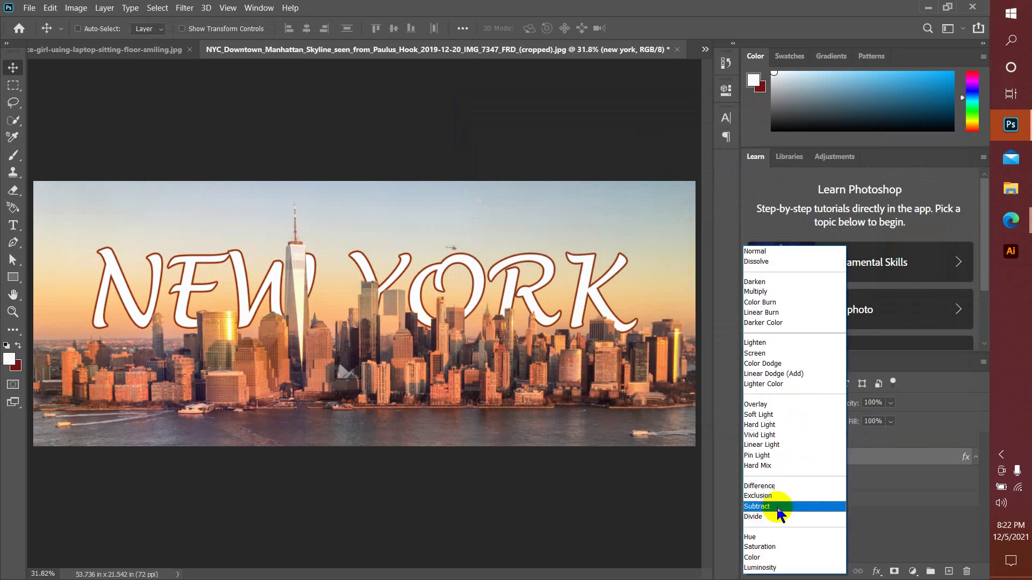
pyautogui.click(778, 407)
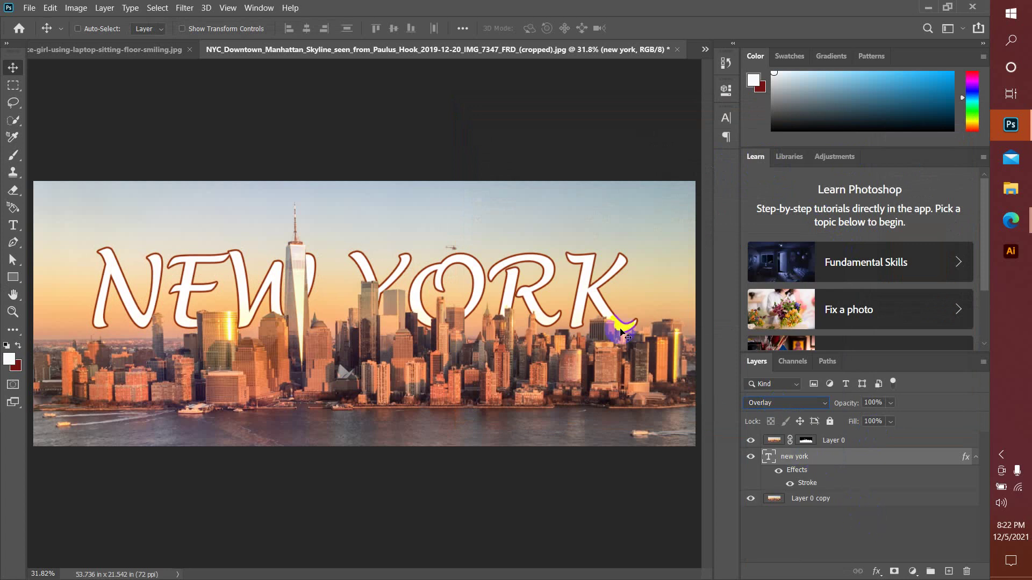
pyautogui.moveTo(584, 289); pyautogui.dragTo(583, 288)
pyautogui.click(830, 521)
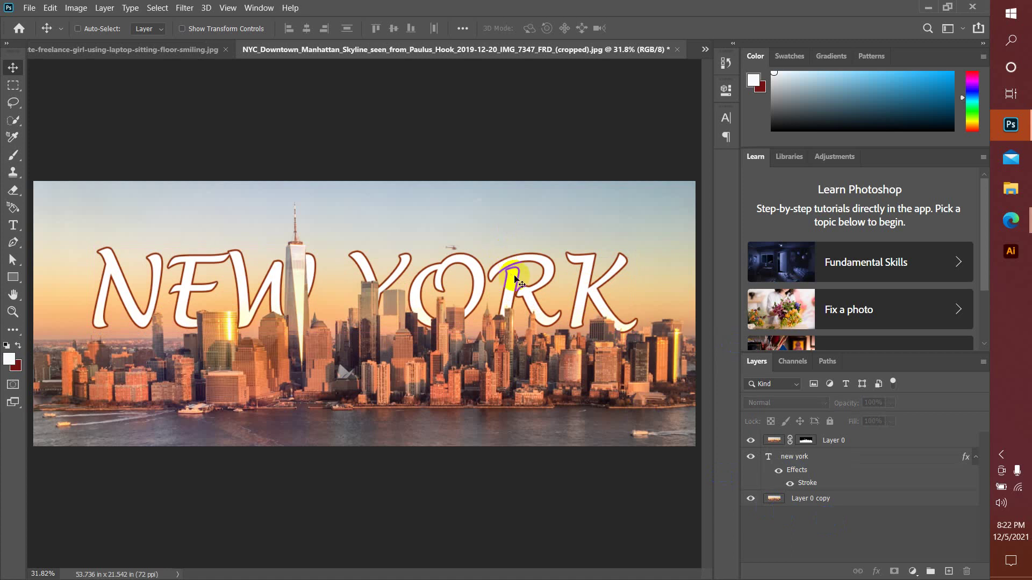
pyautogui.click(806, 471)
# Change the NEW YORK font to Britannic Bold and nudge the text slightly
pyautogui.doubleClick(772, 457)
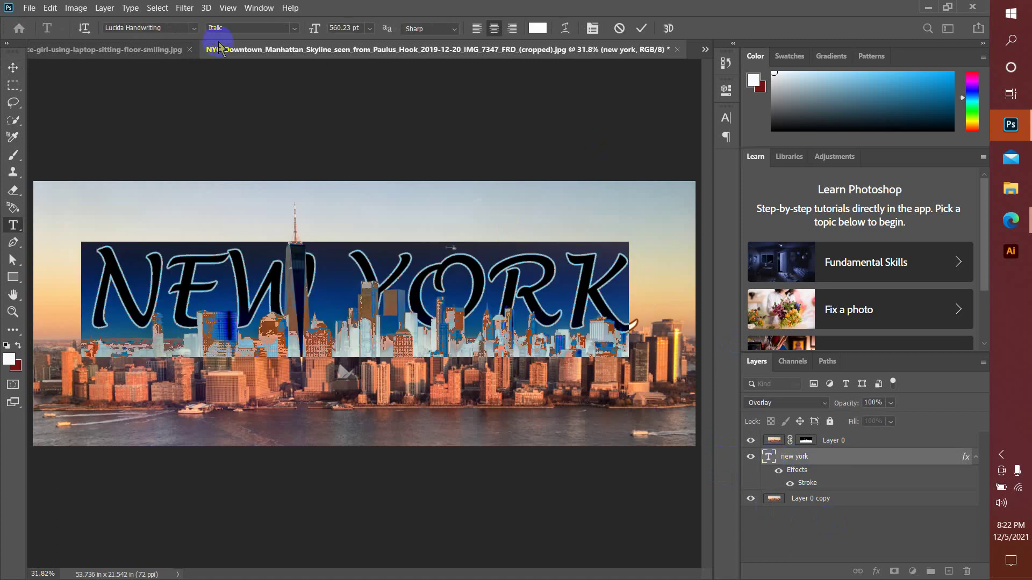
pyautogui.click(193, 28)
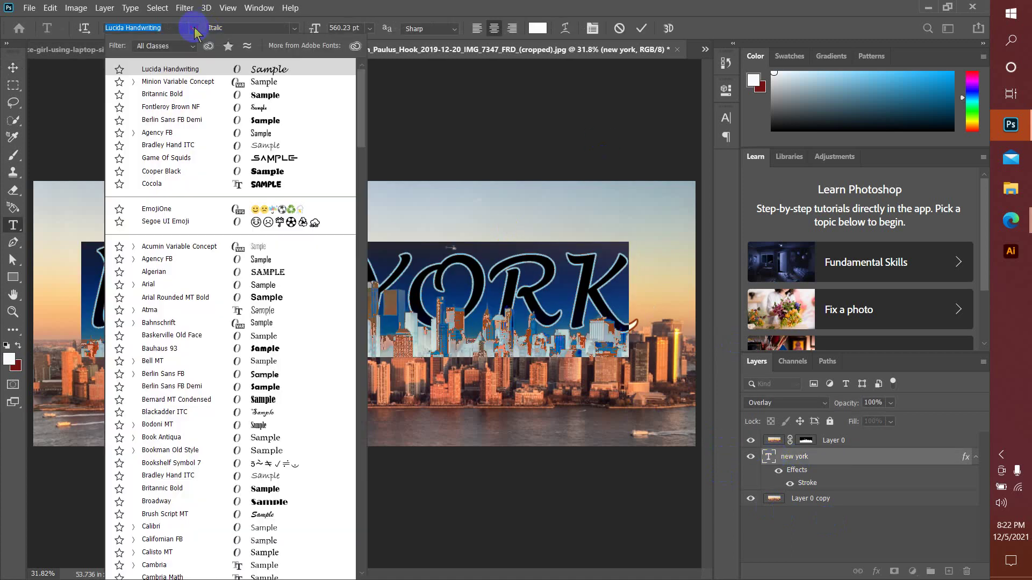
pyautogui.click(247, 94)
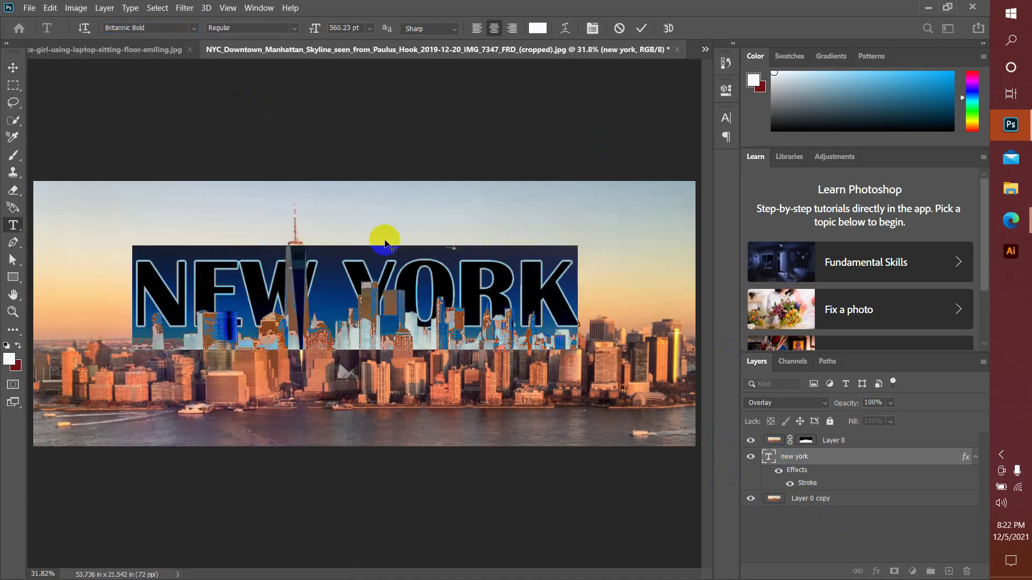
pyautogui.click(13, 67)
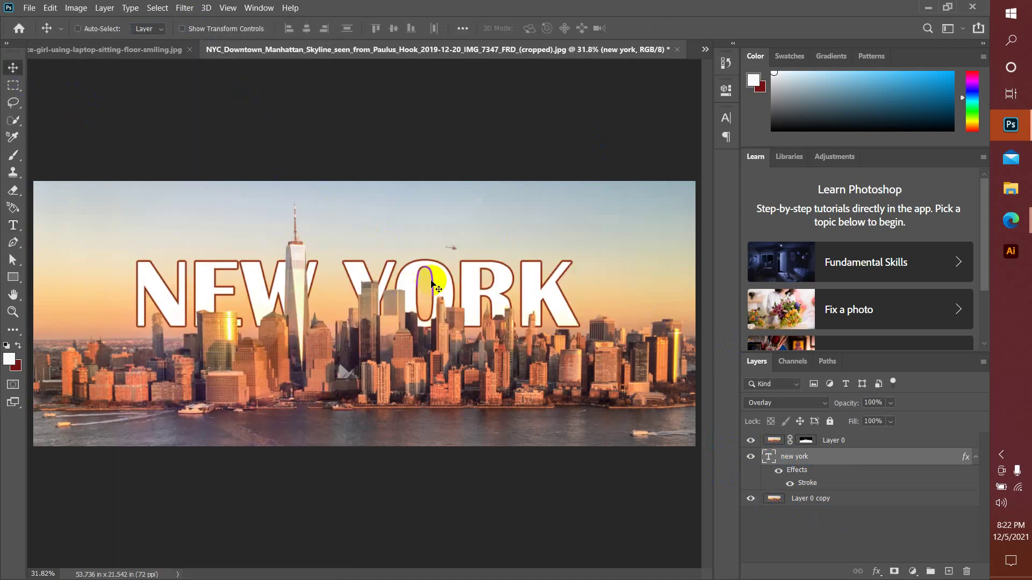
pyautogui.moveTo(444, 283)
pyautogui.mouseDown()
pyautogui.moveTo(408, 271)
pyautogui.moveTo(449, 283)
pyautogui.mouseUp()
# Glance at the NEW YORK image search results, then move the text further left
pyautogui.moveTo(1010, 220)
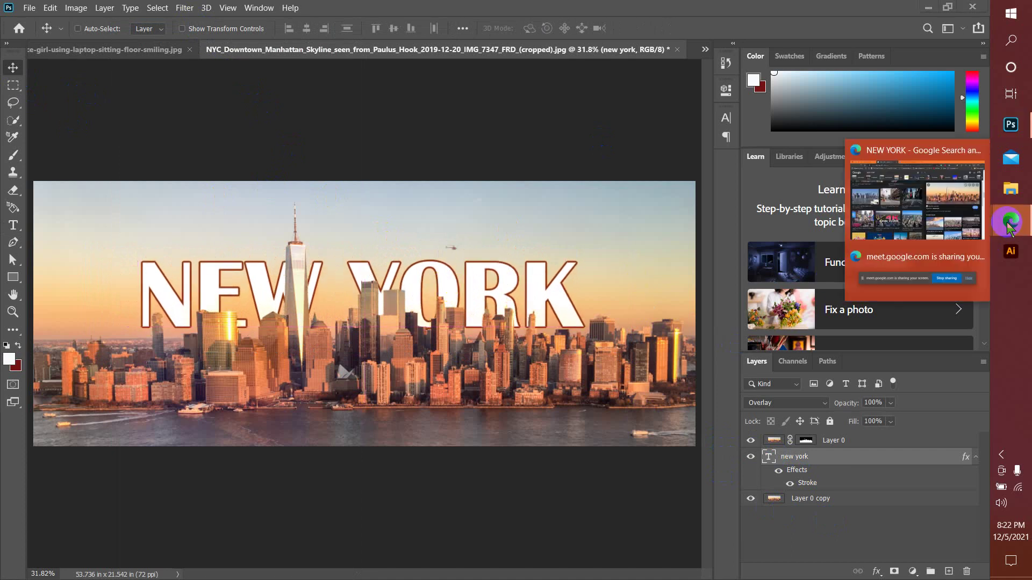
pyautogui.click(940, 226)
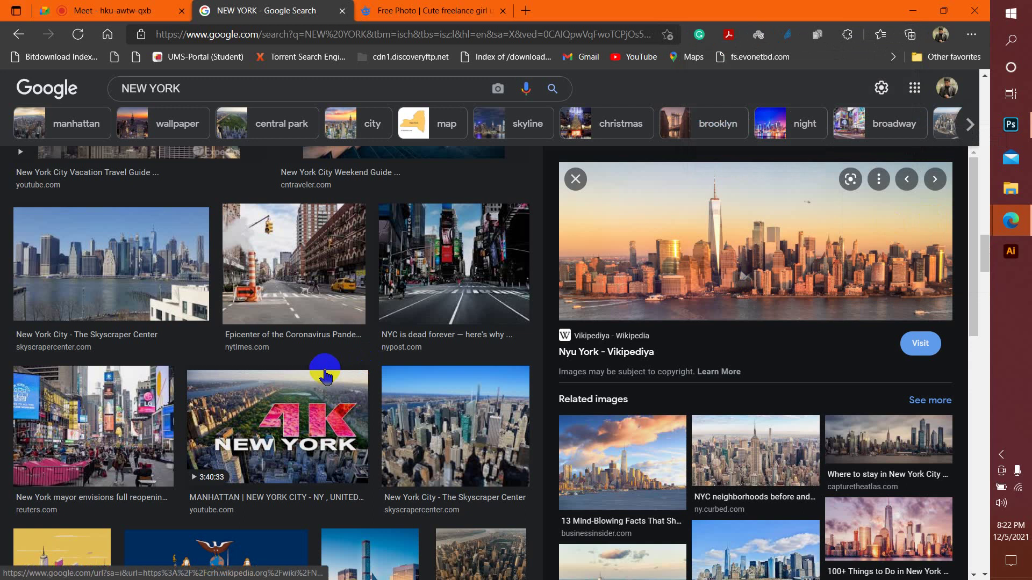
pyautogui.click(1011, 125)
pyautogui.moveTo(504, 285); pyautogui.dragTo(464, 291)
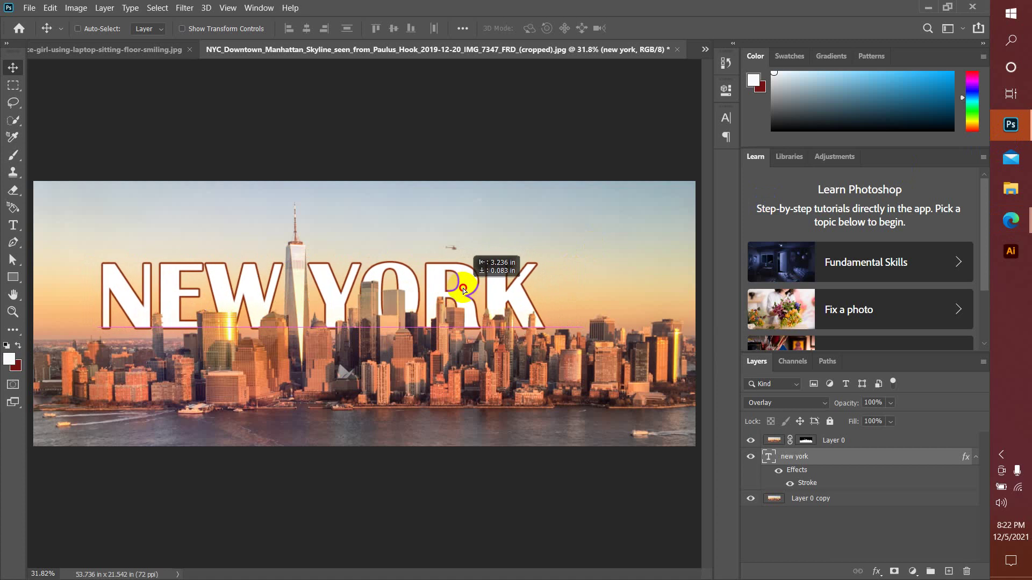
# Shift NEW YORK slightly right and set its stroke to 98% opacity with Overprint on
pyautogui.moveTo(464, 290); pyautogui.dragTo(505, 289)
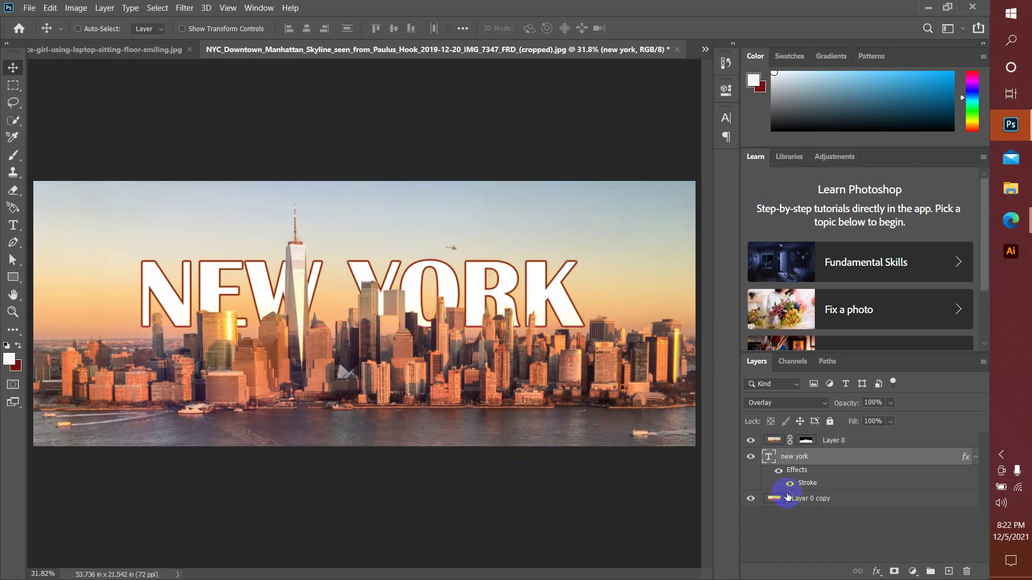
pyautogui.doubleClick(944, 457)
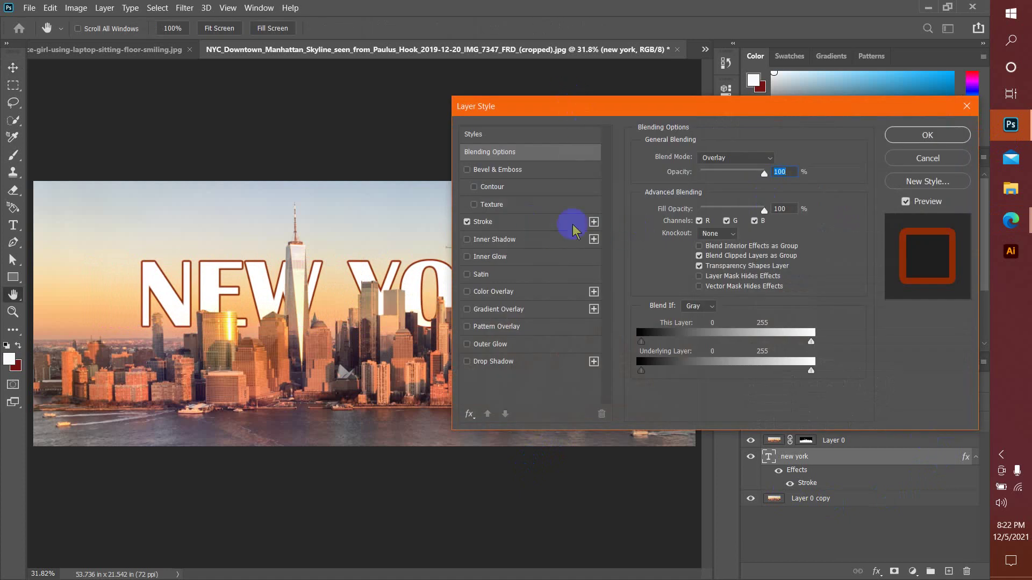
pyautogui.click(527, 220)
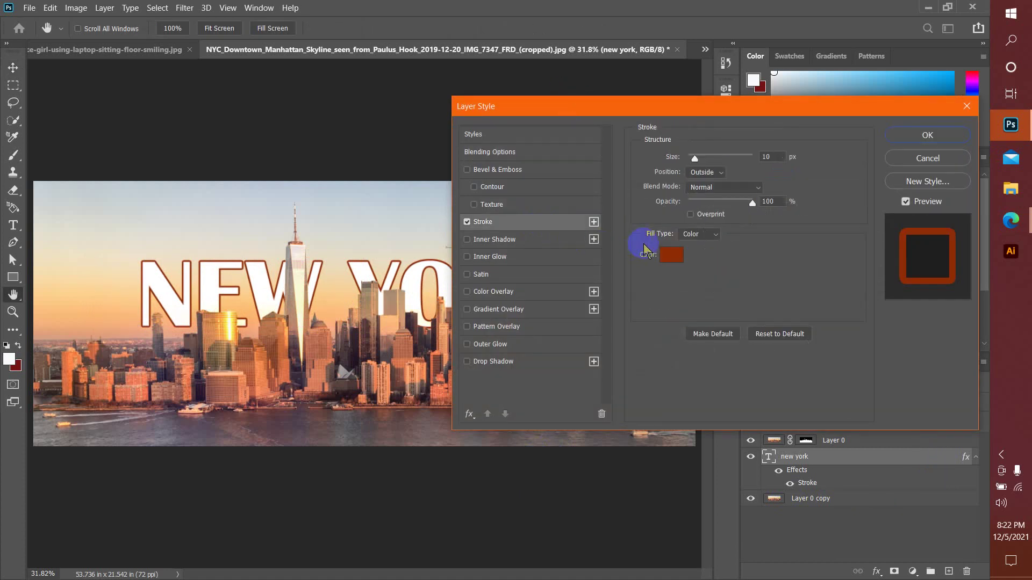
pyautogui.moveTo(753, 204)
pyautogui.mouseDown()
pyautogui.moveTo(711, 209)
pyautogui.moveTo(712, 218)
pyautogui.moveTo(737, 208)
pyautogui.moveTo(703, 202)
pyautogui.moveTo(753, 208)
pyautogui.mouseUp()
pyautogui.click(707, 212)
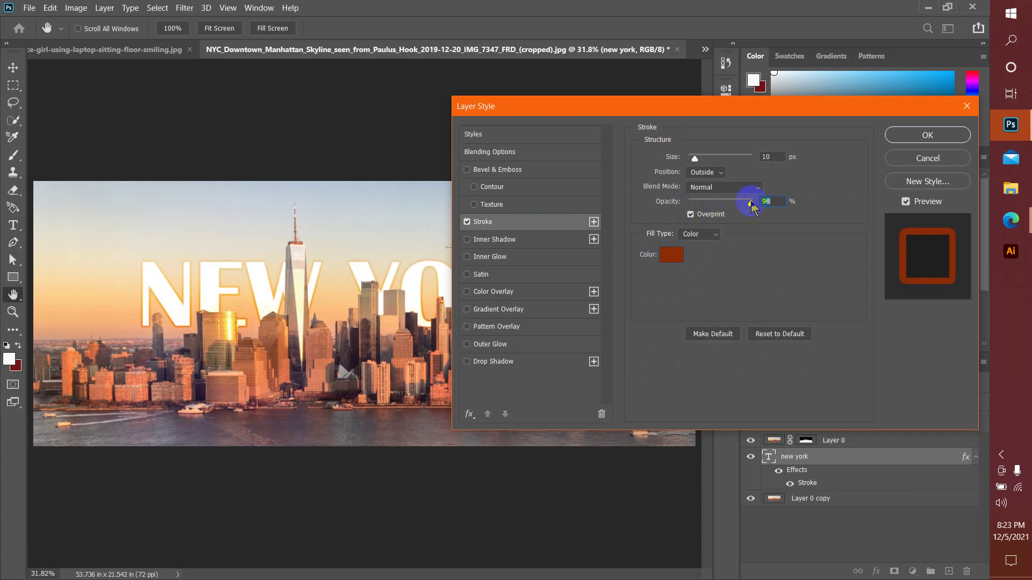
pyautogui.click(895, 135)
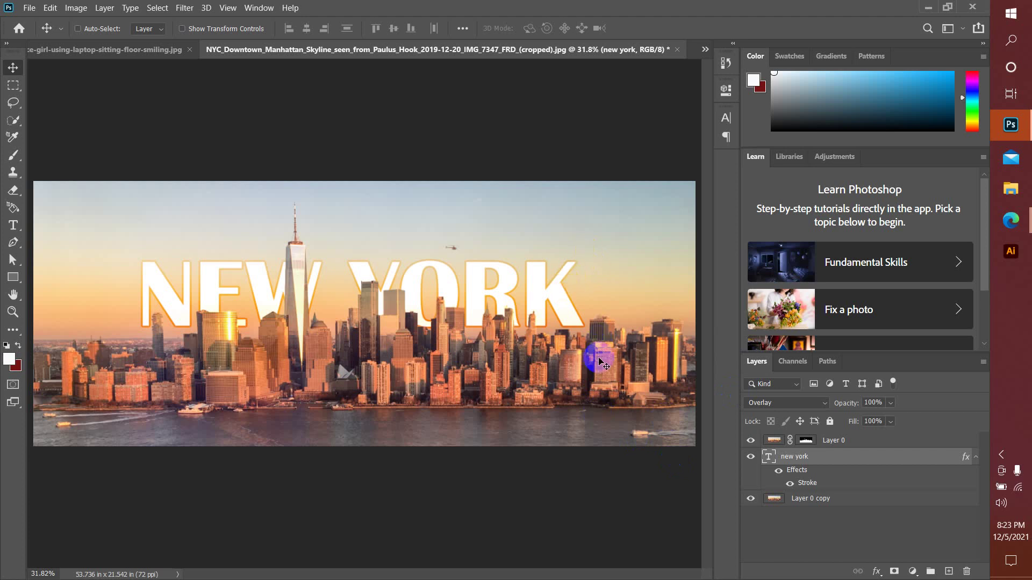
pyautogui.doubleClick(768, 458)
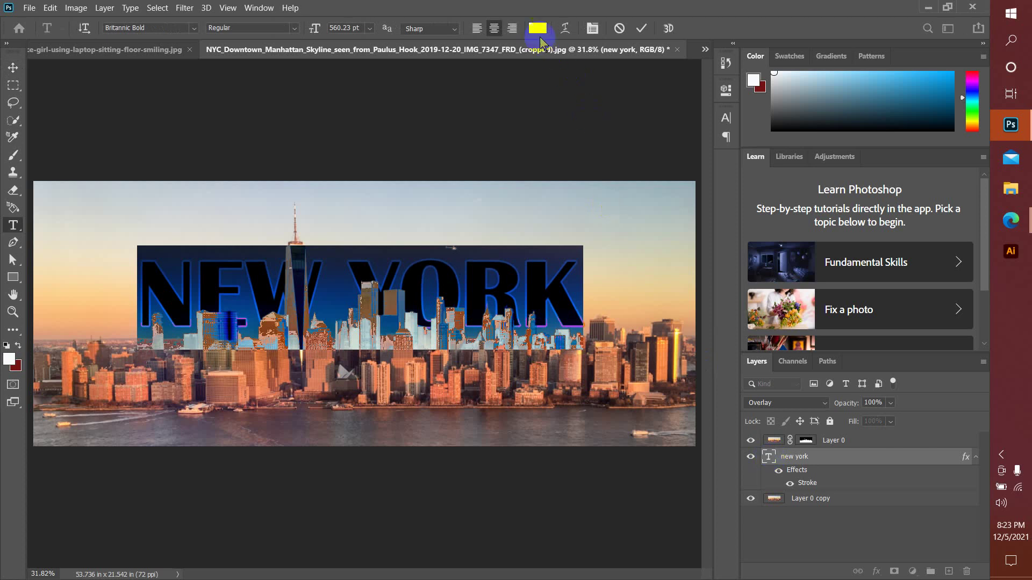
pyautogui.click(537, 28)
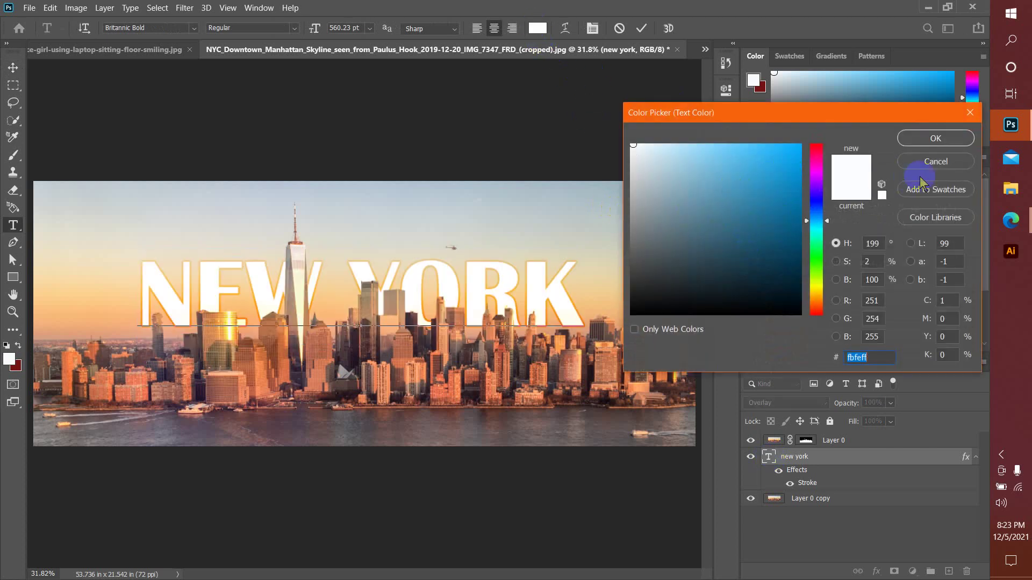
pyautogui.click(969, 113)
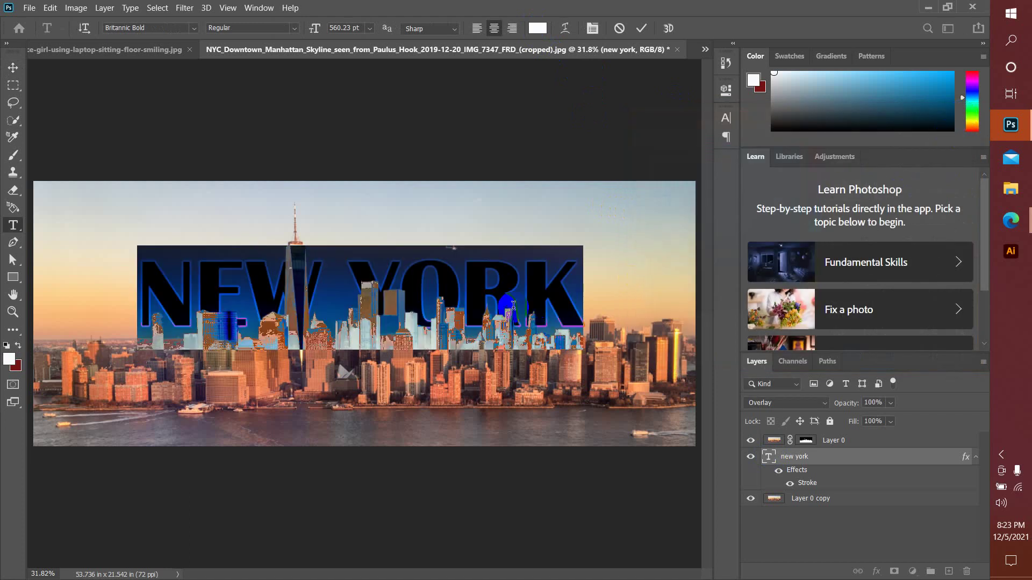
pyautogui.click(526, 287)
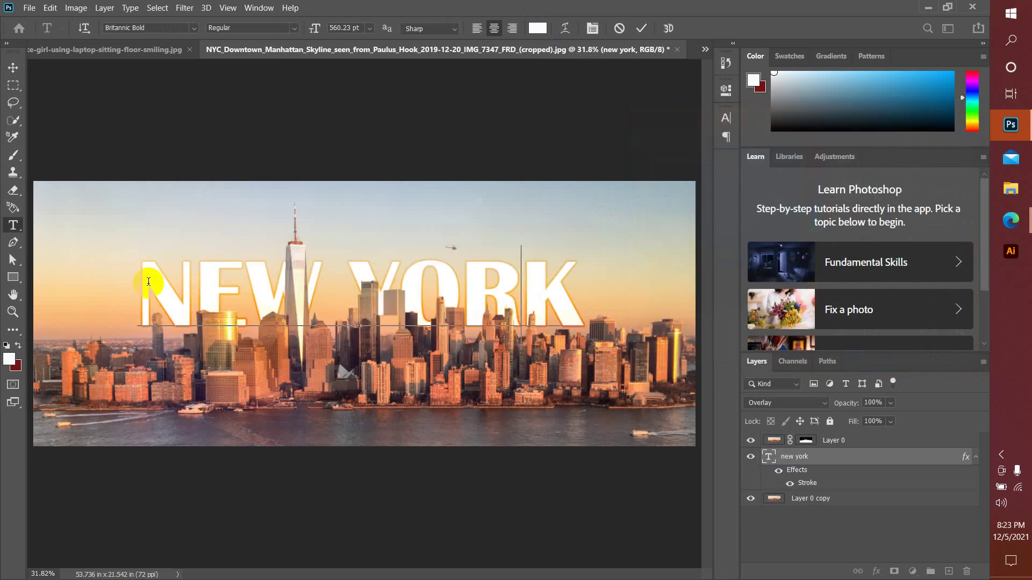
pyautogui.moveTo(141, 285); pyautogui.dragTo(185, 281)
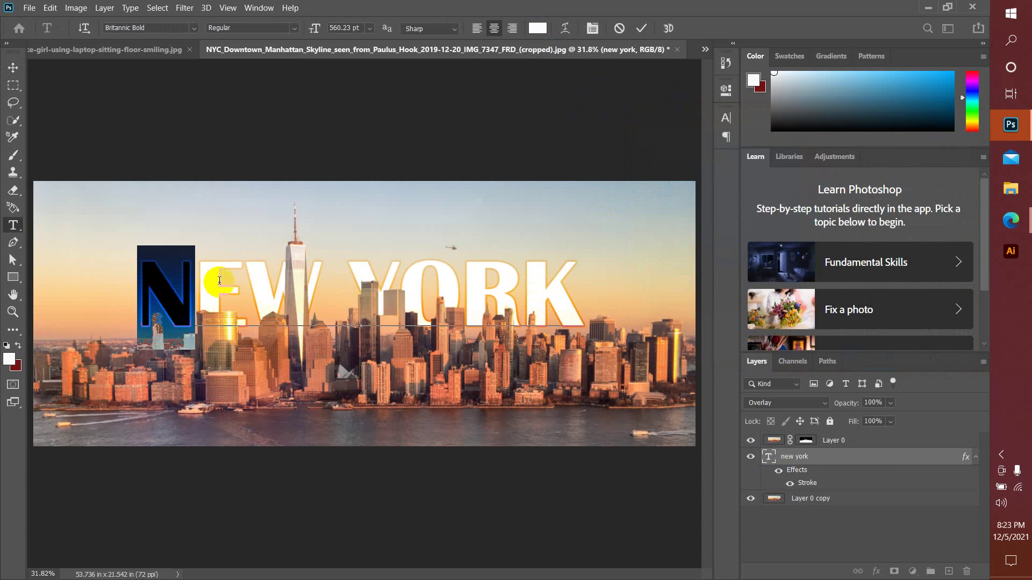
pyautogui.click(215, 282)
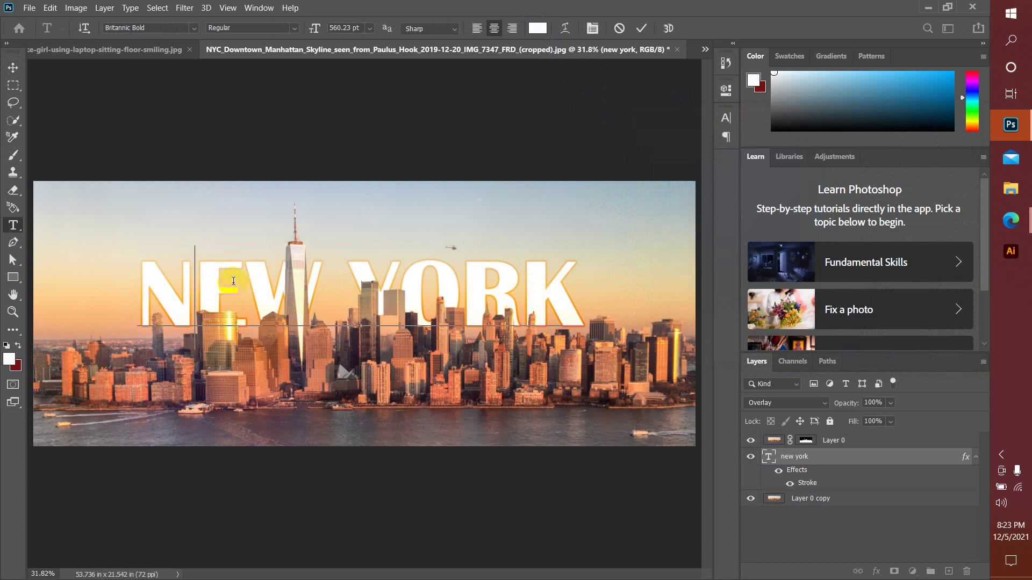
pyautogui.click(798, 460)
pyautogui.press('v')
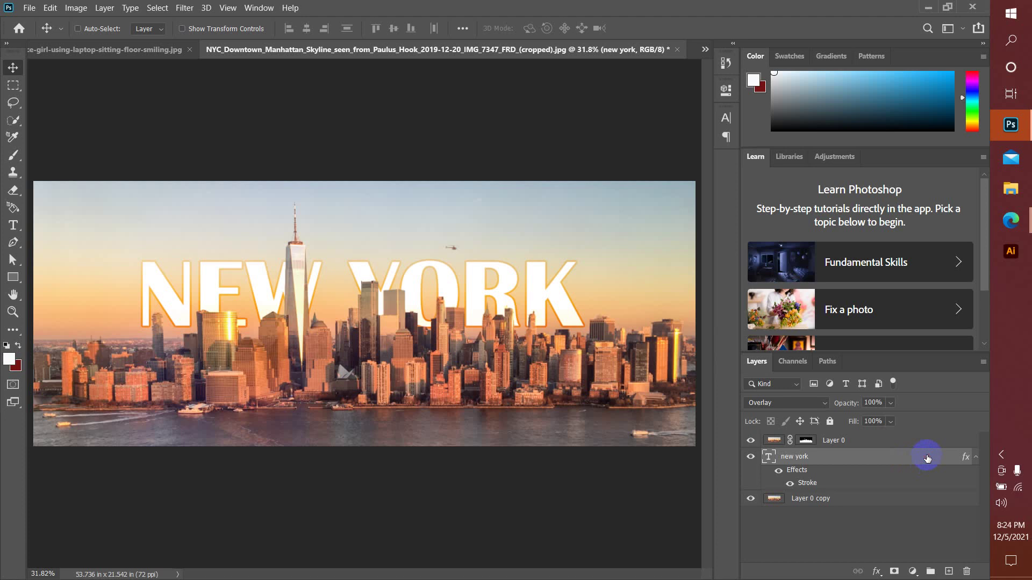
# Check the NEW YORK stroke settings (10 px, Outside) and close Layer Style
pyautogui.doubleClick(927, 458)
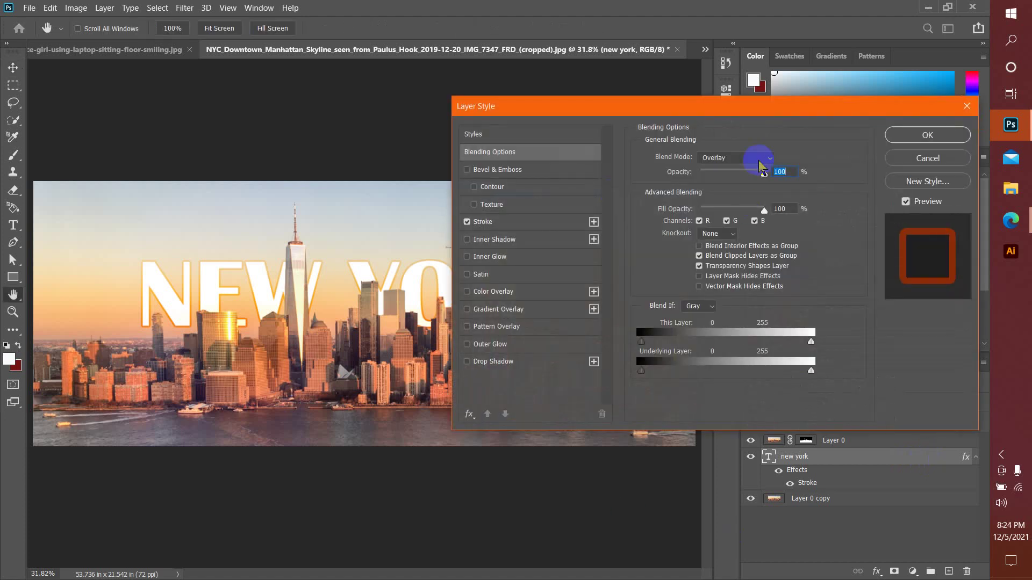
pyautogui.click(534, 223)
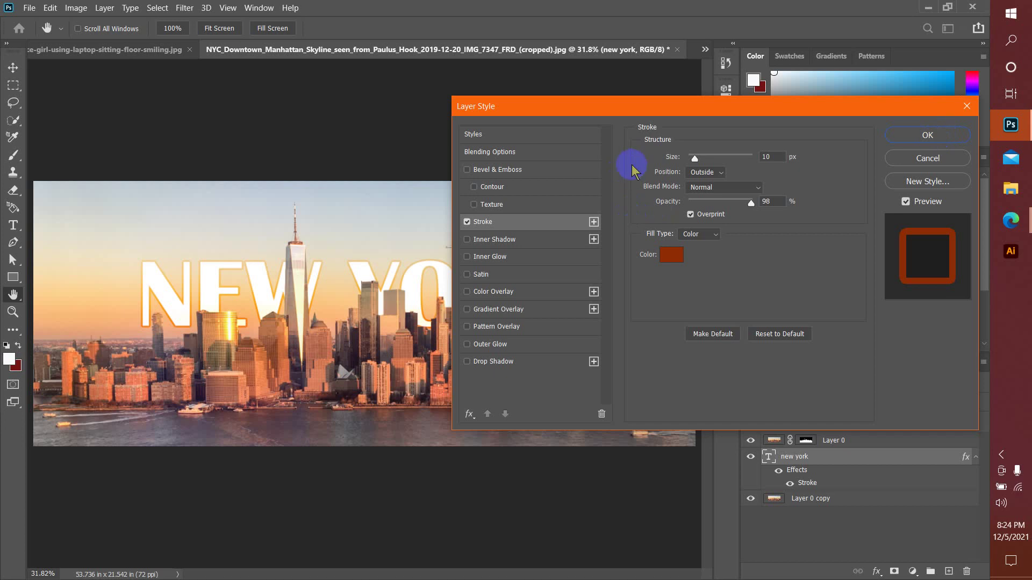
pyautogui.click(966, 108)
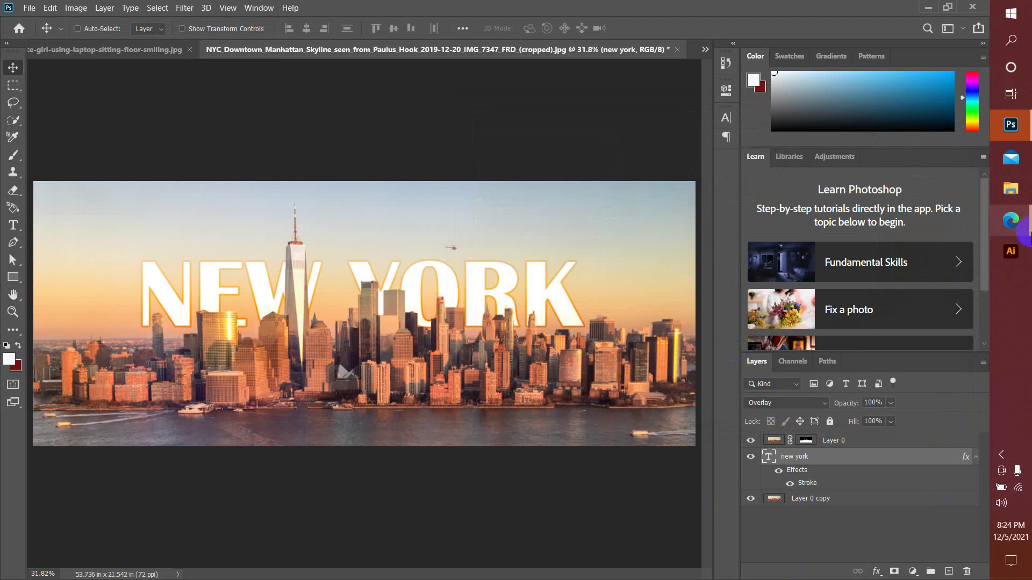
# Mute the microphone in the Google Meet call and return to Photoshop
pyautogui.moveTo(1023, 229)
pyautogui.click(917, 221)
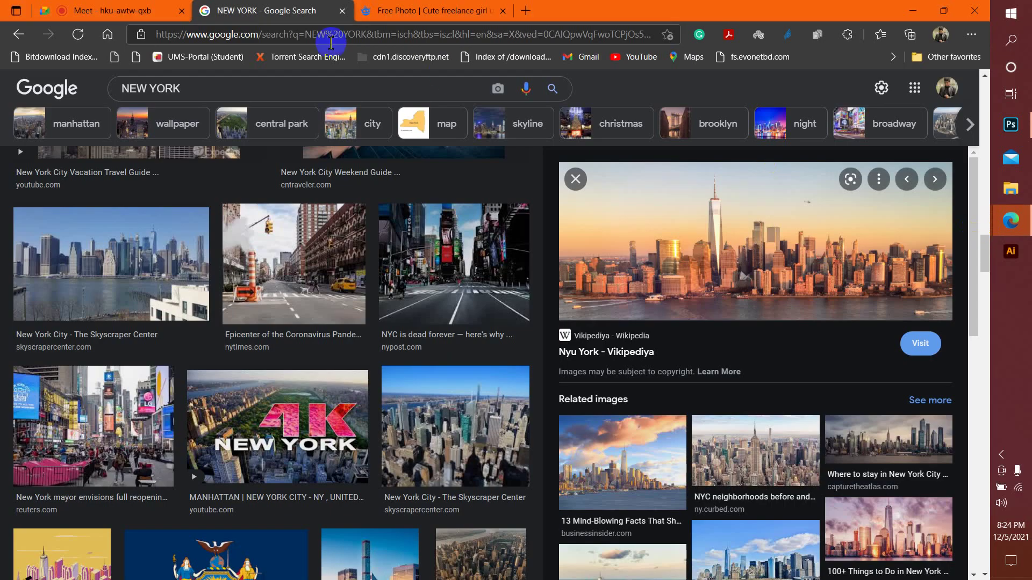
pyautogui.click(140, 7)
pyautogui.click(401, 553)
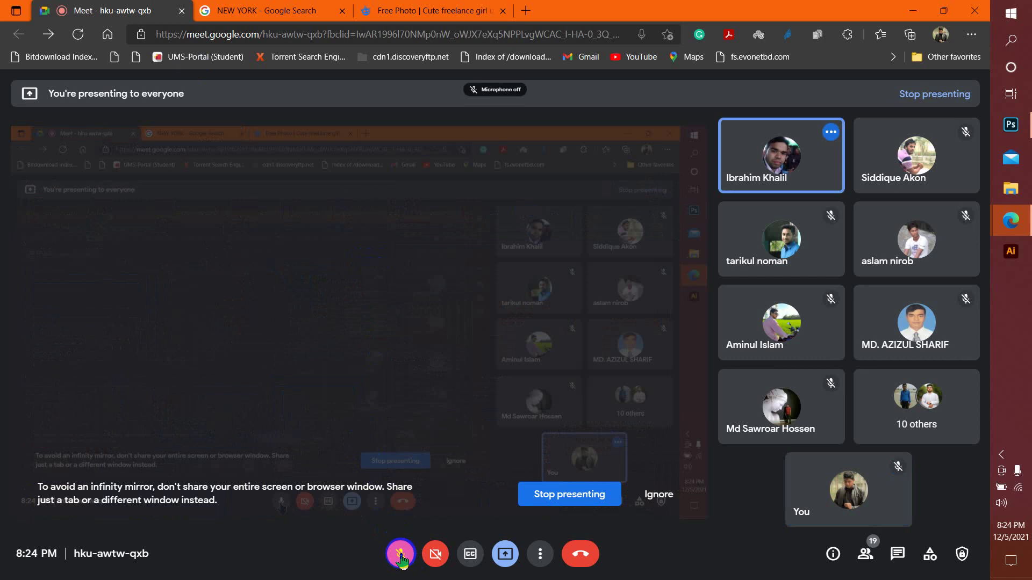
pyautogui.click(1009, 125)
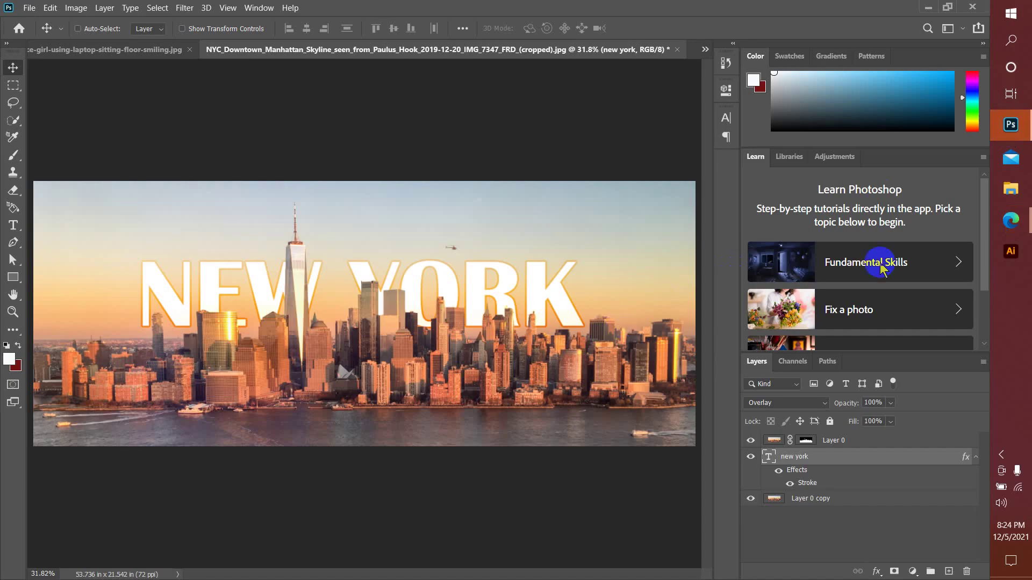
# Bring the Meet call window forward again briefly, then go back to Photoshop
pyautogui.moveTo(1011, 222)
pyautogui.click(927, 200)
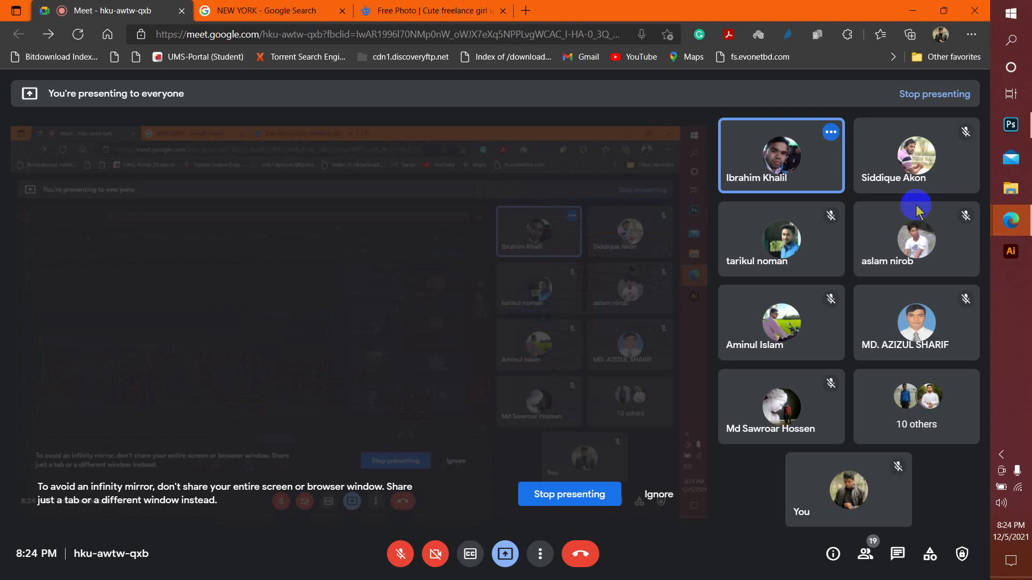
pyautogui.click(995, 126)
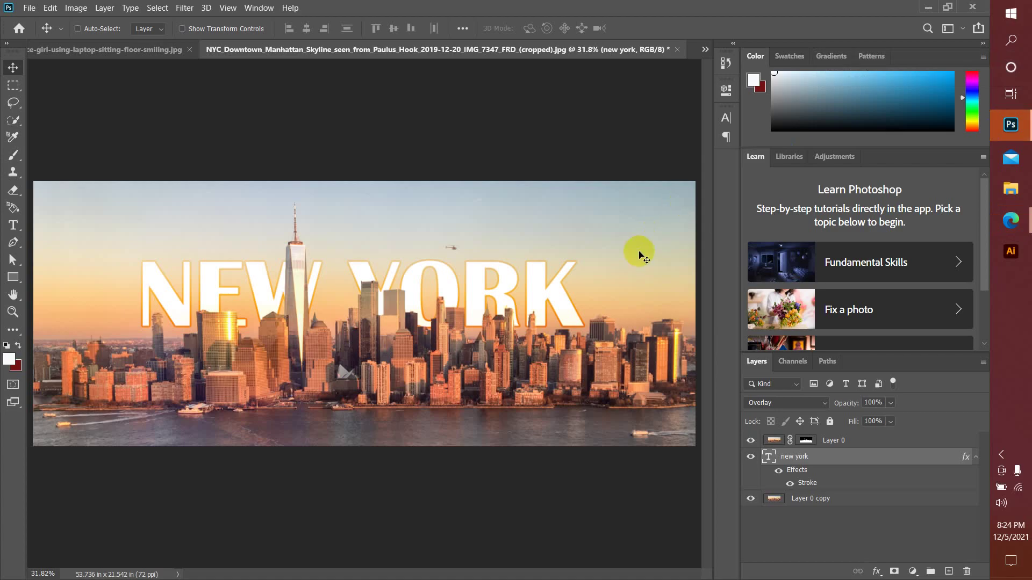
# Bring the Google Meet call window forward, leaving the NEW YORK skyline artwork untouched
pyautogui.click(567, 129)
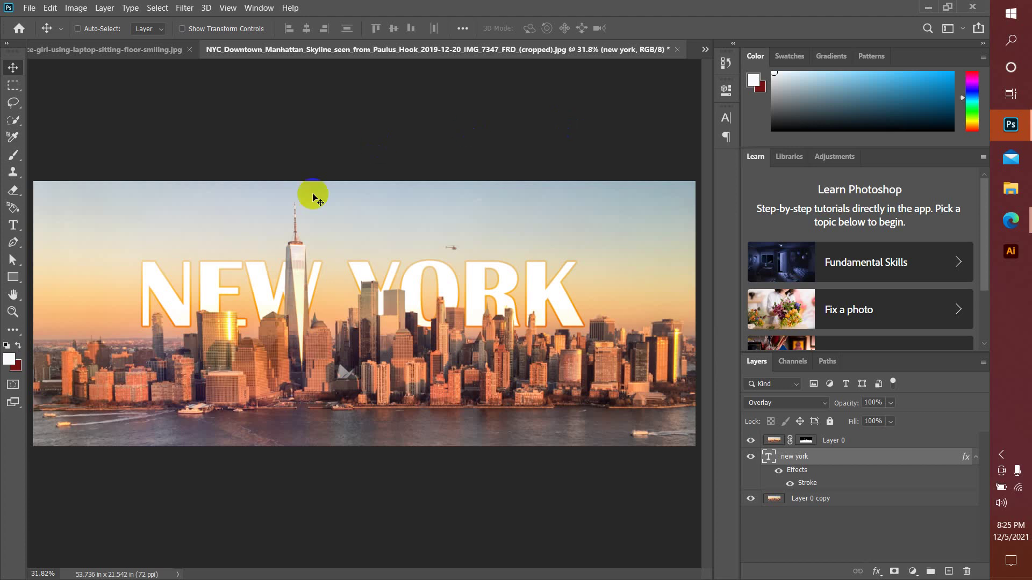
pyautogui.click(14, 227)
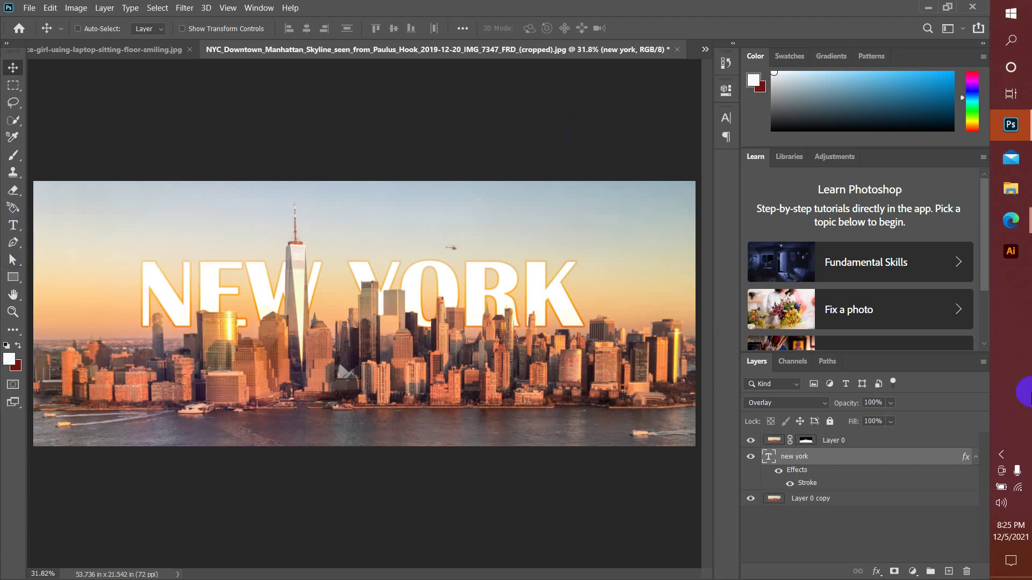
# Unmute the Google Meet microphone and return to the Photoshop skyline document
pyautogui.moveTo(1010, 220)
pyautogui.click(929, 219)
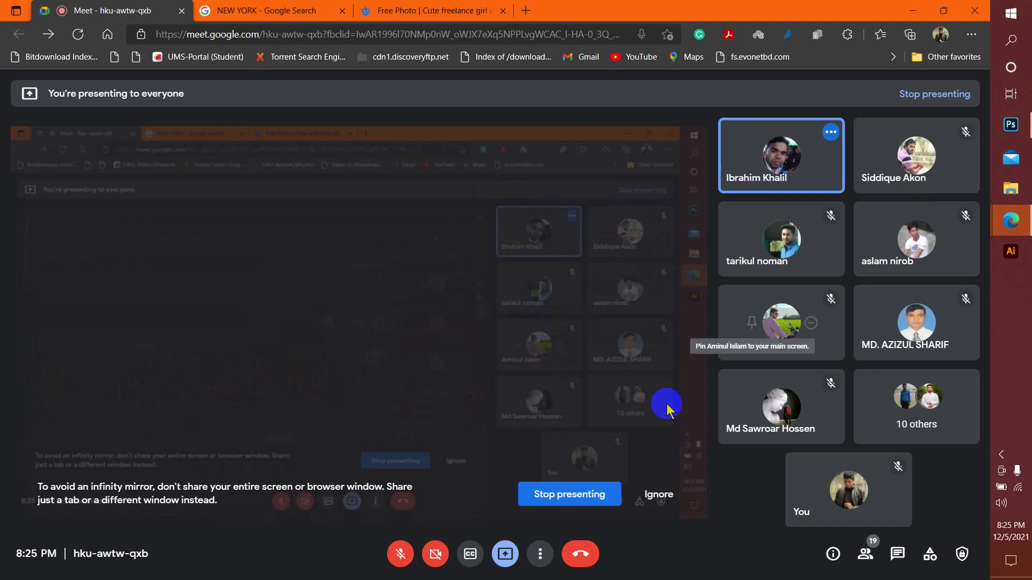
pyautogui.click(401, 553)
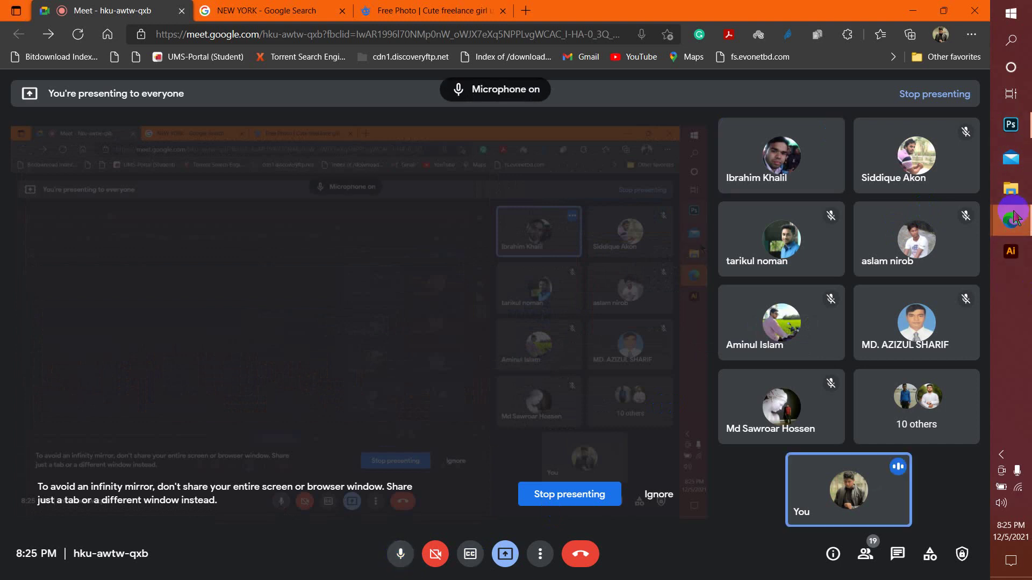
pyautogui.click(1004, 128)
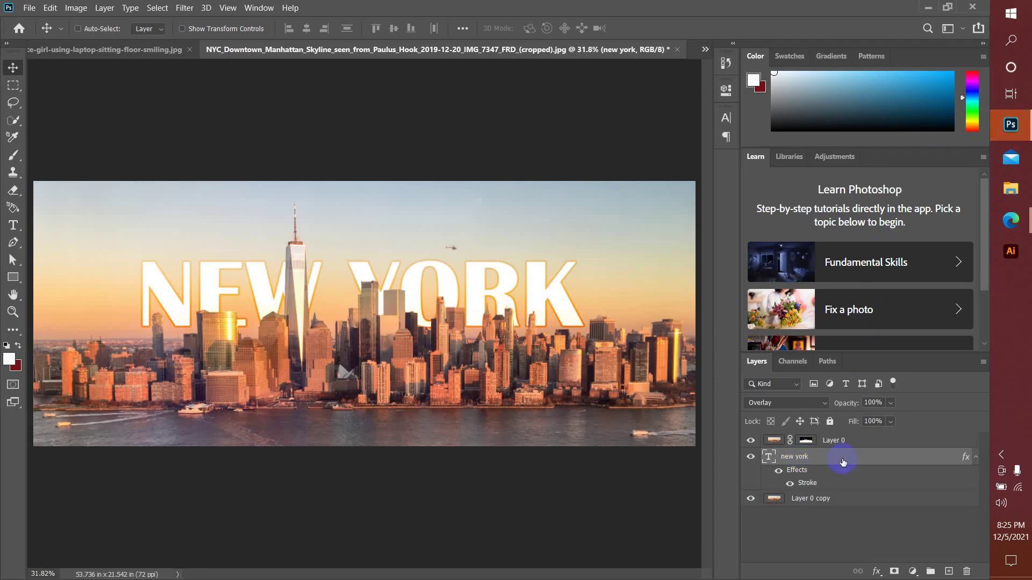
# Select the new york text layer and switch to the Type tool
pyautogui.click(768, 457)
pyautogui.doubleClick(768, 458)
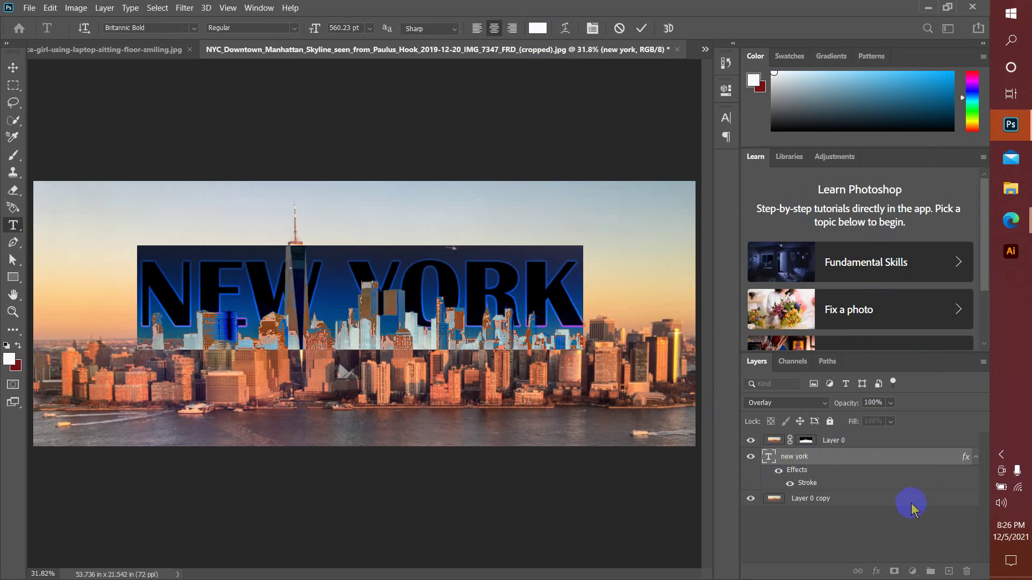
pyautogui.click(892, 522)
pyautogui.press('v')
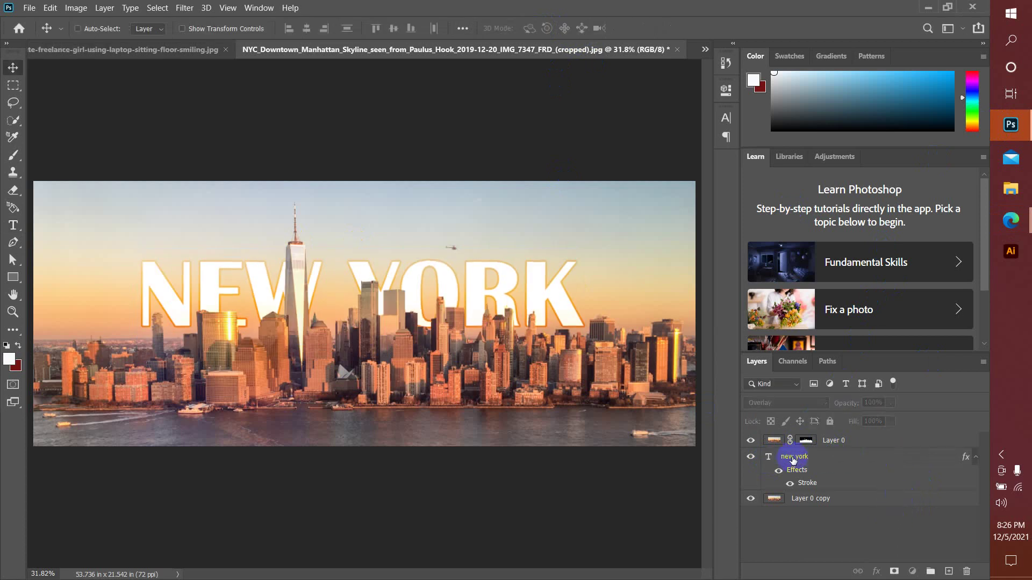
pyautogui.click(801, 457)
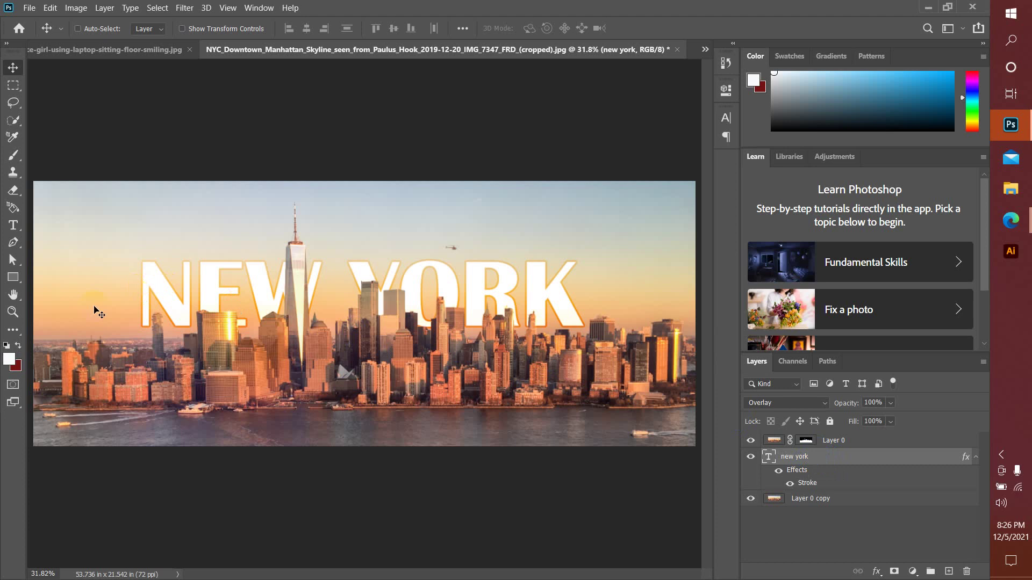
pyautogui.click(14, 227)
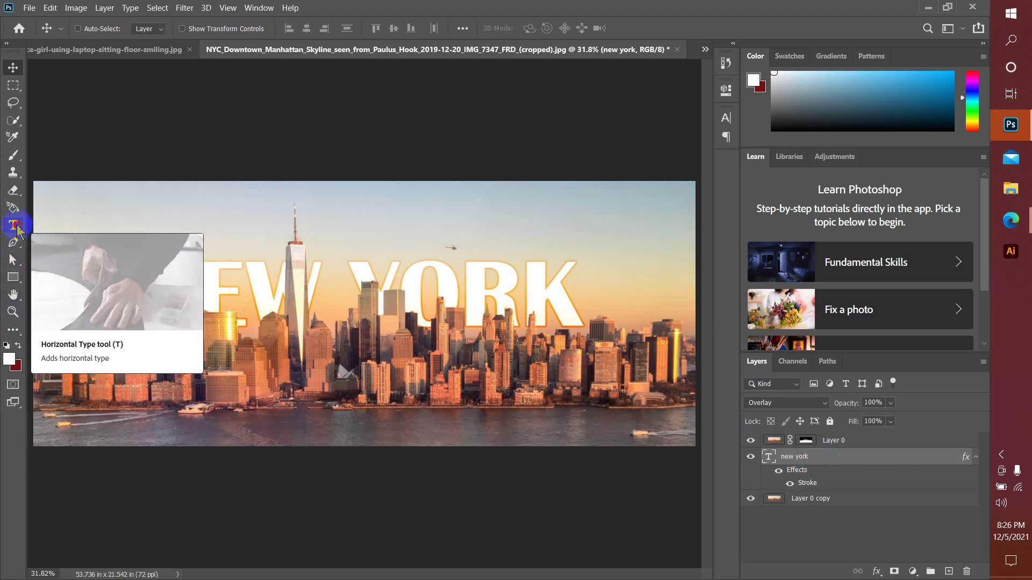
pyautogui.click(15, 227)
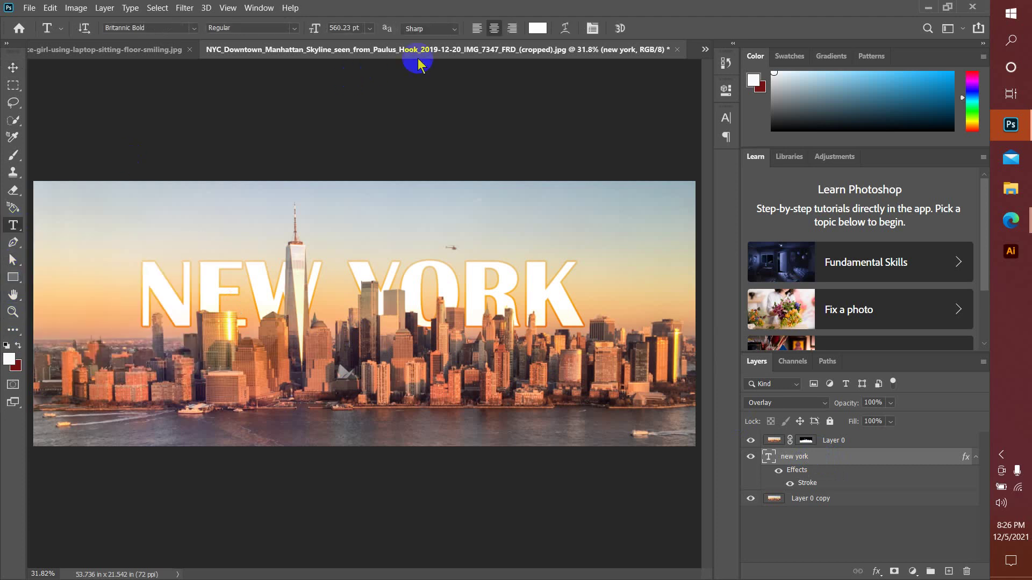
# Preview a few blue shades, then set the NEW YORK text colour to white ffffff
pyautogui.click(539, 30)
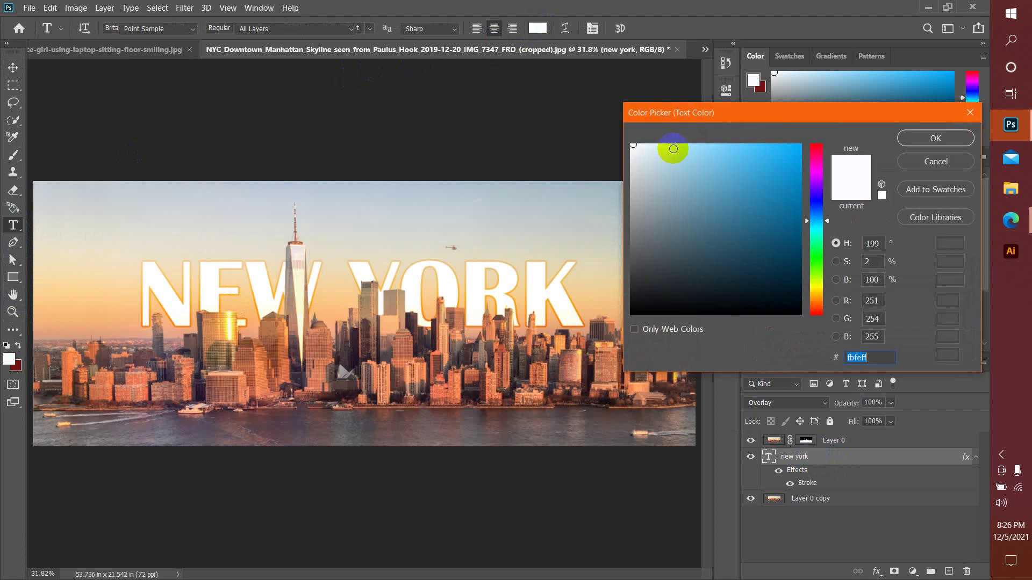
pyautogui.click(761, 205)
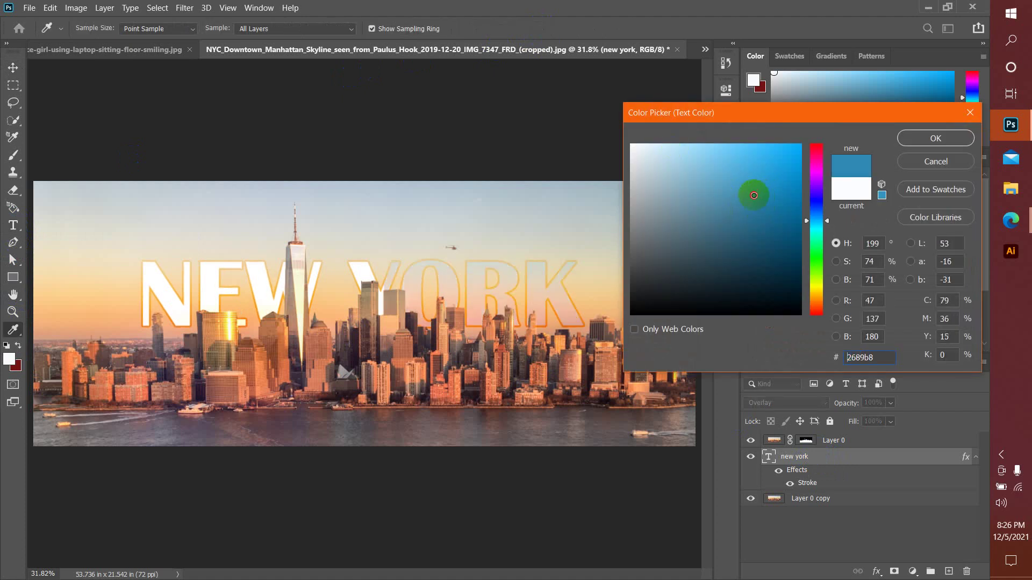
pyautogui.click(756, 193)
pyautogui.click(768, 172)
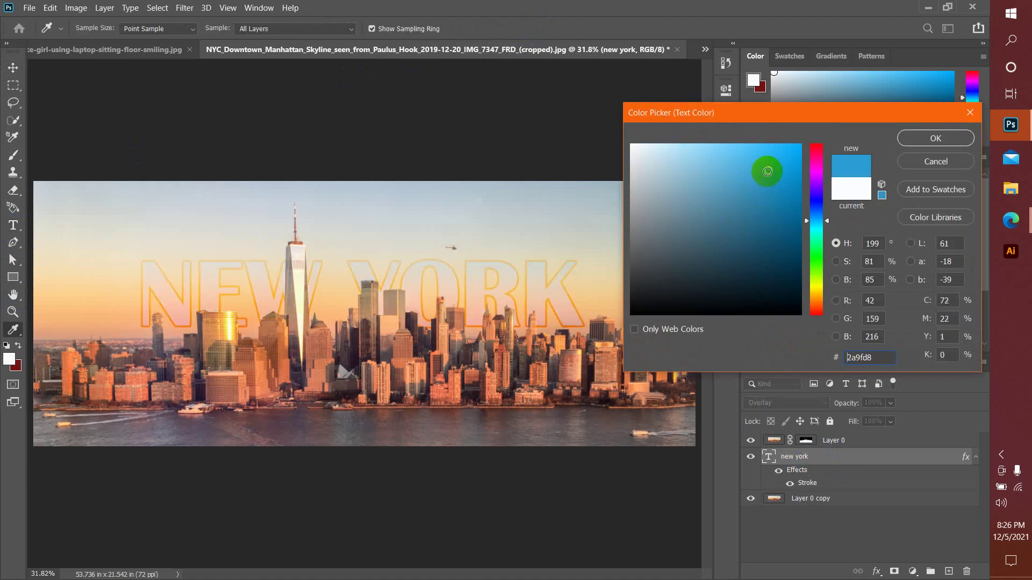
pyautogui.click(637, 146)
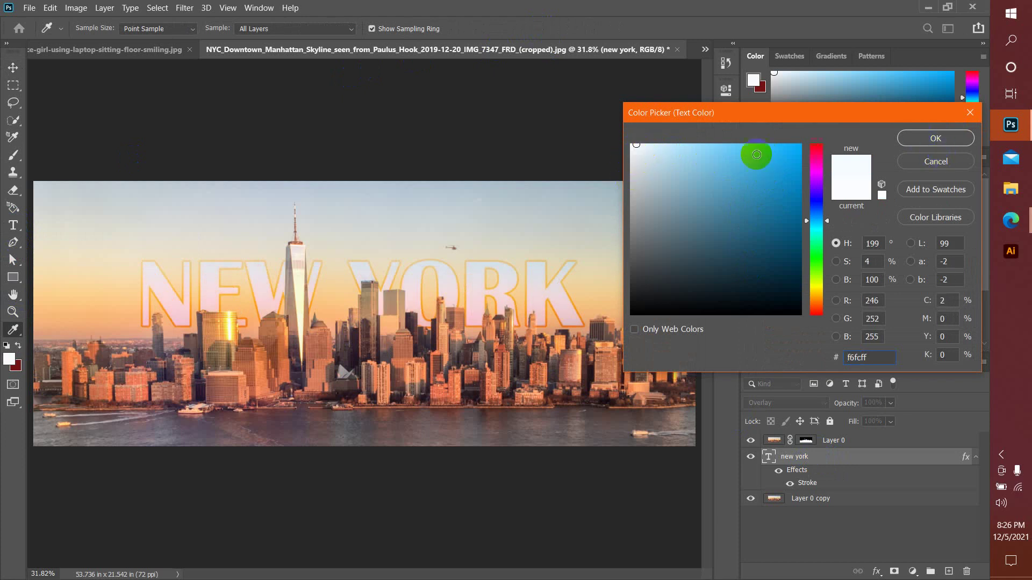
pyautogui.moveTo(654, 152); pyautogui.dragTo(622, 149)
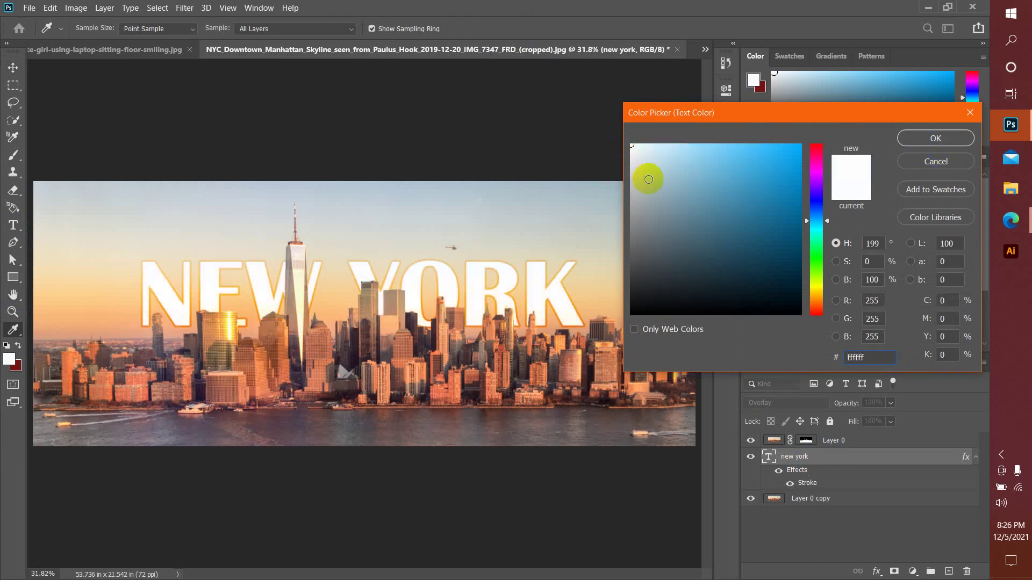
pyautogui.click(932, 140)
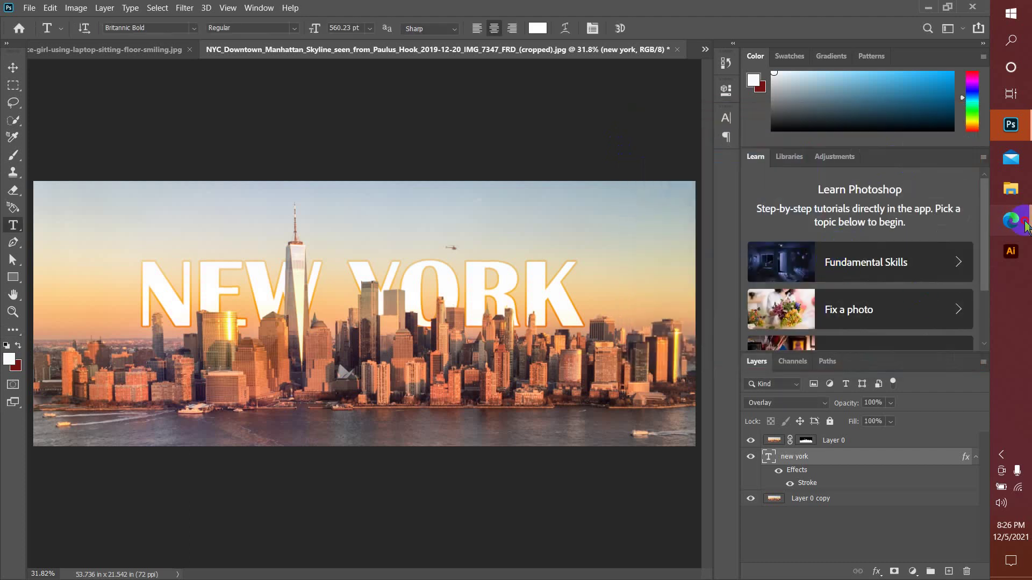
# Switch to the Google Meet call to turn the microphone off, then return to Photoshop
pyautogui.moveTo(1010, 221)
pyautogui.click(947, 222)
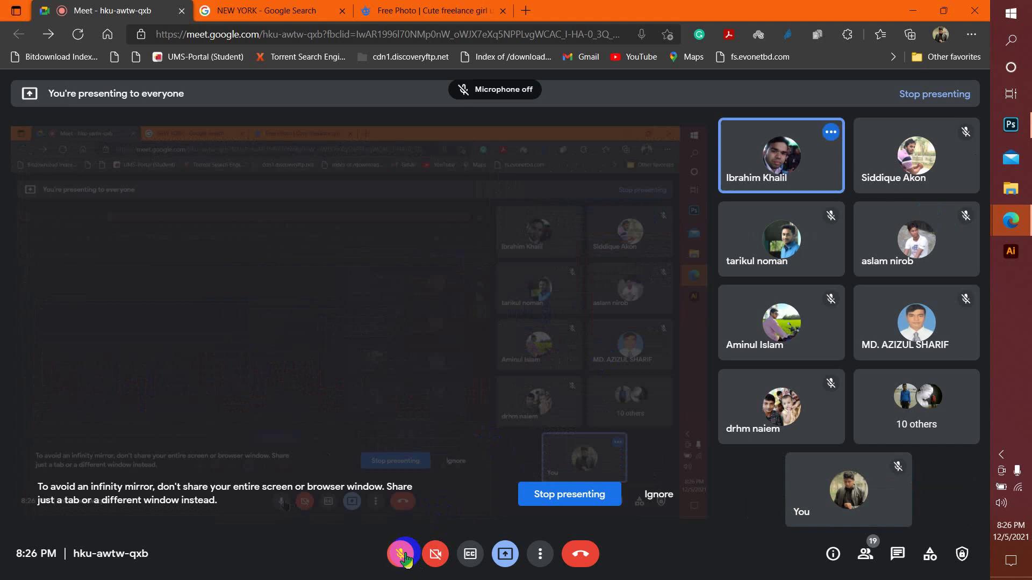
pyautogui.click(1013, 131)
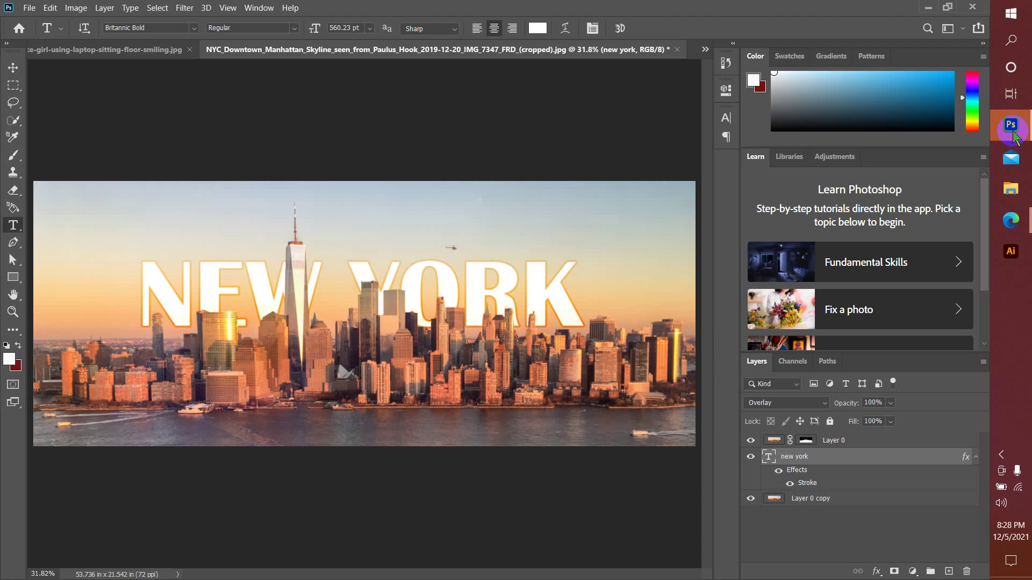
# Unmute the microphone in the Google Meet call, then return to the New York image in Photoshop
pyautogui.moveTo(1009, 225)
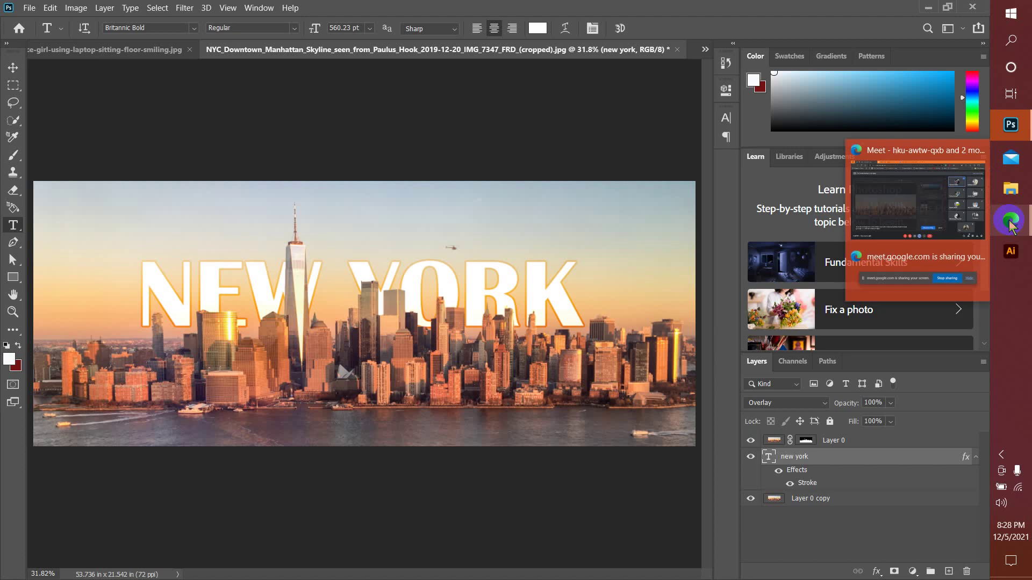
pyautogui.click(917, 198)
pyautogui.click(401, 557)
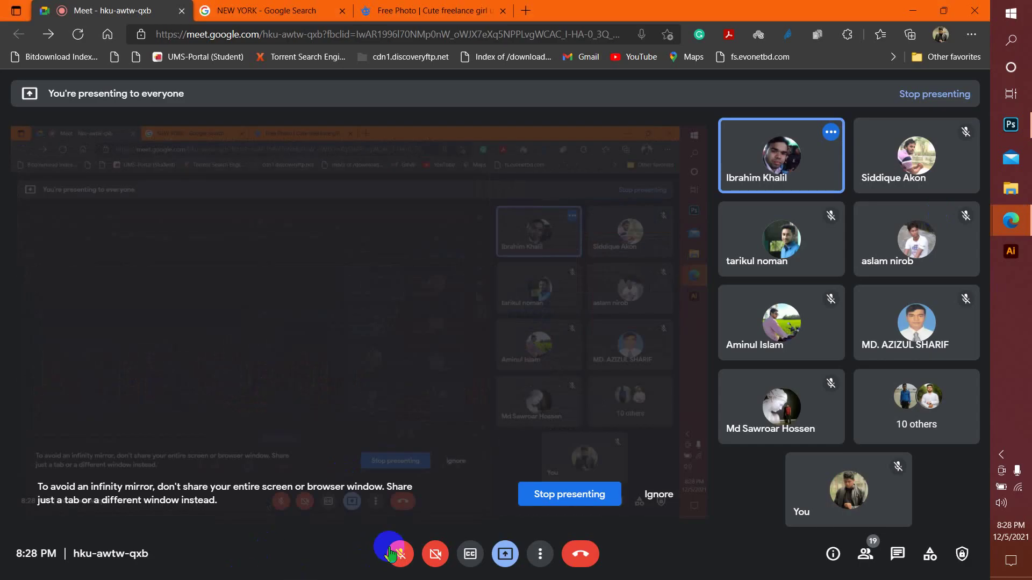
pyautogui.click(1016, 135)
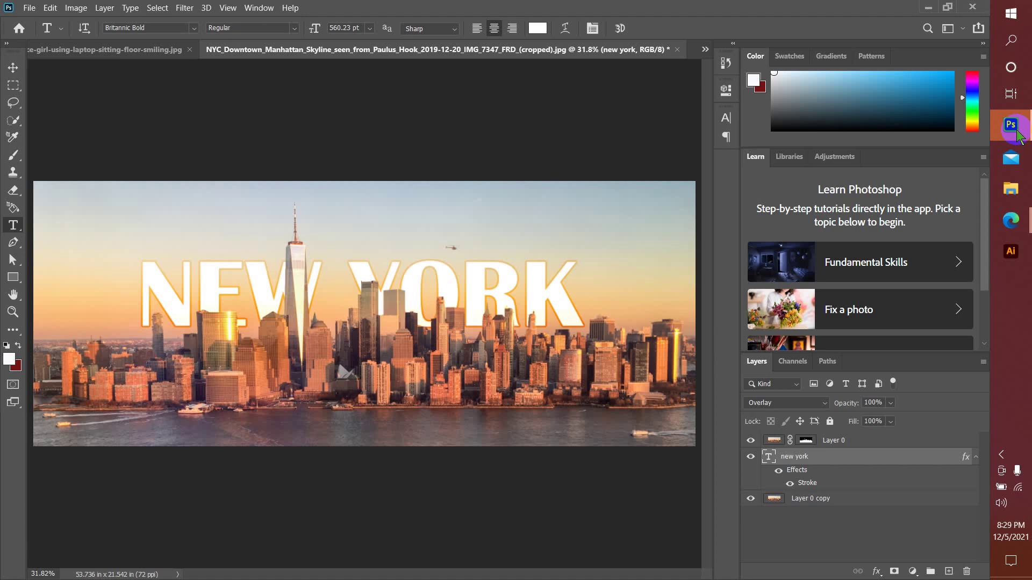
# Open the Attendance workbook from Graphics (F:) > STI Class > Rajapur 2030
pyautogui.click(1027, 187)
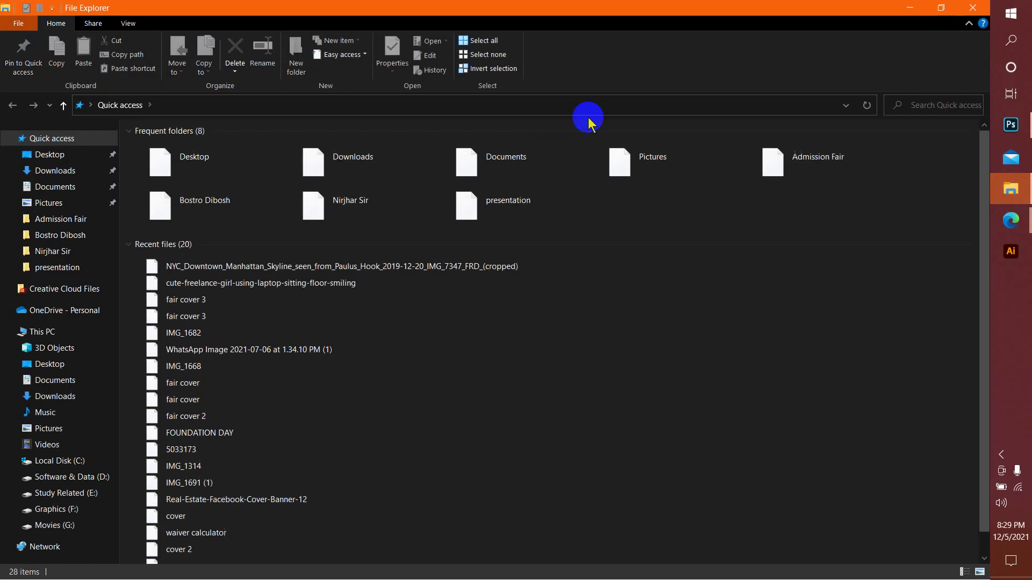
pyautogui.click(47, 333)
pyautogui.doubleClick(741, 267)
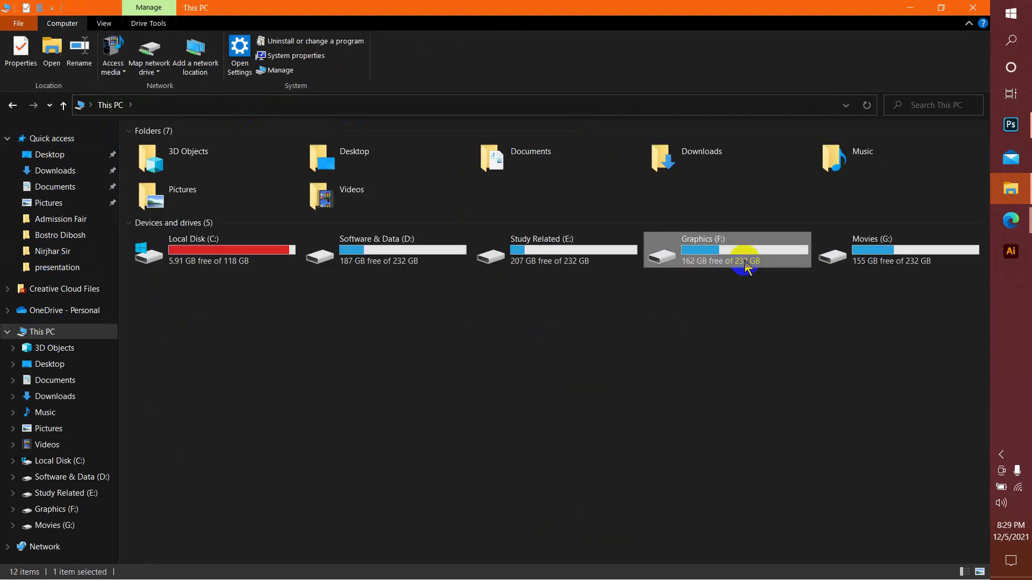
pyautogui.doubleClick(222, 236)
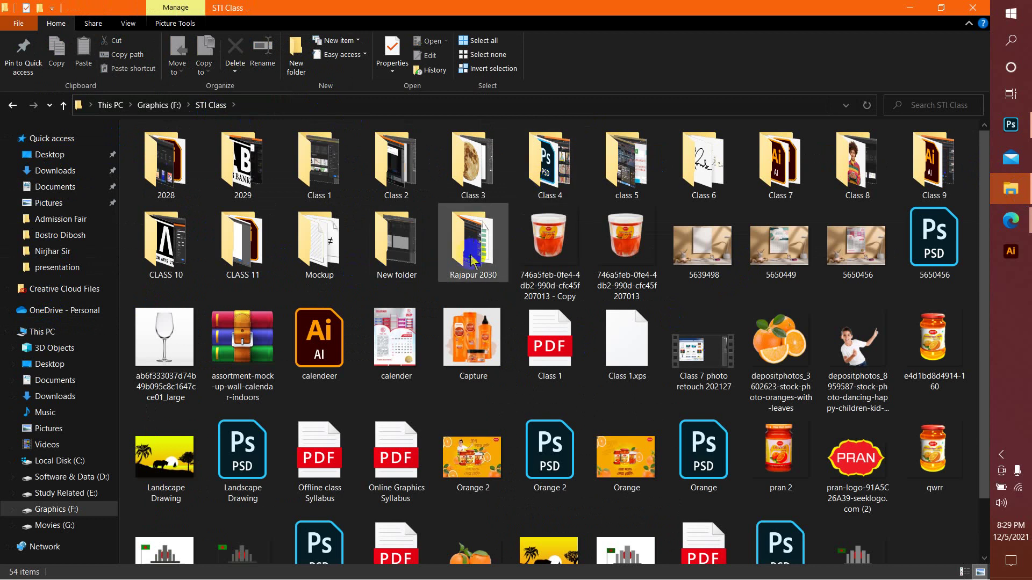
pyautogui.click(473, 242)
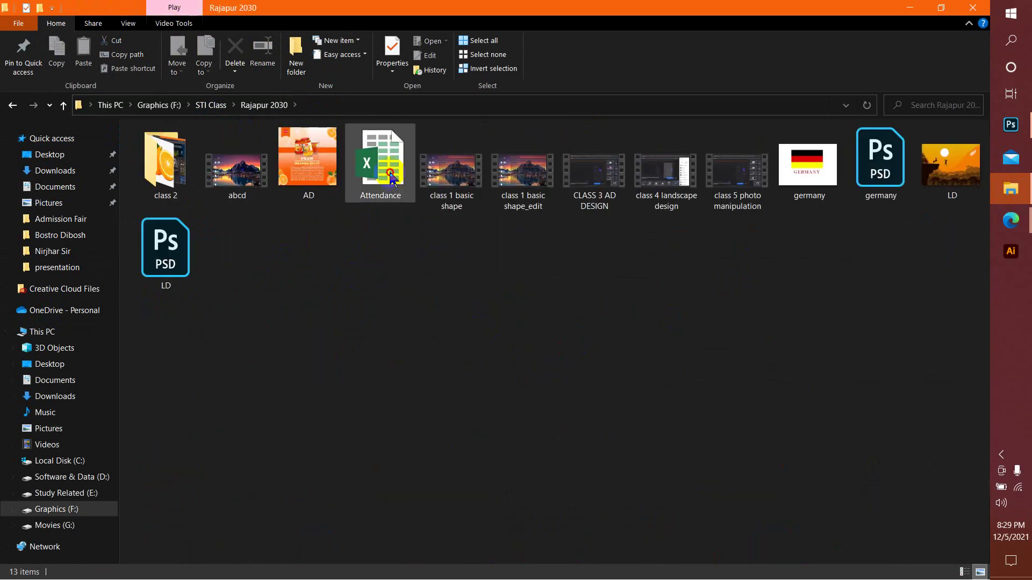
pyautogui.click(395, 179)
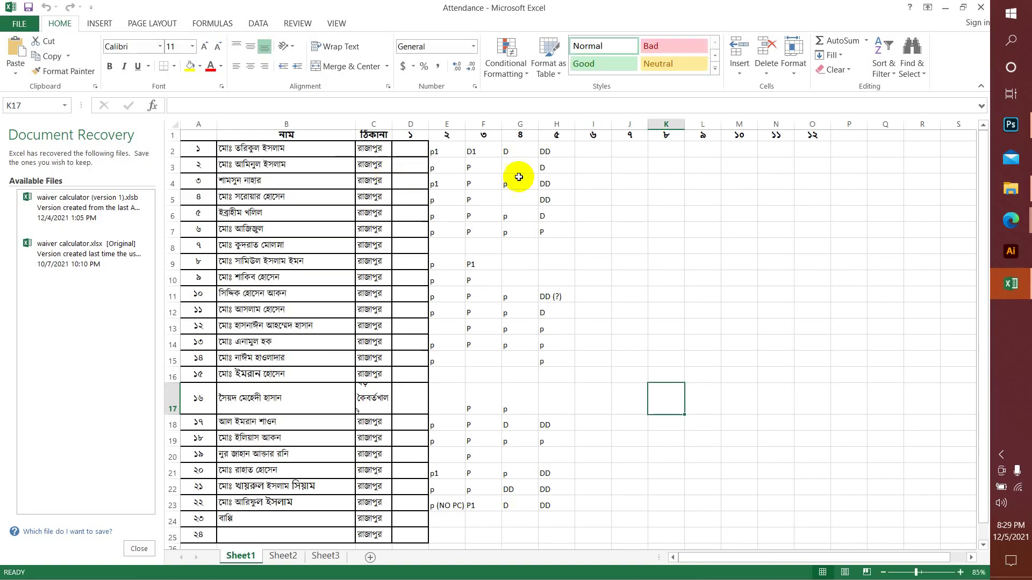
# Enter an uppercase D in cells I2 and I22 of the day-6 attendance column
pyautogui.click(599, 152)
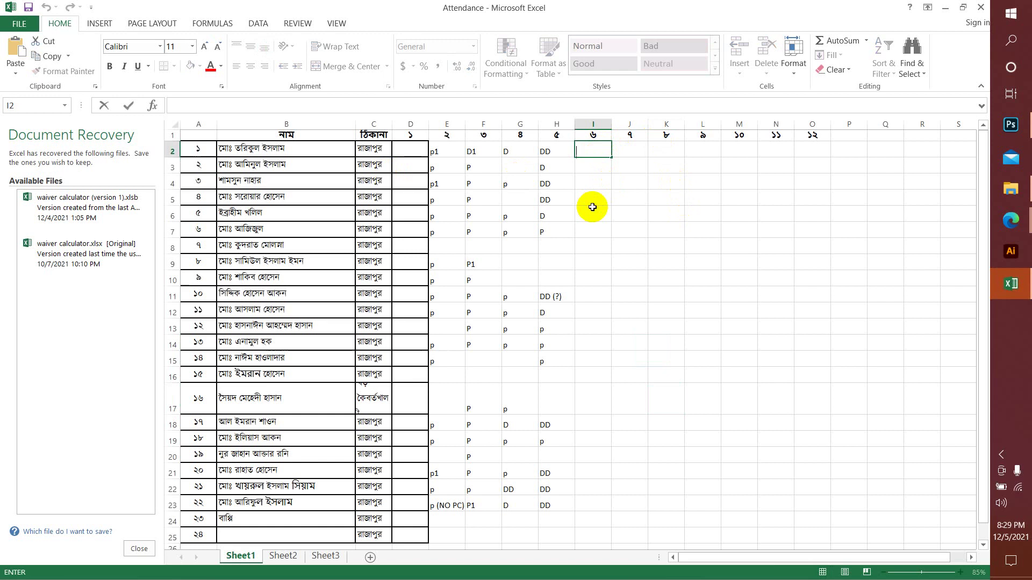
pyautogui.write('d')
pyautogui.press('BackSpace')
pyautogui.write('D')
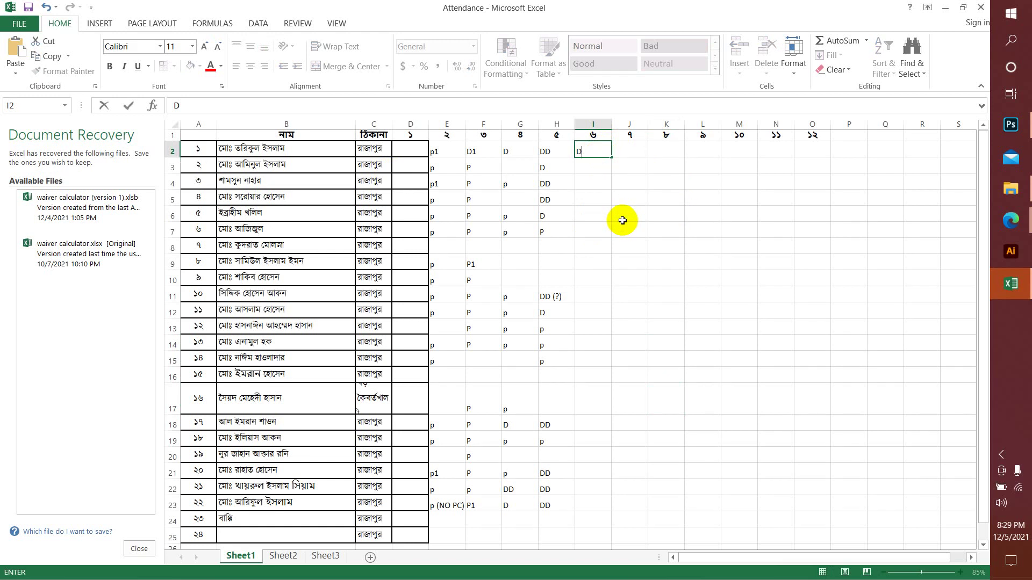
pyautogui.scroll(-1, 622, 221)
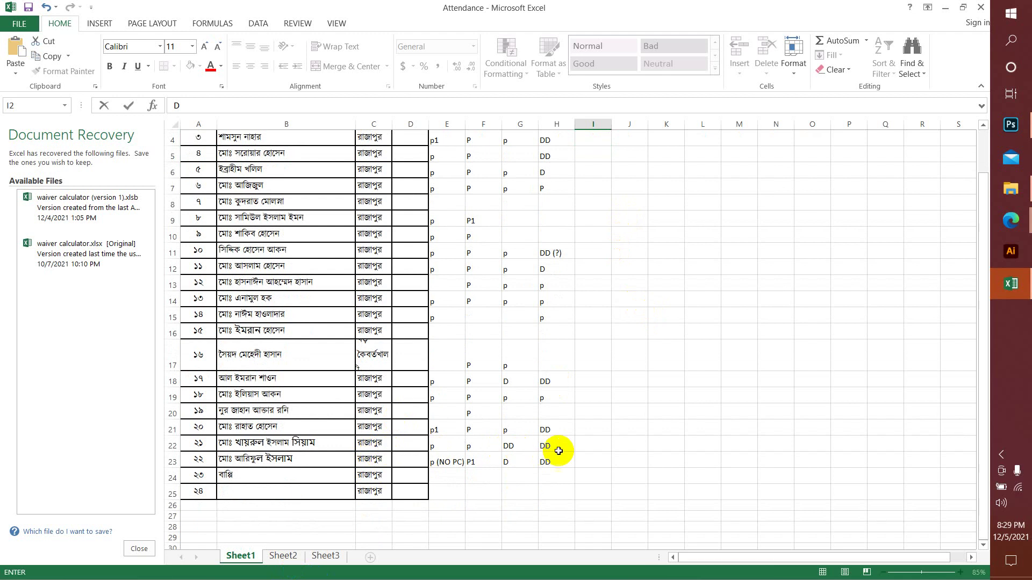
pyautogui.click(586, 444)
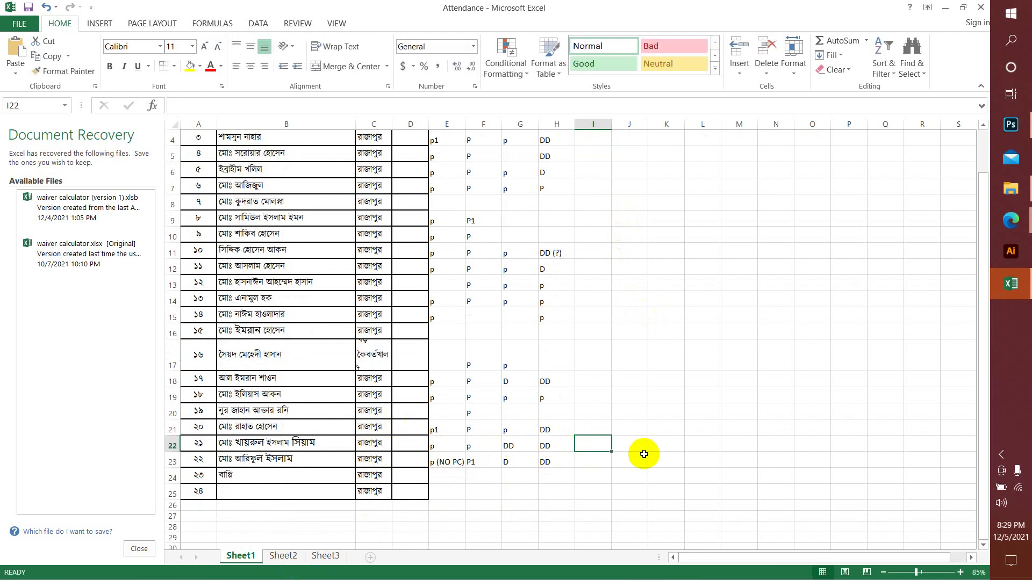
pyautogui.write('D')
pyautogui.click(644, 454)
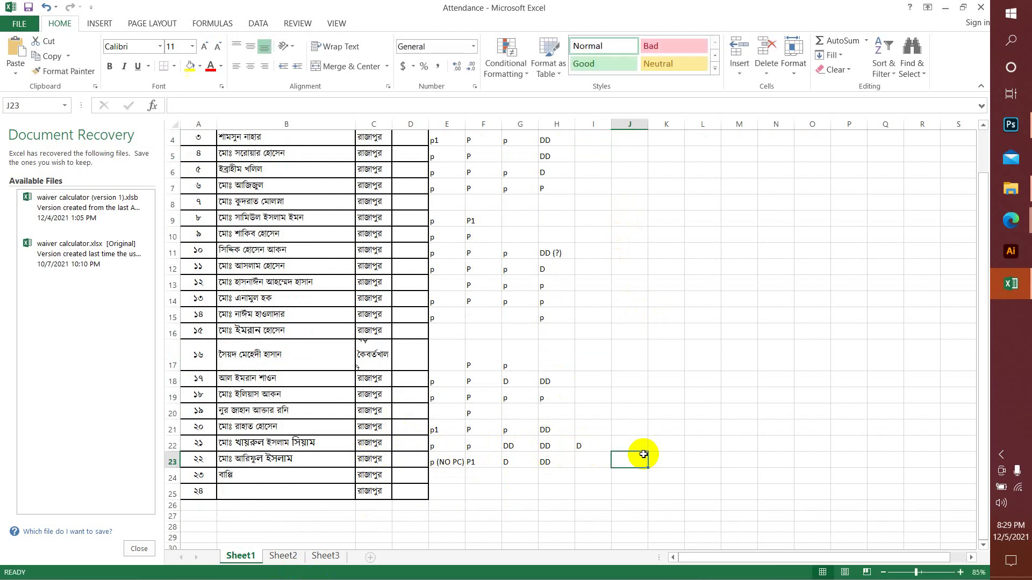
pyautogui.click(591, 445)
pyautogui.scroll(1, 647, 465)
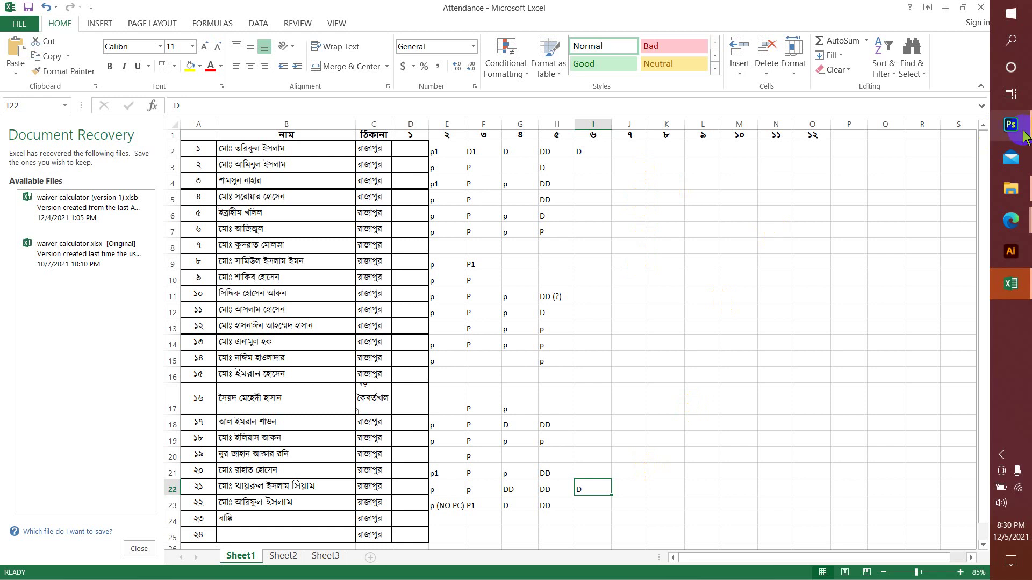
pyautogui.moveTo(1024, 130)
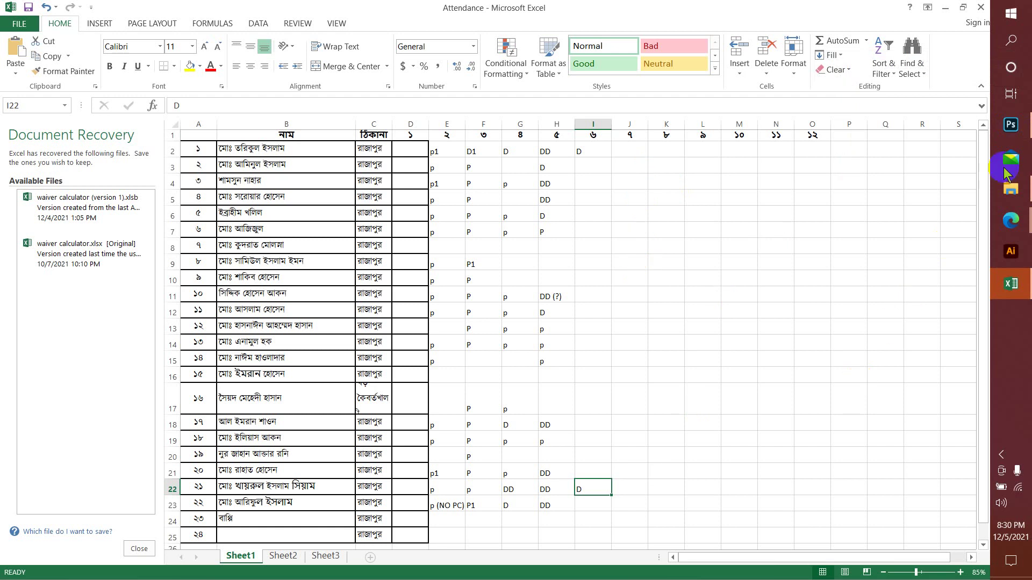
# Select the Move tool for the New York image, then return to the Attendance workbook
pyautogui.click(1020, 130)
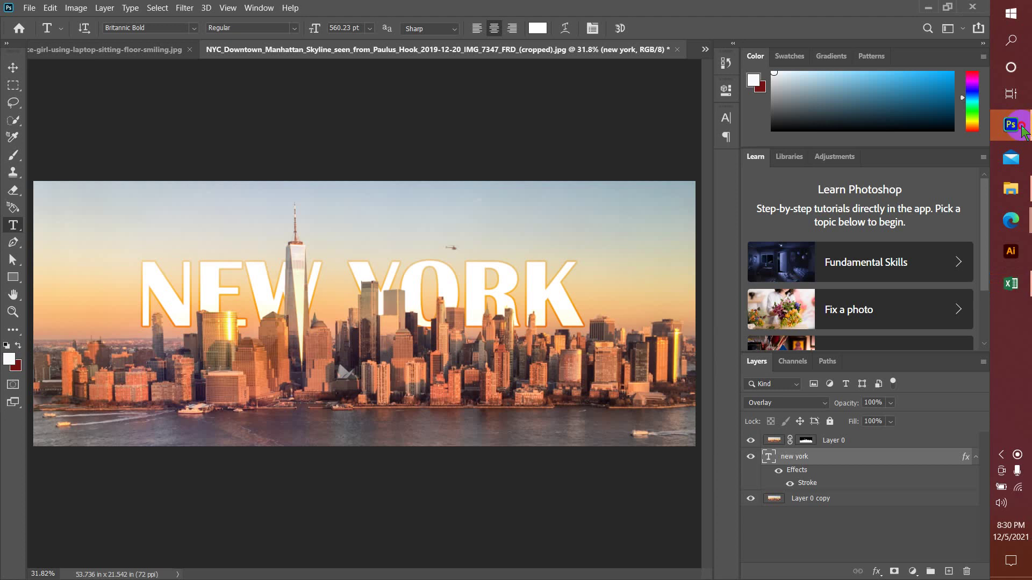
pyautogui.click(1021, 130)
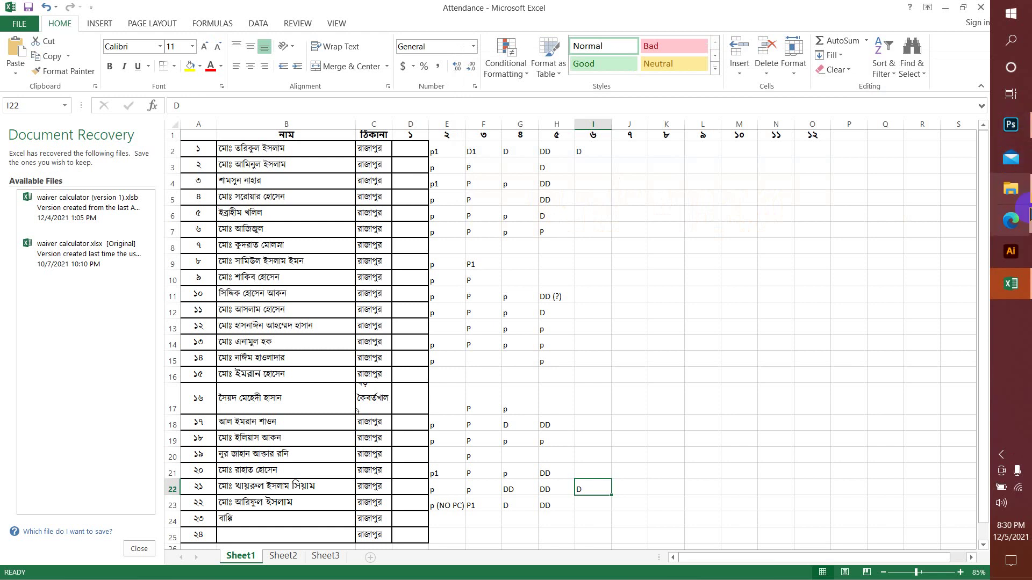
pyautogui.click(1026, 127)
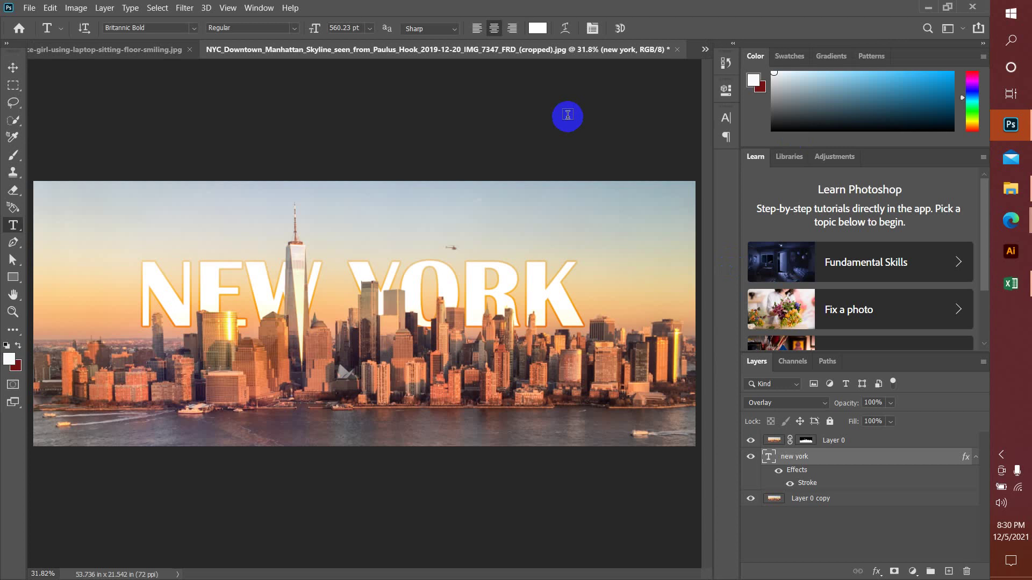
pyautogui.click(13, 67)
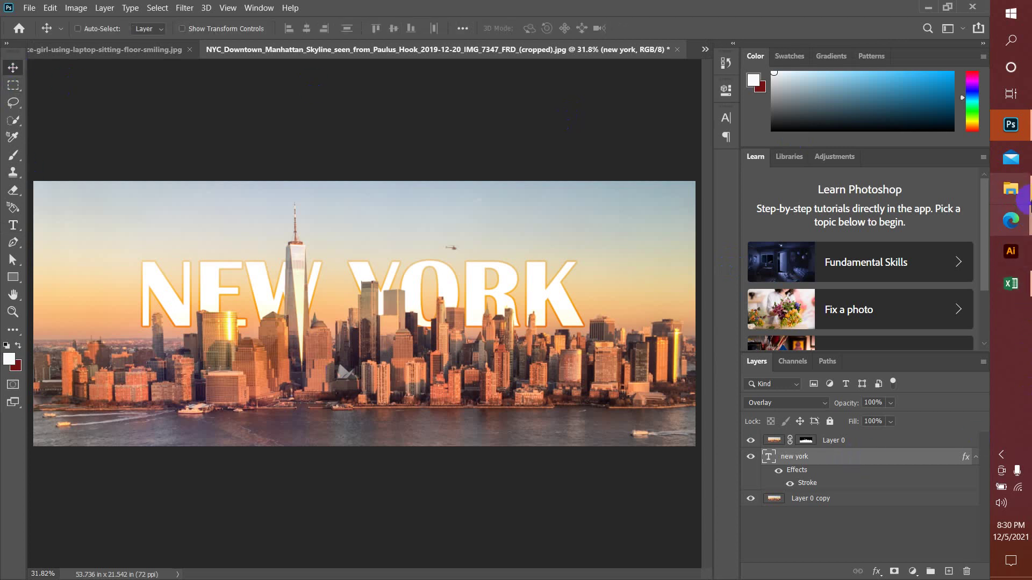
pyautogui.moveTo(1025, 197)
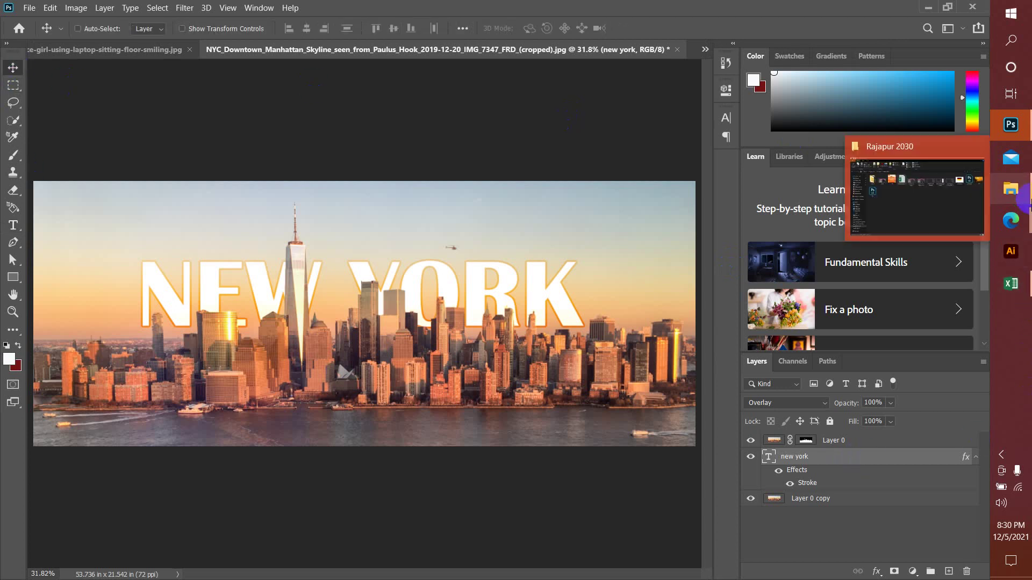
pyautogui.click(1011, 283)
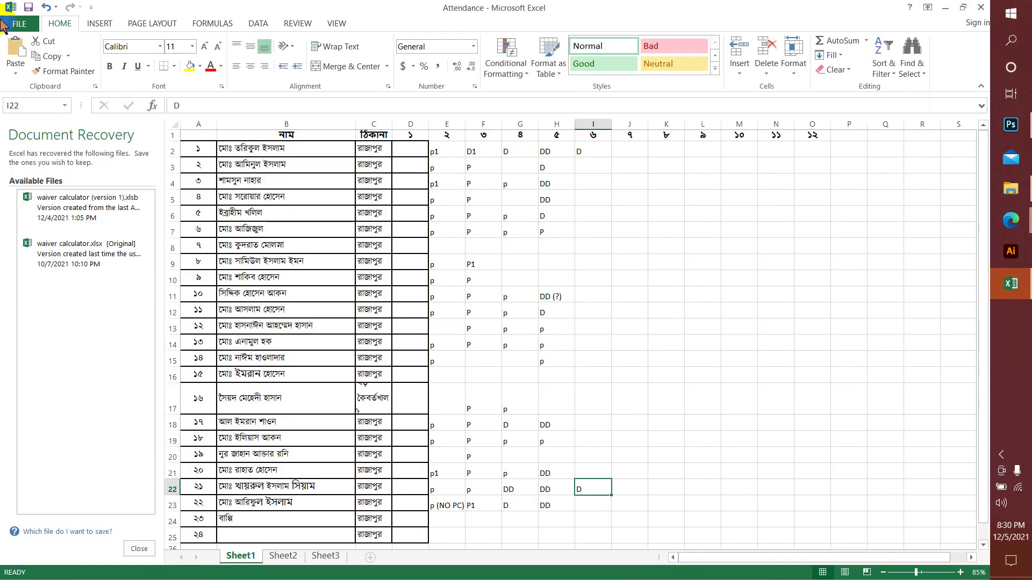
# Save the Attendance workbook through File > Save
pyautogui.click(20, 24)
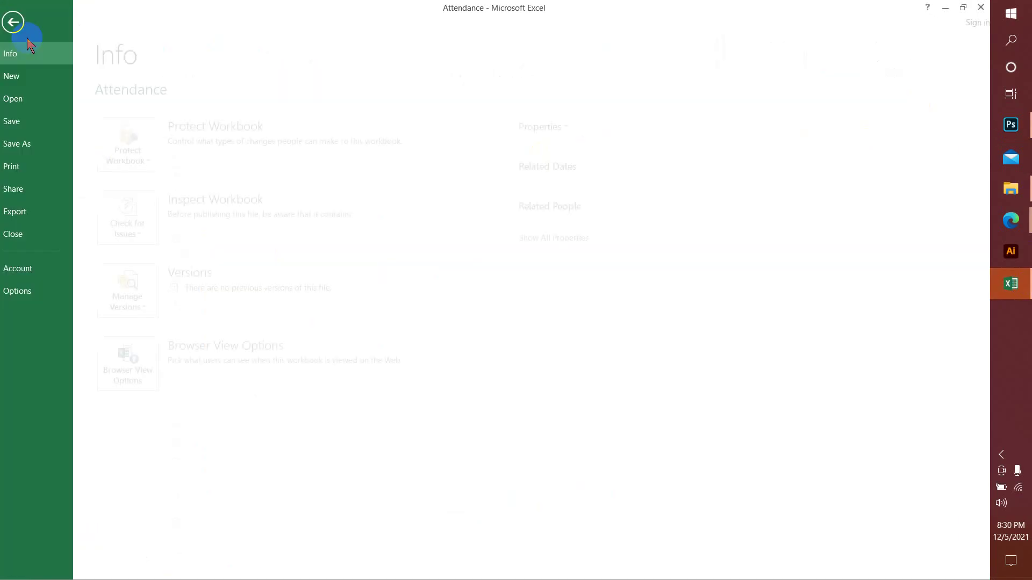
pyautogui.click(24, 122)
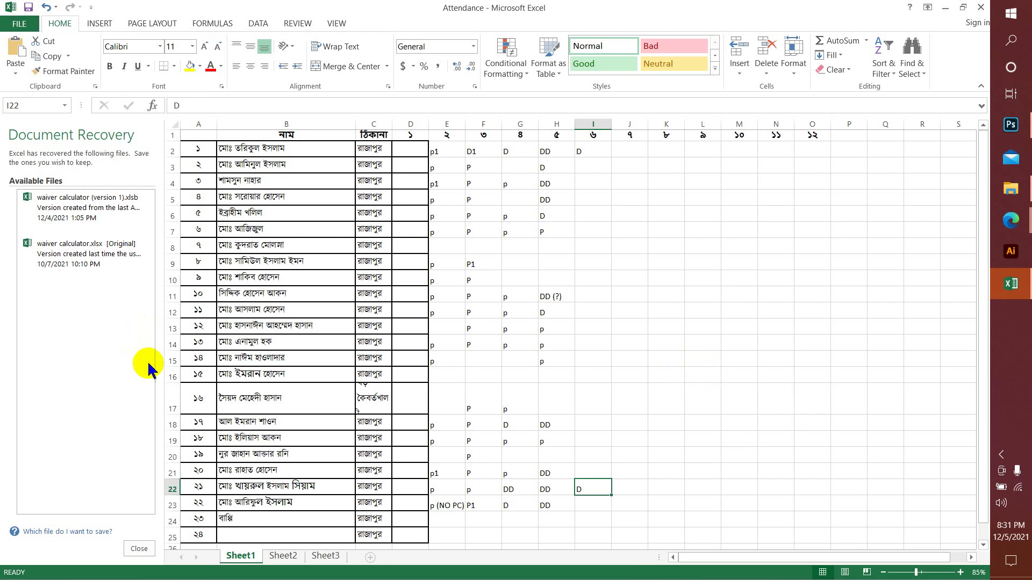
# Enter D in cells I11 and I13, then bring the Google Meet call forward
pyautogui.click(548, 298)
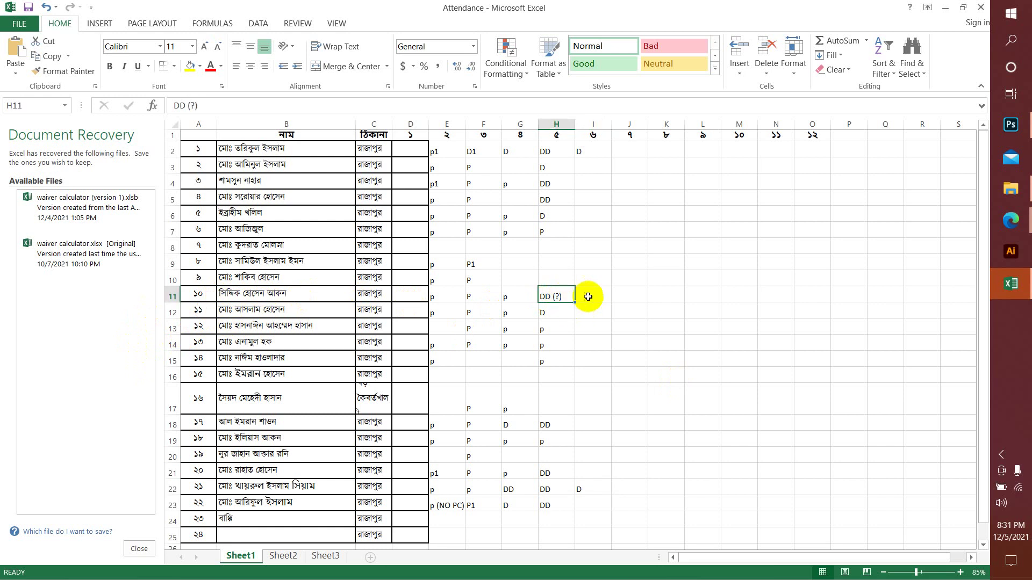
pyautogui.click(591, 295)
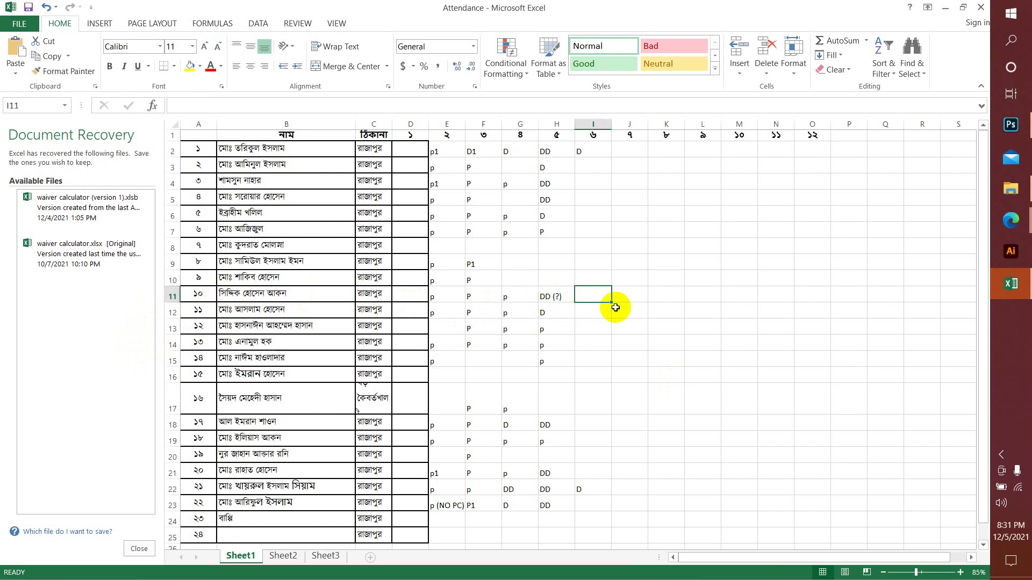
pyautogui.write('D')
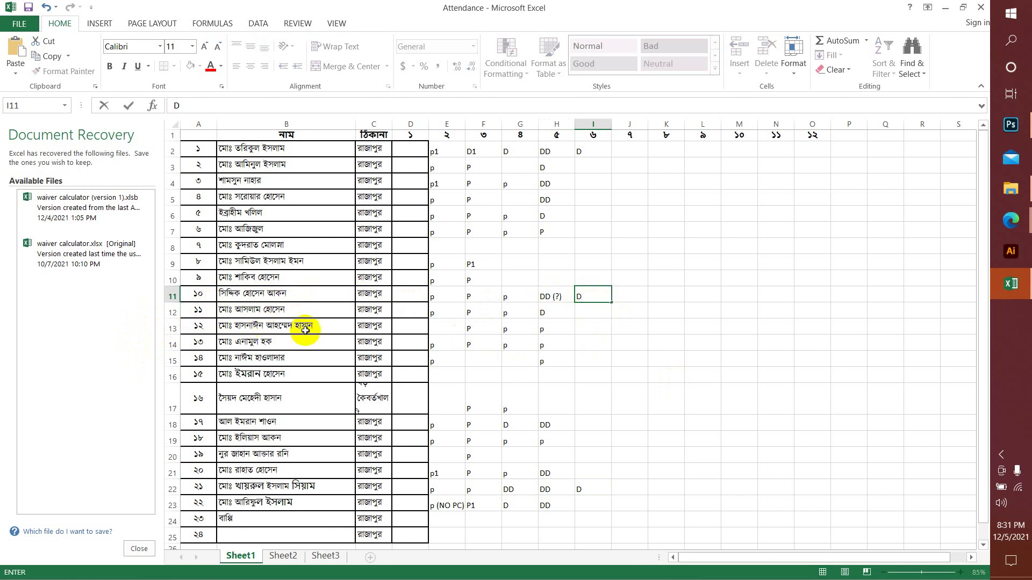
pyautogui.click(595, 328)
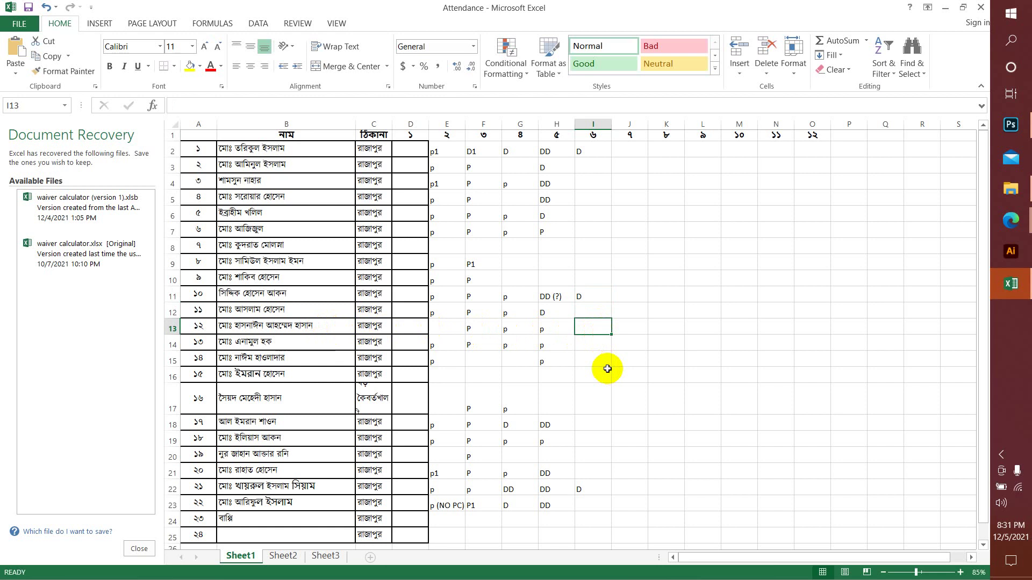
pyautogui.write('D')
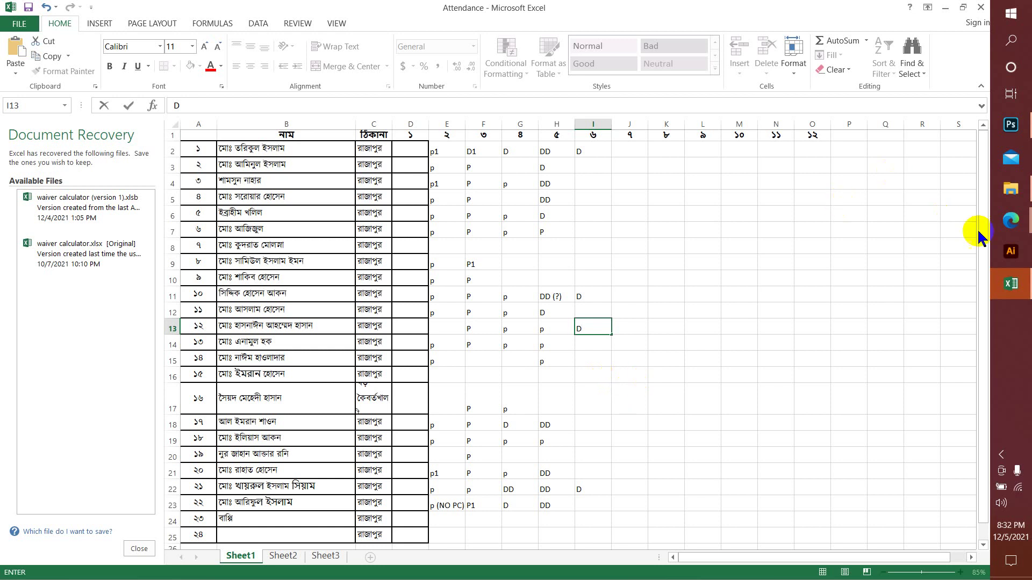
pyautogui.click(1011, 220)
pyautogui.click(930, 225)
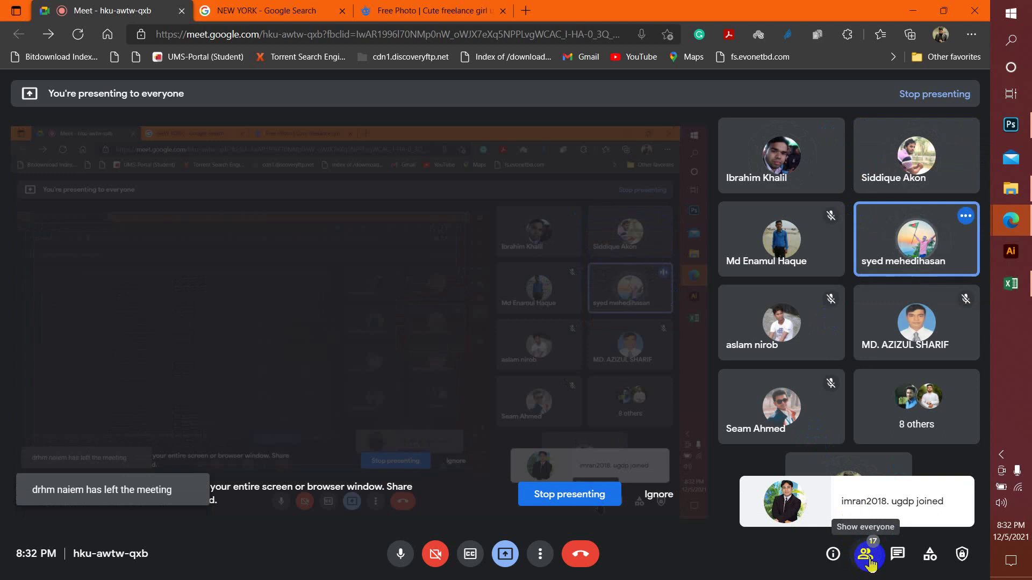
# Start saving the NEW YORK image in Photoshop, then dismiss the cloud-or-computer prompt
pyautogui.click(1011, 124)
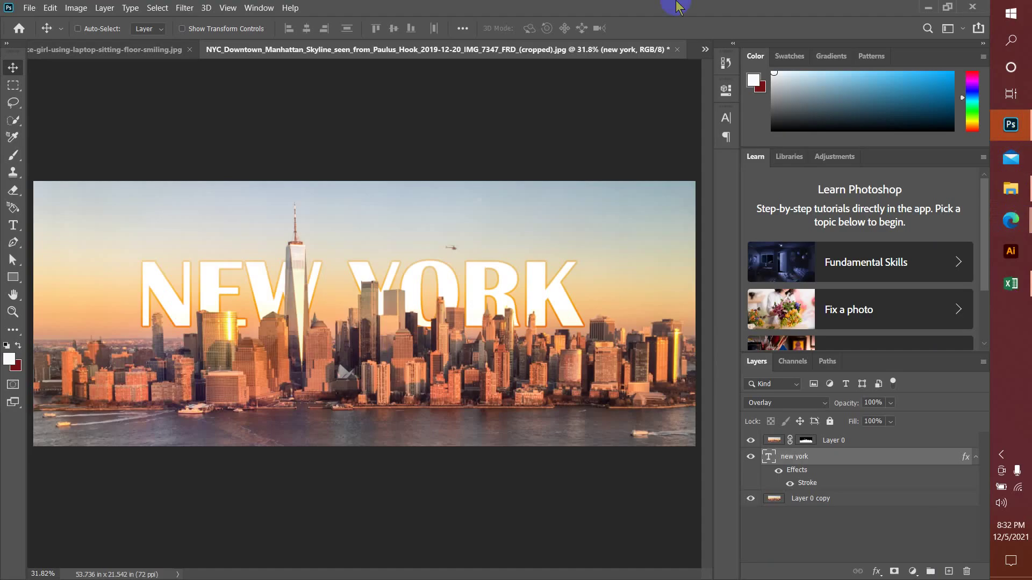
pyautogui.click(21, 8)
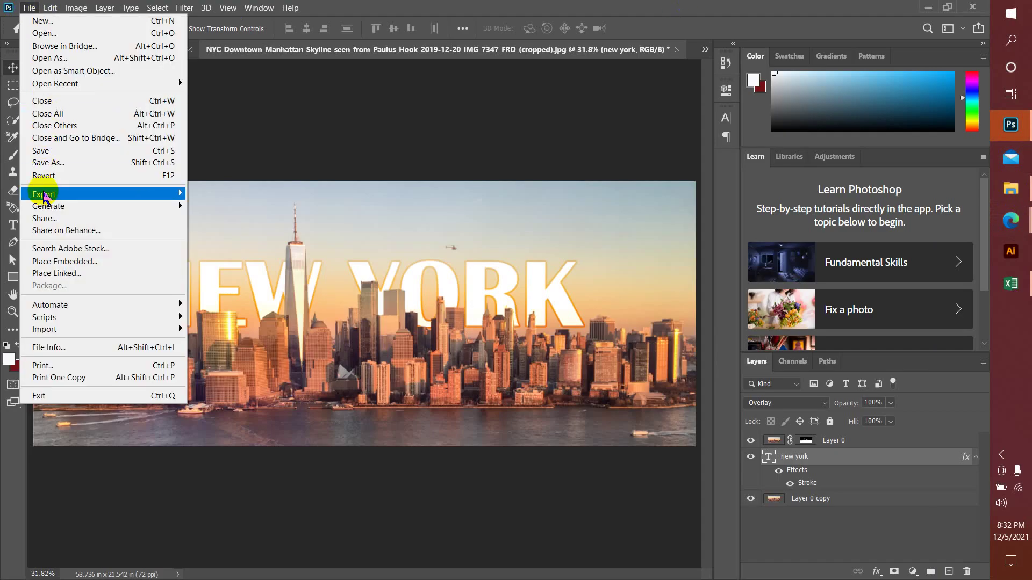
pyautogui.click(55, 153)
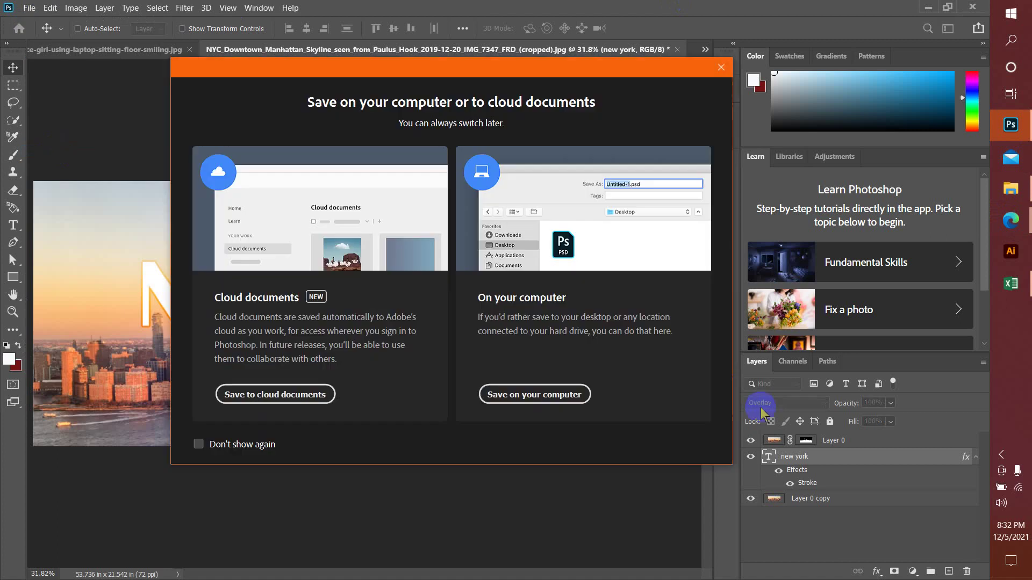
pyautogui.click(721, 67)
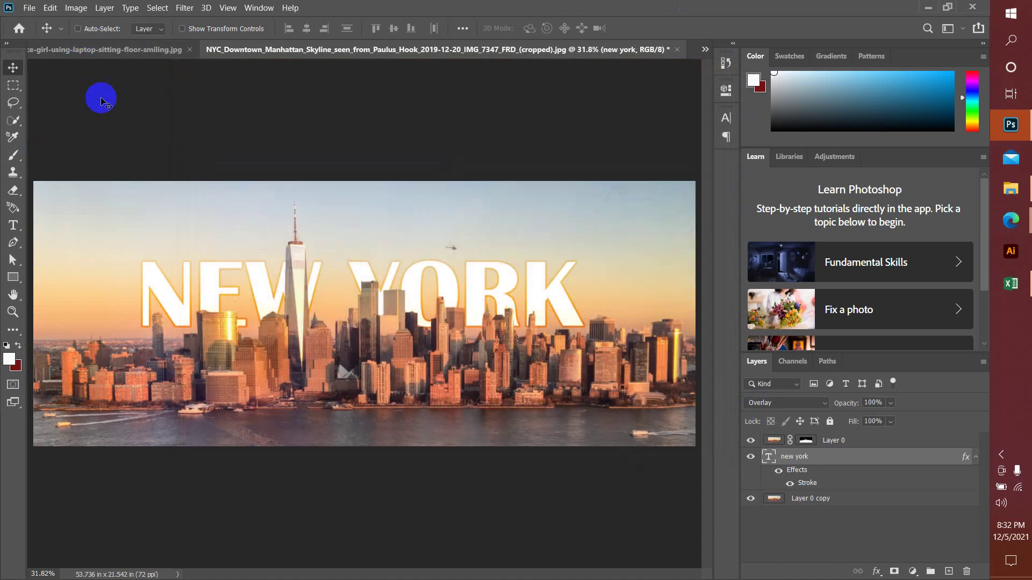
# Save the Attendance workbook in Excel through File > Save
pyautogui.click(1015, 278)
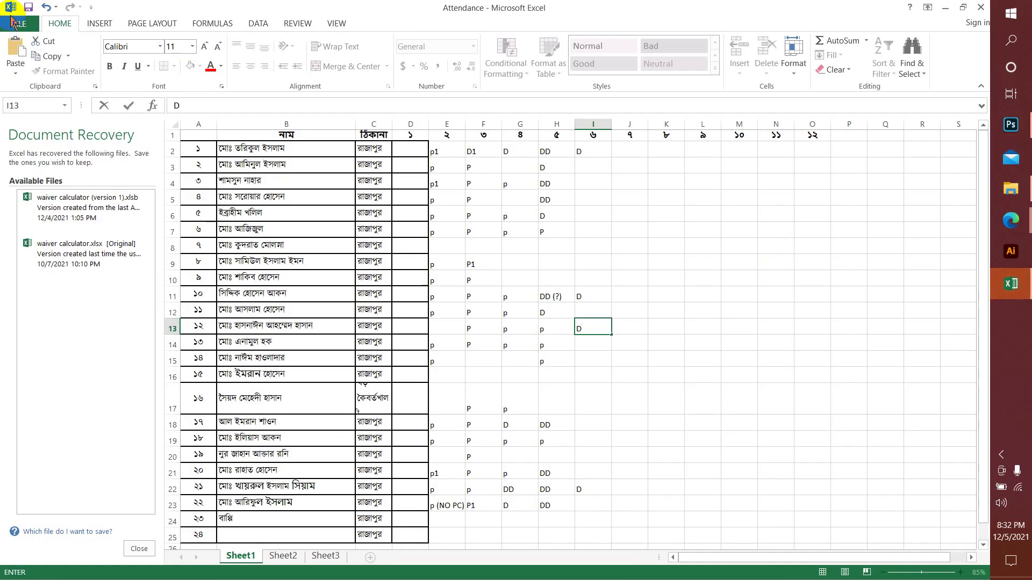
pyautogui.click(12, 10)
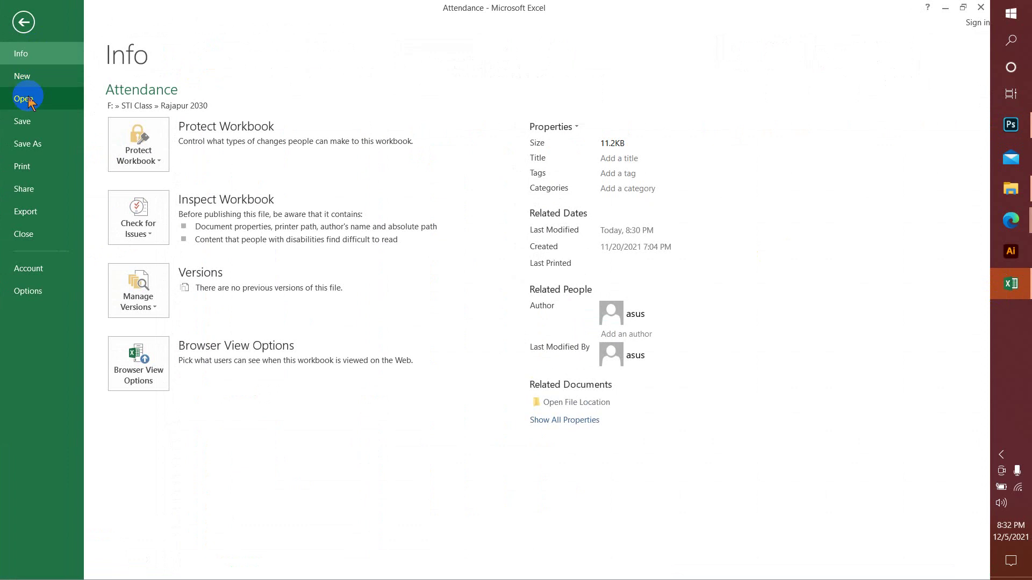
pyautogui.click(27, 124)
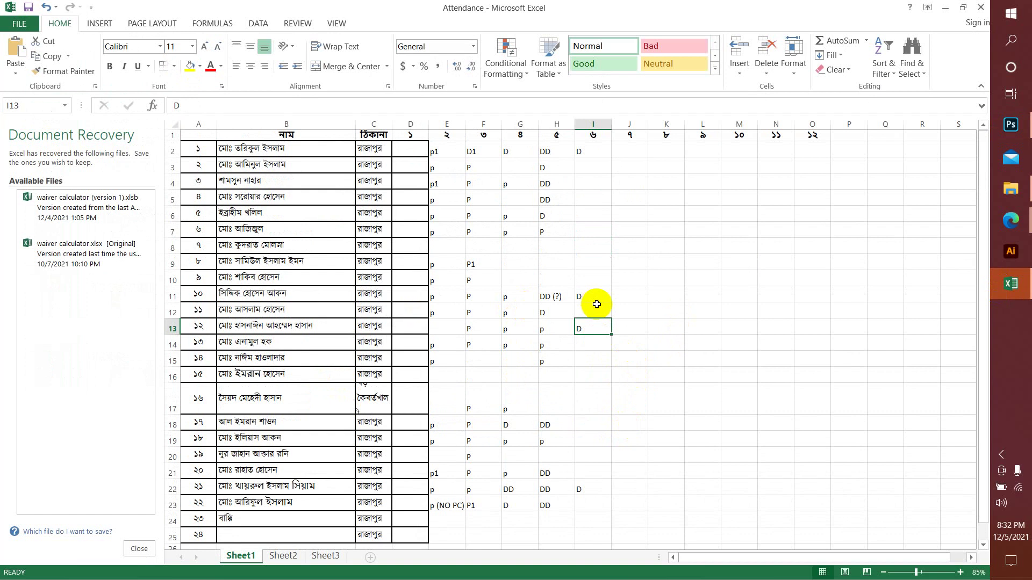
pyautogui.click(656, 441)
pyautogui.click(1017, 226)
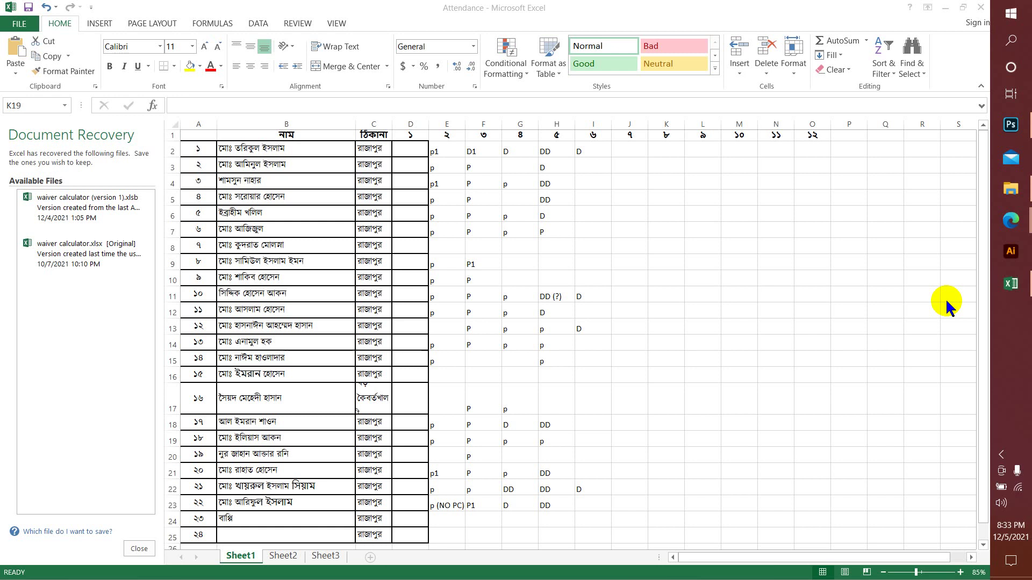
pyautogui.moveTo(1024, 128)
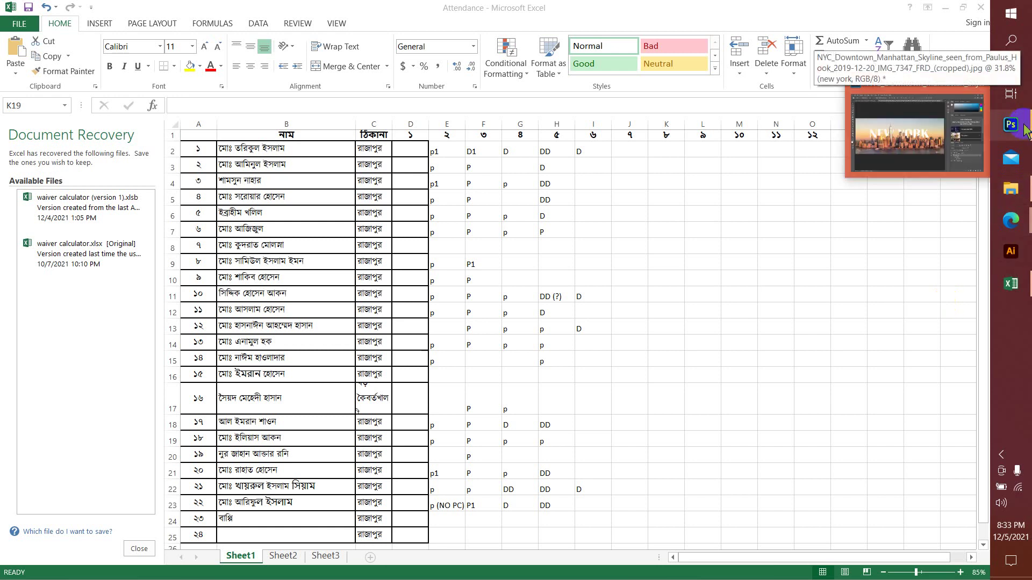
# Scroll through the attendance rows in Sheet1, then switch back to Photoshop
pyautogui.scroll(-4, 576, 335)
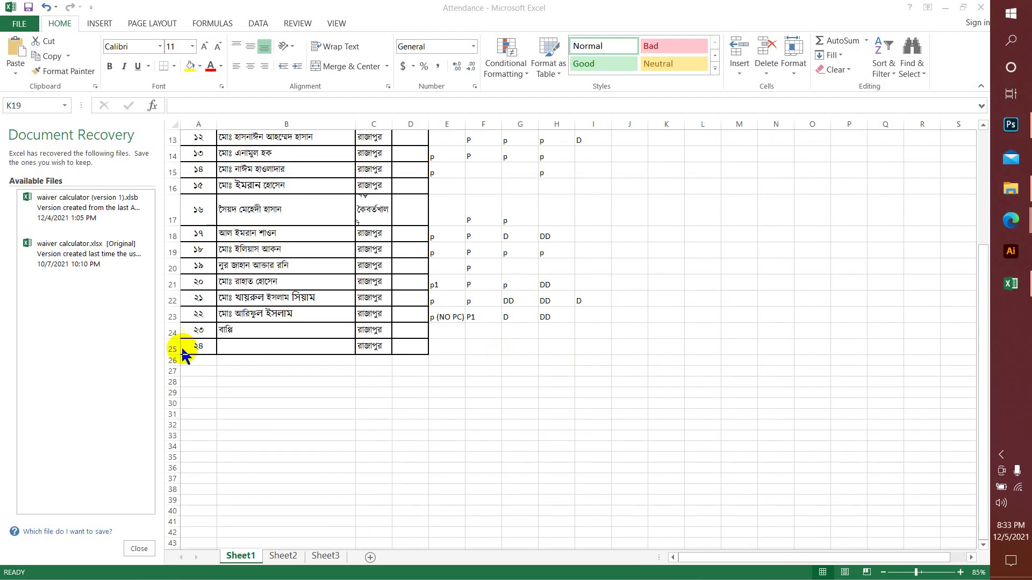
pyautogui.scroll(1, 519, 365)
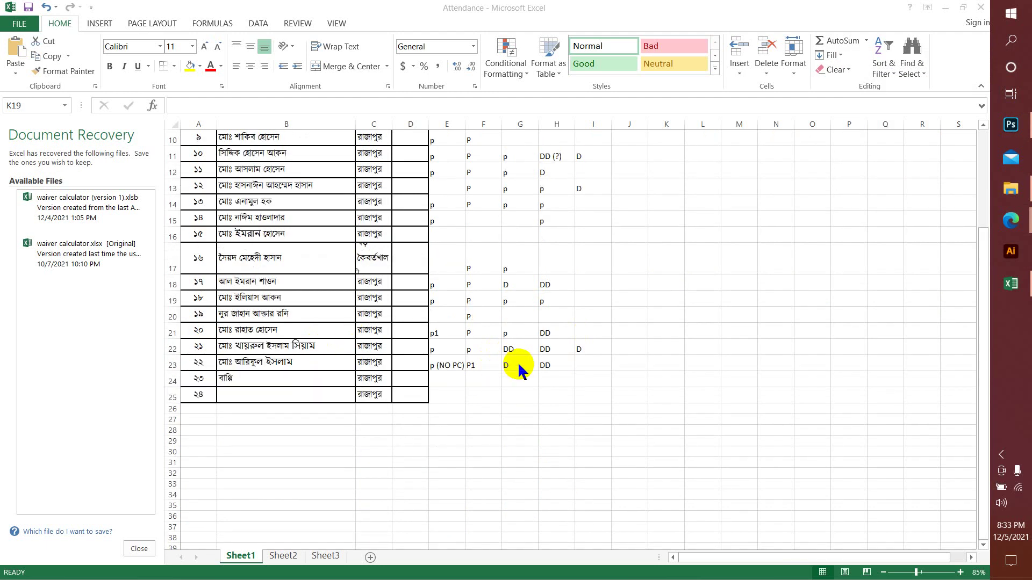
pyautogui.scroll(1, 519, 366)
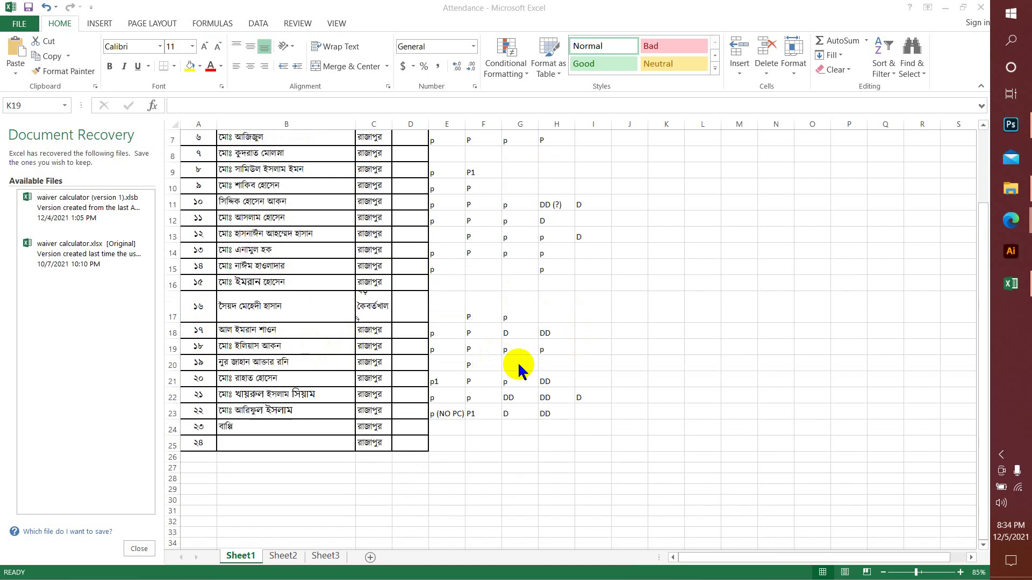
pyautogui.scroll(1, 519, 365)
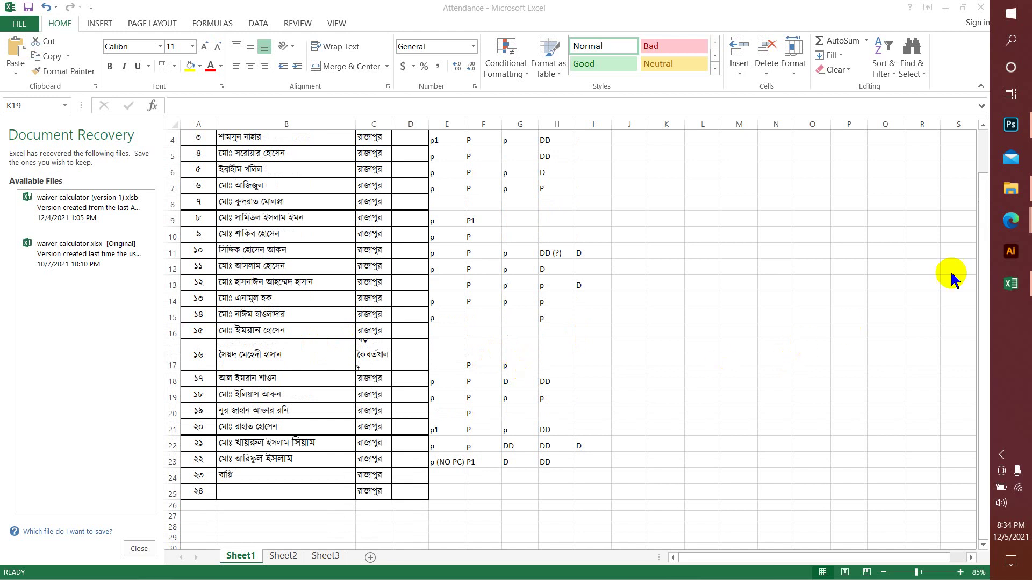
pyautogui.moveTo(1011, 232)
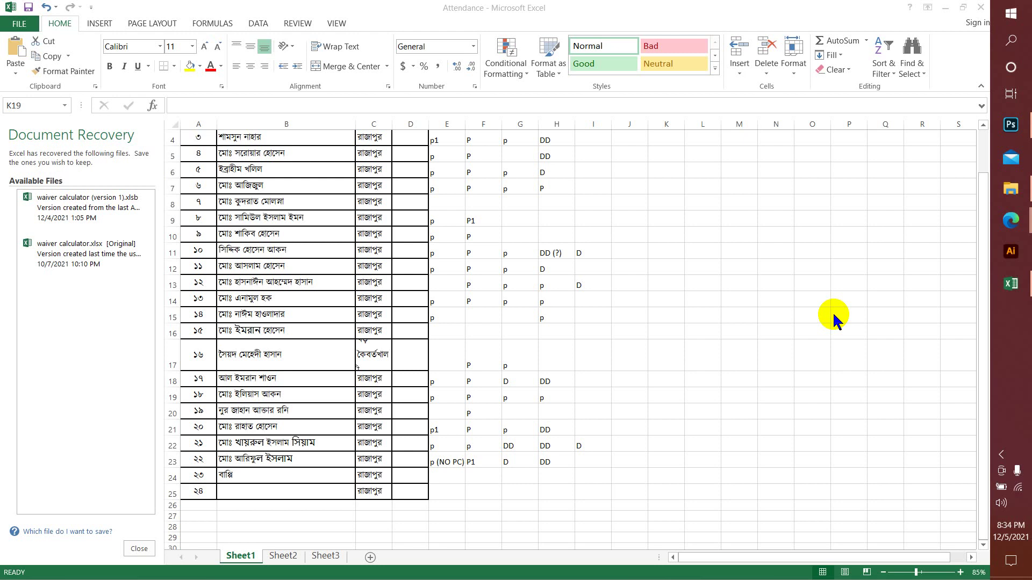
pyautogui.click(1003, 456)
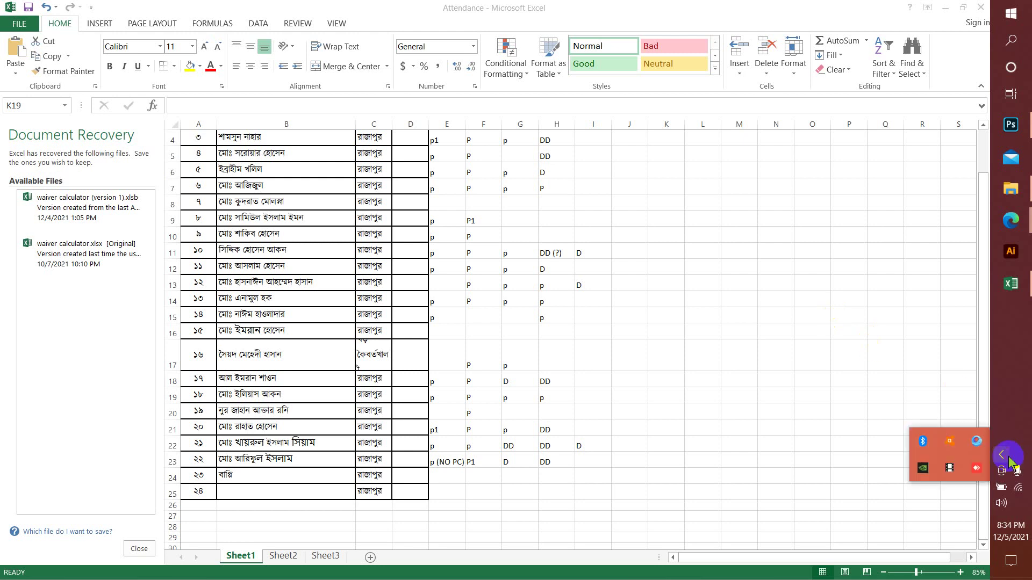
pyautogui.click(1026, 141)
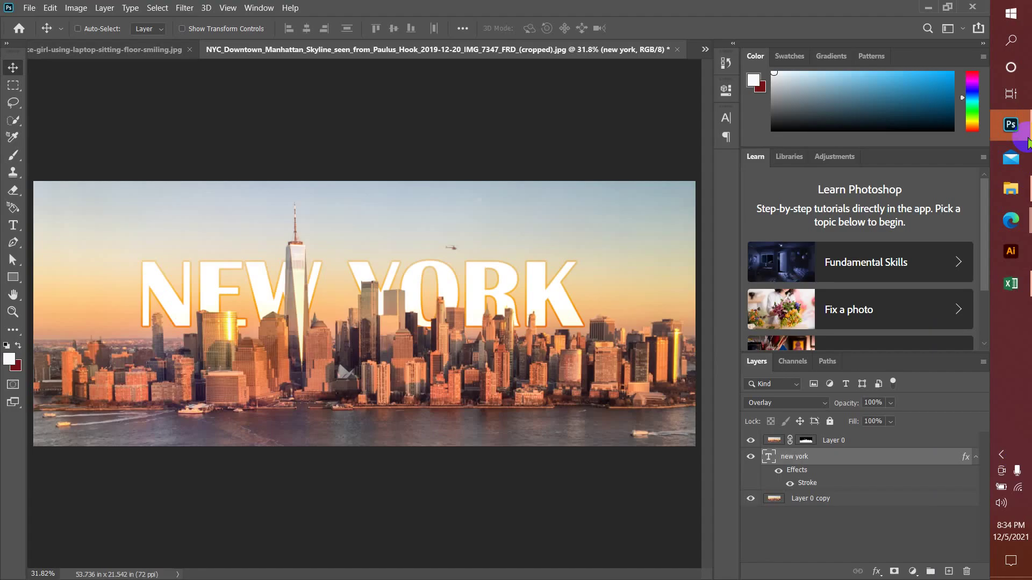
# Delete the IT IS ALL ABOUT, Layer 0 and ST YLE layers from the freelance girl photo
pyautogui.click(143, 50)
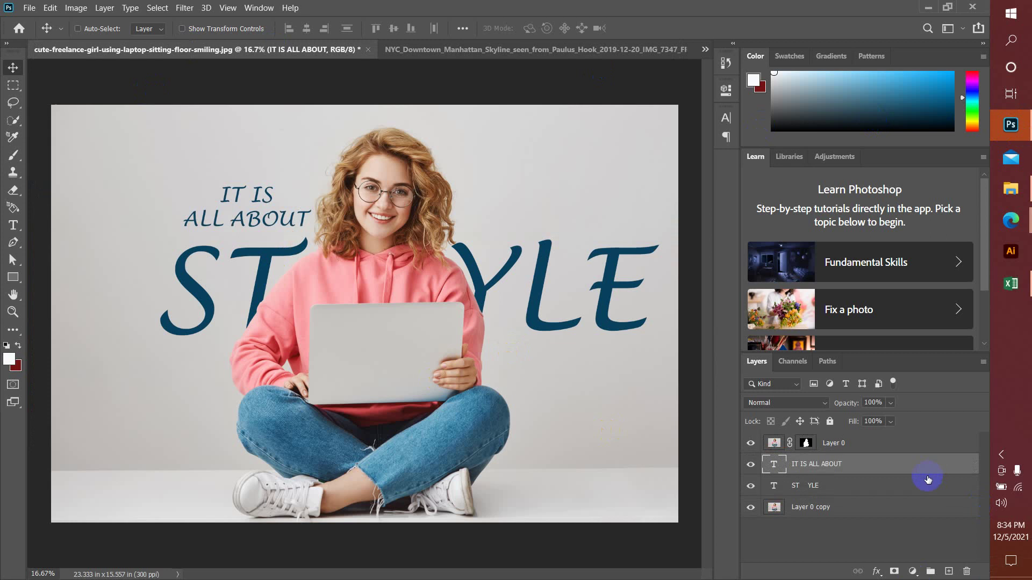
pyautogui.moveTo(884, 466); pyautogui.dragTo(963, 568)
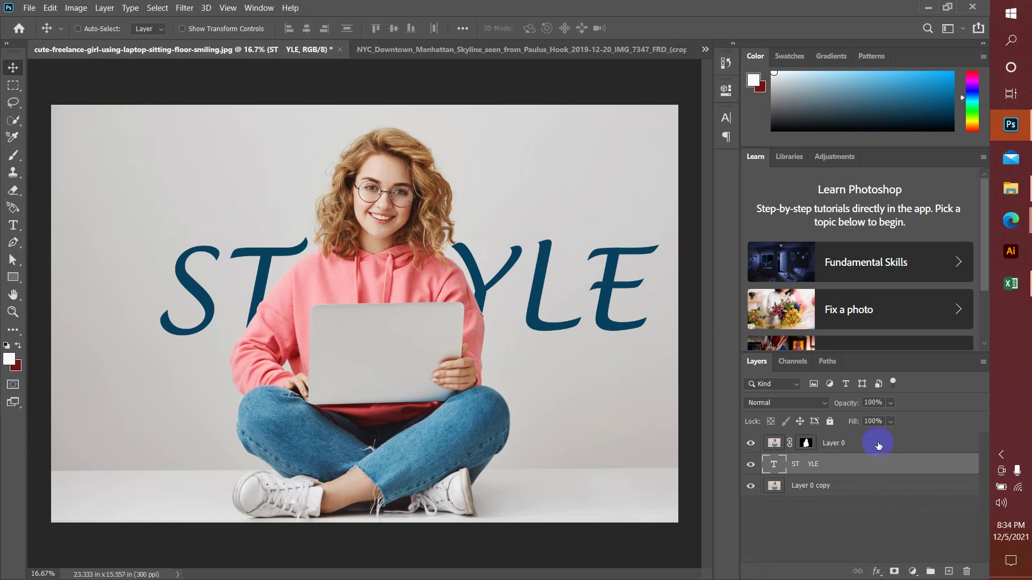
pyautogui.moveTo(880, 446); pyautogui.dragTo(960, 574)
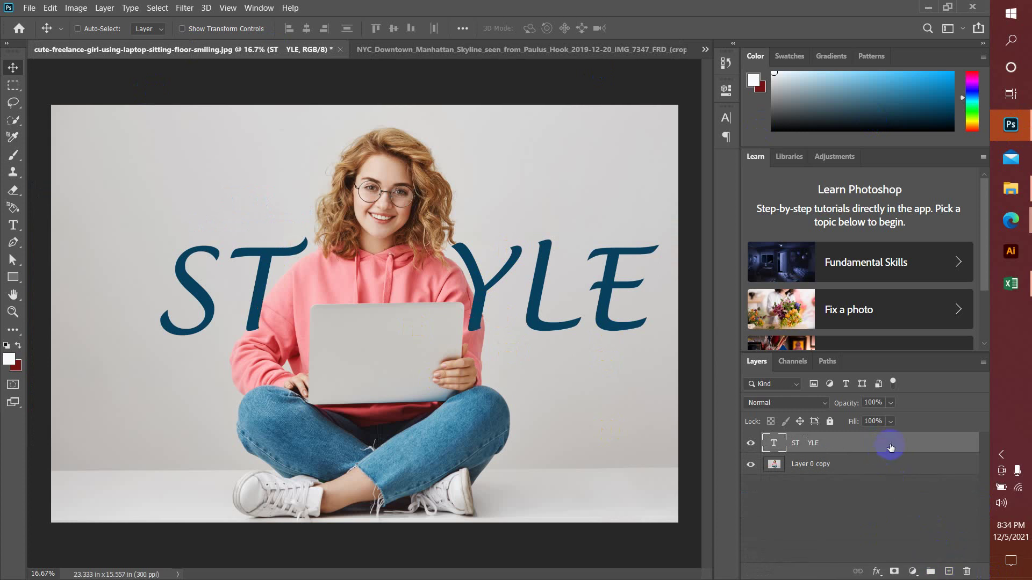
pyautogui.moveTo(889, 449); pyautogui.dragTo(967, 570)
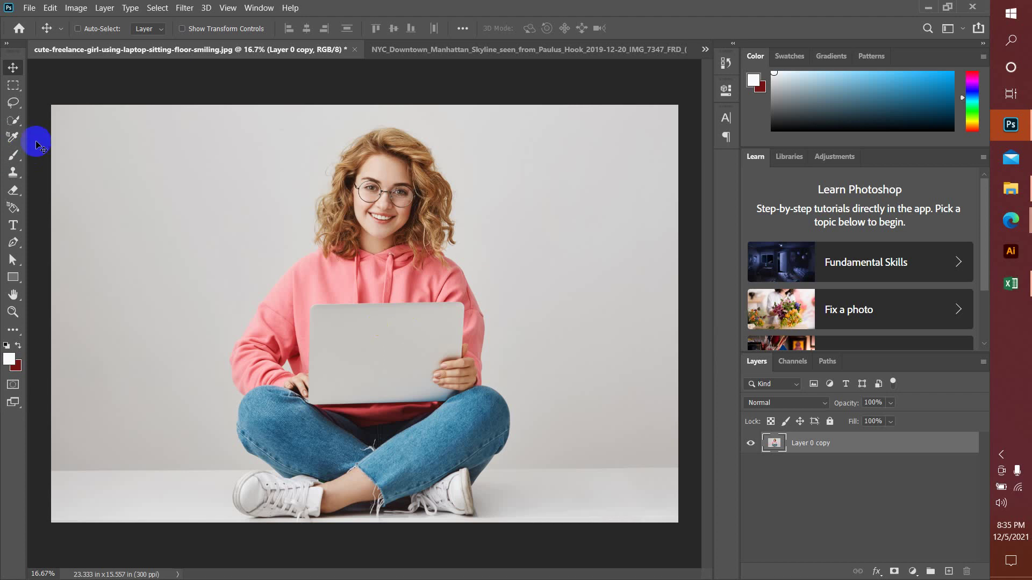
# Paint a Quick Selection over the girl with an enlarged brush in Add to selection mode
pyautogui.click(13, 121)
pyautogui.click(341, 173)
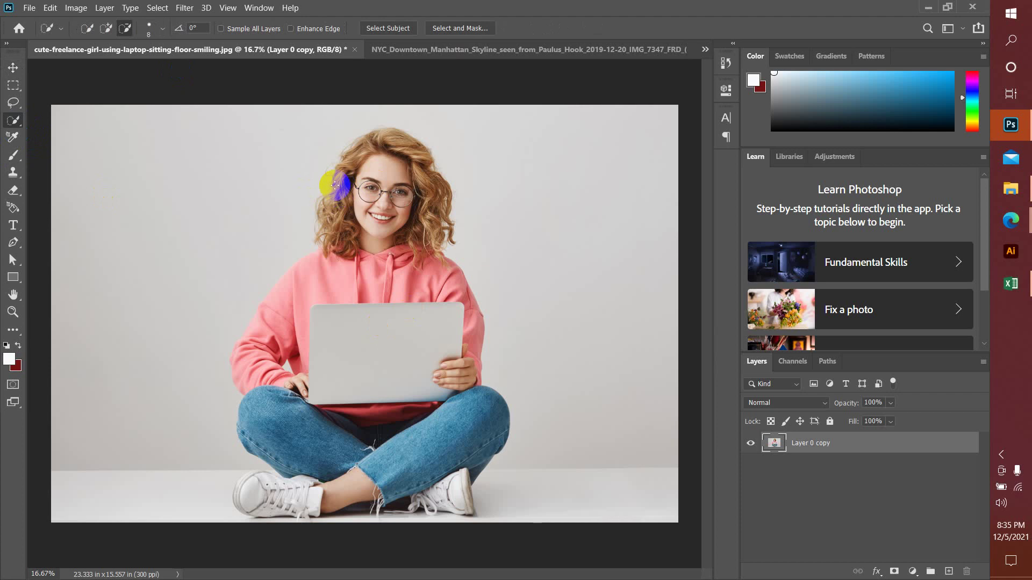
pyautogui.click(367, 191)
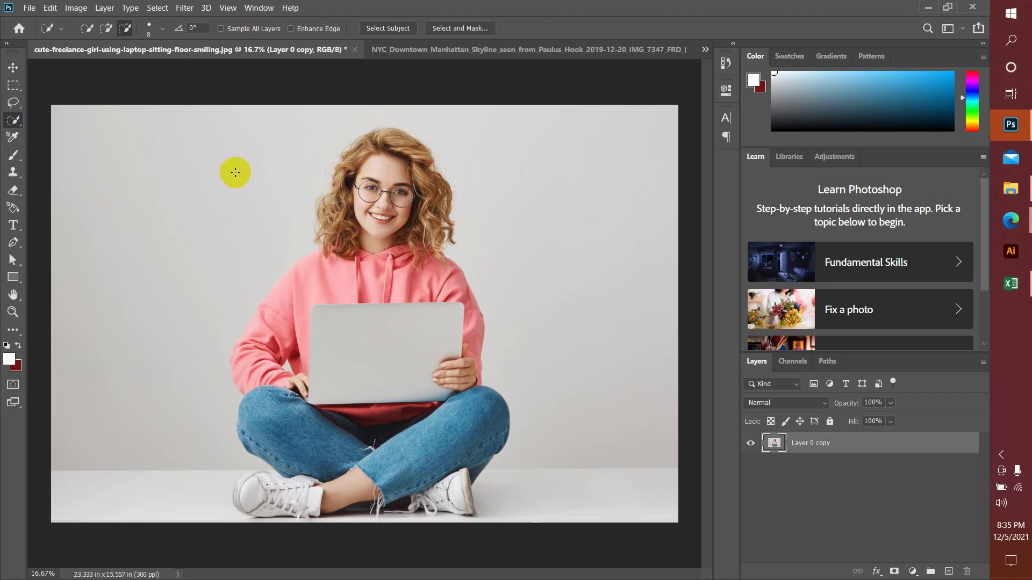
pyautogui.press(']')
pyautogui.press(']')
pyautogui.press(']')
pyautogui.press(']')
pyautogui.press(']')
pyautogui.press(']')
pyautogui.press(']')
pyautogui.press(']')
pyautogui.press(']')
pyautogui.press(']')
pyautogui.press(']')
pyautogui.press(']')
pyautogui.press(']')
pyautogui.press(']')
pyautogui.press(']')
pyautogui.press(']')
pyautogui.press(']')
pyautogui.press(']')
pyautogui.click(106, 28)
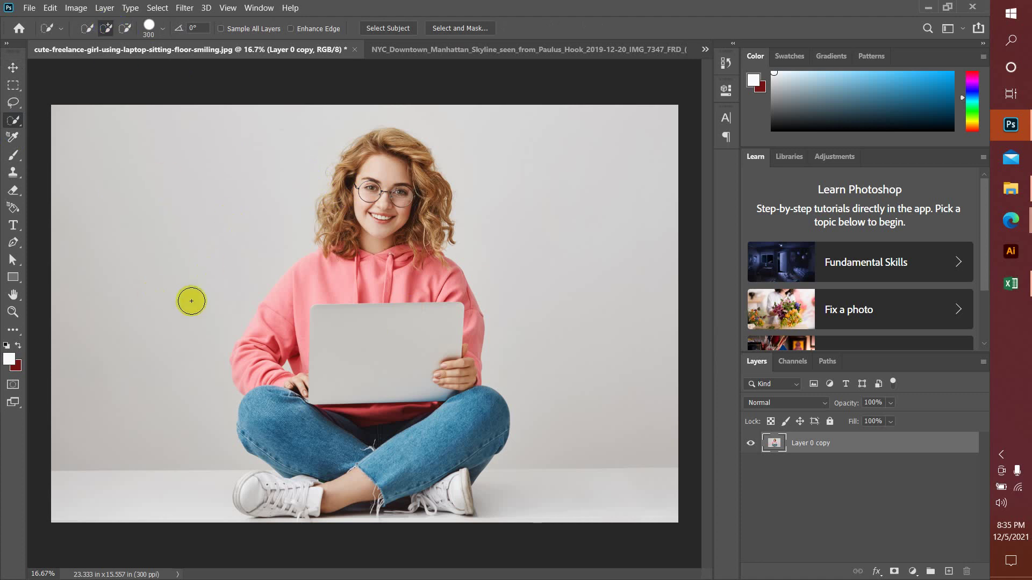
pyautogui.moveTo(403, 186)
pyautogui.mouseDown()
pyautogui.moveTo(389, 207)
pyautogui.moveTo(396, 232)
pyautogui.mouseUp()
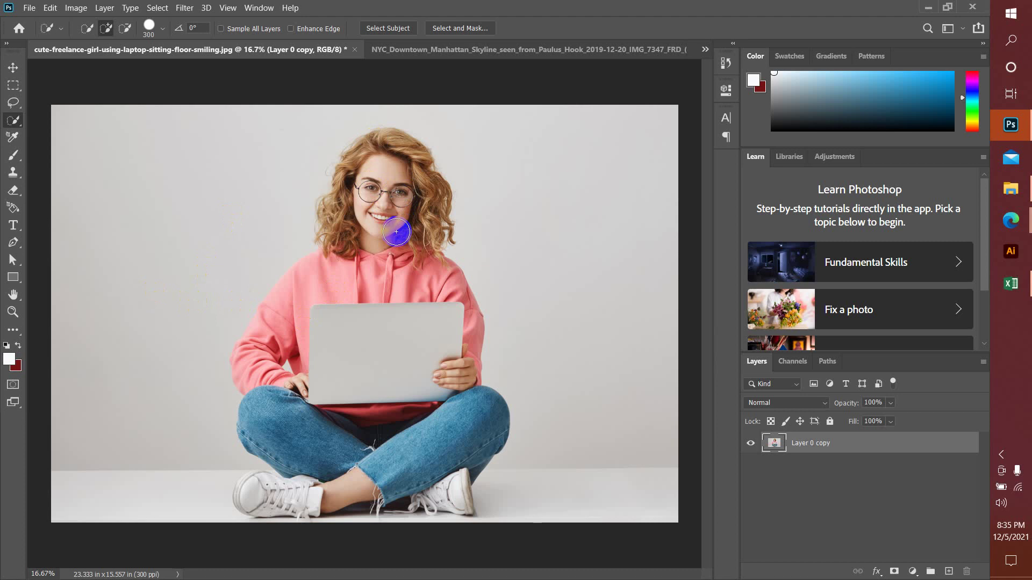
pyautogui.moveTo(396, 232); pyautogui.dragTo(397, 232)
pyautogui.moveTo(396, 232); pyautogui.dragTo(396, 232)
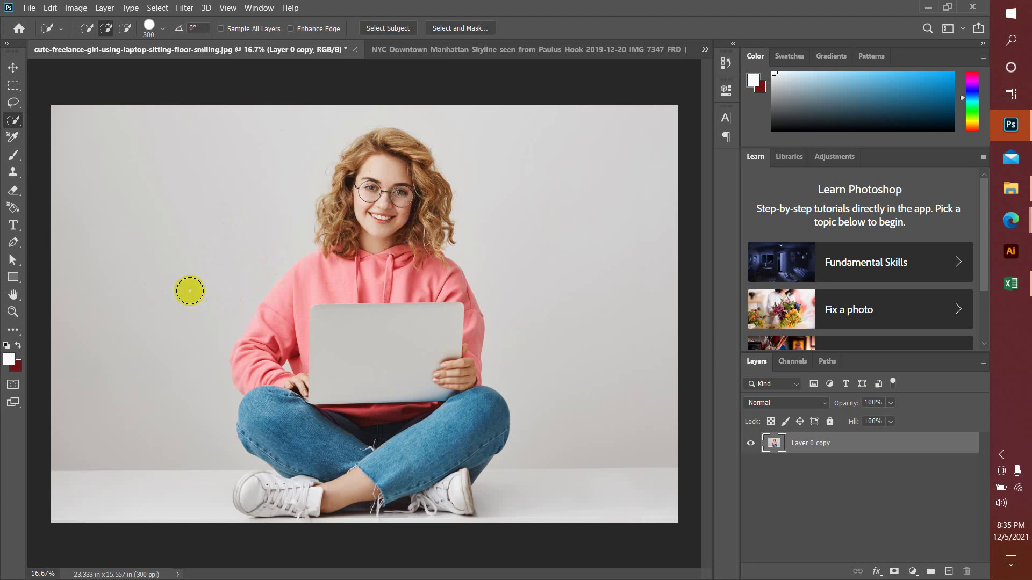
pyautogui.moveTo(344, 168)
pyautogui.mouseDown()
pyautogui.moveTo(366, 177)
pyautogui.moveTo(379, 197)
pyautogui.moveTo(398, 159)
pyautogui.moveTo(384, 152)
pyautogui.moveTo(353, 187)
pyautogui.moveTo(352, 236)
pyautogui.moveTo(407, 193)
pyautogui.moveTo(415, 216)
pyautogui.moveTo(407, 383)
pyautogui.moveTo(358, 285)
pyautogui.moveTo(287, 327)
pyautogui.moveTo(276, 360)
pyautogui.moveTo(287, 460)
pyautogui.moveTo(324, 475)
pyautogui.moveTo(251, 495)
pyautogui.moveTo(252, 487)
pyautogui.moveTo(446, 491)
pyautogui.moveTo(357, 488)
pyautogui.mouseUp()
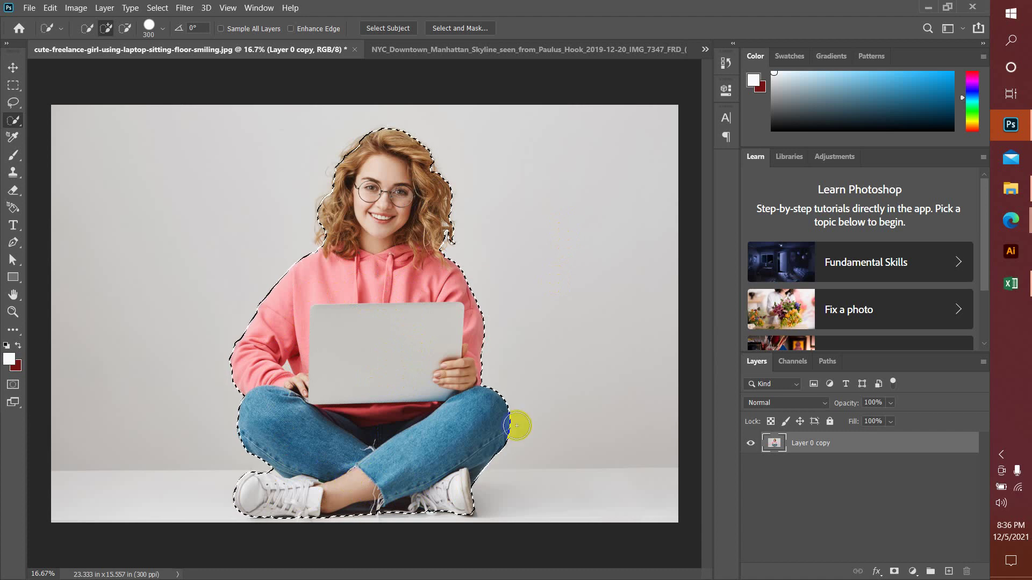
pyautogui.click(1012, 222)
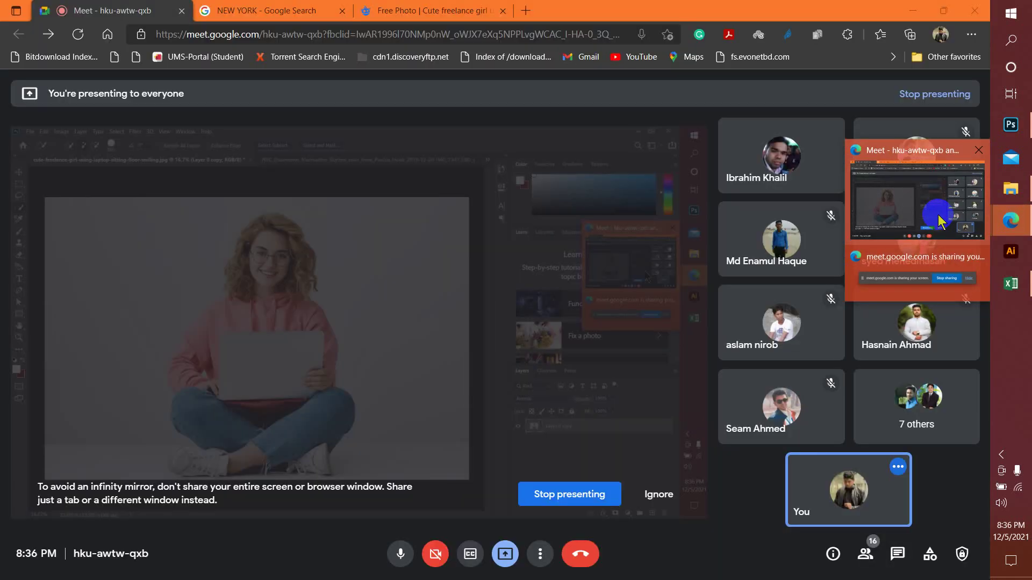
# View the shared presentation in the Meet call, then switch back to the selected girl photo in Photoshop
pyautogui.click(908, 215)
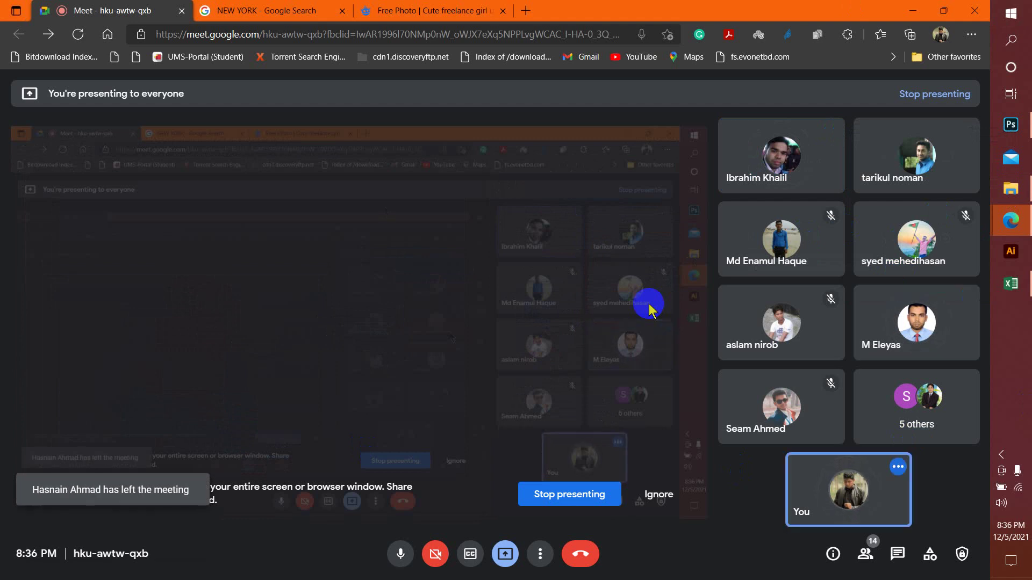
pyautogui.click(1006, 138)
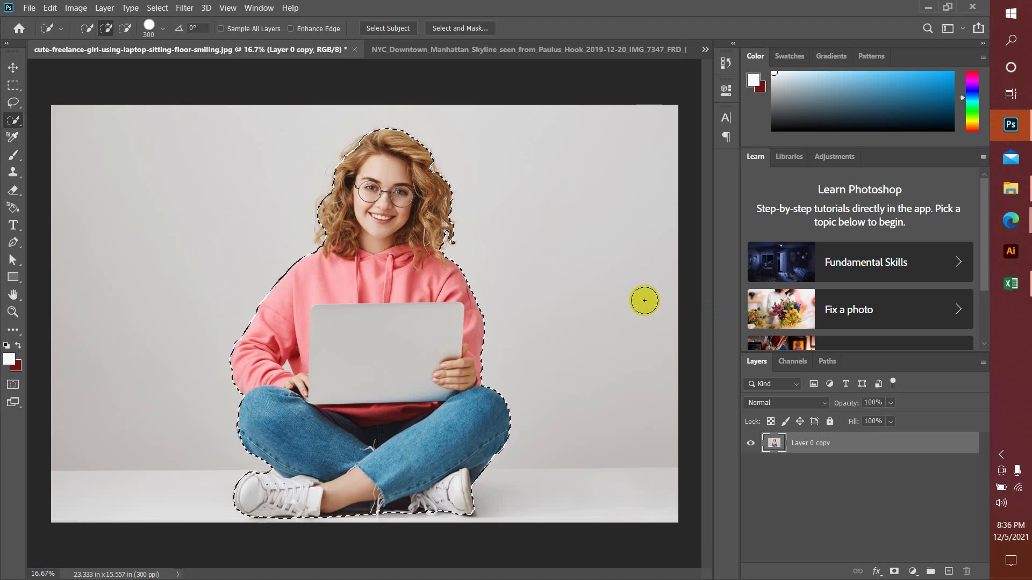
# Tighten the selection at the girl's left hair edge, then invert it to select the grey background
pyautogui.click(353, 211)
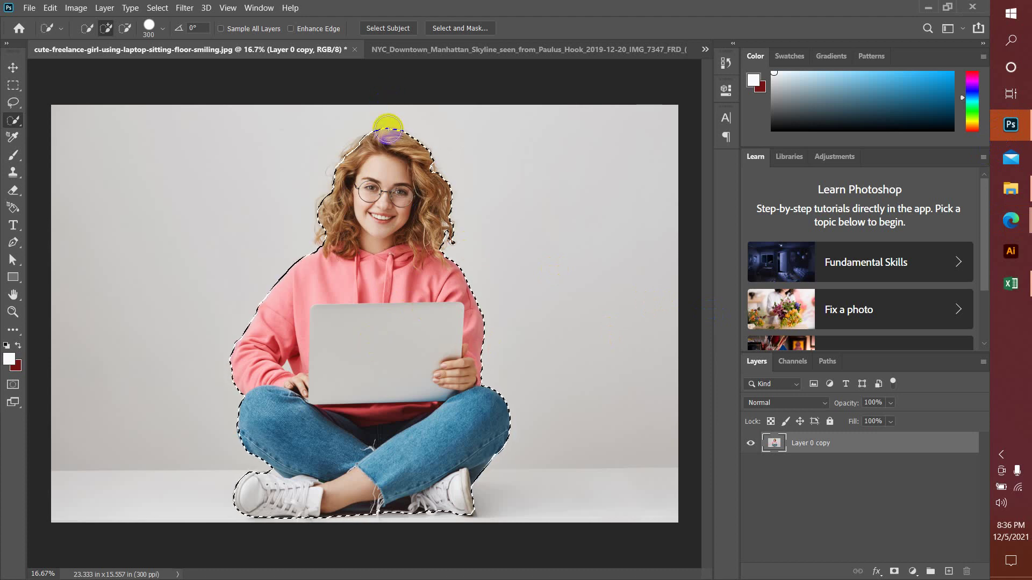
pyautogui.click(170, 85)
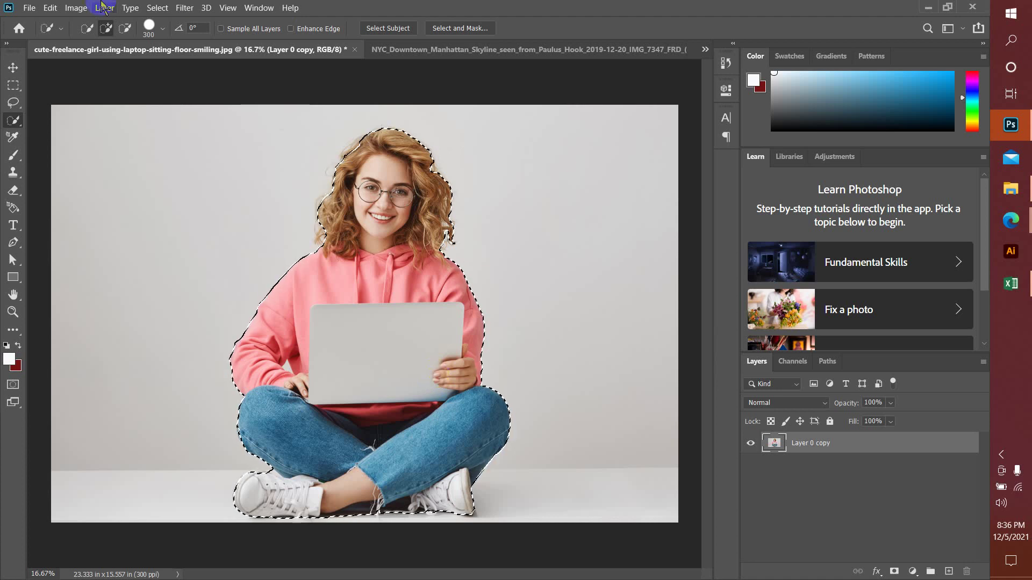
pyautogui.click(157, 7)
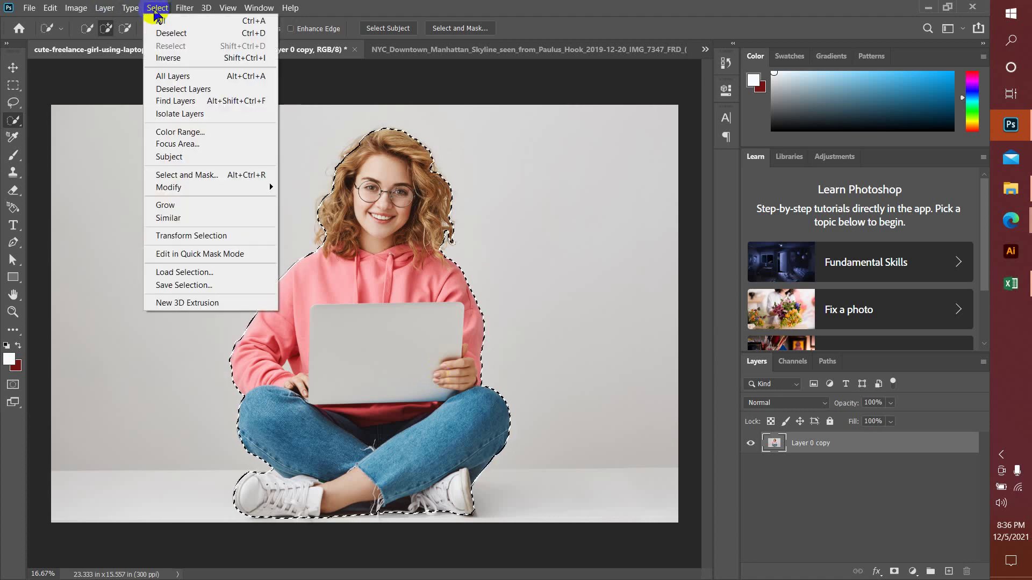
pyautogui.click(183, 62)
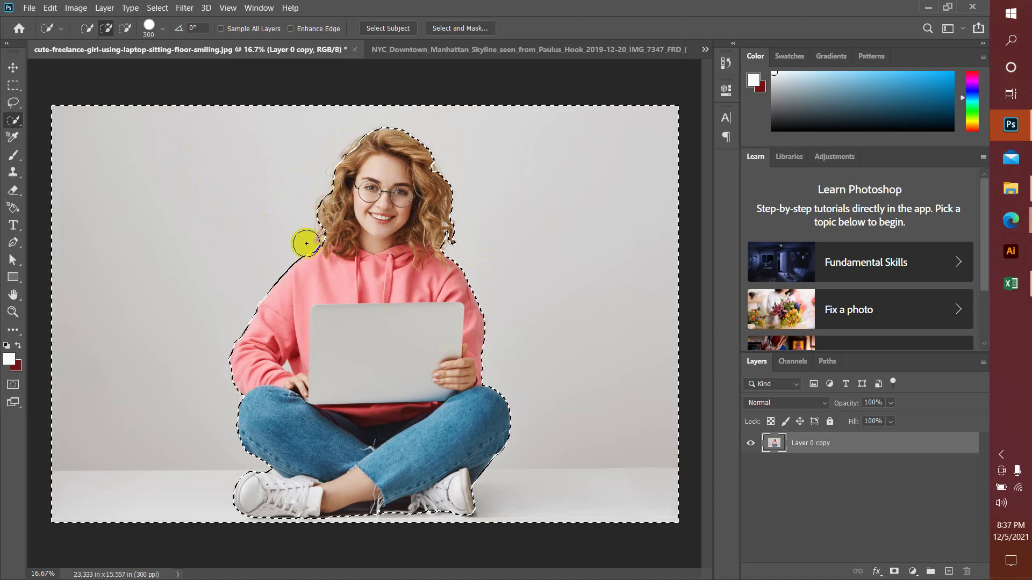
# Delete the grey background, deselect, load the girl's outline from Layer 0 copy, and undo the deletion
pyautogui.press('Delete')
pyautogui.click(14, 69)
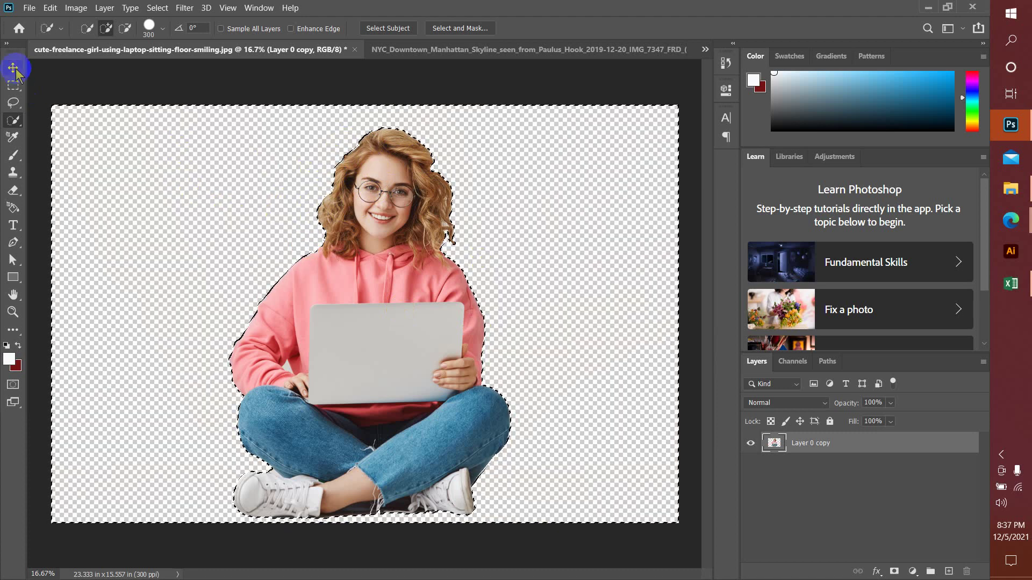
pyautogui.click(66, 117)
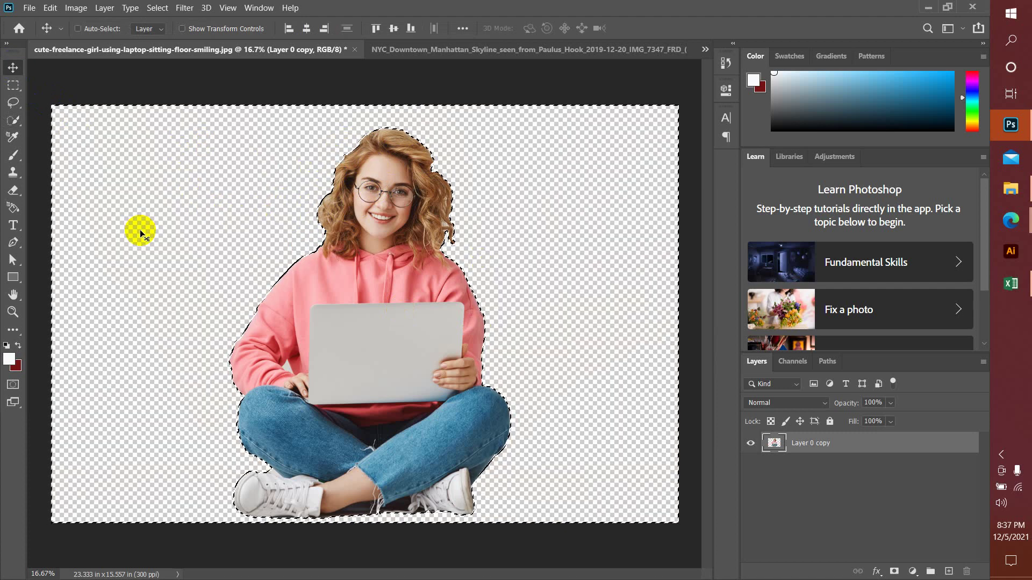
pyautogui.hotkey('ctrl', 'd')
pyautogui.click(342, 218)
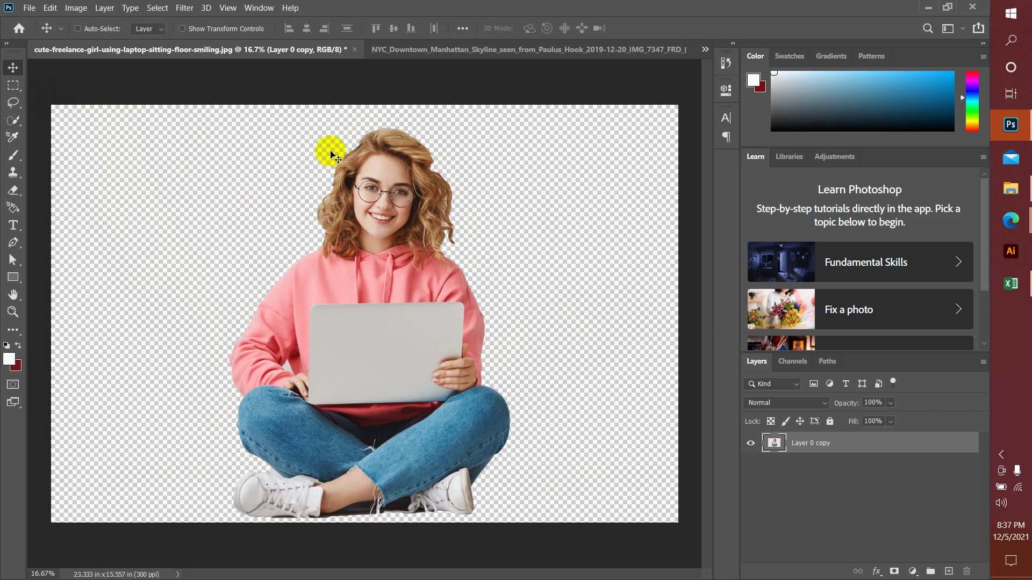
pyautogui.keyDown('ctrl'); pyautogui.click(311, 279); pyautogui.keyUp('ctrl')
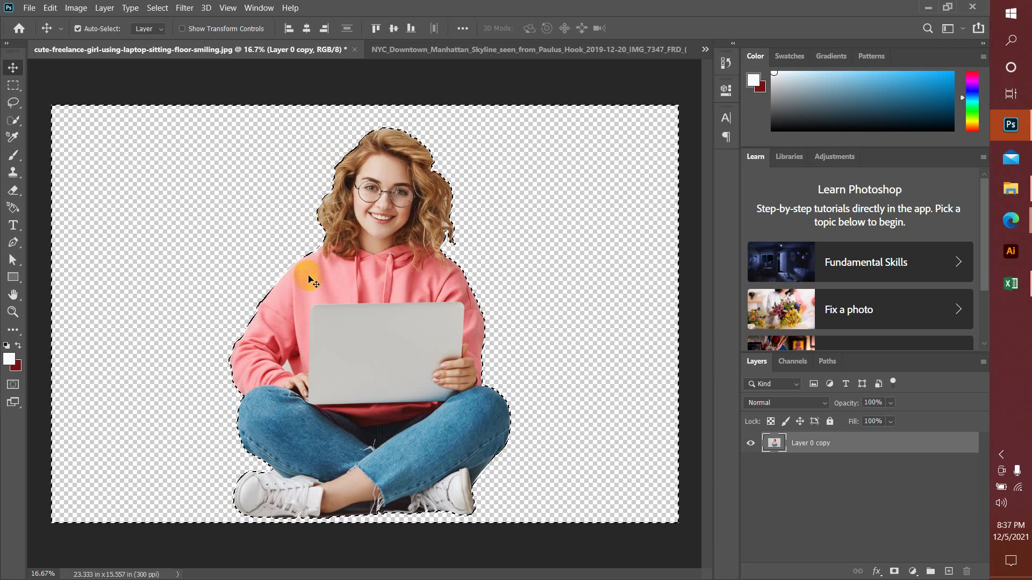
pyautogui.hotkey('ctrl', 'z')
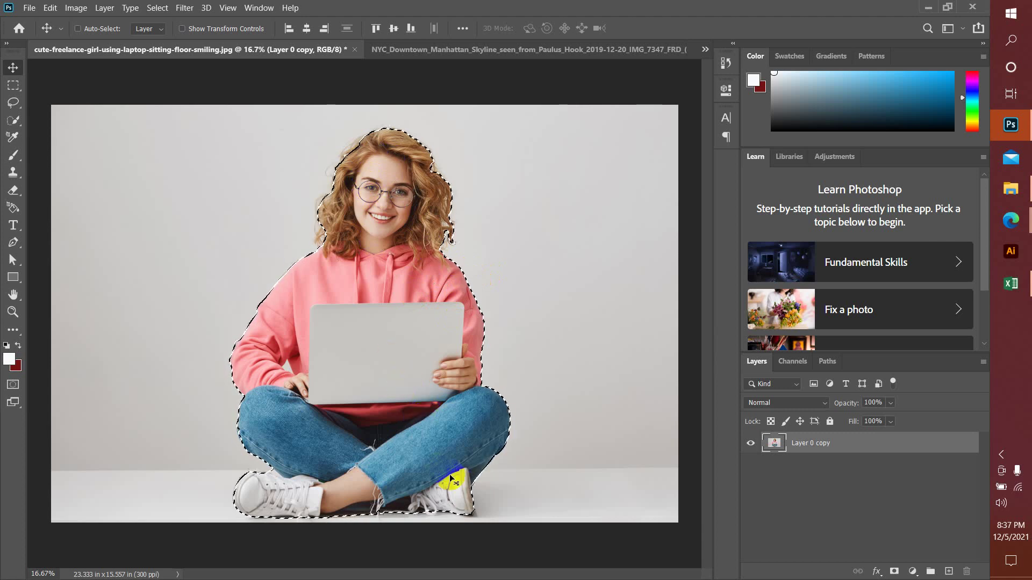
# Add a layer mask to Layer 0 copy, hiding the grey background around the girl
pyautogui.click(894, 572)
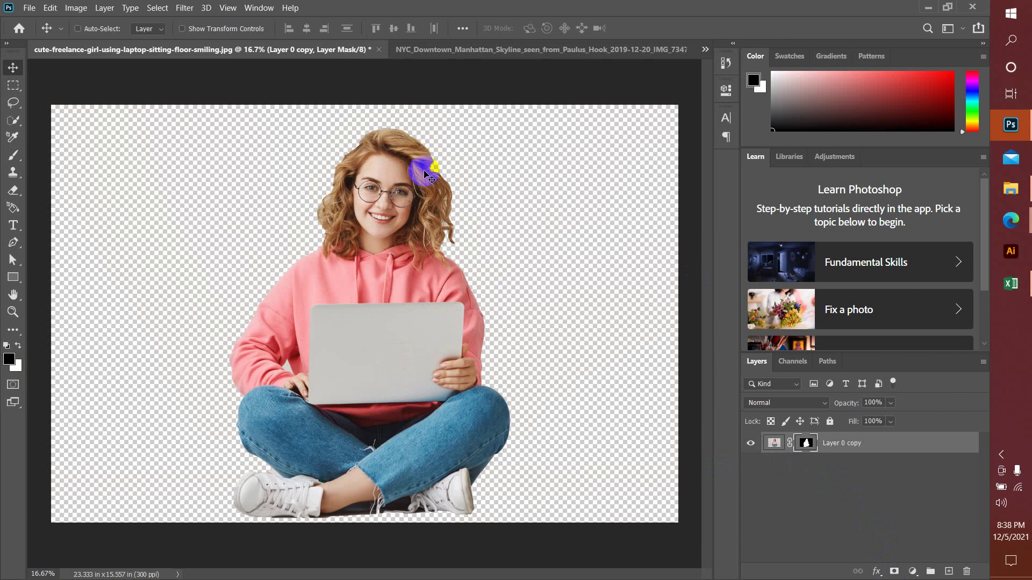
pyautogui.click(400, 263)
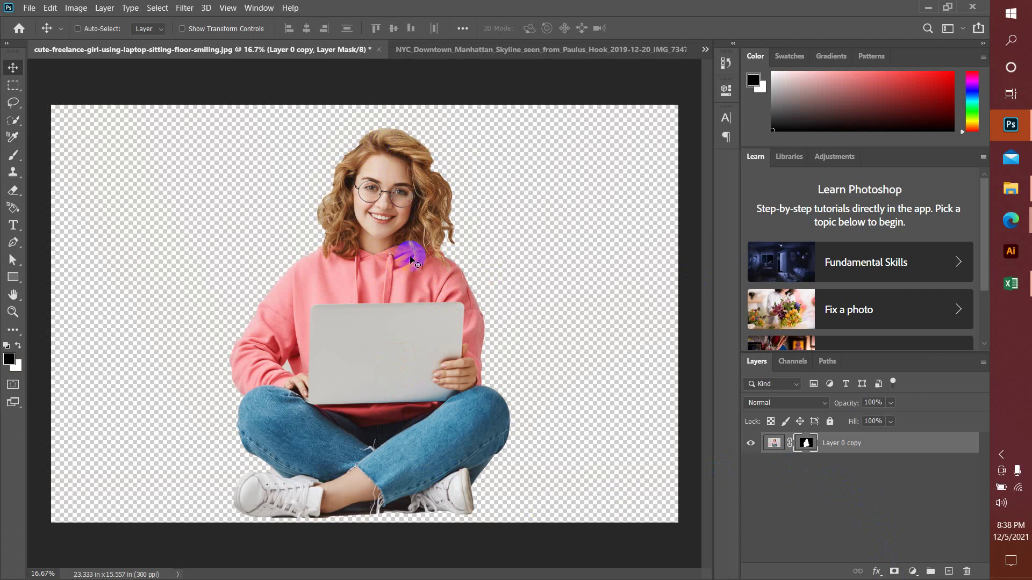
pyautogui.click(327, 199)
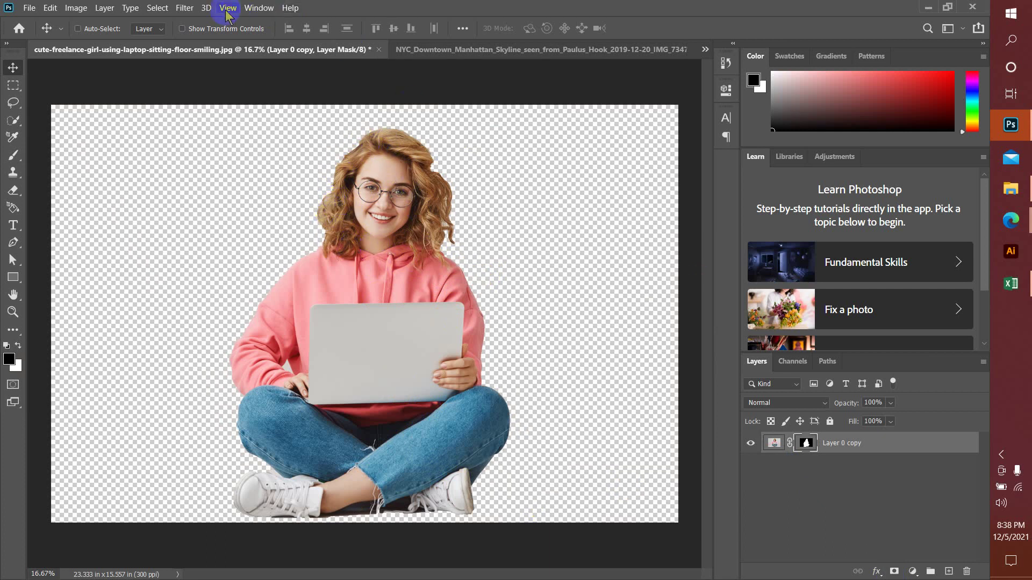
# Bring up the Select menu's selection commands
pyautogui.click(171, 11)
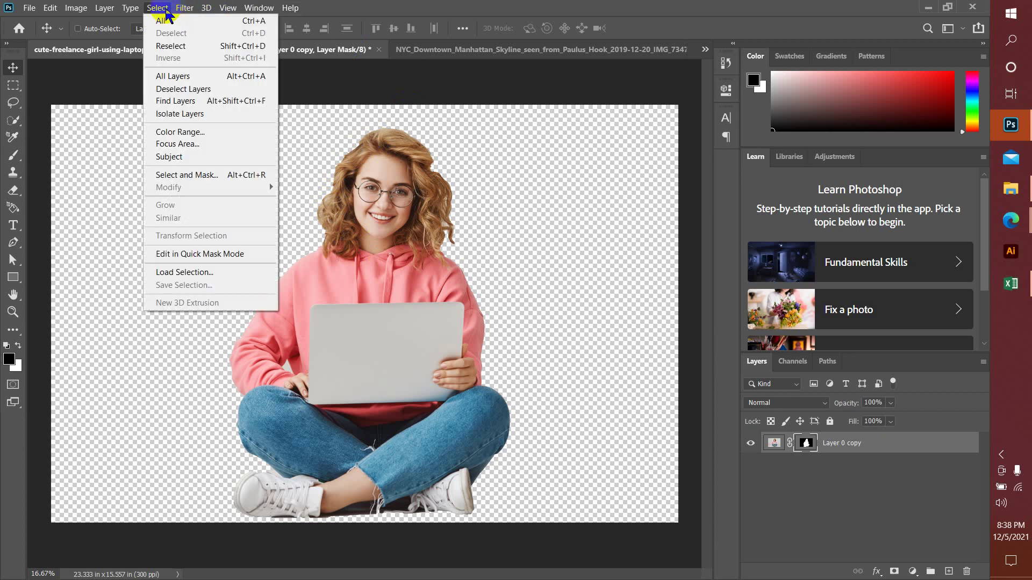
pyautogui.click(166, 11)
pyautogui.click(167, 11)
pyautogui.click(167, 11)
pyautogui.click(166, 11)
pyautogui.click(166, 10)
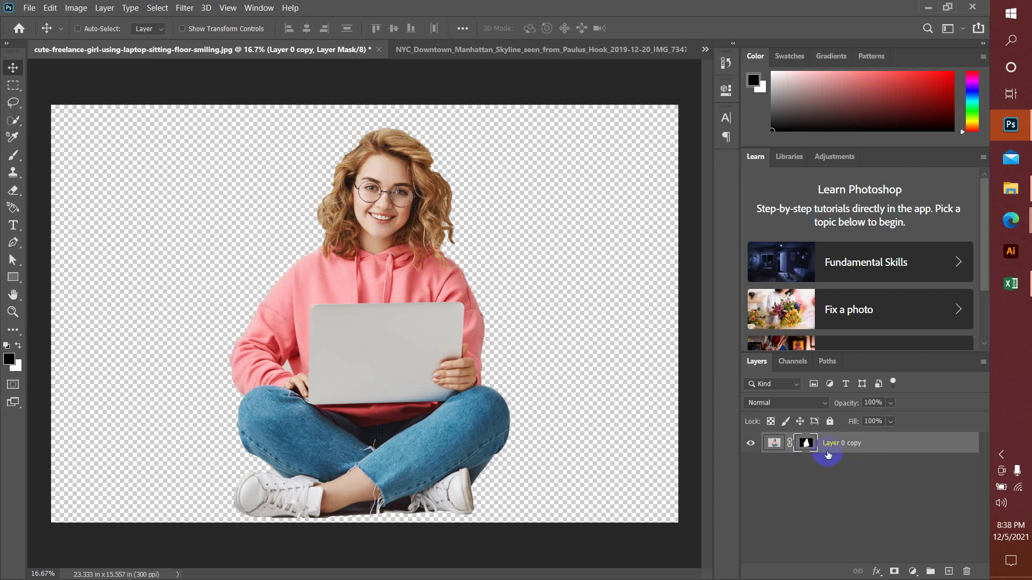
pyautogui.click(154, 10)
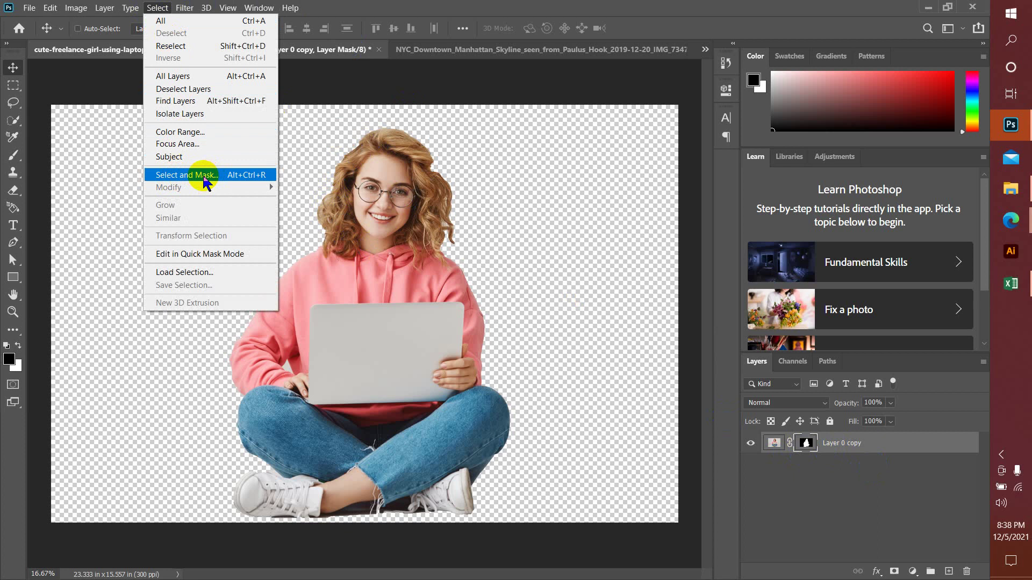
# In Select and Mask, brush along the girl's hair edge and apply the refined mask with OK
pyautogui.click(177, 179)
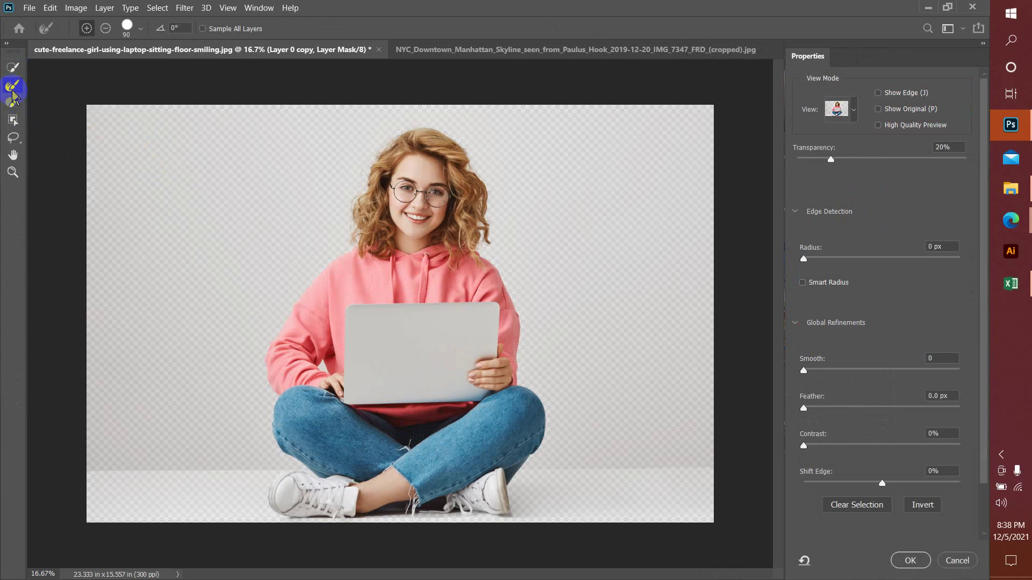
pyautogui.moveTo(382, 197)
pyautogui.mouseDown()
pyautogui.moveTo(397, 136)
pyautogui.moveTo(352, 206)
pyautogui.moveTo(363, 231)
pyautogui.moveTo(351, 247)
pyautogui.moveTo(375, 165)
pyautogui.moveTo(362, 172)
pyautogui.moveTo(369, 178)
pyautogui.moveTo(401, 140)
pyautogui.moveTo(384, 149)
pyautogui.moveTo(416, 134)
pyautogui.moveTo(450, 137)
pyautogui.moveTo(489, 204)
pyautogui.moveTo(479, 255)
pyautogui.moveTo(482, 190)
pyautogui.moveTo(442, 136)
pyautogui.moveTo(471, 161)
pyautogui.moveTo(427, 130)
pyautogui.moveTo(393, 138)
pyautogui.moveTo(348, 207)
pyautogui.moveTo(356, 244)
pyautogui.moveTo(406, 266)
pyautogui.mouseUp()
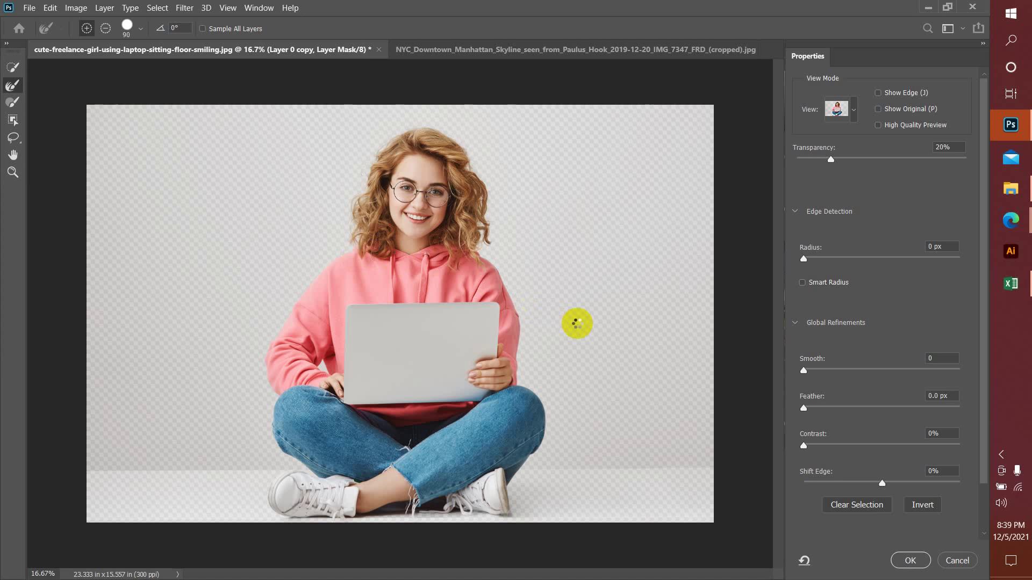
pyautogui.click(912, 563)
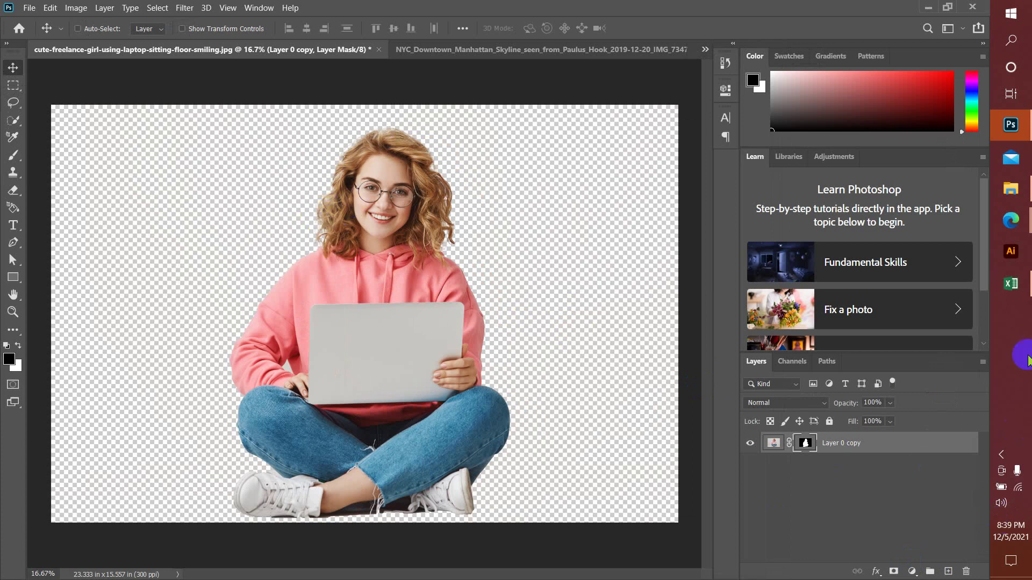
pyautogui.moveTo(1021, 215)
pyautogui.click(921, 208)
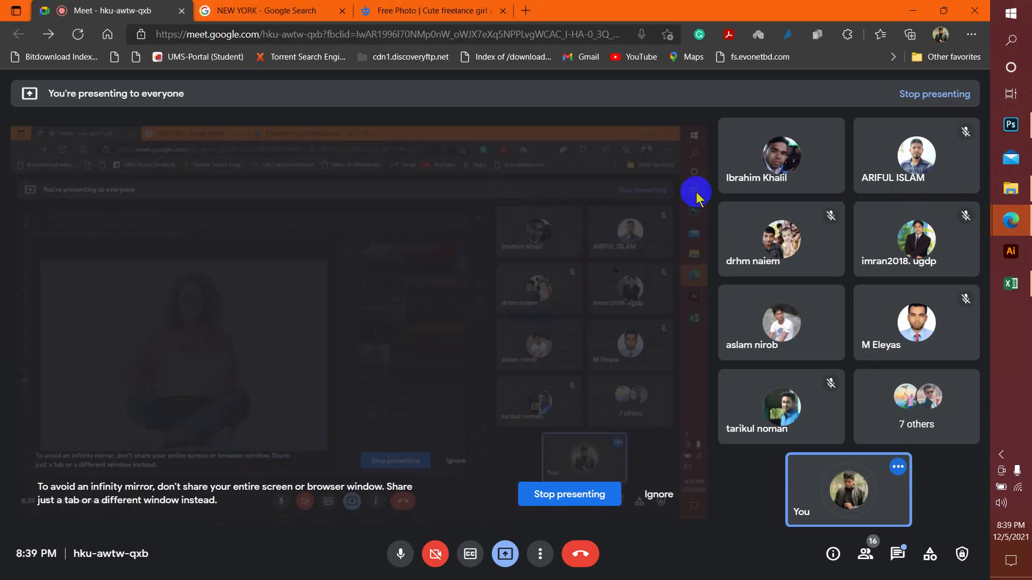
pyautogui.click(401, 553)
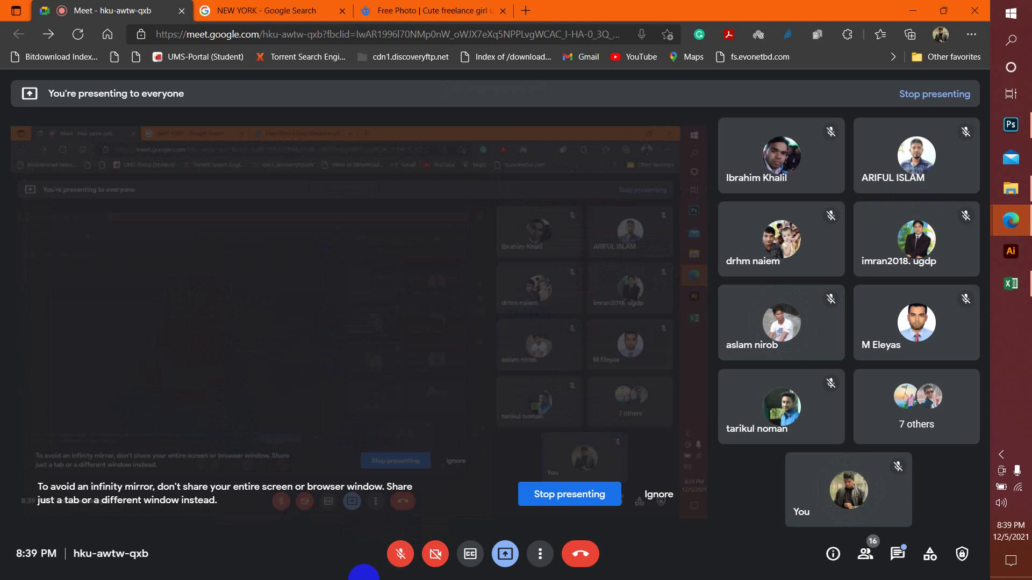
pyautogui.rightClick(364, 575)
pyautogui.click(300, 568)
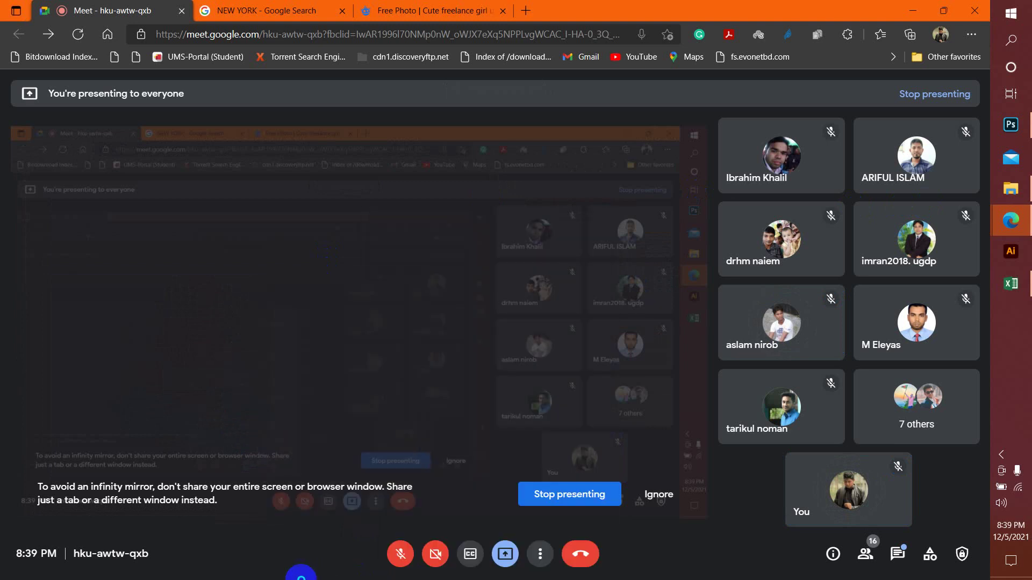
pyautogui.rightClick(7, 573)
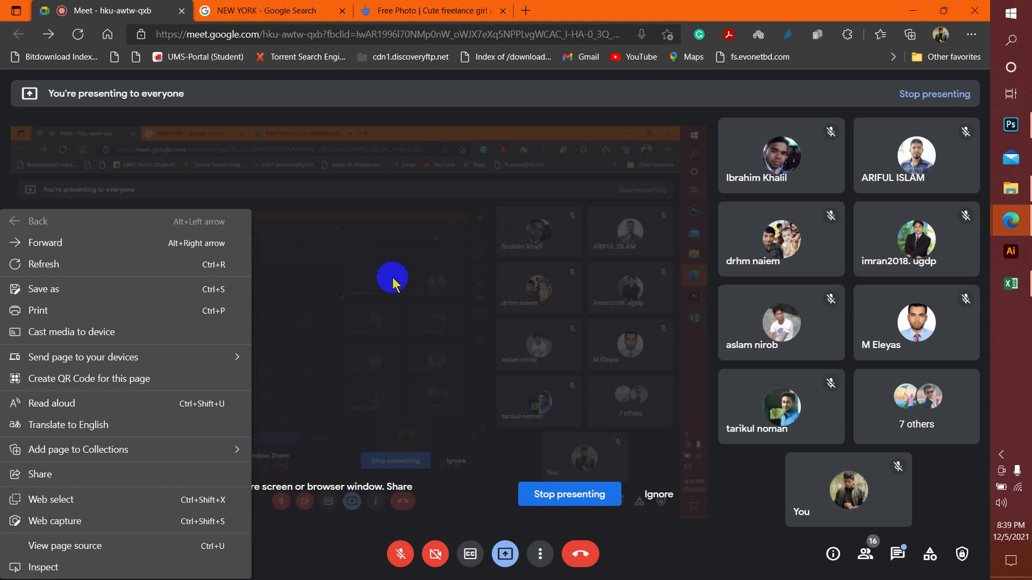
pyautogui.click(397, 276)
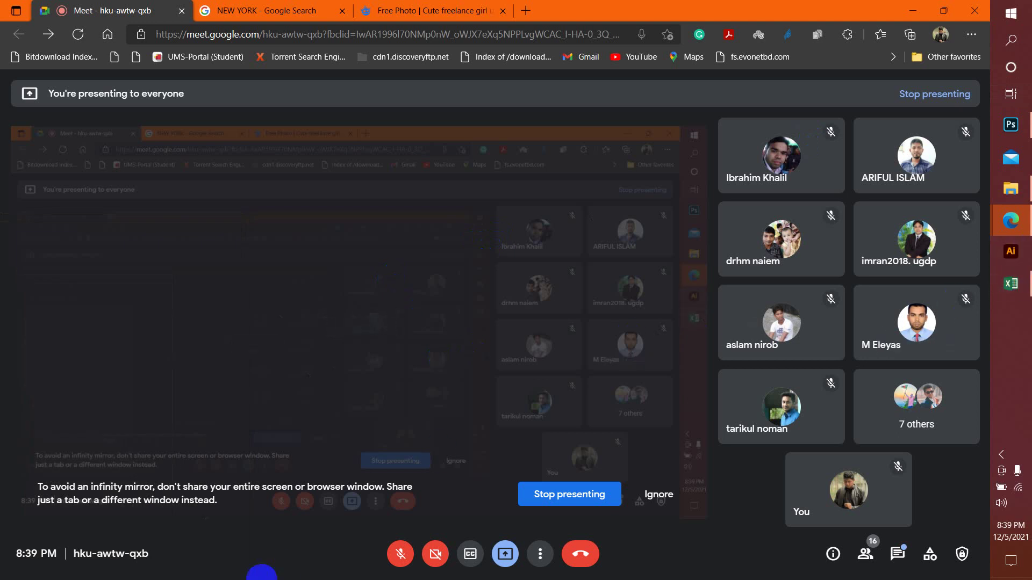
pyautogui.click(401, 554)
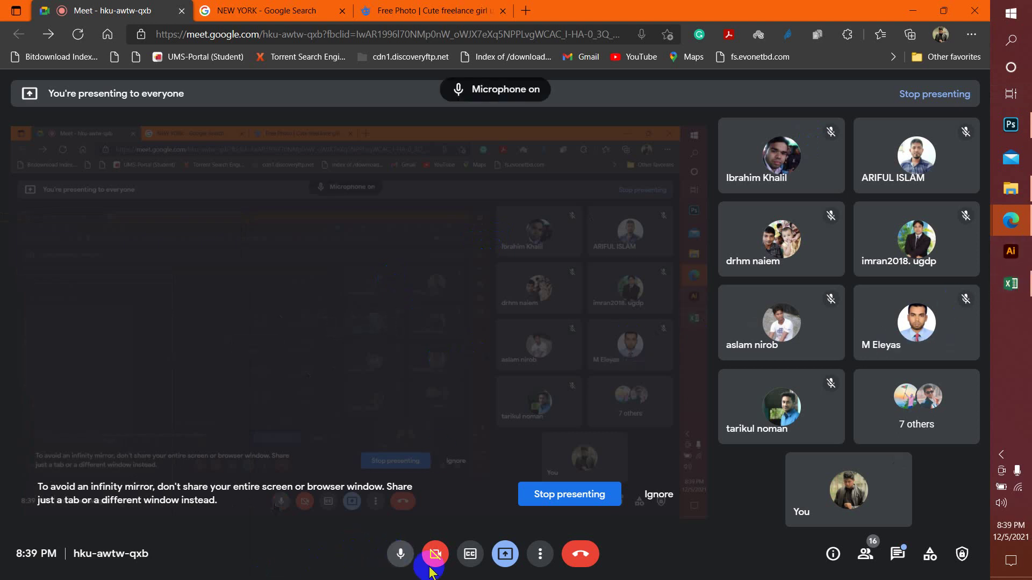
pyautogui.click(1010, 124)
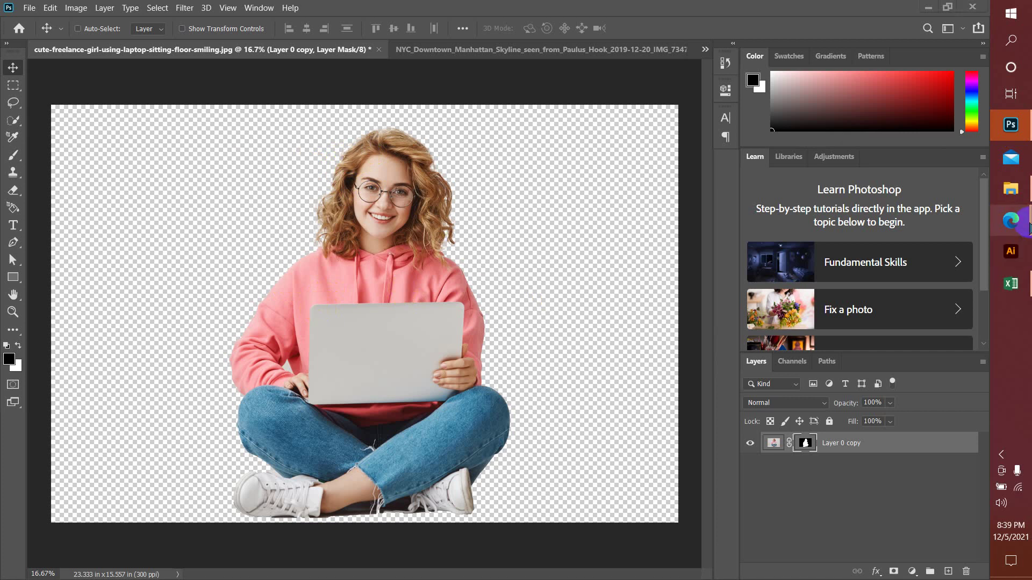
pyautogui.moveTo(1029, 228)
pyautogui.click(922, 207)
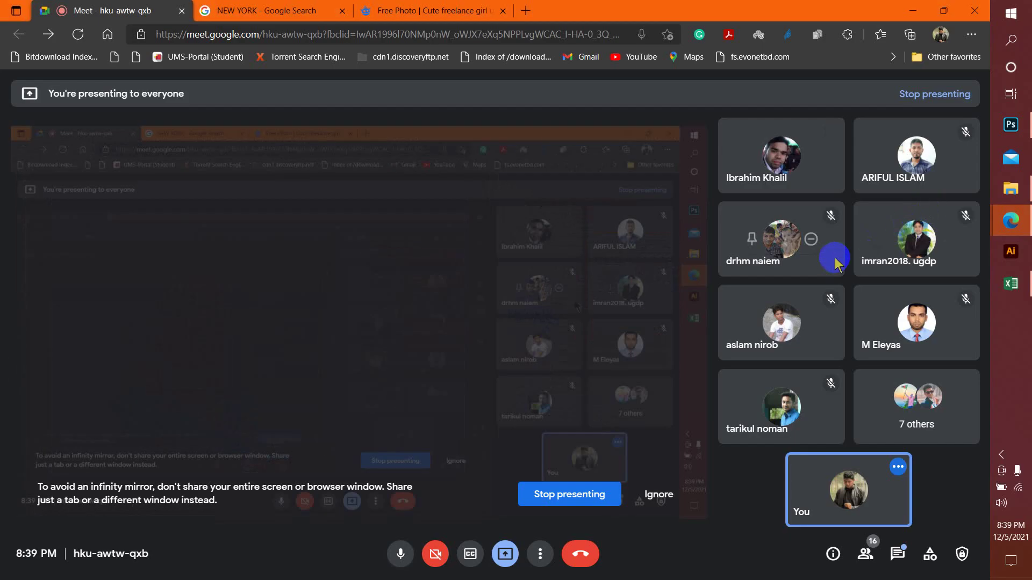
pyautogui.click(1010, 124)
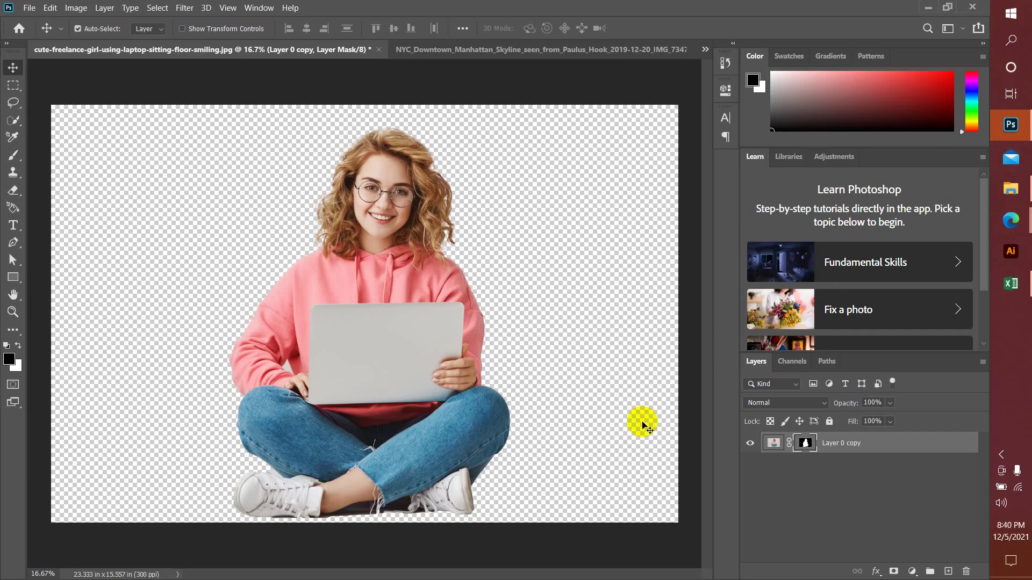
# Undo the layer mask with Ctrl+Z and clear the selection with Ctrl+D
pyautogui.hotkey('ctrl', 'z')
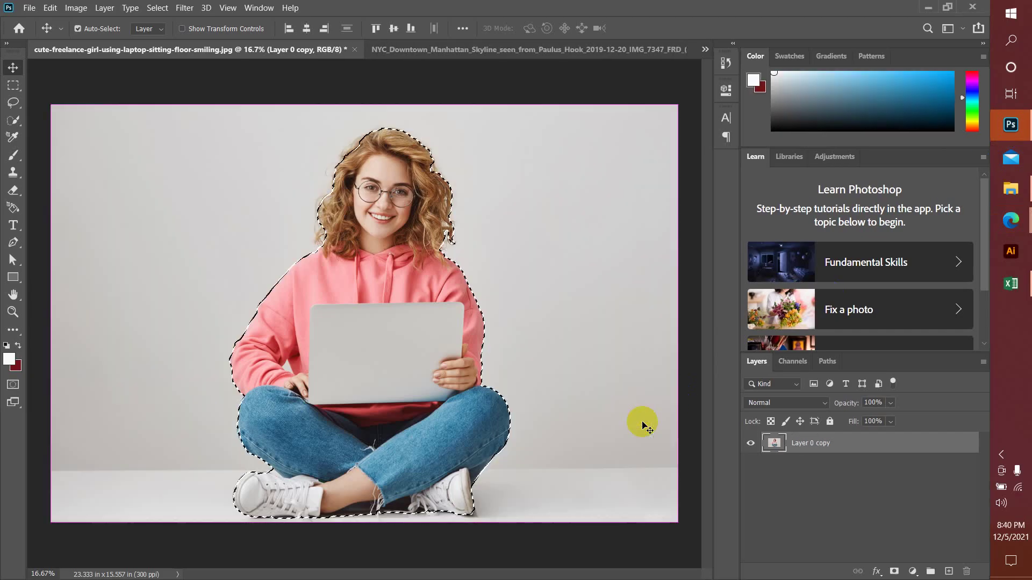
pyautogui.press('ctrl')
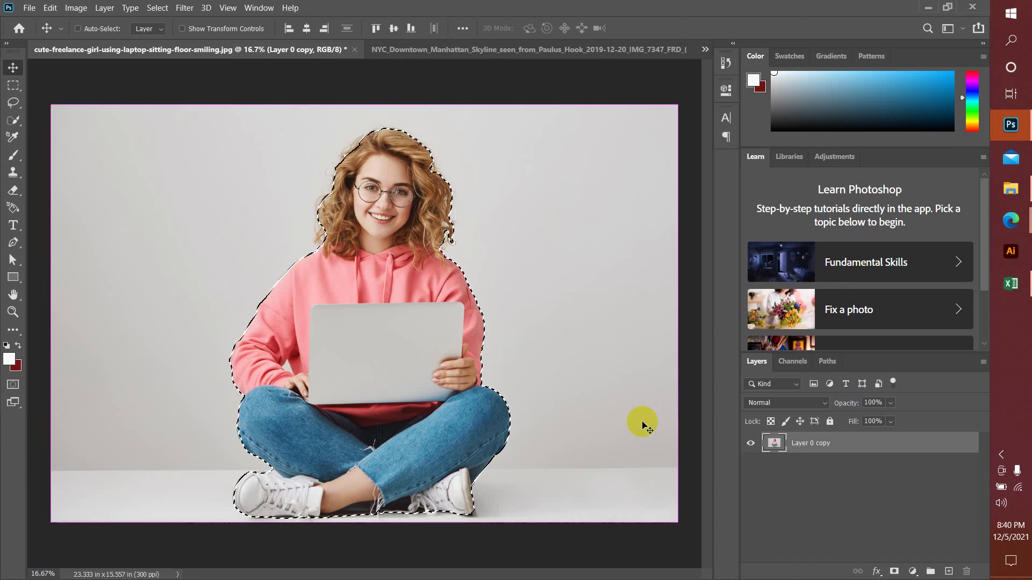
pyautogui.hotkey('ctrl', 'd')
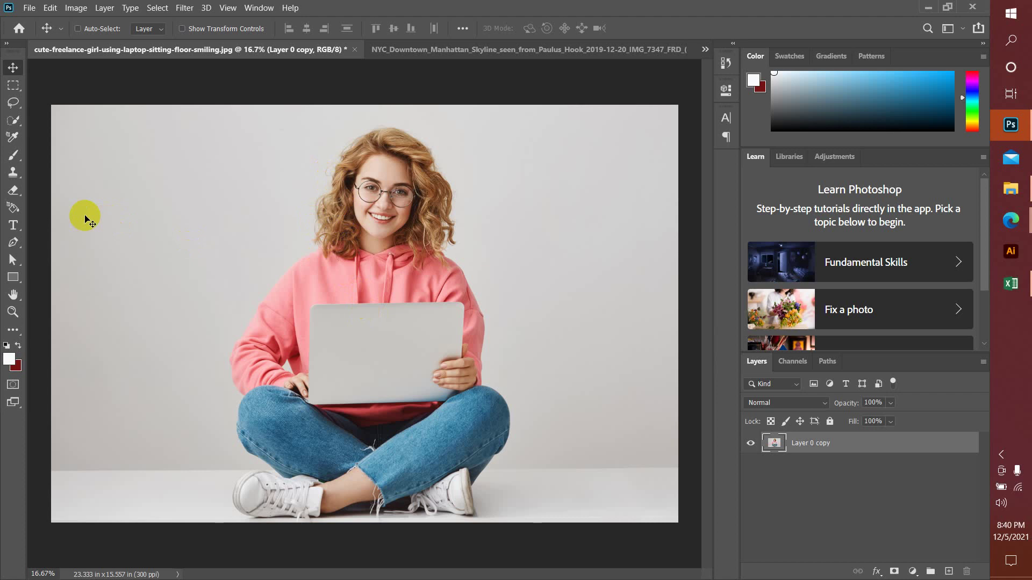
# Quick-select the girl from hair to shoes, subtracting the floor strip beneath her shoes
pyautogui.click(13, 120)
pyautogui.moveTo(361, 196)
pyautogui.mouseDown()
pyautogui.moveTo(387, 204)
pyautogui.moveTo(400, 179)
pyautogui.moveTo(384, 155)
pyautogui.moveTo(372, 155)
pyautogui.moveTo(346, 199)
pyautogui.moveTo(342, 245)
pyautogui.moveTo(407, 173)
pyautogui.moveTo(389, 147)
pyautogui.moveTo(415, 211)
pyautogui.moveTo(420, 431)
pyautogui.moveTo(424, 394)
pyautogui.moveTo(384, 281)
pyautogui.moveTo(274, 355)
pyautogui.moveTo(291, 343)
pyautogui.moveTo(266, 367)
pyautogui.moveTo(286, 411)
pyautogui.moveTo(281, 452)
pyautogui.moveTo(303, 469)
pyautogui.moveTo(283, 497)
pyautogui.moveTo(249, 496)
pyautogui.moveTo(255, 487)
pyautogui.moveTo(437, 490)
pyautogui.mouseUp()
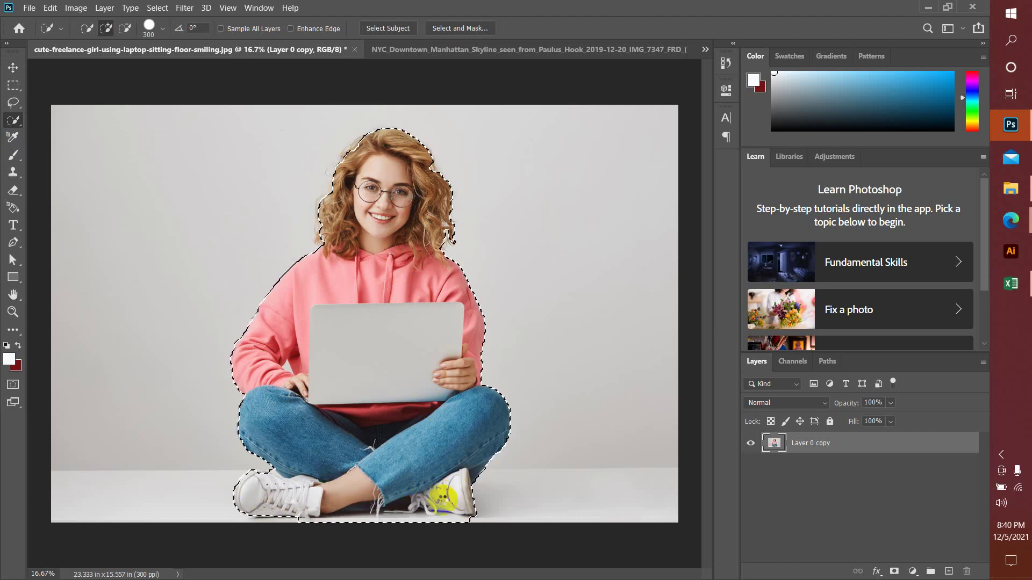
pyautogui.click(125, 28)
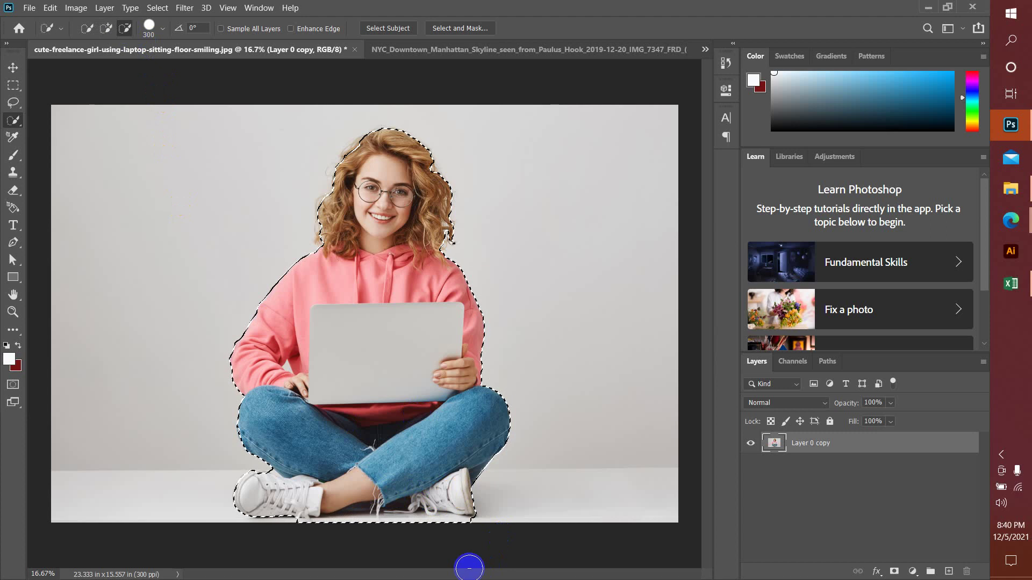
pyautogui.moveTo(306, 534)
pyautogui.mouseDown()
pyautogui.moveTo(472, 531)
pyautogui.moveTo(419, 541)
pyautogui.moveTo(414, 530)
pyautogui.mouseUp()
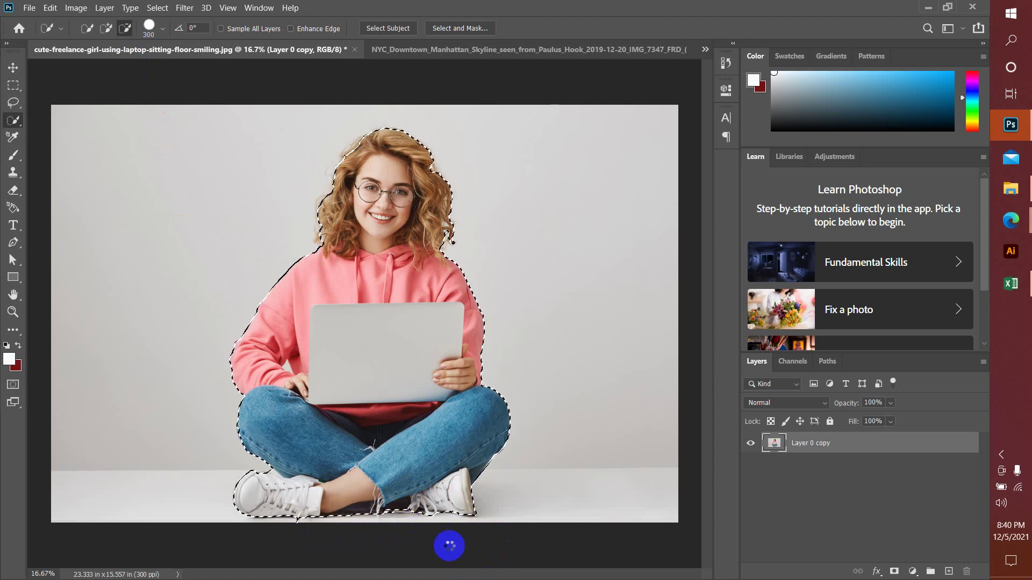
# Add a layer mask to Layer 0 copy so the girl stands on transparency
pyautogui.click(894, 571)
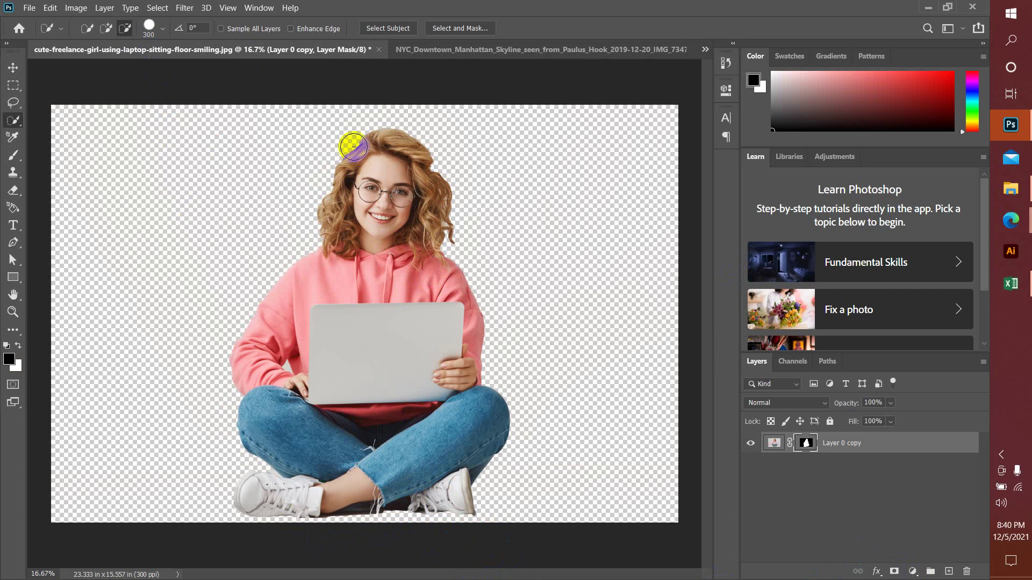
pyautogui.click(317, 206)
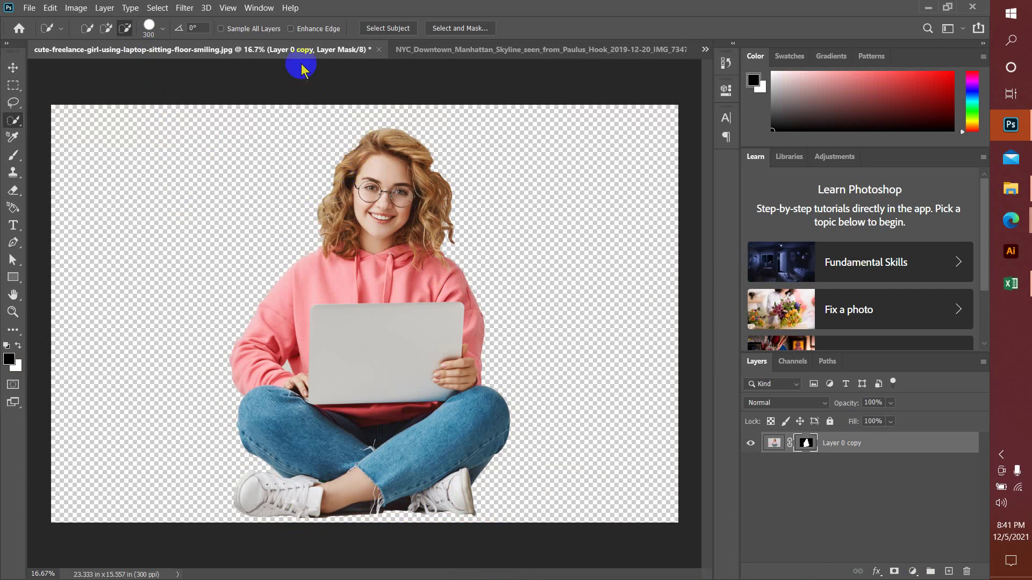
pyautogui.click(157, 8)
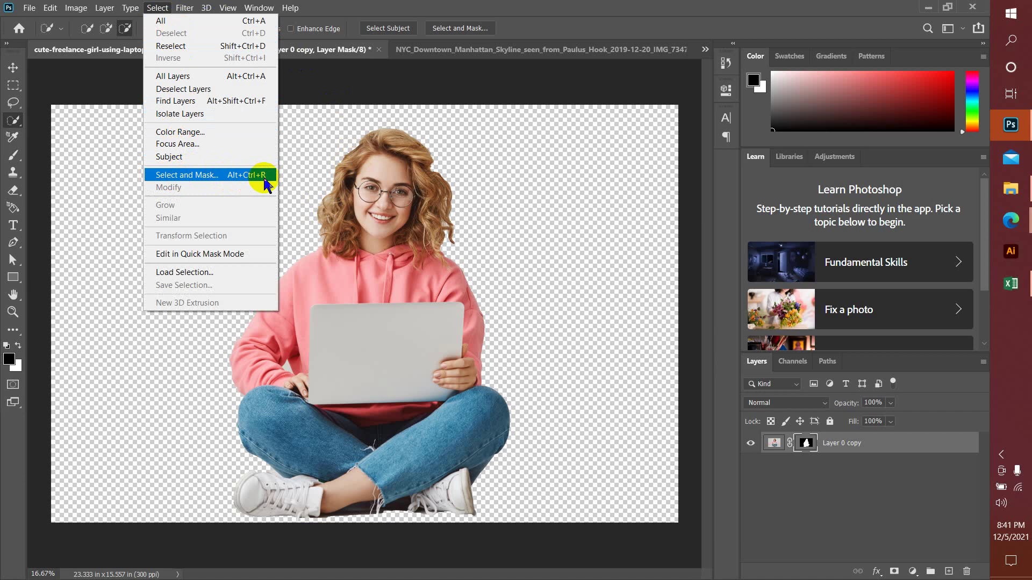
# In Select and Mask, paint the Refine Edge Brush along the left hair and shoulder, then click OK
pyautogui.click(156, 10)
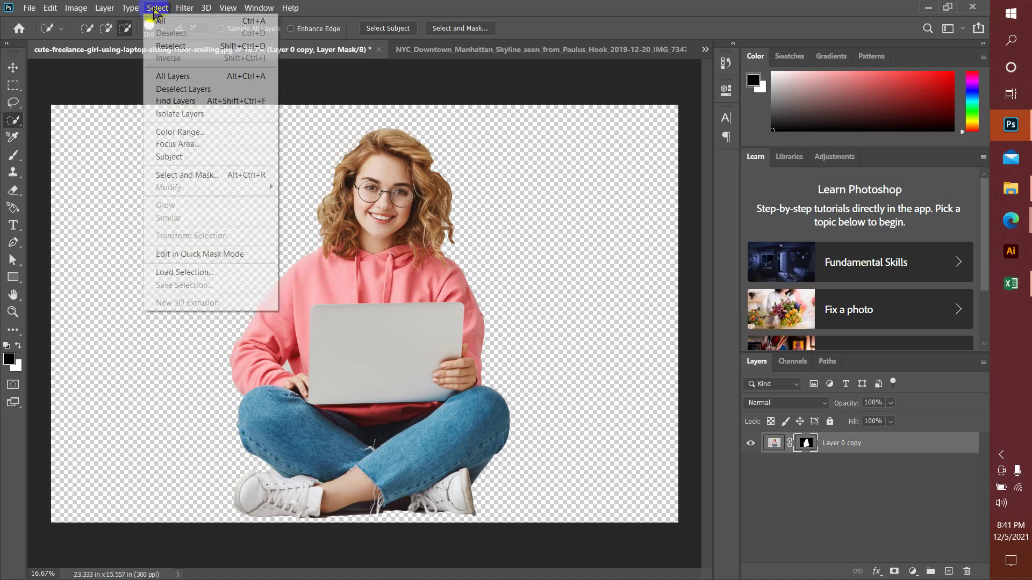
pyautogui.click(161, 176)
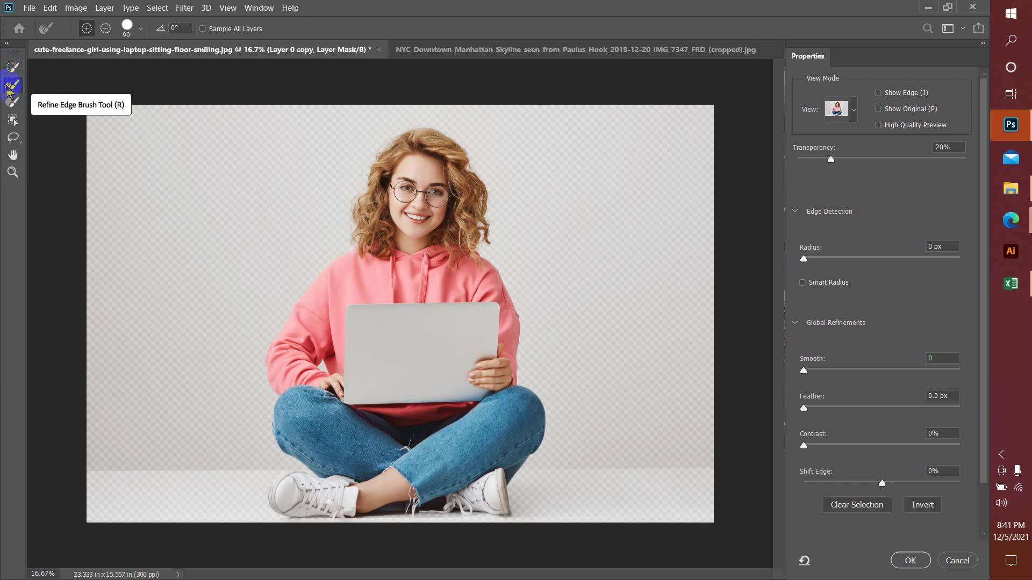
pyautogui.click(12, 86)
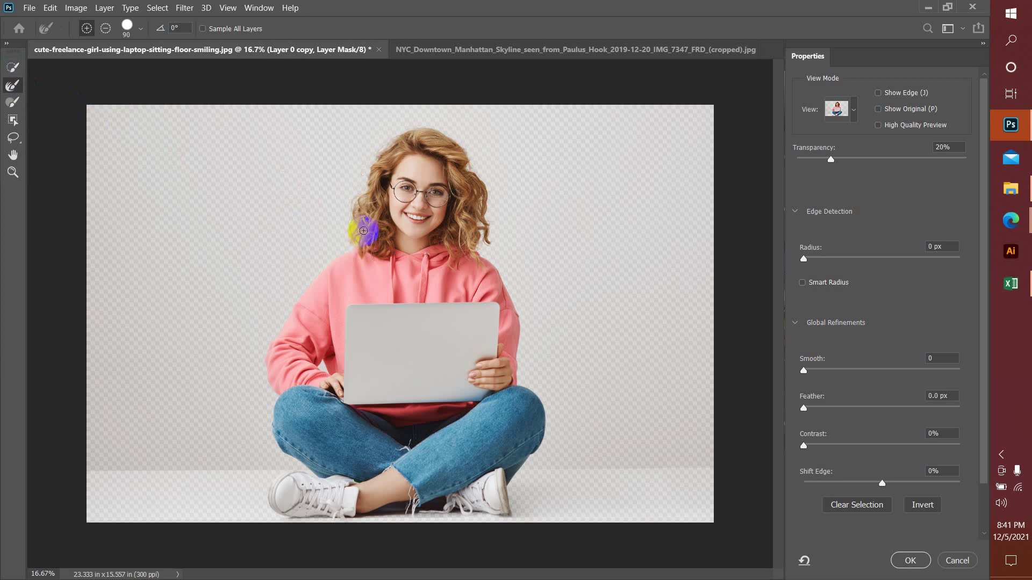
pyautogui.moveTo(363, 230)
pyautogui.mouseDown()
pyautogui.moveTo(376, 208)
pyautogui.moveTo(364, 197)
pyautogui.moveTo(399, 136)
pyautogui.moveTo(371, 155)
pyautogui.moveTo(368, 195)
pyautogui.moveTo(346, 219)
pyautogui.moveTo(361, 219)
pyautogui.moveTo(357, 248)
pyautogui.moveTo(352, 213)
pyautogui.moveTo(370, 189)
pyautogui.moveTo(362, 171)
pyautogui.moveTo(394, 139)
pyautogui.moveTo(435, 126)
pyautogui.moveTo(465, 148)
pyautogui.moveTo(466, 173)
pyautogui.moveTo(487, 186)
pyautogui.moveTo(492, 234)
pyautogui.moveTo(479, 230)
pyautogui.mouseUp()
pyautogui.moveTo(490, 296); pyautogui.dragTo(501, 300)
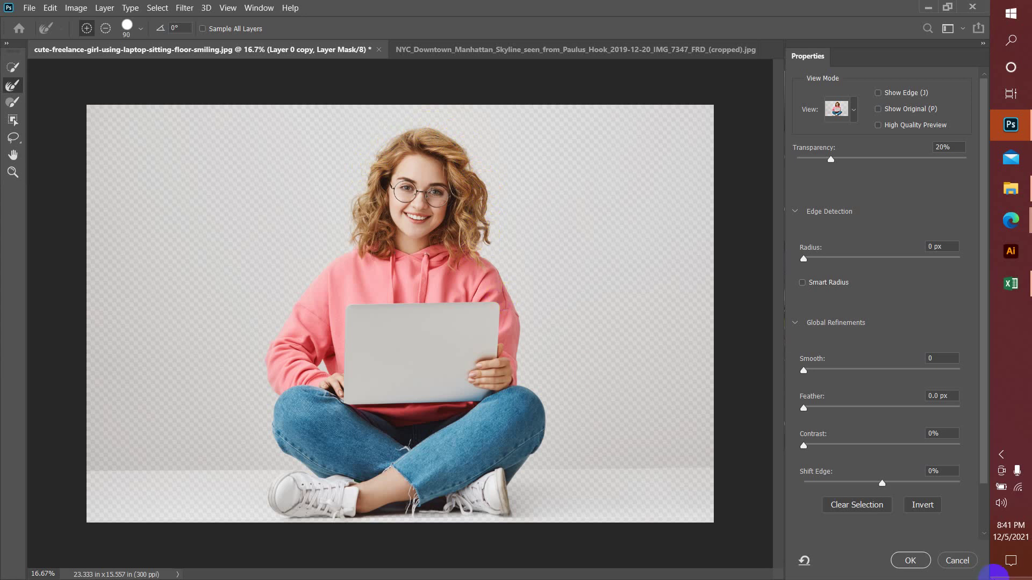
pyautogui.click(910, 560)
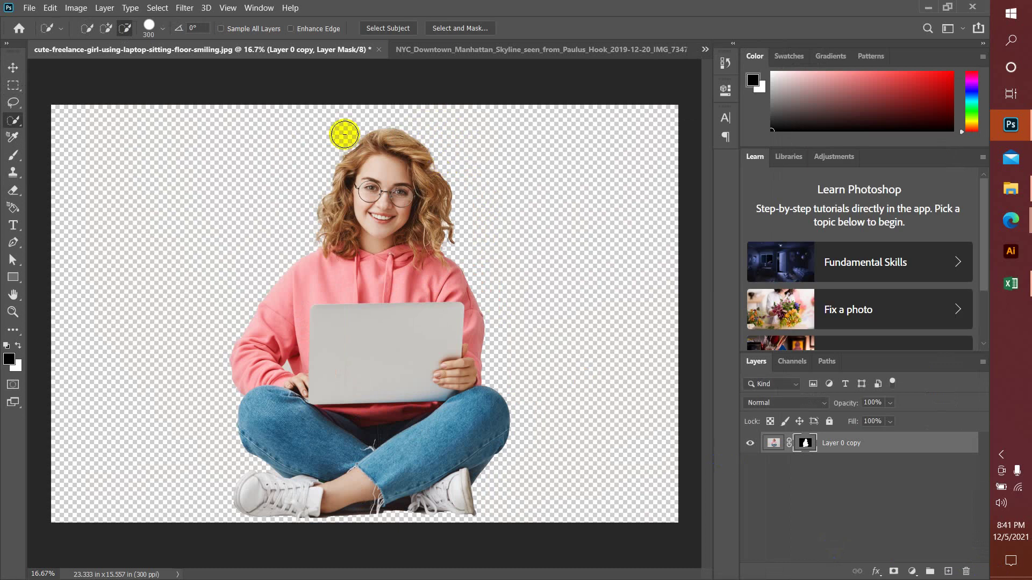
pyautogui.moveTo(345, 157)
pyautogui.mouseDown()
pyautogui.moveTo(318, 224)
pyautogui.moveTo(340, 166)
pyautogui.moveTo(362, 154)
pyautogui.mouseUp()
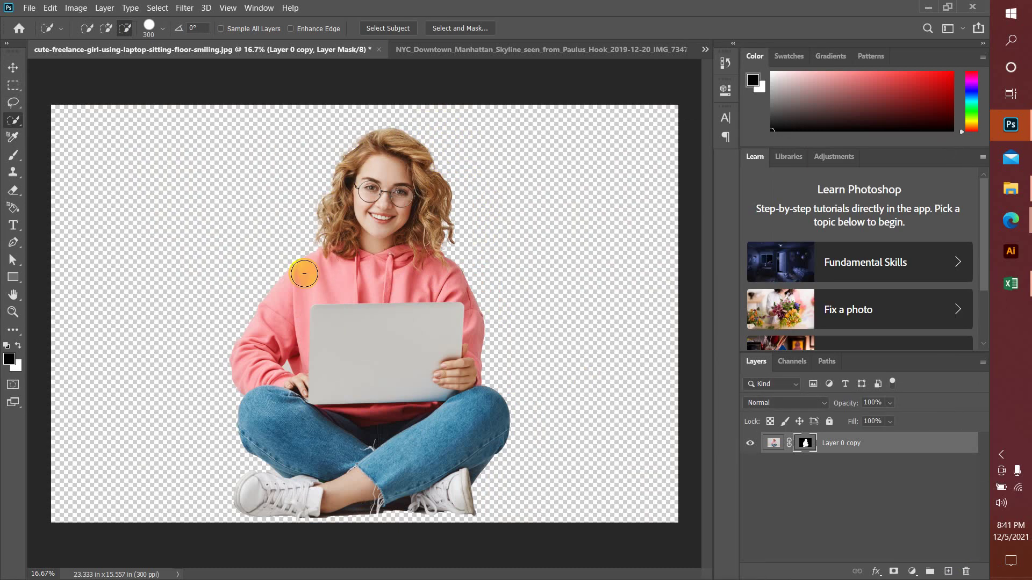
pyautogui.moveTo(419, 131)
pyautogui.mouseDown()
pyautogui.moveTo(321, 204)
pyautogui.moveTo(315, 253)
pyautogui.mouseUp()
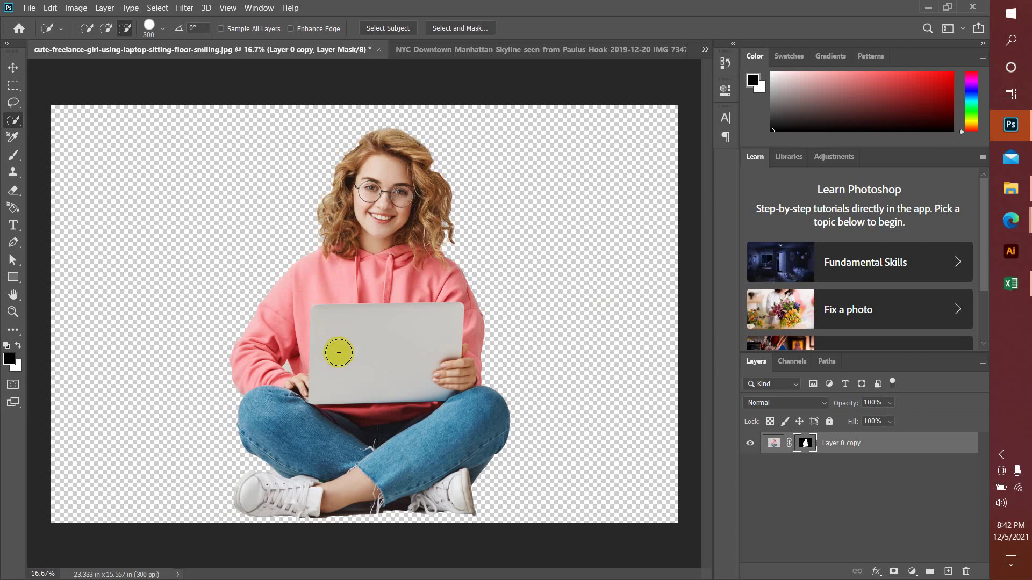
pyautogui.moveTo(377, 139)
pyautogui.mouseDown()
pyautogui.moveTo(328, 237)
pyautogui.moveTo(325, 209)
pyautogui.moveTo(366, 150)
pyautogui.moveTo(418, 142)
pyautogui.moveTo(442, 179)
pyautogui.moveTo(450, 242)
pyautogui.moveTo(447, 201)
pyautogui.moveTo(377, 140)
pyautogui.moveTo(339, 179)
pyautogui.moveTo(355, 246)
pyautogui.mouseUp()
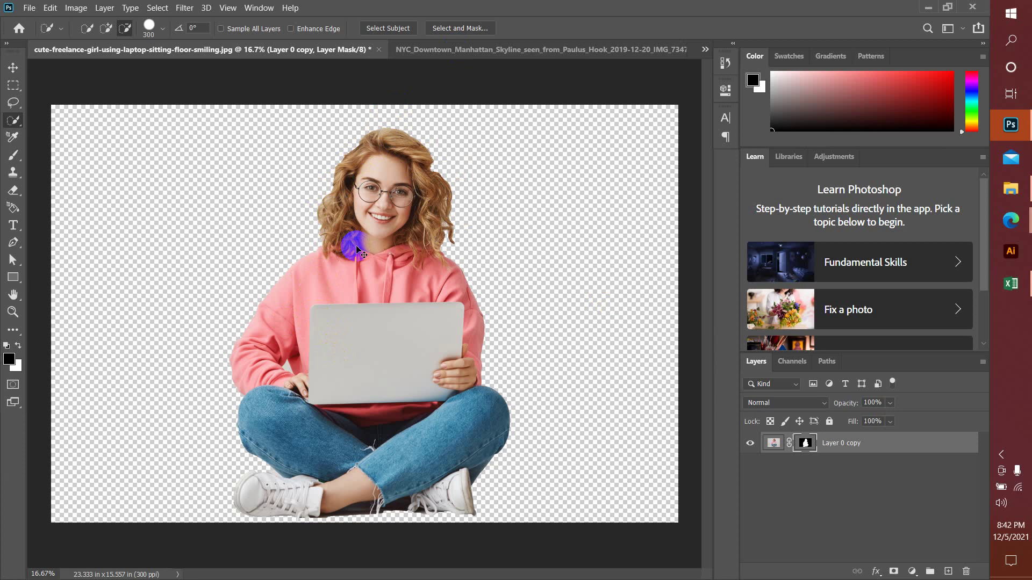
pyautogui.moveTo(356, 249)
pyautogui.mouseDown()
pyautogui.moveTo(370, 142)
pyautogui.moveTo(333, 173)
pyautogui.moveTo(327, 207)
pyautogui.moveTo(362, 155)
pyautogui.mouseUp()
pyautogui.moveTo(468, 385); pyautogui.dragTo(473, 401)
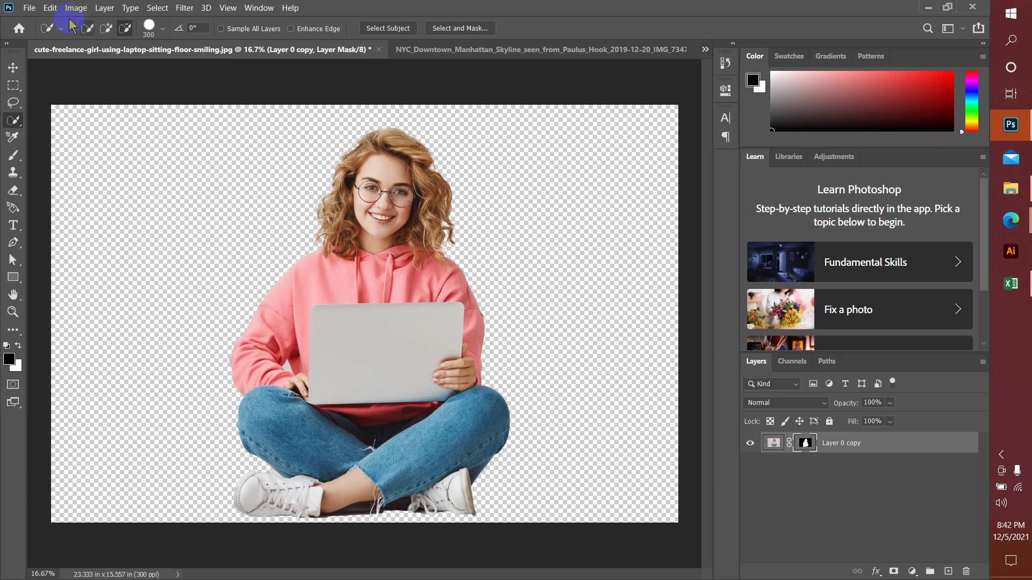
# Pick the Move tool and click around the cut-out girl on the canvas
pyautogui.click(13, 67)
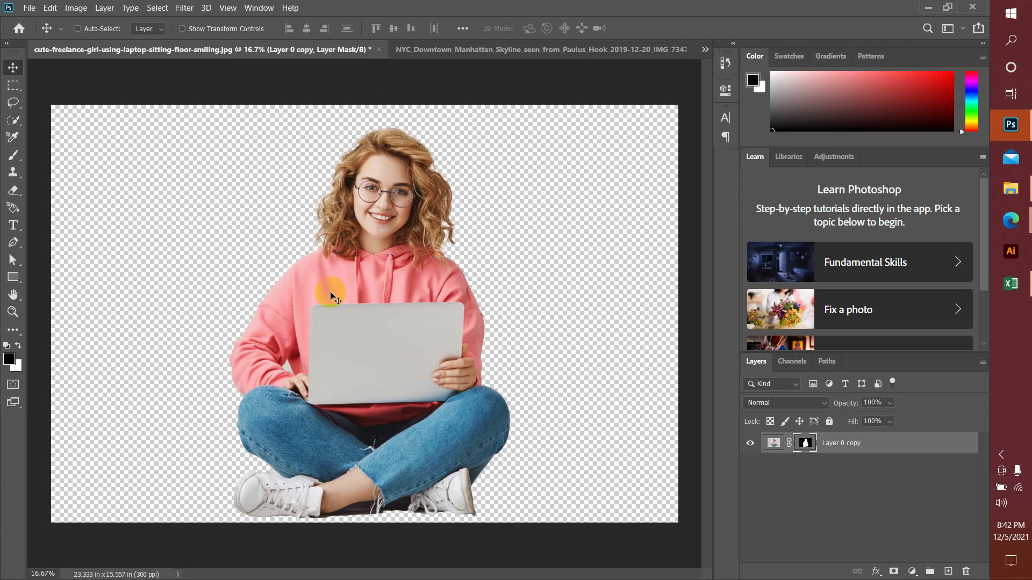
pyautogui.click(407, 150)
pyautogui.click(373, 185)
pyautogui.click(422, 248)
pyautogui.click(357, 162)
pyautogui.click(329, 263)
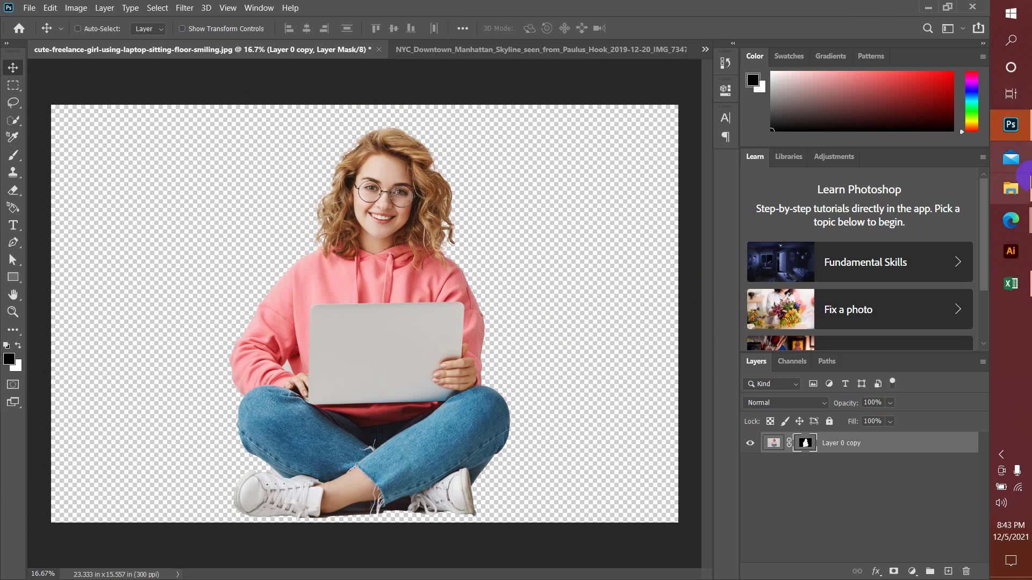
pyautogui.moveTo(1025, 221)
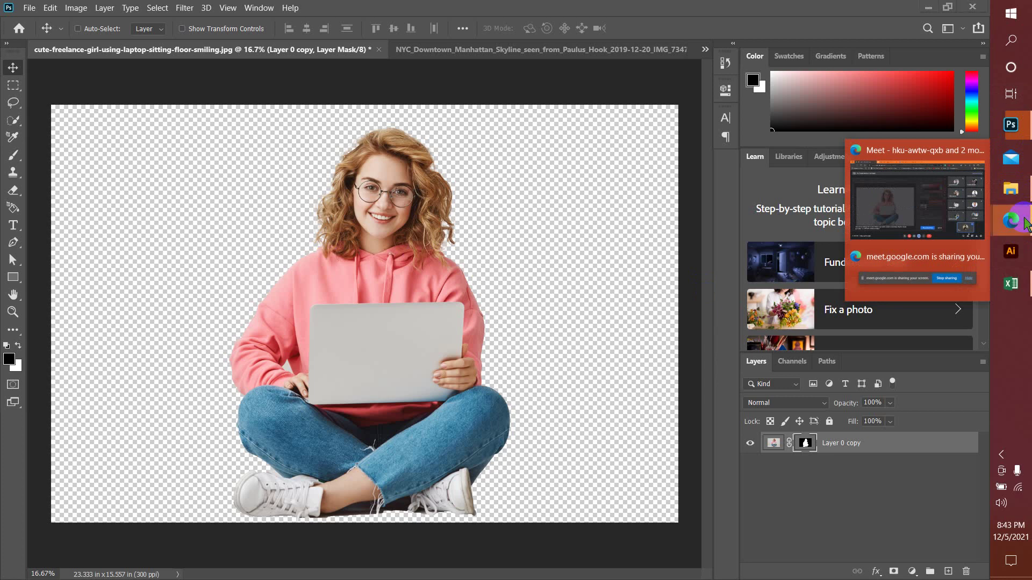
# Bring up the Meet call from the Edge taskbar, mute the microphone, and switch back to Photoshop
pyautogui.click(921, 209)
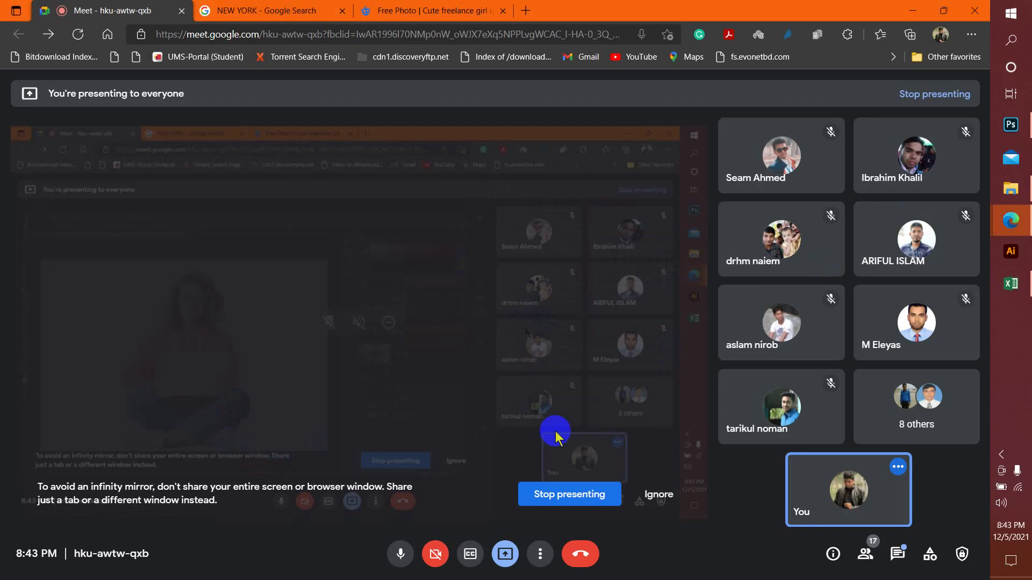
pyautogui.click(393, 556)
pyautogui.click(1011, 126)
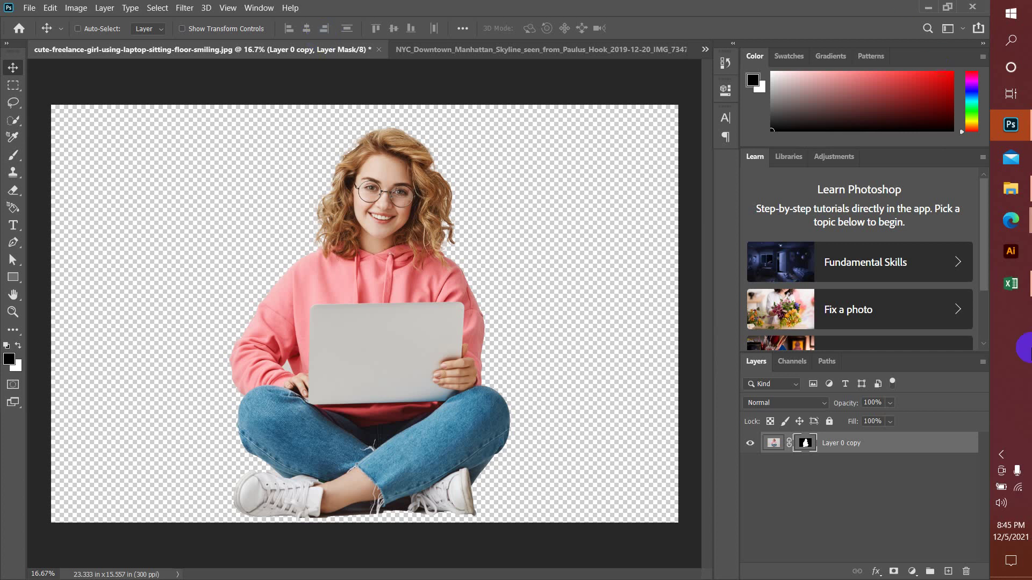
pyautogui.moveTo(1025, 230)
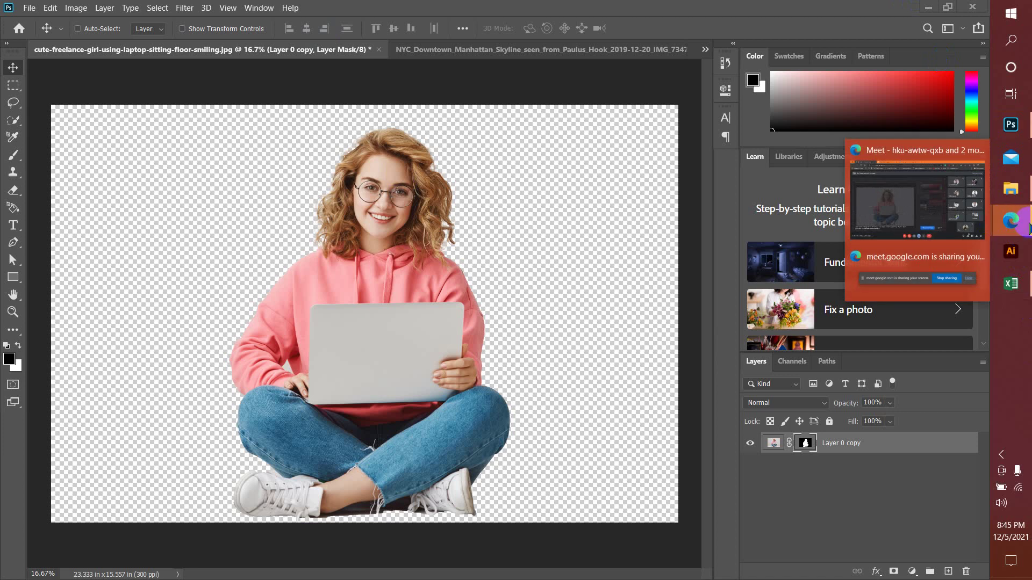
pyautogui.click(943, 217)
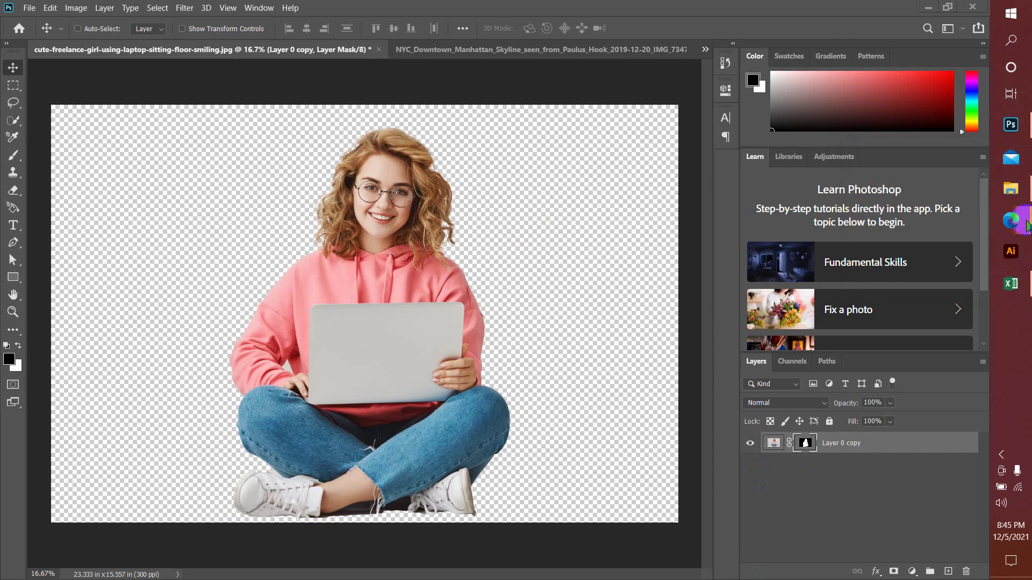
# Unmute the microphone in the Google Meet call, then switch back to Photoshop
pyautogui.click(956, 211)
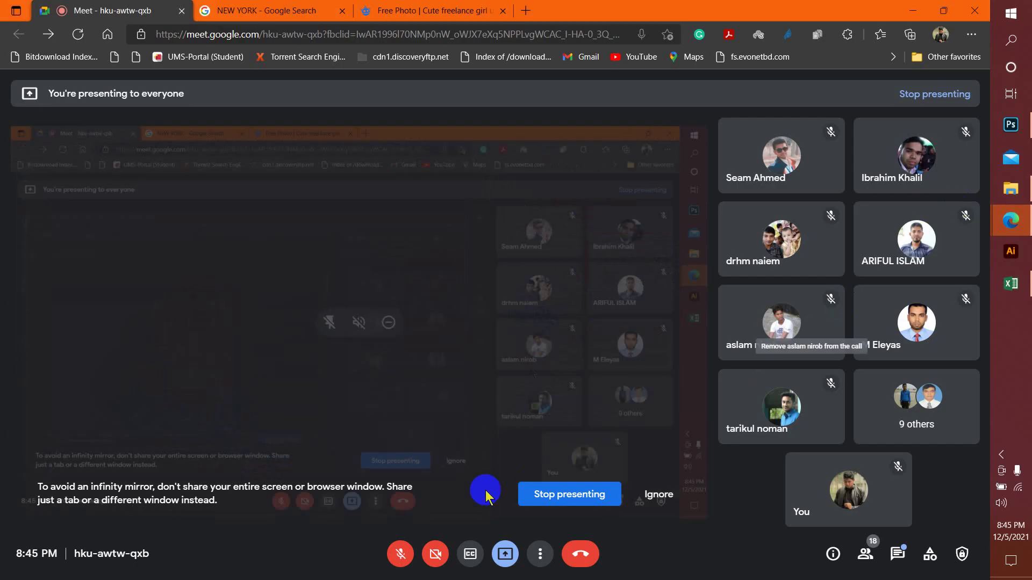
pyautogui.click(400, 554)
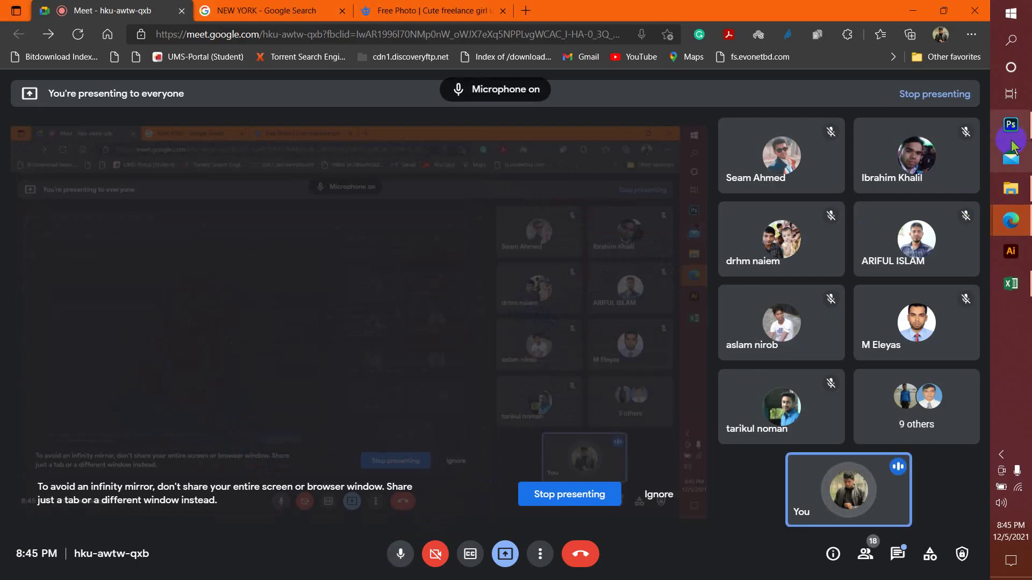
pyautogui.click(1011, 125)
pyautogui.moveTo(1015, 199)
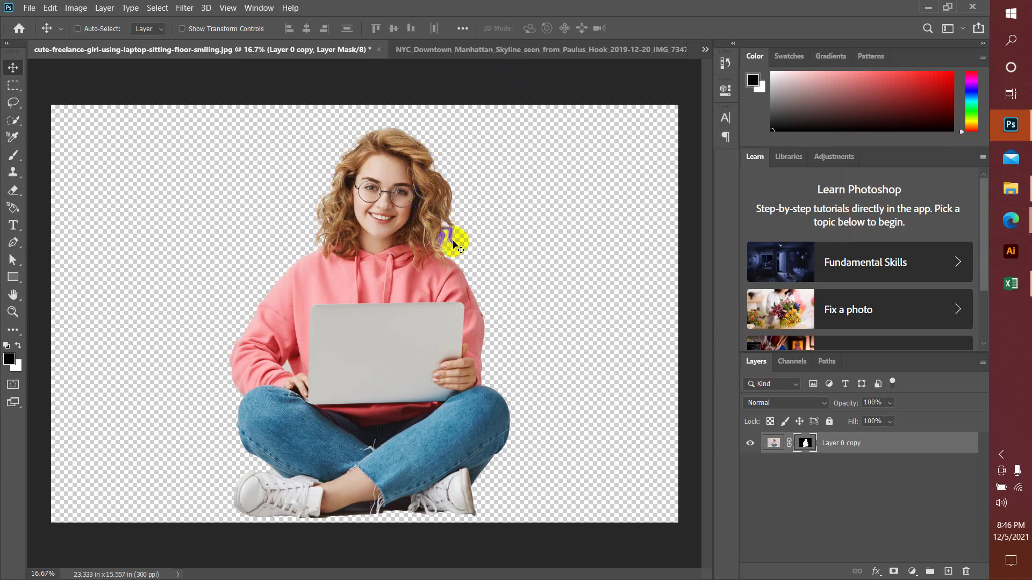
# In the Excel Attendance sheet, enter D in cell I2
pyautogui.click(1010, 283)
pyautogui.scroll(1, 536, 316)
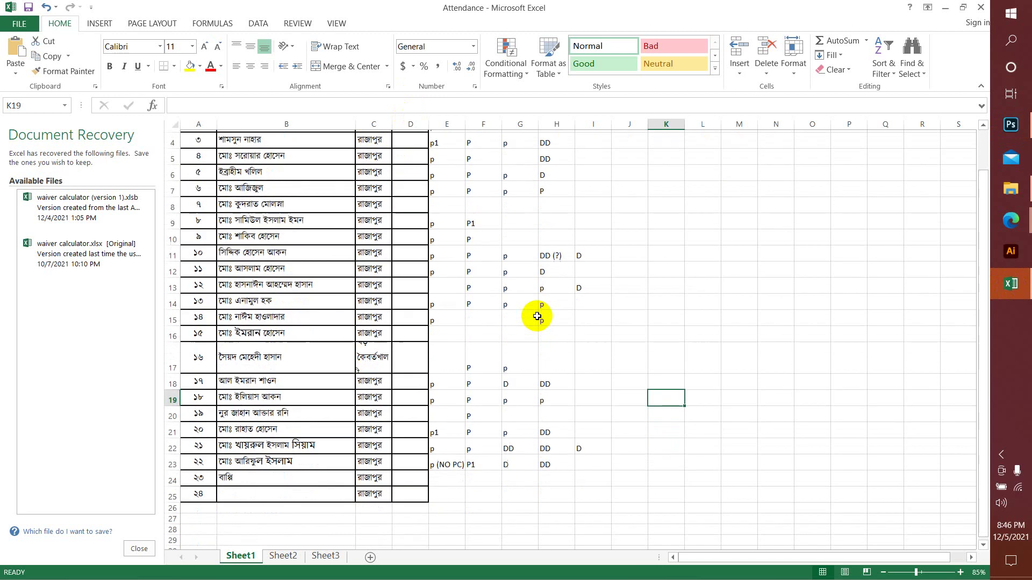
pyautogui.scroll(2, 542, 286)
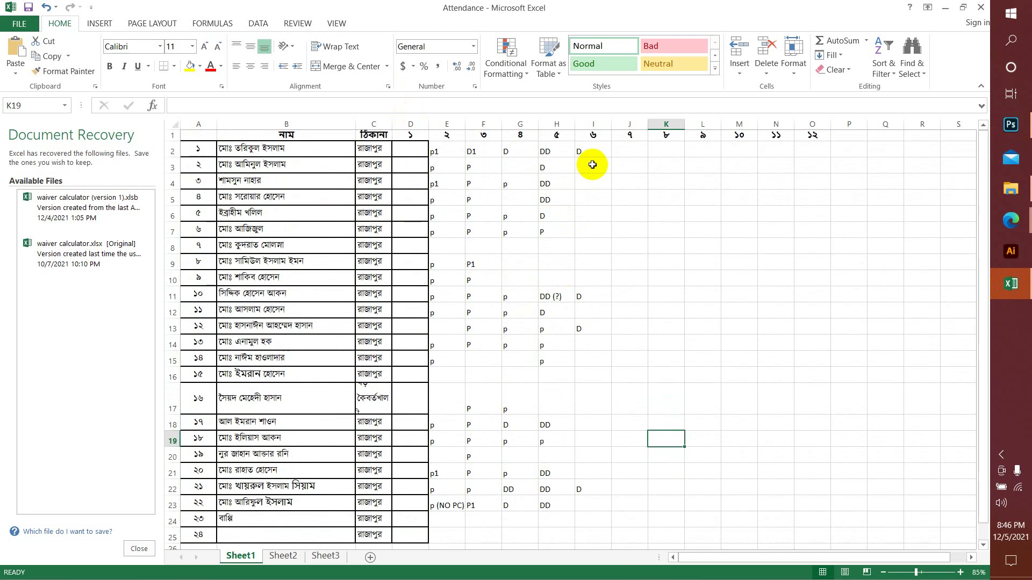
pyautogui.doubleClick(596, 150)
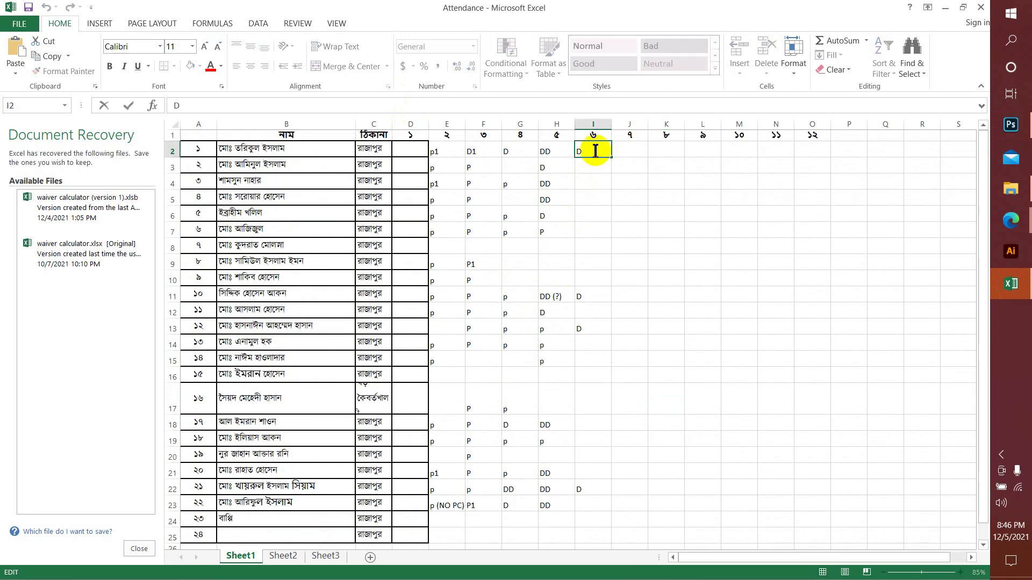
pyautogui.write('D')
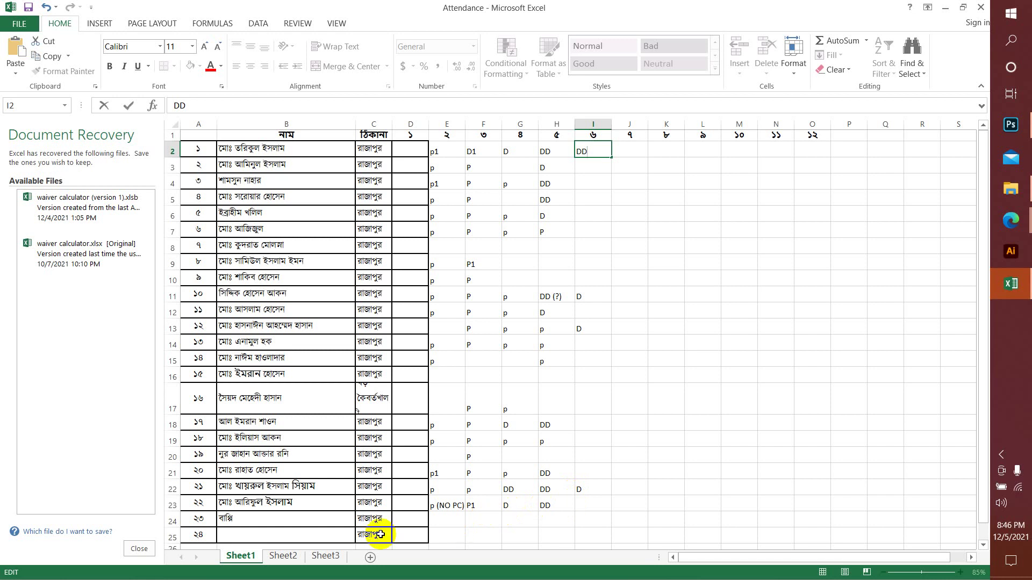
# Enter D in cell I13, then bring Photoshop back to the front
pyautogui.scroll(-1, 338, 519)
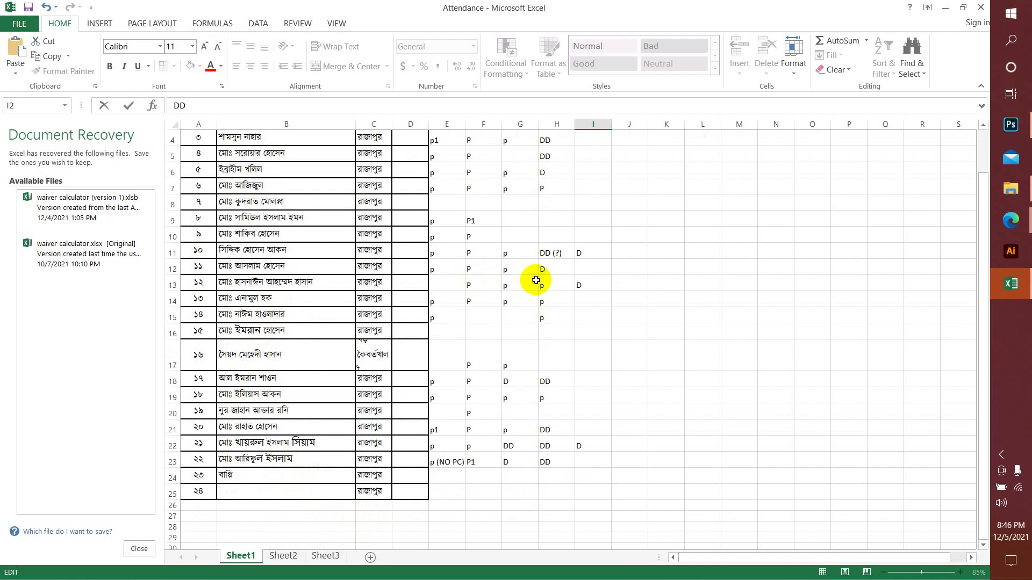
pyautogui.doubleClick(595, 287)
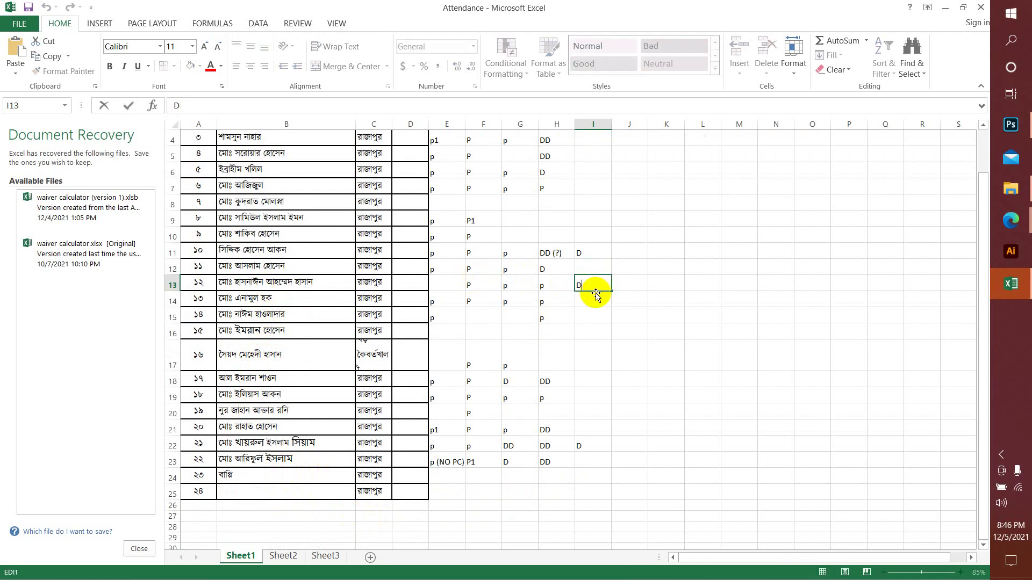
pyautogui.write('D')
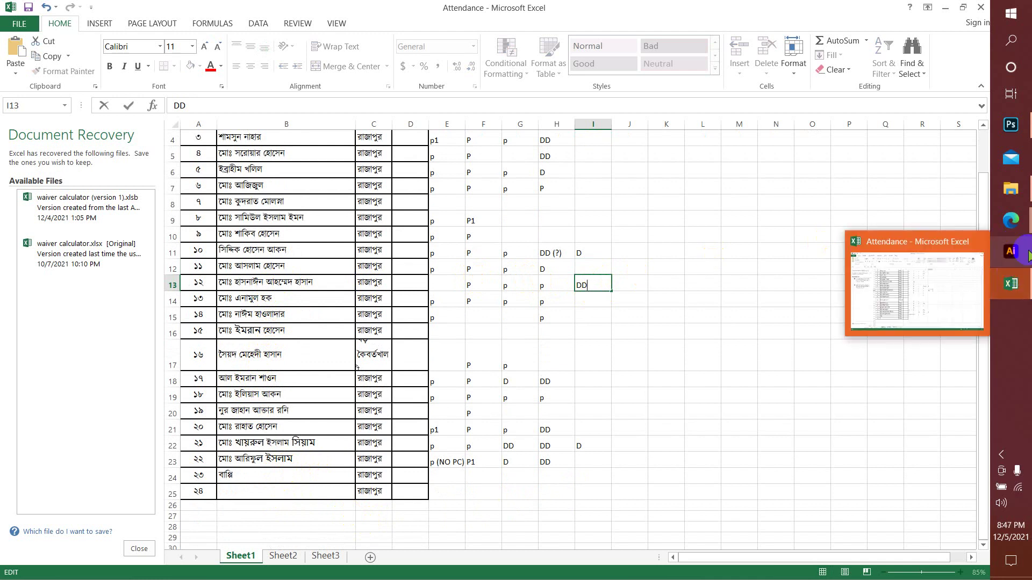
pyautogui.click(1027, 125)
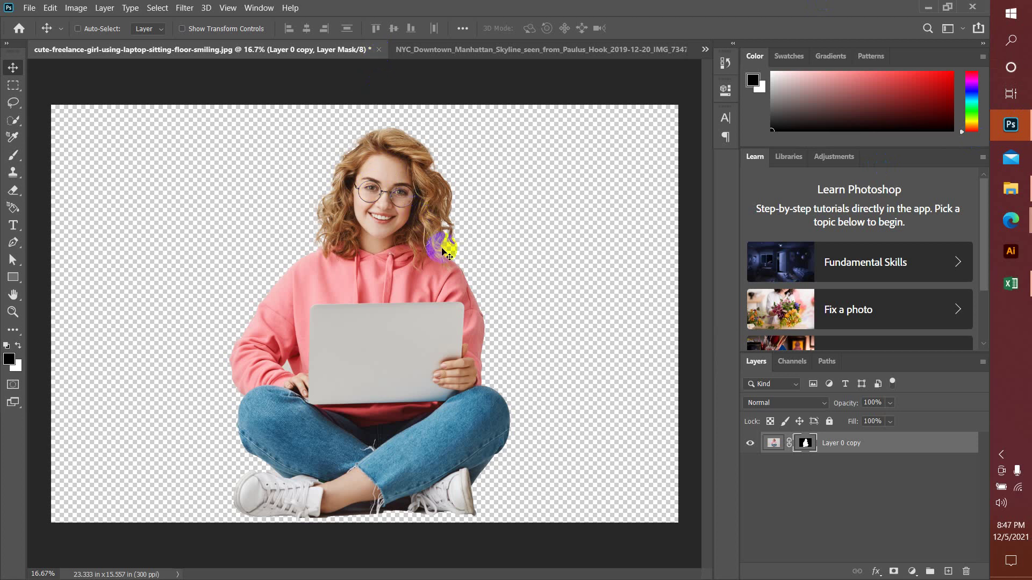
# Close the girl-with-laptop and New York skyline images, discarding changes to both
pyautogui.click(378, 50)
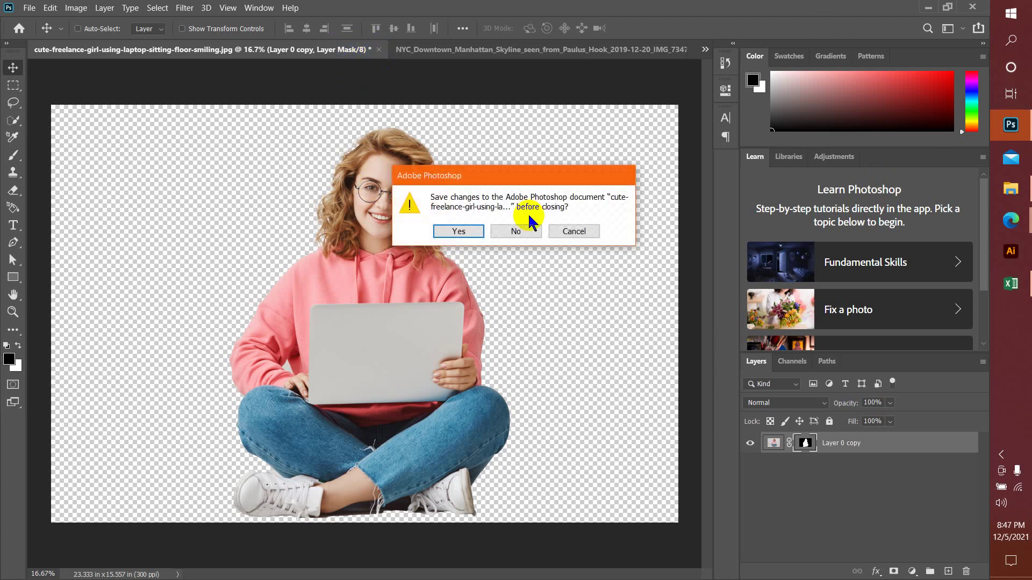
pyautogui.click(525, 231)
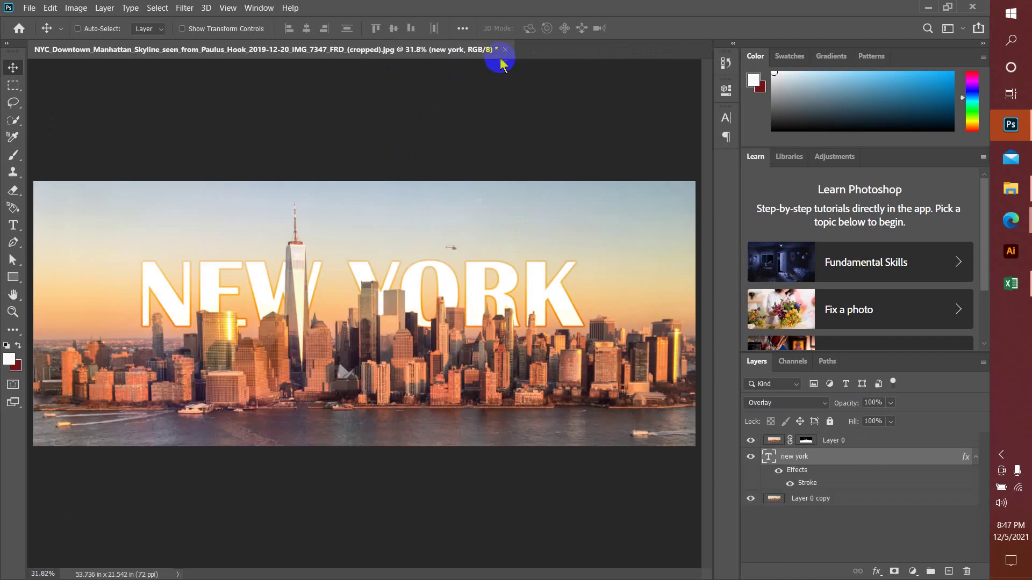
pyautogui.click(505, 50)
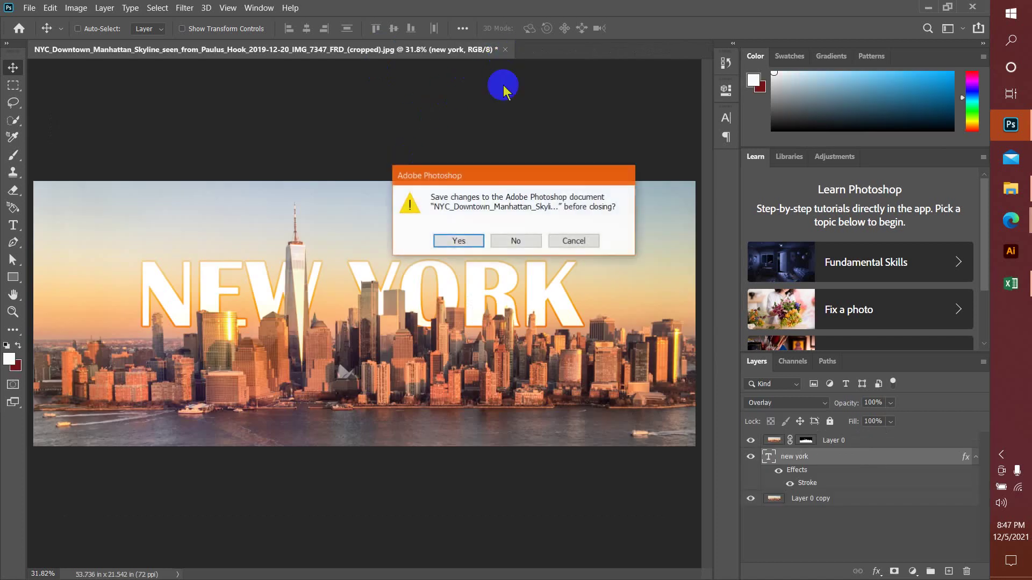
pyautogui.click(522, 242)
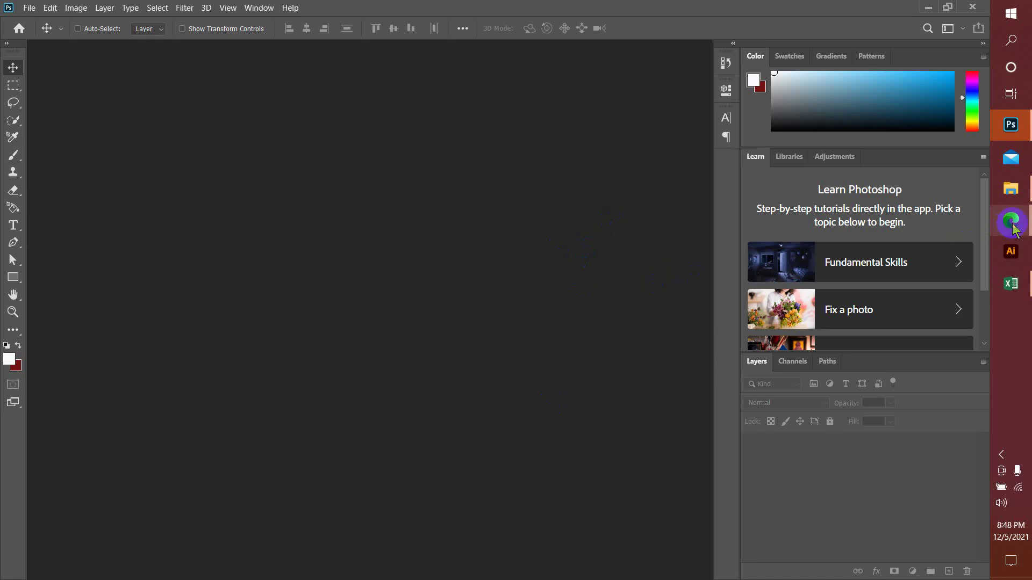
# In Edge's image search tab, replace the New York query with 'acne' and search
pyautogui.moveTo(1012, 229)
pyautogui.click(889, 213)
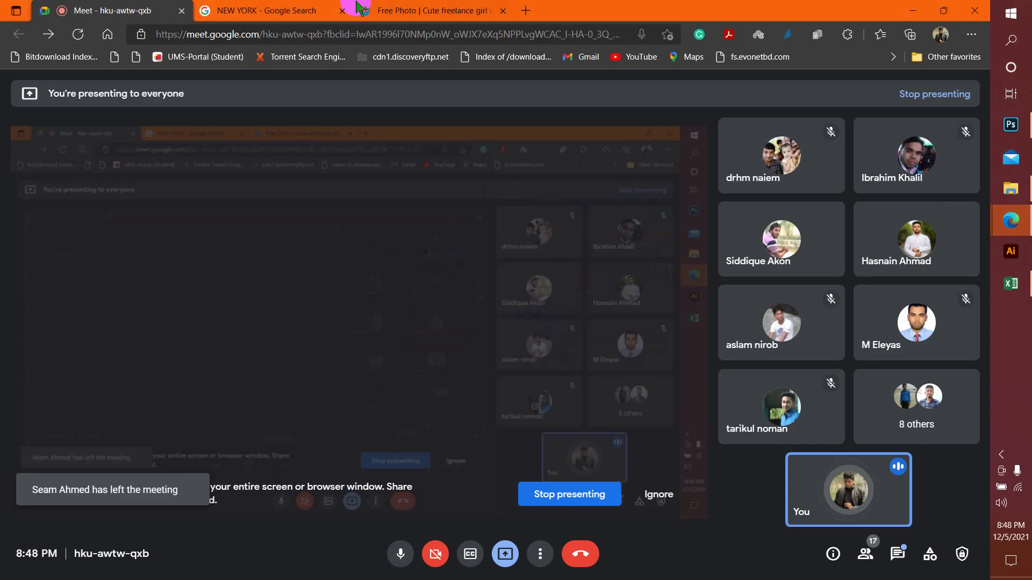
pyautogui.click(269, 10)
pyautogui.scroll(-1, 238, 103)
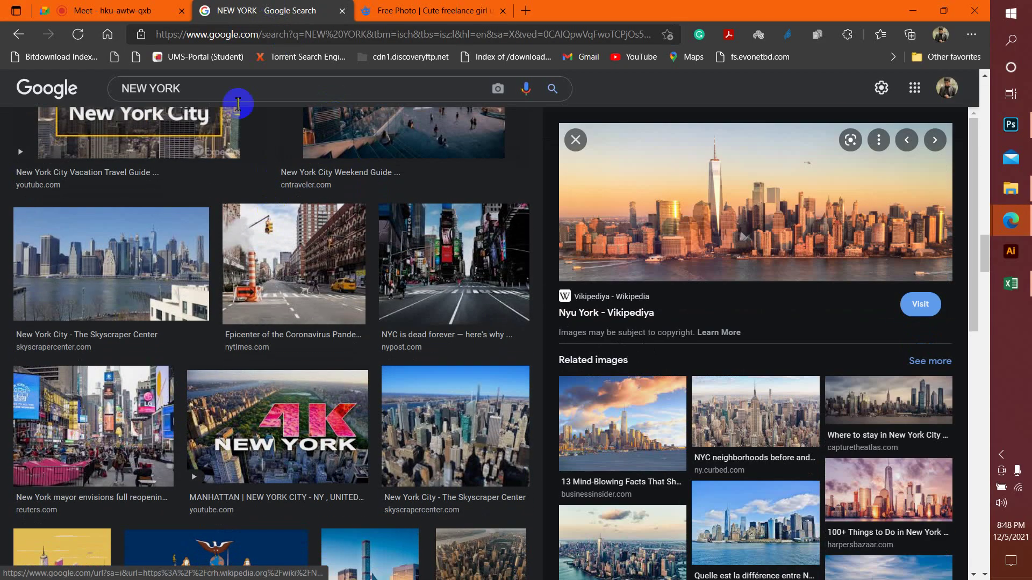
pyautogui.moveTo(238, 97); pyautogui.dragTo(115, 87)
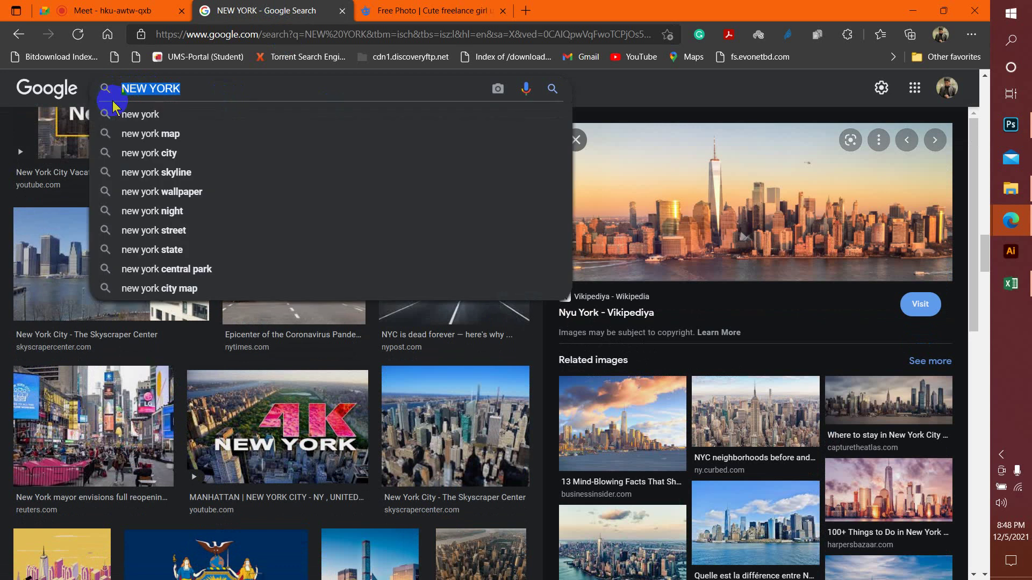
pyautogui.write('acne')
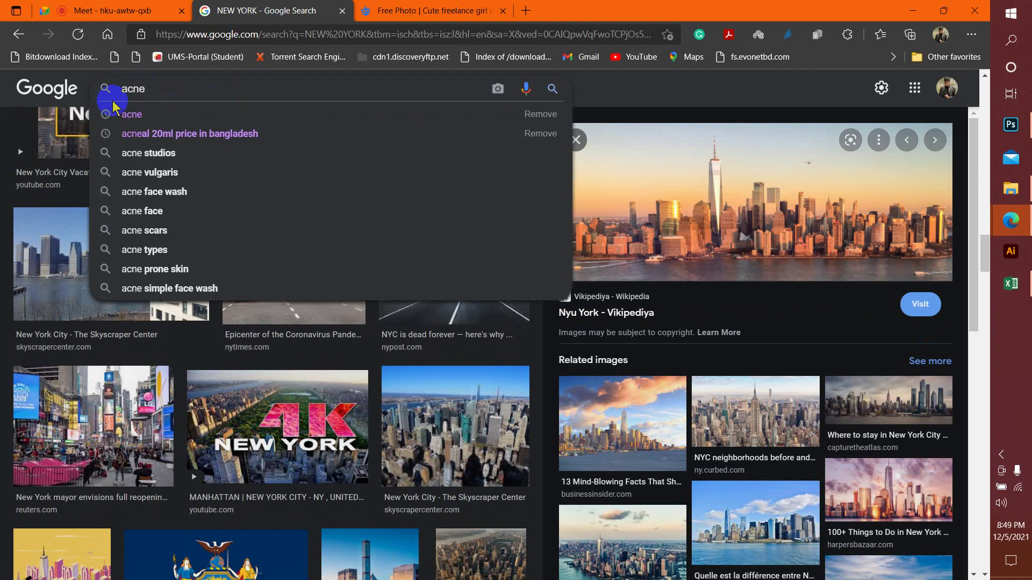
pyautogui.press('Return')
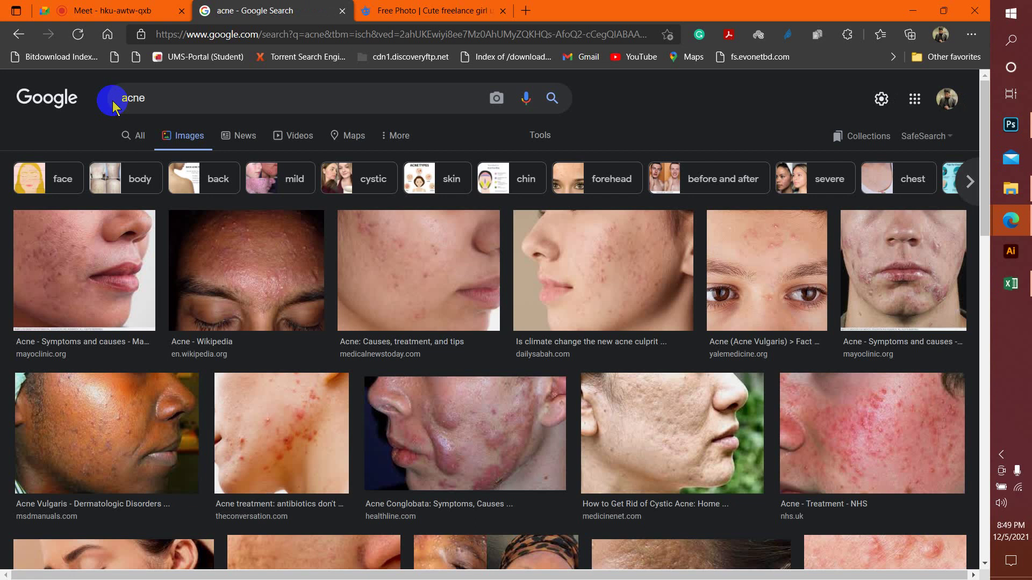
# Filter the acne image results to Large size
pyautogui.click(543, 137)
pyautogui.click(119, 161)
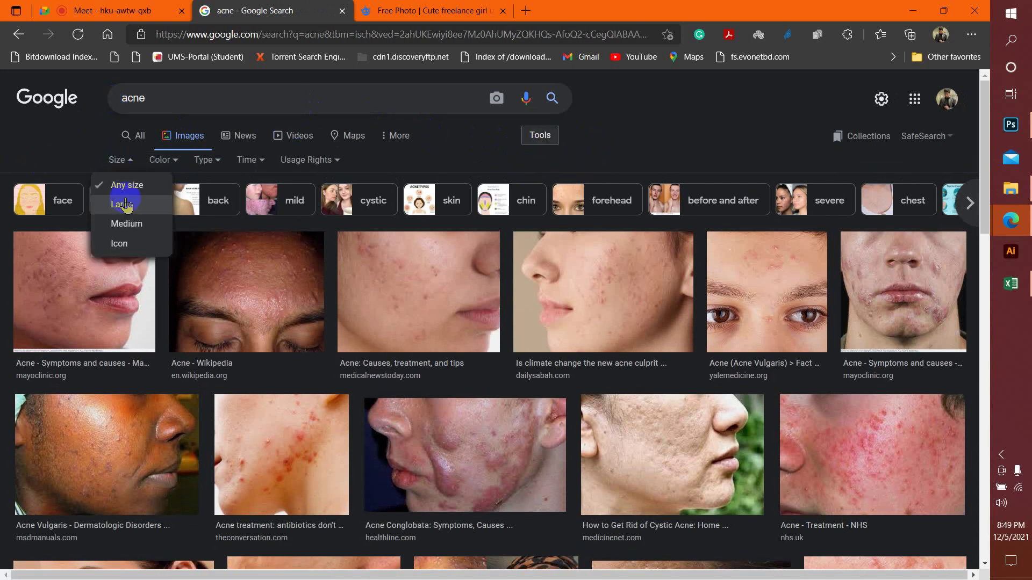
pyautogui.click(125, 210)
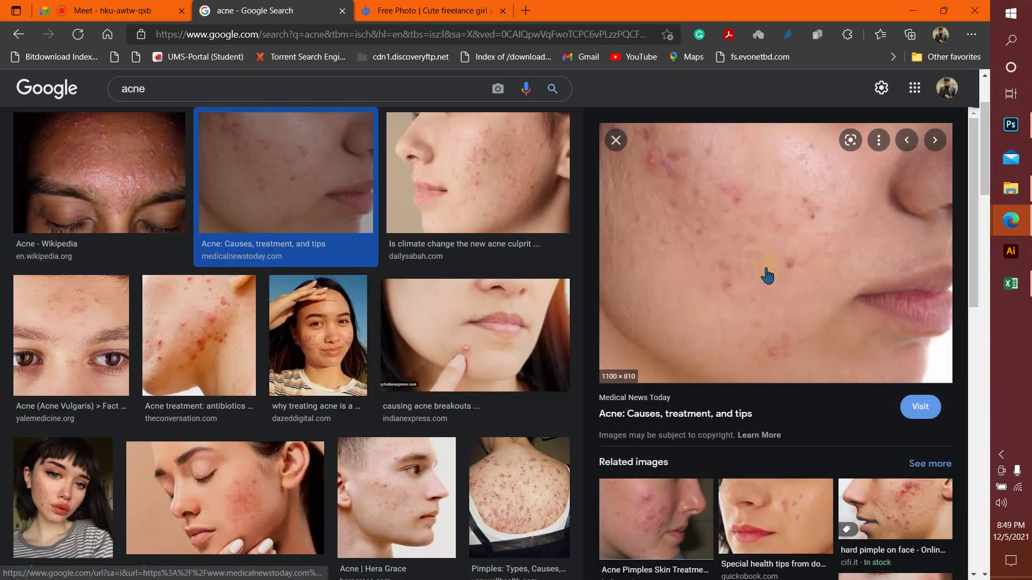
# Save the previewed acne image to Downloads as acne (2).jpg
pyautogui.rightClick(772, 313)
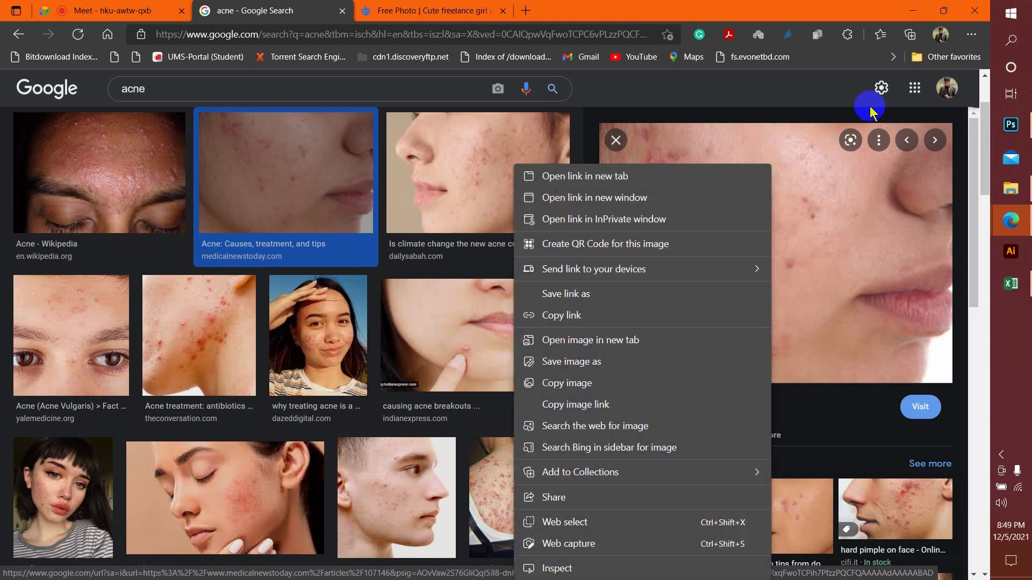
pyautogui.click(604, 364)
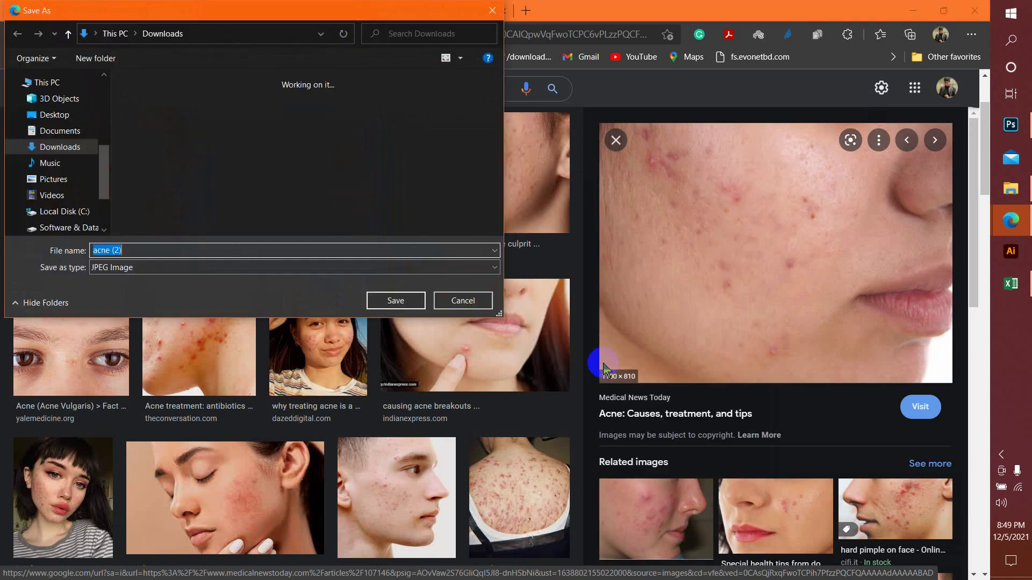
pyautogui.click(404, 301)
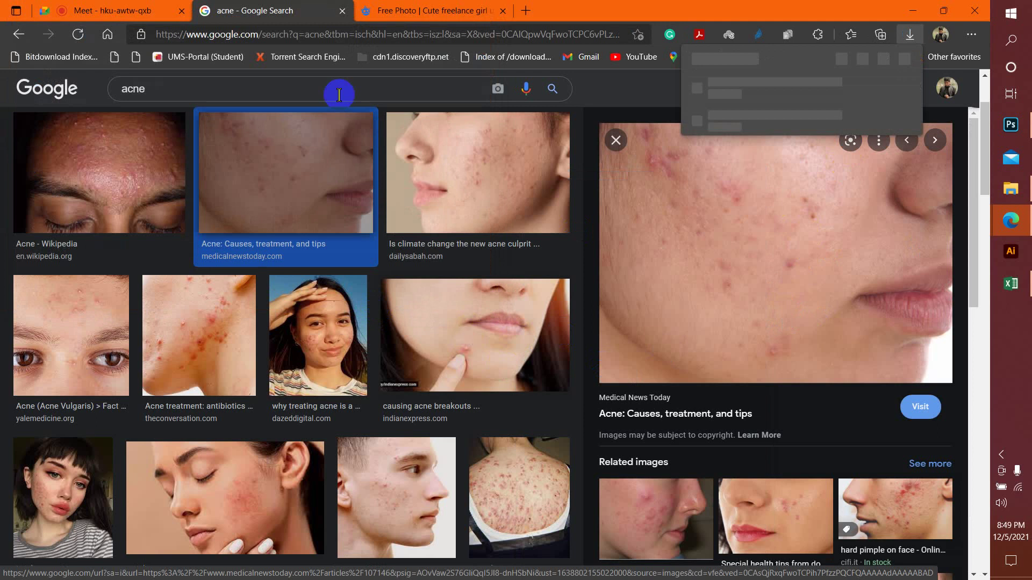
# Browse the acne image results, then return to Photoshop
pyautogui.scroll(-5, 484, 194)
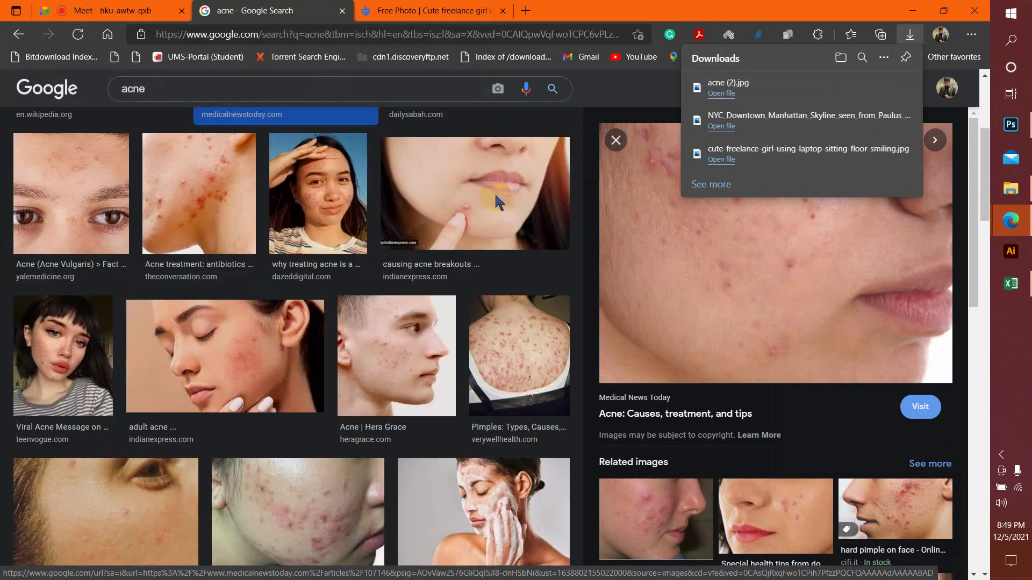
pyautogui.scroll(2, 495, 203)
pyautogui.scroll(-7, 496, 202)
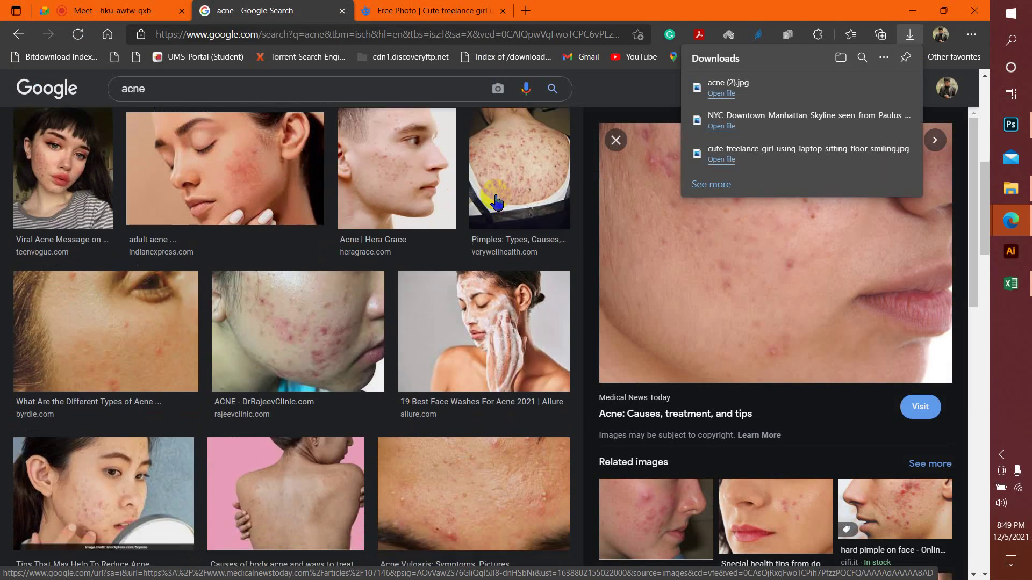
pyautogui.scroll(-4, 497, 202)
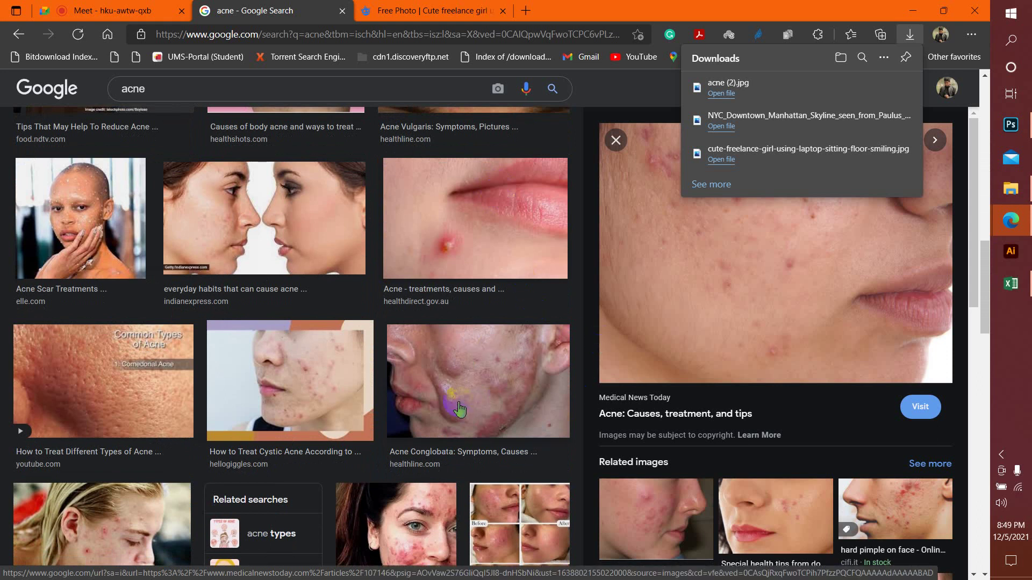
pyautogui.scroll(-1, 497, 350)
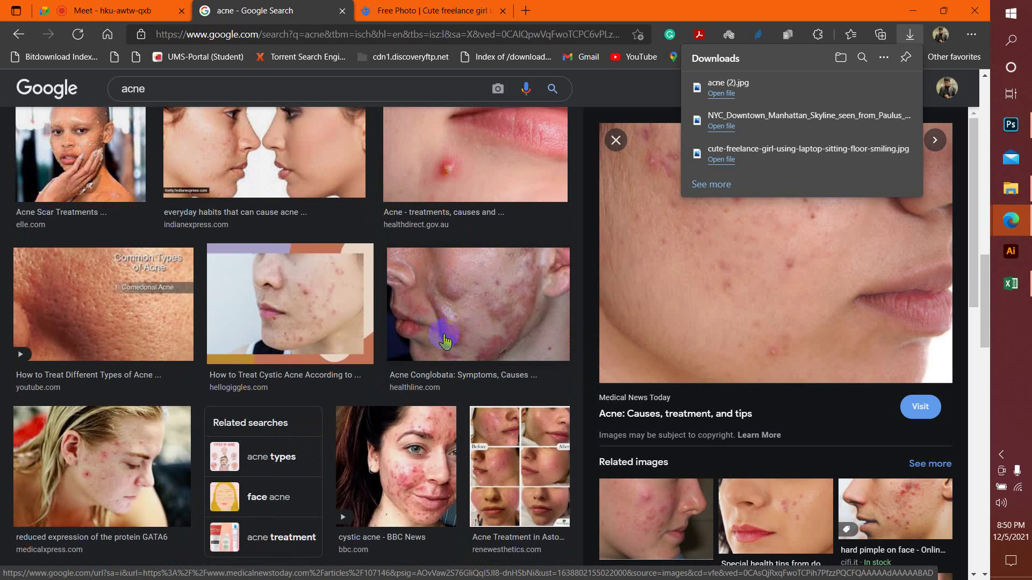
pyautogui.scroll(10, 445, 339)
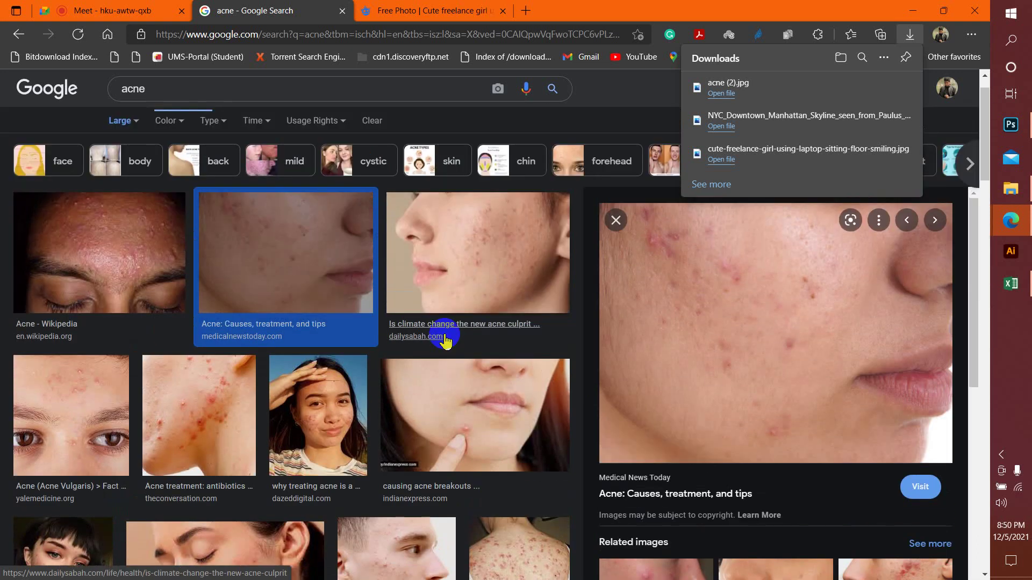
pyautogui.scroll(2, 445, 340)
pyautogui.scroll(-10, 446, 333)
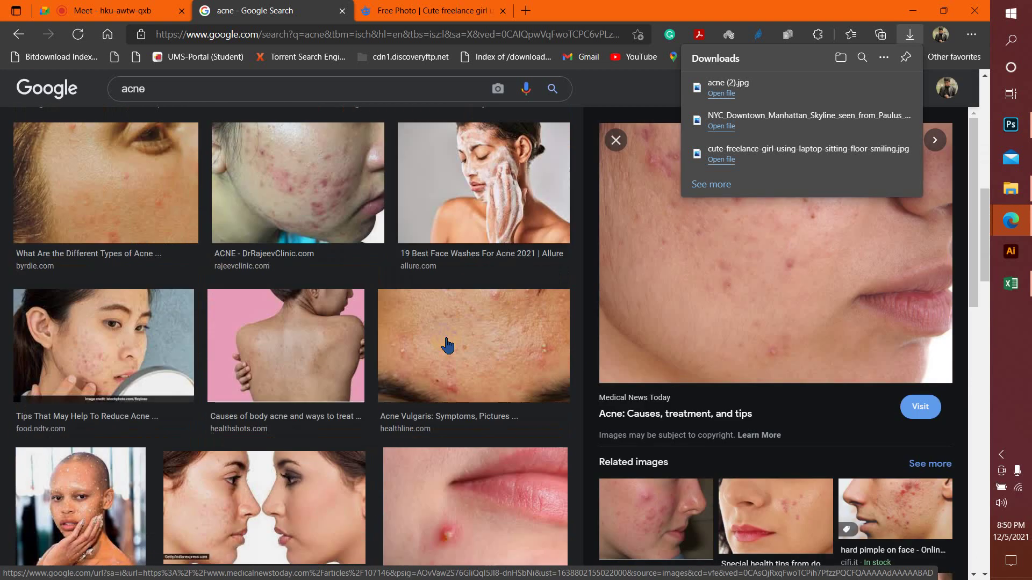
pyautogui.scroll(-5, 519, 397)
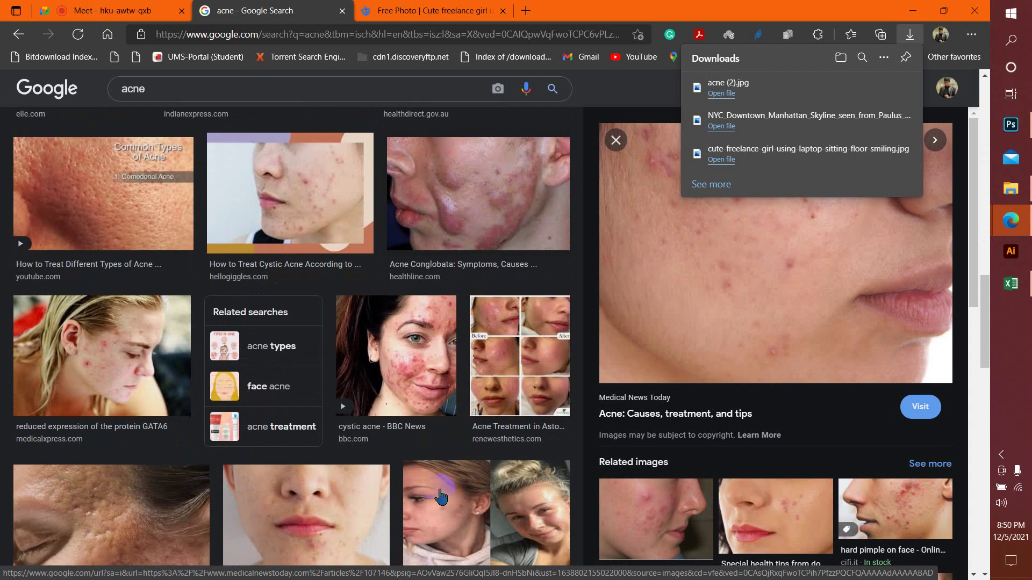
pyautogui.scroll(10, 441, 497)
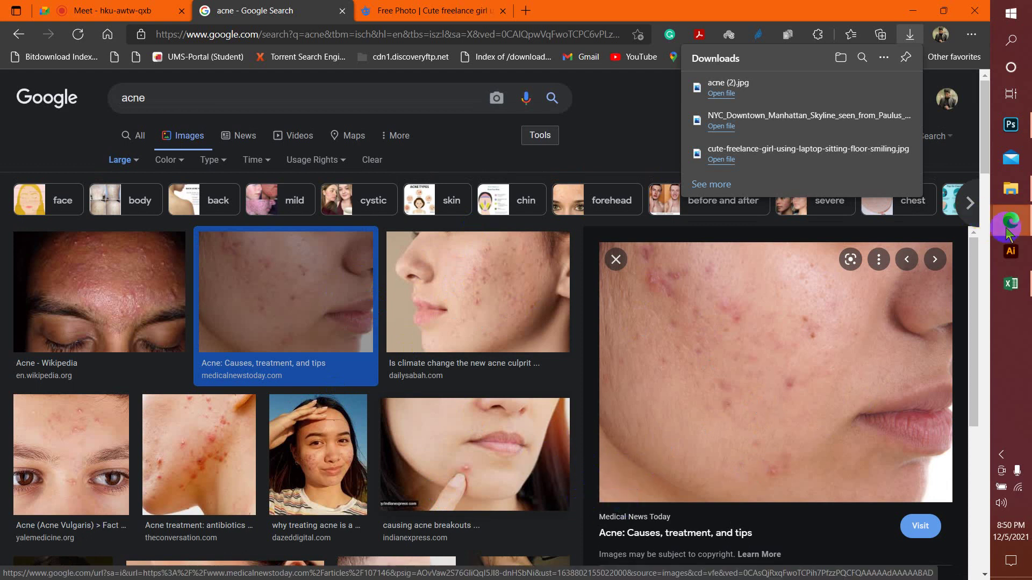
pyautogui.click(1010, 125)
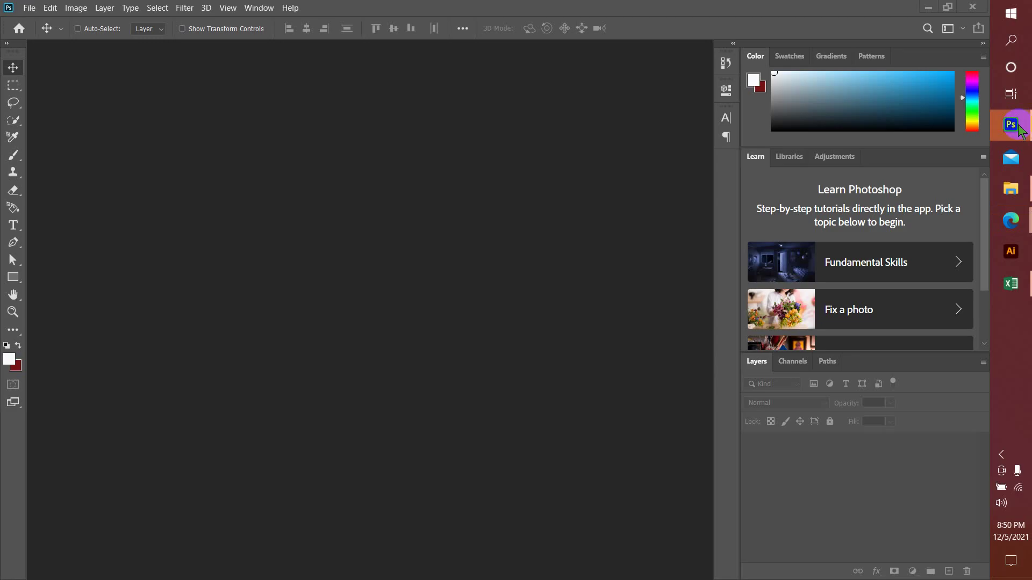
# Open acne (2).jpg from the Downloads folder via File > Open
pyautogui.click(29, 8)
pyautogui.click(39, 33)
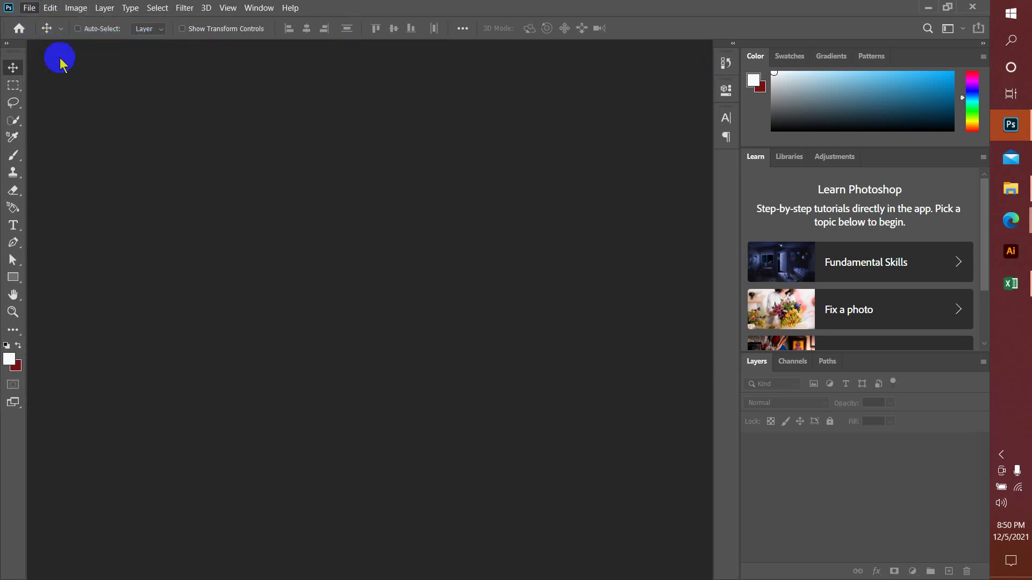
pyautogui.click(179, 123)
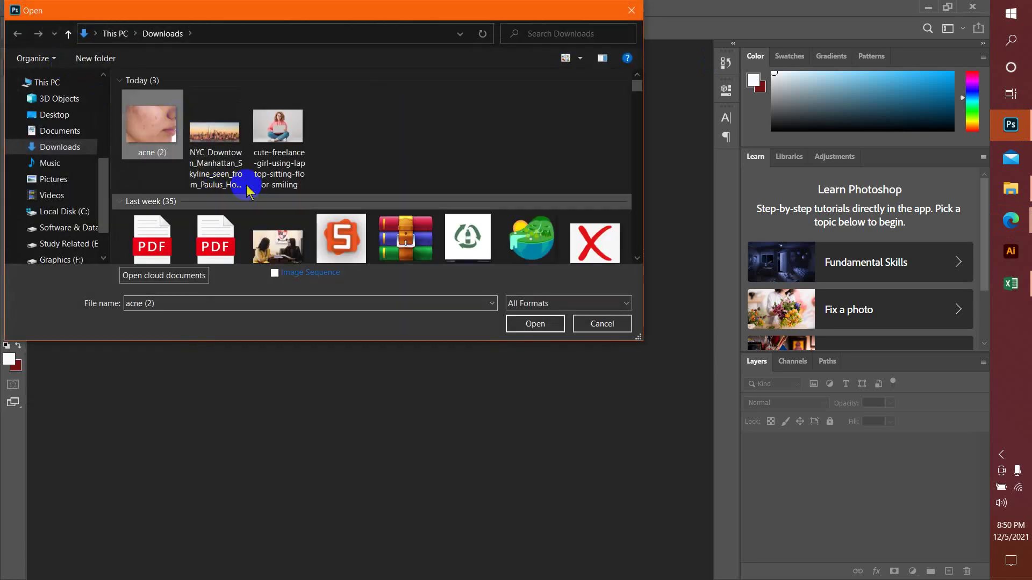
pyautogui.click(528, 324)
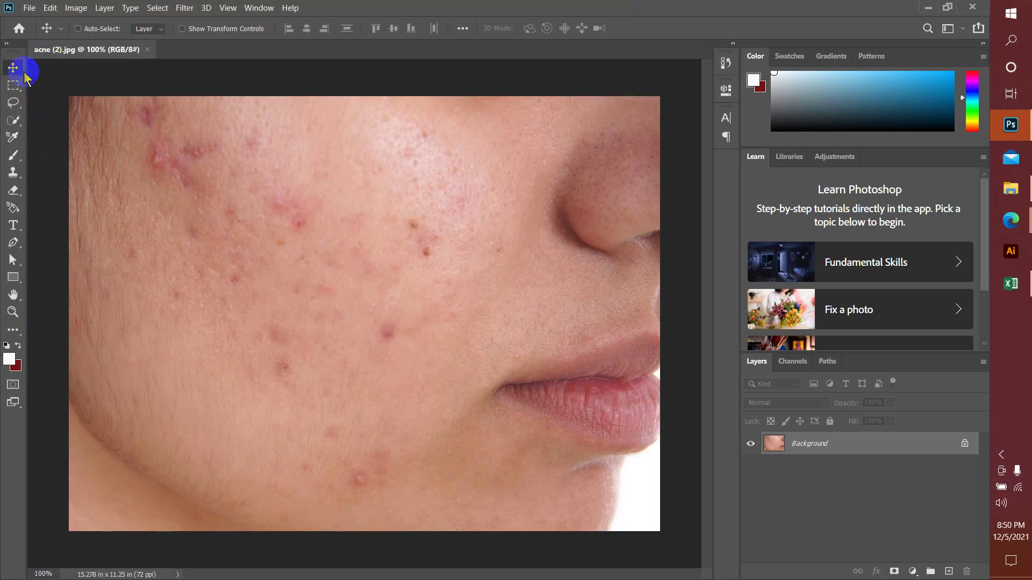
pyautogui.click(16, 162)
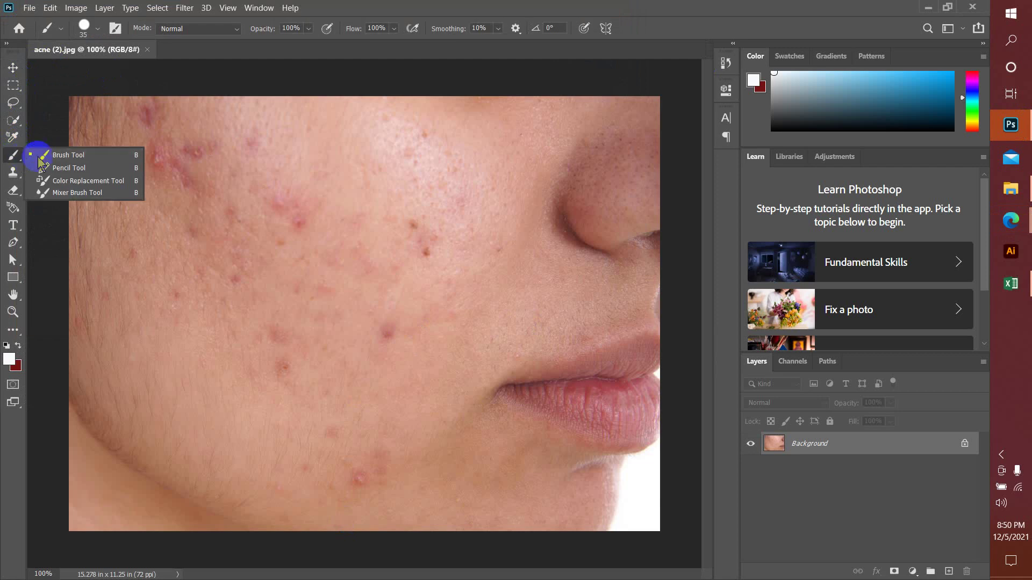
pyautogui.click(15, 156)
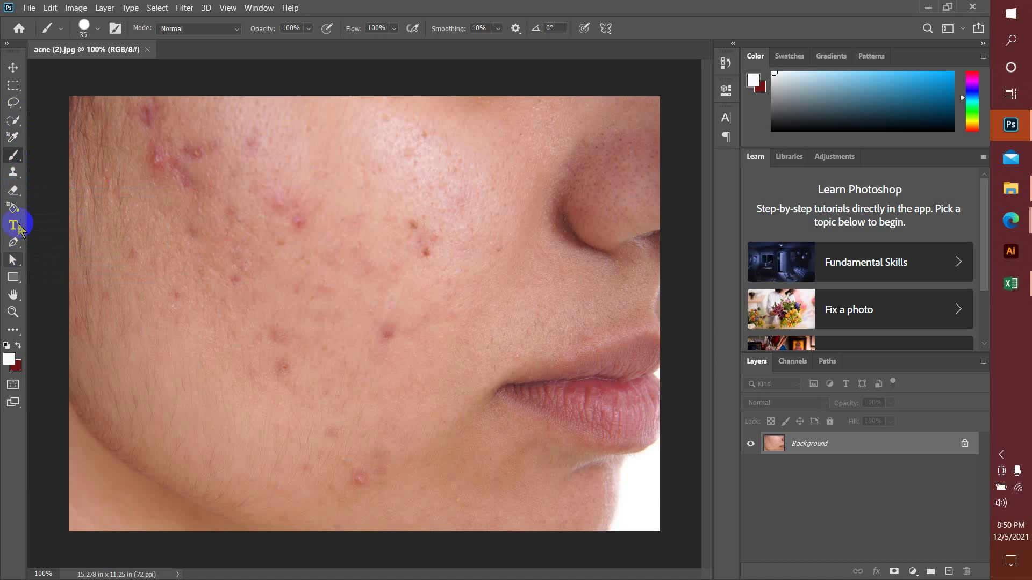
pyautogui.click(13, 138)
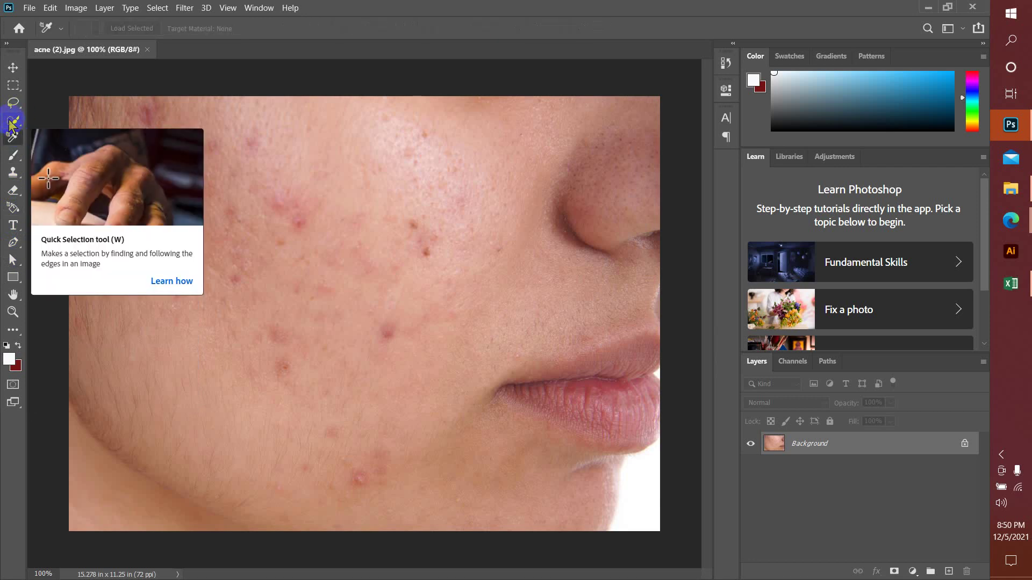
pyautogui.click(11, 123)
pyautogui.click(11, 124)
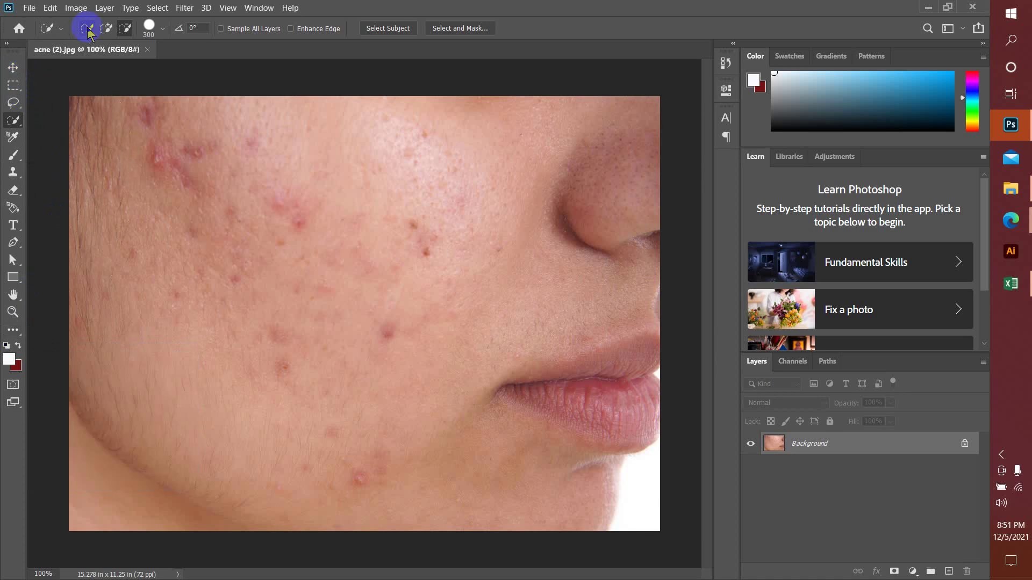
pyautogui.click(13, 68)
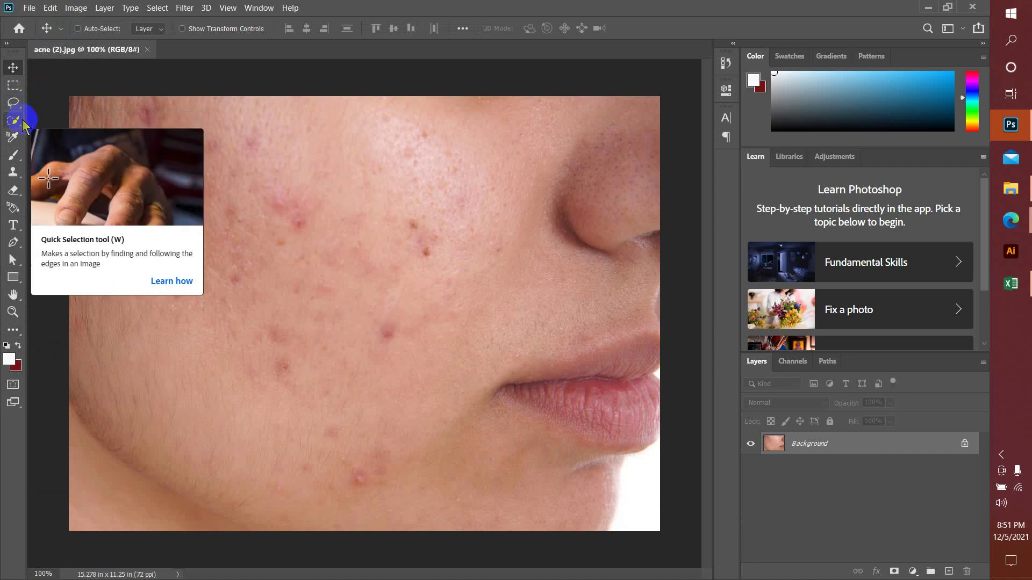
pyautogui.click(14, 86)
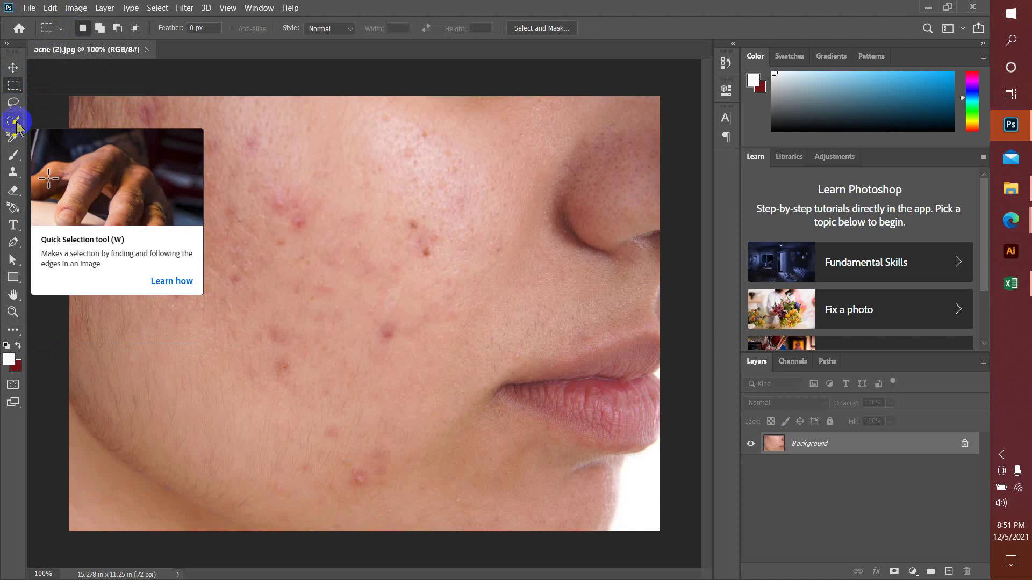
pyautogui.click(21, 156)
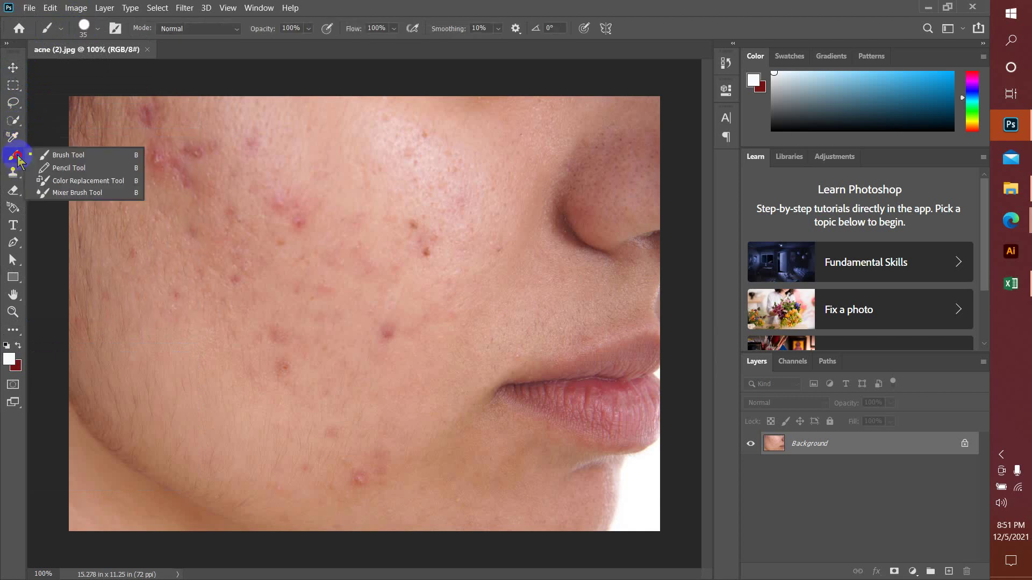
pyautogui.click(20, 160)
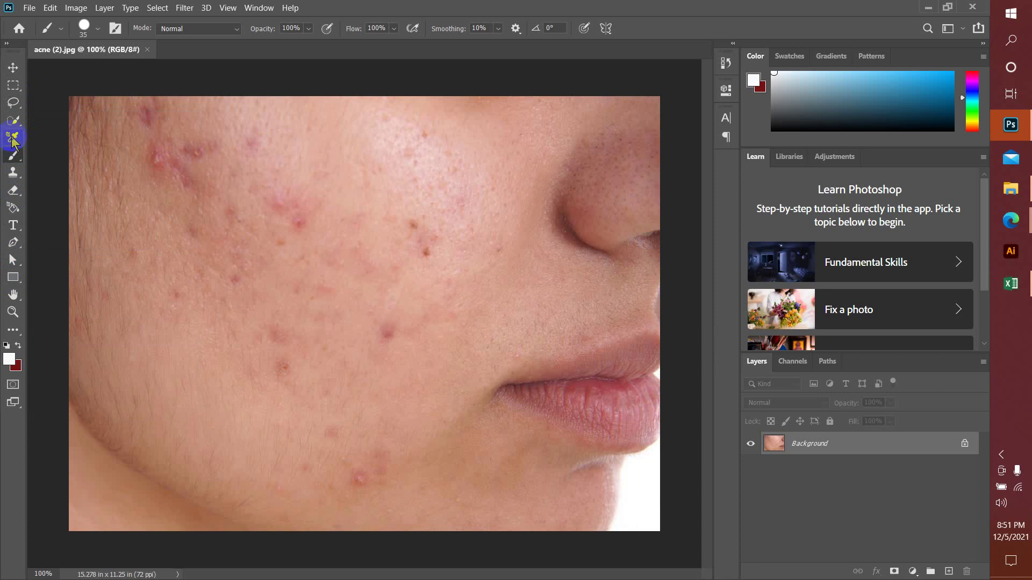
pyautogui.click(13, 120)
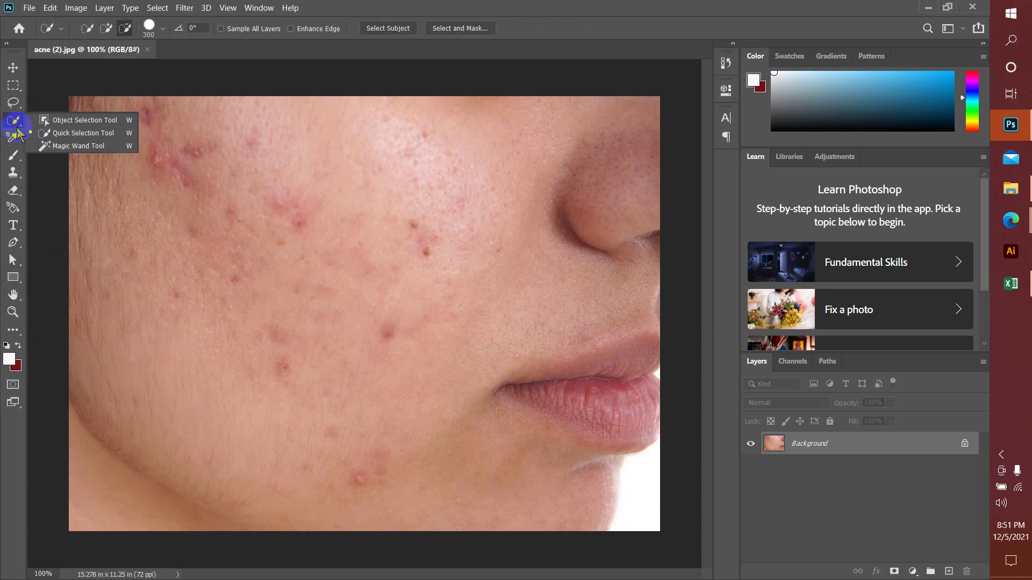
pyautogui.click(16, 135)
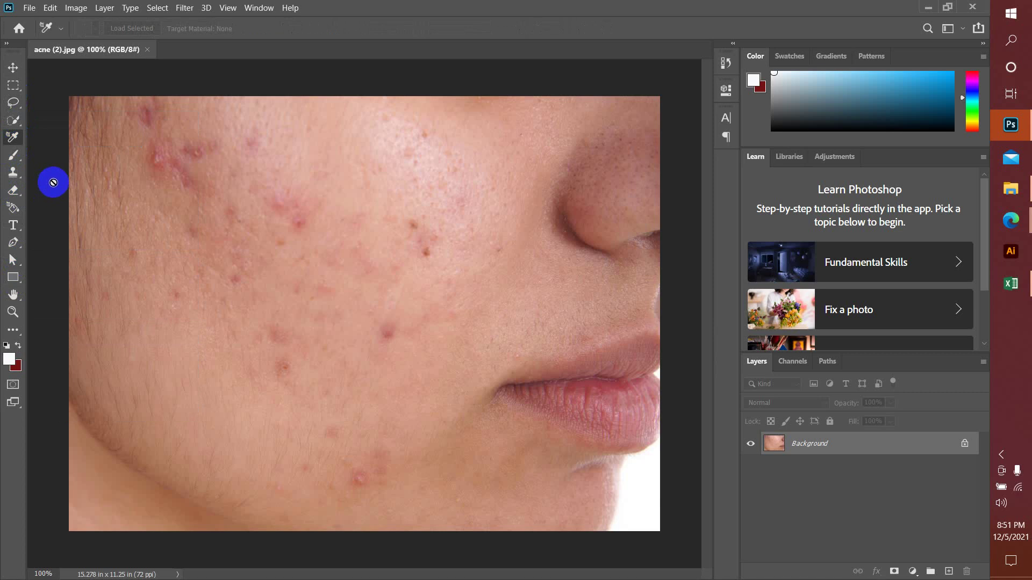
pyautogui.click(15, 142)
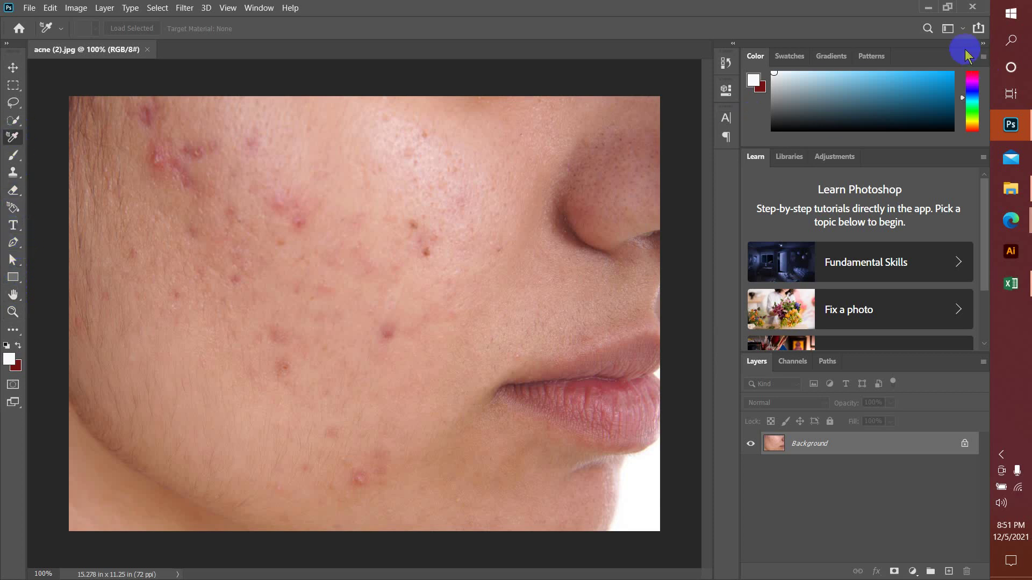
# Switch the workspace to Photography and glance at the tool presets list
pyautogui.click(949, 30)
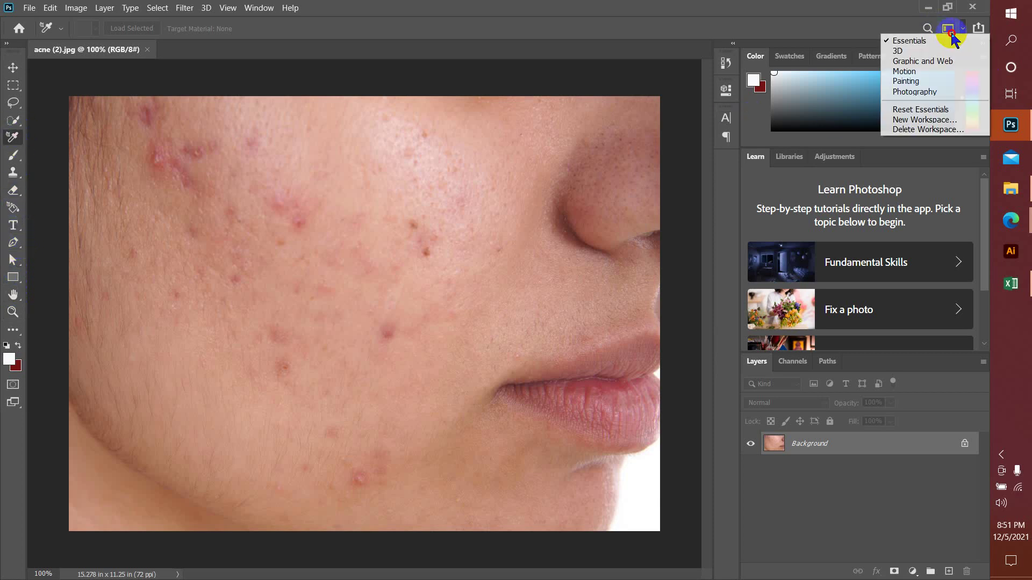
pyautogui.click(924, 92)
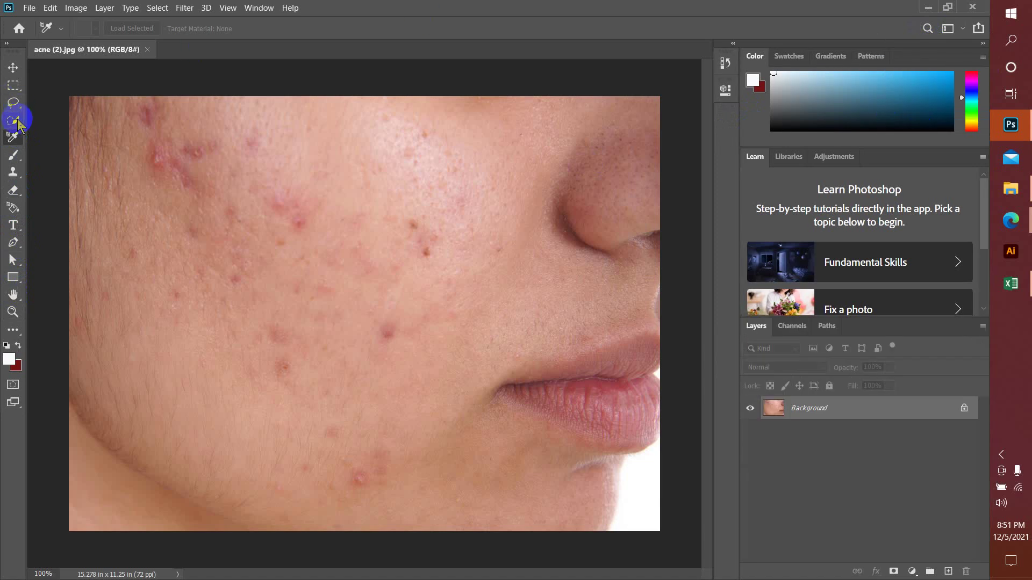
pyautogui.click(50, 28)
pyautogui.click(49, 28)
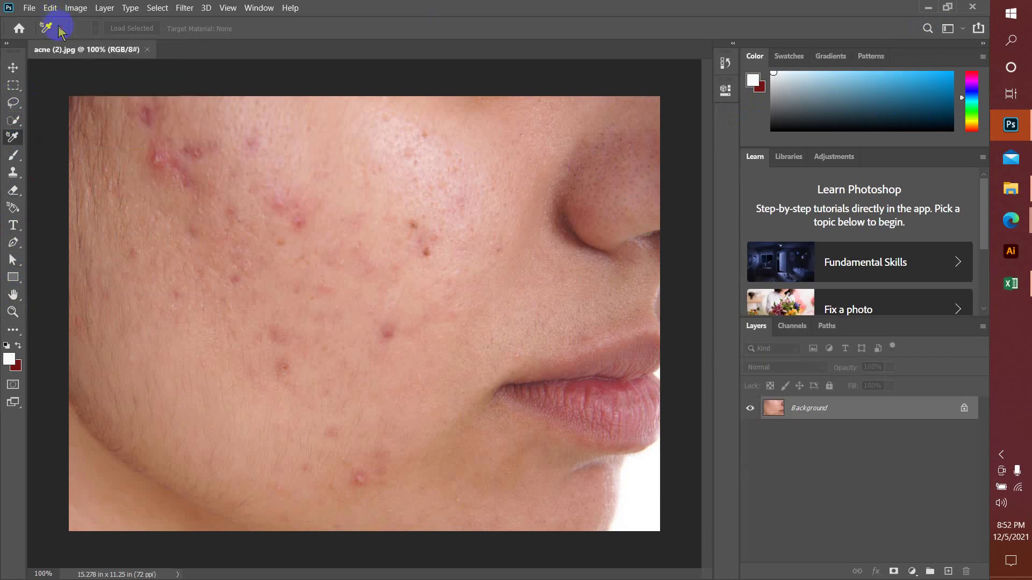
pyautogui.click(51, 28)
pyautogui.click(51, 28)
# Try the Move, Rectangular Marquee and Lasso tools, then pick the Eyedropper with I
pyautogui.click(13, 67)
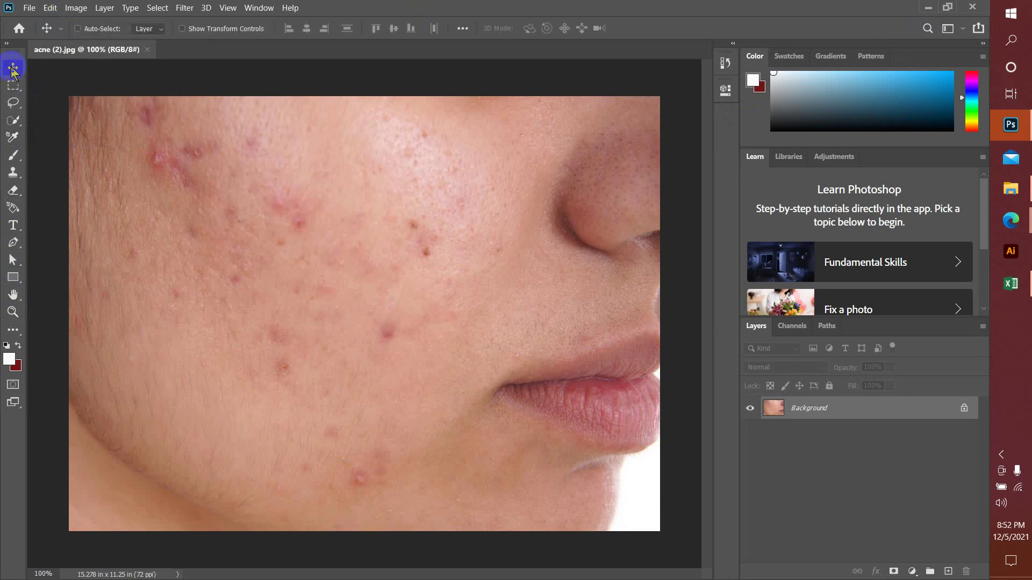
pyautogui.click(13, 86)
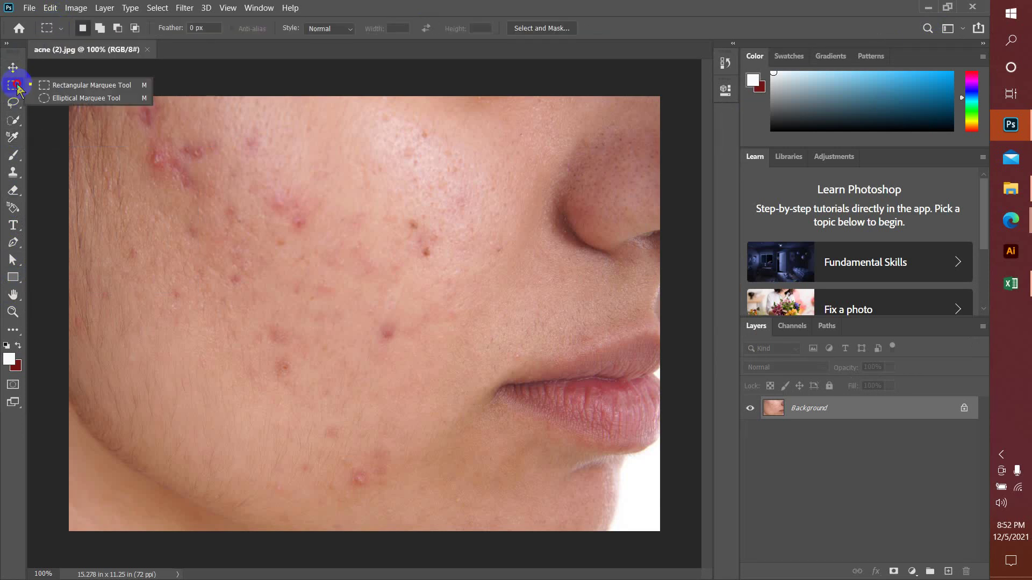
pyautogui.click(18, 105)
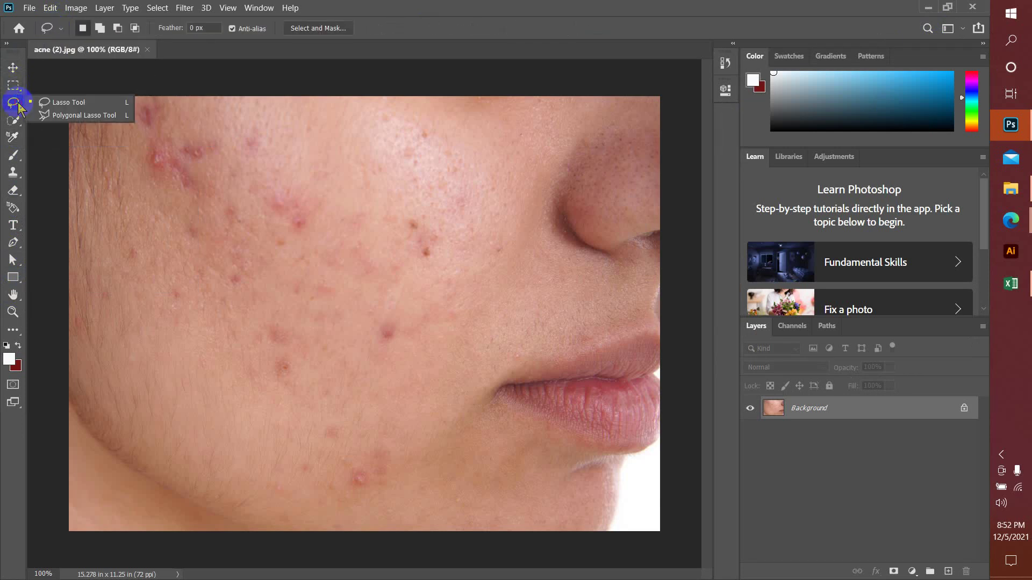
pyautogui.click(14, 103)
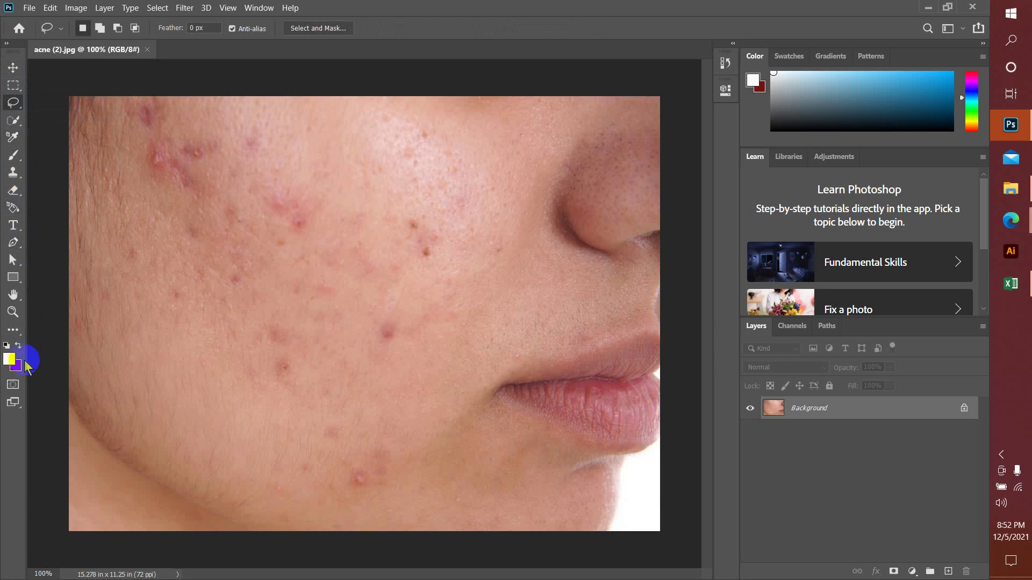
pyautogui.press('i')
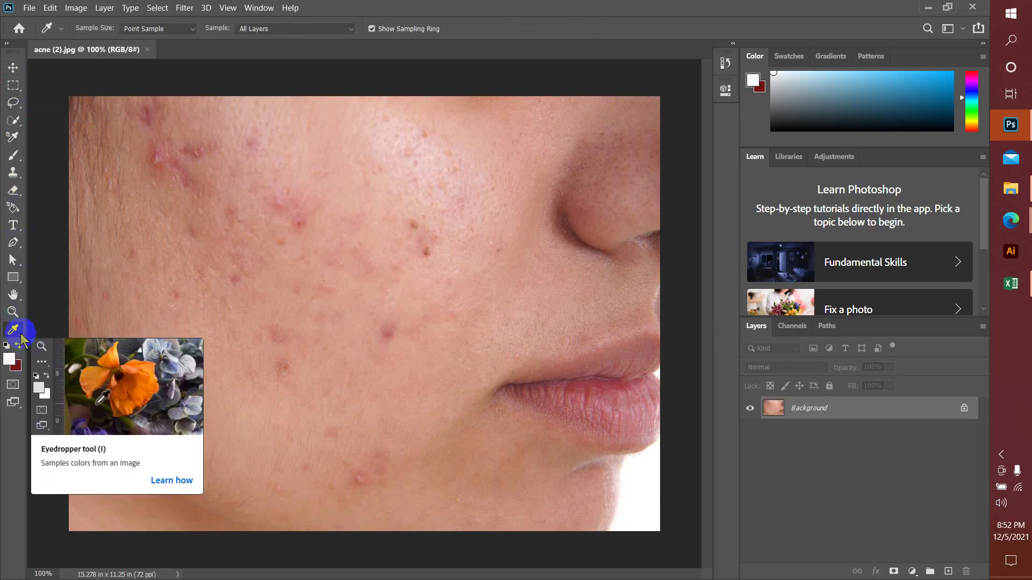
pyautogui.click(7, 43)
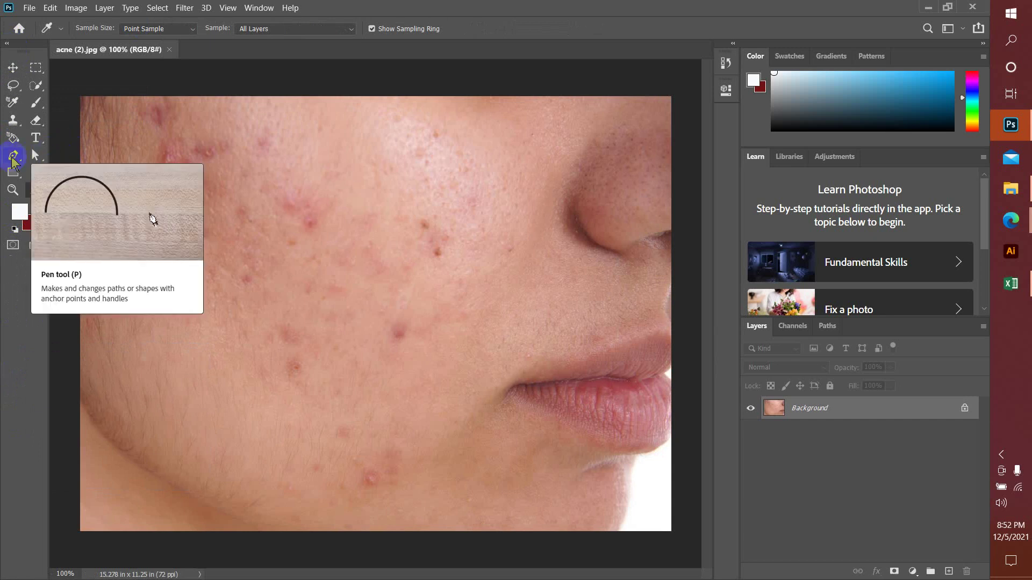
pyautogui.click(40, 106)
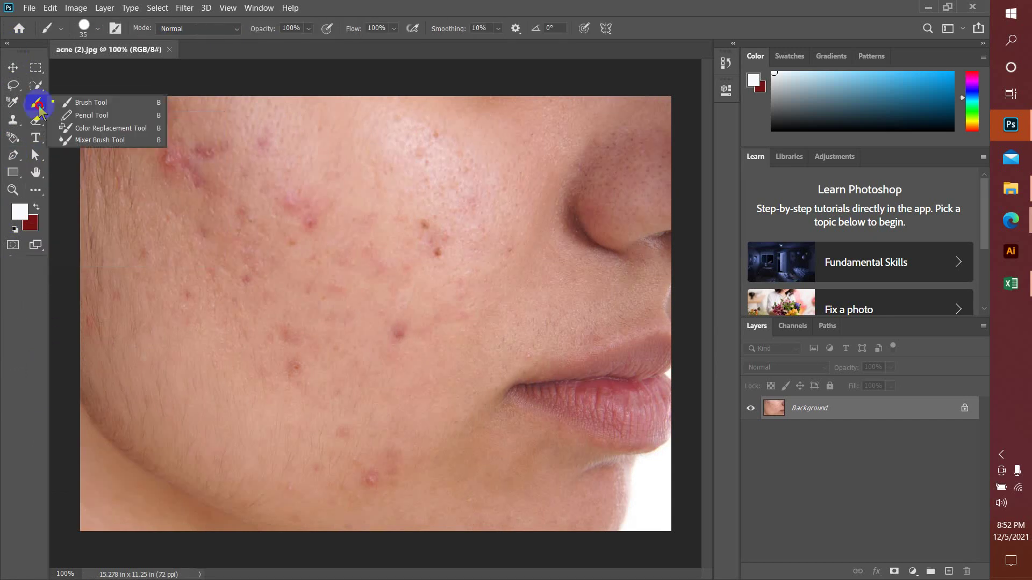
pyautogui.click(40, 106)
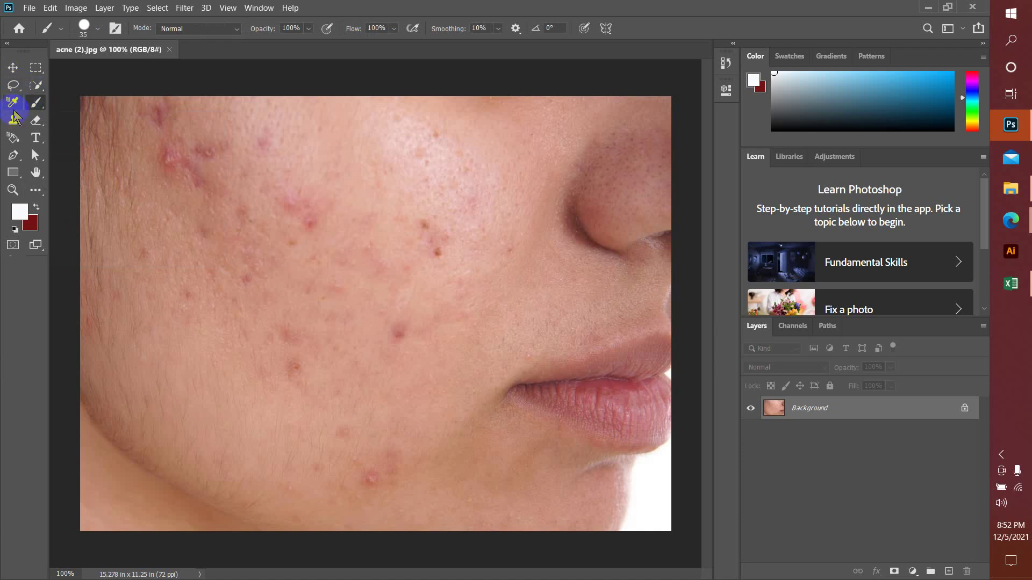
pyautogui.click(16, 134)
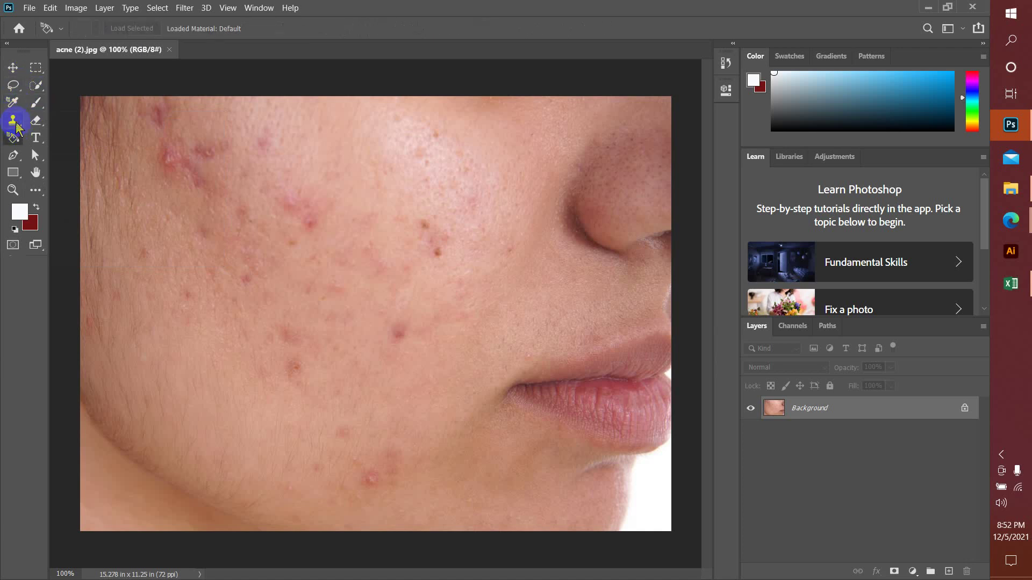
pyautogui.click(16, 122)
pyautogui.click(16, 123)
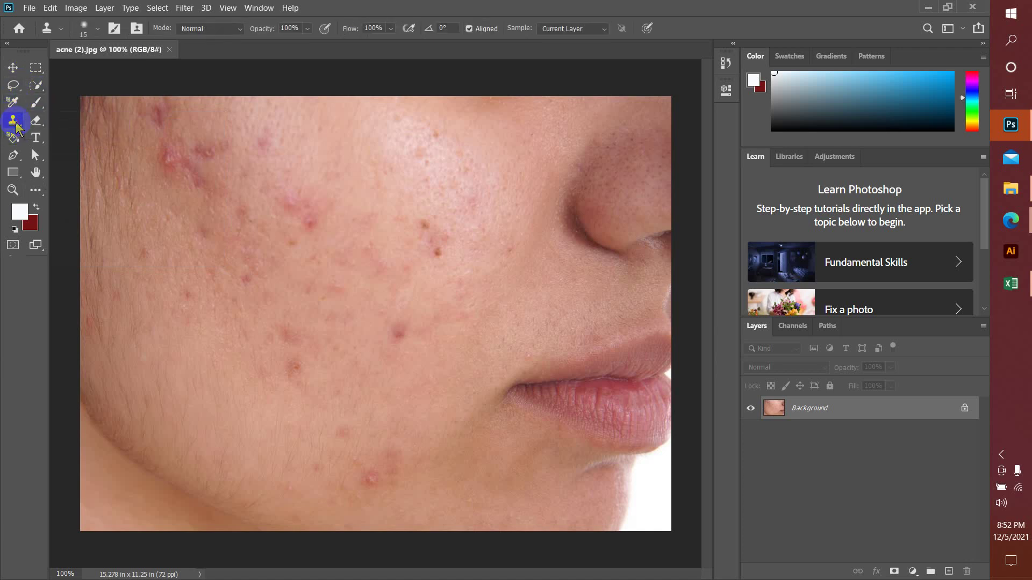
pyautogui.click(43, 117)
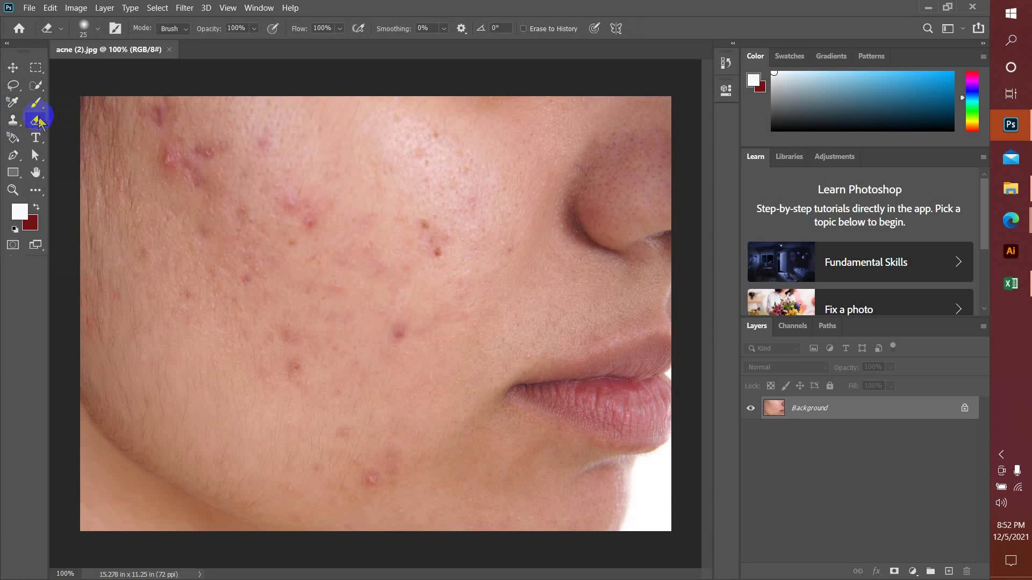
pyautogui.click(37, 140)
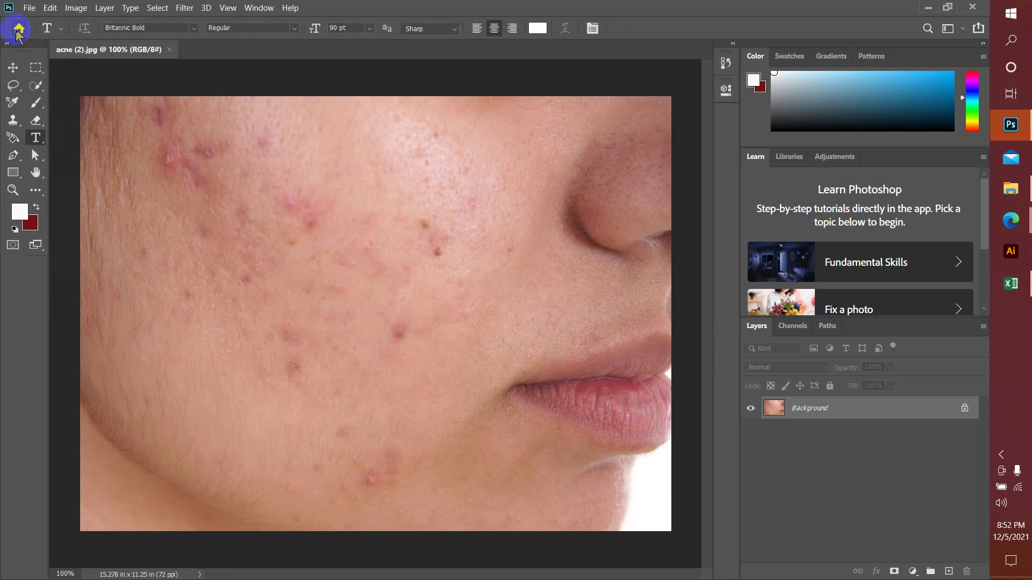
pyautogui.click(6, 43)
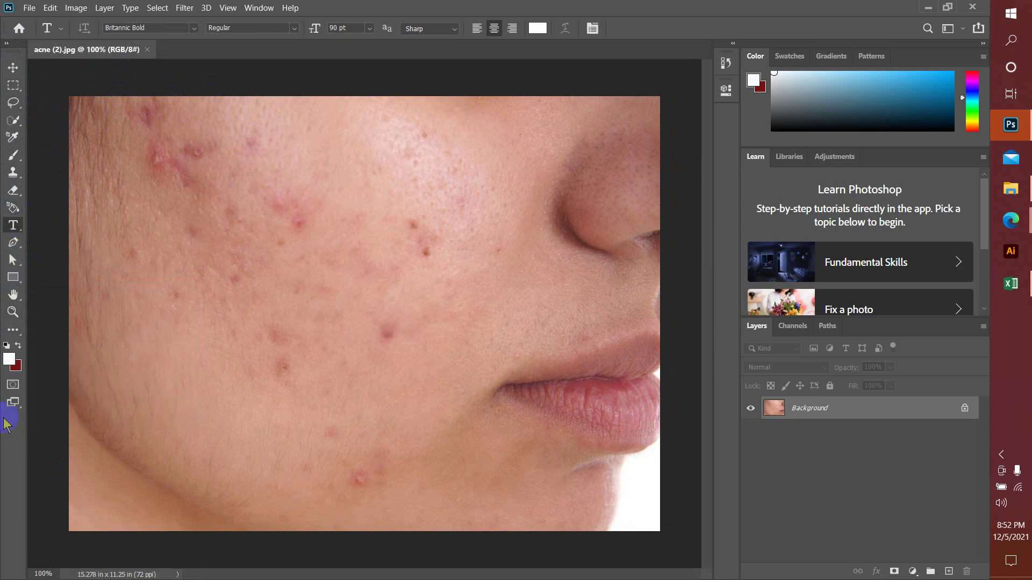
# Select the Healing Brush Tool from the Edit Toolbar's extra tools list
pyautogui.click(12, 332)
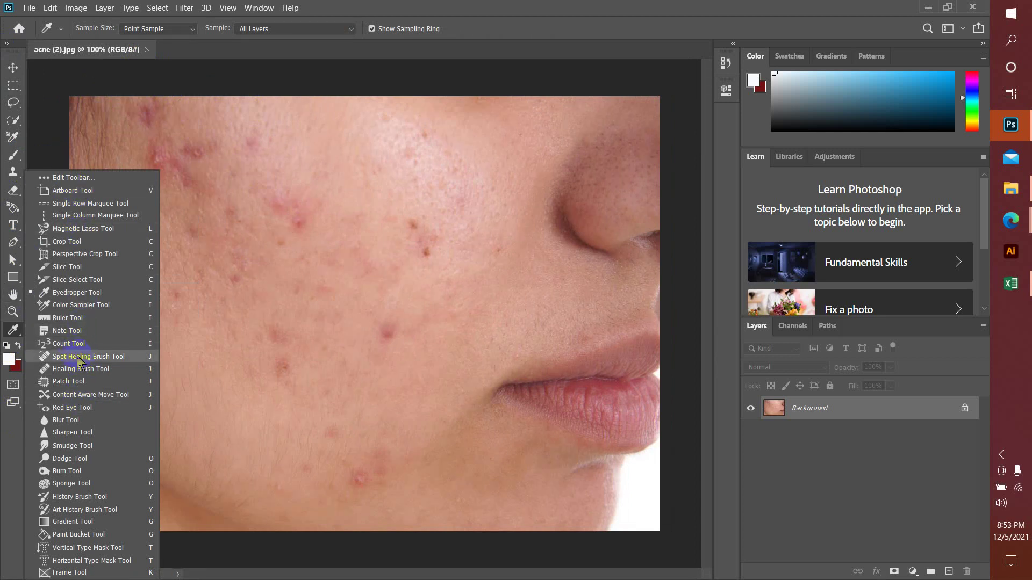
pyautogui.click(20, 340)
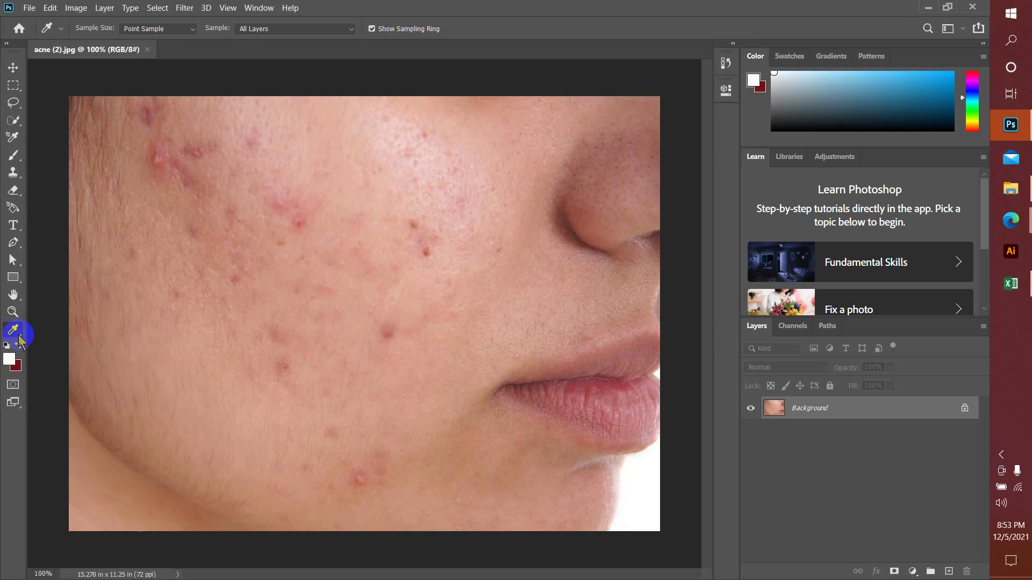
pyautogui.click(20, 341)
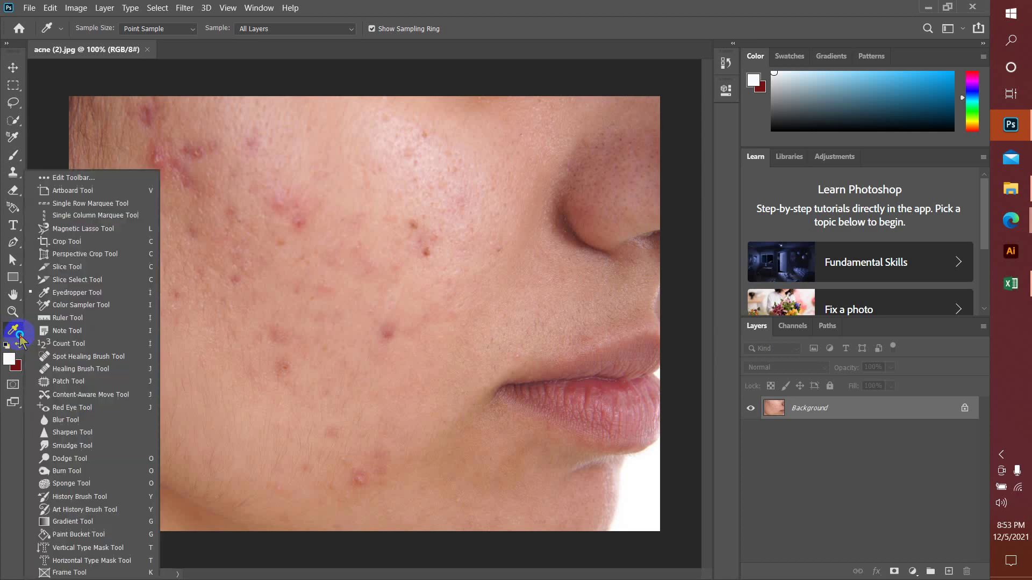
pyautogui.click(83, 370)
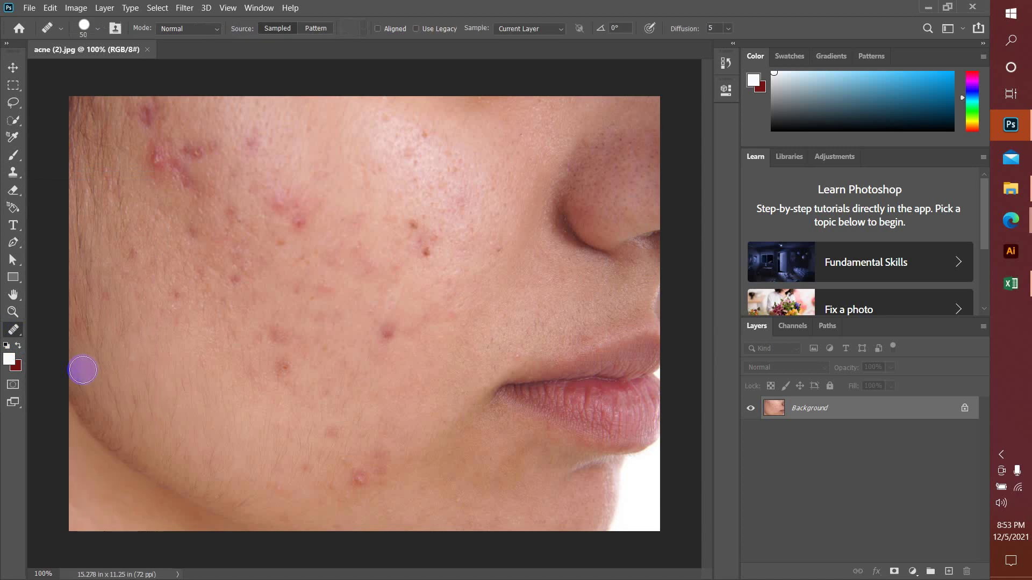
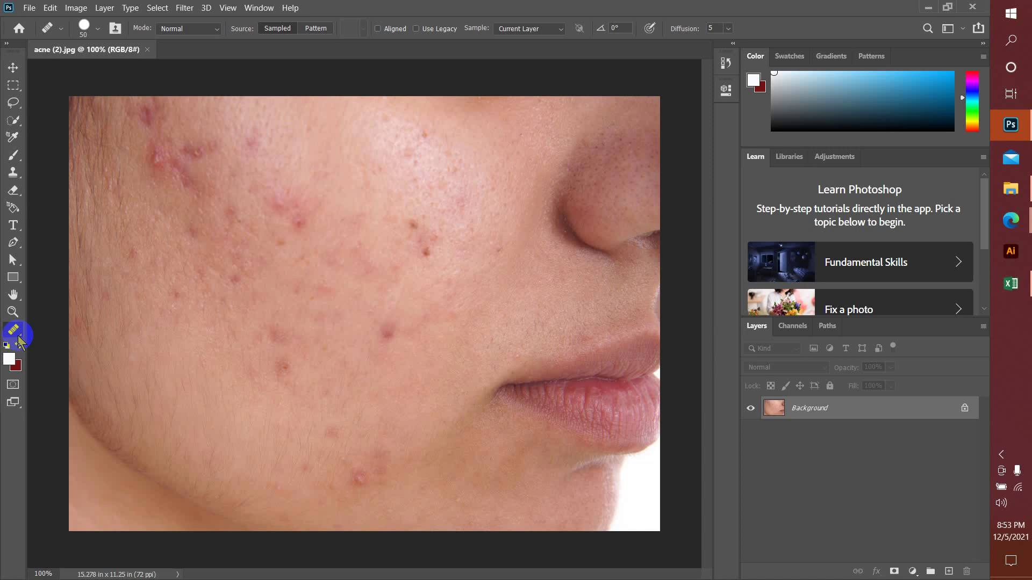
# Open the extra-tools list from the healing tool slot beside the acne (2) photo
pyautogui.click(16, 334)
pyautogui.click(20, 332)
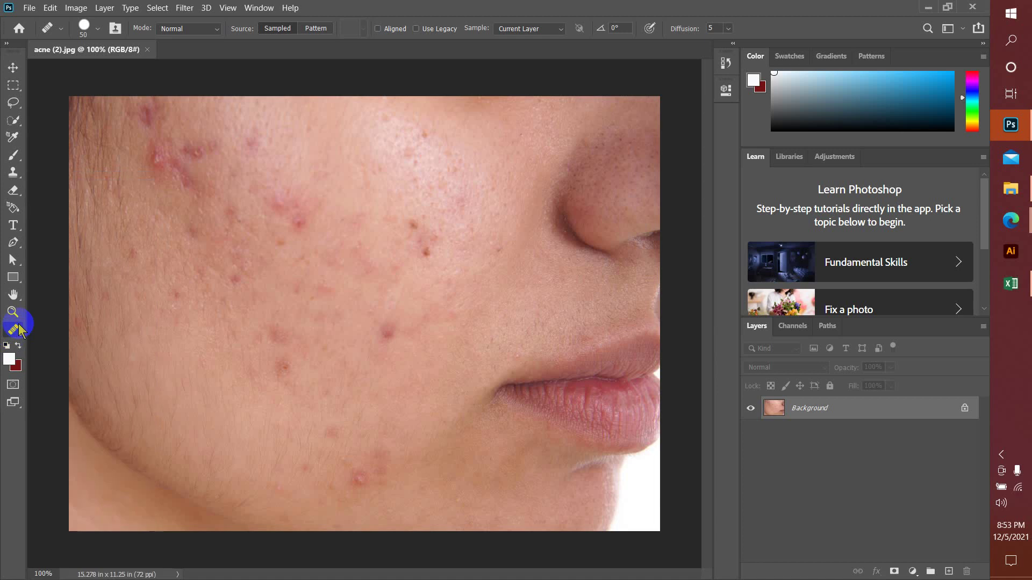
pyautogui.click(13, 67)
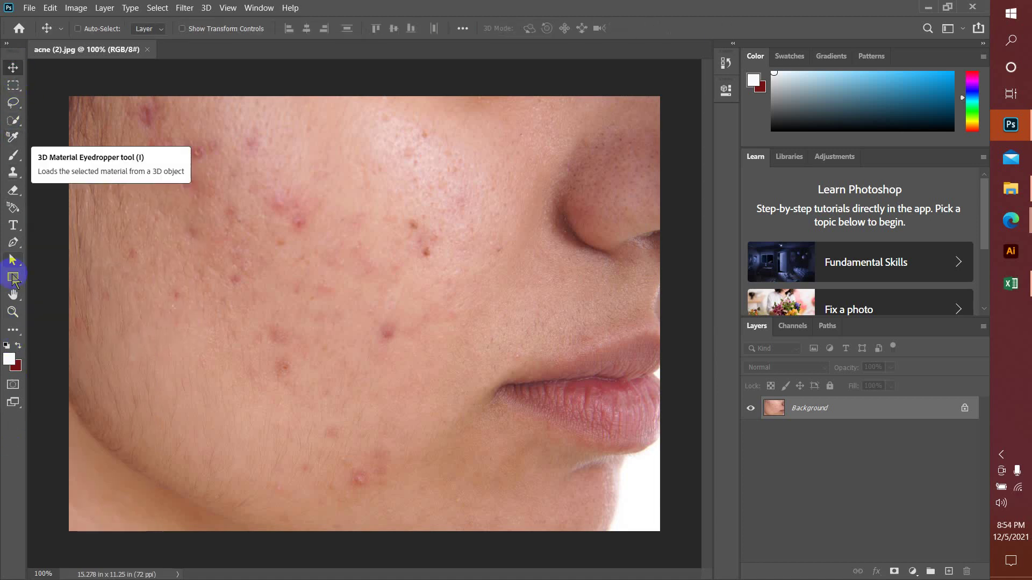
pyautogui.click(12, 332)
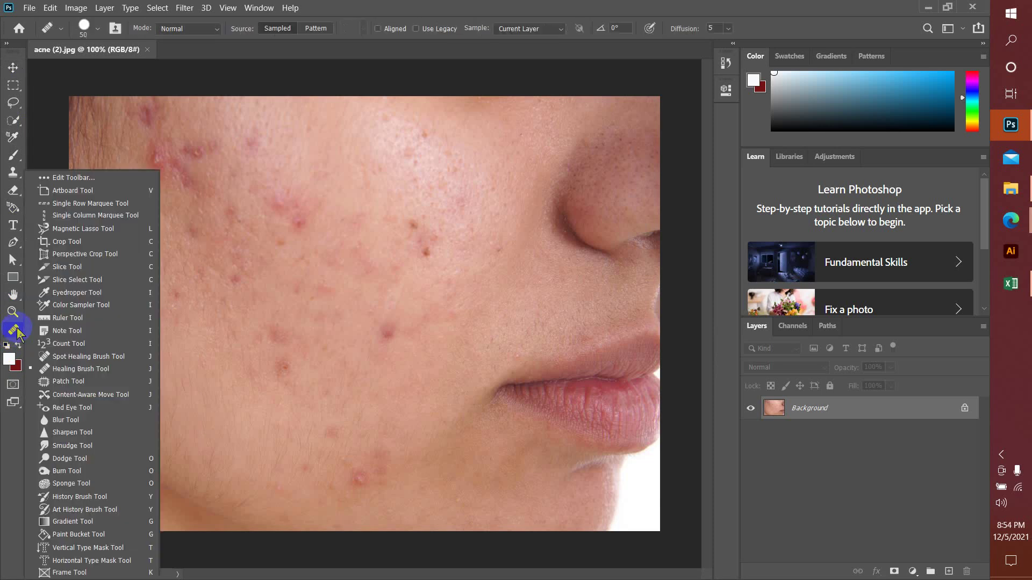
# Select the Spot Healing Brush (Content-Aware) and heal the jaw and lower-cheek blemishes
pyautogui.click(69, 357)
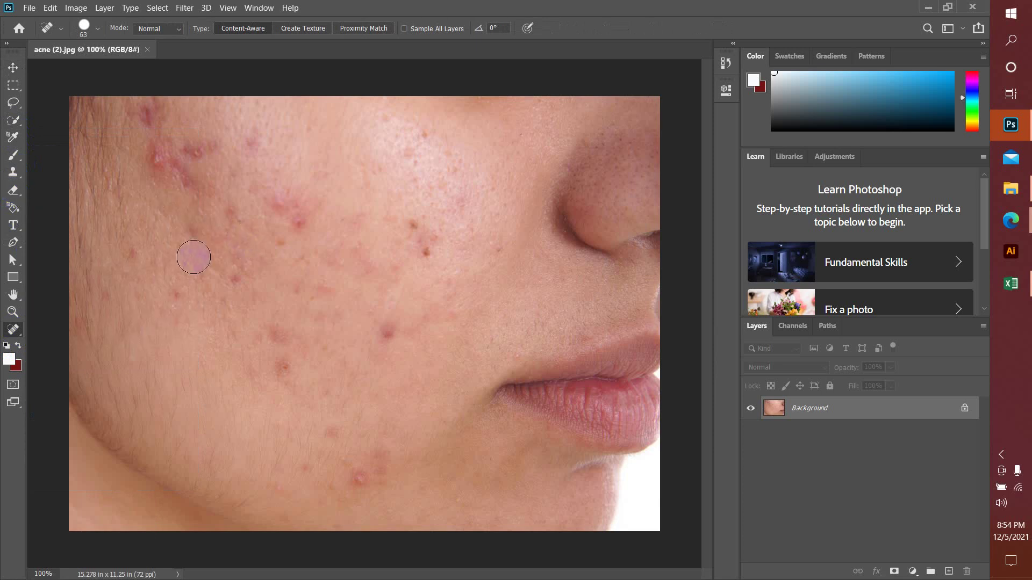
pyautogui.moveTo(347, 481)
pyautogui.mouseDown()
pyautogui.moveTo(372, 491)
pyautogui.moveTo(384, 452)
pyautogui.moveTo(371, 466)
pyautogui.moveTo(354, 462)
pyautogui.moveTo(330, 433)
pyautogui.moveTo(302, 477)
pyautogui.moveTo(359, 456)
pyautogui.mouseUp()
pyautogui.click(330, 430)
pyautogui.click(311, 465)
pyautogui.moveTo(383, 337); pyautogui.dragTo(382, 359)
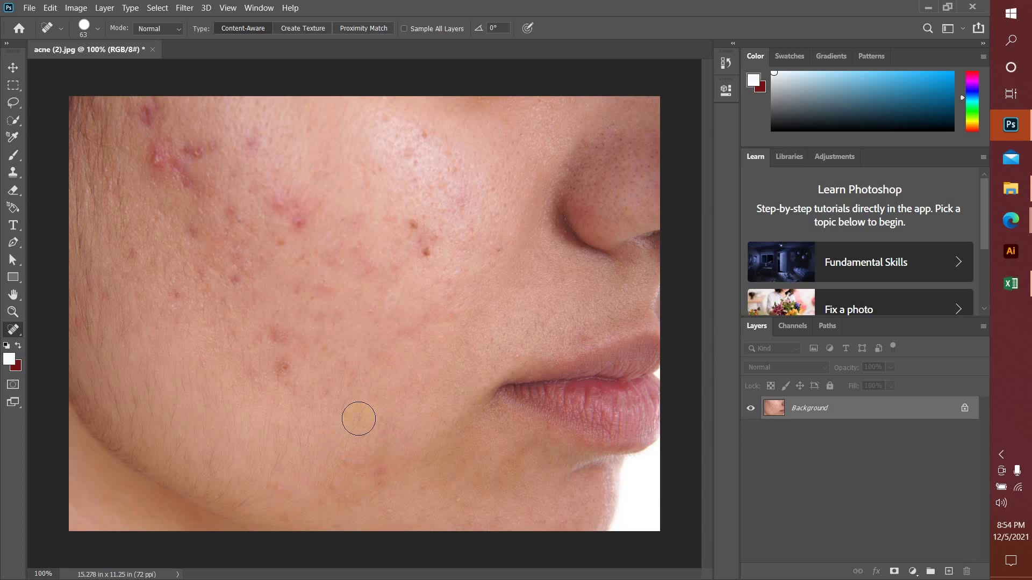
pyautogui.moveTo(280, 368)
pyautogui.mouseDown()
pyautogui.moveTo(306, 398)
pyautogui.moveTo(274, 337)
pyautogui.mouseUp()
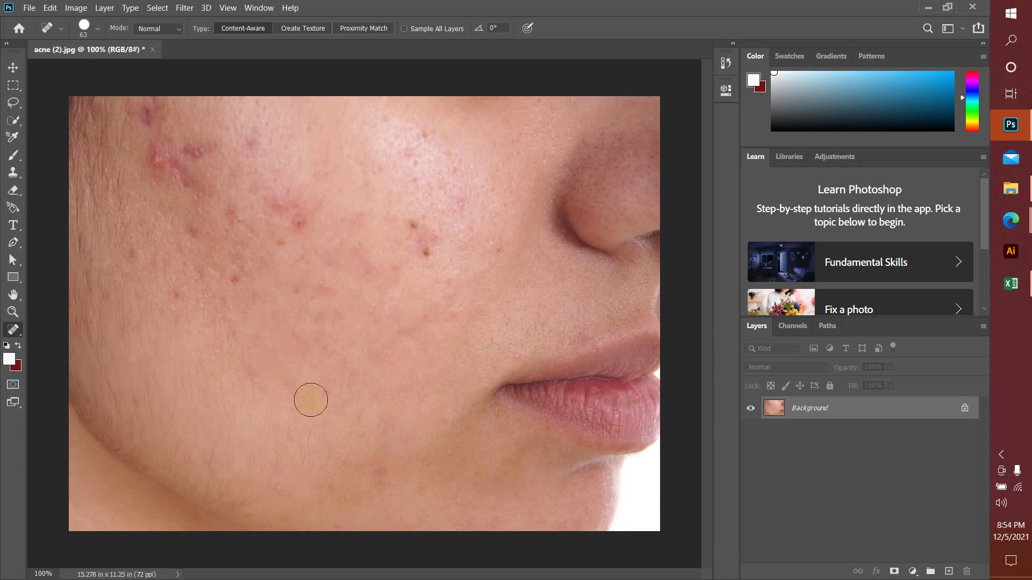
# Spot-heal the purple spots and blemishes on the upper and left cheek
pyautogui.moveTo(417, 260); pyautogui.dragTo(421, 249)
pyautogui.click(415, 226)
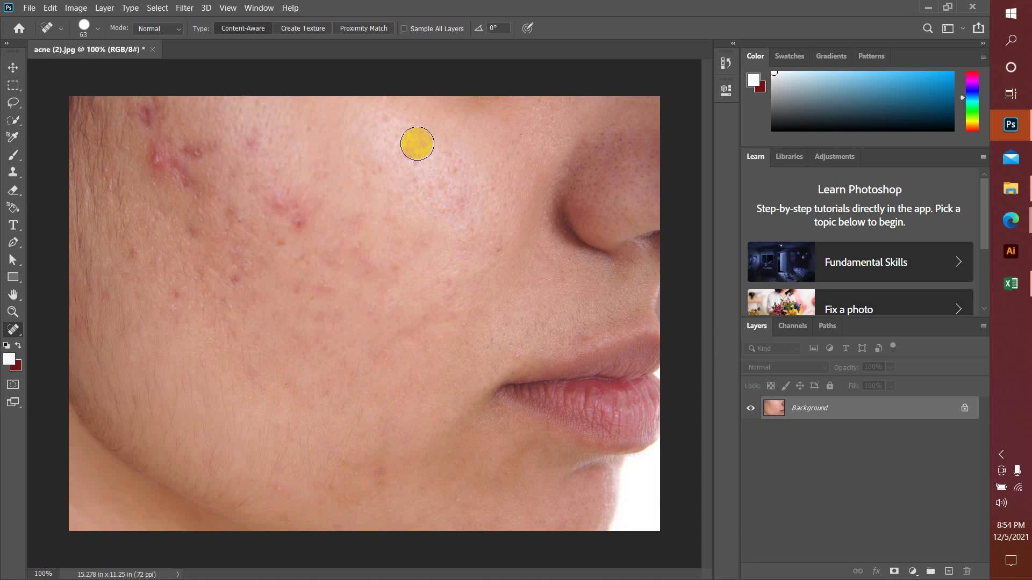
pyautogui.click(282, 205)
pyautogui.click(315, 205)
pyautogui.click(234, 270)
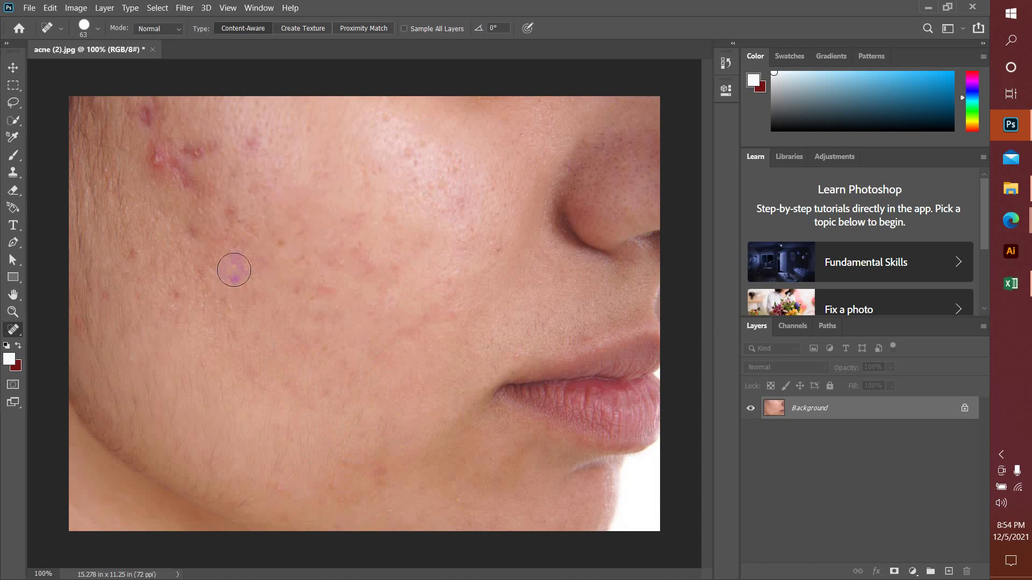
pyautogui.click(181, 314)
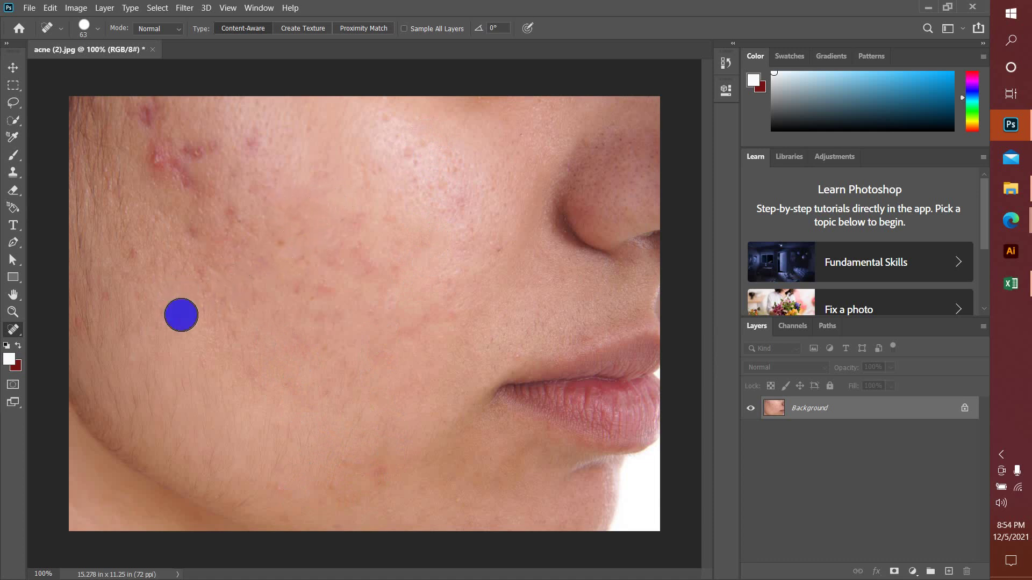
pyautogui.click(206, 237)
# Spot-heal the blemishes near the left edge and across the mid and lower cheek
pyautogui.click(133, 253)
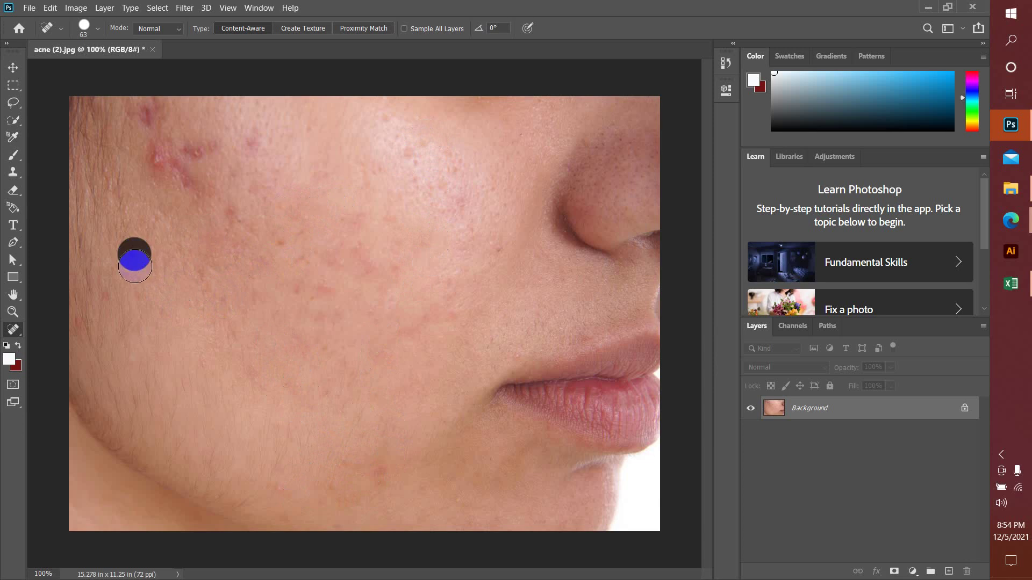
pyautogui.click(284, 376)
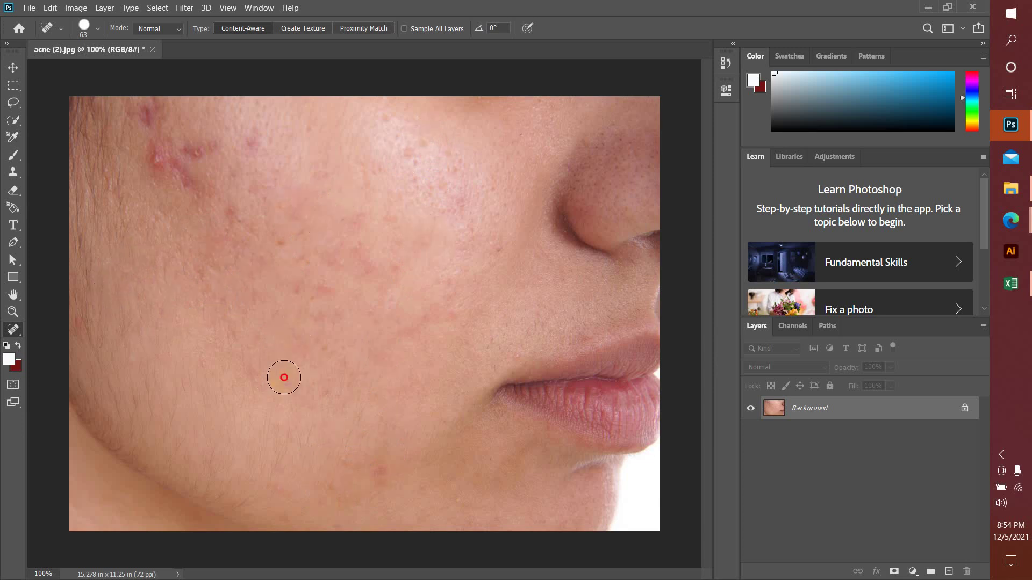
pyautogui.click(291, 289)
pyautogui.click(322, 286)
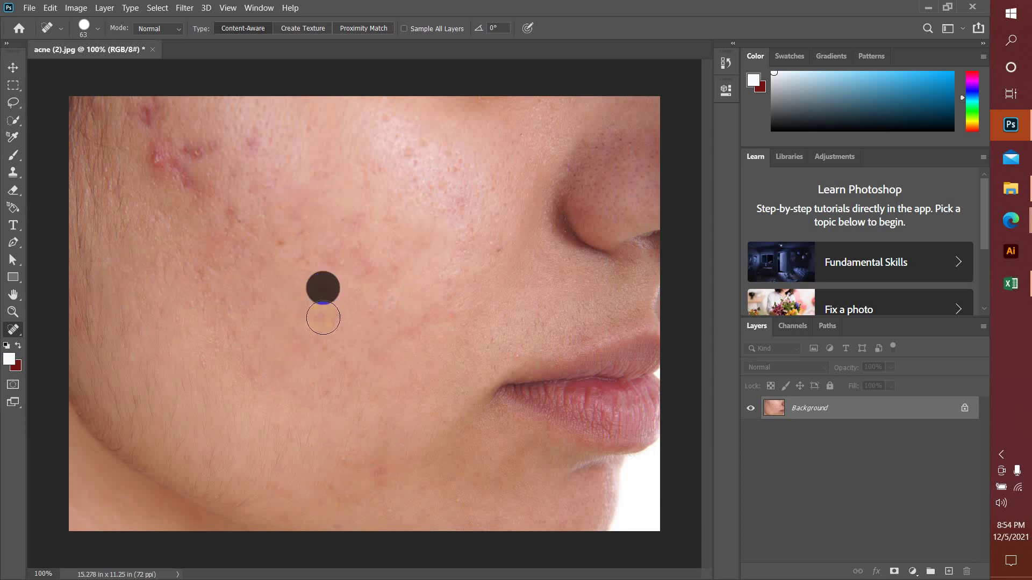
pyautogui.click(348, 366)
pyautogui.moveTo(229, 223)
pyautogui.mouseDown()
pyautogui.moveTo(224, 207)
pyautogui.moveTo(219, 221)
pyautogui.moveTo(227, 216)
pyautogui.mouseUp()
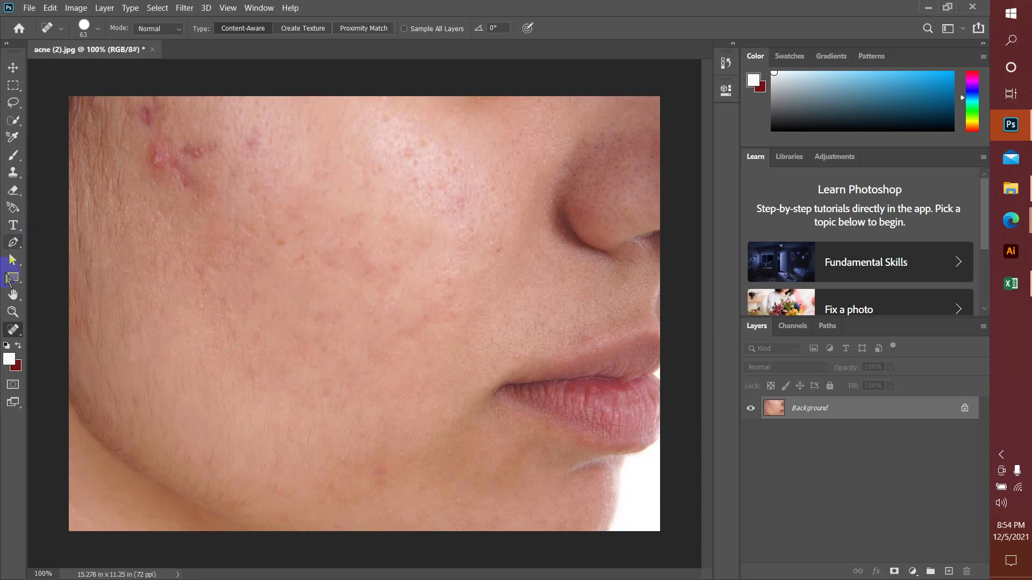
# Switch to the Healing Brush Tool (Source: Sampled) and heal two small cheek spots
pyautogui.rightClick(16, 337)
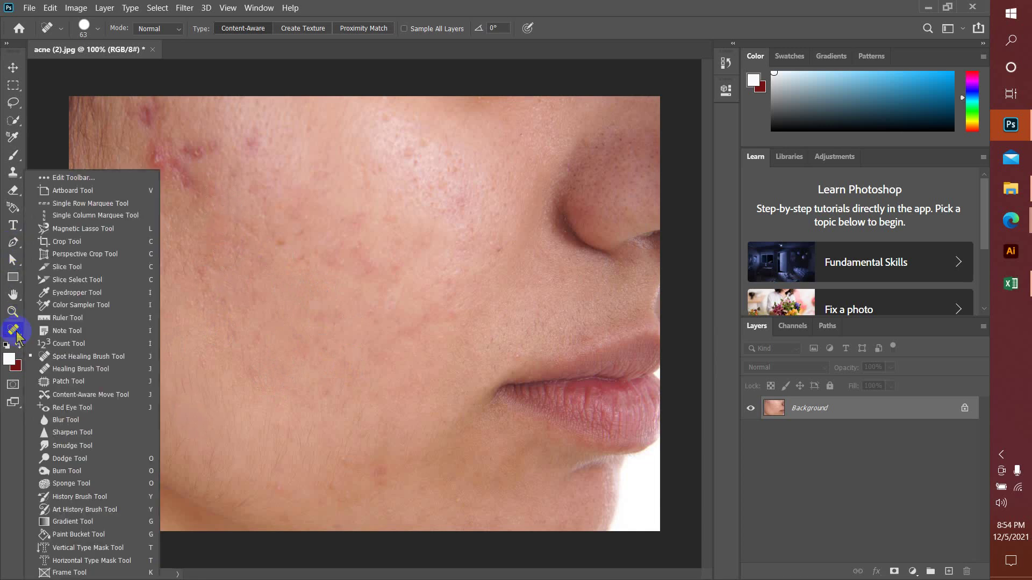
pyautogui.click(87, 370)
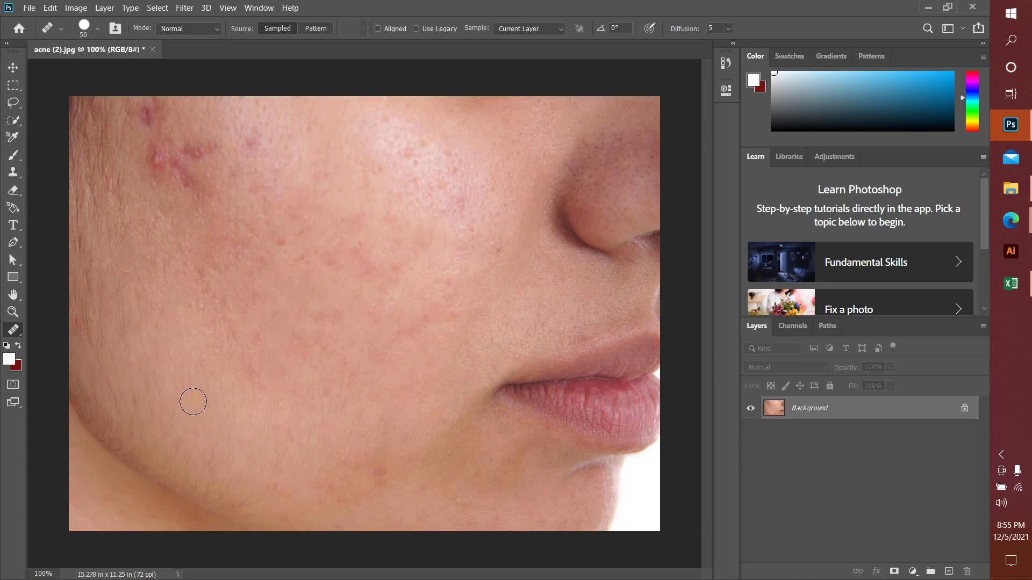
pyautogui.click(211, 240)
pyautogui.click(200, 189)
pyautogui.rightClick(13, 332)
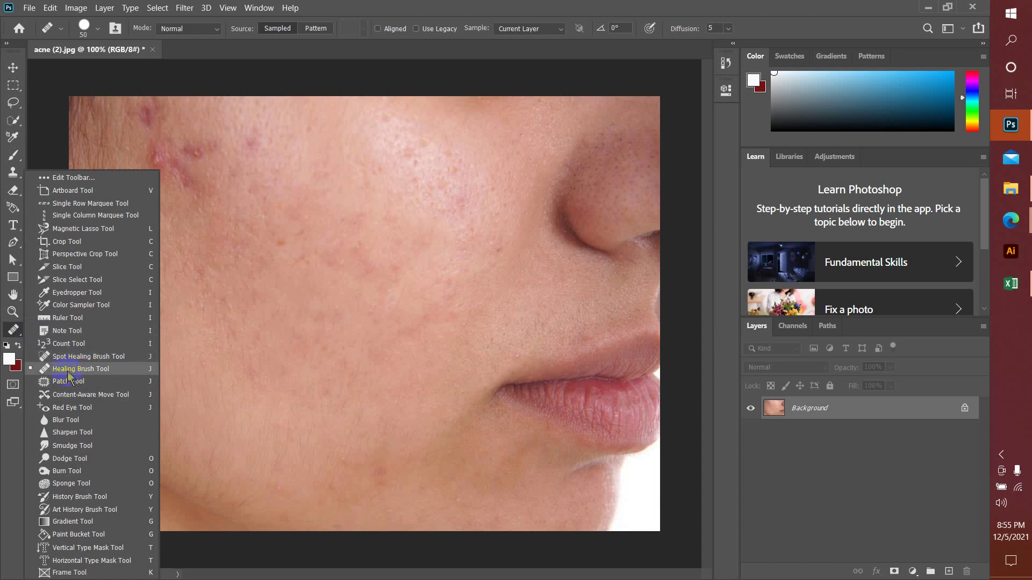
pyautogui.click(68, 370)
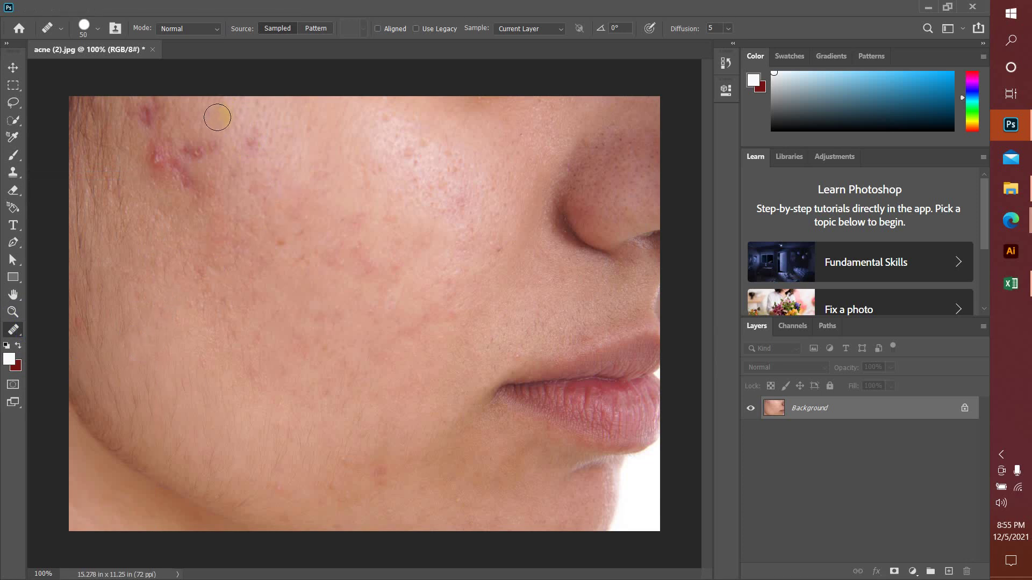
# Sample clean skin near the top of the cheek and paint it over the red acne cluster
pyautogui.keyDown('alt'); pyautogui.click(217, 117); pyautogui.keyUp('alt')
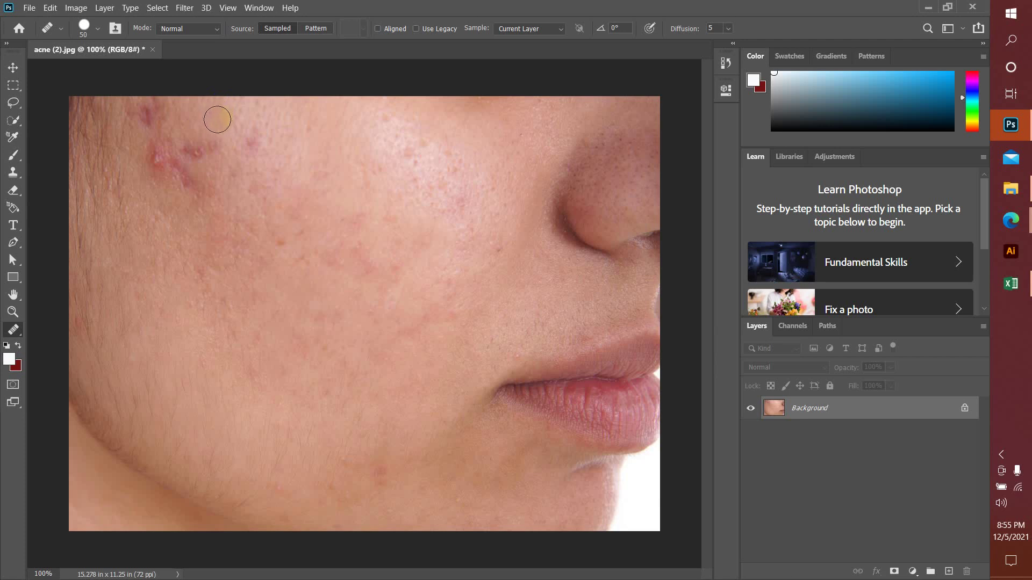
pyautogui.moveTo(210, 139)
pyautogui.mouseDown()
pyautogui.moveTo(213, 172)
pyautogui.moveTo(199, 150)
pyautogui.moveTo(193, 166)
pyautogui.moveTo(185, 150)
pyautogui.moveTo(198, 201)
pyautogui.moveTo(168, 213)
pyautogui.moveTo(164, 194)
pyautogui.moveTo(183, 198)
pyautogui.moveTo(186, 187)
pyautogui.moveTo(178, 202)
pyautogui.moveTo(177, 178)
pyautogui.moveTo(168, 198)
pyautogui.moveTo(177, 192)
pyautogui.moveTo(152, 169)
pyautogui.moveTo(147, 187)
pyautogui.moveTo(158, 162)
pyautogui.mouseUp()
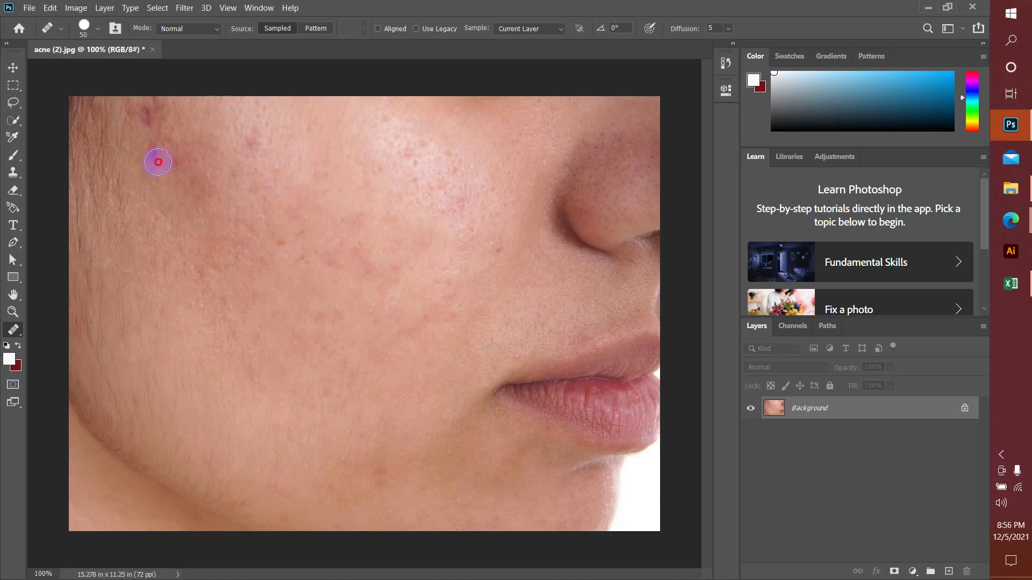
# Heal the remaining blemishes across the upper and top-left cheek
pyautogui.click(161, 184)
pyautogui.click(177, 166)
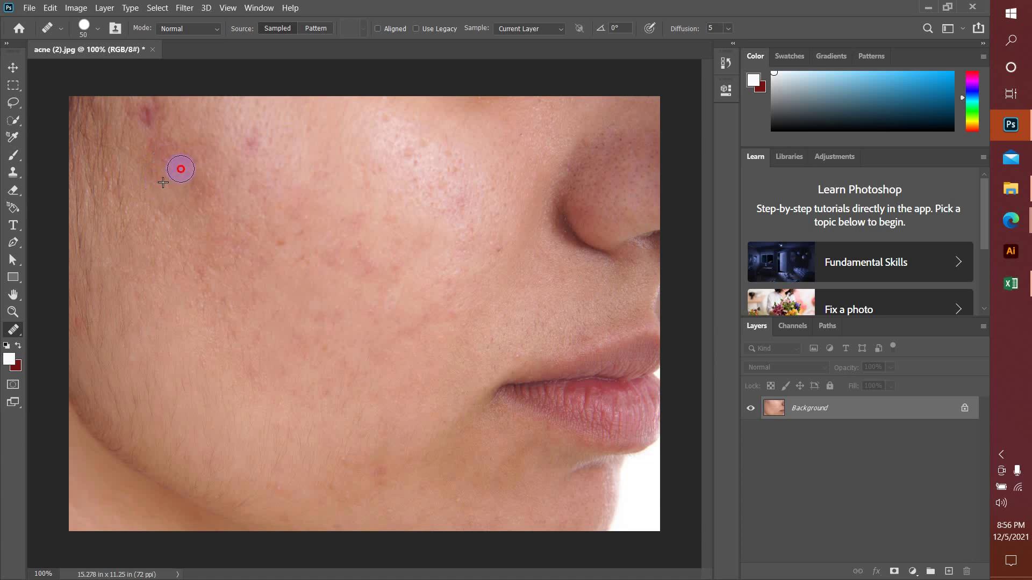
pyautogui.click(192, 144)
pyautogui.click(148, 113)
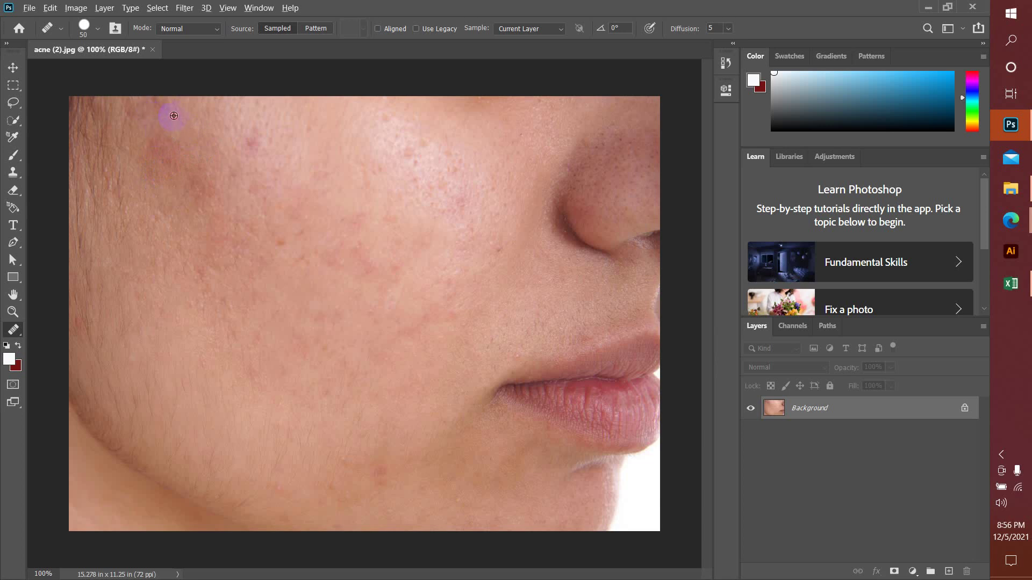
pyautogui.click(150, 117)
pyautogui.click(179, 119)
pyautogui.click(165, 148)
pyautogui.click(230, 139)
pyautogui.click(247, 138)
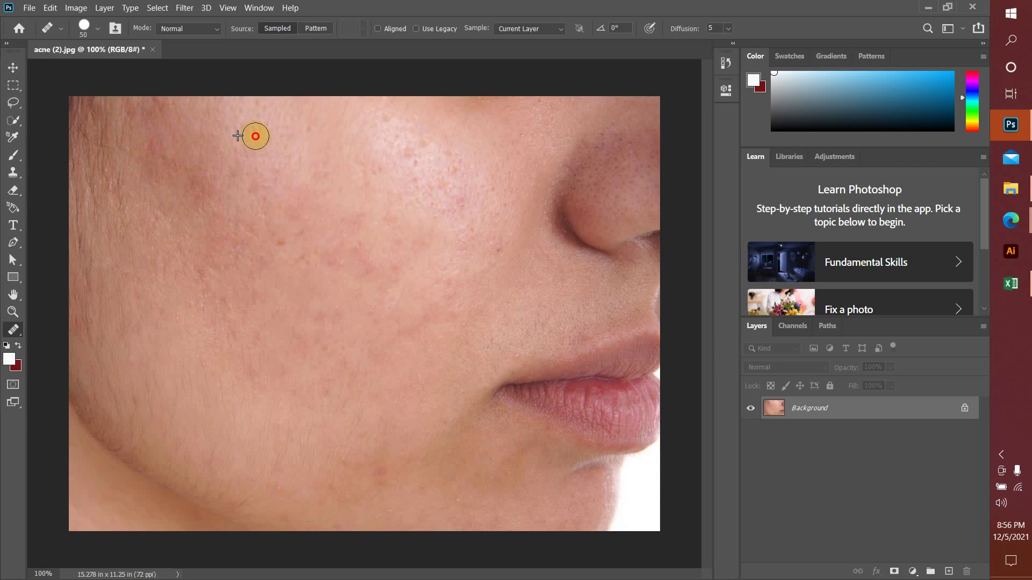
# Heal the marks beside and below the nose, then resample and clear mid-cheek red marks
pyautogui.click(265, 253)
pyautogui.click(366, 221)
pyautogui.click(399, 218)
pyautogui.click(379, 231)
pyautogui.click(308, 287)
pyautogui.click(299, 268)
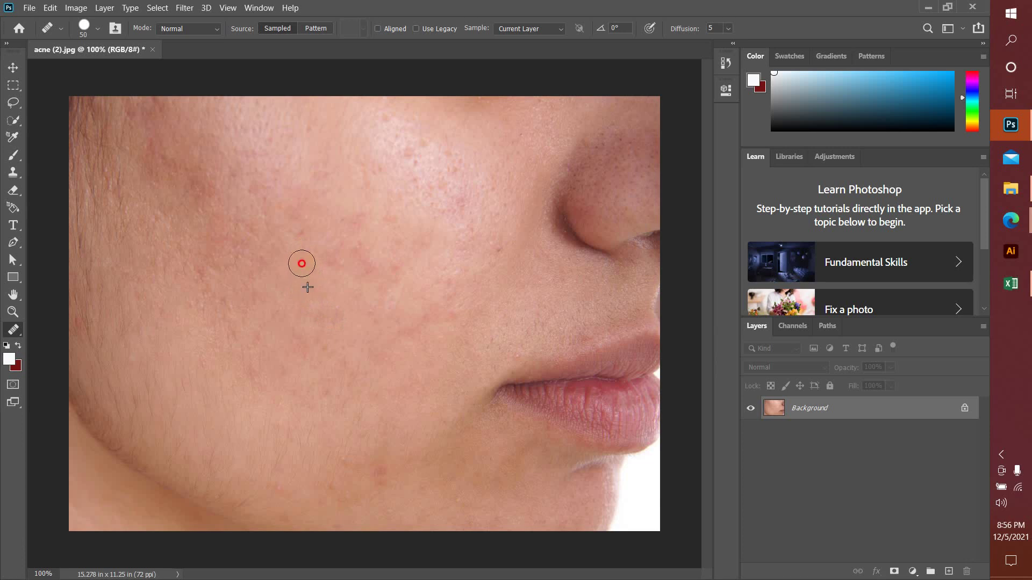
pyautogui.click(300, 235)
pyautogui.click(230, 260)
# Resample left-cheek skin and heal the pink, dark and lower-cheek spots near the mouth
pyautogui.click(180, 281)
pyautogui.click(202, 277)
pyautogui.click(193, 189)
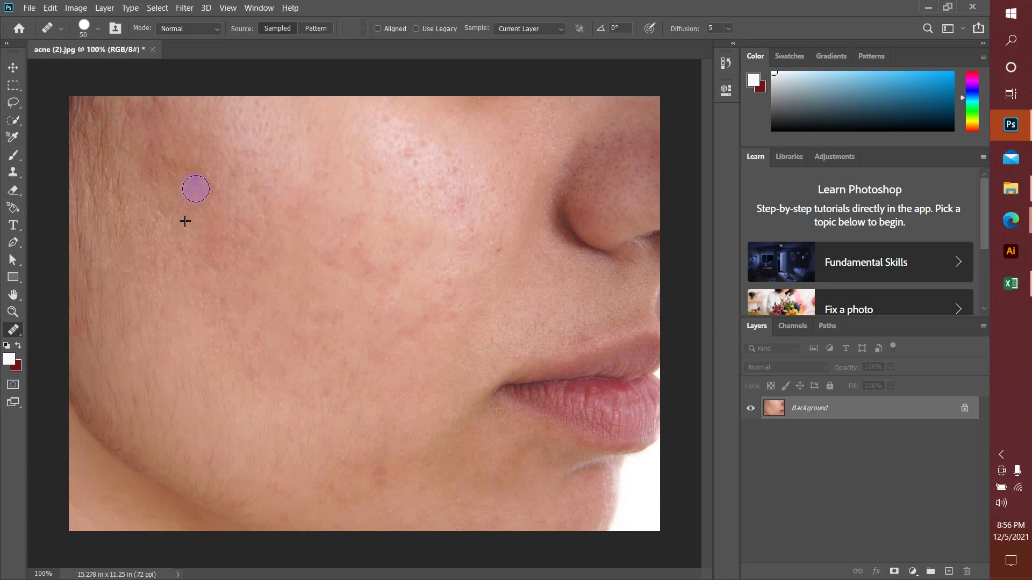
pyautogui.click(153, 282)
pyautogui.click(315, 373)
pyautogui.click(349, 425)
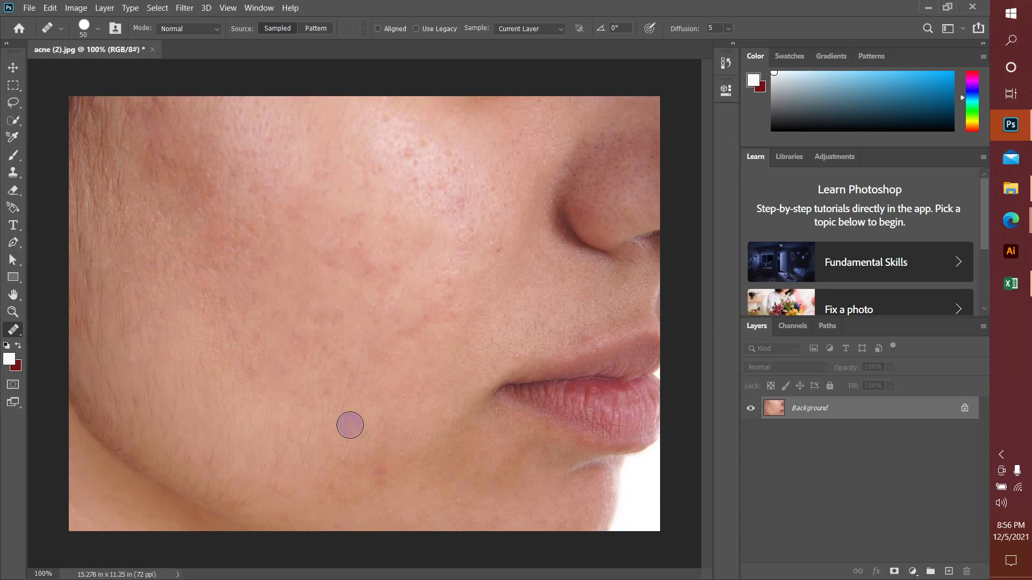
# Heal the last spots on the upper-left cheek and lower cheek
pyautogui.click(192, 215)
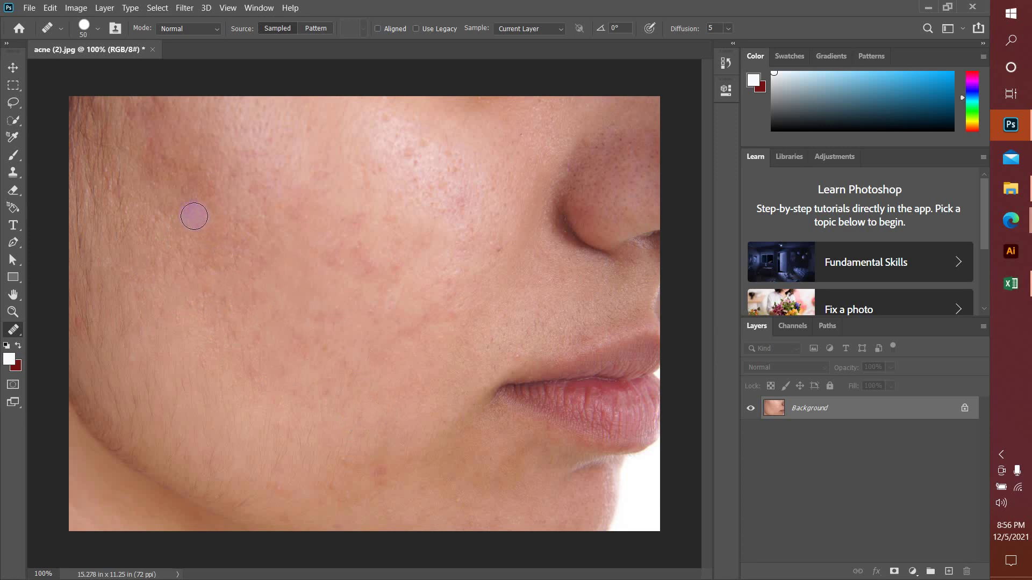
pyautogui.click(193, 202)
pyautogui.click(204, 230)
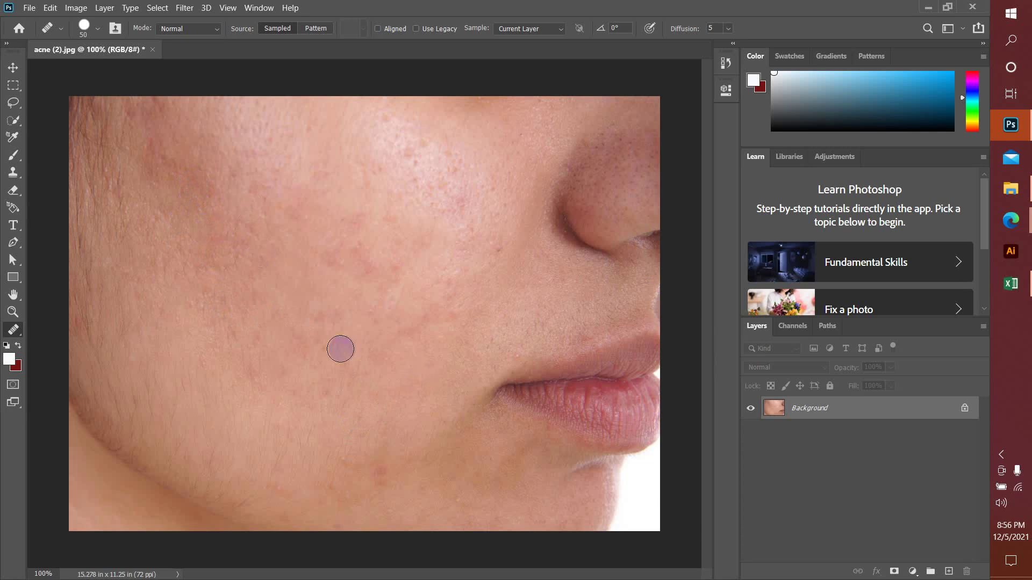
pyautogui.click(422, 237)
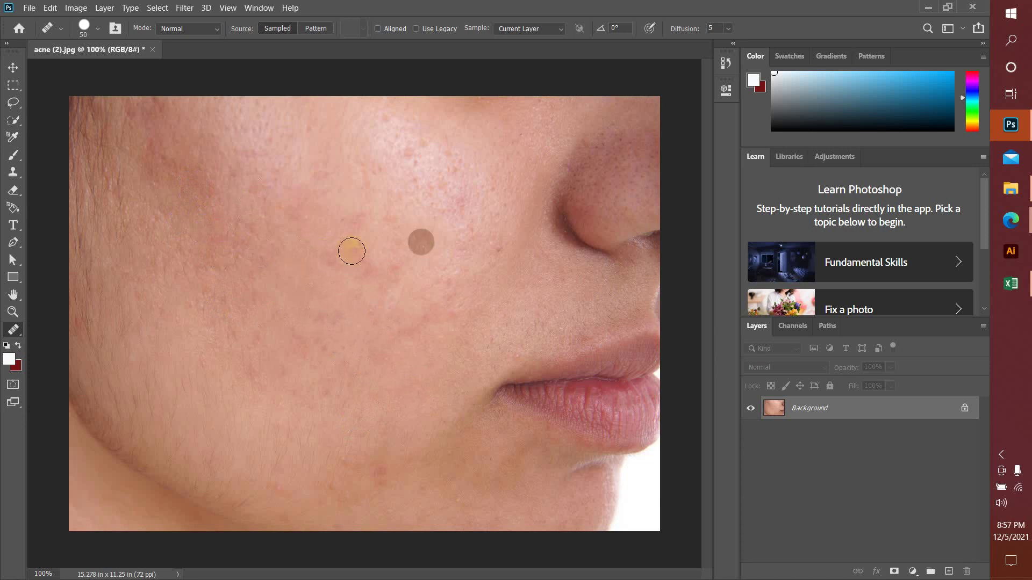
pyautogui.click(371, 391)
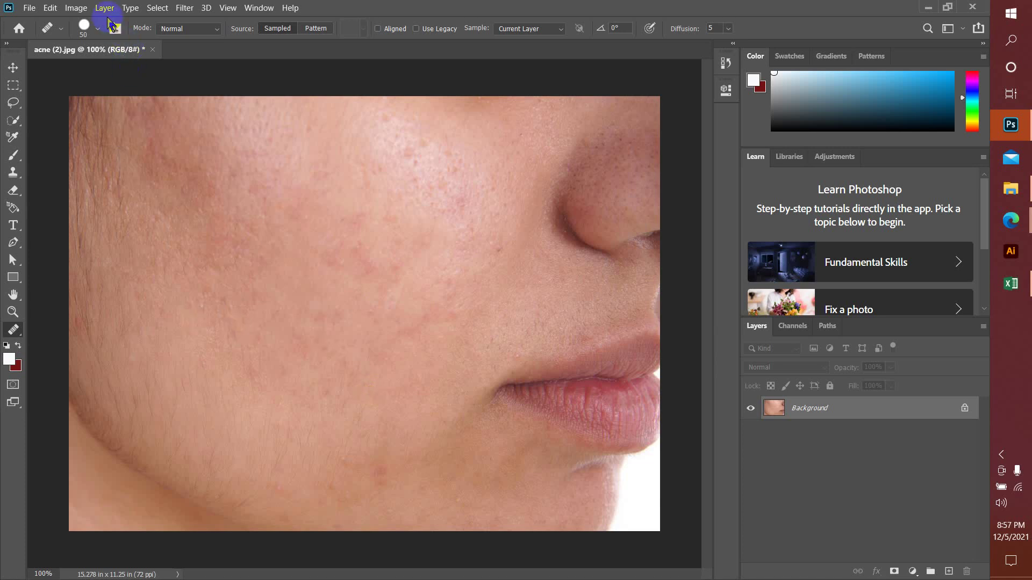
# Apply Brightness/Contrast with brightness 46 and contrast 17
pyautogui.click(76, 8)
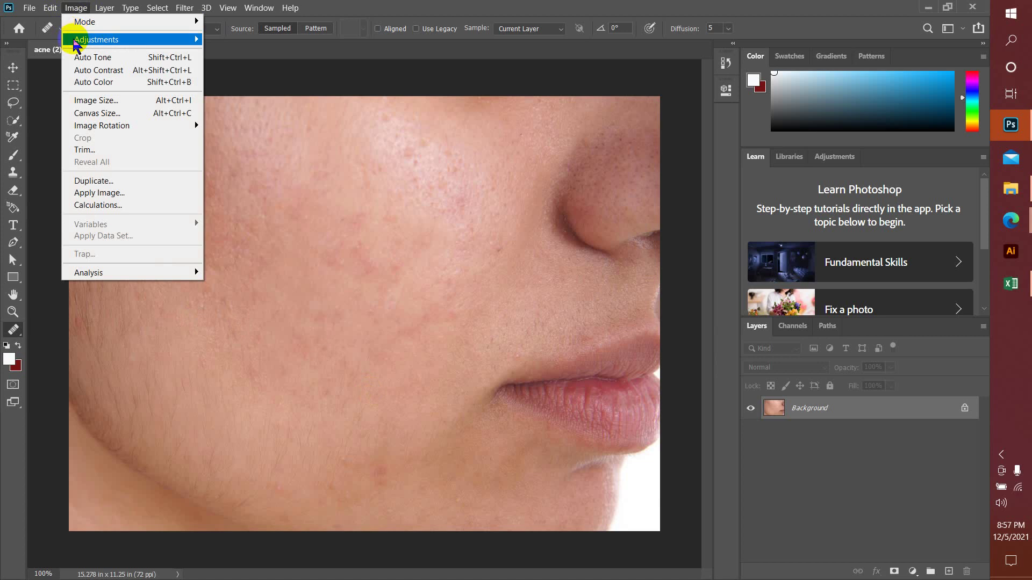
pyautogui.moveTo(78, 39)
pyautogui.click(239, 40)
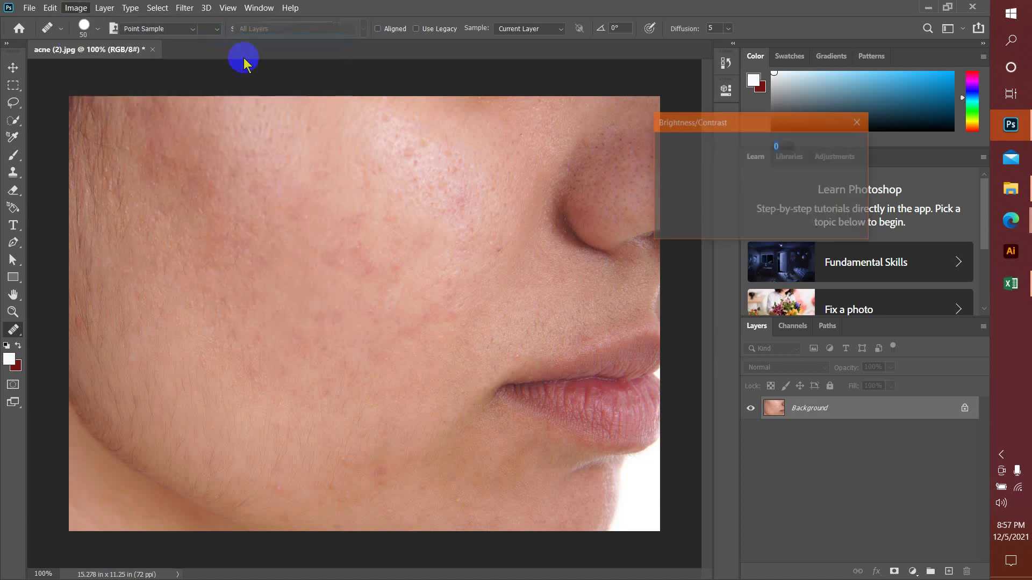
pyautogui.moveTo(733, 169); pyautogui.dragTo(741, 197)
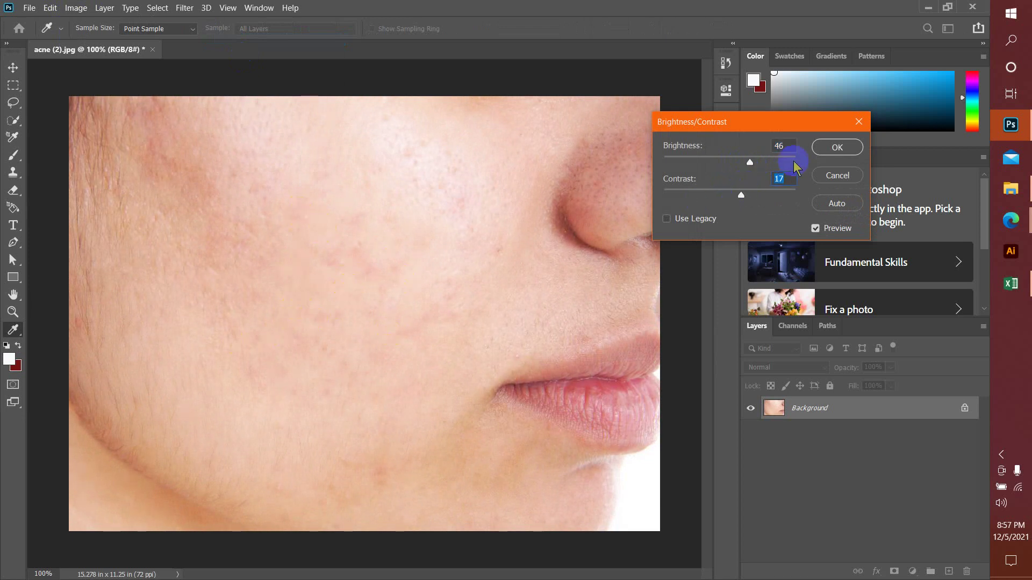
pyautogui.click(837, 147)
# Apply Levels with the midtone input set to 1.05
pyautogui.press('j')
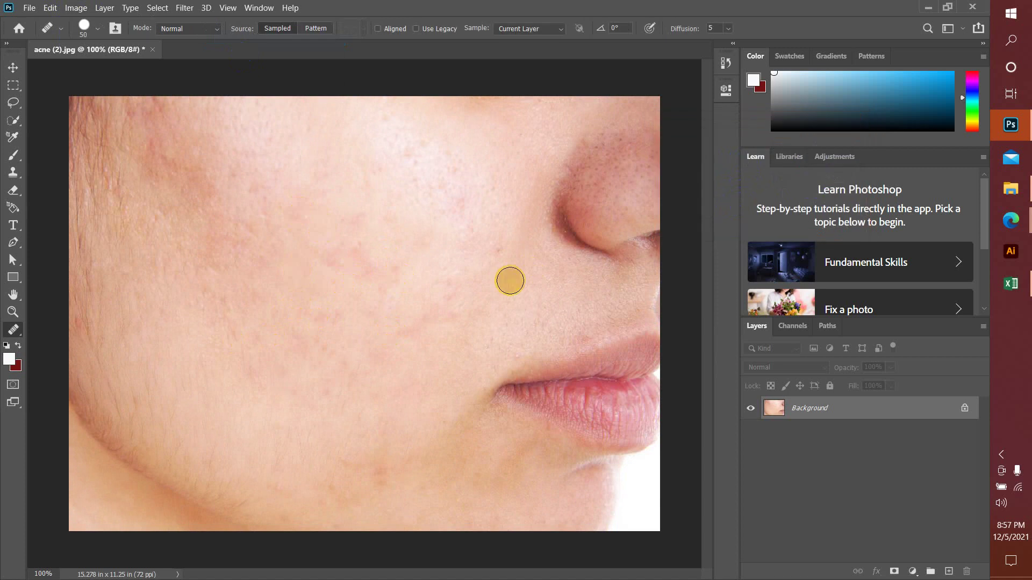
pyautogui.click(76, 7)
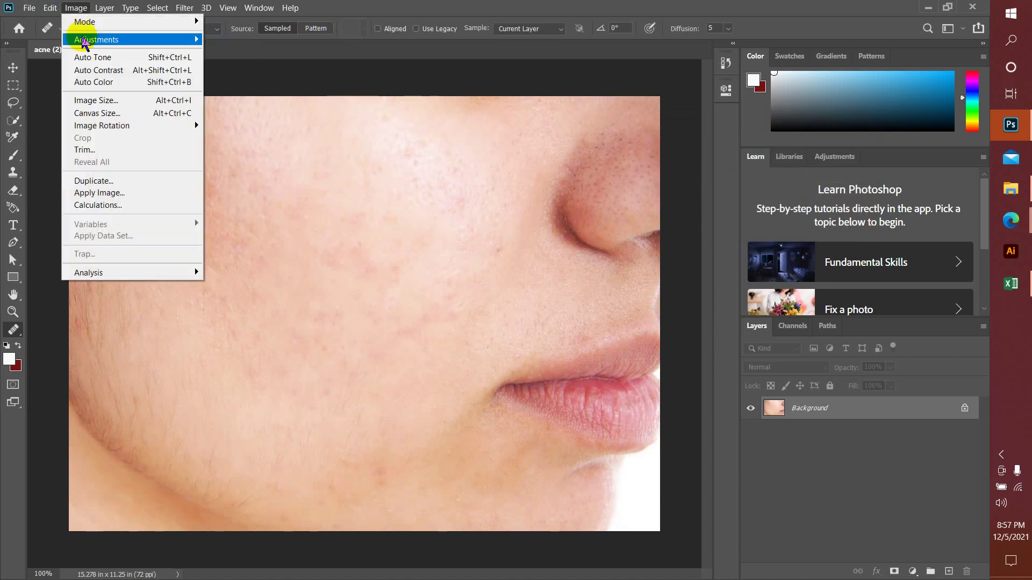
pyautogui.moveTo(86, 41)
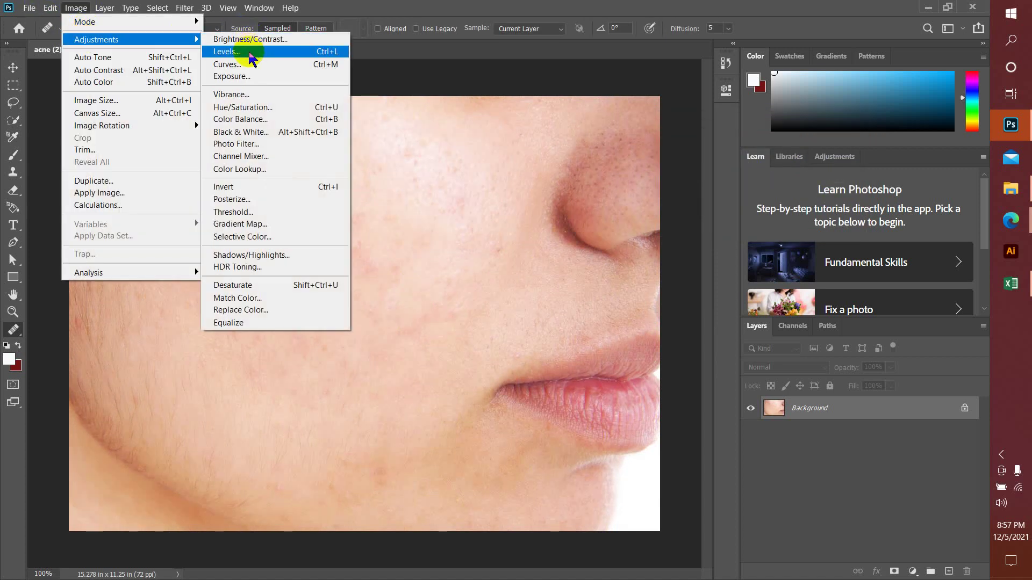
pyautogui.click(251, 52)
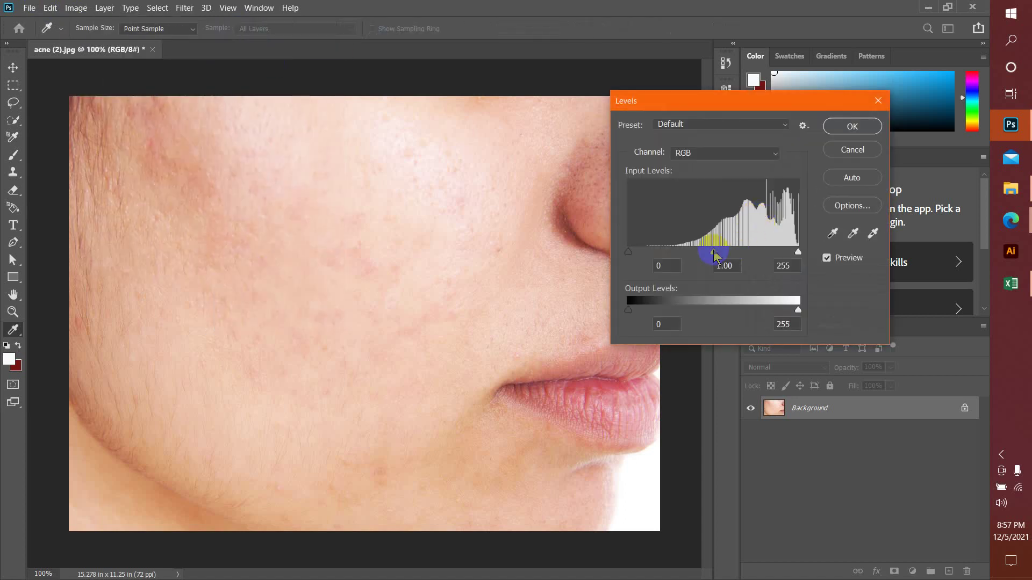
pyautogui.moveTo(714, 250); pyautogui.dragTo(706, 258)
pyautogui.click(836, 134)
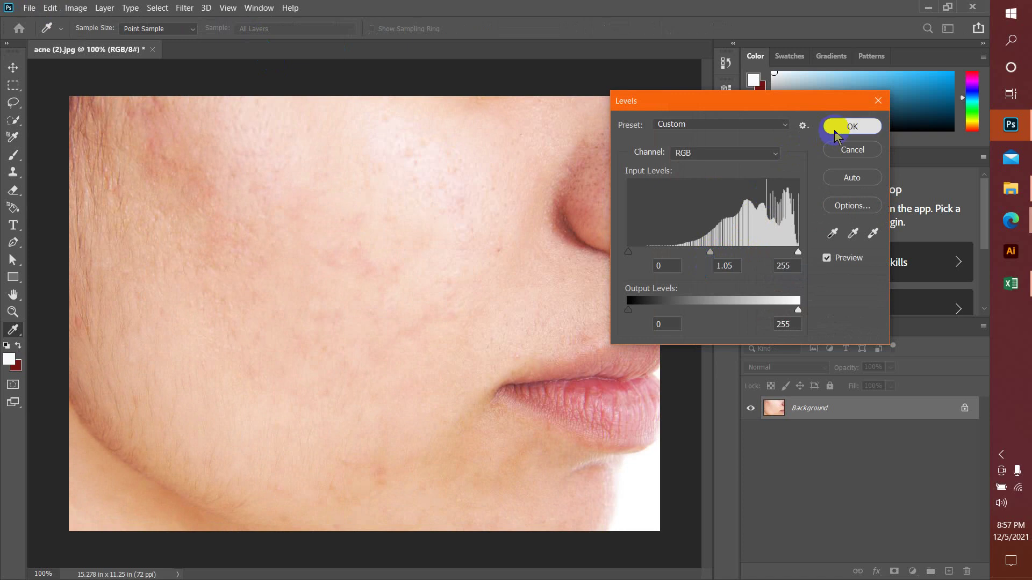
# Heal a few more blemishes on the cheek and near the chin
pyautogui.press('j')
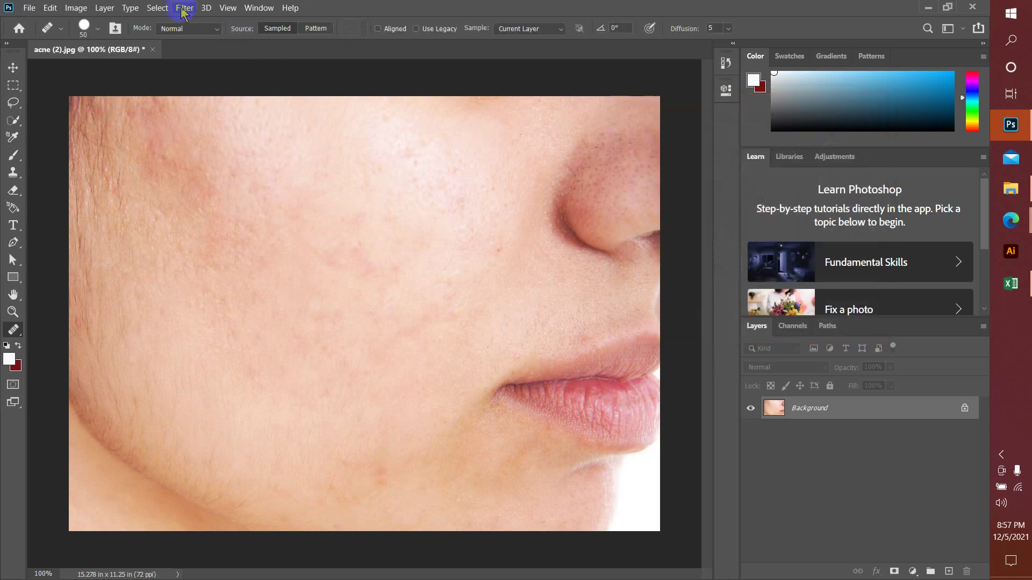
pyautogui.click(348, 244)
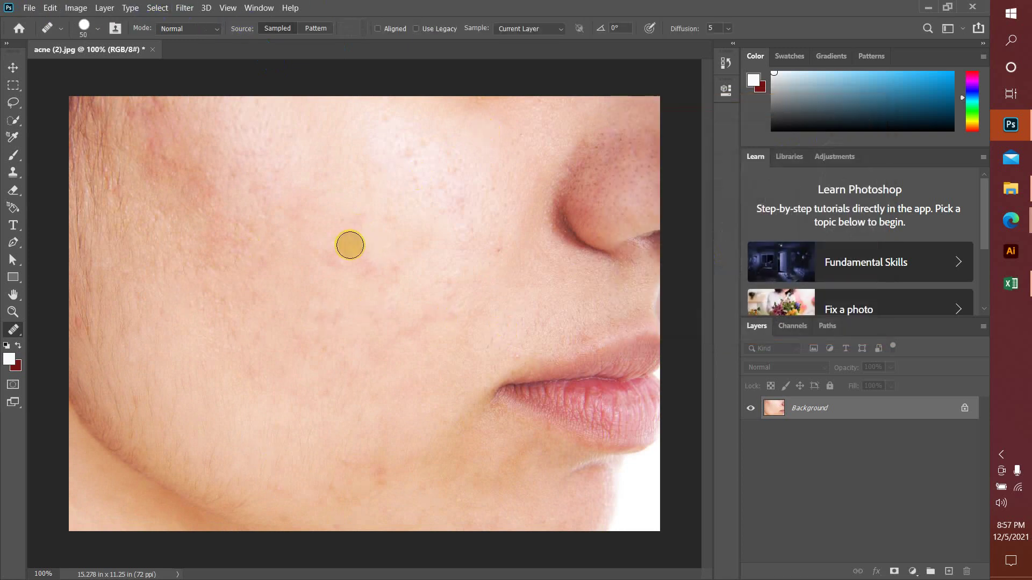
pyautogui.click(534, 449)
pyautogui.click(479, 280)
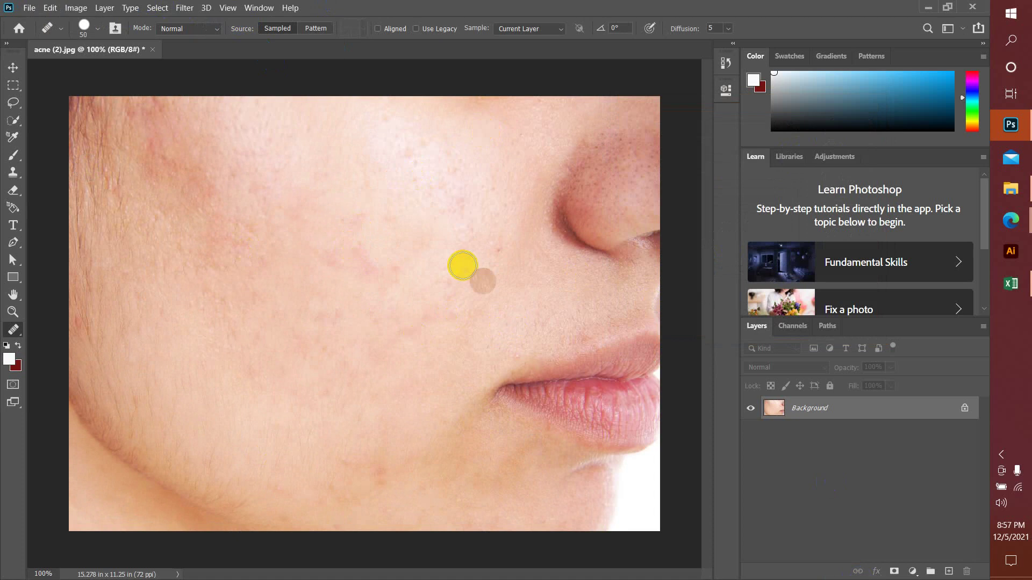
pyautogui.click(379, 270)
pyautogui.click(262, 191)
pyautogui.click(219, 188)
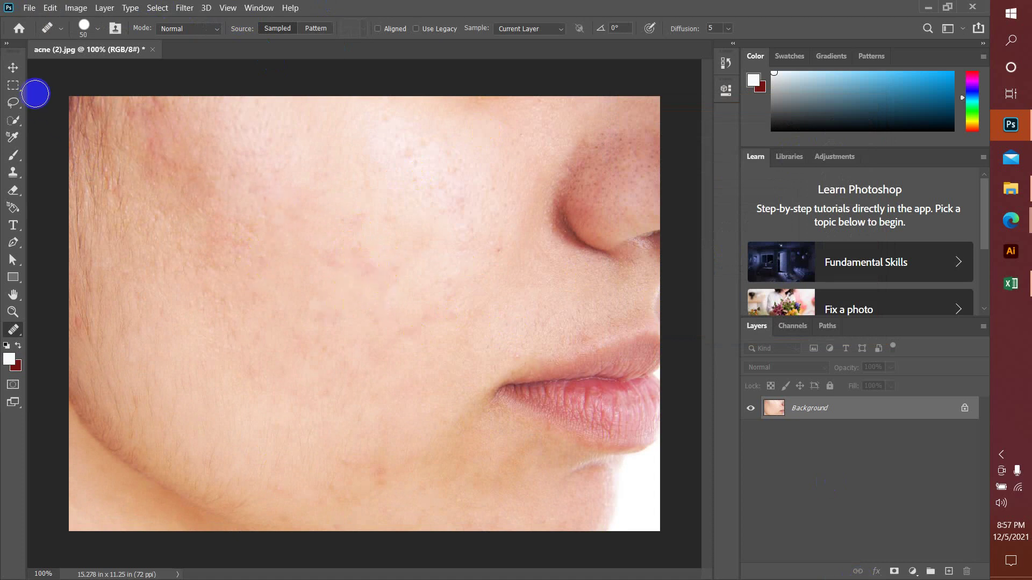
# Undo the brightening and blemish fixes with Ctrl+Z
pyautogui.click(13, 67)
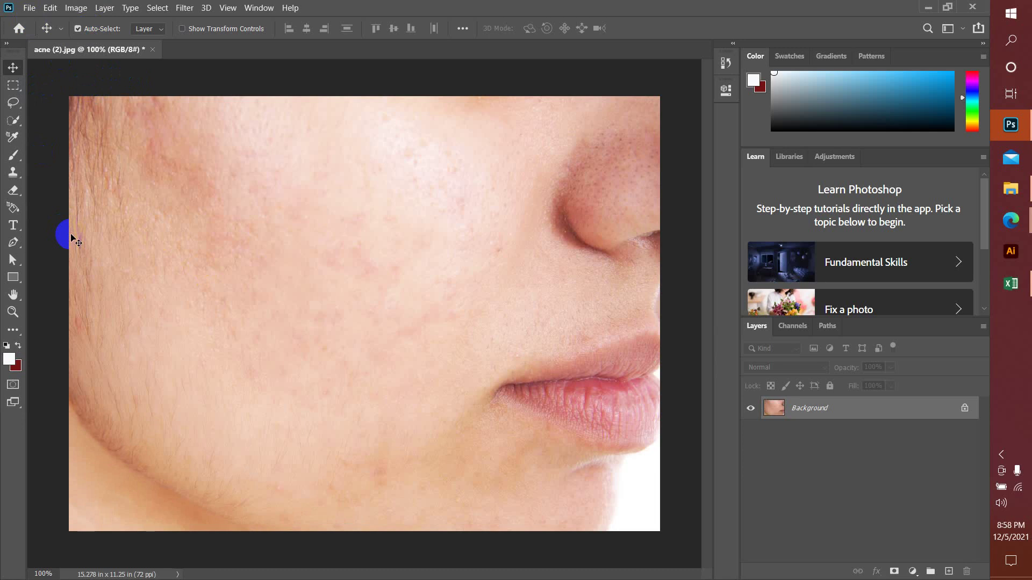
pyautogui.hotkey('ctrl', 'z')
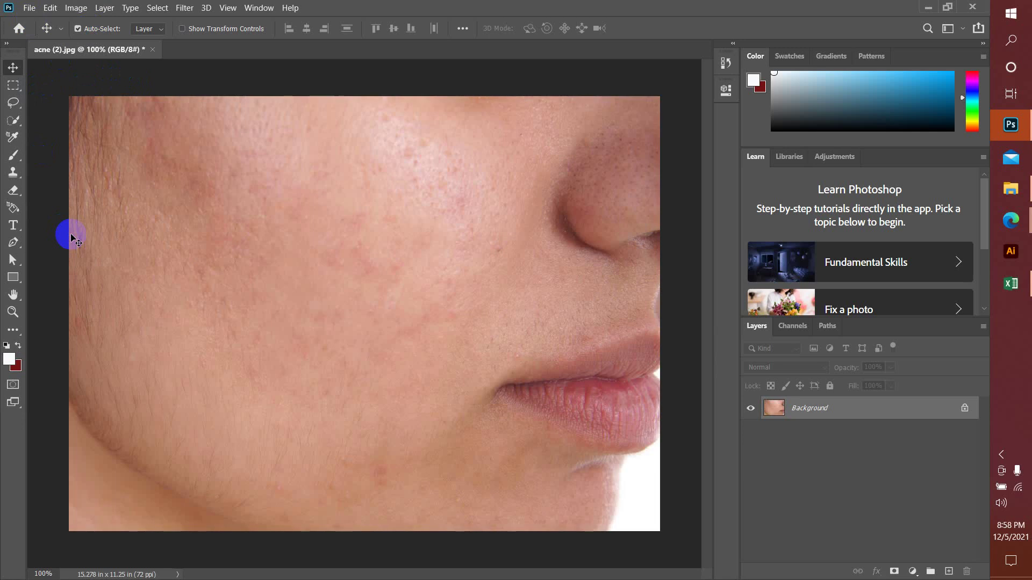
pyautogui.hotkey('ctrl', 'z')
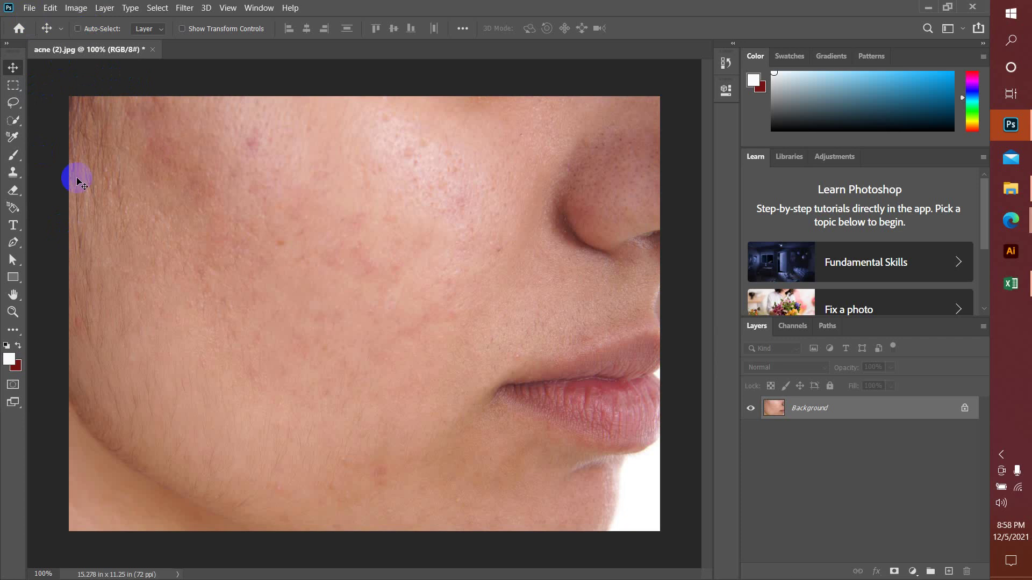
# Close acne (2).jpg without saving and reopen the original from Downloads
pyautogui.click(153, 50)
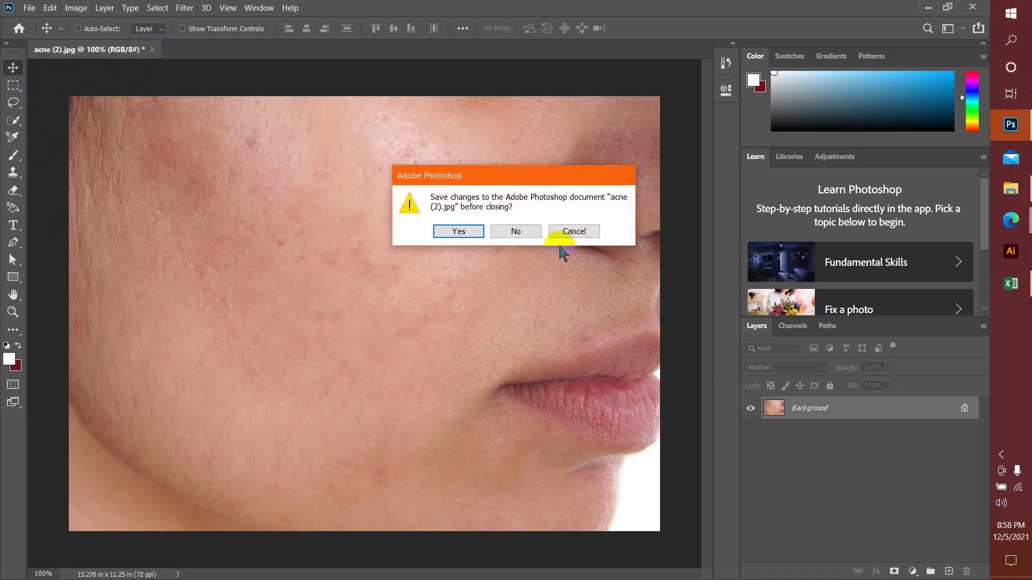
pyautogui.click(535, 230)
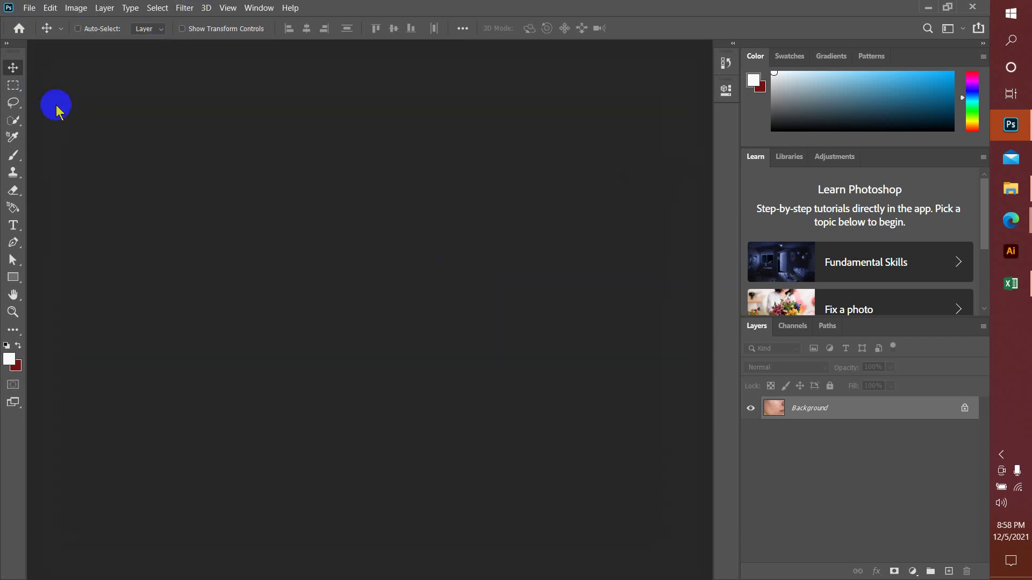
pyautogui.click(29, 8)
pyautogui.click(33, 33)
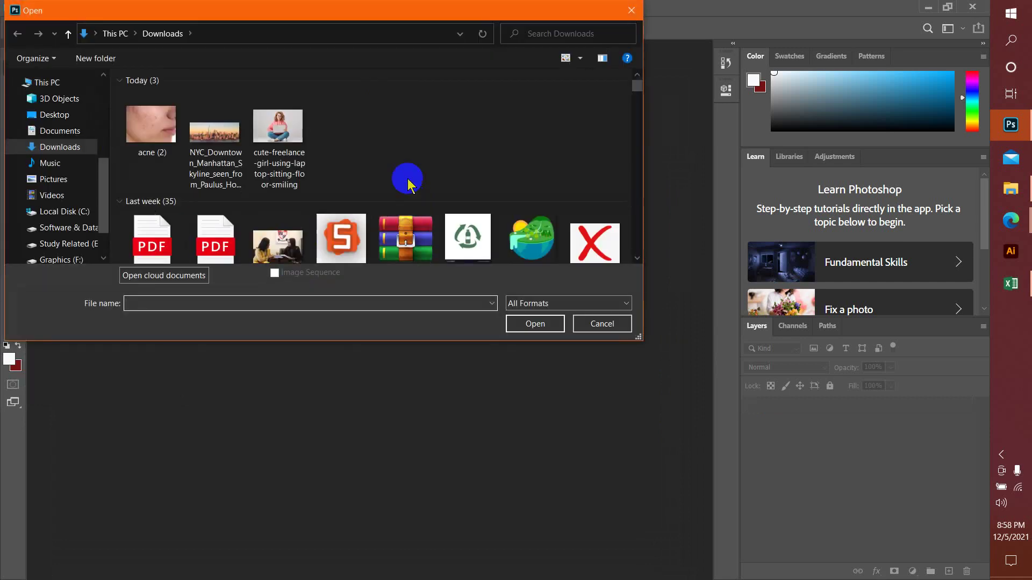
pyautogui.click(151, 125)
pyautogui.click(533, 325)
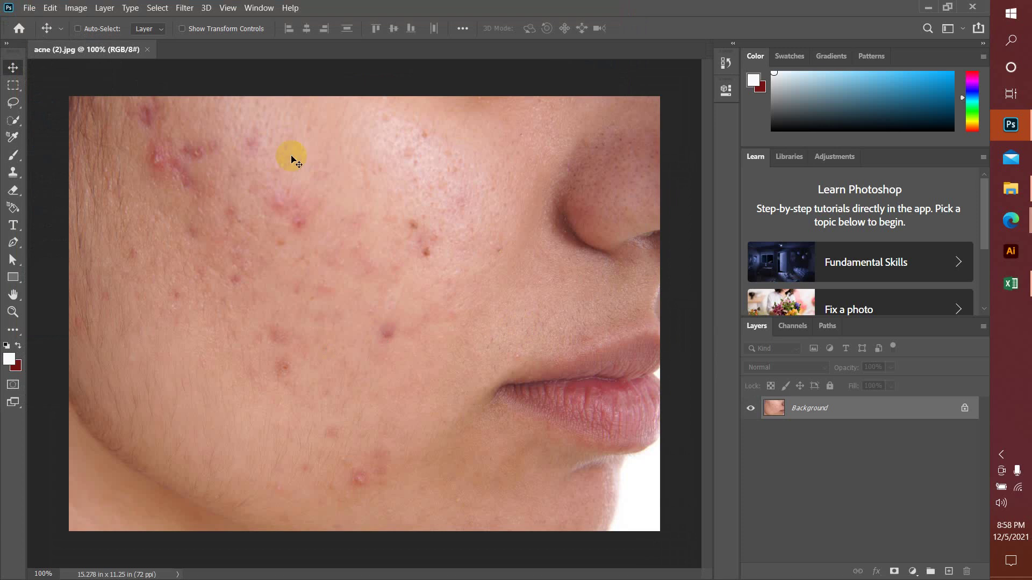
pyautogui.click(254, 201)
# Choose the Spot Healing Brush from the toolbar's extra-tools list
pyautogui.click(17, 330)
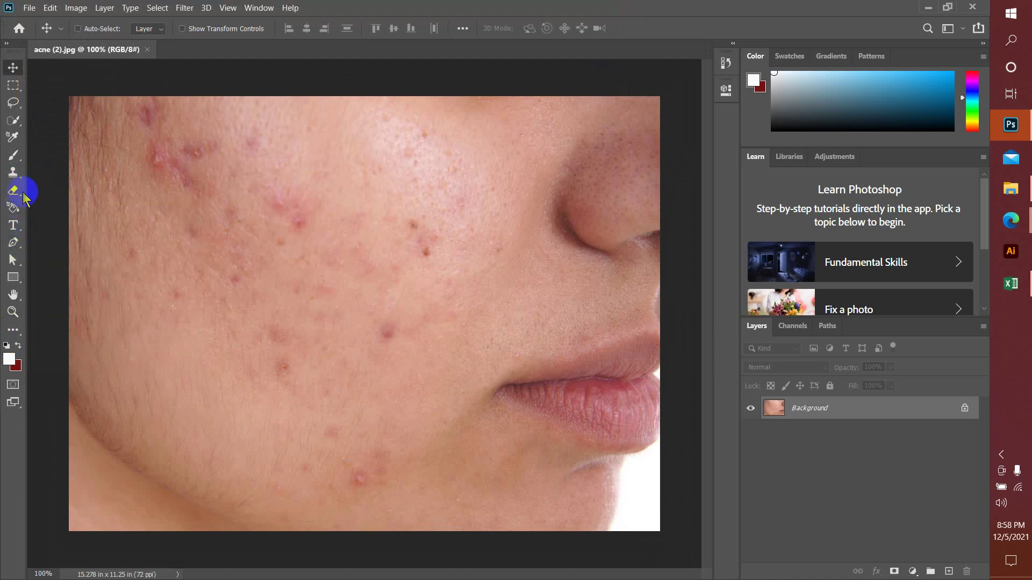
pyautogui.moveTo(18, 161)
pyautogui.mouseDown()
pyautogui.moveTo(17, 173)
pyautogui.moveTo(13, 157)
pyautogui.mouseUp()
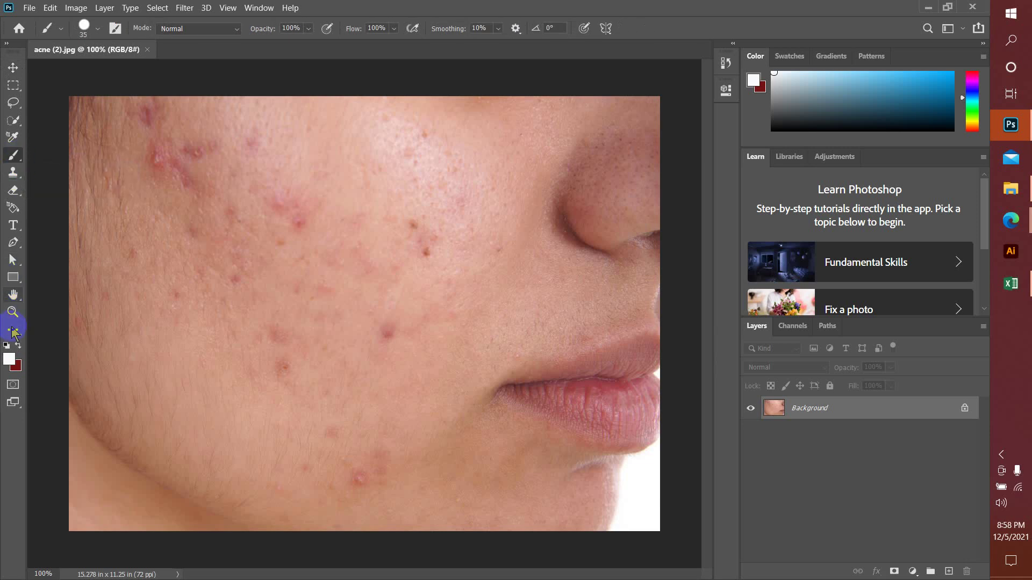
pyautogui.press('j')
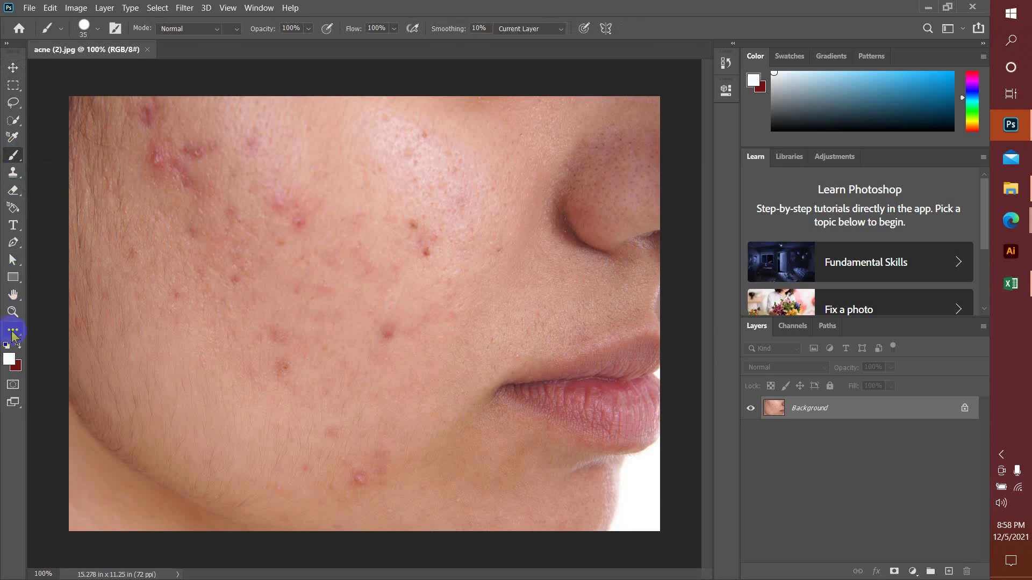
pyautogui.click(16, 332)
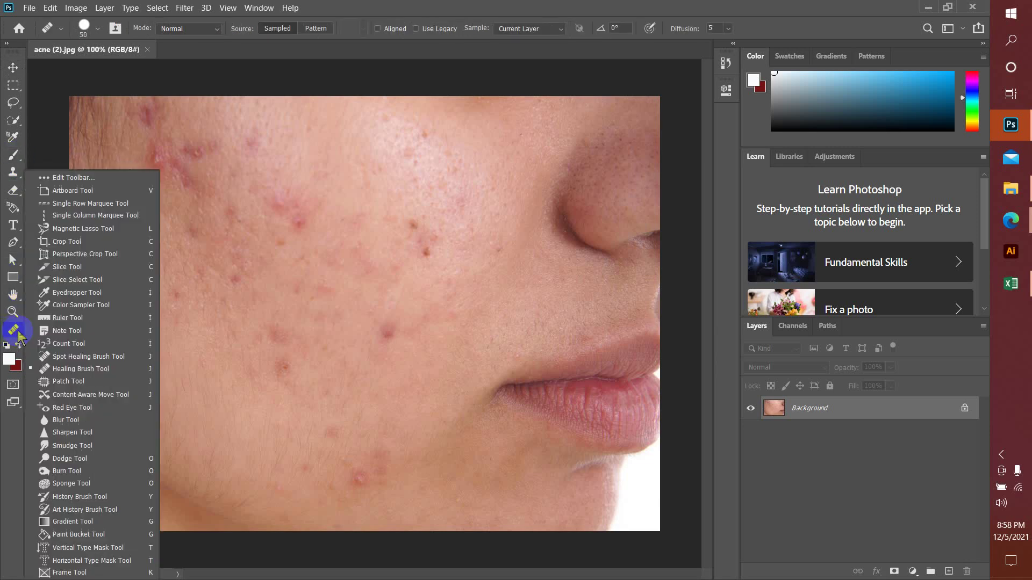
pyautogui.click(65, 357)
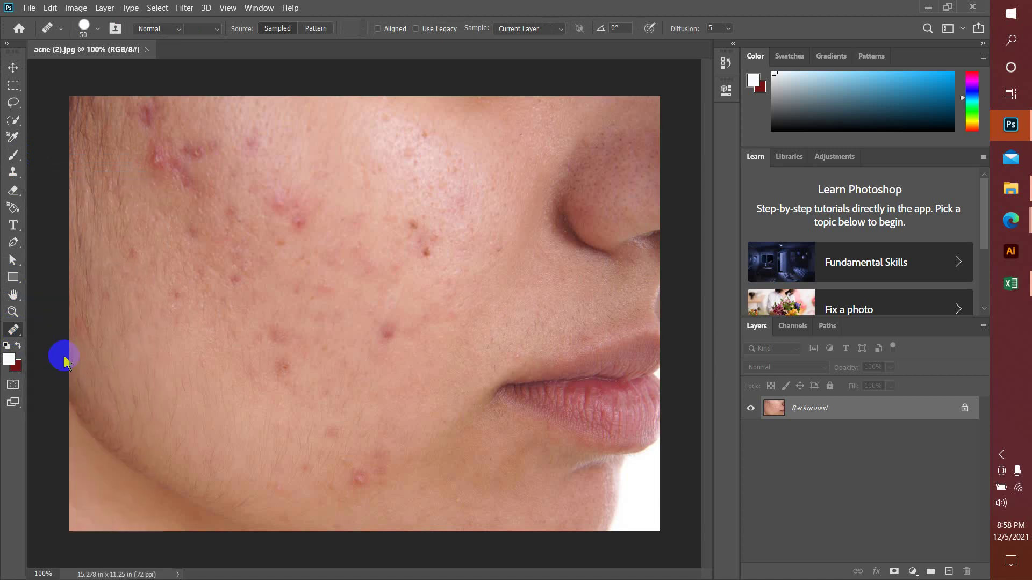
# Spot-heal the blemishes along the jaw, lower cheek, mid cheek and beside the nose
pyautogui.click(359, 475)
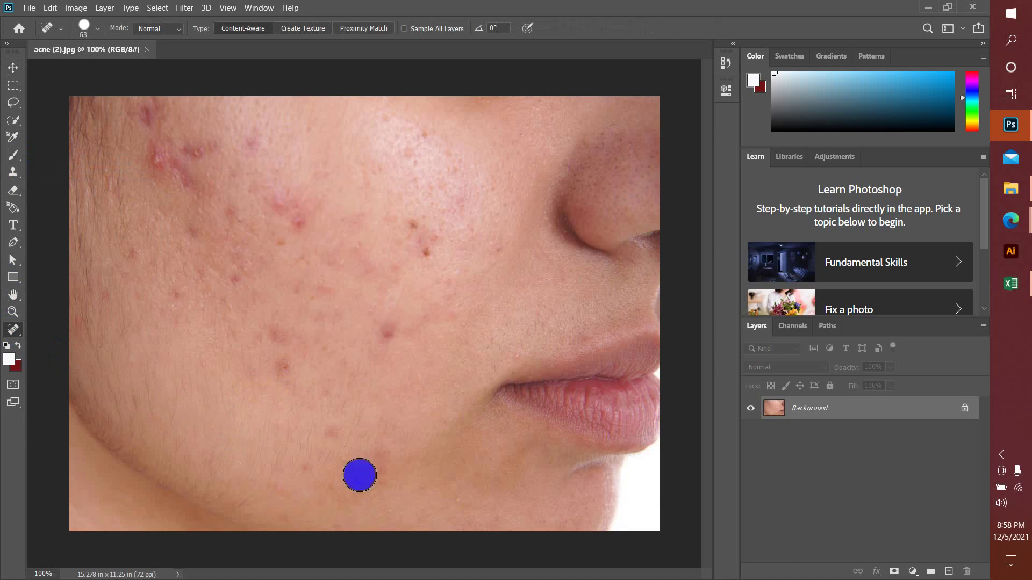
pyautogui.click(377, 471)
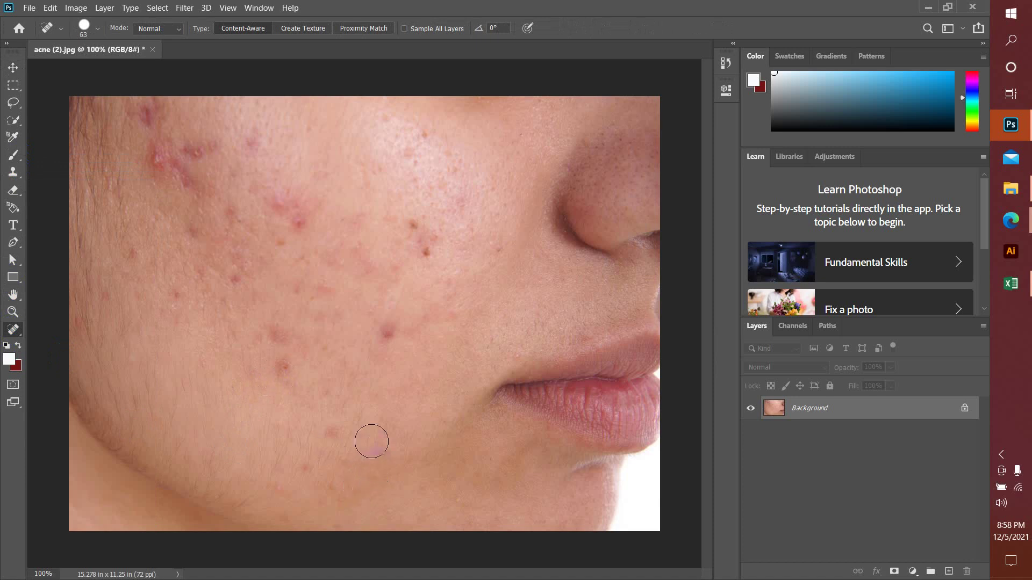
pyautogui.click(334, 433)
pyautogui.click(385, 335)
pyautogui.click(427, 252)
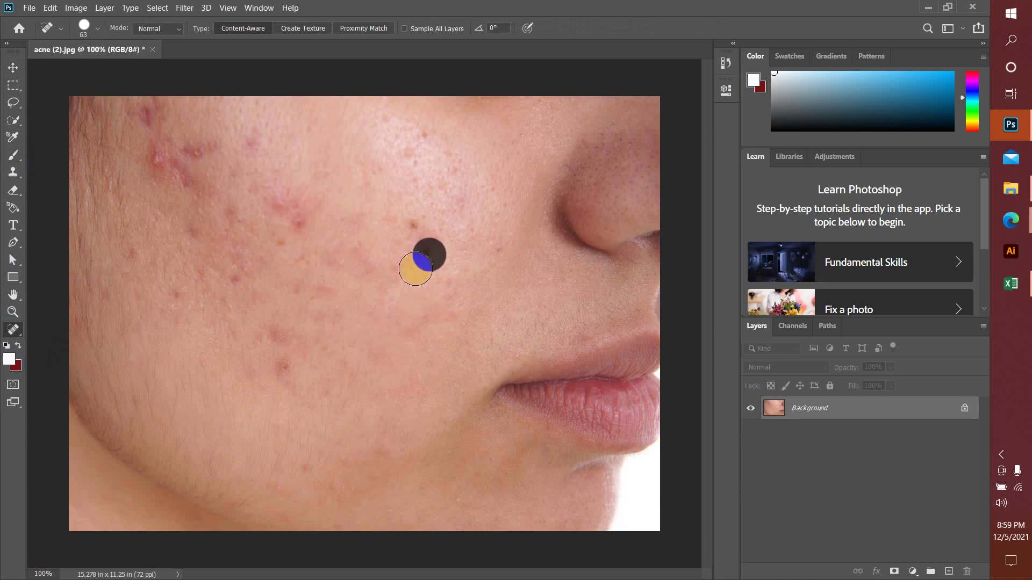
pyautogui.click(422, 221)
pyautogui.click(434, 235)
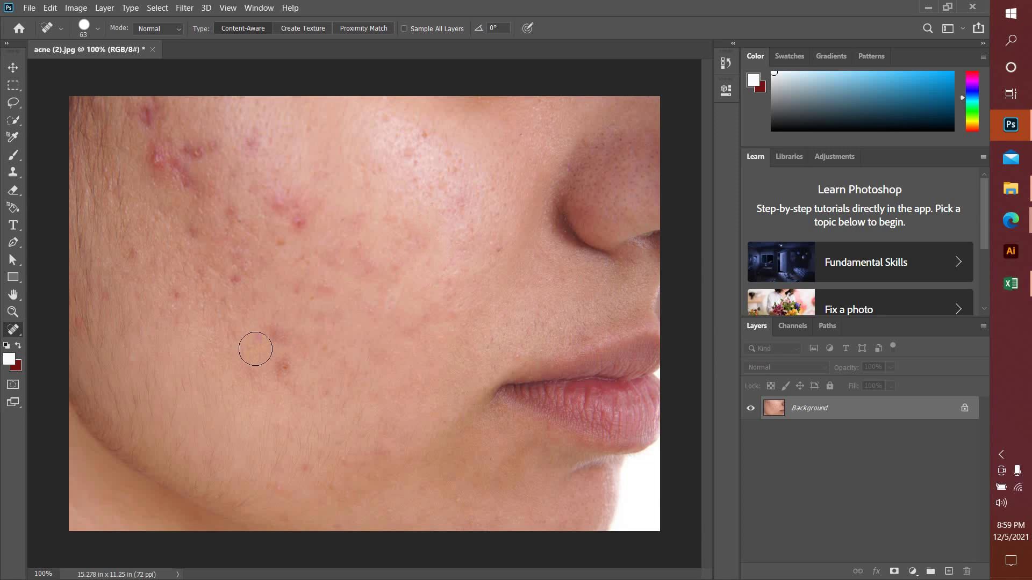
pyautogui.click(279, 334)
# Spot-heal more spots on the lower and upper cheek and at the left edge
pyautogui.click(280, 365)
pyautogui.click(319, 400)
pyautogui.click(301, 229)
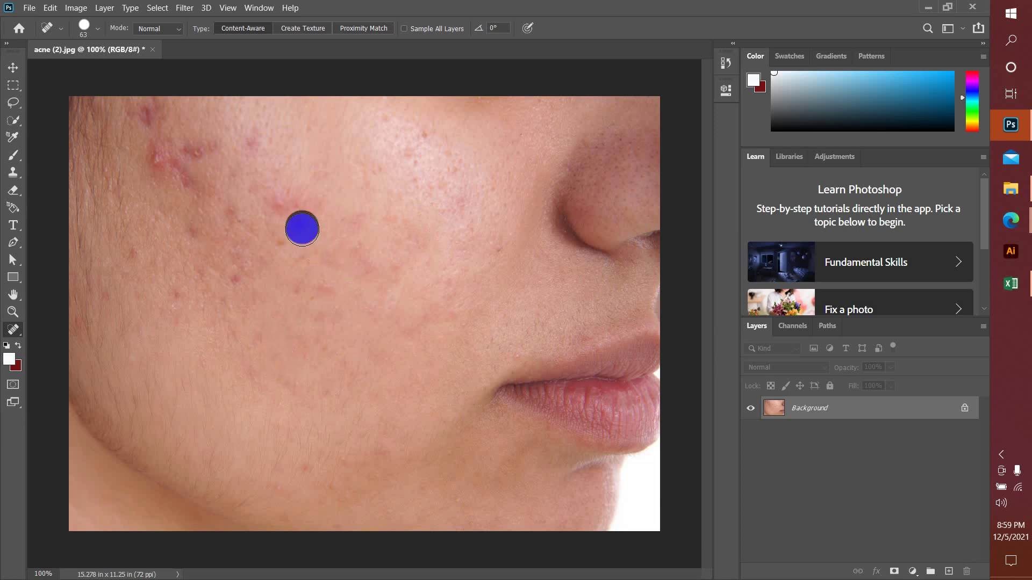
pyautogui.click(379, 352)
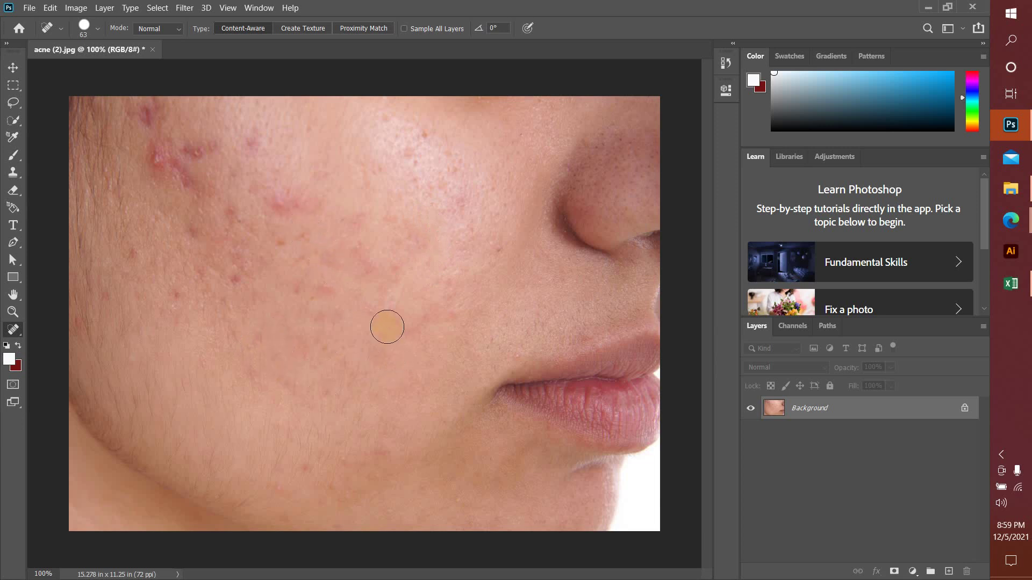
pyautogui.click(297, 388)
pyautogui.click(319, 260)
pyautogui.click(70, 269)
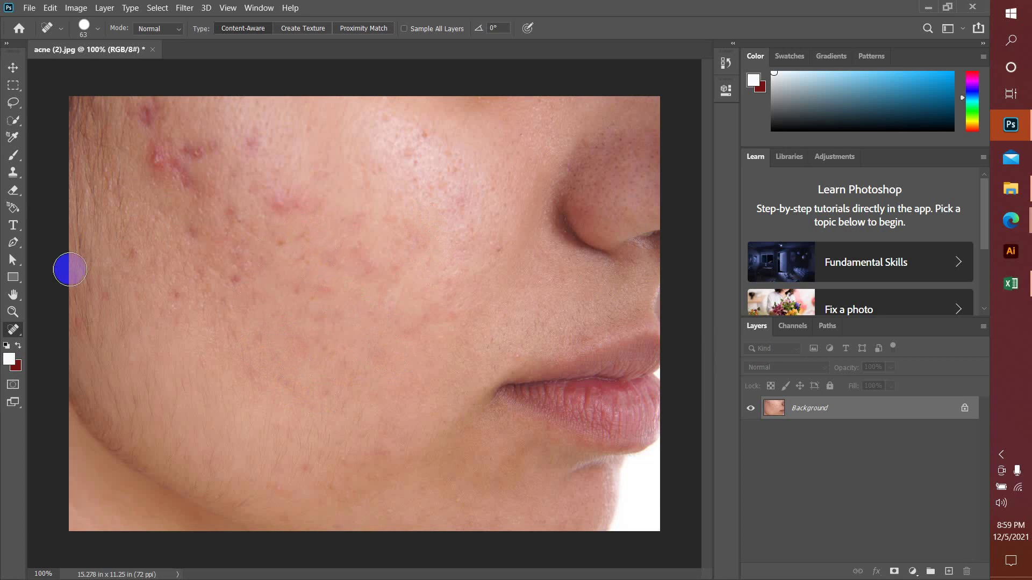
pyautogui.rightClick(12, 331)
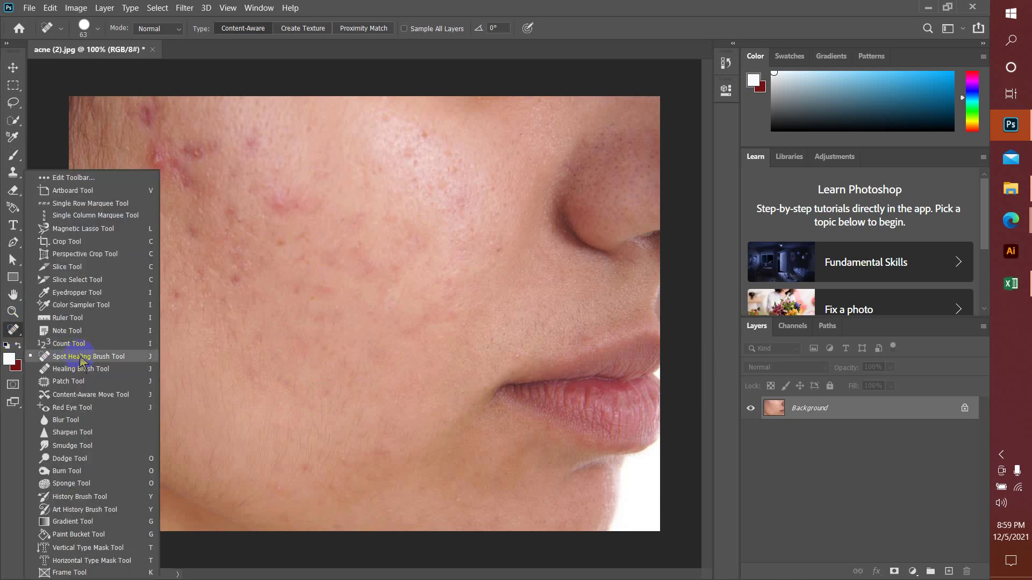
# Switch to the source-sampled Healing Brush and heal blemishes on the cheek and near the chin
pyautogui.click(72, 371)
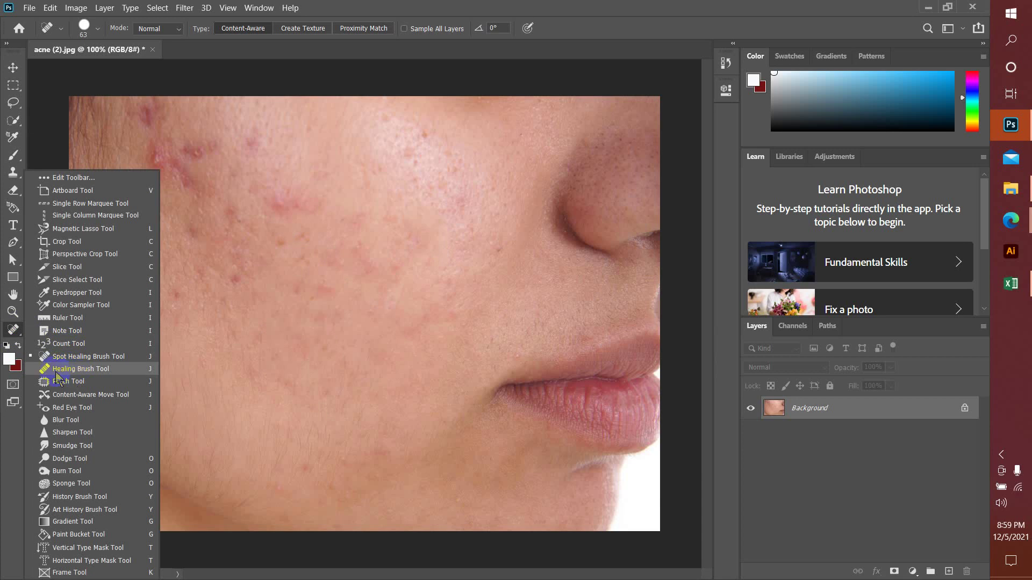
pyautogui.click(72, 372)
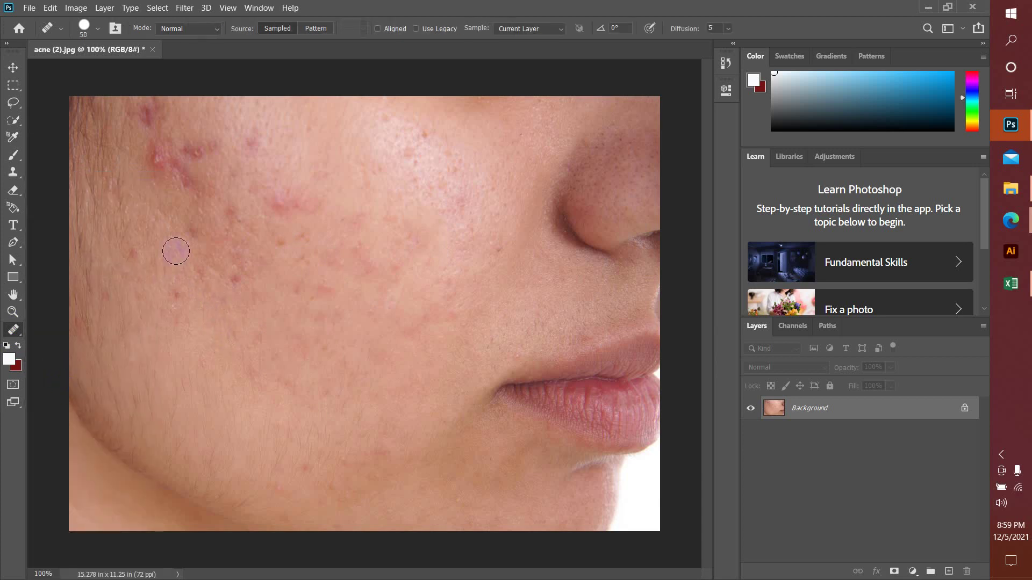
pyautogui.keyDown('alt'); pyautogui.click(196, 241); pyautogui.keyUp('alt')
pyautogui.press('alt')
pyautogui.click(185, 318)
pyautogui.moveTo(437, 466); pyautogui.dragTo(450, 465)
pyautogui.click(286, 384)
pyautogui.keyDown('alt'); pyautogui.click(260, 295); pyautogui.keyUp('alt')
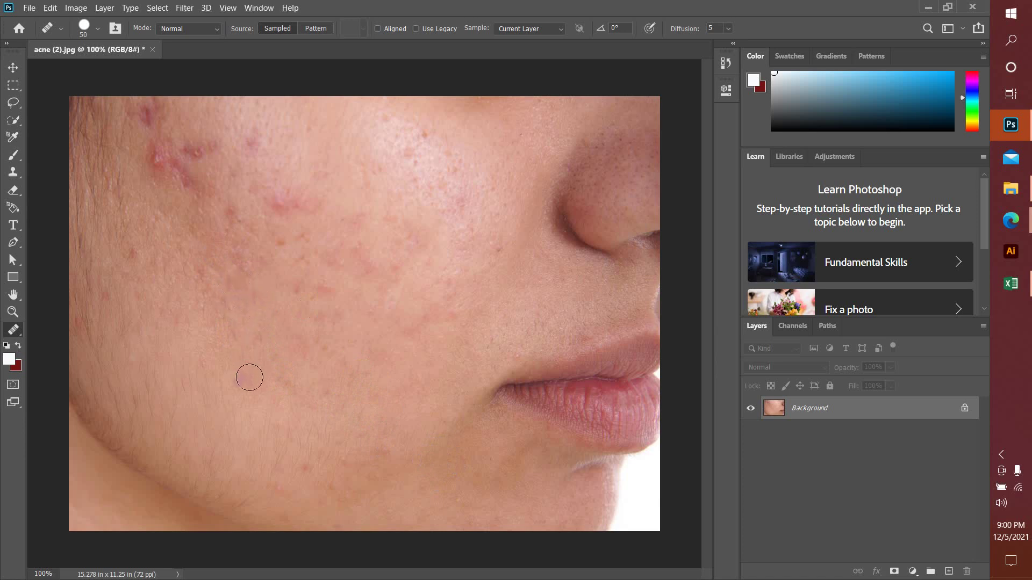
# Sample clean skin and heal the blemishes on the middle cheek, lower cheek and chin
pyautogui.keyDown('alt'); pyautogui.click(297, 181); pyautogui.keyUp('alt')
pyautogui.click(284, 211)
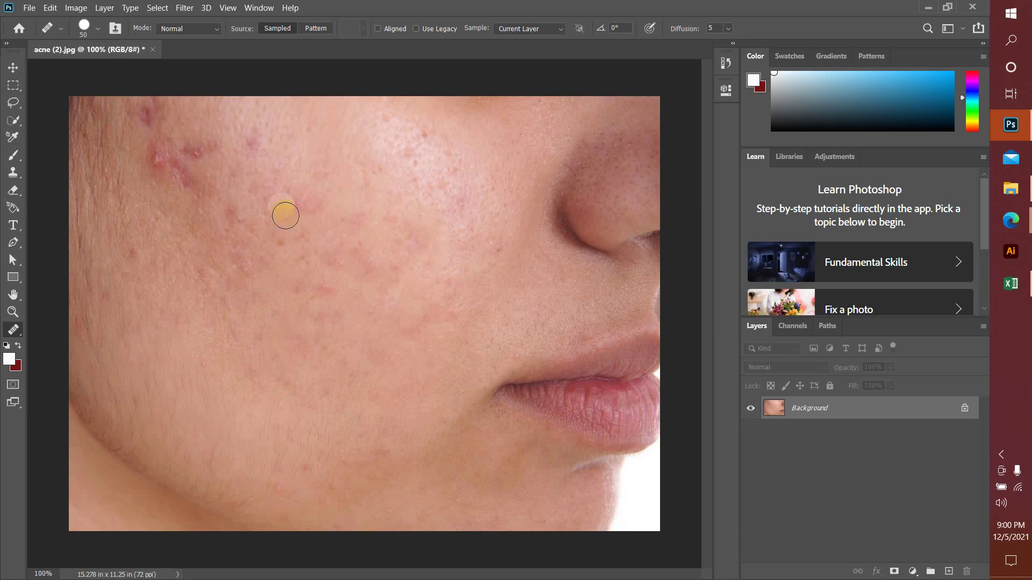
pyautogui.click(301, 260)
pyautogui.keyDown('alt'); pyautogui.click(316, 229); pyautogui.keyUp('alt')
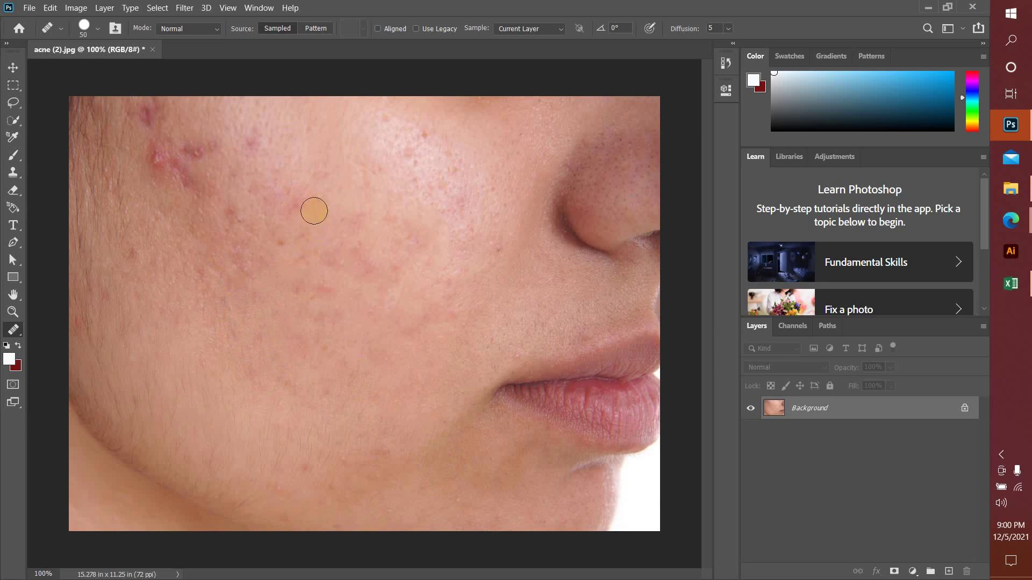
pyautogui.click(312, 344)
pyautogui.click(272, 401)
pyautogui.click(394, 431)
# Heal the cluster of red spots on the upper-left cheek up to the cheek's top
pyautogui.click(157, 245)
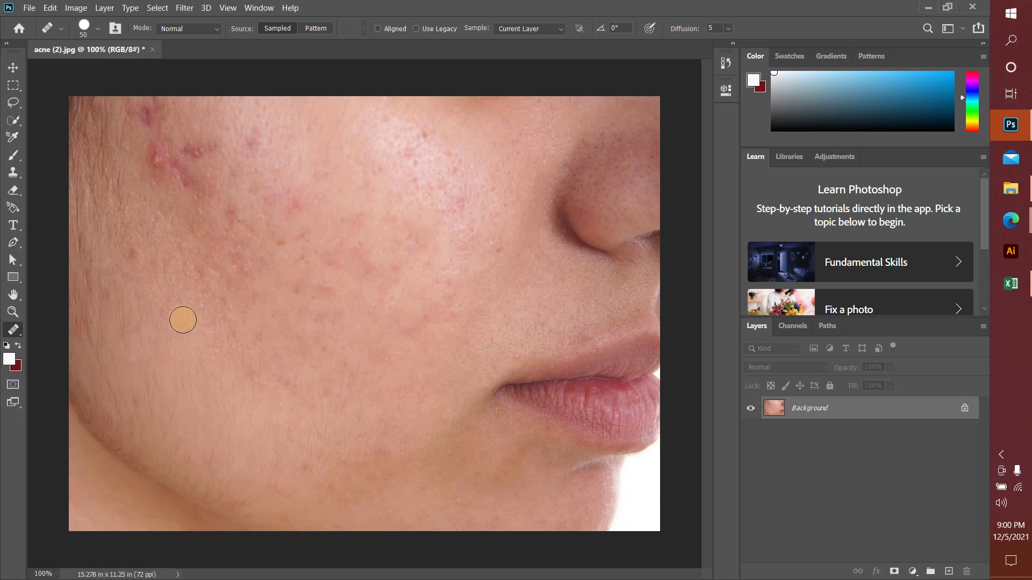
pyautogui.click(171, 212)
pyautogui.click(142, 166)
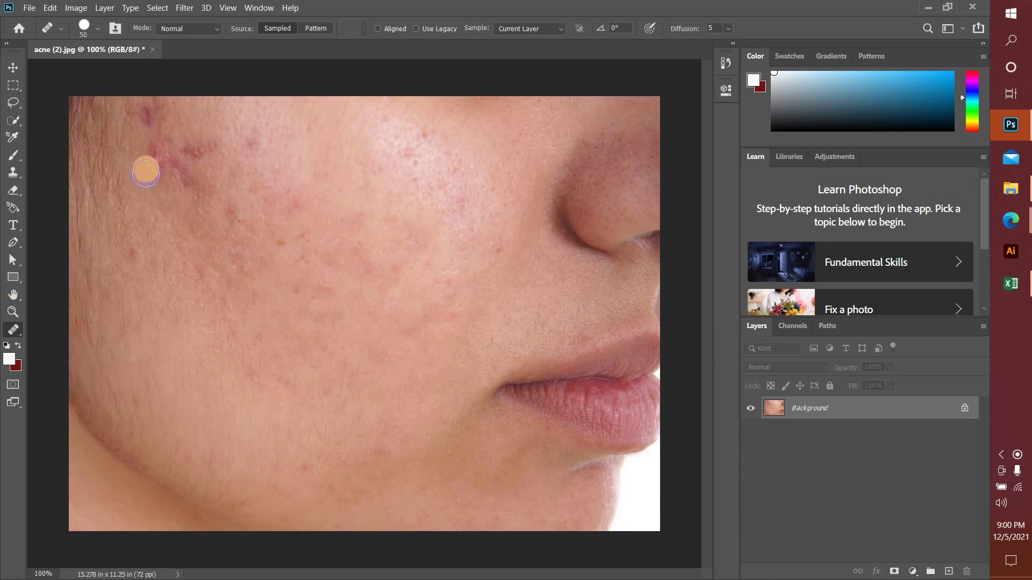
pyautogui.click(145, 187)
pyautogui.click(156, 161)
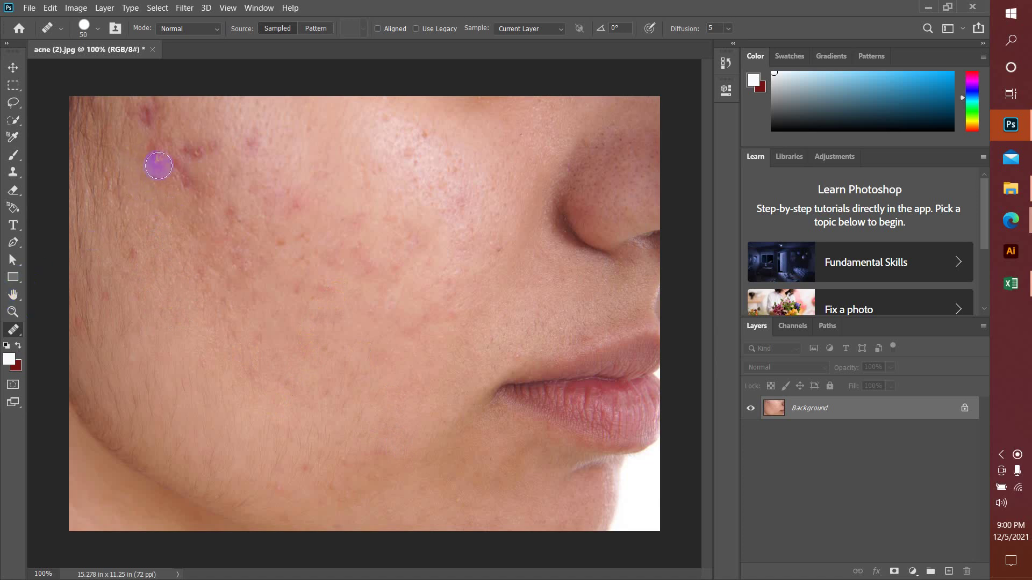
pyautogui.click(150, 164)
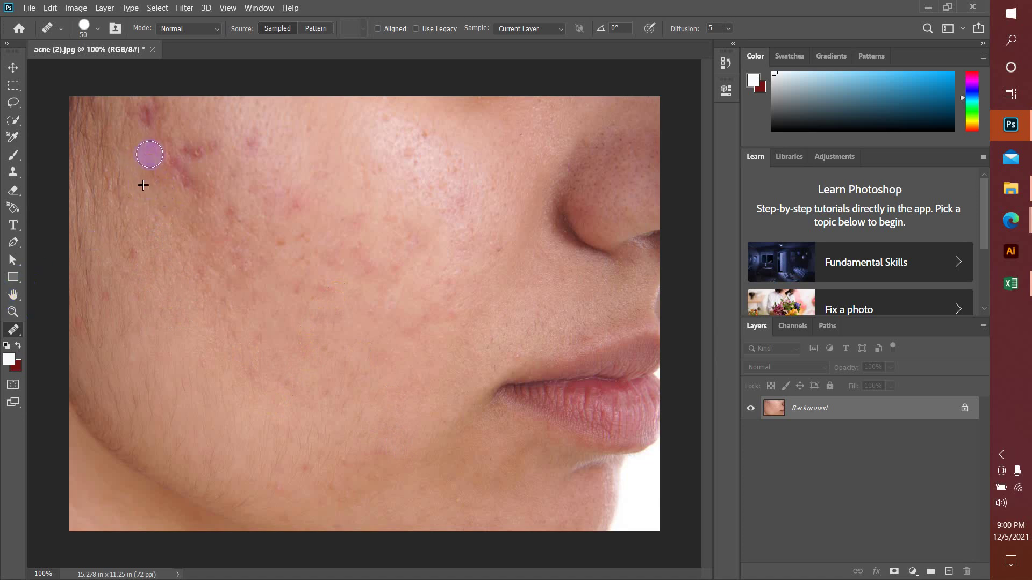
pyautogui.click(139, 133)
pyautogui.click(146, 114)
pyautogui.click(142, 138)
# Heal the spots across the upper and middle cheek toward the centre
pyautogui.click(199, 152)
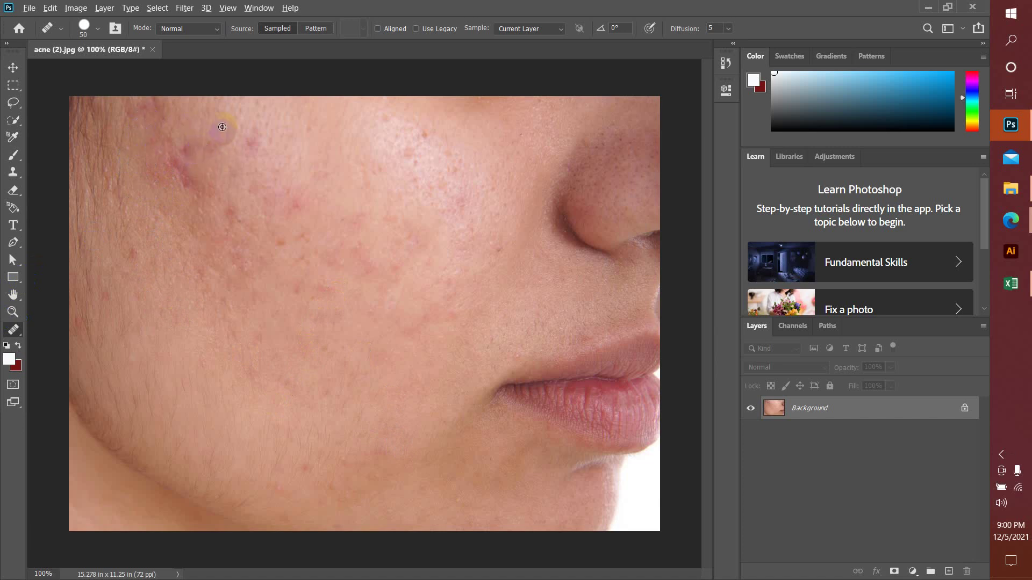
pyautogui.click(246, 137)
pyautogui.click(274, 135)
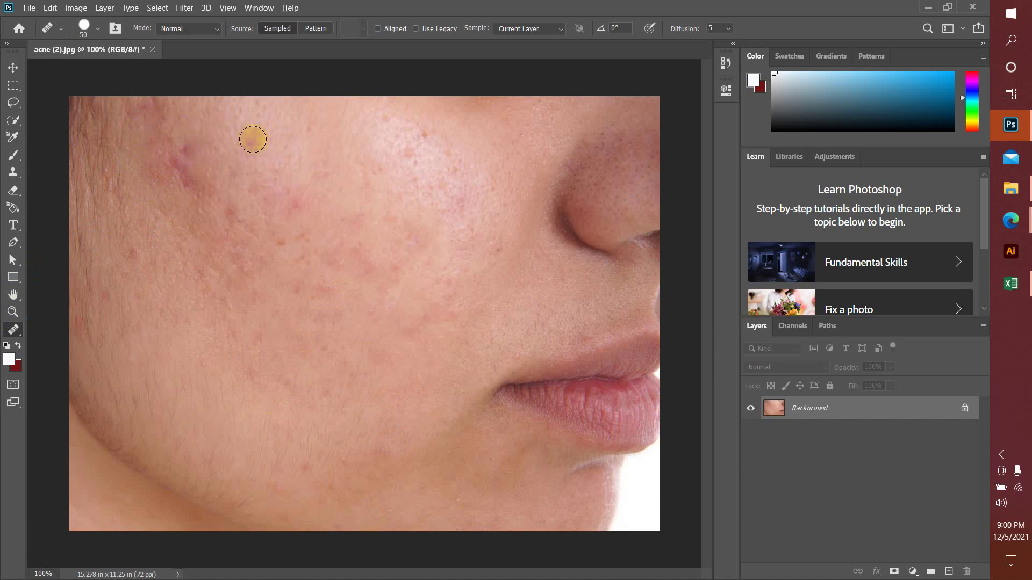
pyautogui.click(278, 197)
pyautogui.click(332, 268)
pyautogui.click(234, 222)
pyautogui.click(229, 208)
pyautogui.click(190, 260)
pyautogui.click(168, 193)
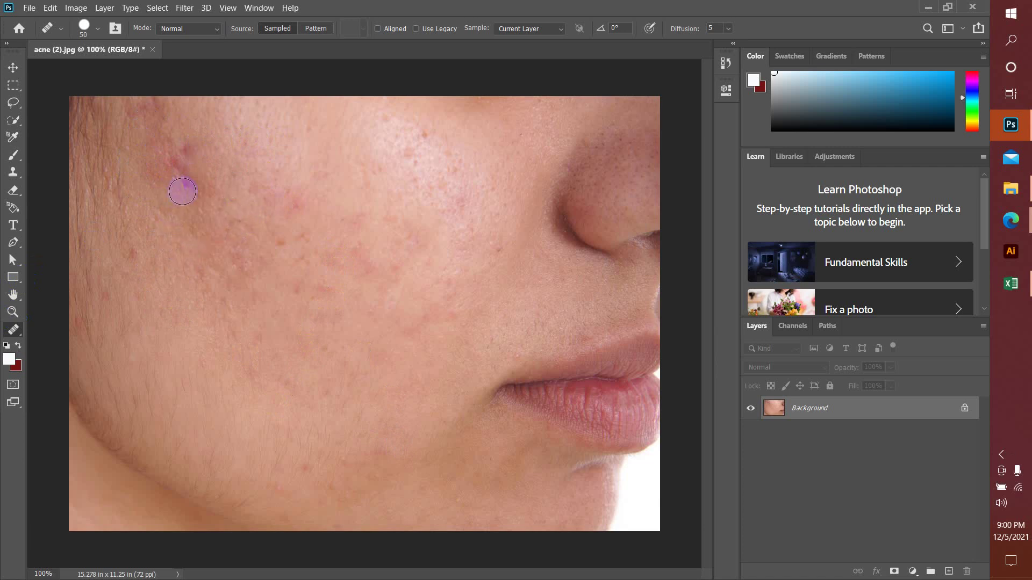
pyautogui.click(178, 180)
pyautogui.click(164, 195)
# Lighten the red blemish near the top of the upper cheek
pyautogui.click(173, 168)
pyautogui.click(178, 161)
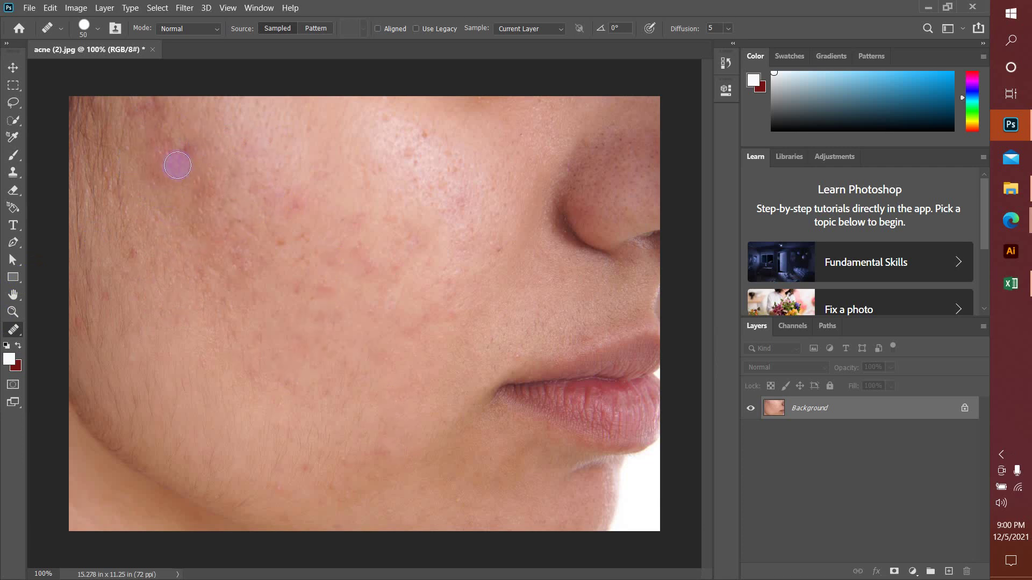
pyautogui.click(184, 157)
pyautogui.click(185, 162)
pyautogui.click(185, 143)
pyautogui.click(186, 136)
# Heal the remaining faint spots on the lower and mid cheek and a last upper-cheek spot
pyautogui.click(172, 159)
pyautogui.click(316, 366)
pyautogui.click(291, 469)
pyautogui.click(238, 315)
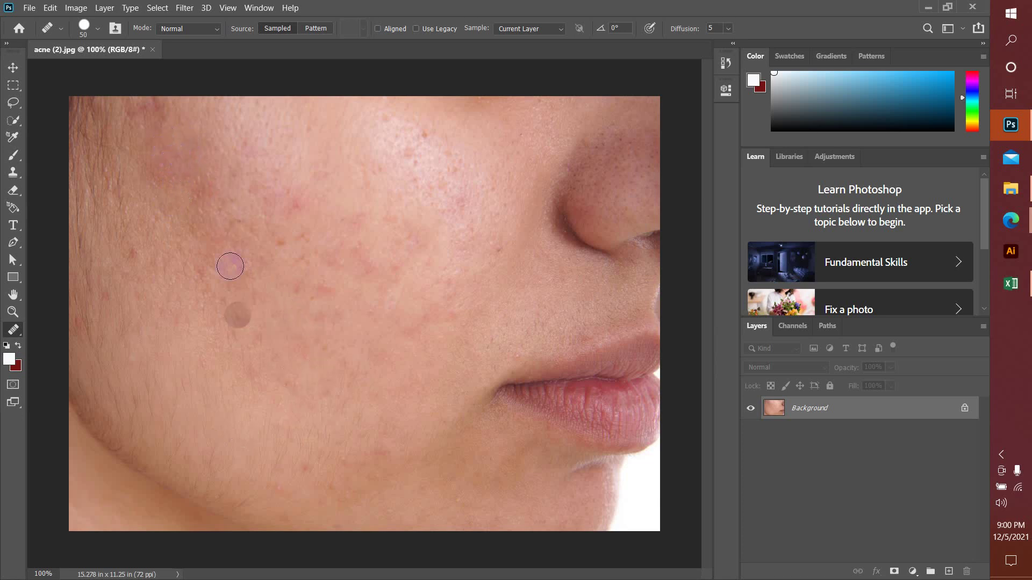
pyautogui.click(273, 248)
pyautogui.click(279, 274)
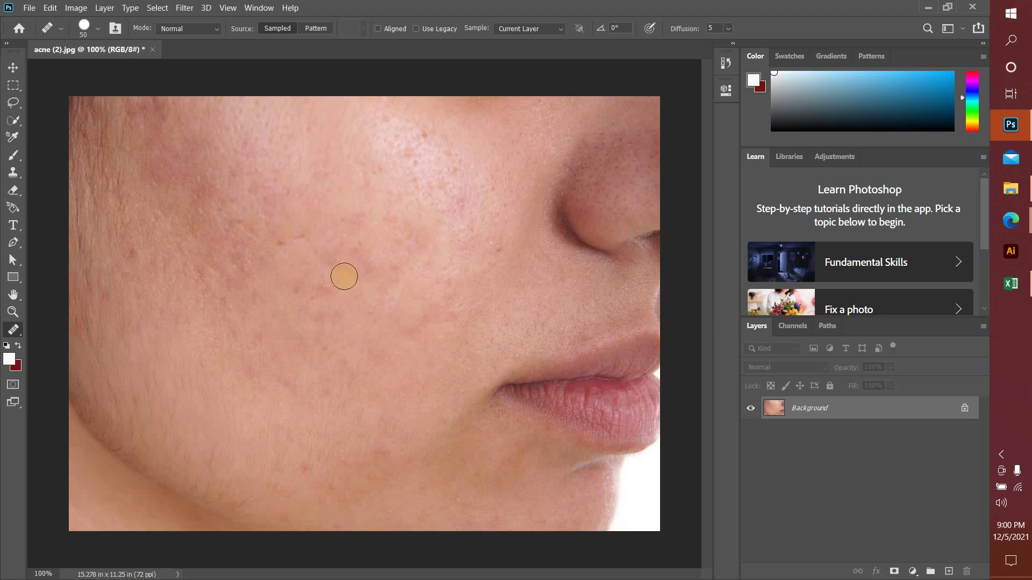
pyautogui.click(183, 425)
pyautogui.click(273, 325)
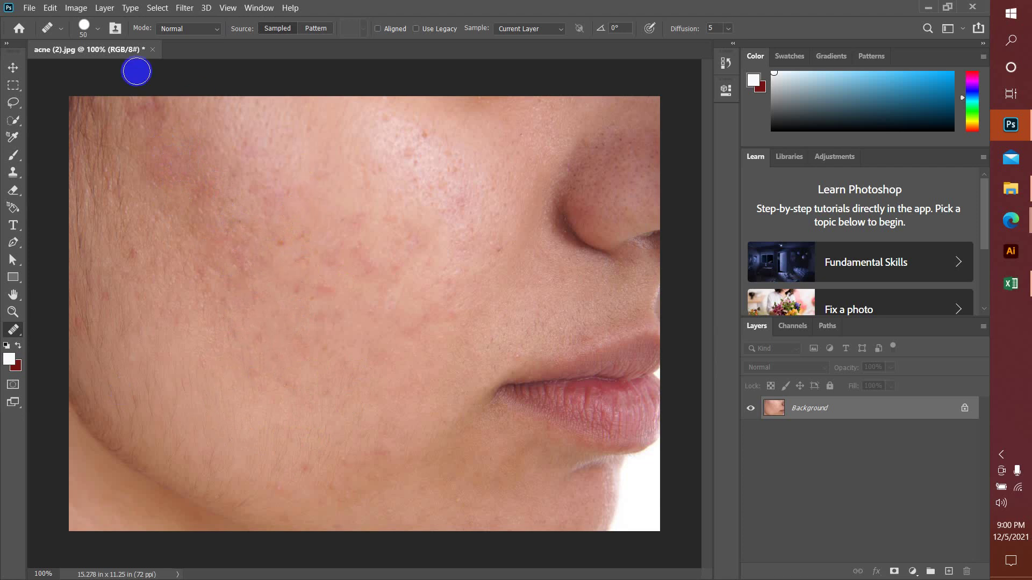
pyautogui.click(286, 164)
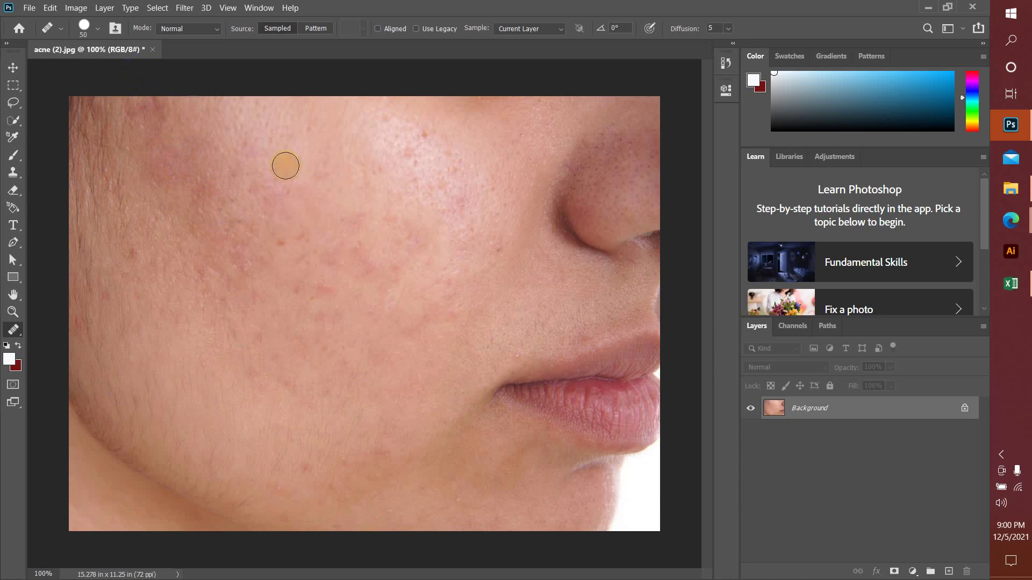
pyautogui.click(77, 8)
# Preview Brightness/Contrast at brightness 29 with contrast left near -2
pyautogui.press('Escape')
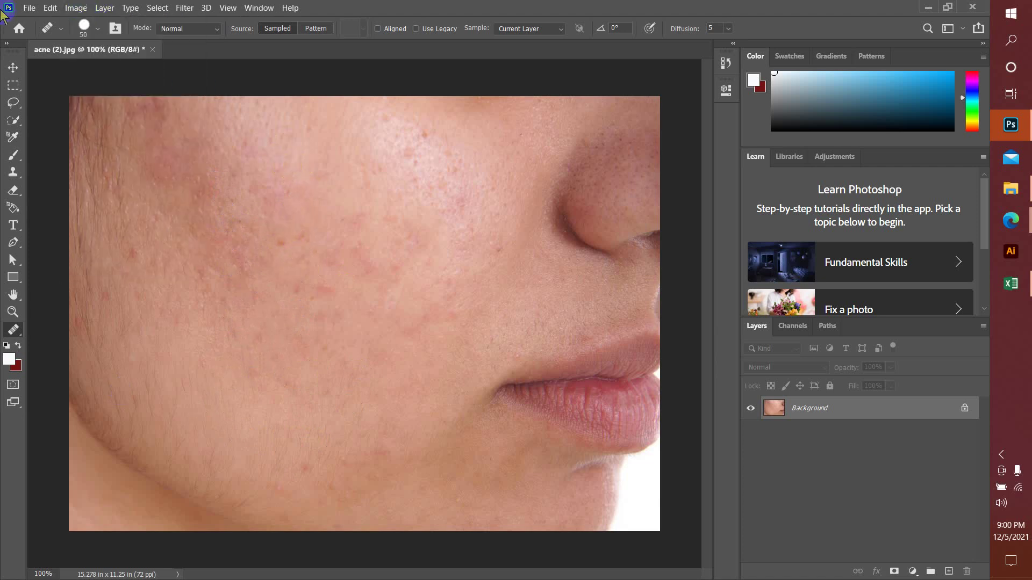
pyautogui.click(78, 8)
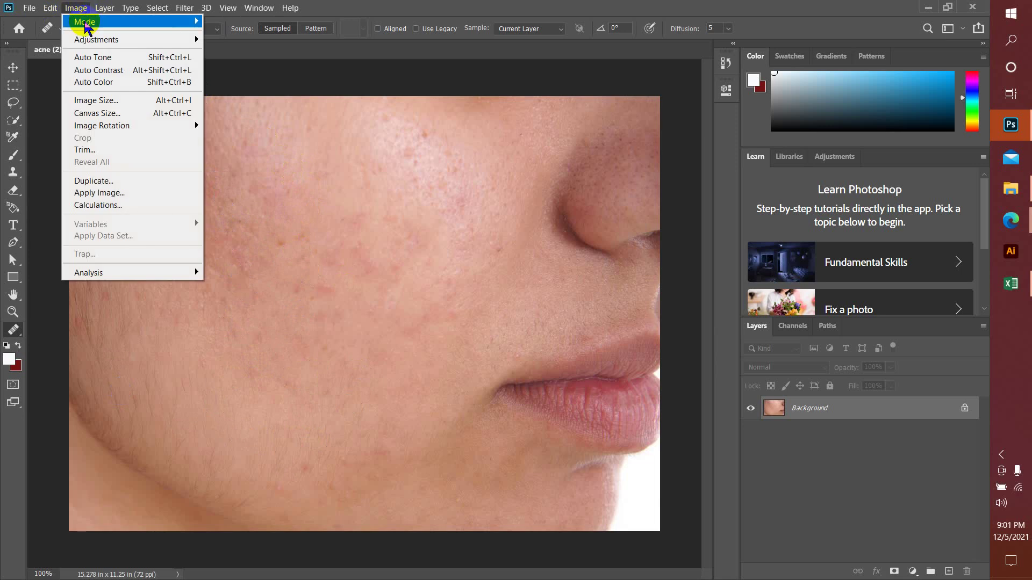
pyautogui.moveTo(89, 41)
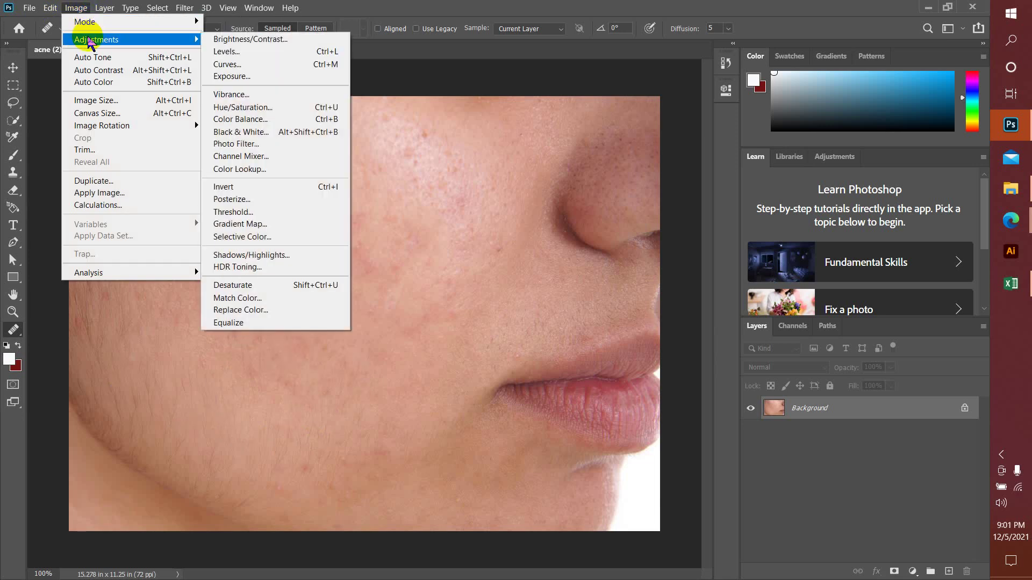
pyautogui.click(218, 40)
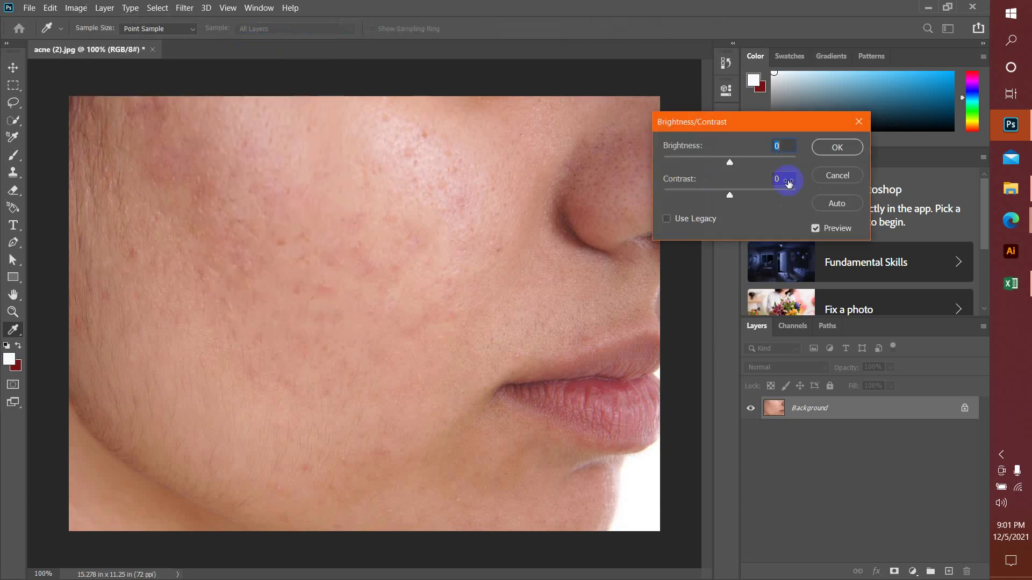
pyautogui.moveTo(732, 167); pyautogui.dragTo(727, 197)
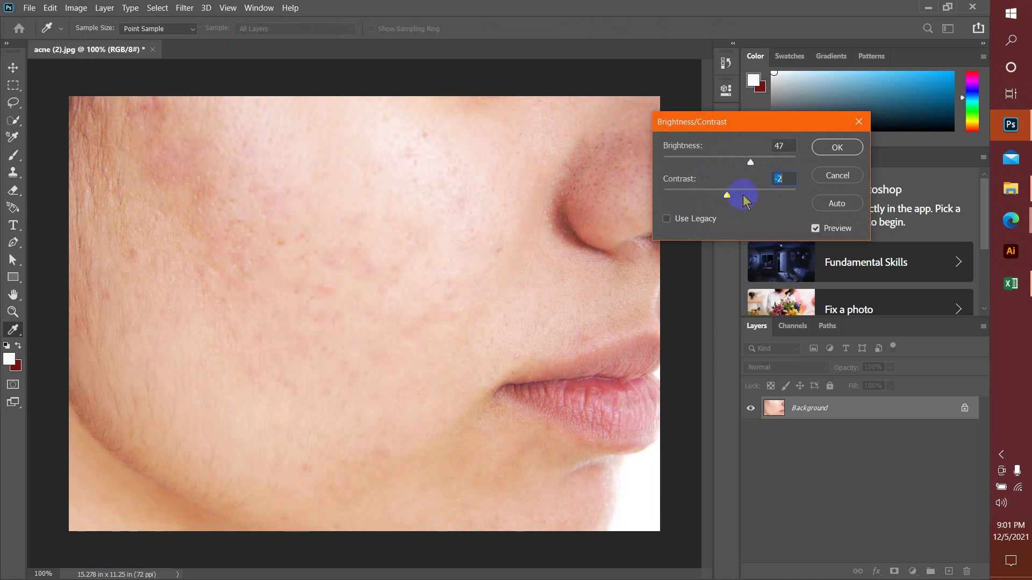
pyautogui.moveTo(751, 163); pyautogui.dragTo(743, 164)
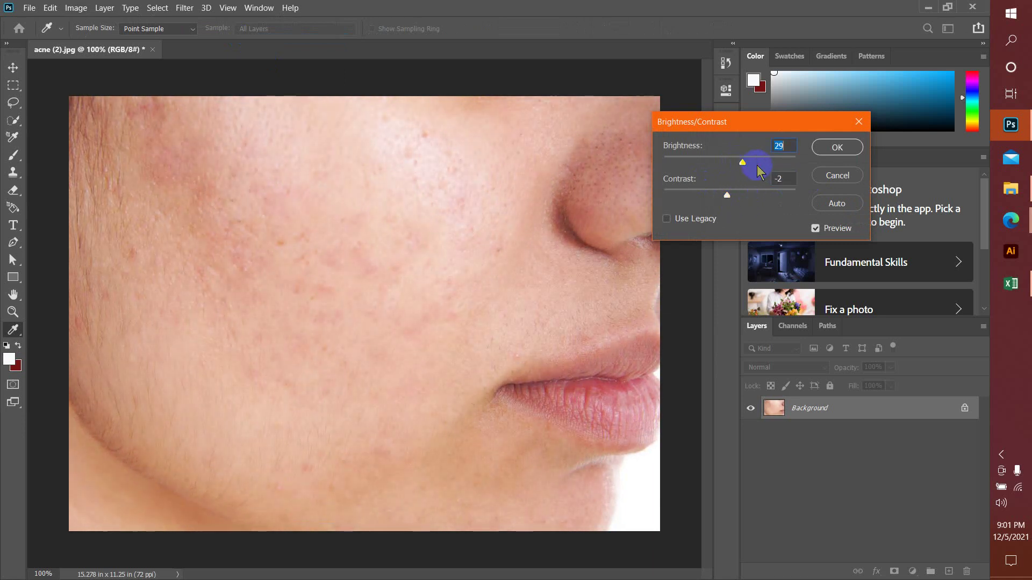
# Apply the brightening, then set the midtone Cyan–Red color balance to -1
pyautogui.press('Return')
pyautogui.press('j')
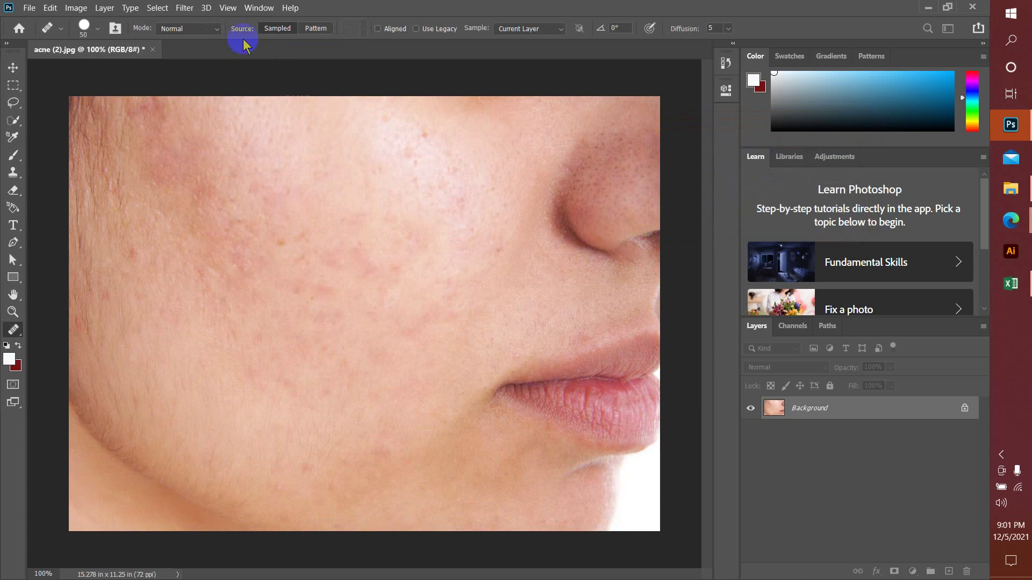
pyautogui.click(76, 7)
pyautogui.moveTo(104, 8)
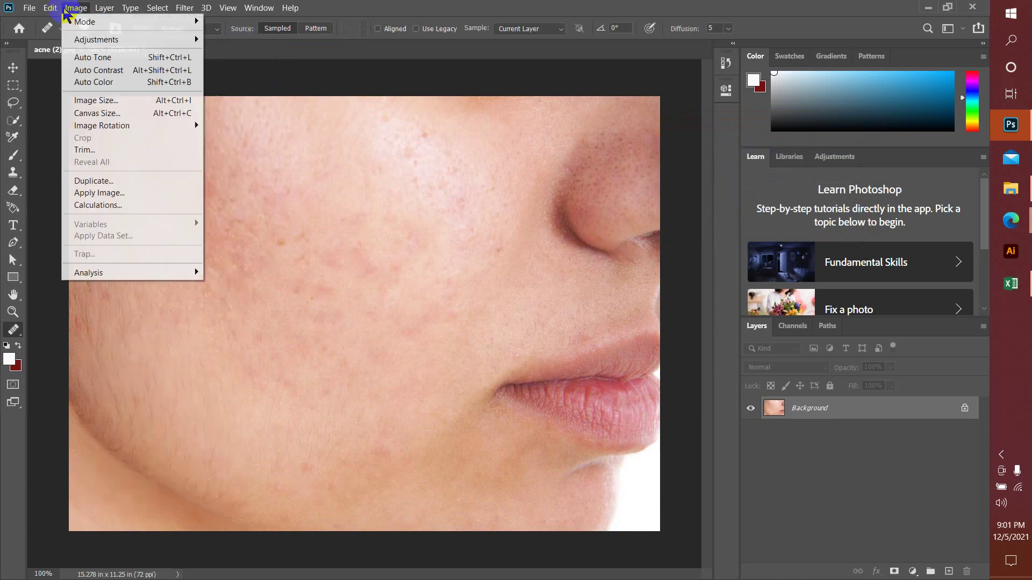
pyautogui.moveTo(141, 39)
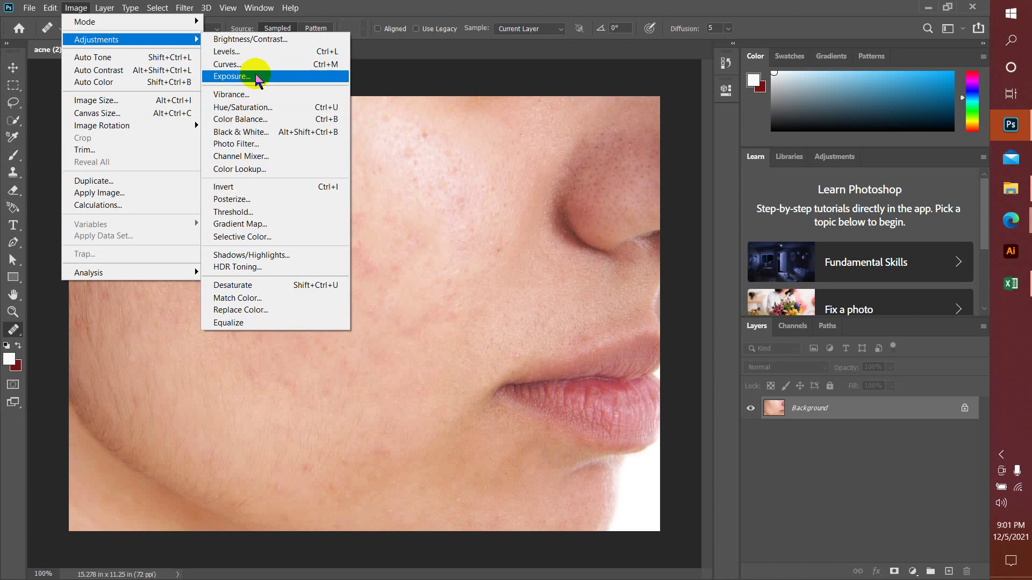
pyautogui.click(264, 119)
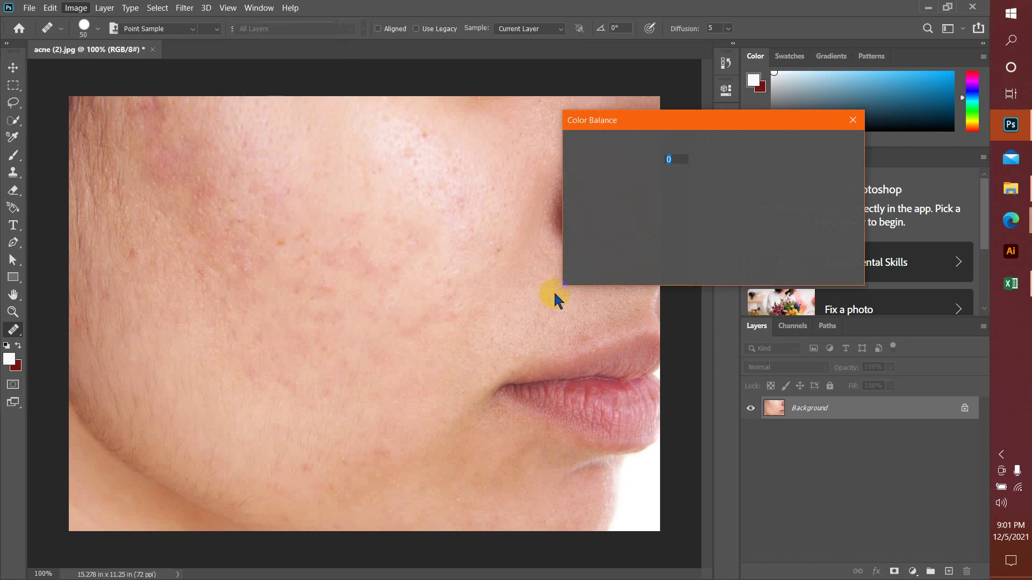
pyautogui.moveTo(688, 183)
pyautogui.mouseDown()
pyautogui.moveTo(698, 183)
pyautogui.moveTo(687, 180)
pyautogui.moveTo(697, 200)
pyautogui.moveTo(677, 201)
pyautogui.moveTo(689, 206)
pyautogui.mouseUp()
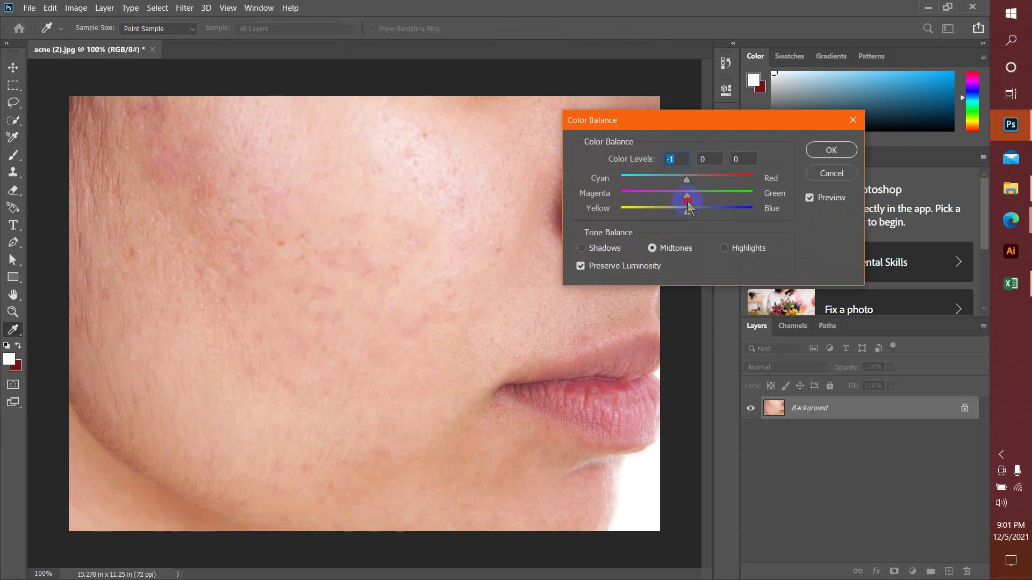
pyautogui.click(831, 173)
pyautogui.press('j')
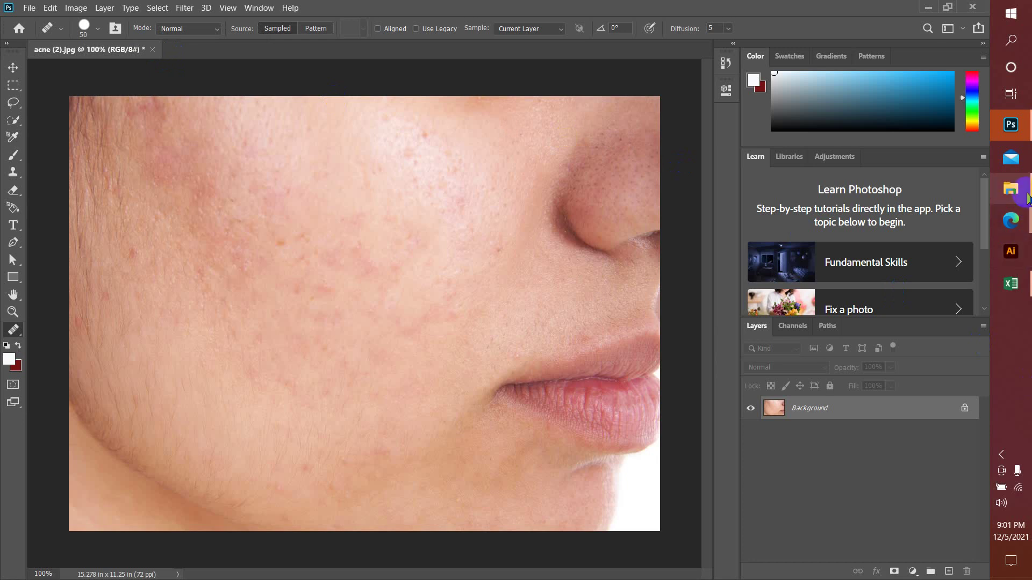
# Open acne (2).jpg from today's Downloads group in the Photos viewer
pyautogui.click(1011, 189)
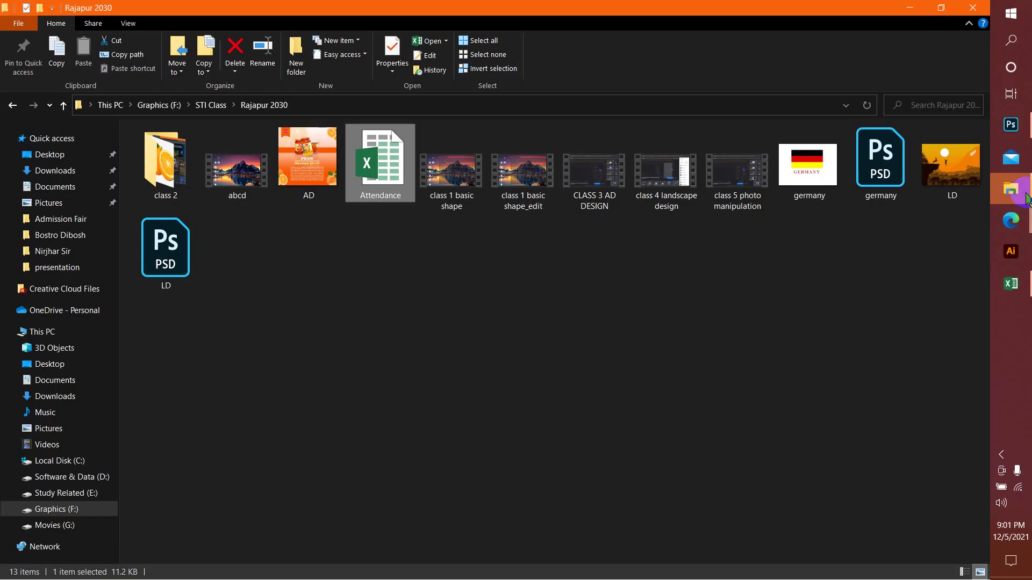
pyautogui.click(69, 170)
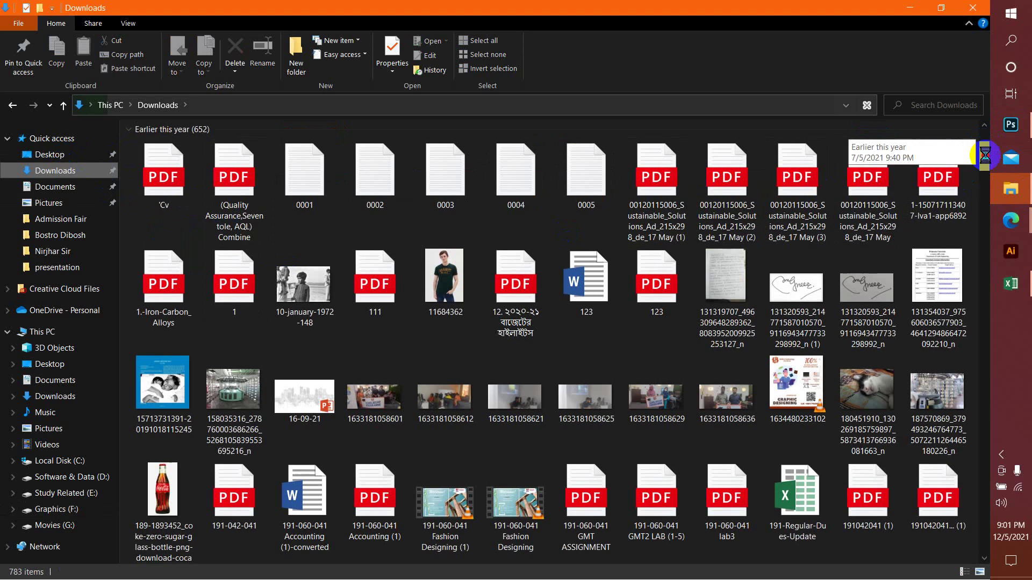
pyautogui.moveTo(983, 143); pyautogui.dragTo(977, 221)
pyautogui.moveTo(979, 304); pyautogui.dragTo(984, 553)
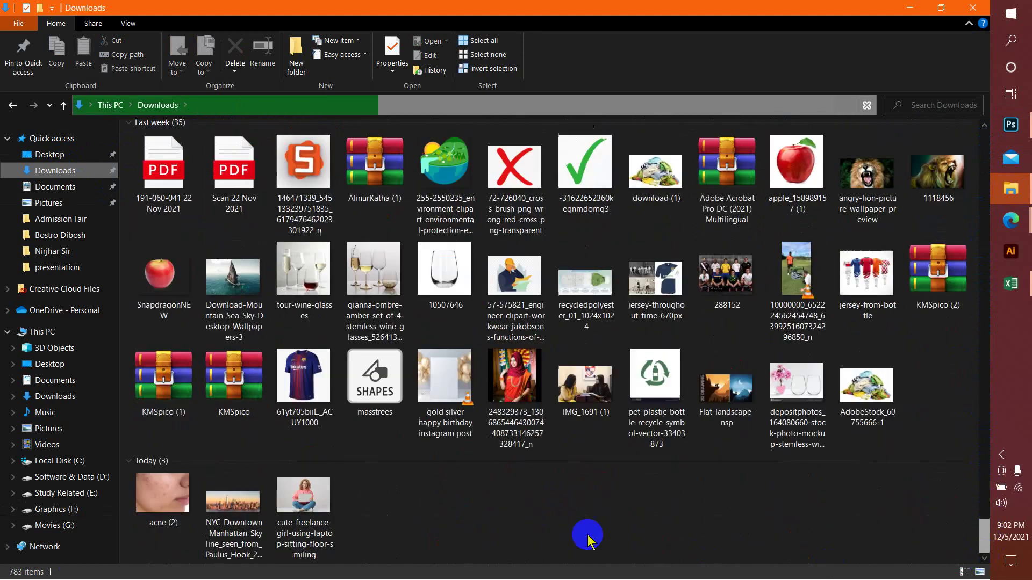
pyautogui.click(161, 490)
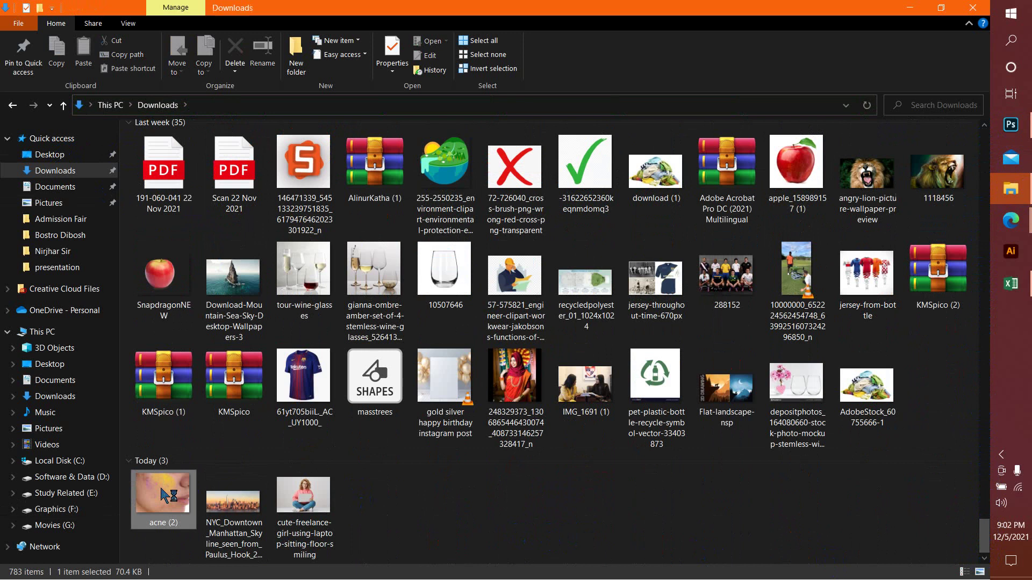
pyautogui.doubleClick(171, 489)
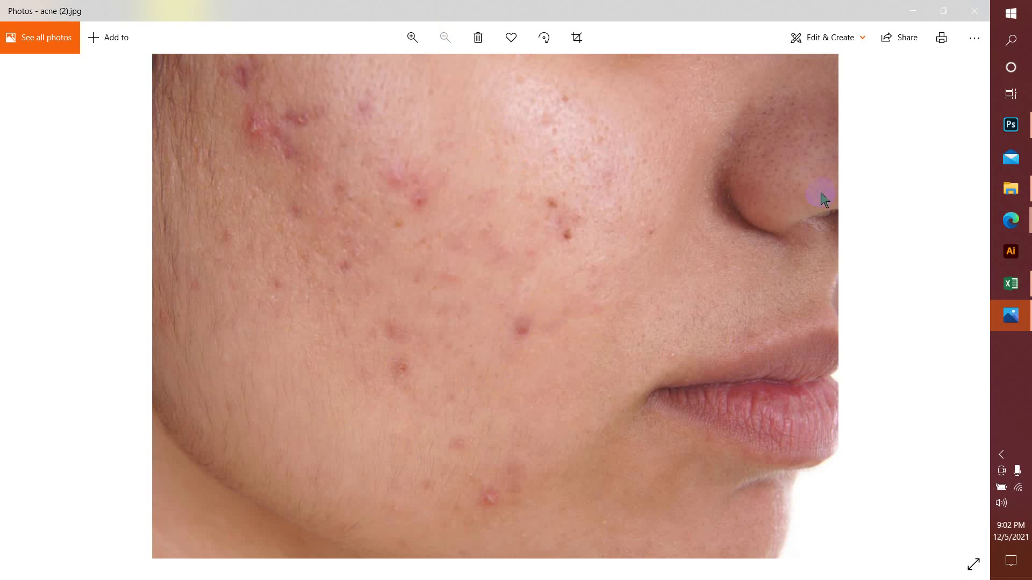
# Compare the original and retouched acne photos, then close acne (2).jpg without saving
pyautogui.click(1011, 125)
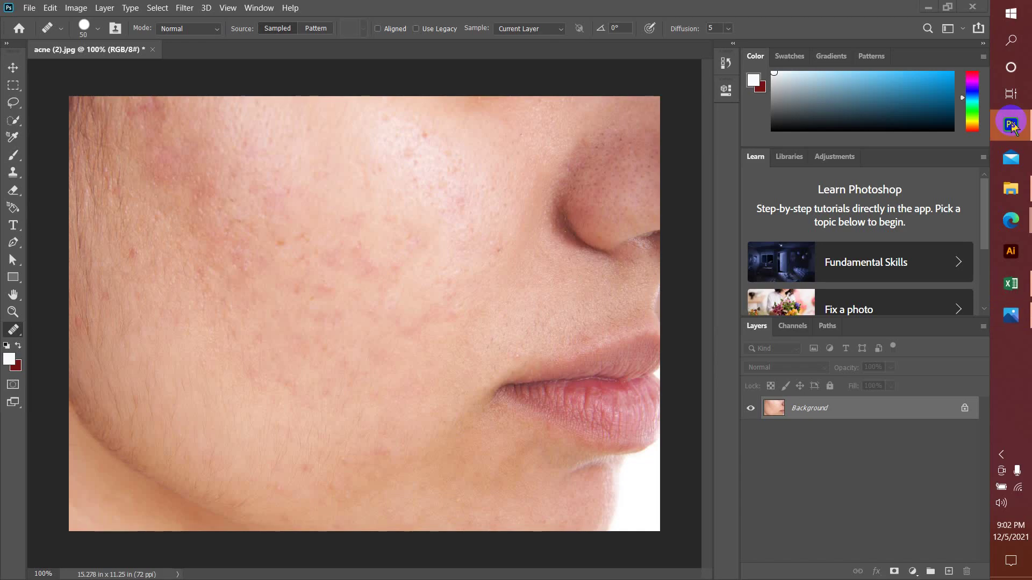
pyautogui.click(1011, 316)
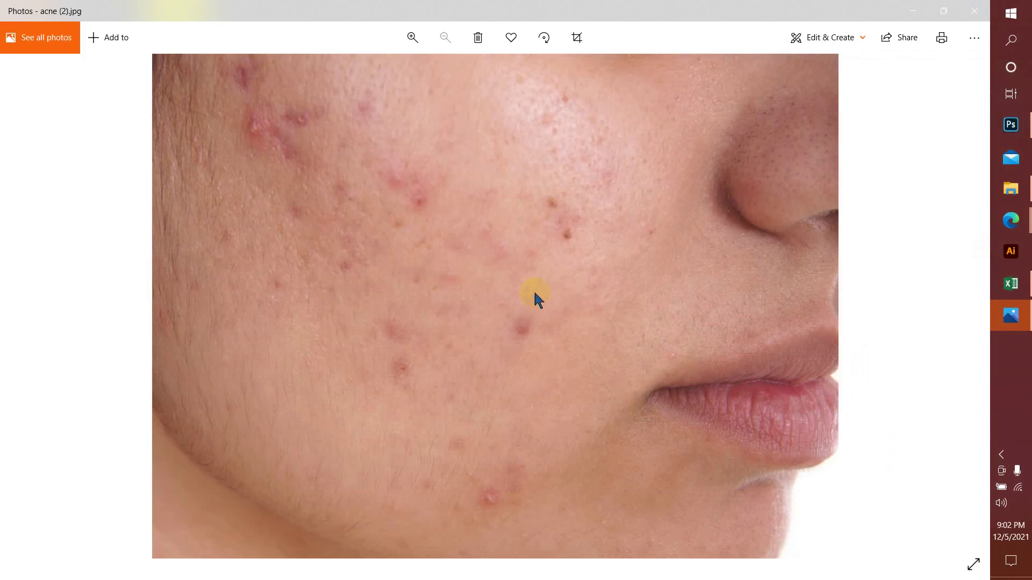
pyautogui.click(1011, 125)
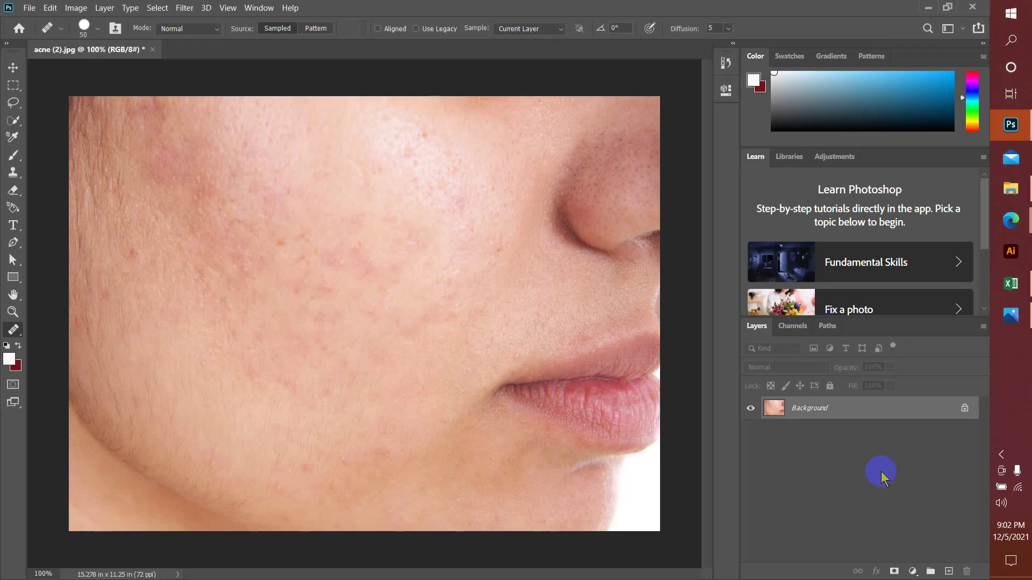
pyautogui.click(153, 50)
pyautogui.click(516, 229)
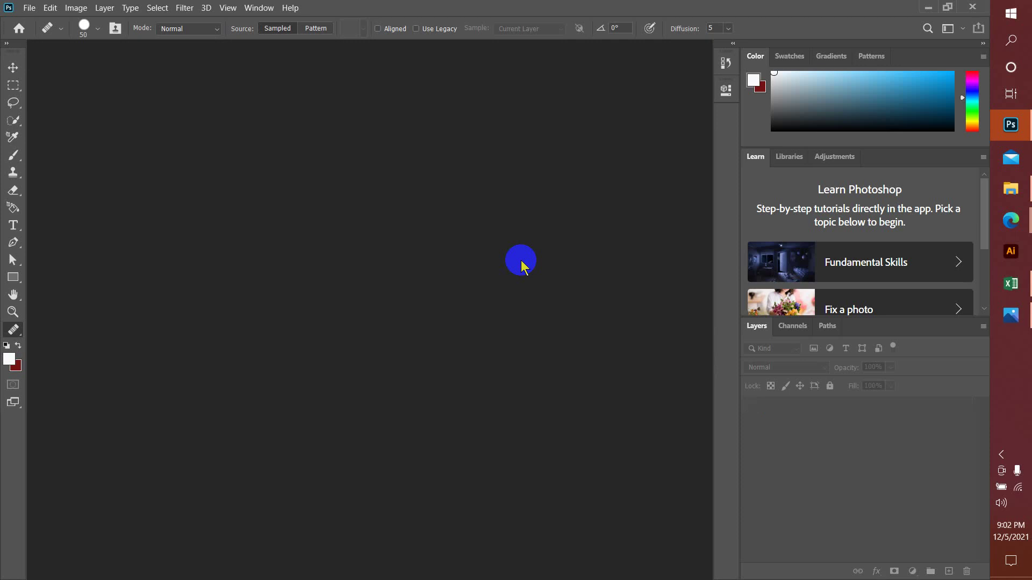
# Search Google images for 'panjabi' and filter the results to Large size
pyautogui.moveTo(1011, 220)
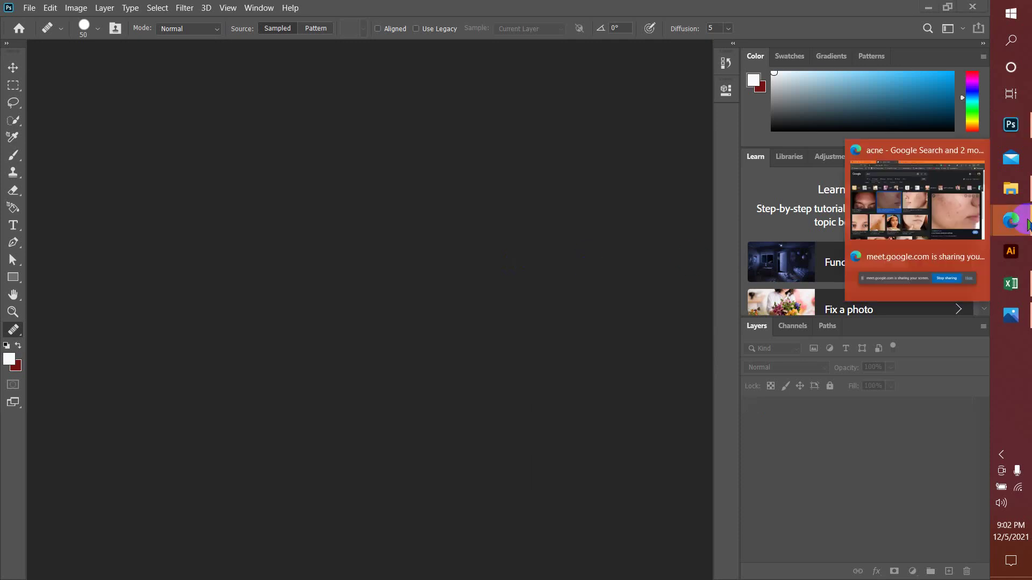
pyautogui.click(954, 224)
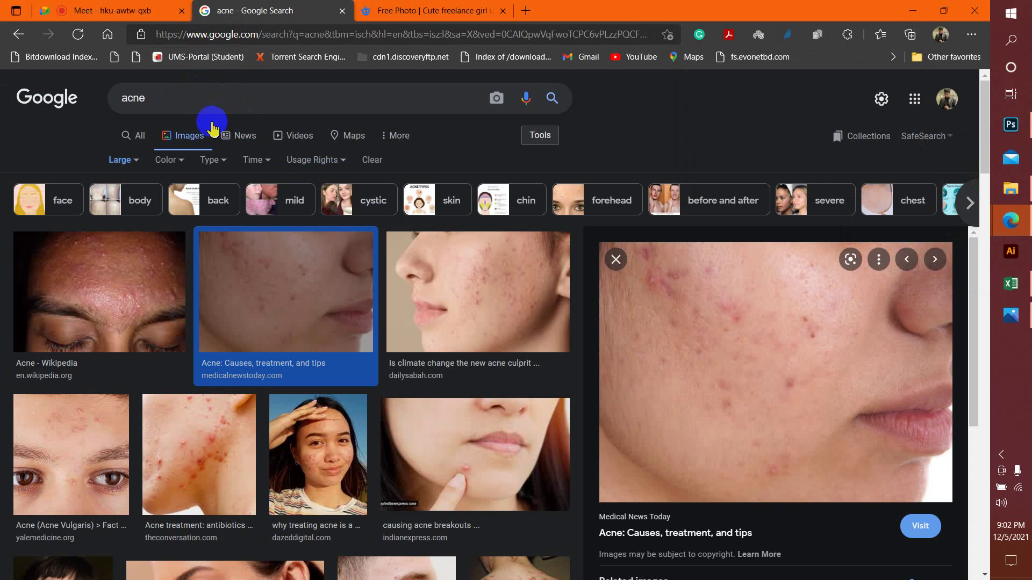
pyautogui.click(152, 98)
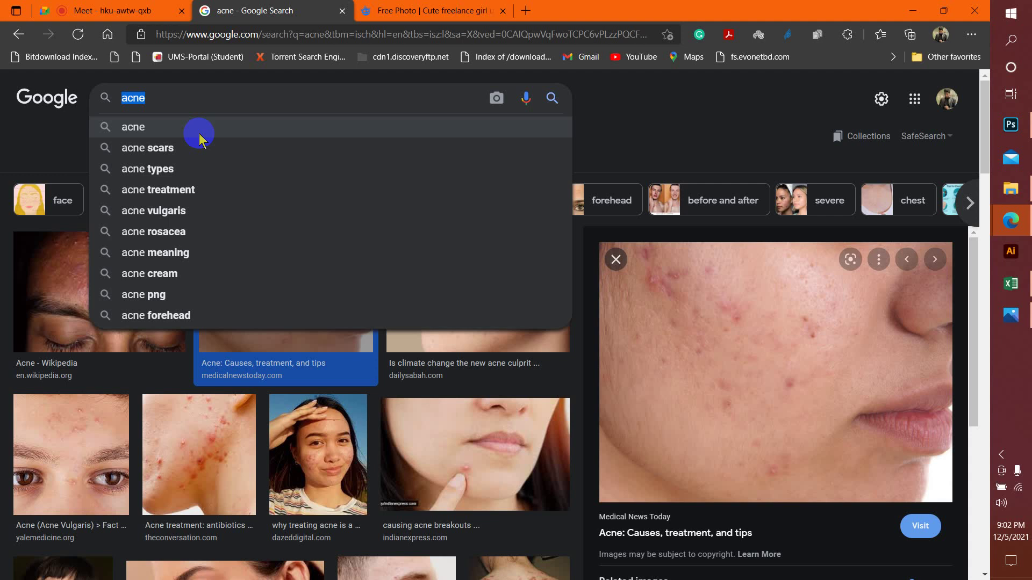
pyautogui.write('pan')
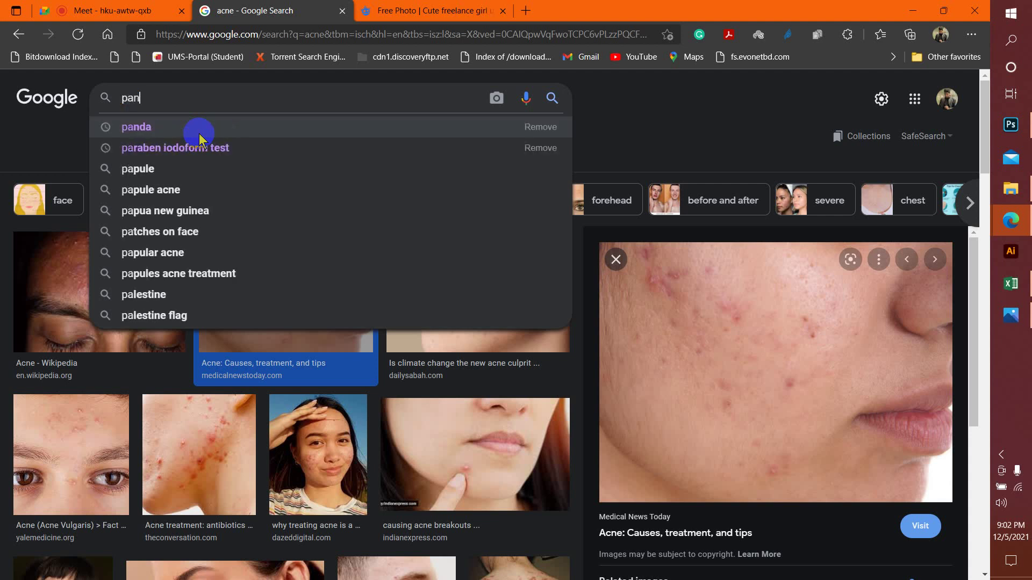
pyautogui.write('ja')
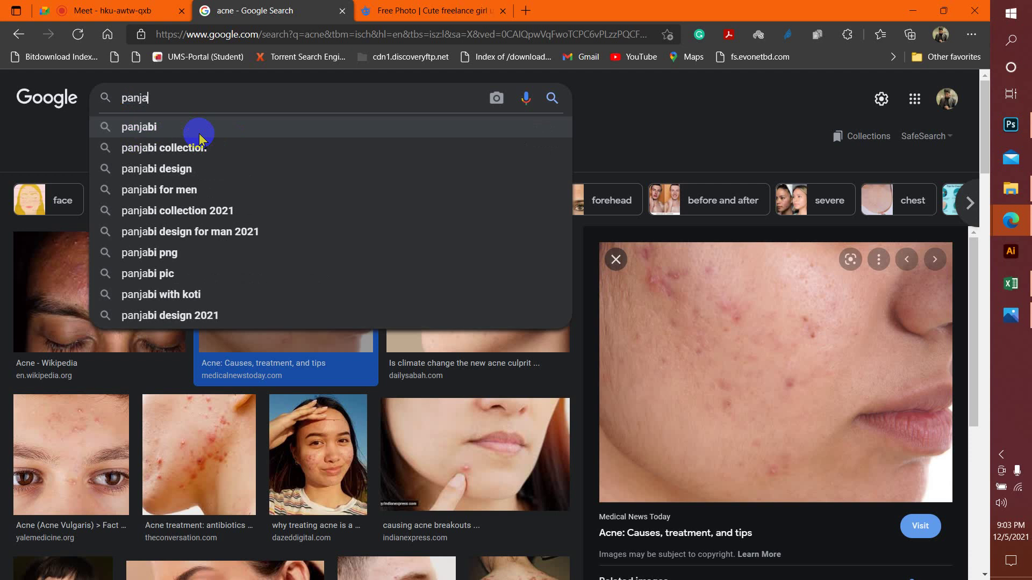
pyautogui.click(199, 134)
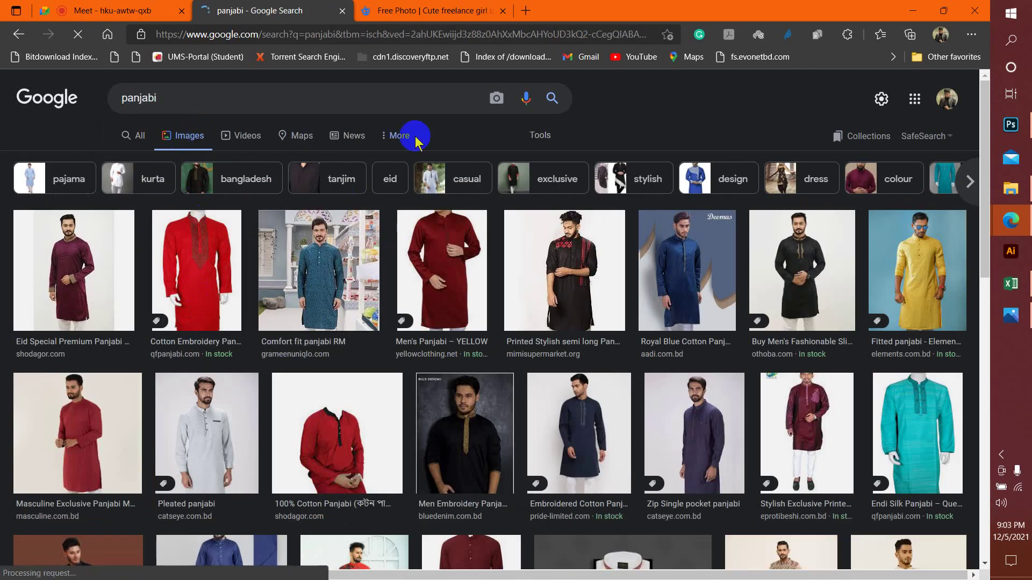
pyautogui.click(539, 135)
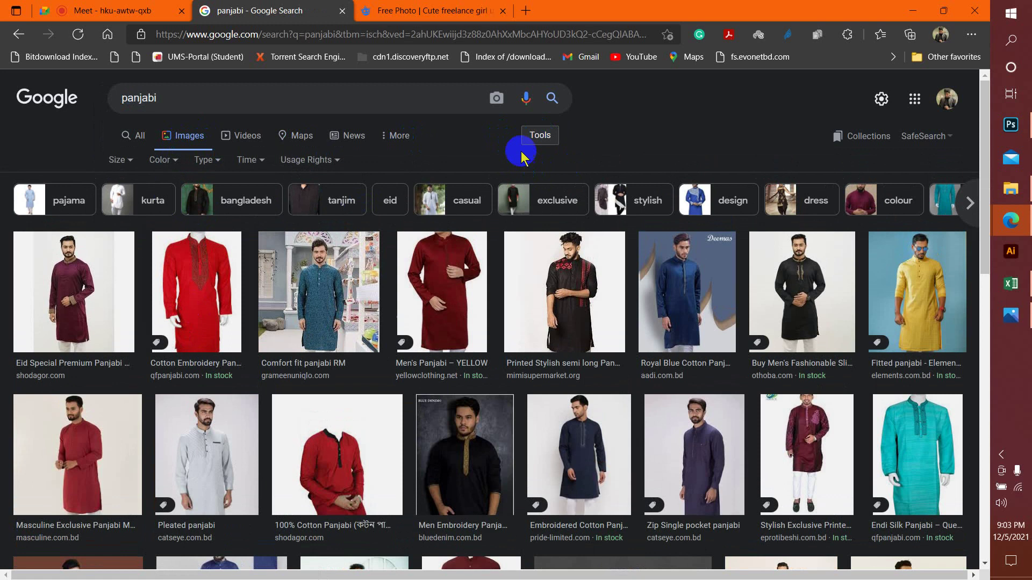
pyautogui.click(118, 159)
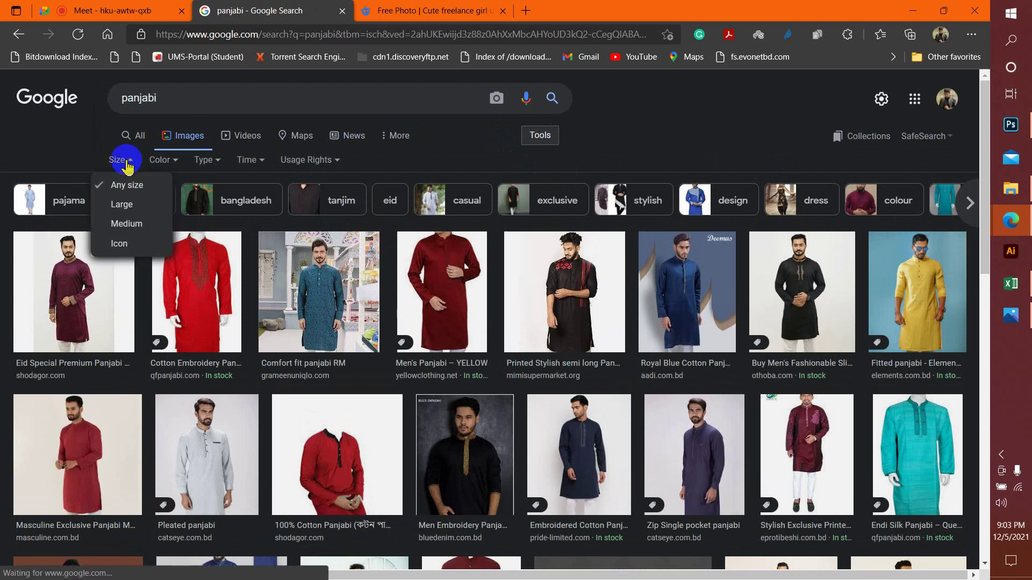
pyautogui.click(129, 206)
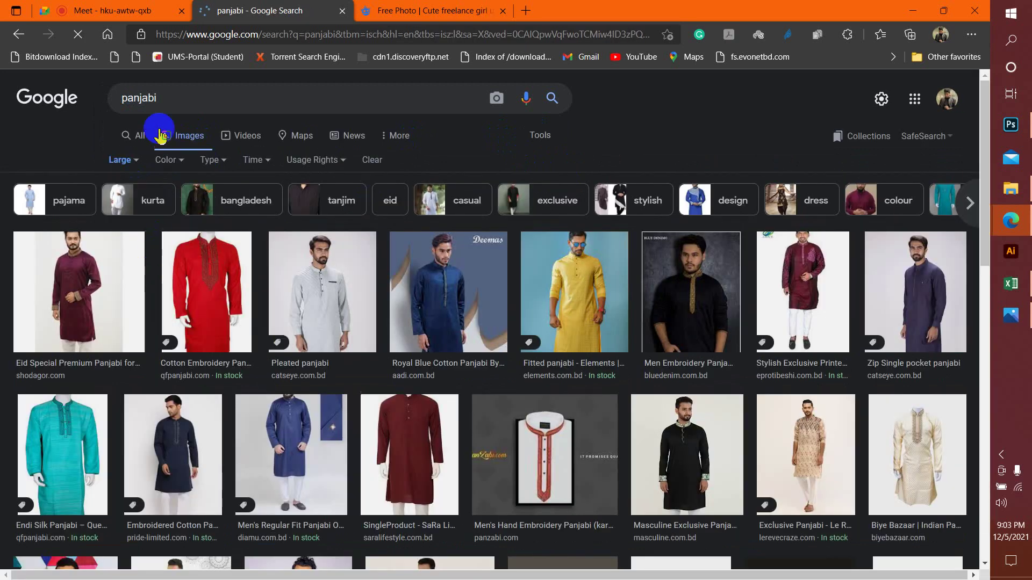
pyautogui.click(172, 98)
# Find and preview the red Men's Panjabi EX0022 image in the results
pyautogui.click(664, 129)
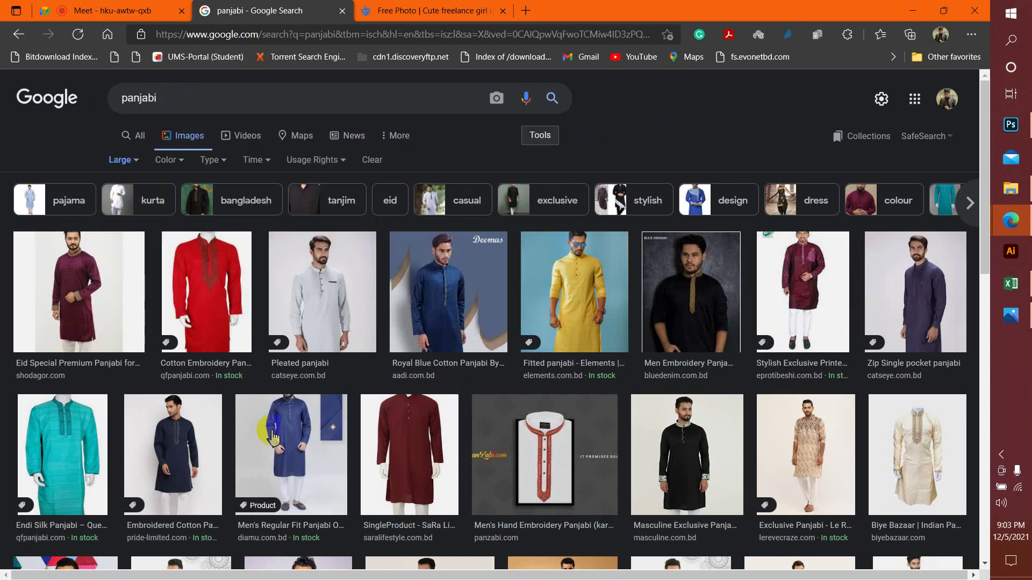
pyautogui.scroll(-5, 273, 438)
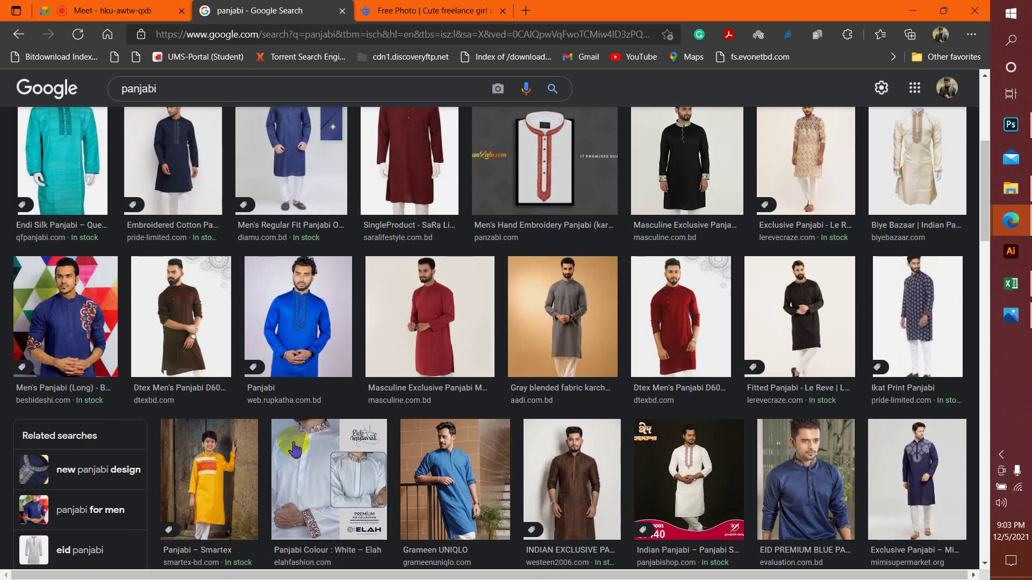
pyautogui.scroll(-7, 294, 448)
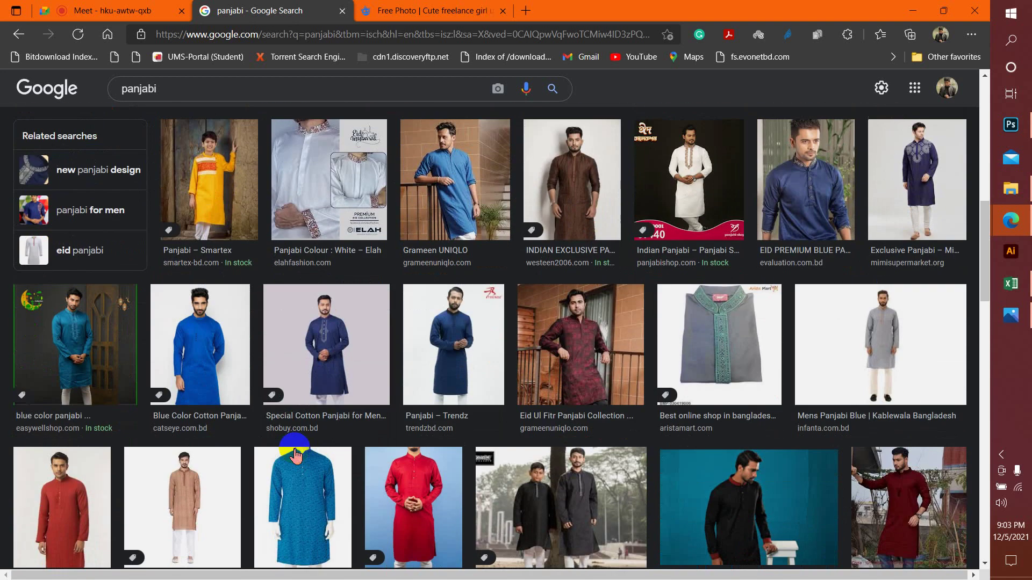
pyautogui.scroll(7, 295, 452)
pyautogui.scroll(5, 294, 448)
pyautogui.scroll(-2, 215, 323)
pyautogui.scroll(2, 134, 225)
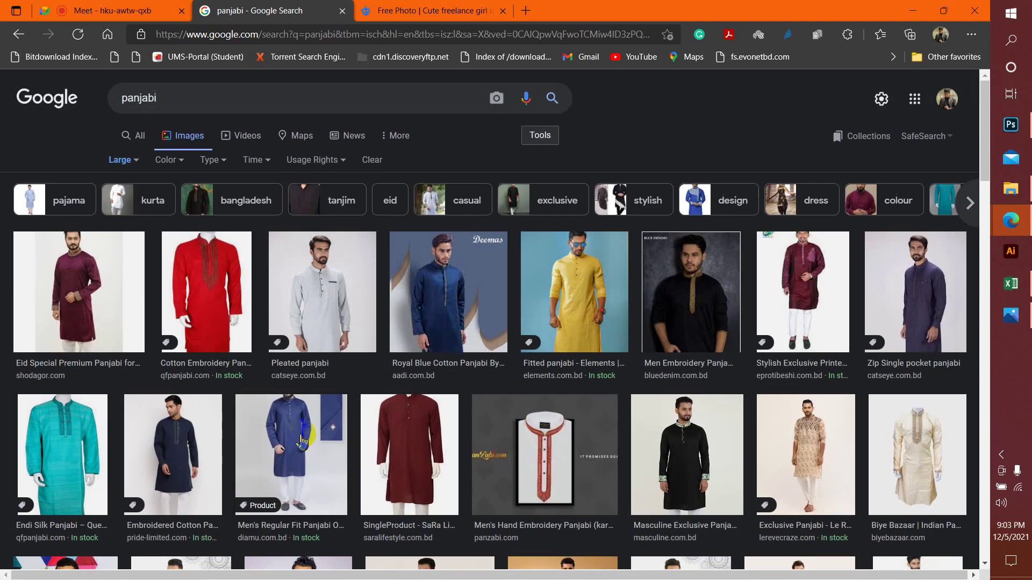
pyautogui.scroll(-10, 394, 423)
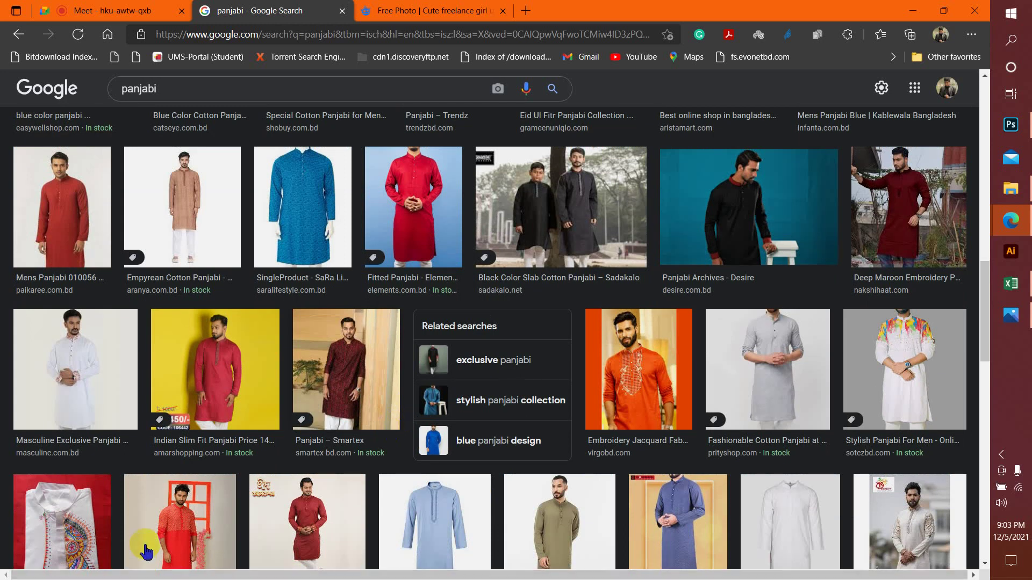
pyautogui.click(232, 551)
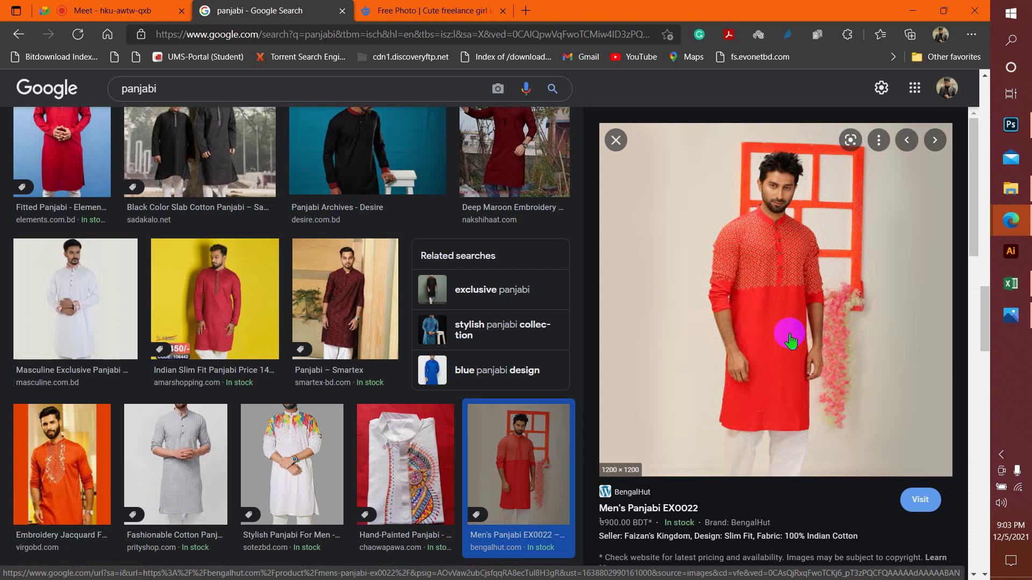
# Save the previewed image as Panjabi-22.jpg in Downloads
pyautogui.rightClick(777, 257)
pyautogui.click(648, 379)
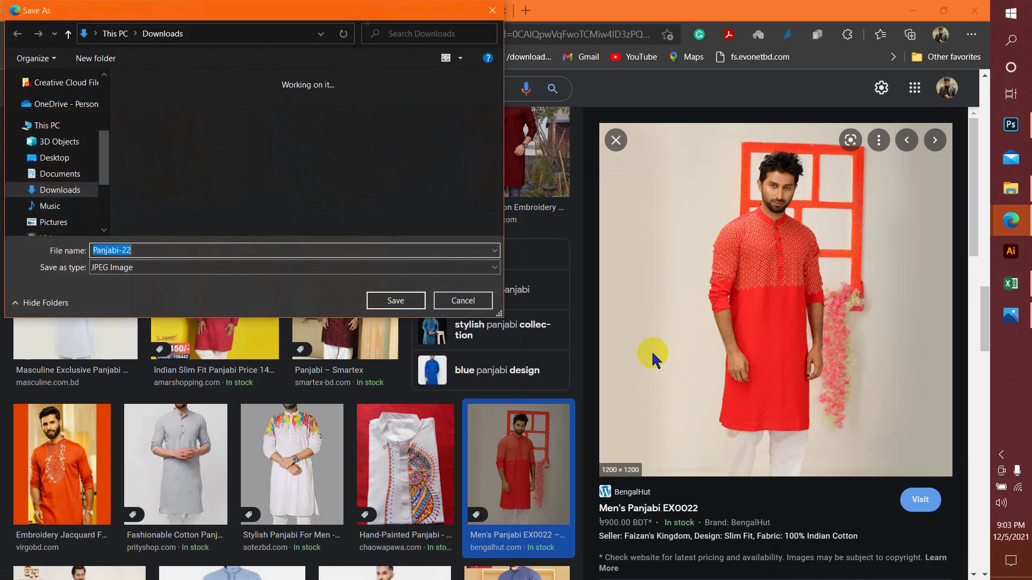
pyautogui.click(404, 295)
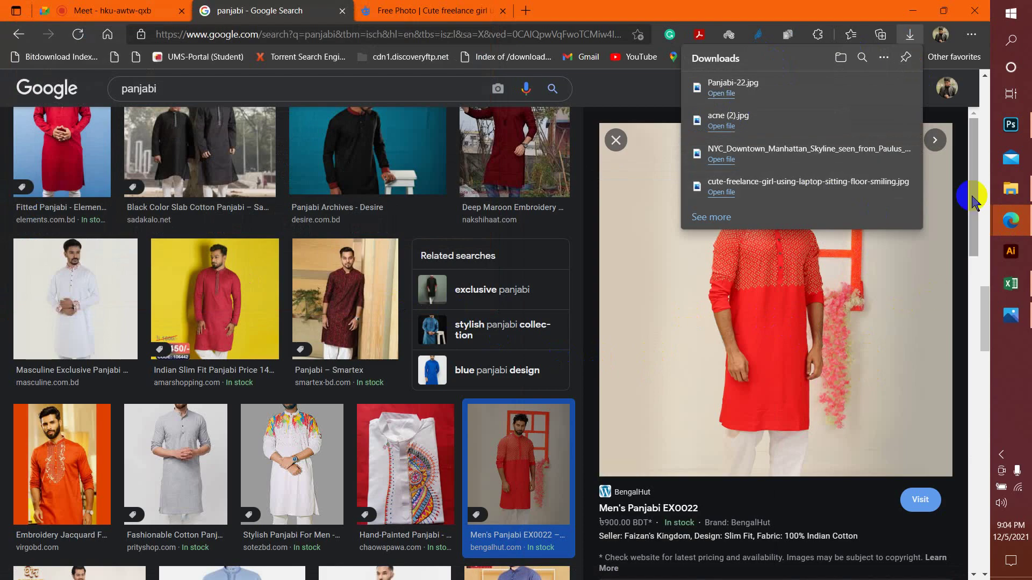
pyautogui.click(1011, 124)
# Open Panjabi-22.jpg from Downloads and unlock its Background into Layer 0
pyautogui.click(29, 8)
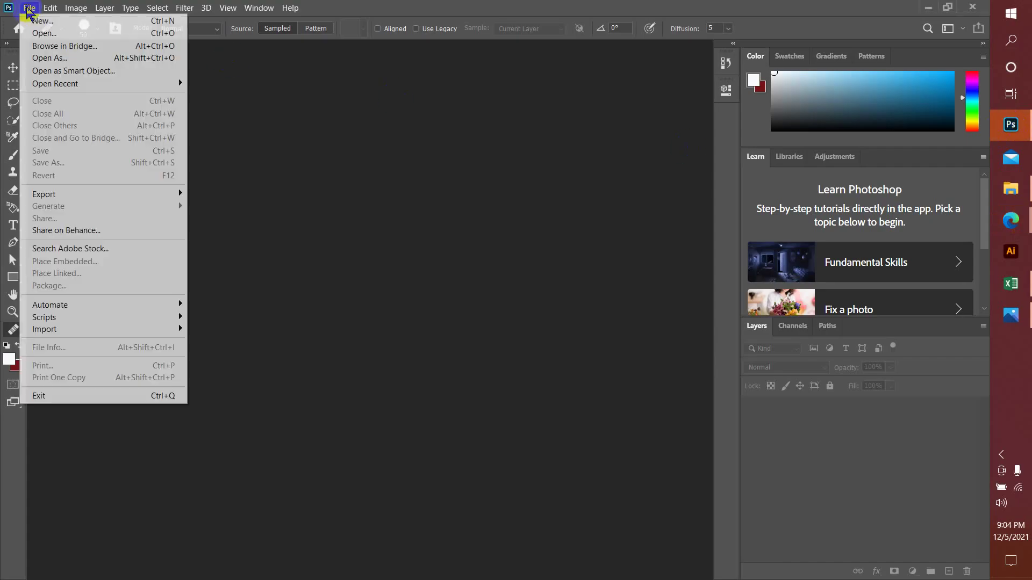
pyautogui.click(37, 32)
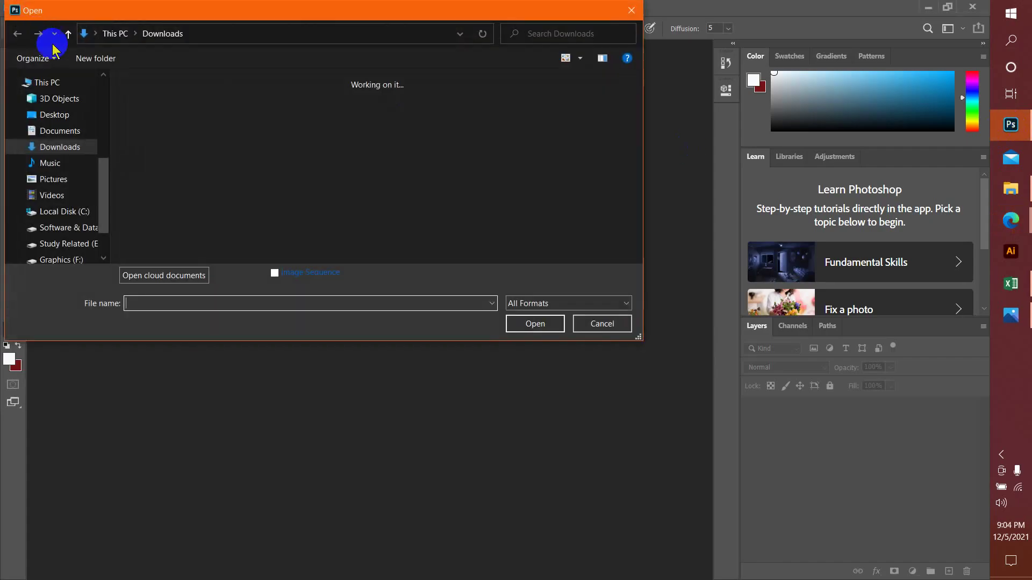
pyautogui.click(152, 124)
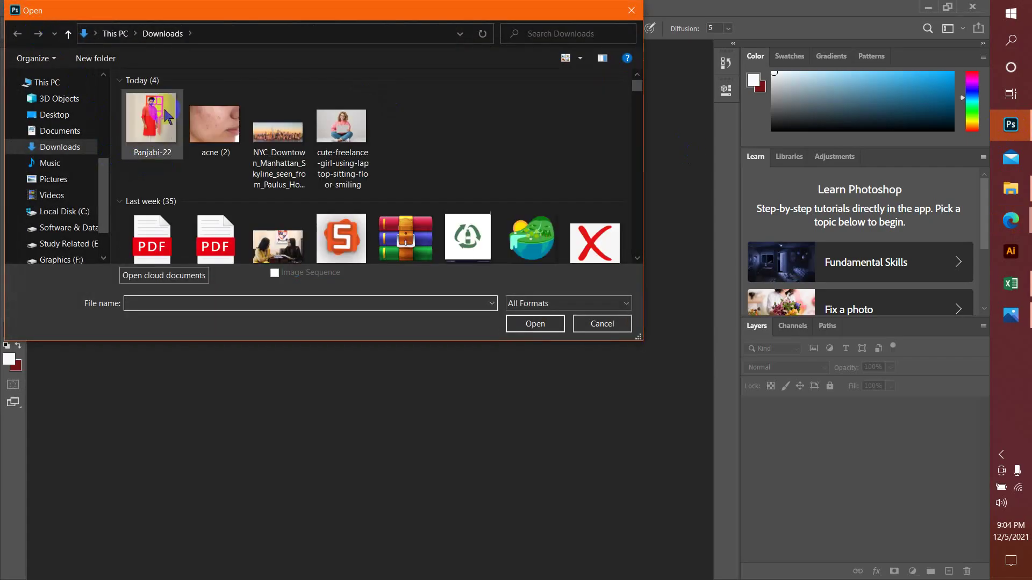
pyautogui.click(544, 323)
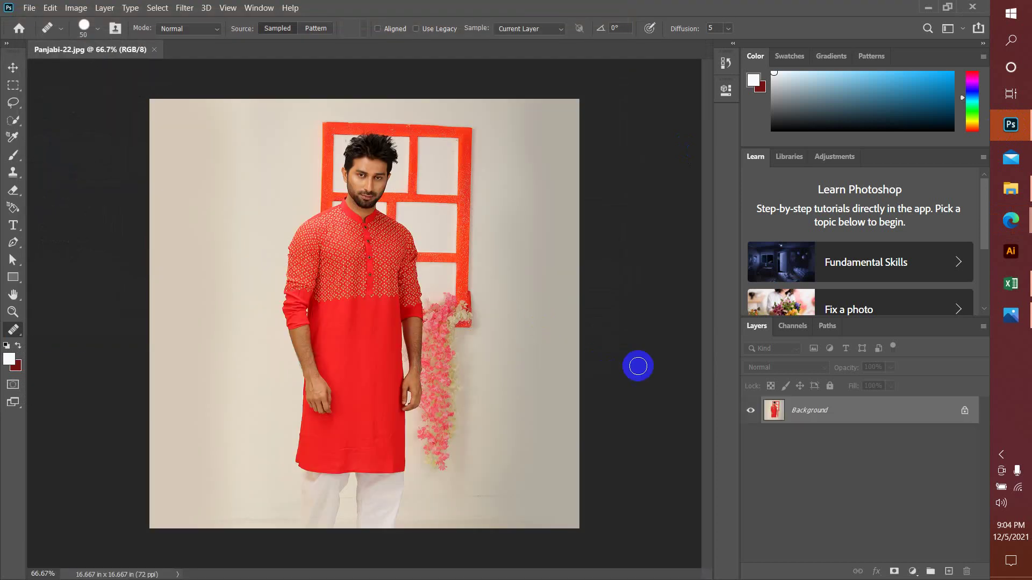
pyautogui.click(964, 413)
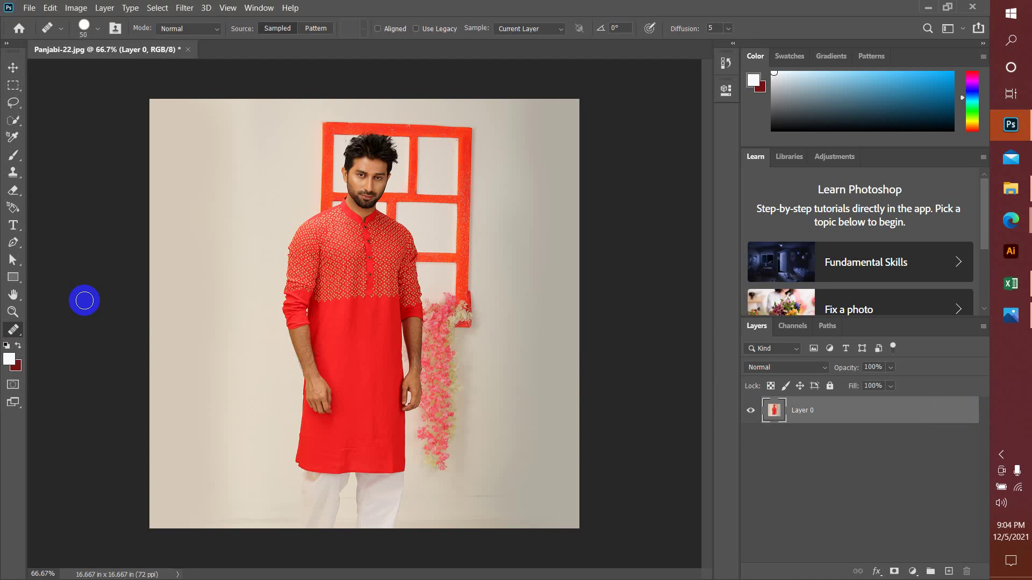
# Select the red kurta with Quick Selection in Add mode at brush size 125
pyautogui.click(11, 125)
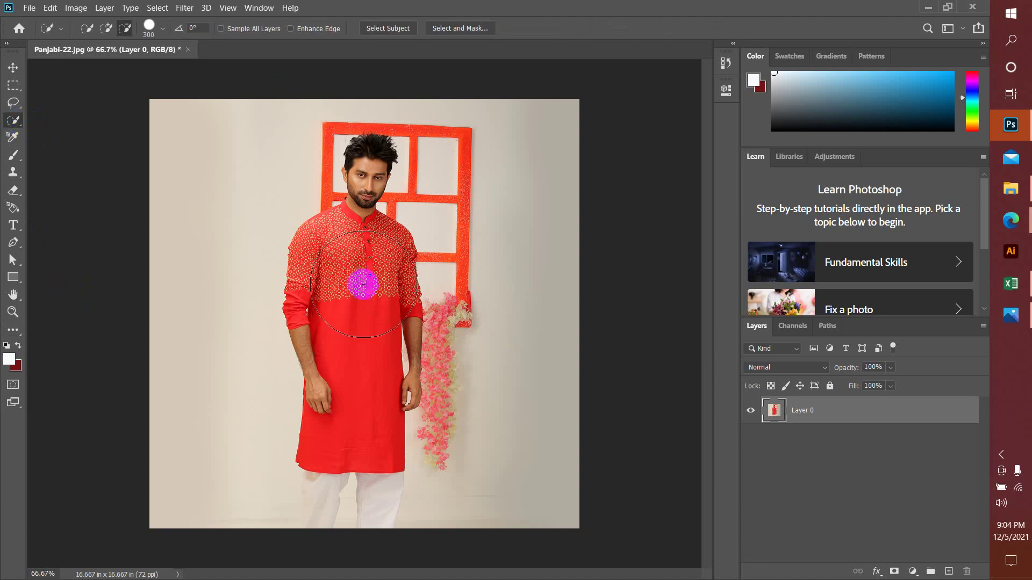
pyautogui.press('[')
pyautogui.press('[')
pyautogui.press('[')
pyautogui.press('[')
pyautogui.press('[')
pyautogui.click(106, 28)
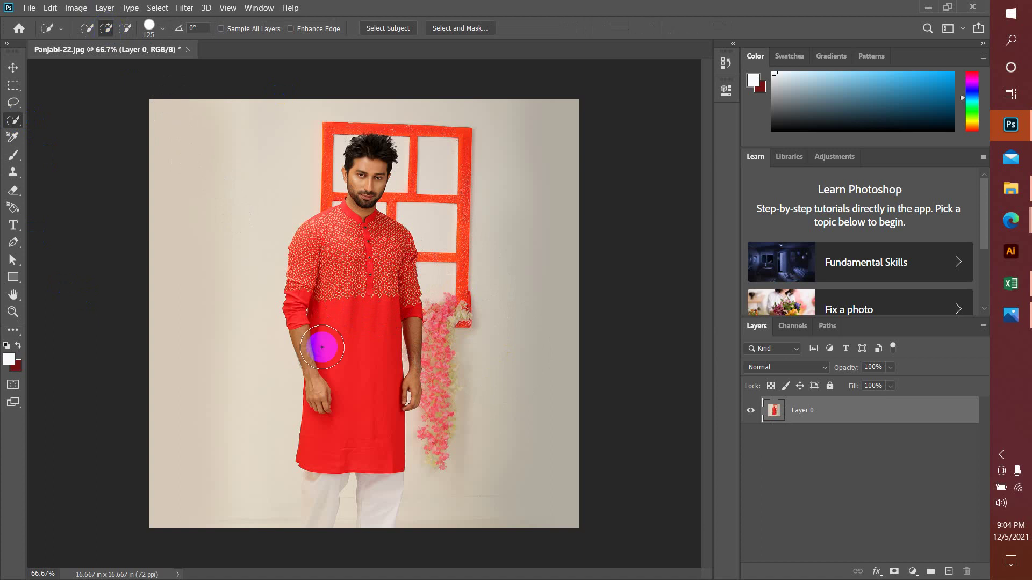
pyautogui.moveTo(339, 318)
pyautogui.mouseDown()
pyautogui.moveTo(344, 268)
pyautogui.moveTo(351, 318)
pyautogui.mouseUp()
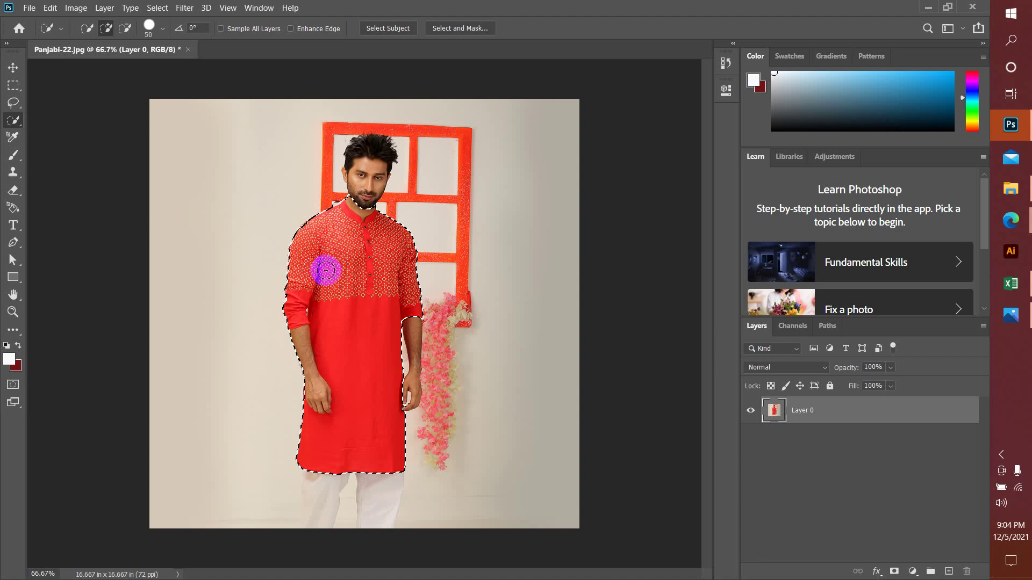
# Remove the left hand's fingertip from the selection with a smaller Subtract brush
pyautogui.click(125, 28)
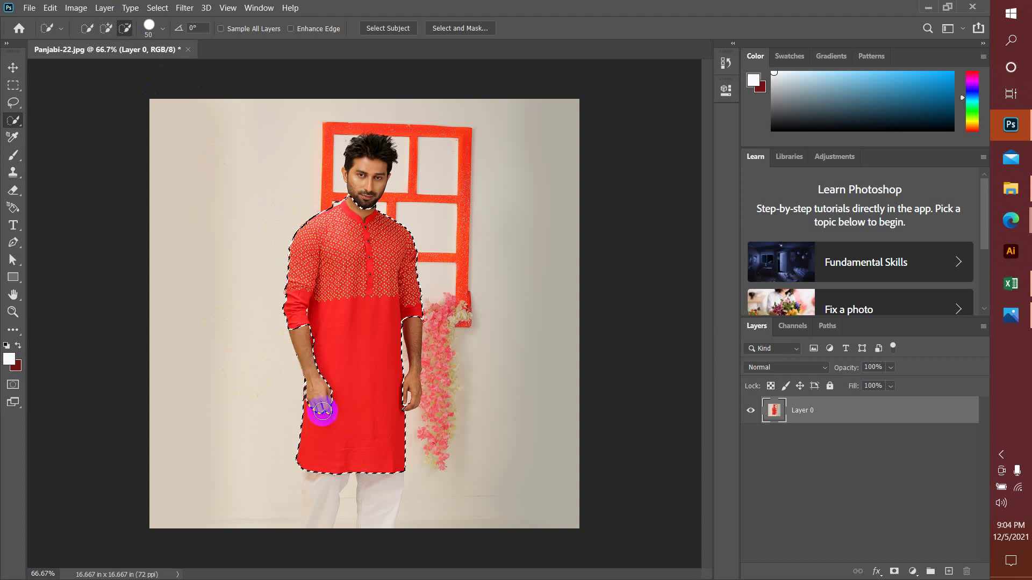
pyautogui.scroll(10, 323, 411)
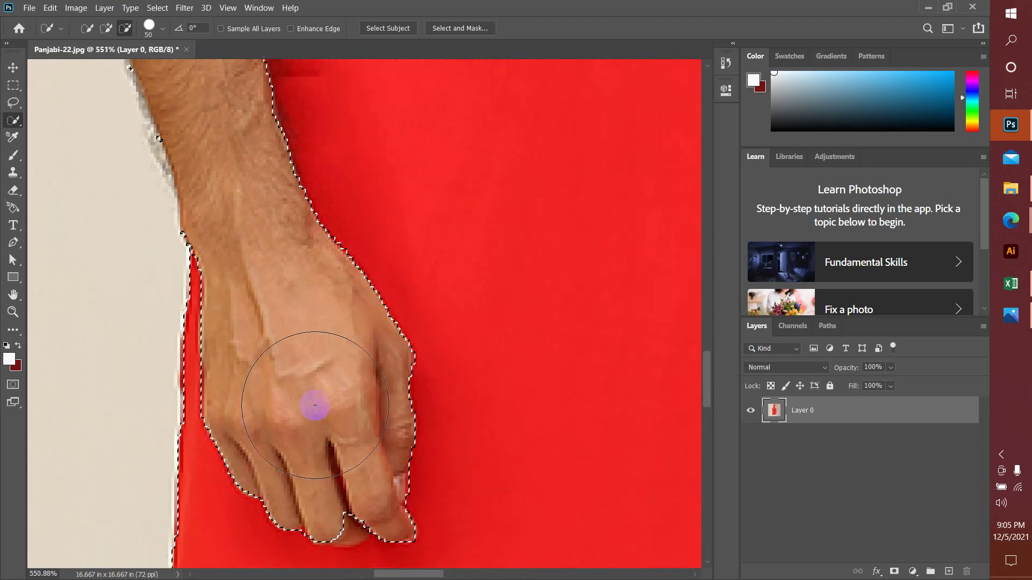
pyautogui.scroll(-3, 315, 405)
pyautogui.press('[')
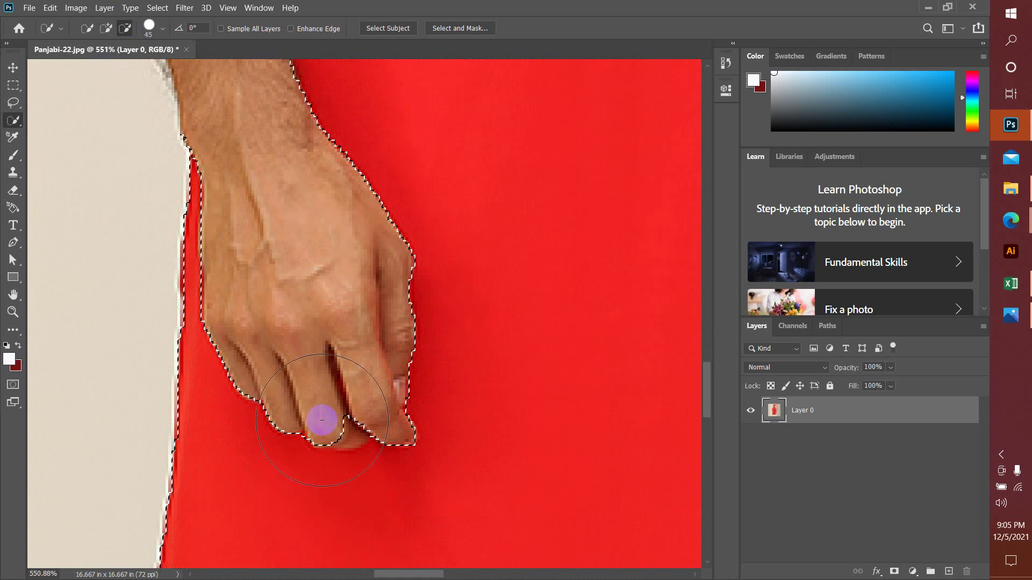
pyautogui.press('[')
pyautogui.press('[')
pyautogui.press('[')
pyautogui.press('[')
pyautogui.press('[')
pyautogui.press('[')
pyautogui.press('[')
pyautogui.press('[')
pyautogui.press('[')
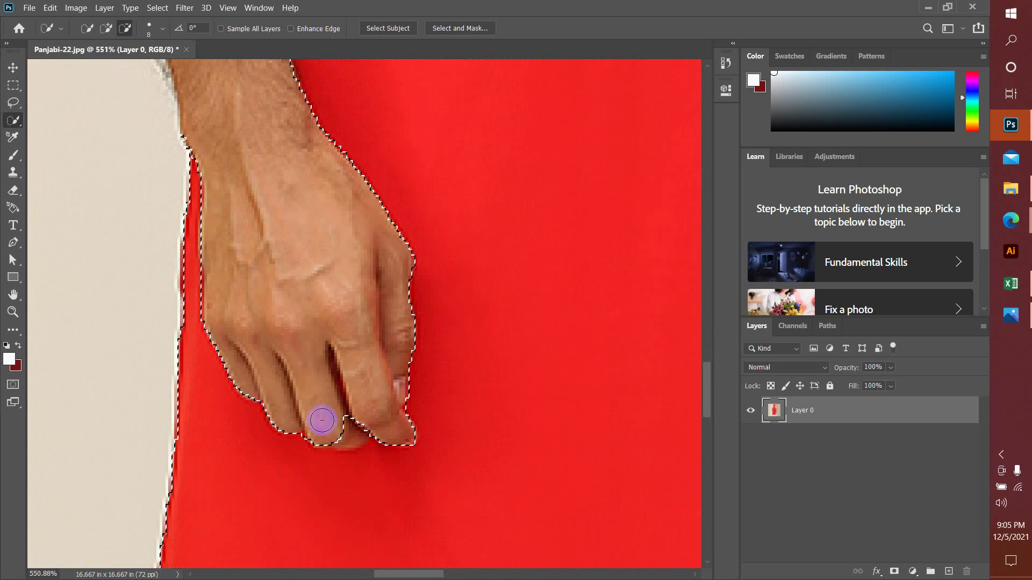
pyautogui.moveTo(322, 419); pyautogui.dragTo(346, 426)
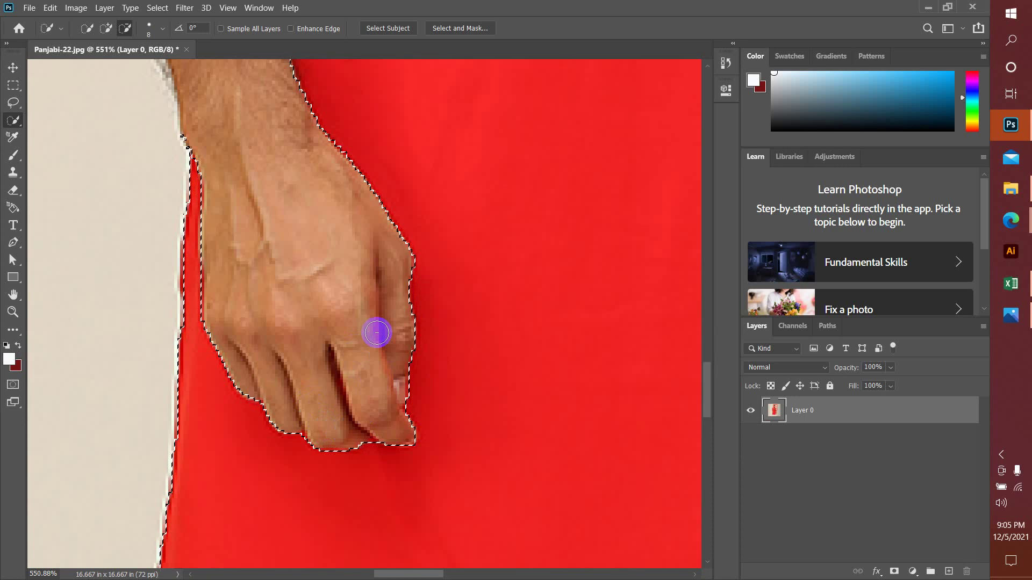
pyautogui.scroll(-5, 377, 332)
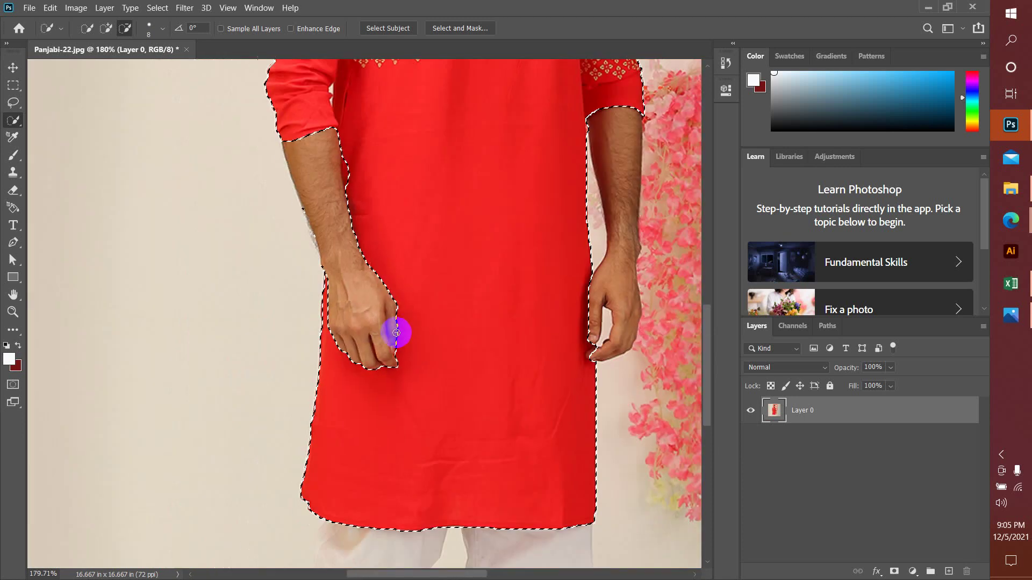
pyautogui.scroll(-2, 396, 333)
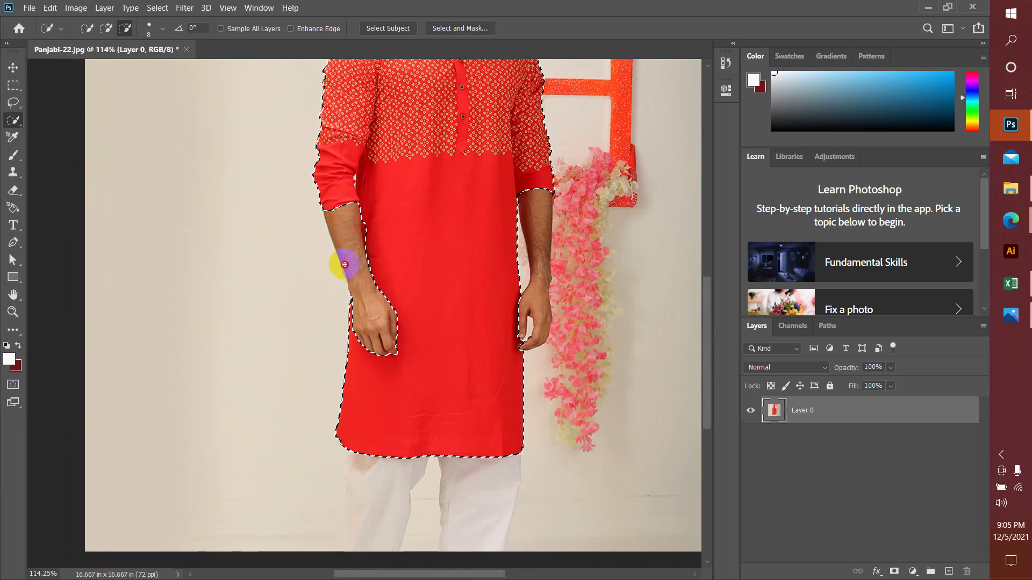
pyautogui.scroll(3, 449, 214)
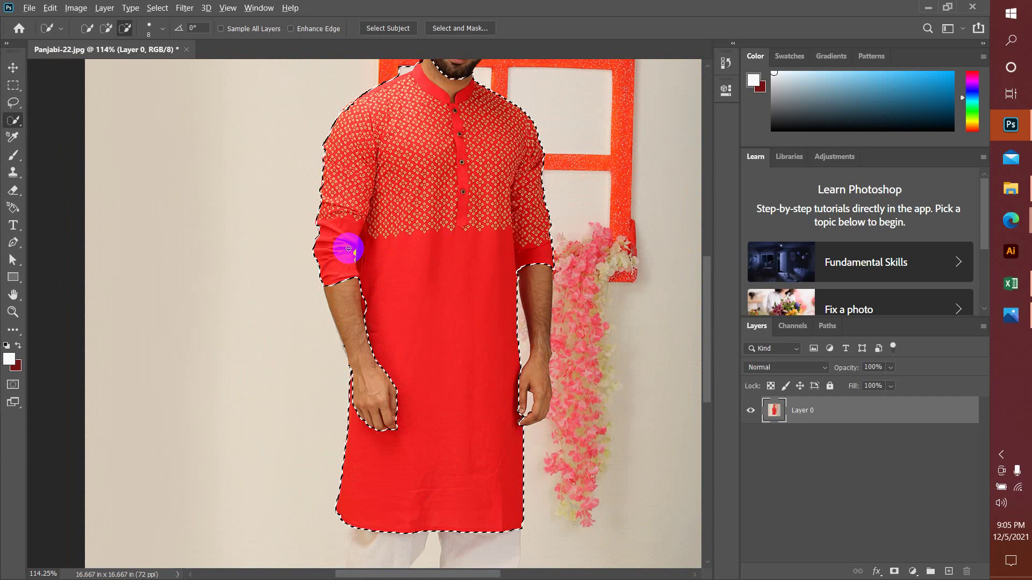
pyautogui.scroll(10, 349, 248)
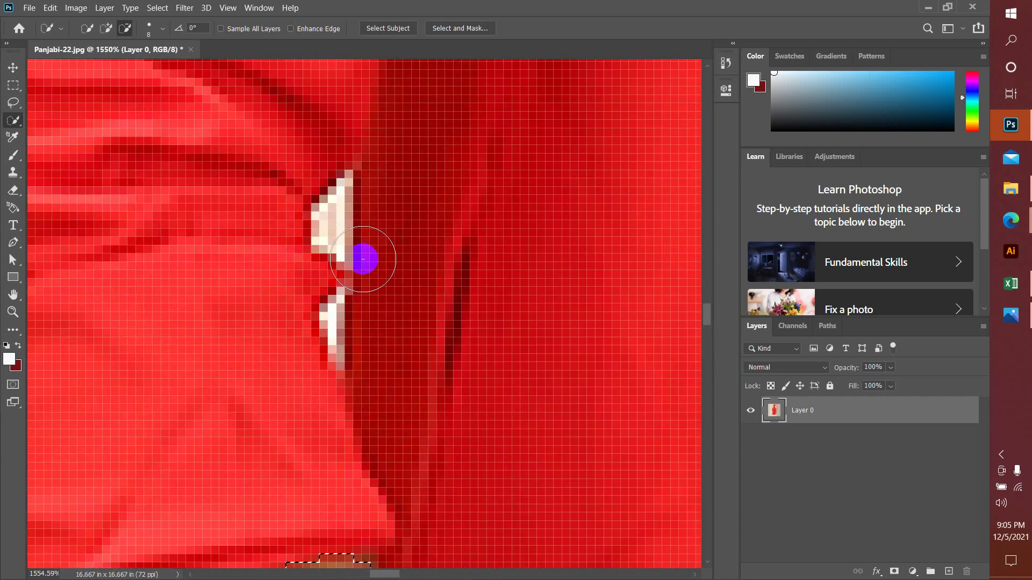
# Clean the selection edge around the lower and upper pale gaps beside the sleeve
pyautogui.press('[')
pyautogui.press('[')
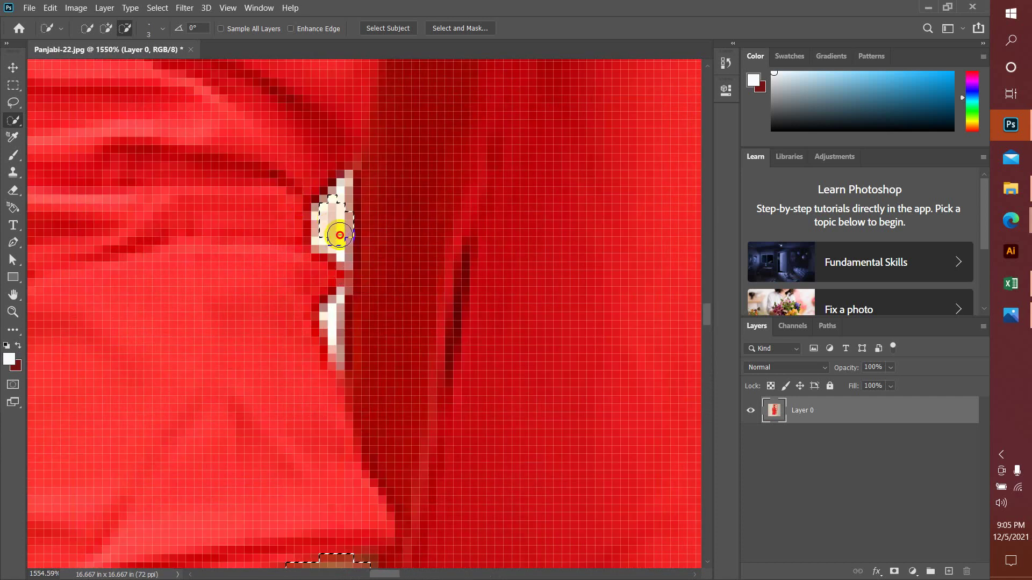
pyautogui.moveTo(338, 301)
pyautogui.mouseDown()
pyautogui.moveTo(329, 323)
pyautogui.moveTo(340, 359)
pyautogui.mouseUp()
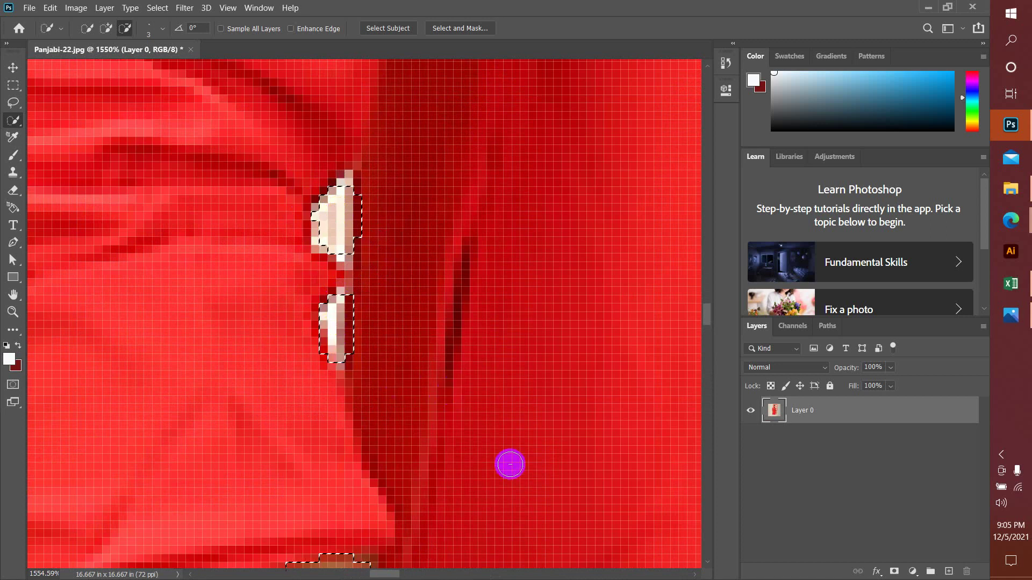
pyautogui.click(107, 29)
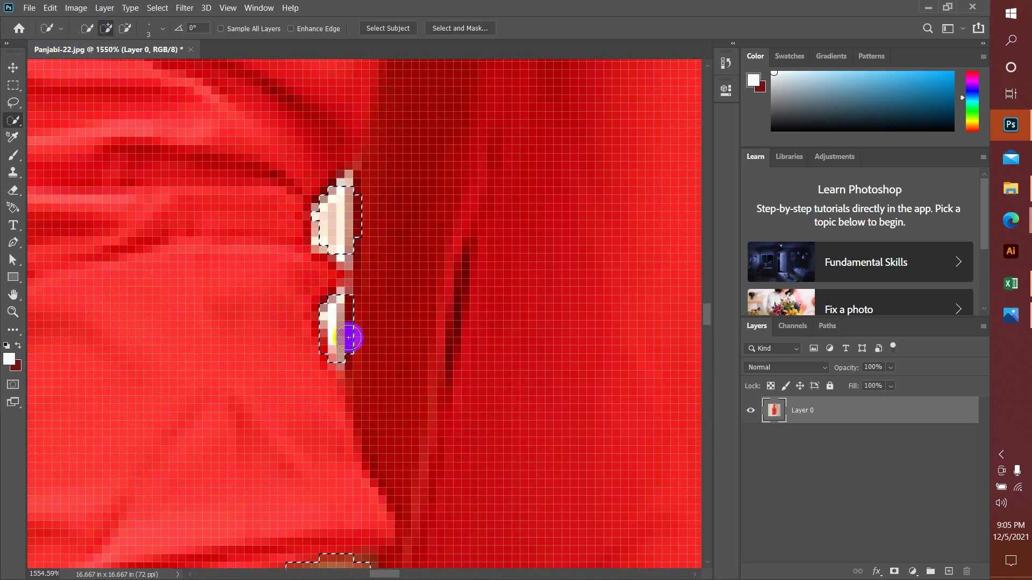
pyautogui.moveTo(349, 337); pyautogui.dragTo(360, 308)
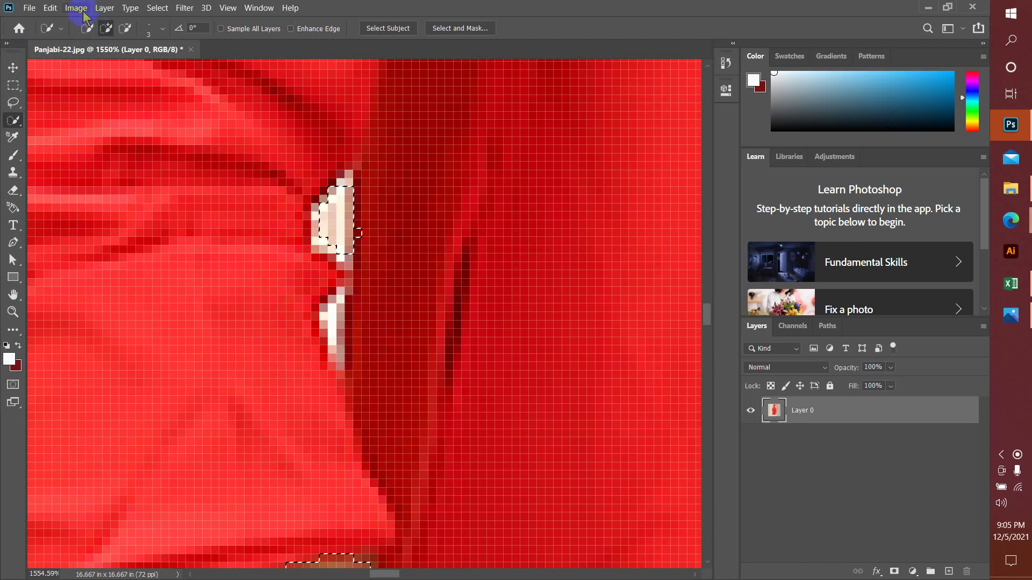
pyautogui.click(124, 29)
pyautogui.moveTo(296, 281)
pyautogui.mouseDown()
pyautogui.moveTo(336, 320)
pyautogui.moveTo(346, 267)
pyautogui.moveTo(343, 312)
pyautogui.moveTo(321, 289)
pyautogui.moveTo(339, 352)
pyautogui.moveTo(334, 345)
pyautogui.mouseUp()
pyautogui.press('[')
pyautogui.press('[')
pyautogui.click(320, 225)
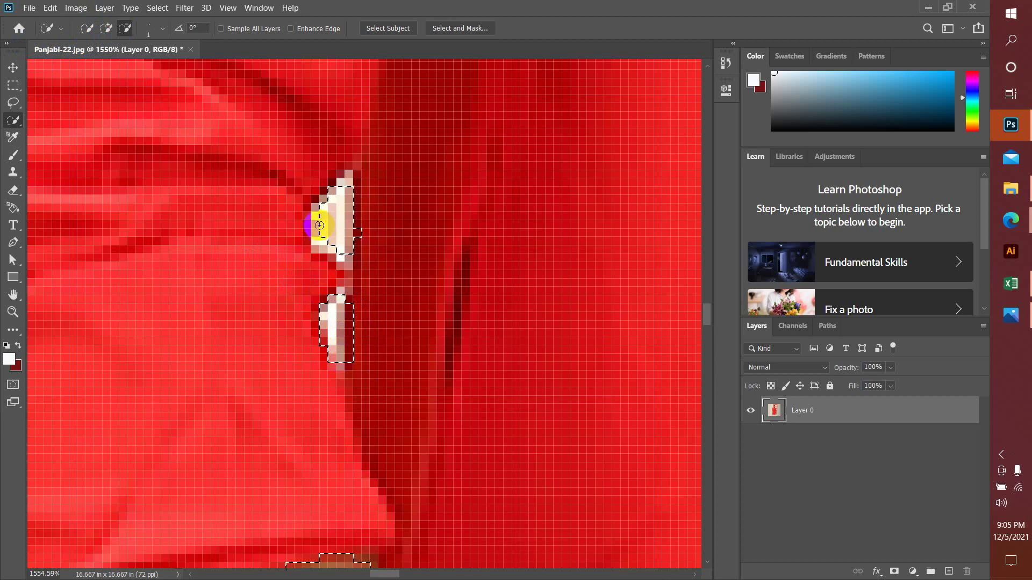
pyautogui.moveTo(320, 226); pyautogui.dragTo(329, 253)
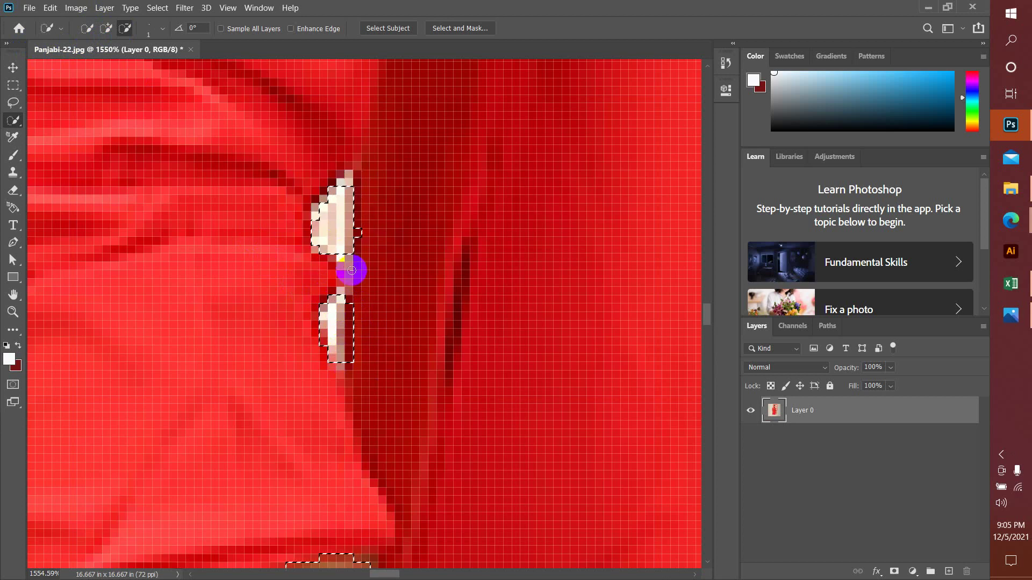
pyautogui.scroll(-6, 351, 270)
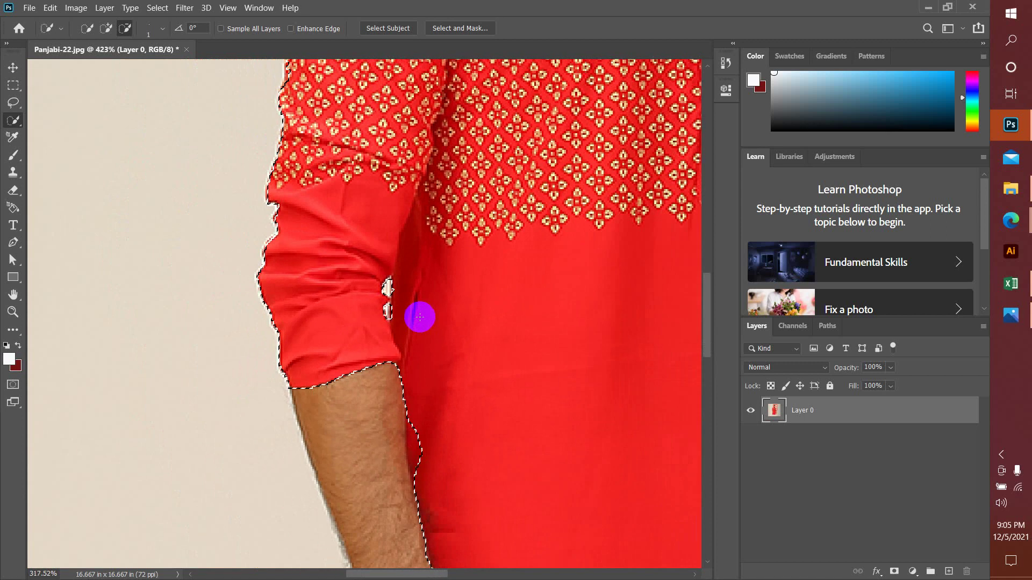
# Tighten the selection edge along the jaw from chin to shoulder
pyautogui.scroll(-6, 420, 317)
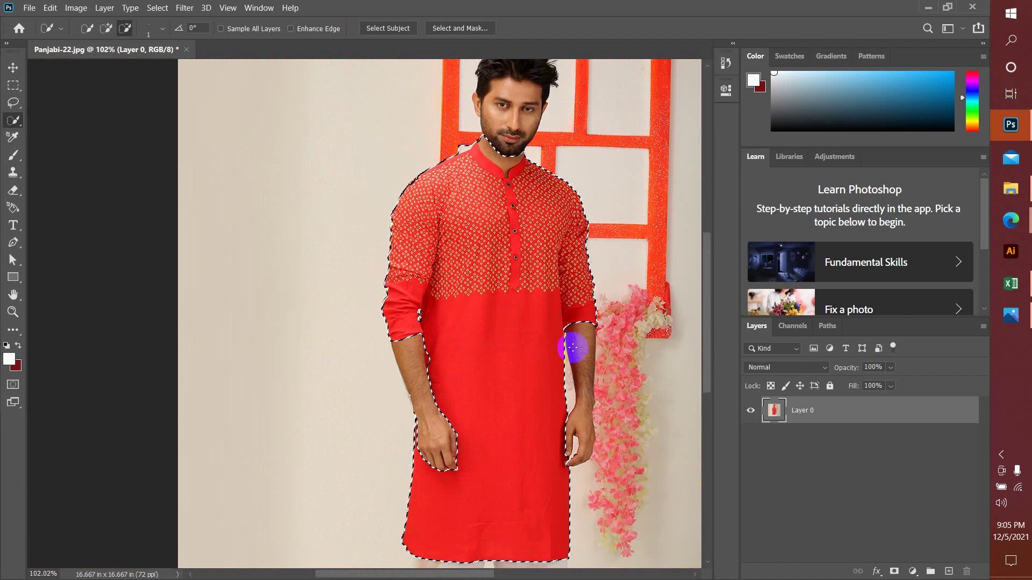
pyautogui.scroll(2, 521, 123)
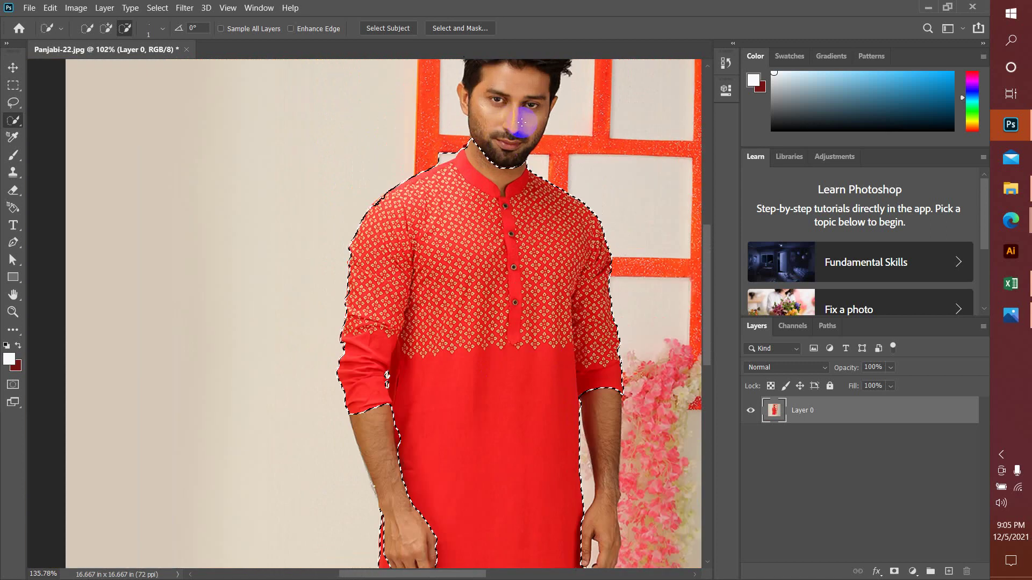
pyautogui.scroll(4, 522, 122)
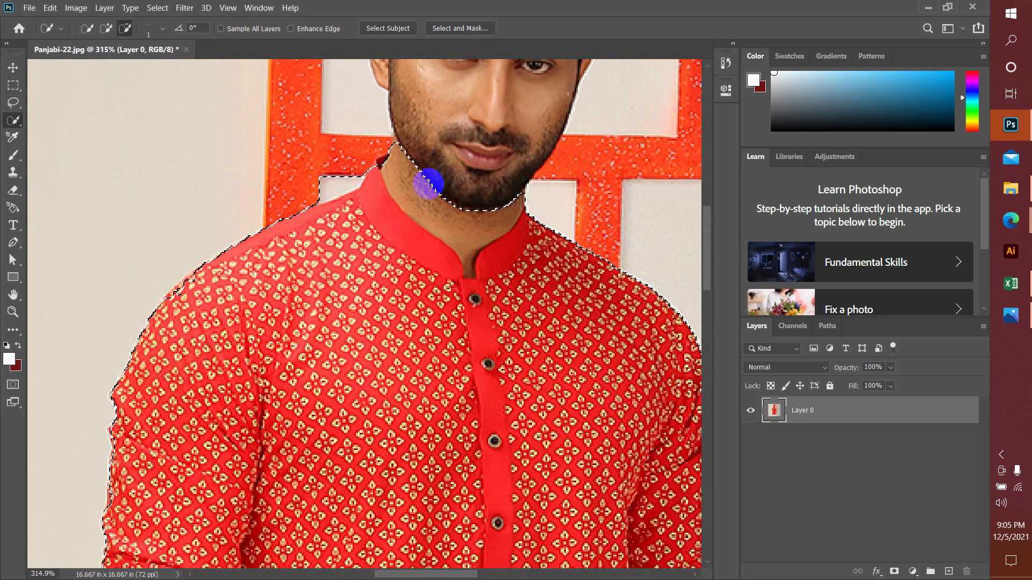
pyautogui.moveTo(429, 183)
pyautogui.mouseDown()
pyautogui.moveTo(368, 161)
pyautogui.moveTo(318, 192)
pyautogui.moveTo(337, 189)
pyautogui.mouseUp()
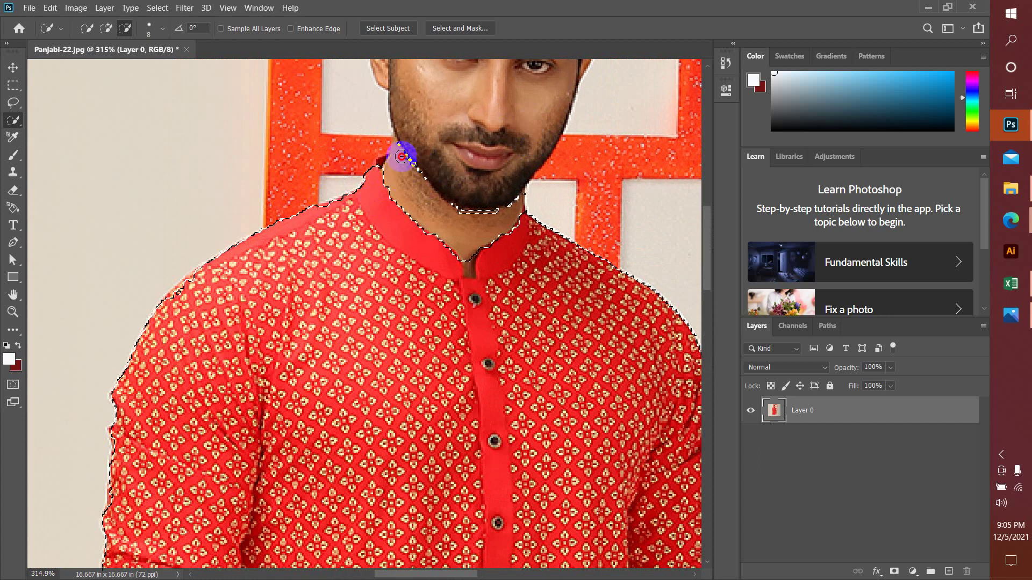
pyautogui.moveTo(525, 193); pyautogui.dragTo(519, 195)
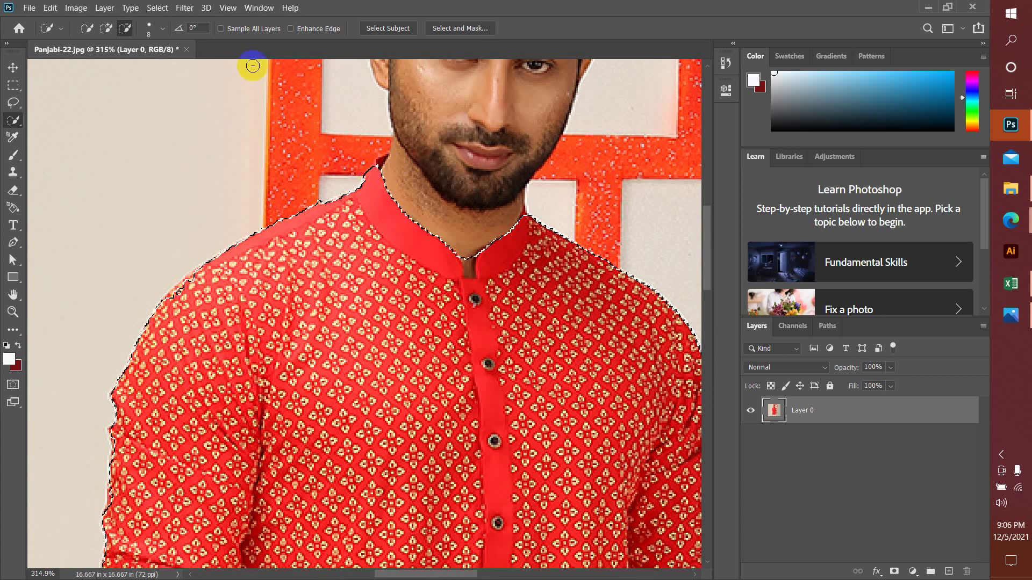
# Add the collar back and remove the neck skin between the collar flaps
pyautogui.click(106, 29)
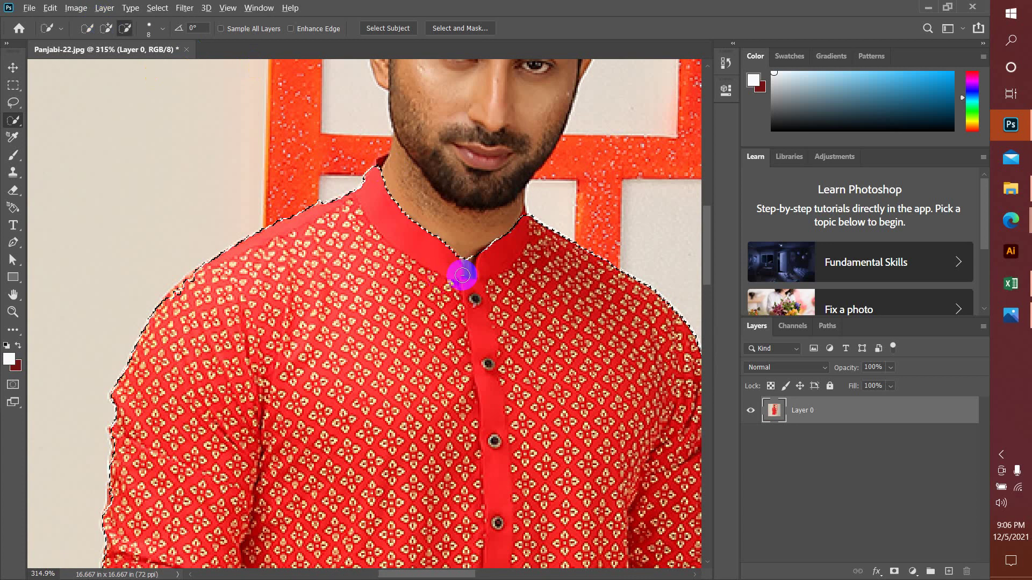
pyautogui.scroll(3, 452, 274)
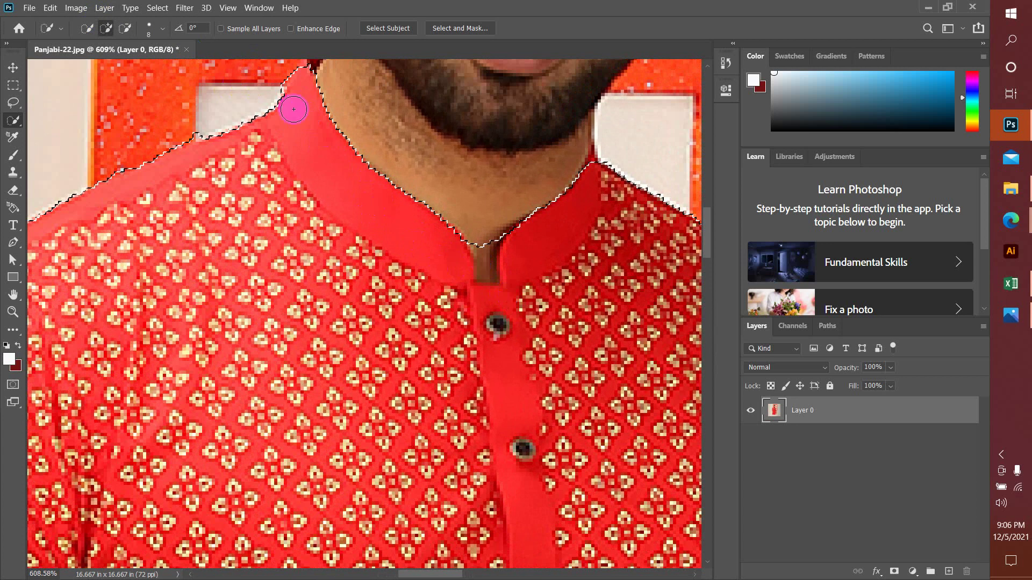
pyautogui.moveTo(306, 84); pyautogui.dragTo(321, 225)
pyautogui.click(325, 260)
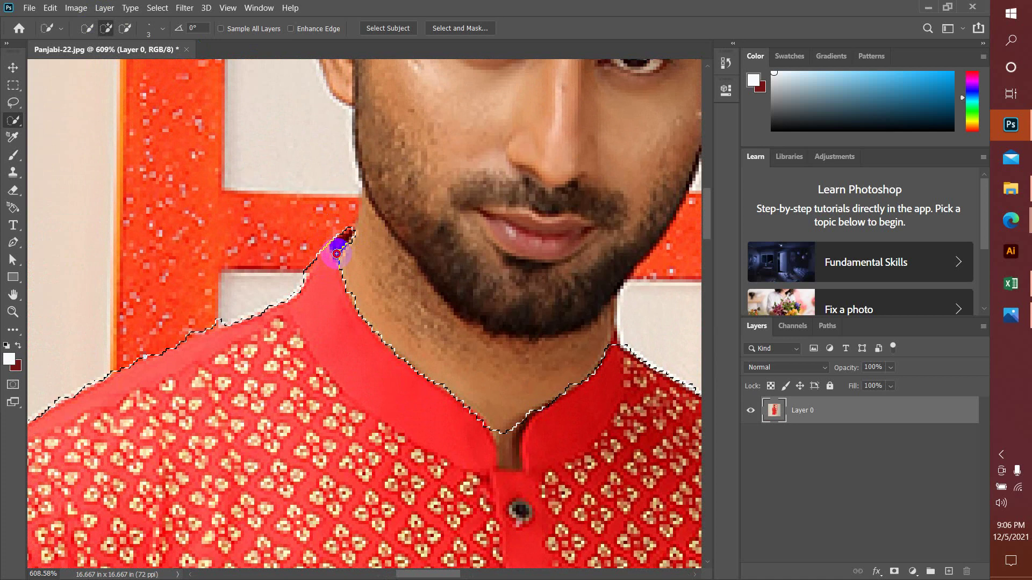
pyautogui.click(125, 28)
pyautogui.moveTo(506, 434)
pyautogui.mouseDown()
pyautogui.moveTo(502, 442)
pyautogui.moveTo(503, 480)
pyautogui.mouseUp()
pyautogui.scroll(-2, 504, 480)
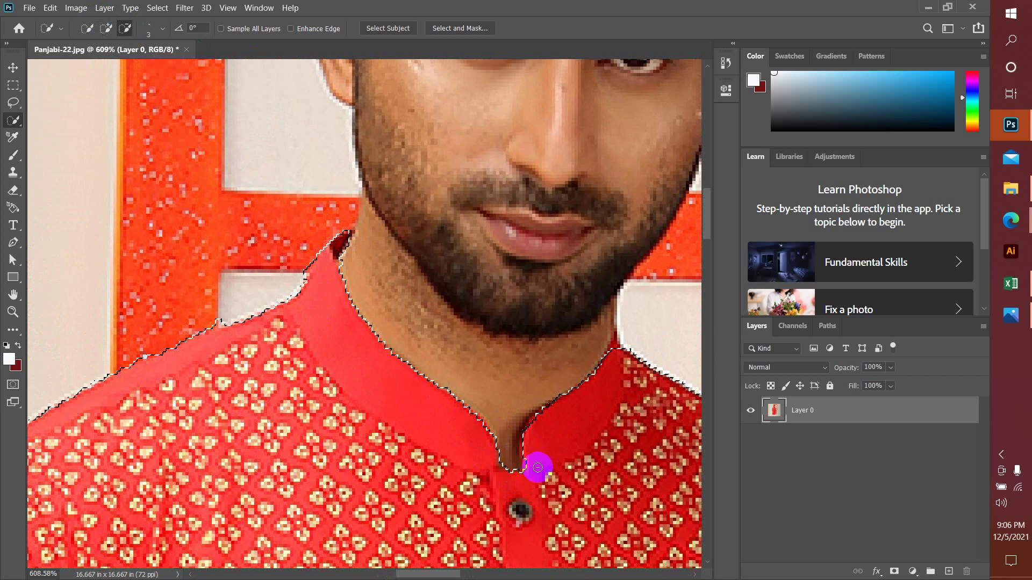
pyautogui.scroll(-10, 541, 465)
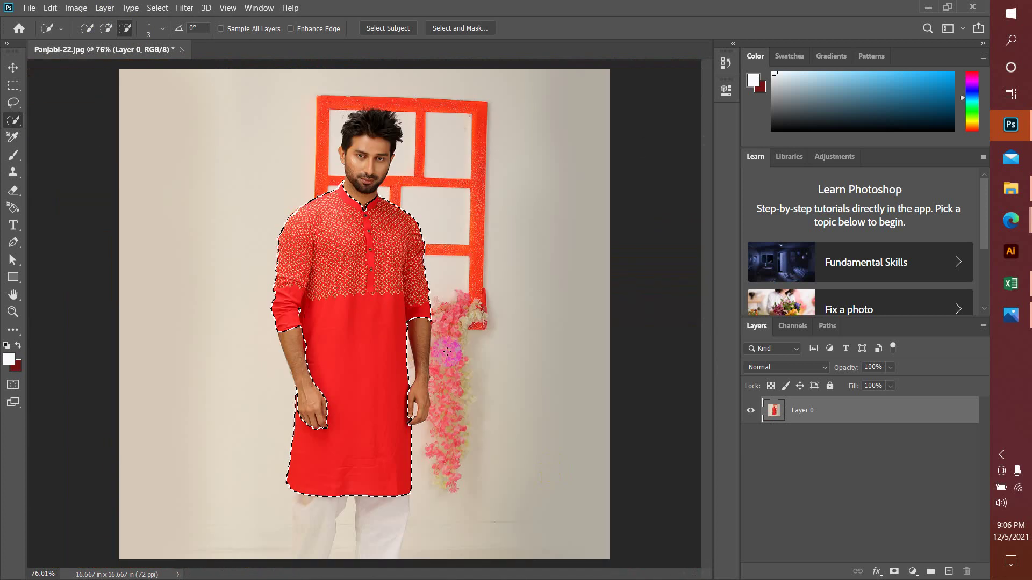
pyautogui.moveTo(378, 344); pyautogui.dragTo(375, 342)
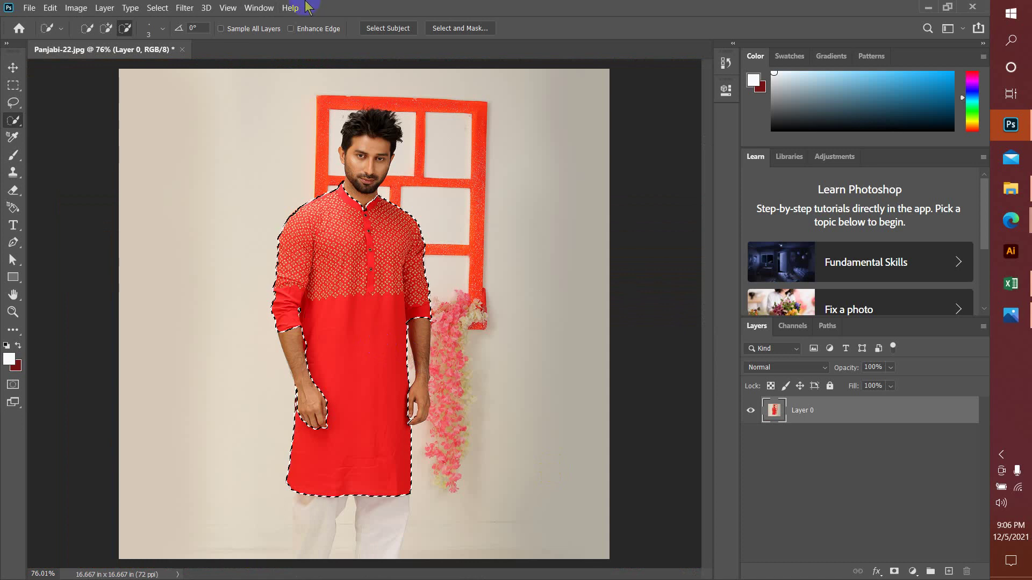
# Apply a Hue/Saturation hue shift of +180 to the selected red kurta, turning it cyan
pyautogui.click(76, 7)
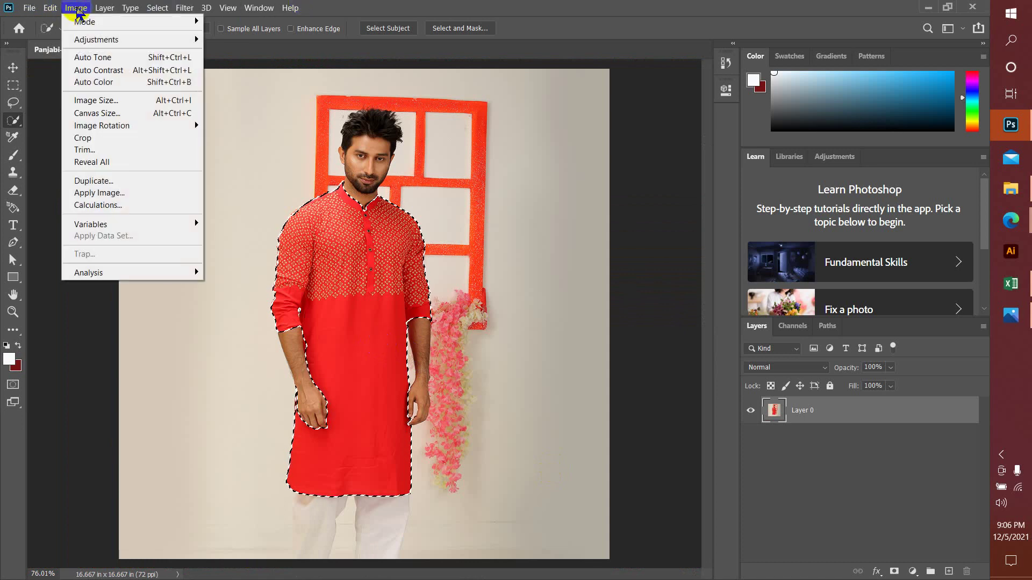
pyautogui.moveTo(86, 40)
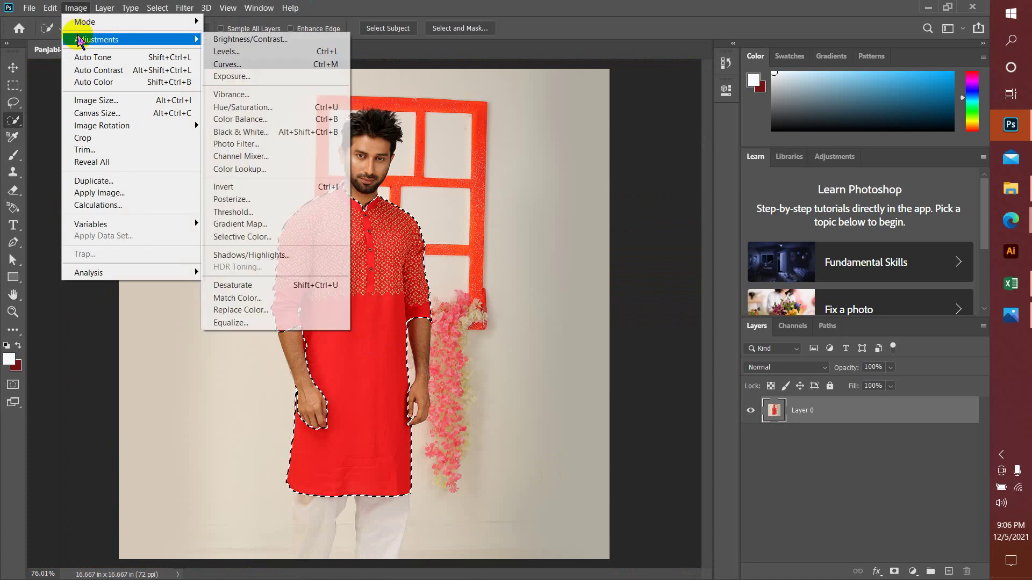
pyautogui.click(240, 109)
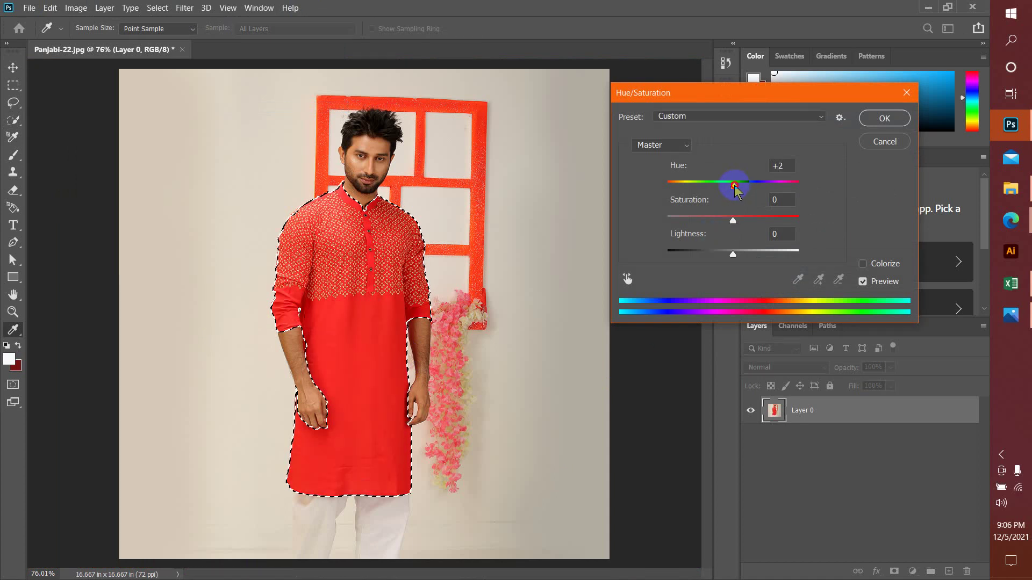
pyautogui.moveTo(735, 188); pyautogui.dragTo(769, 189)
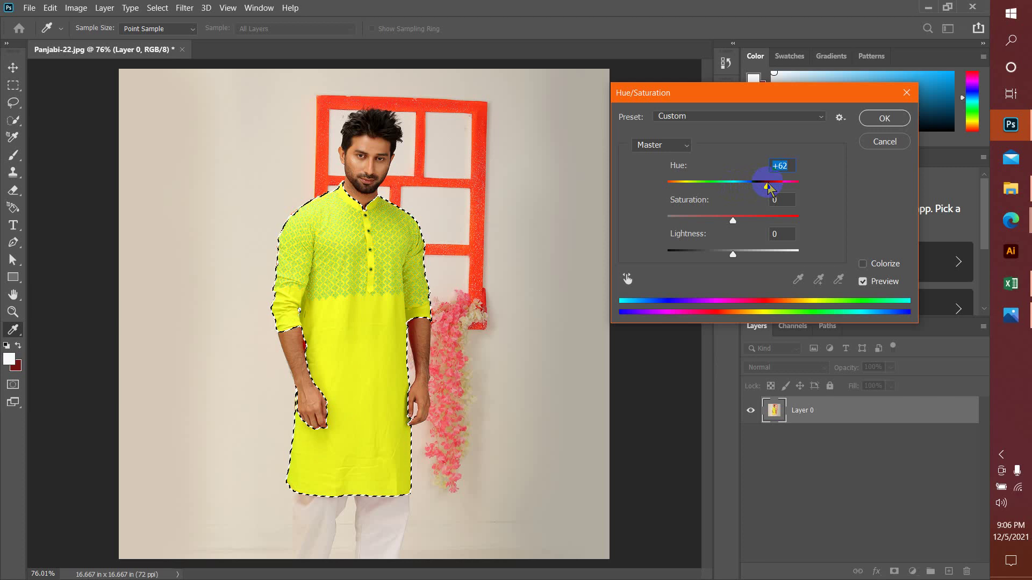
pyautogui.moveTo(769, 188); pyautogui.dragTo(806, 185)
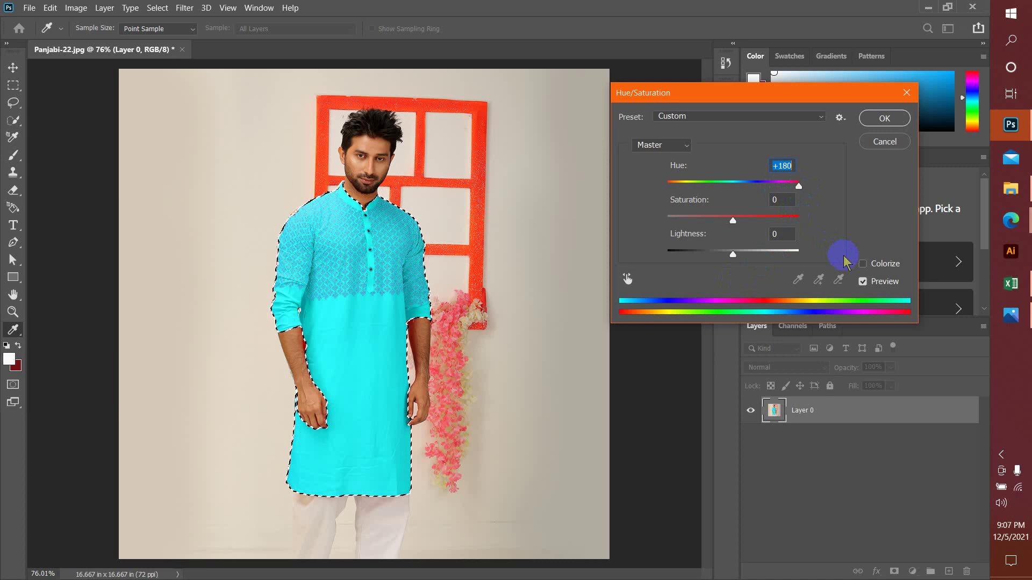
pyautogui.click(885, 118)
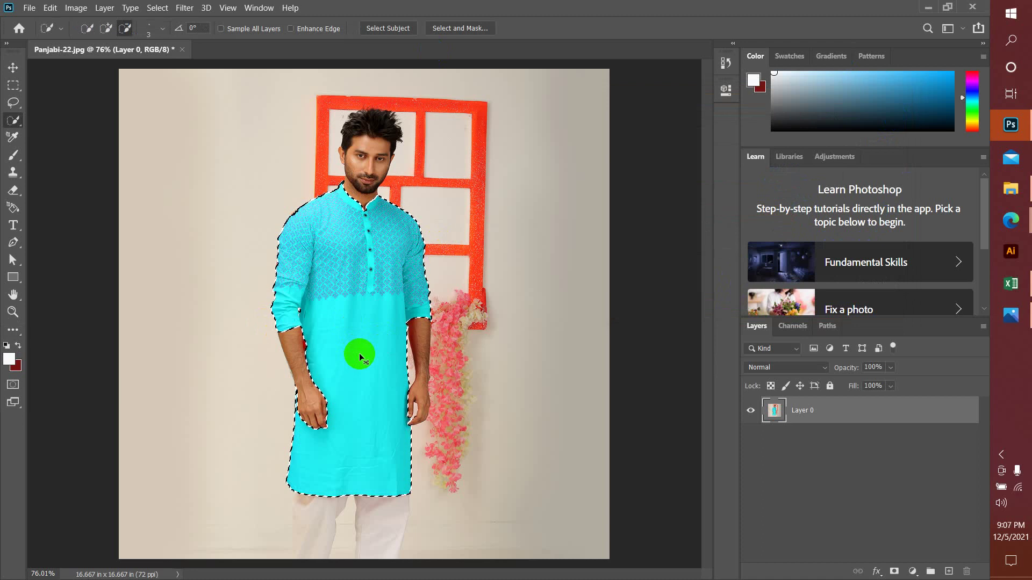
# Deselect the kurta, then zoom in and out to inspect its cyan edges
pyautogui.hotkey('ctrl', 'd')
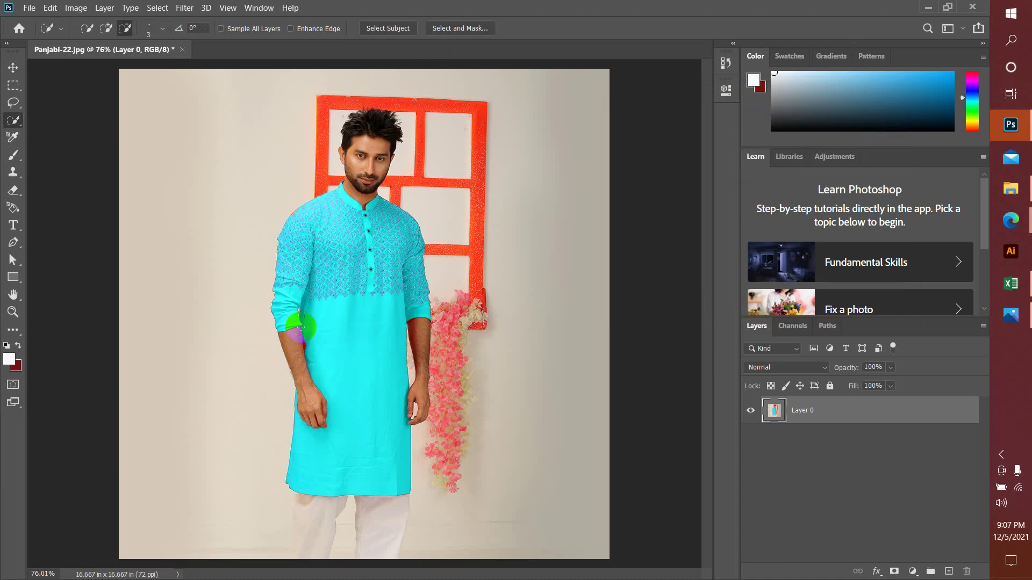
pyautogui.scroll(8, 301, 336)
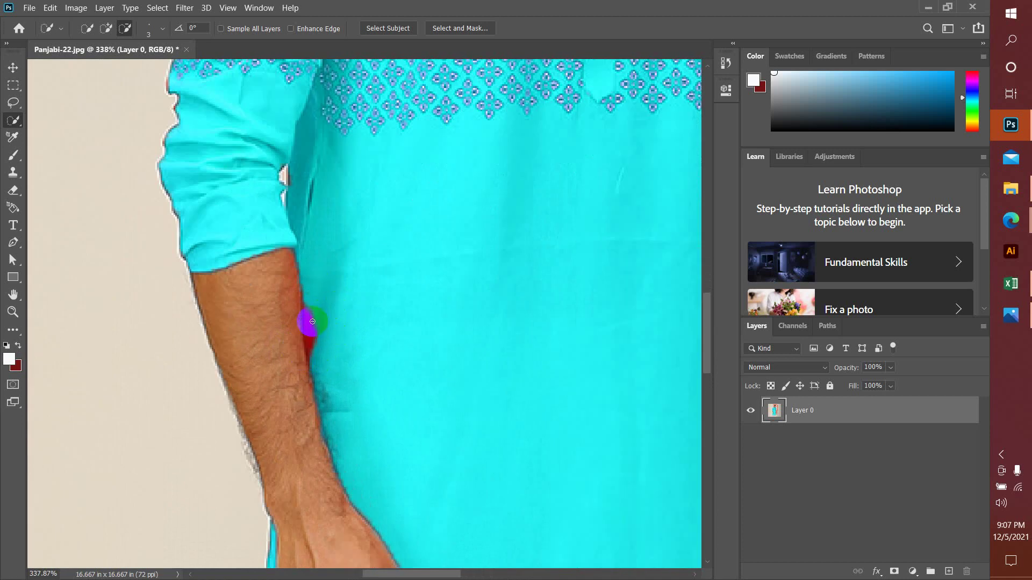
pyautogui.scroll(-6, 304, 331)
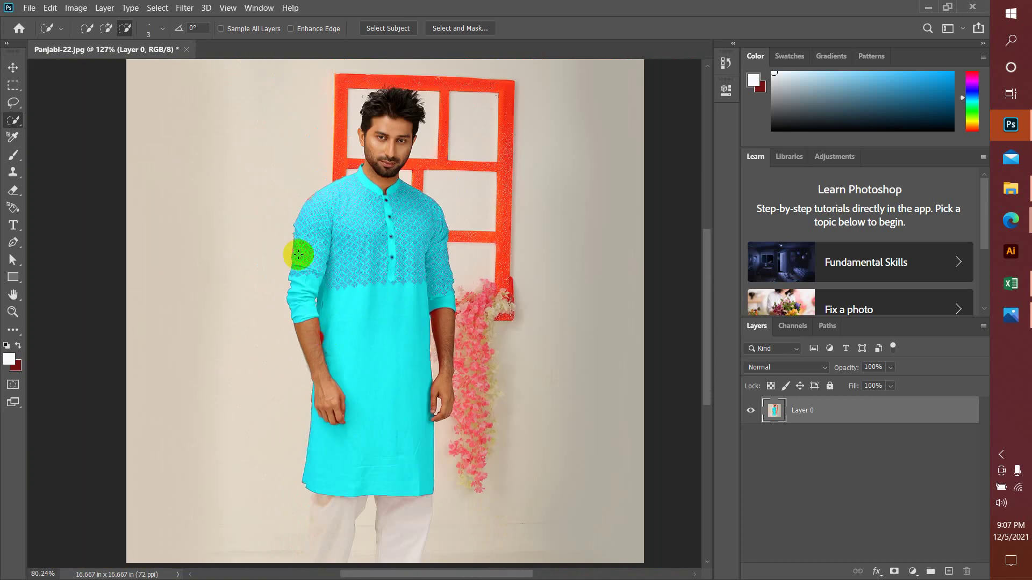
pyautogui.scroll(10, 301, 245)
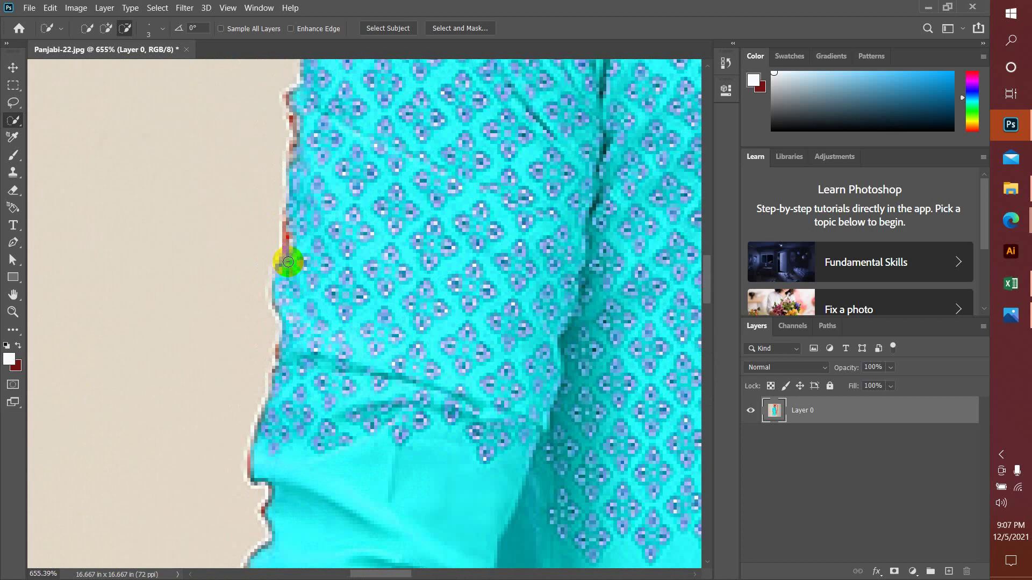
pyautogui.scroll(-10, 283, 237)
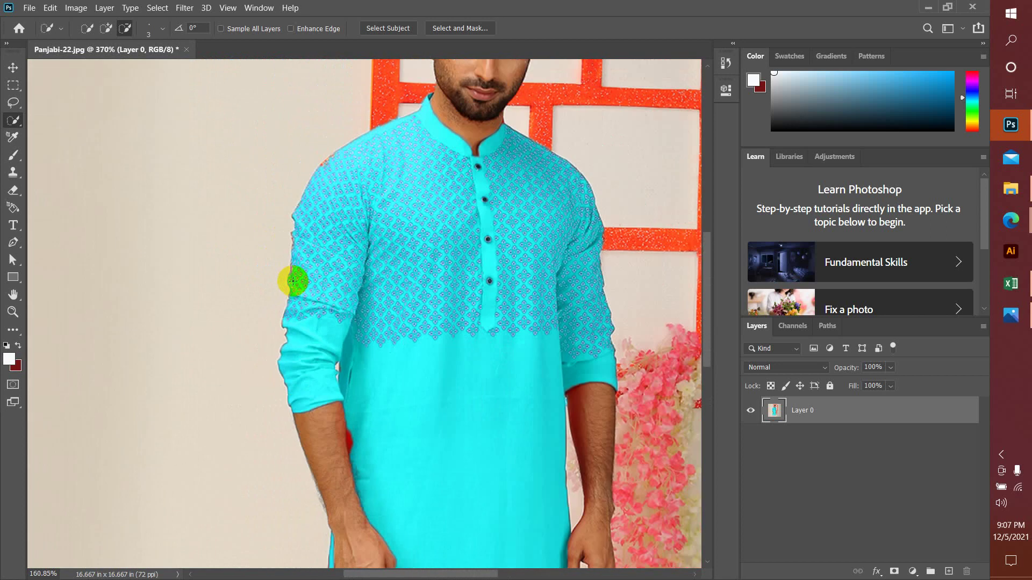
pyautogui.scroll(-2, 295, 286)
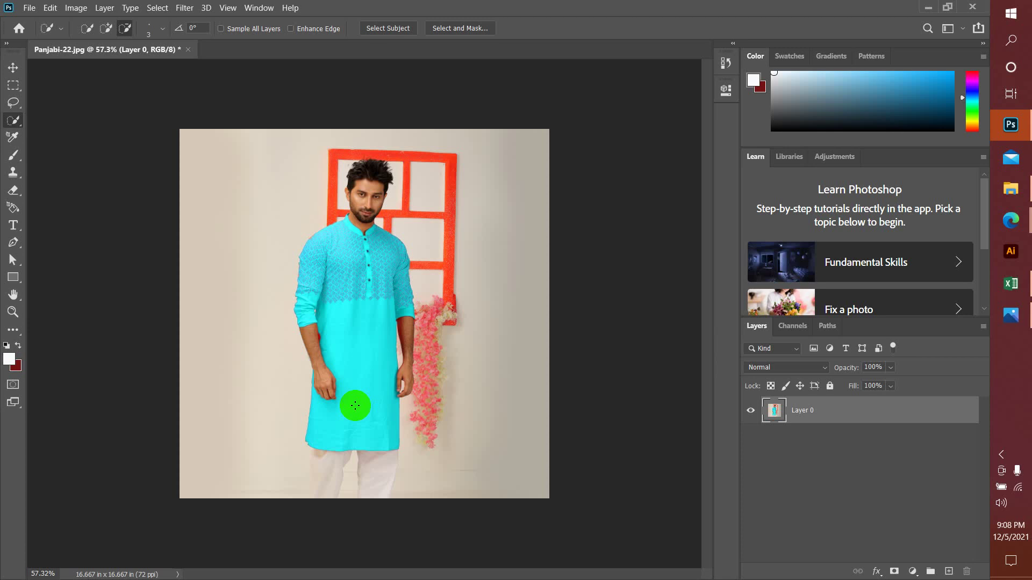
# In Edge, replace the Google search with 'alone man in forest' and run it
pyautogui.click(1013, 228)
pyautogui.click(917, 196)
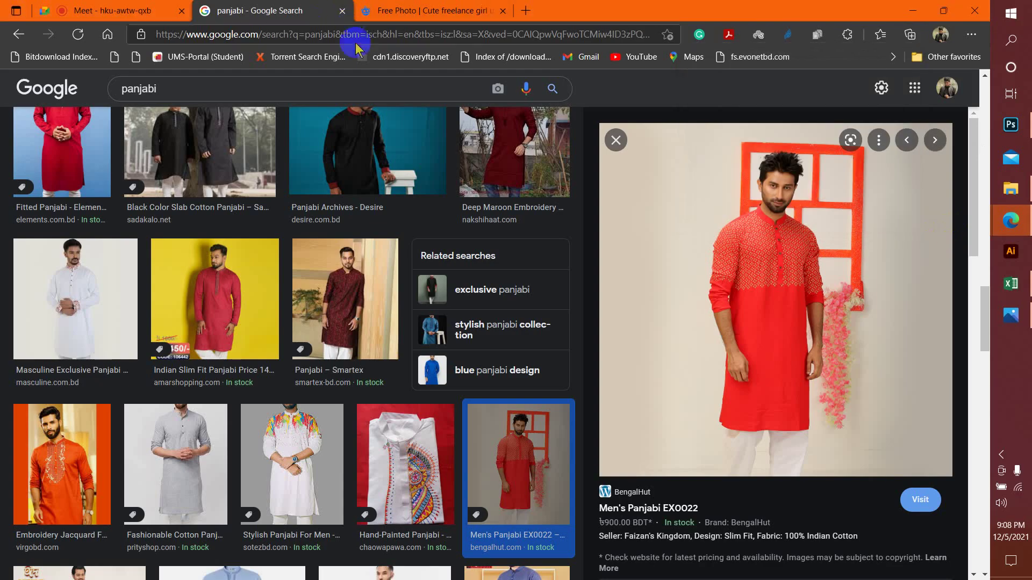
pyautogui.moveTo(330, 83); pyautogui.dragTo(114, 89)
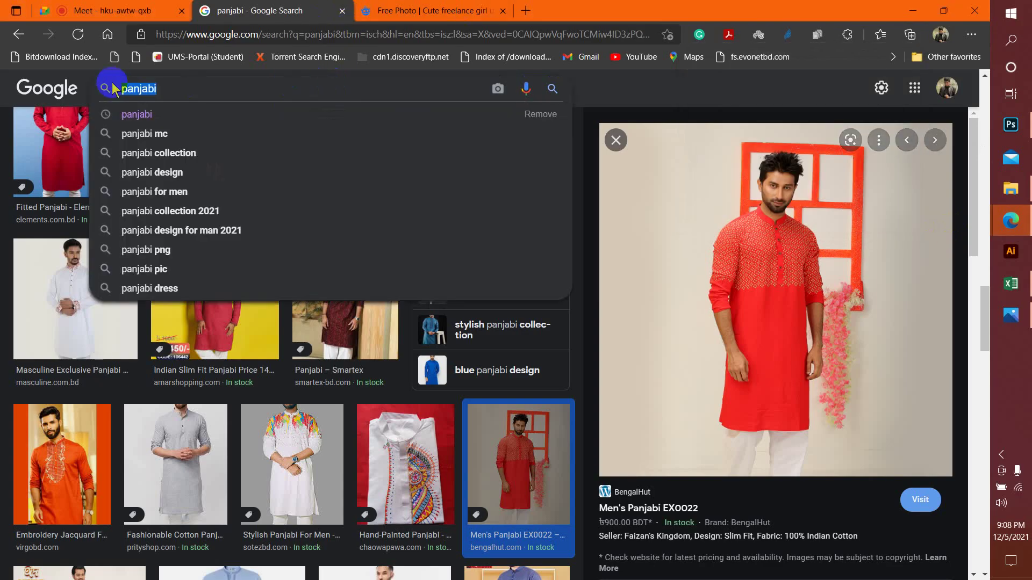
pyautogui.write('fores')
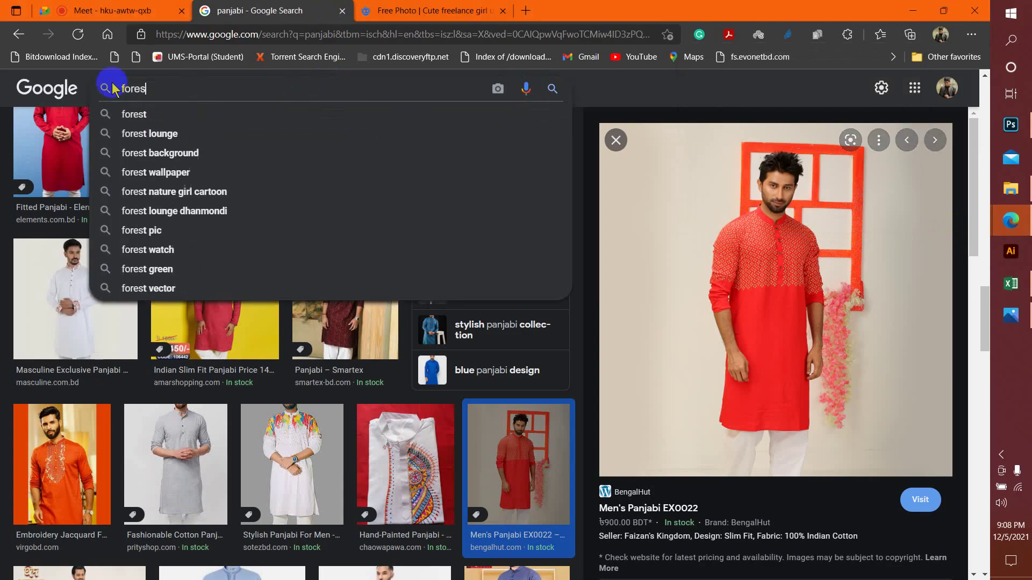
pyautogui.press('BackSpace')
pyautogui.press('BackSpace')
pyautogui.press('BackSpace')
pyautogui.press('BackSpace')
pyautogui.press('BackSpace')
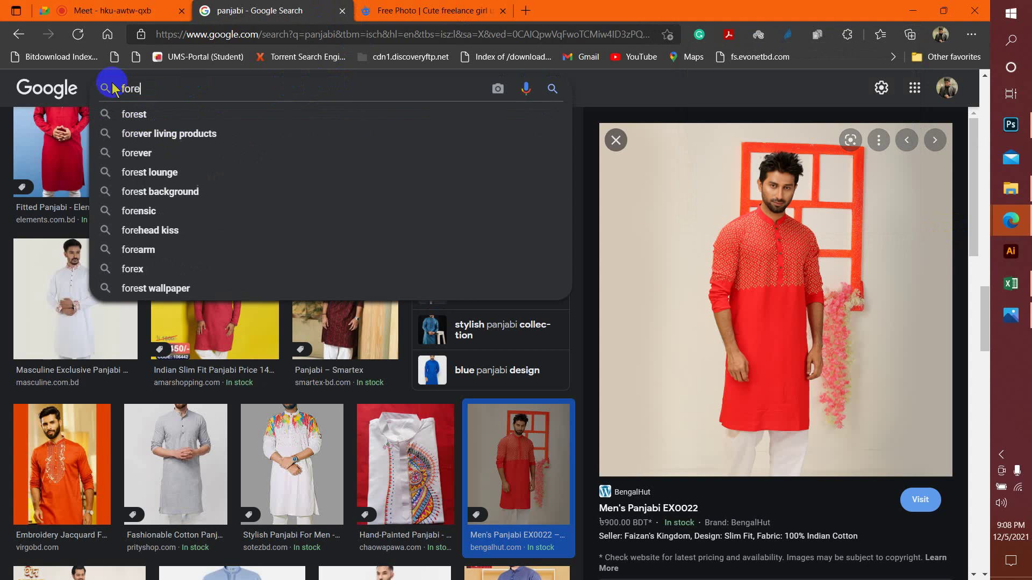
pyautogui.write('alo')
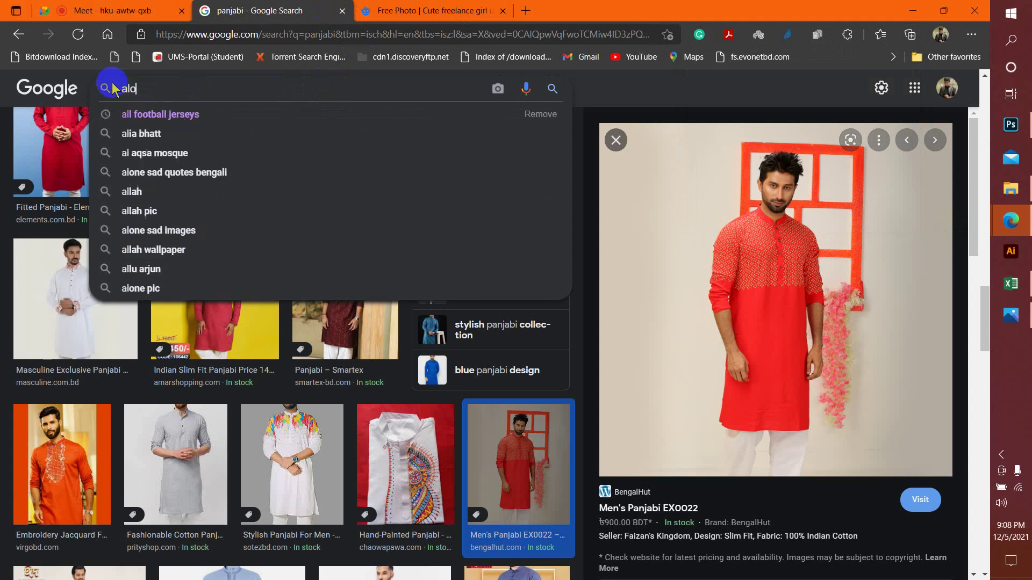
pyautogui.write('ne man ')
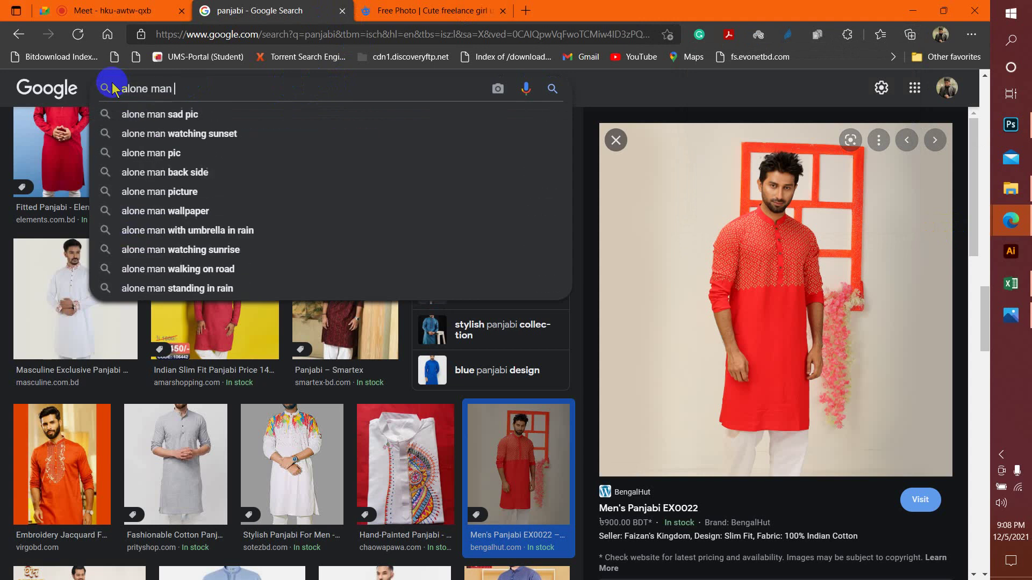
pyautogui.write('in forest')
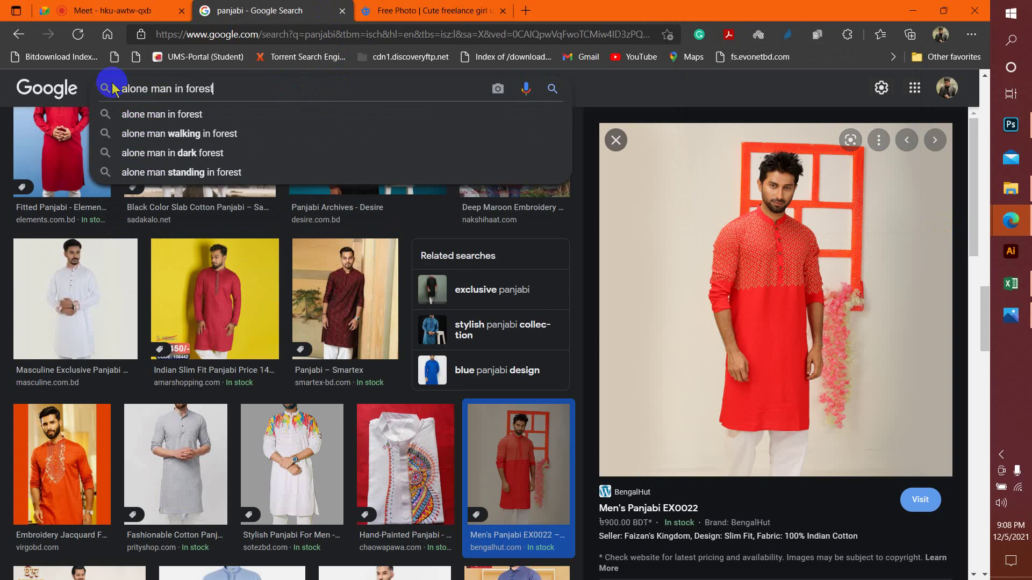
pyautogui.press('Return')
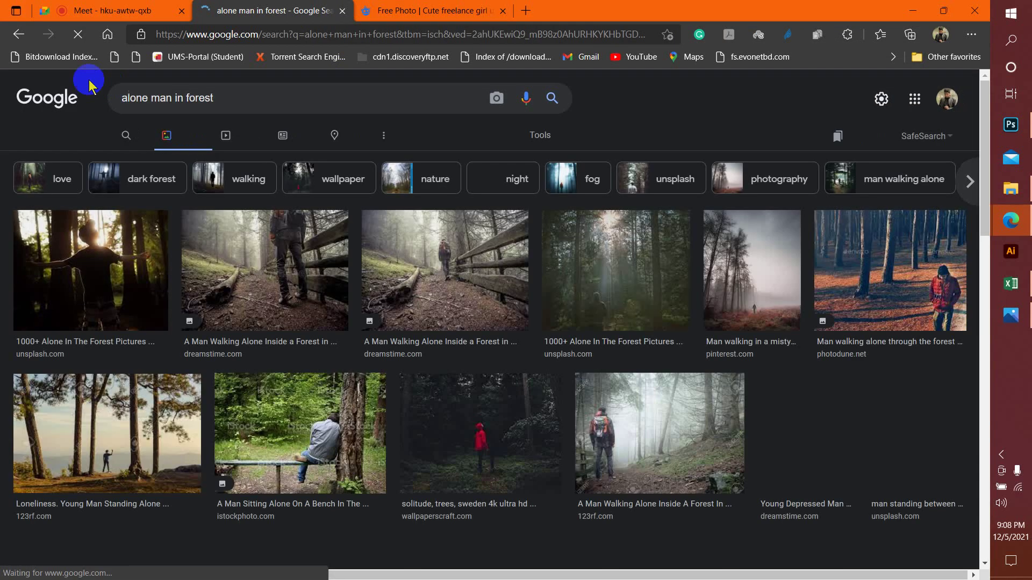
# Filter the image results to Large size and preview the Depositphotos wild forest photo
pyautogui.click(541, 140)
pyautogui.click(120, 159)
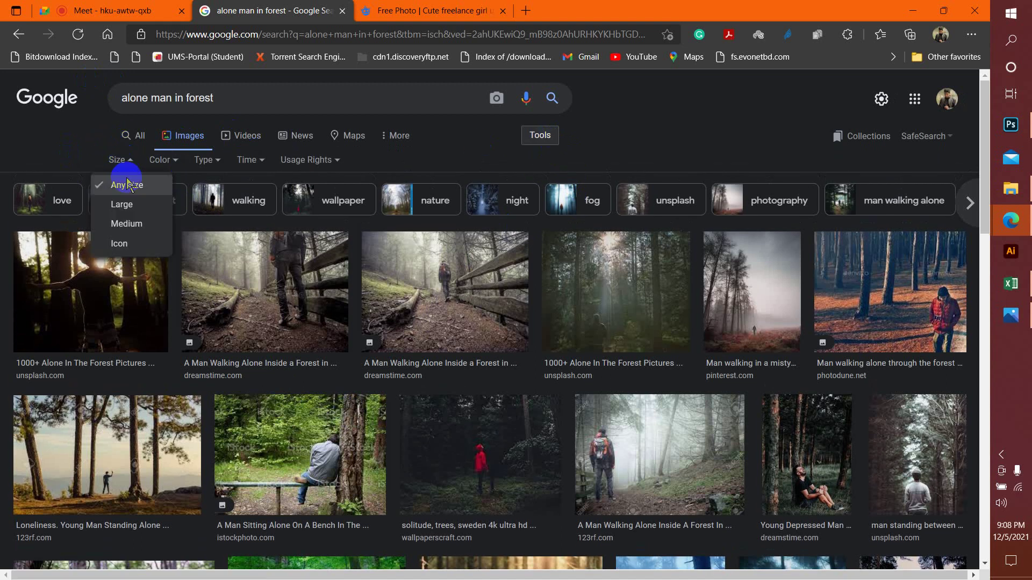
pyautogui.click(131, 207)
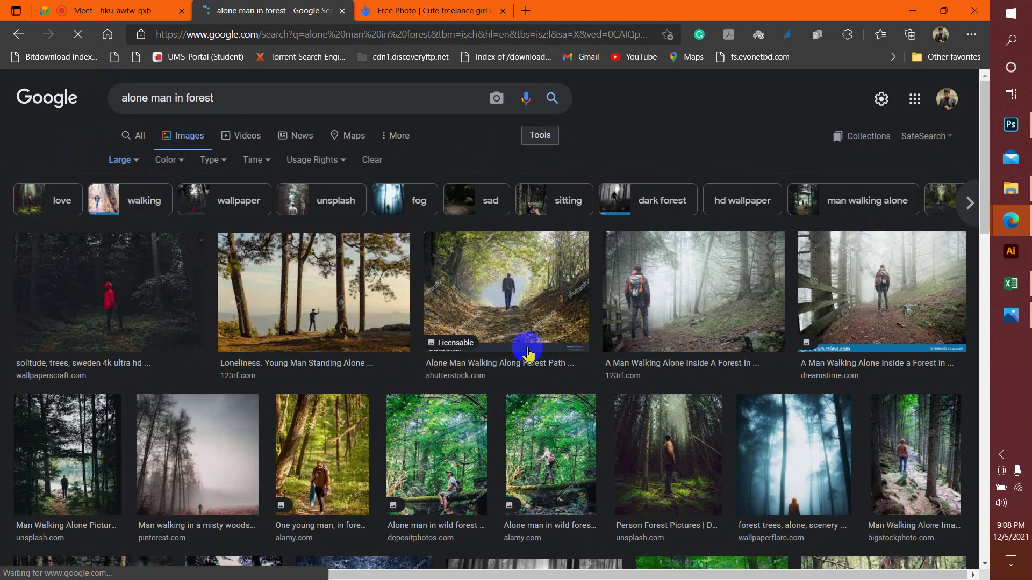
pyautogui.scroll(-3, 527, 352)
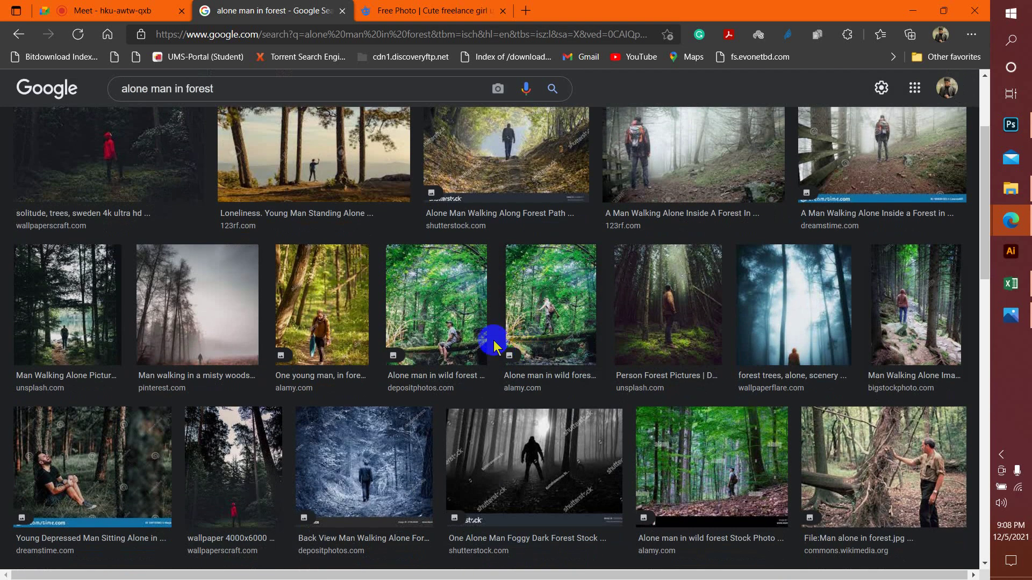
pyautogui.click(463, 325)
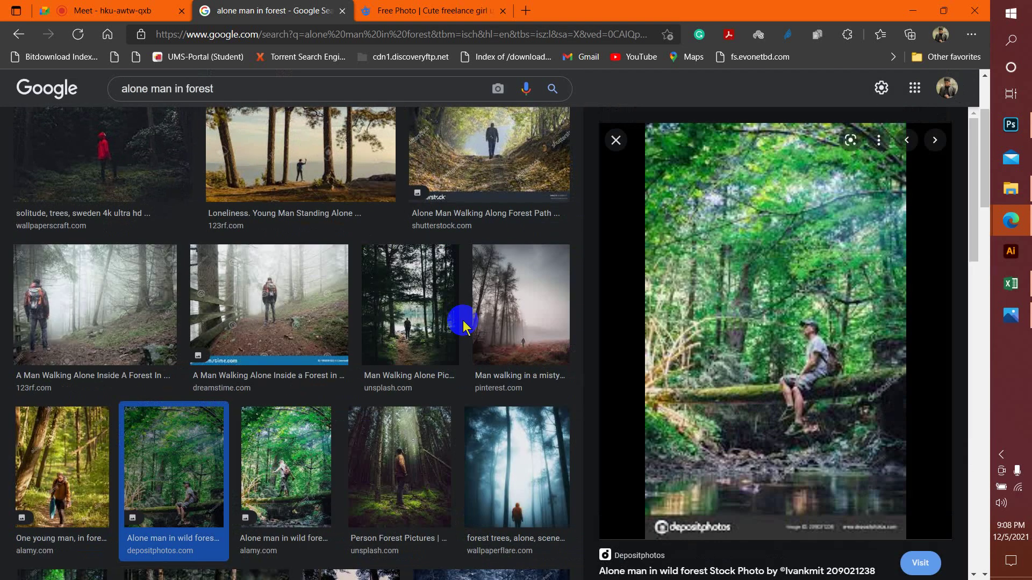
pyautogui.scroll(-8, 463, 325)
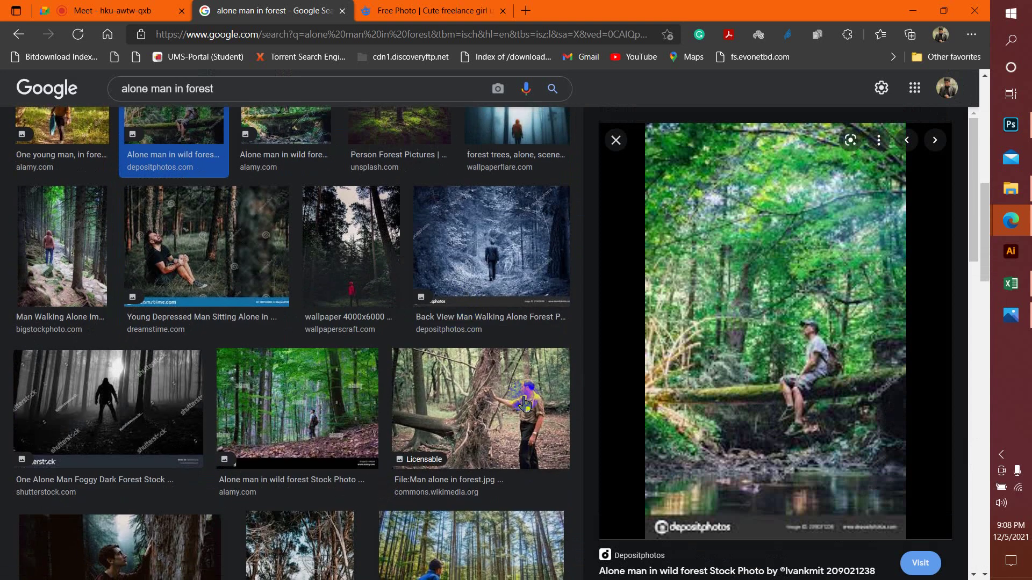
pyautogui.scroll(-5, 524, 400)
pyautogui.scroll(4, 516, 402)
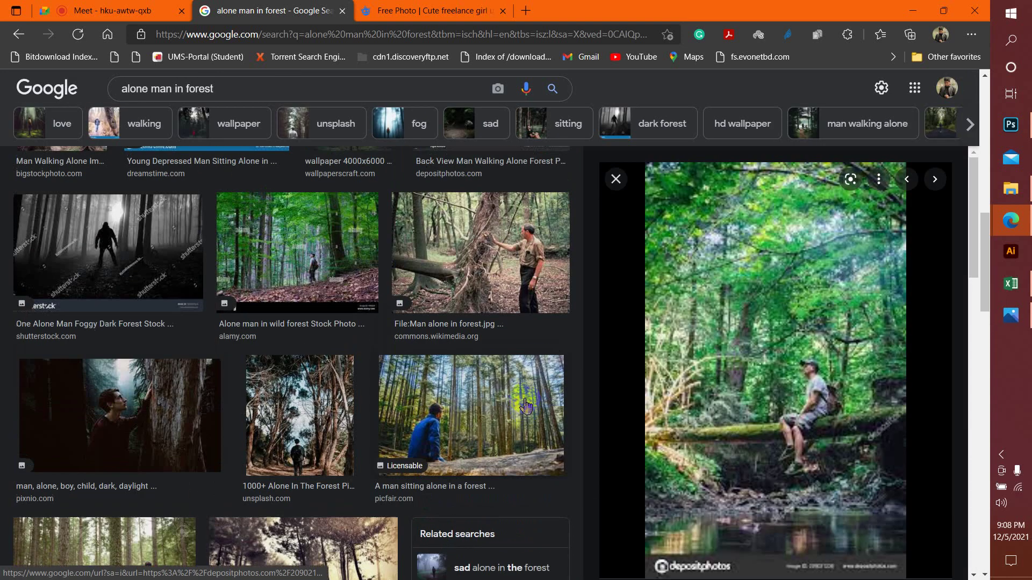
pyautogui.scroll(-4, 361, 349)
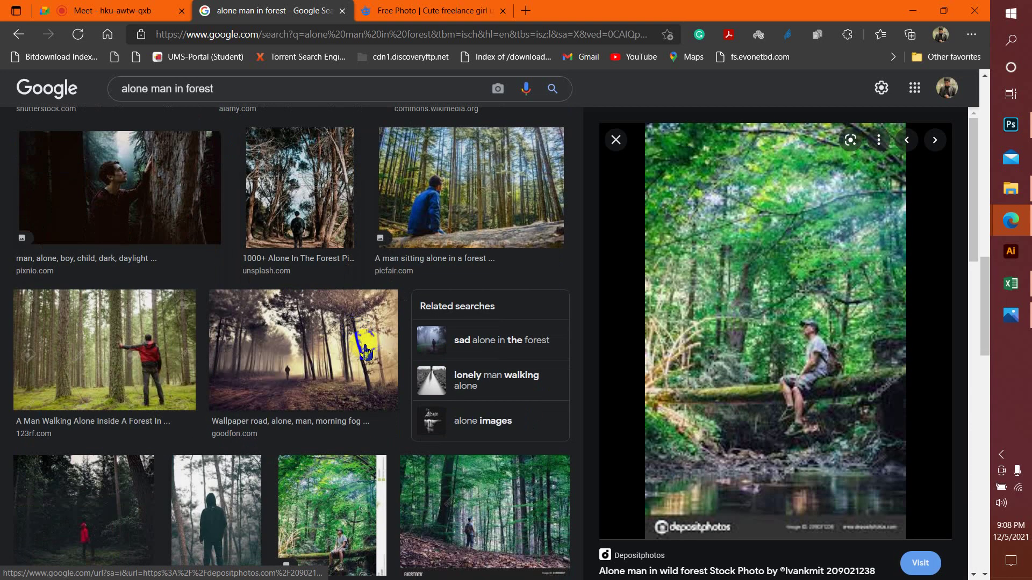
pyautogui.scroll(-4, 365, 352)
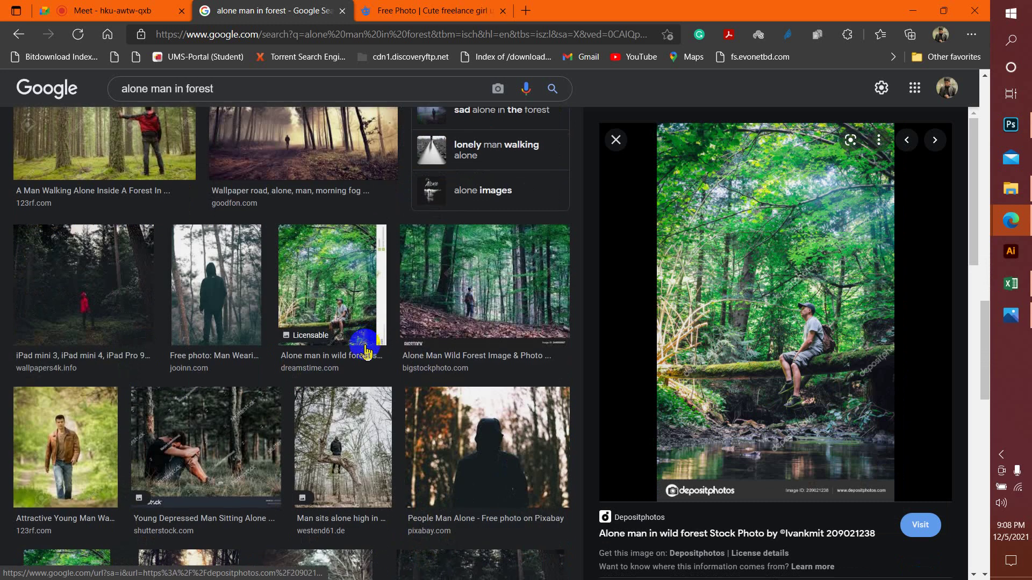
pyautogui.scroll(-5, 366, 352)
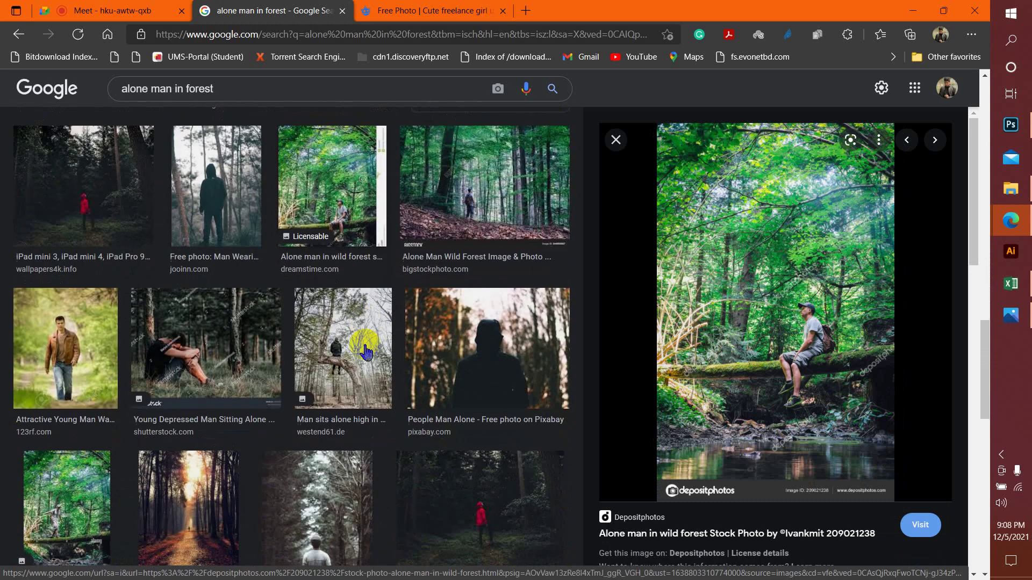
pyautogui.scroll(-12, 365, 352)
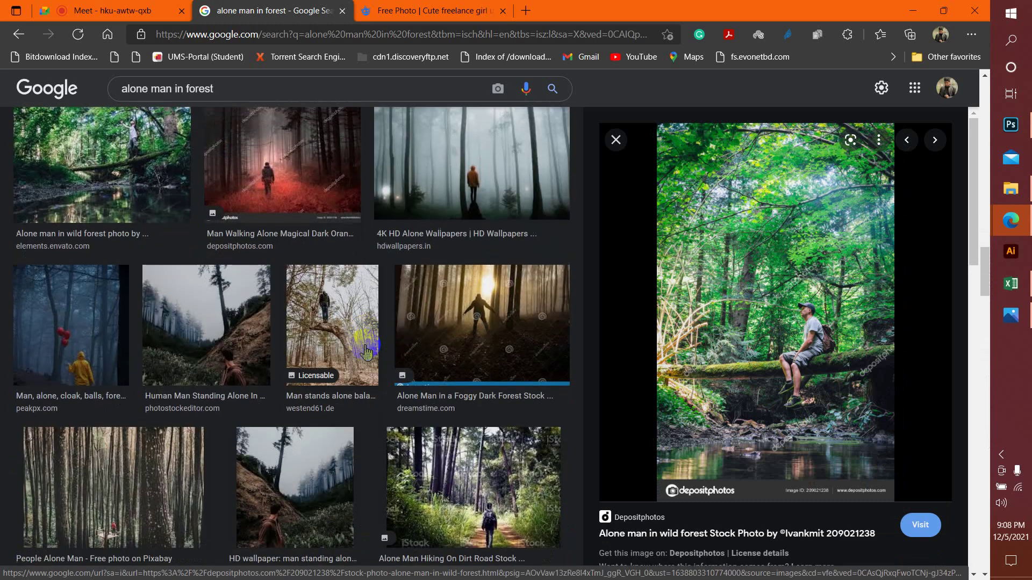
pyautogui.scroll(-5, 365, 350)
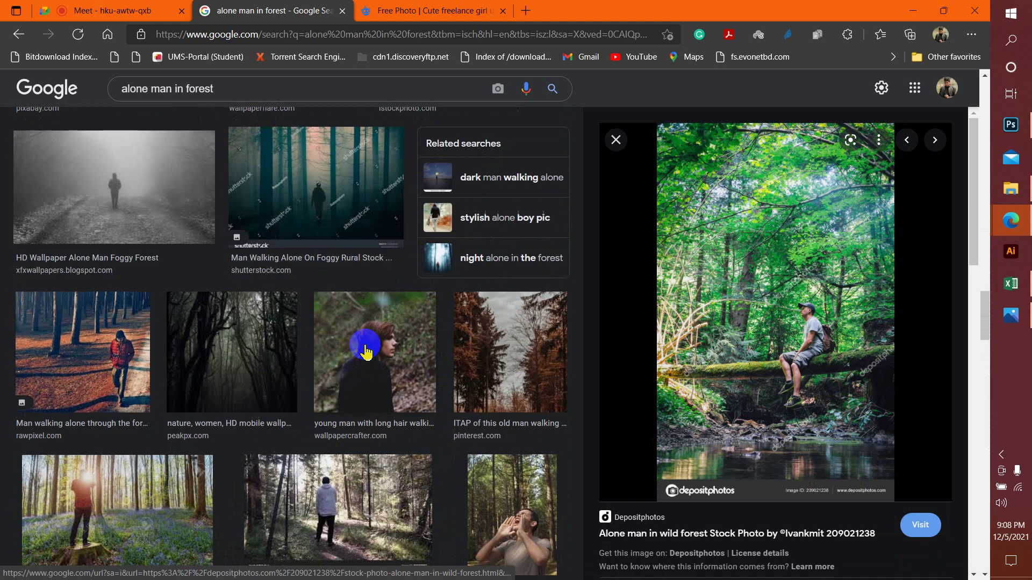
# On Freepik, close the photo overlay and search free photos for 'man in forest'
pyautogui.click(472, 8)
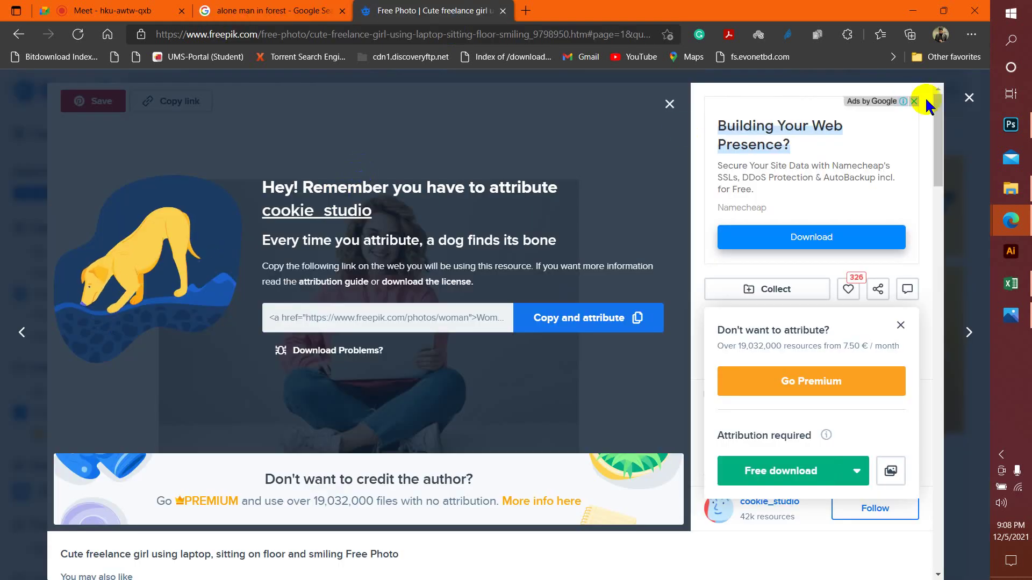
pyautogui.click(968, 100)
pyautogui.moveTo(323, 92); pyautogui.dragTo(253, 92)
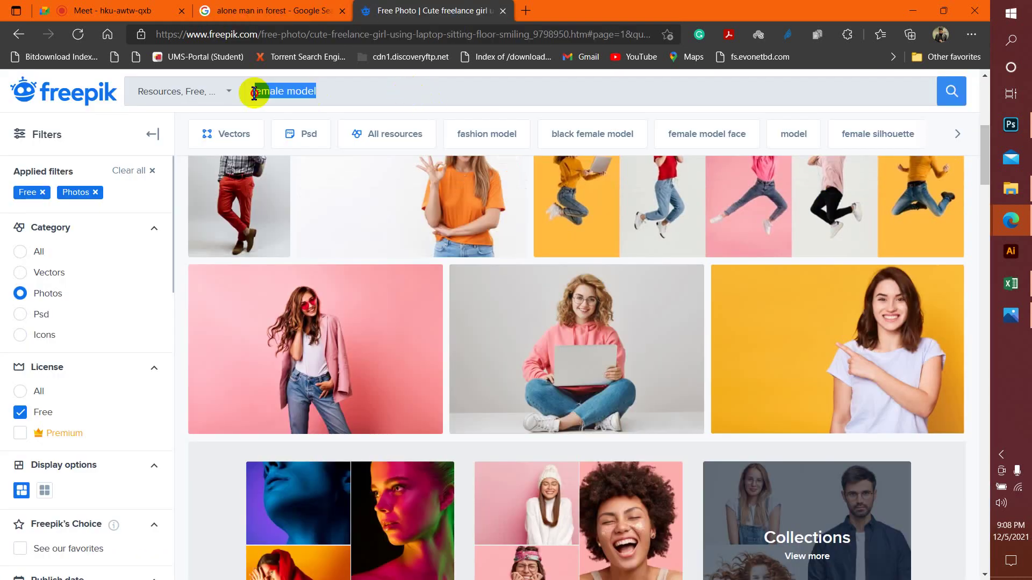
pyautogui.write('forest')
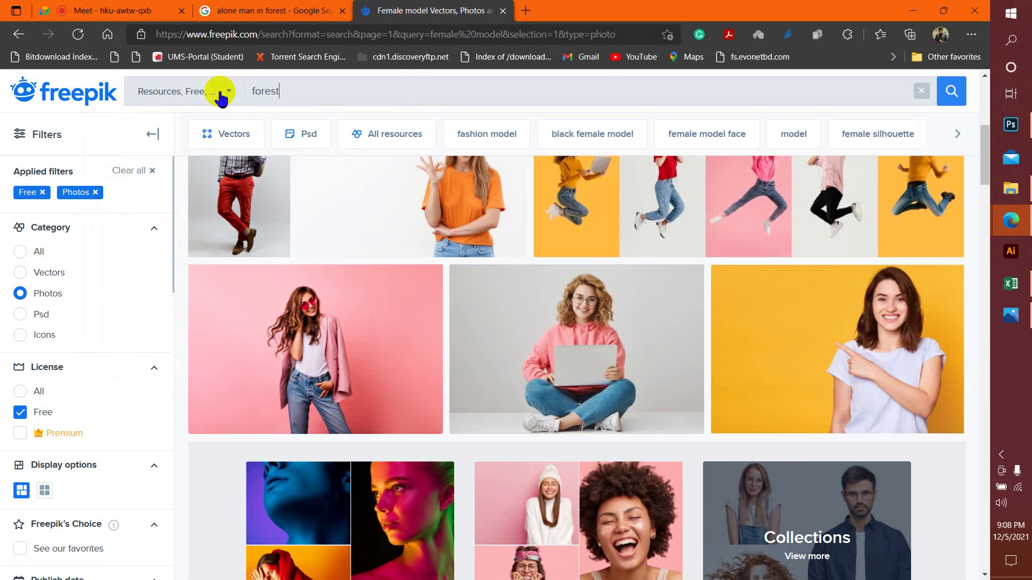
pyautogui.press('Return')
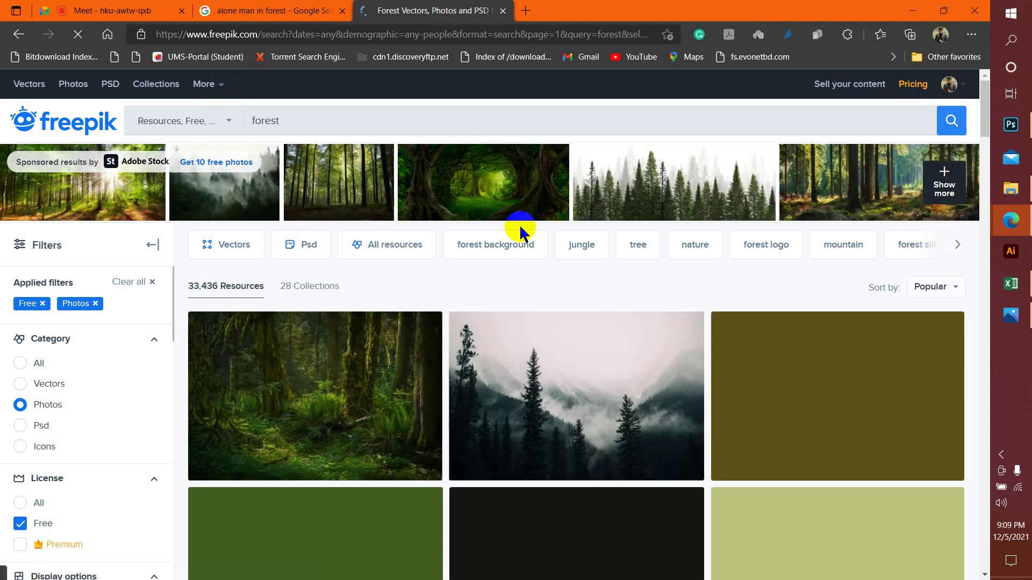
pyautogui.click(251, 120)
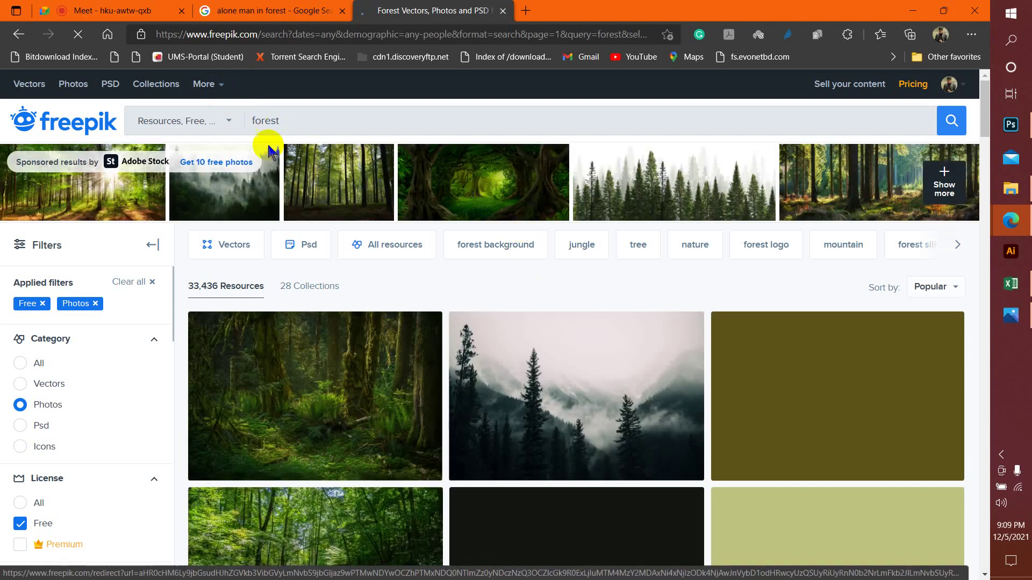
pyautogui.write('man in')
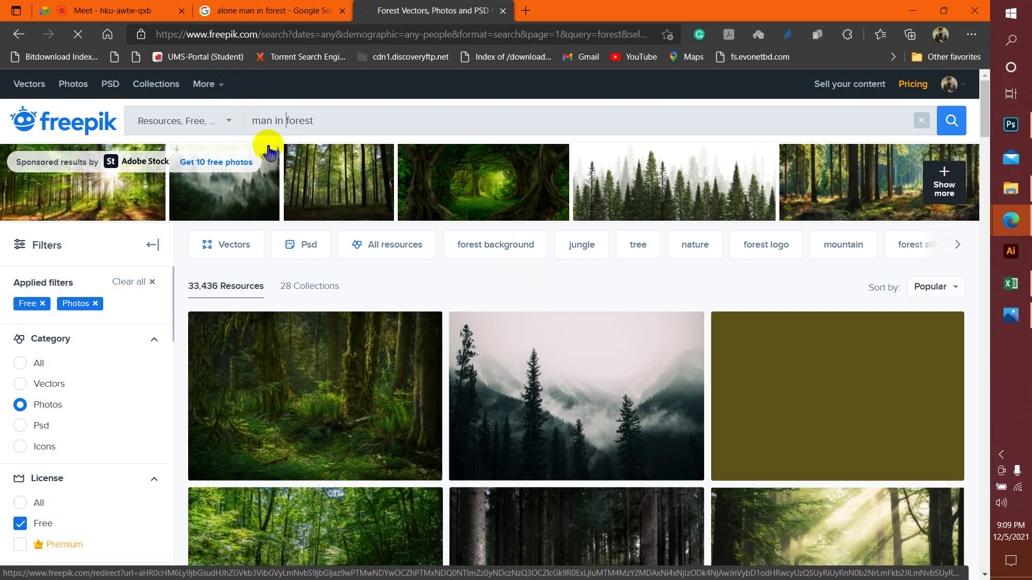
pyautogui.press('Return')
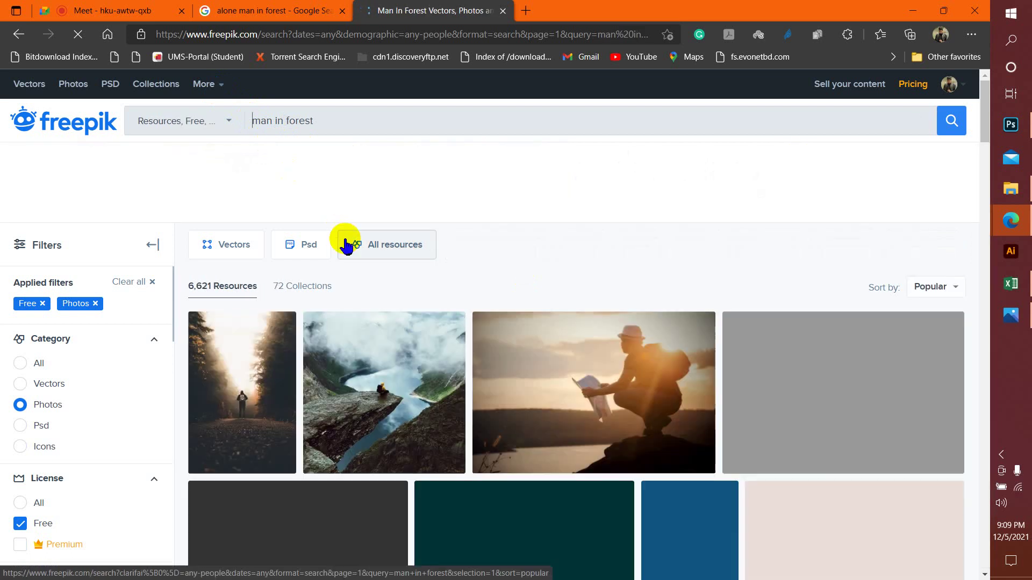
# Open the photo of the backpacker walking down a forest path from the results
pyautogui.click(445, 407)
pyautogui.scroll(-3, 584, 430)
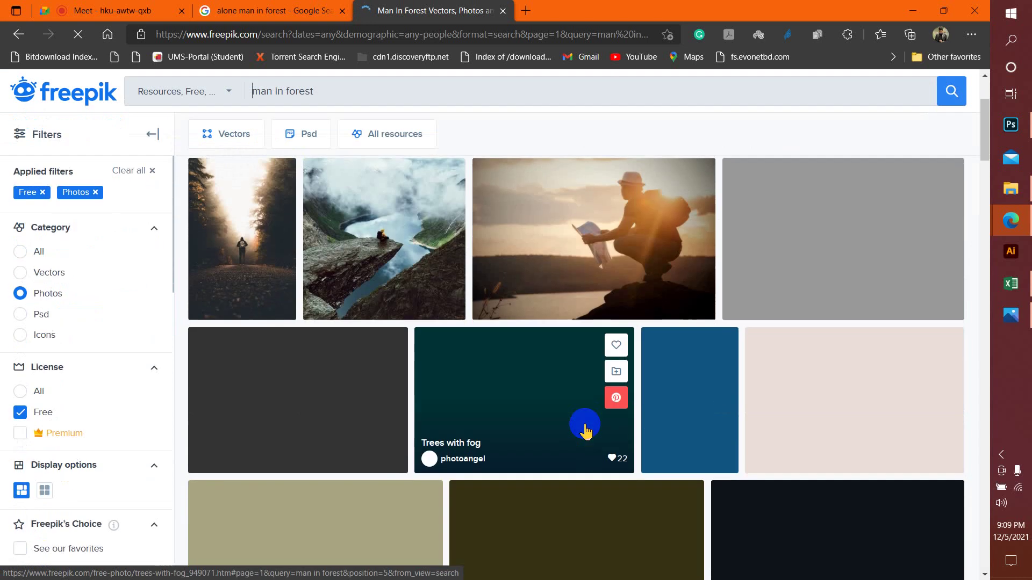
pyautogui.scroll(-3, 585, 429)
pyautogui.scroll(3, 587, 428)
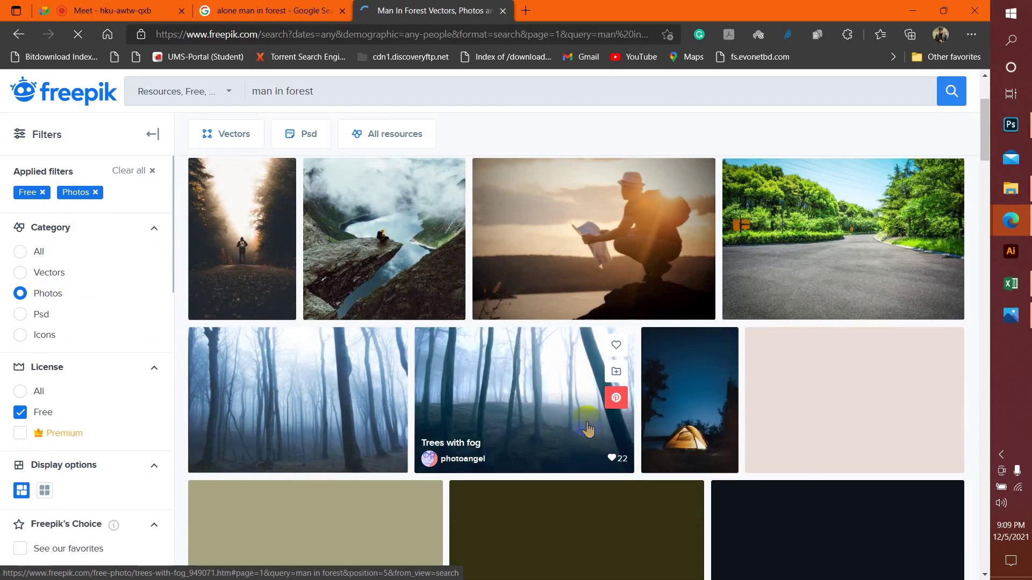
pyautogui.scroll(-3, 588, 429)
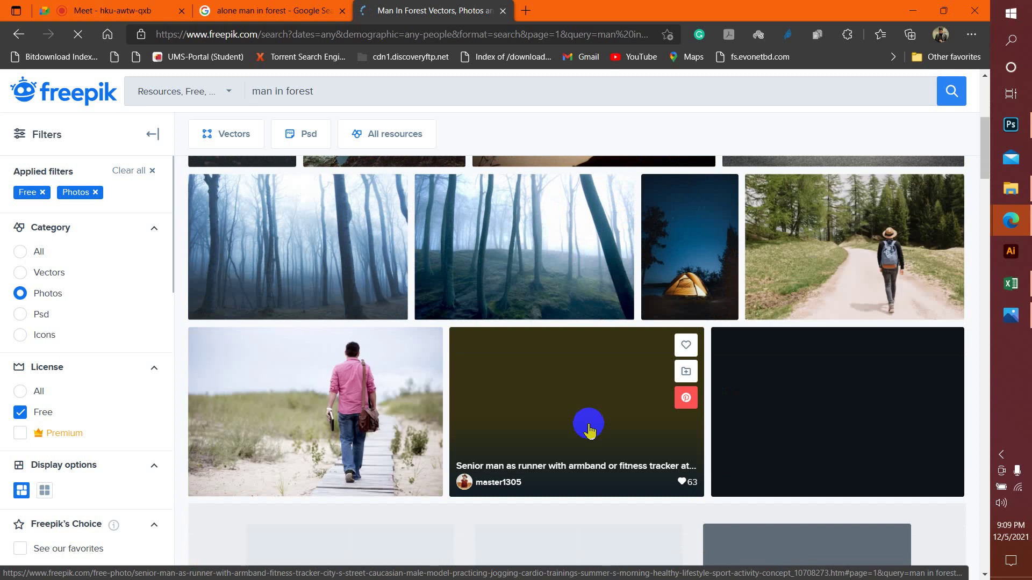
pyautogui.click(832, 260)
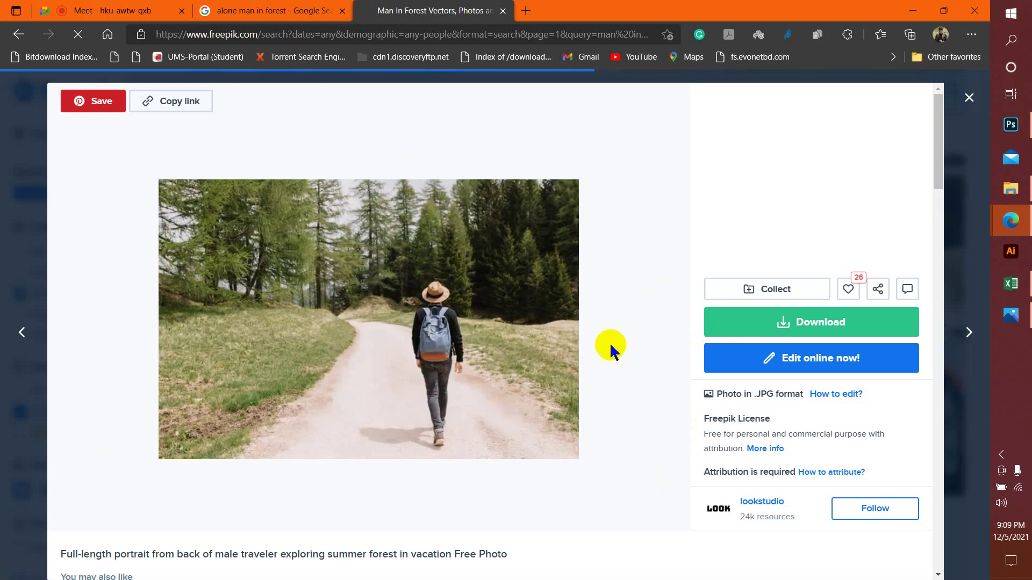
# Start the free download of the forest traveler photo with attribution
pyautogui.click(769, 322)
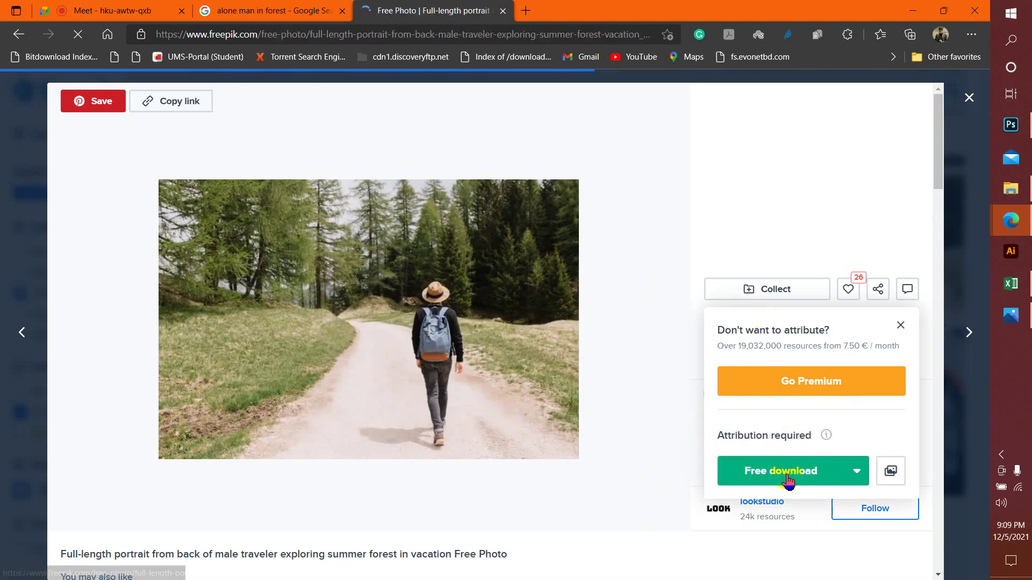
pyautogui.click(787, 476)
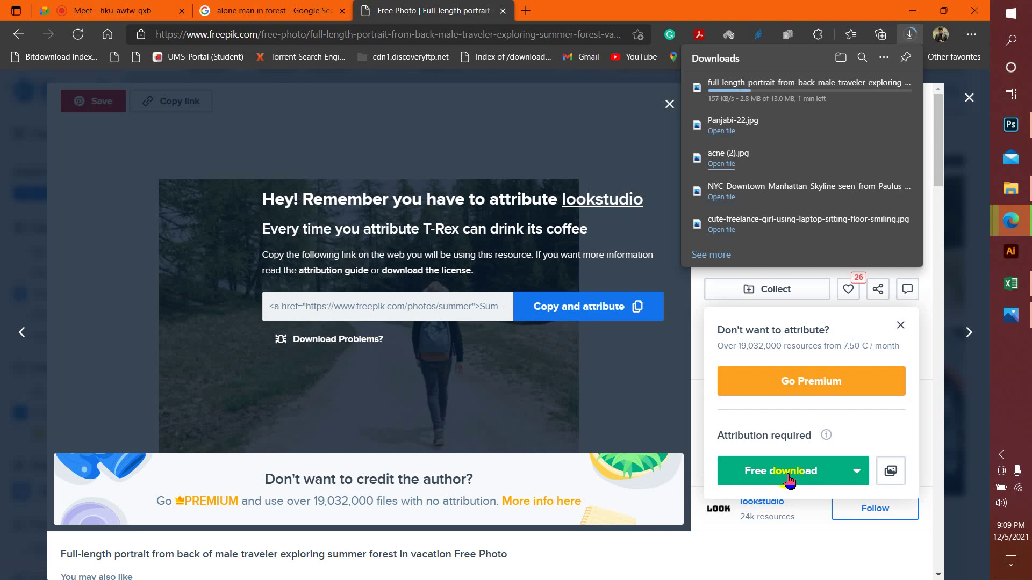
pyautogui.click(263, 8)
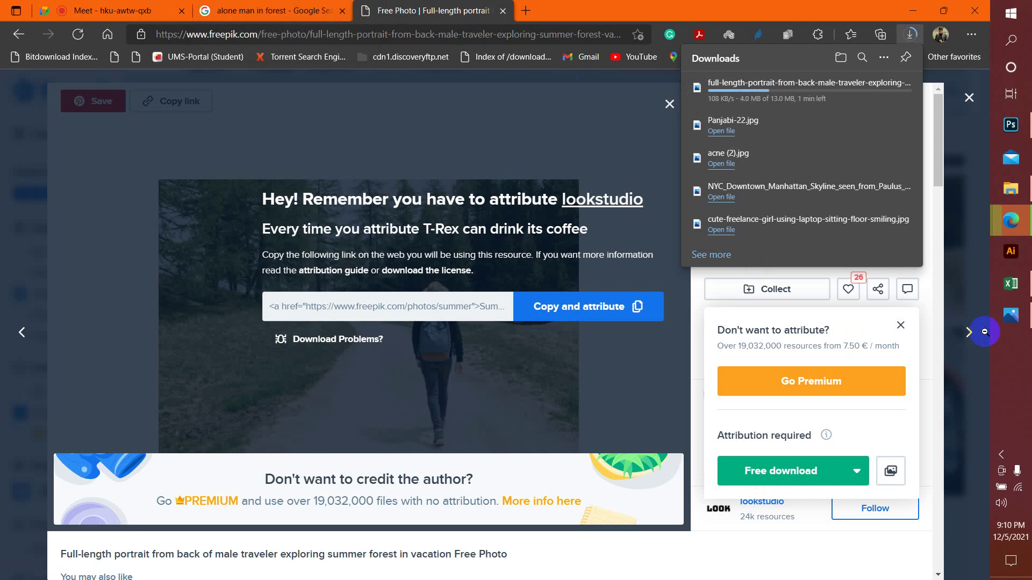
# Bring Photoshop with the cyan-outfit Panjabi-22 photo to the front
pyautogui.moveTo(1023, 297)
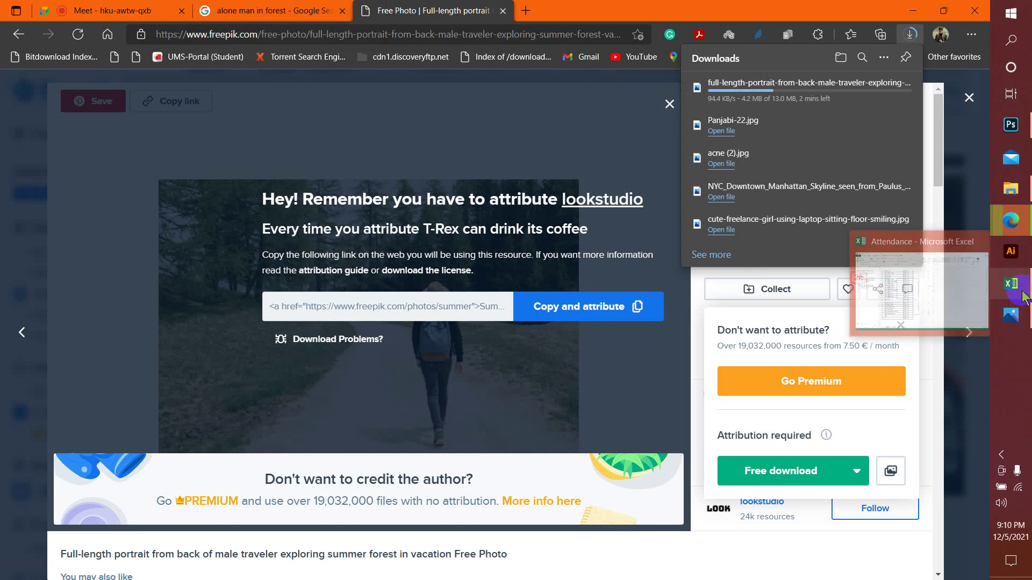
pyautogui.click(1011, 124)
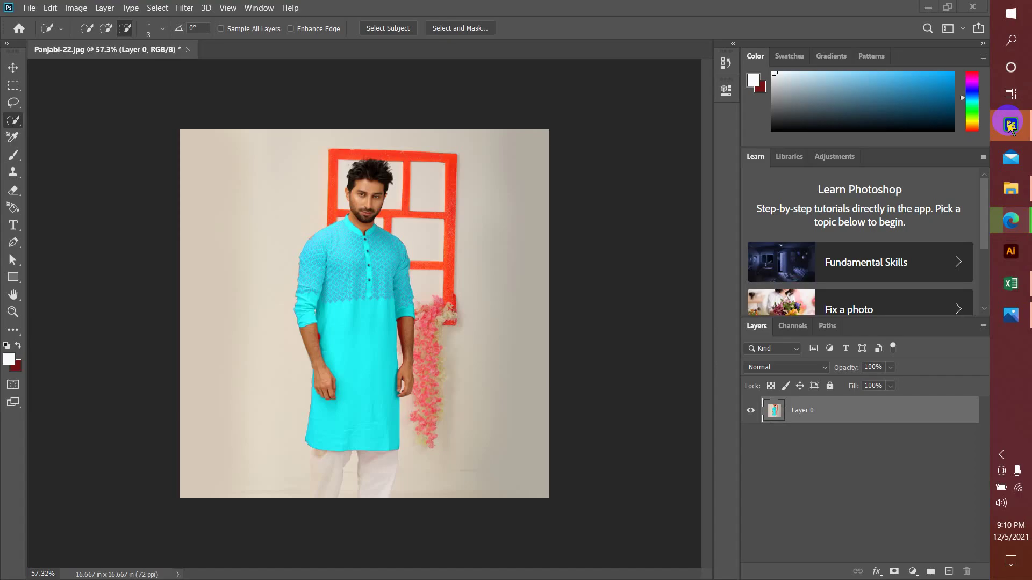
pyautogui.click(448, 226)
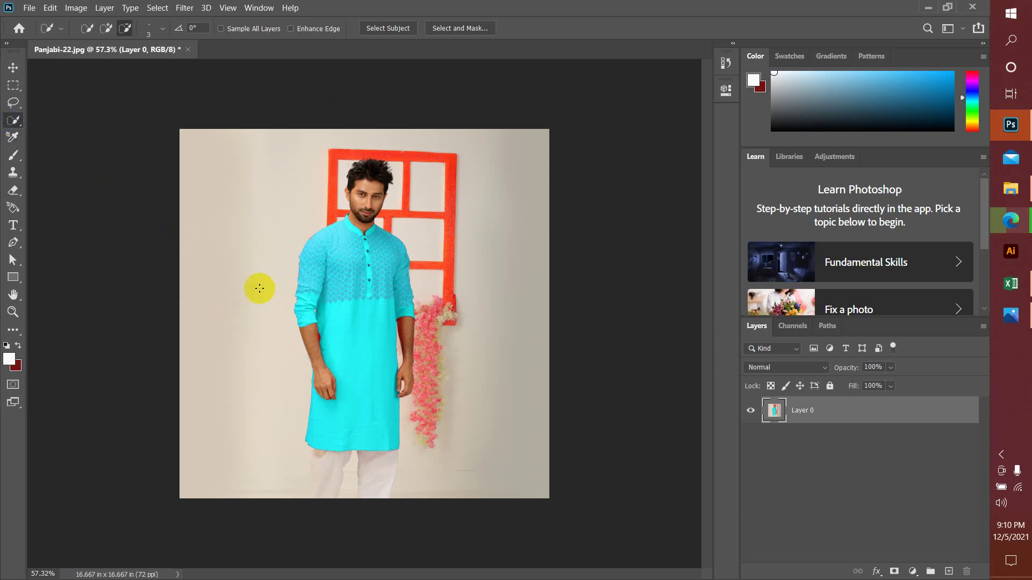
# Select a patch of the left wall with Quick Selection, toggling between Add and Subtract modes
pyautogui.click(107, 30)
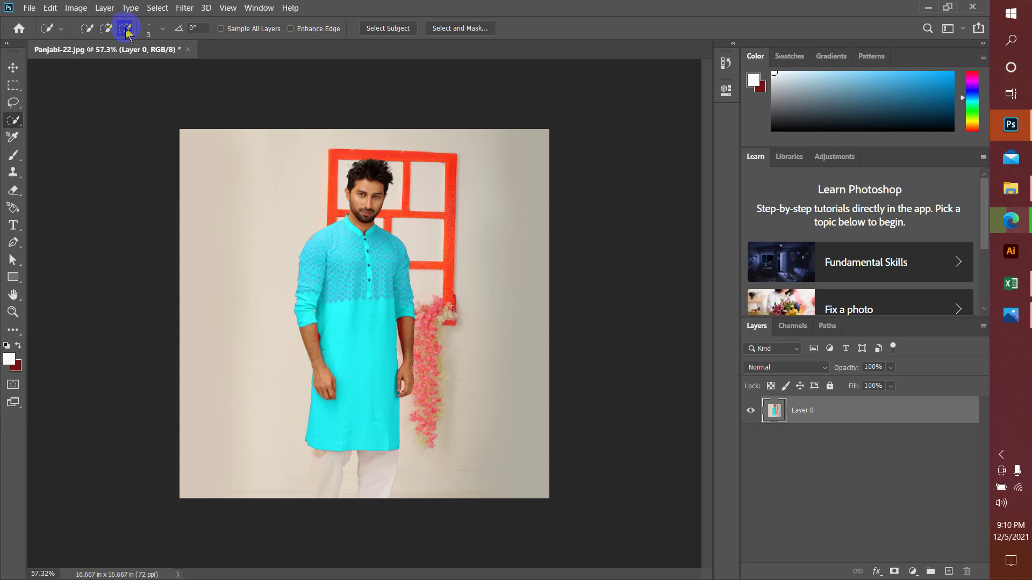
pyautogui.moveTo(215, 205)
pyautogui.mouseDown()
pyautogui.moveTo(222, 240)
pyautogui.moveTo(235, 223)
pyautogui.moveTo(212, 248)
pyautogui.moveTo(238, 205)
pyautogui.moveTo(203, 249)
pyautogui.moveTo(253, 184)
pyautogui.moveTo(205, 231)
pyautogui.mouseUp()
pyautogui.click(125, 29)
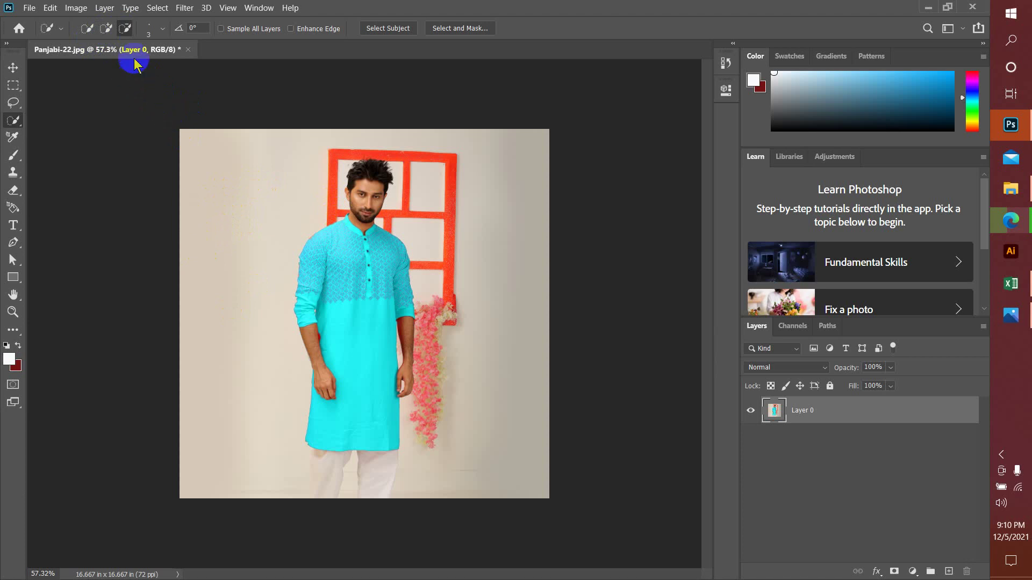
pyautogui.click(107, 28)
pyautogui.click(108, 29)
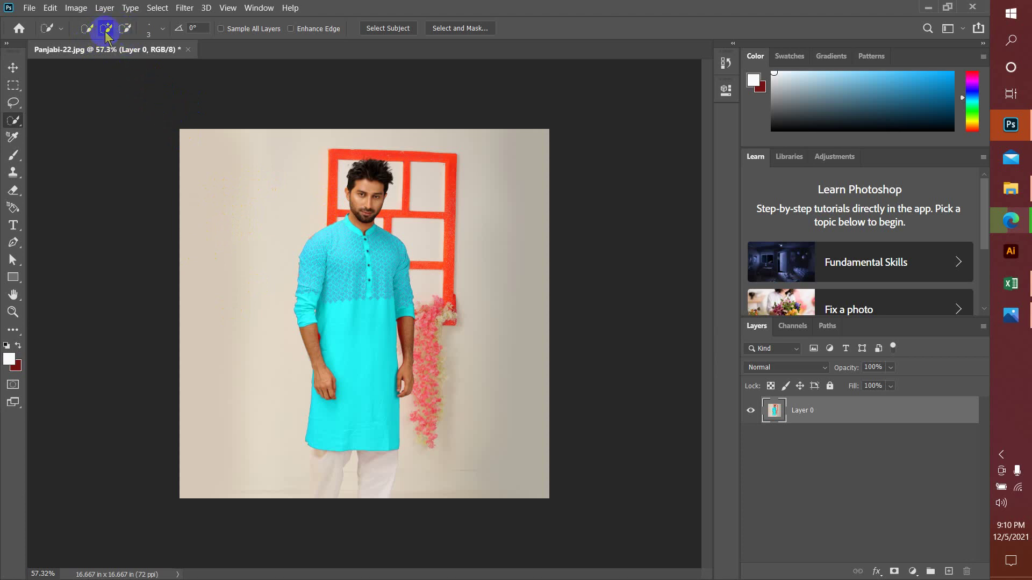
pyautogui.click(126, 29)
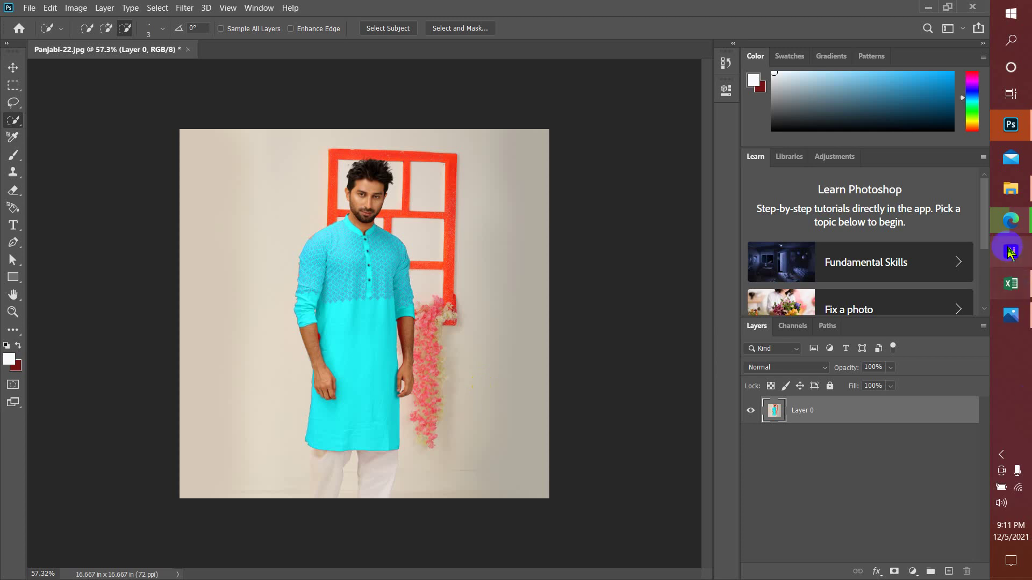
# Back in Edge, retry the failed forest traveler photo download from the Downloads list
pyautogui.moveTo(1010, 220)
pyautogui.click(967, 196)
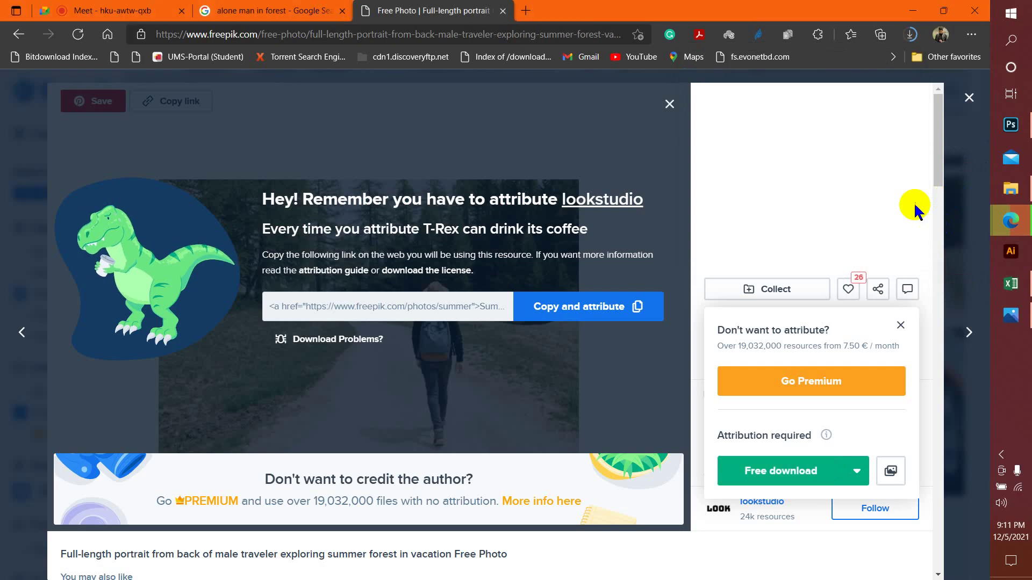
pyautogui.click(908, 36)
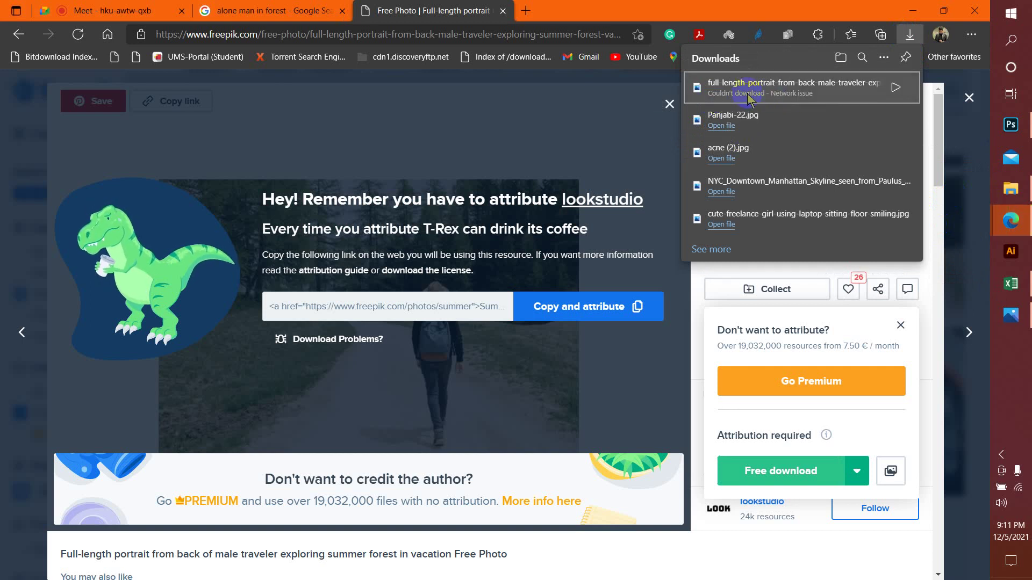
pyautogui.click(892, 89)
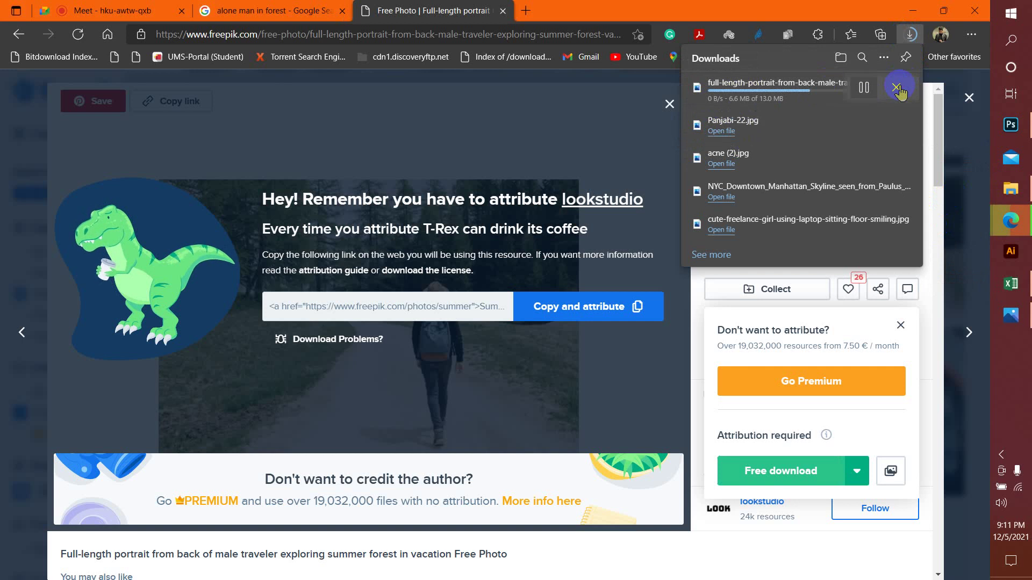
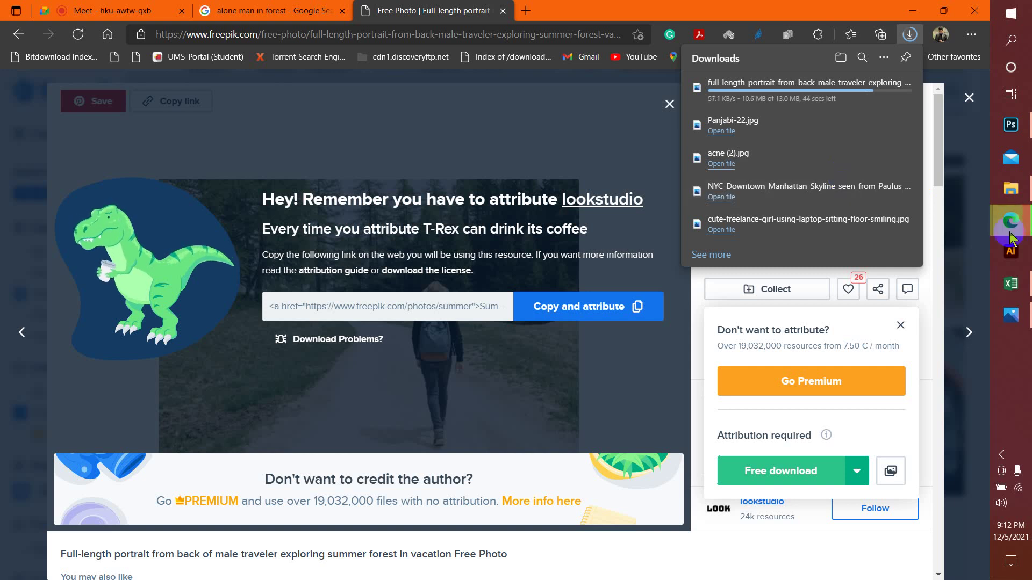
# Switch from Edge's Freepik download page to Photoshop showing Panjabi-22.jpg
pyautogui.click(1025, 128)
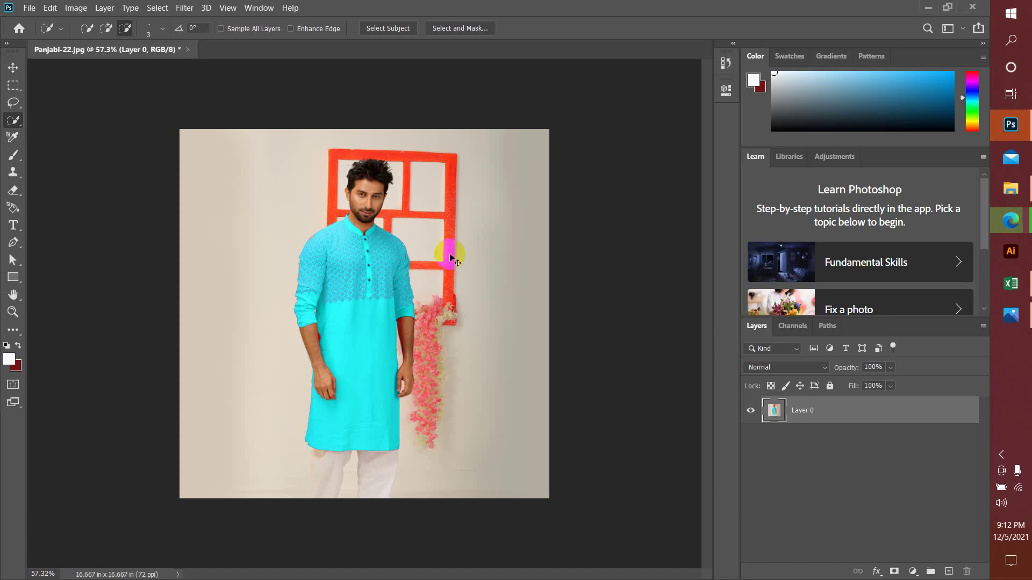
# Undo the cyan hue so the kurta is red again, and add the sleeve edge to the selection
pyautogui.hotkey('ctrl', 'z')
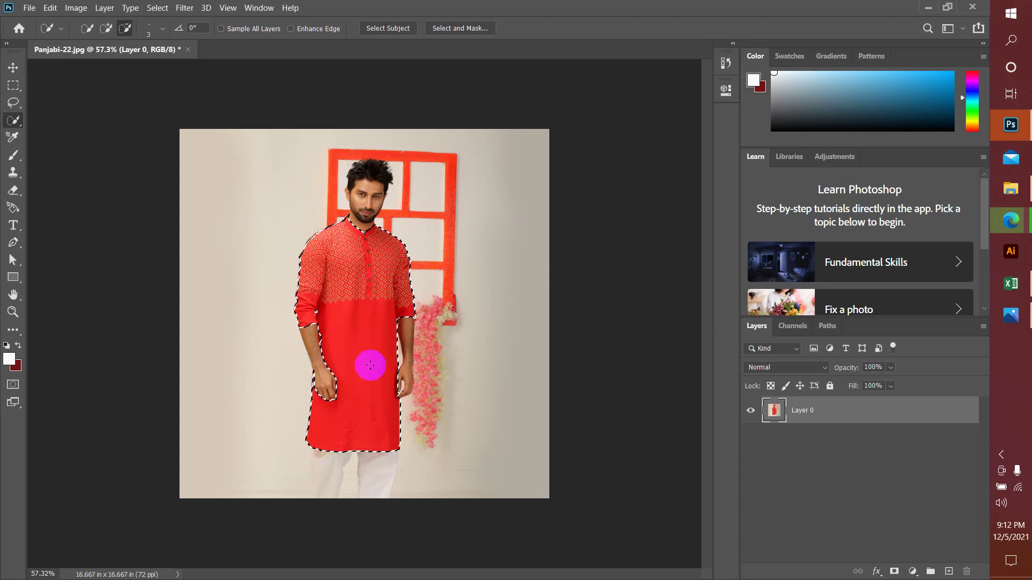
pyautogui.click(295, 364)
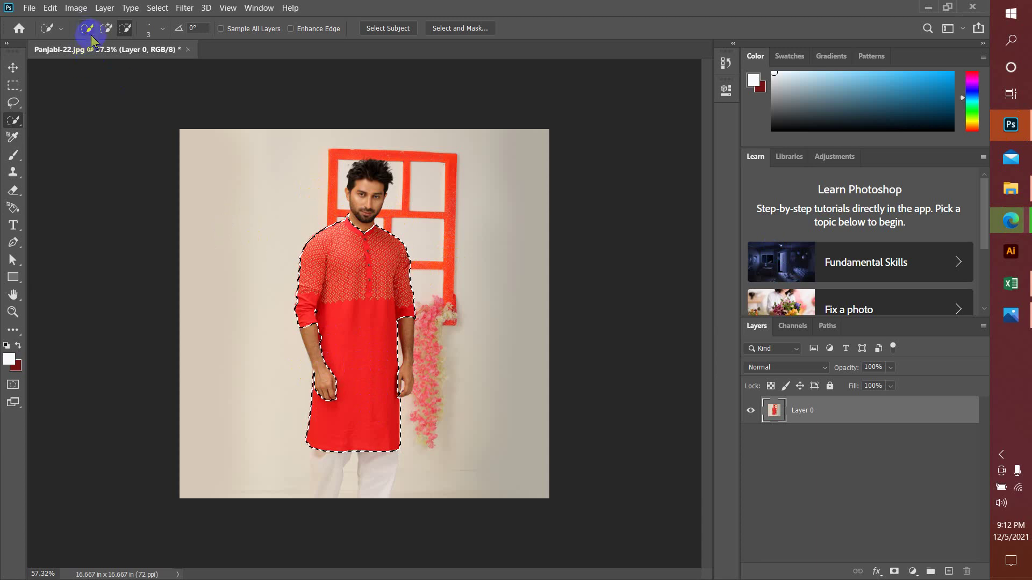
pyautogui.click(106, 28)
pyautogui.scroll(5, 334, 359)
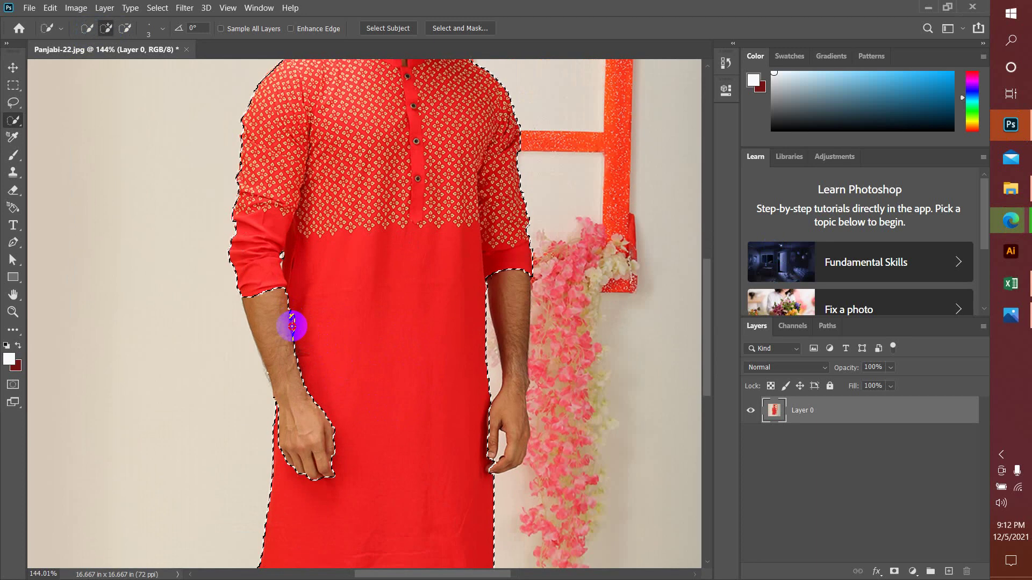
pyautogui.click(292, 323)
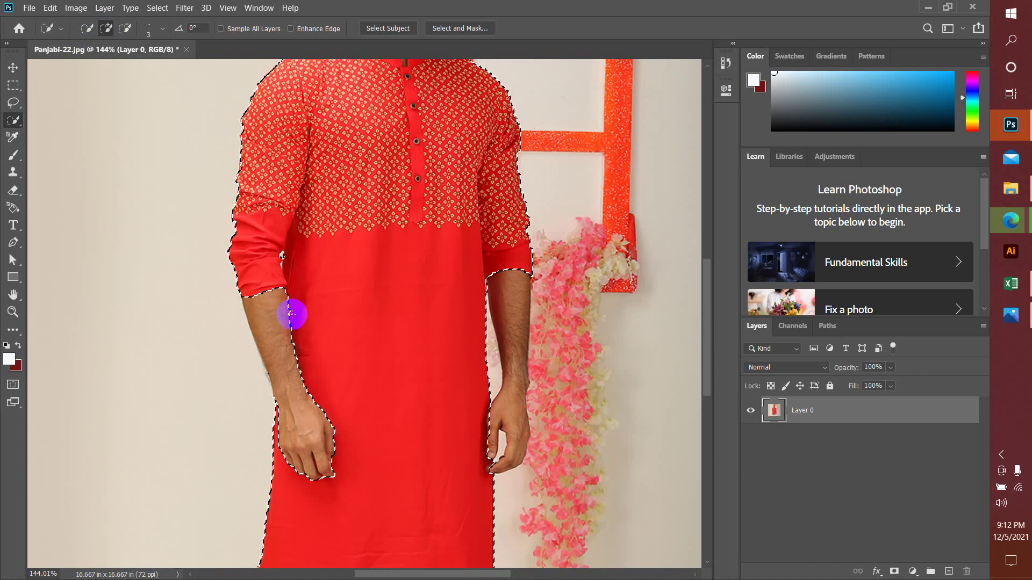
# Subtract the wrist and left-sleeve areas so the selection covers only the kurta
pyautogui.click(125, 28)
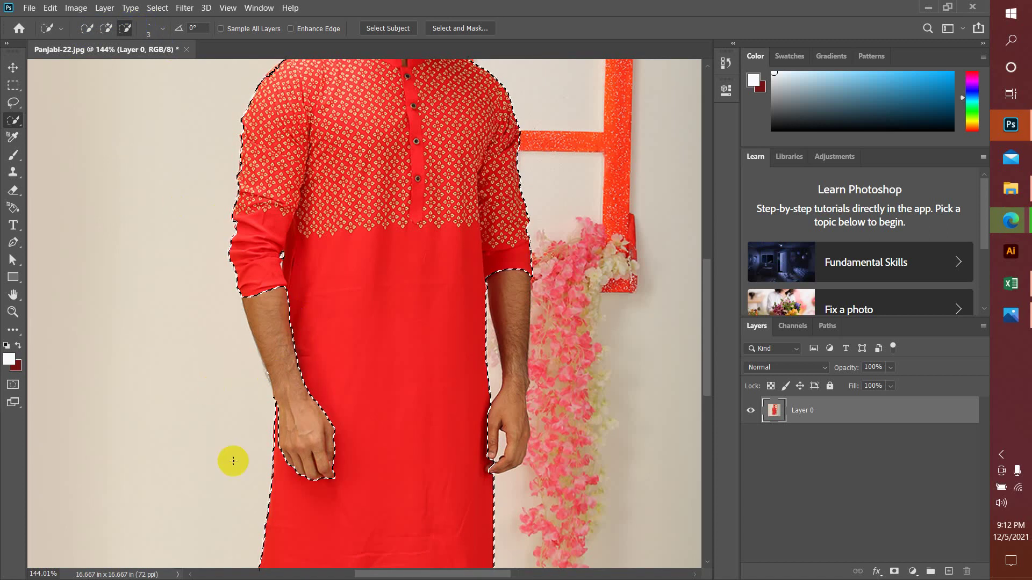
pyautogui.click(260, 380)
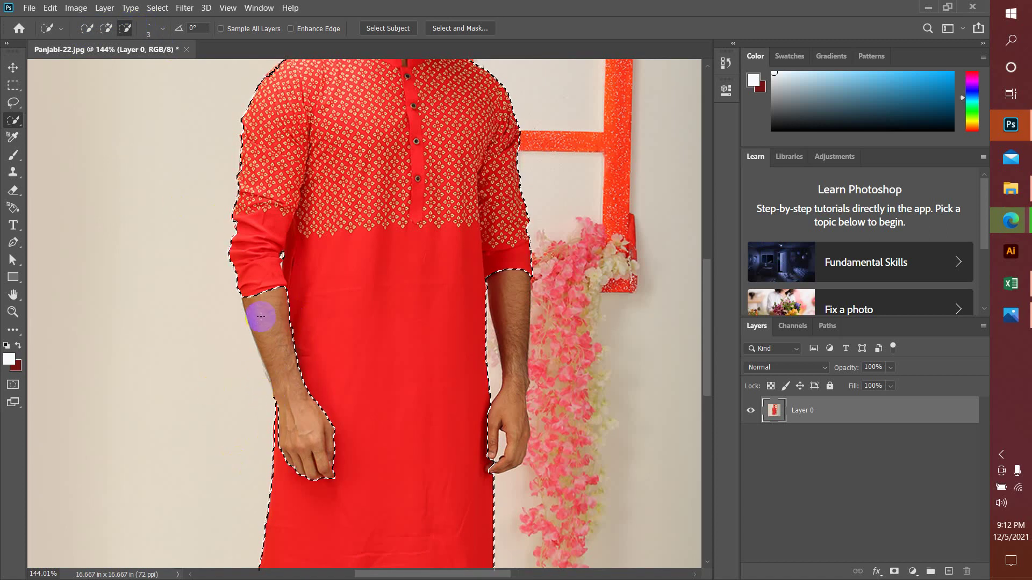
pyautogui.click(229, 194)
pyautogui.click(230, 221)
pyautogui.click(229, 223)
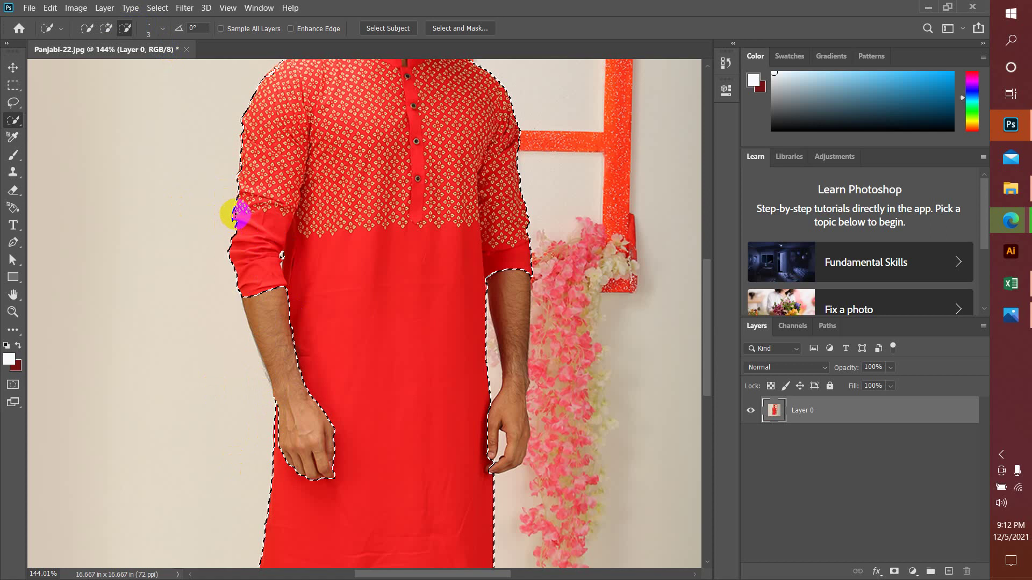
pyautogui.click(232, 211)
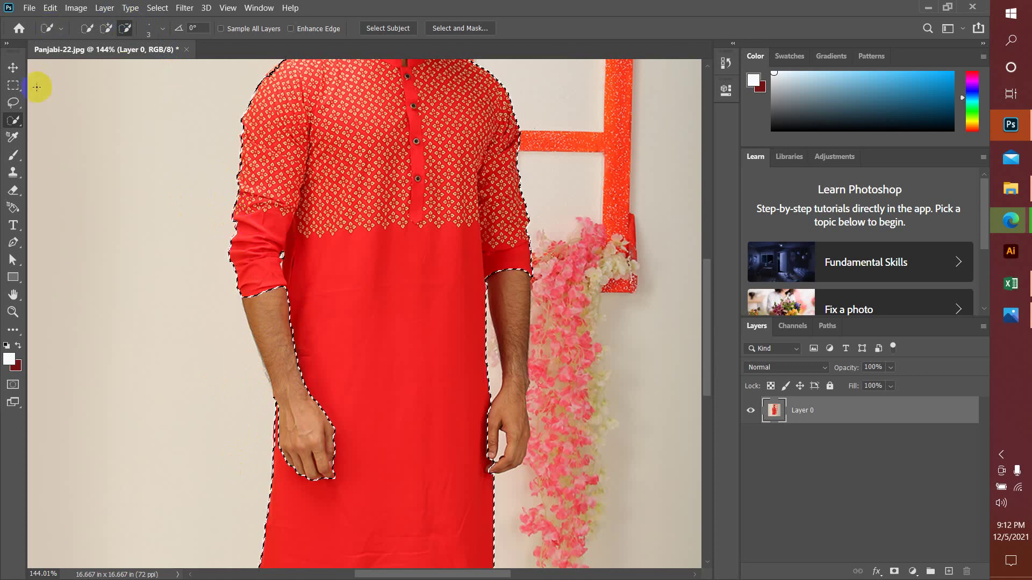
pyautogui.scroll(-5, 472, 362)
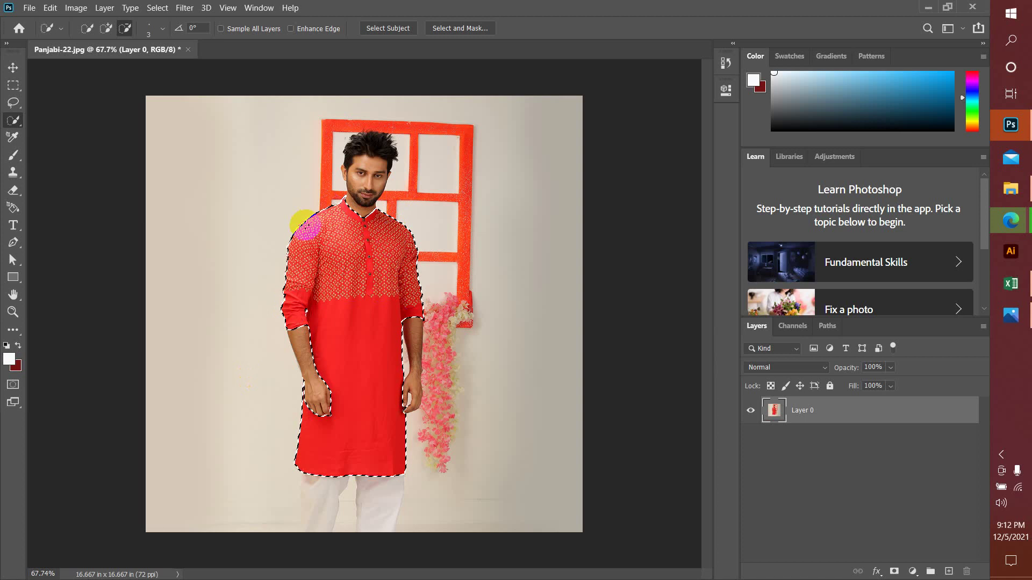
# Turn the kurta yellow with Hue/Saturation at Hue +57, then deselect
pyautogui.click(76, 8)
pyautogui.click(77, 9)
pyautogui.click(77, 8)
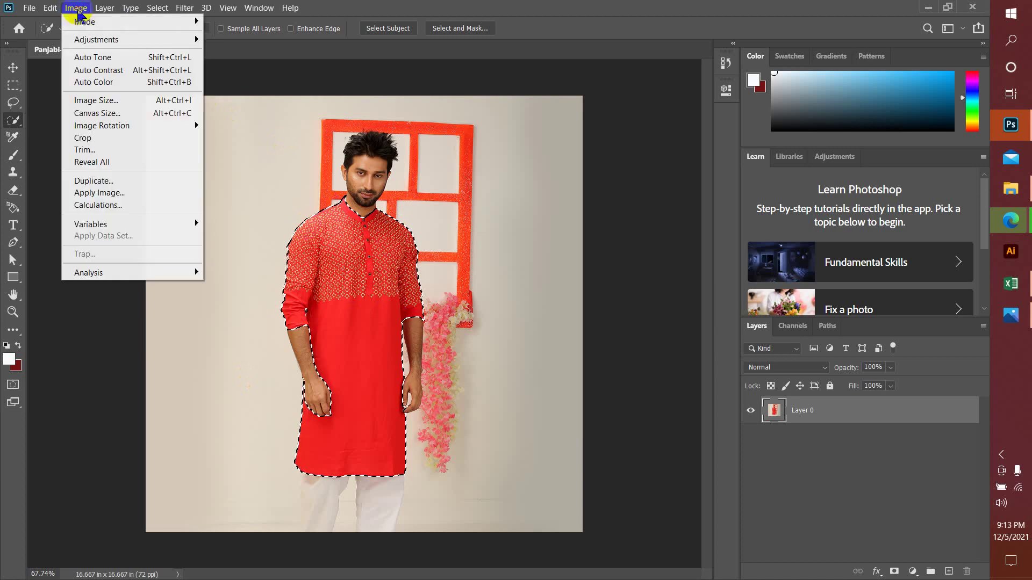
pyautogui.moveTo(92, 40)
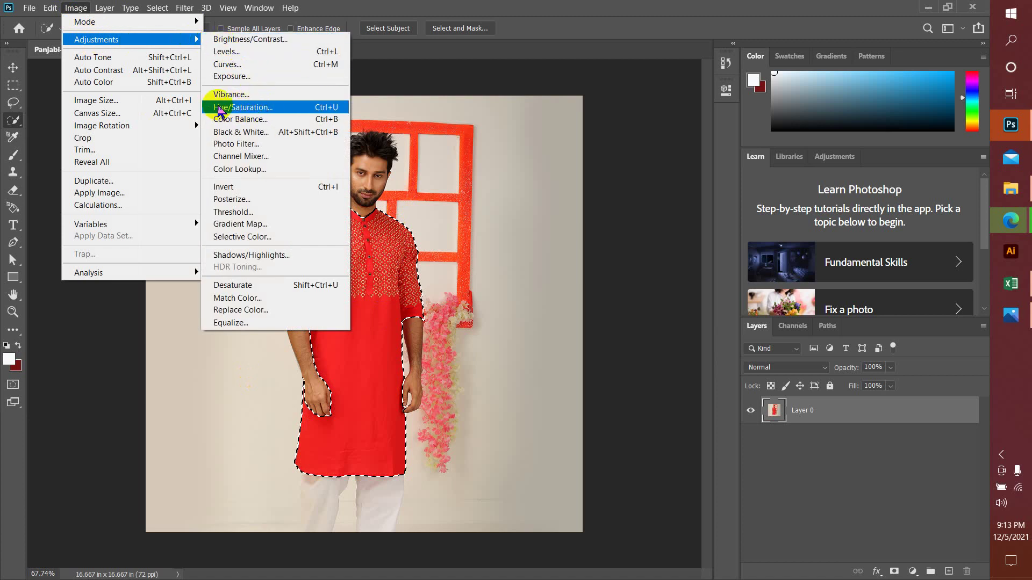
pyautogui.click(242, 110)
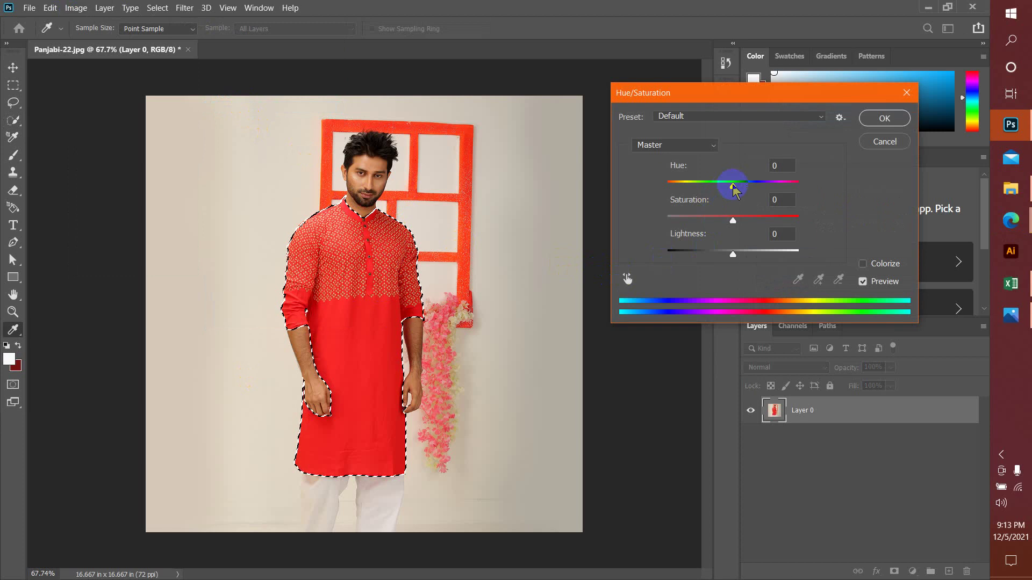
pyautogui.moveTo(730, 184)
pyautogui.mouseDown()
pyautogui.moveTo(795, 189)
pyautogui.moveTo(650, 192)
pyautogui.moveTo(769, 190)
pyautogui.mouseUp()
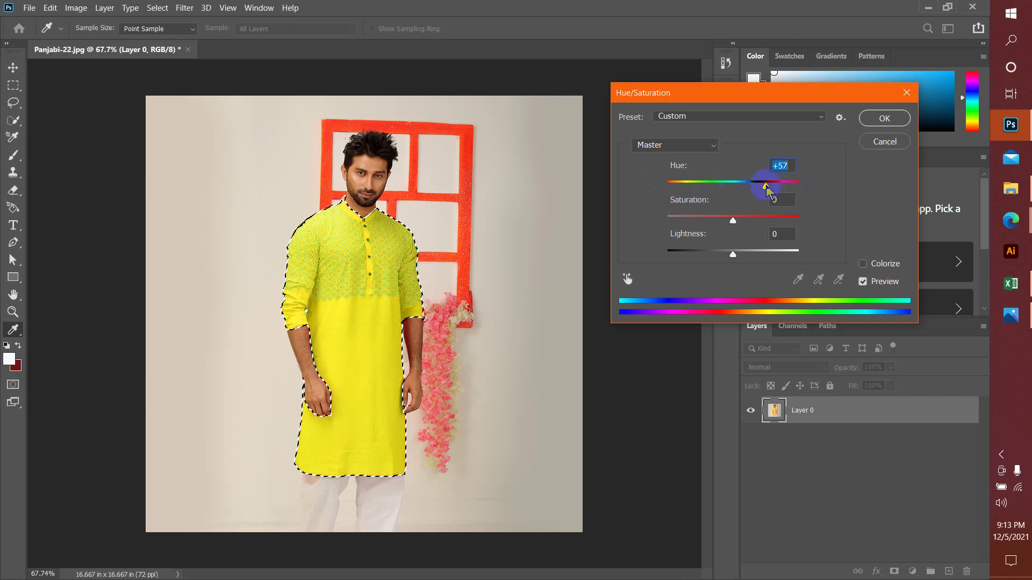
pyautogui.click(882, 118)
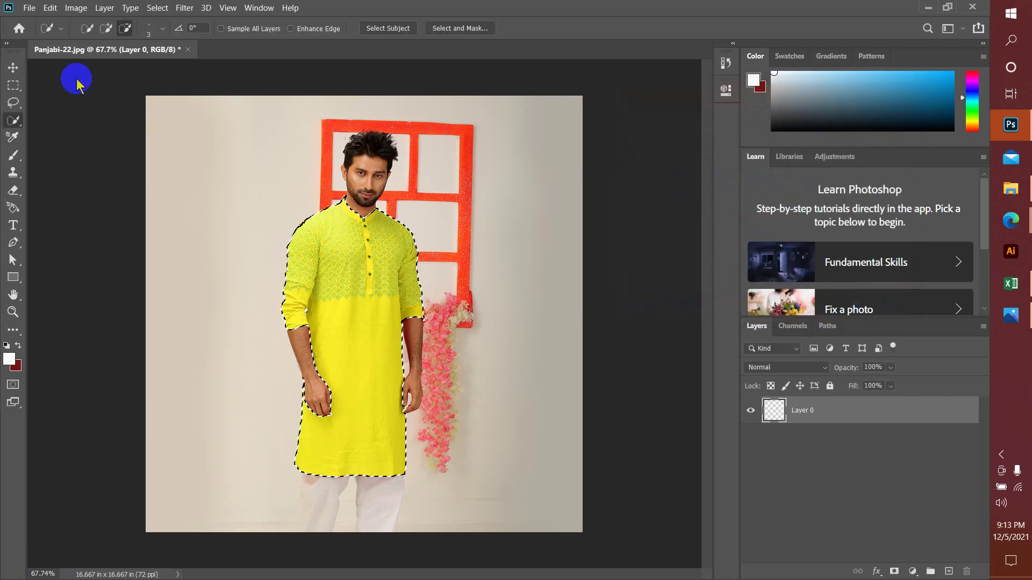
pyautogui.hotkey('ctrl', 'd')
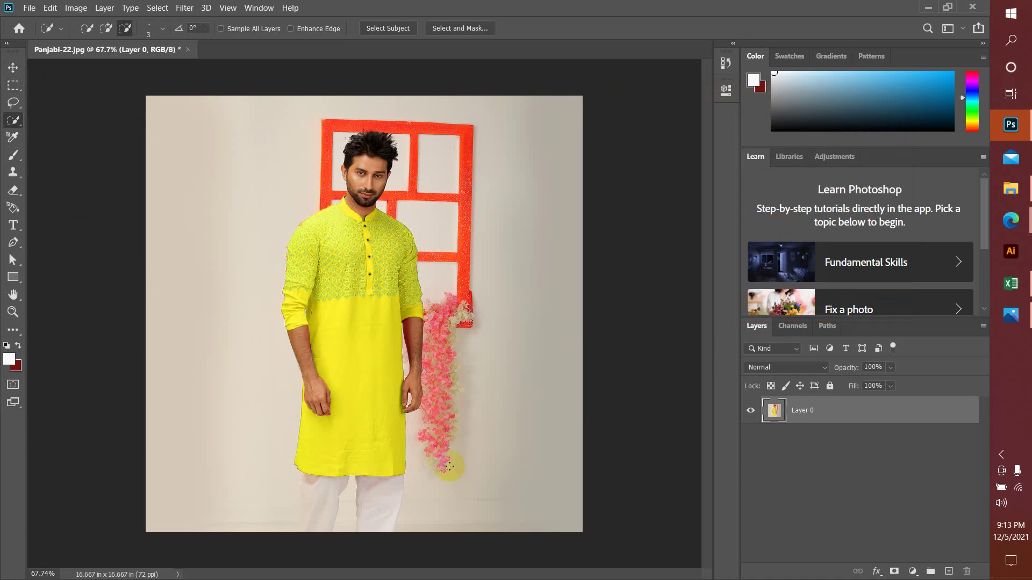
# Start opening a new file with Ctrl+O, then bring up Edge's downloads list
pyautogui.moveTo(415, 377); pyautogui.dragTo(416, 366)
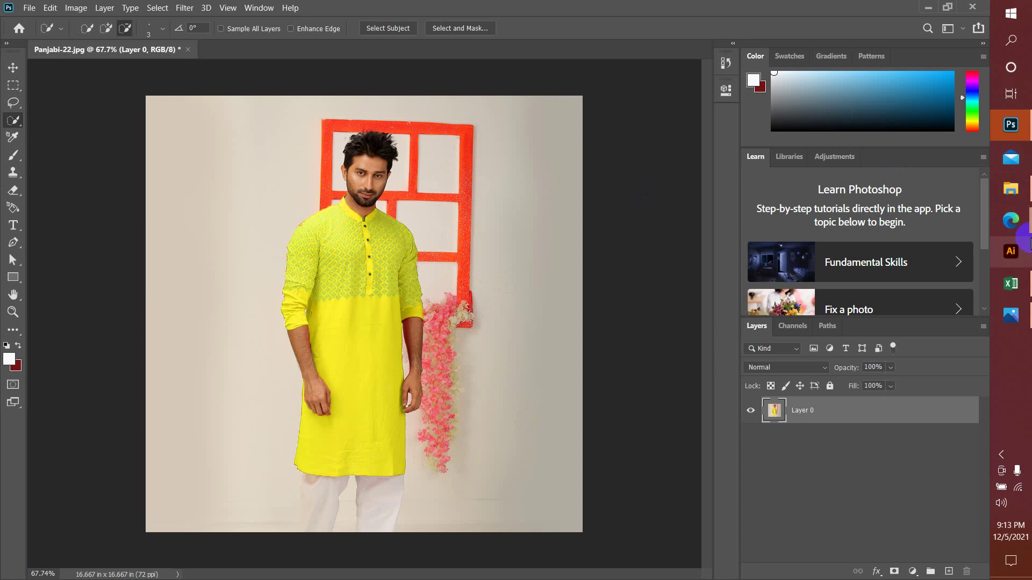
pyautogui.click(31, 9)
pyautogui.press('Escape')
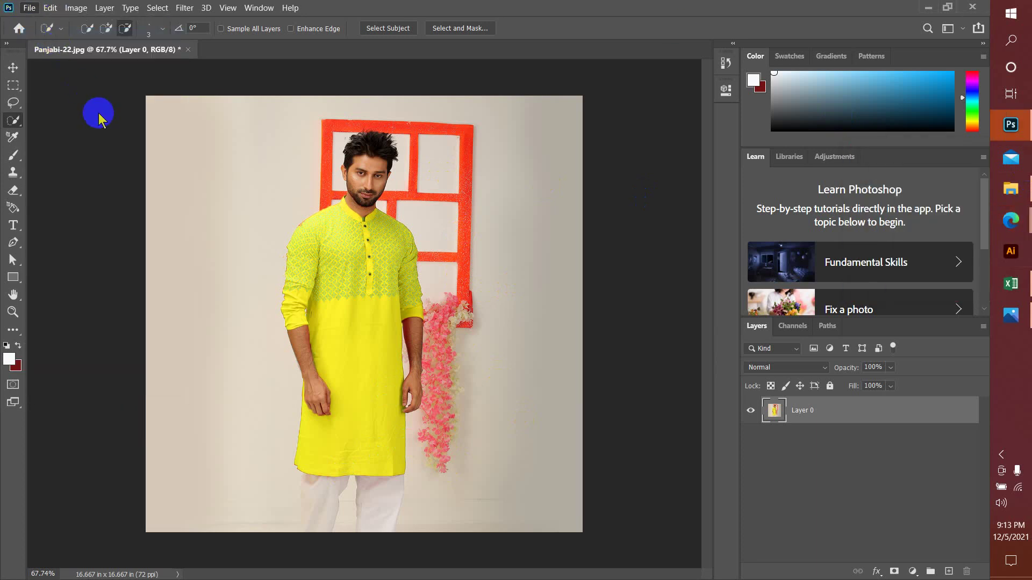
pyautogui.hotkey('ctrl', 'o')
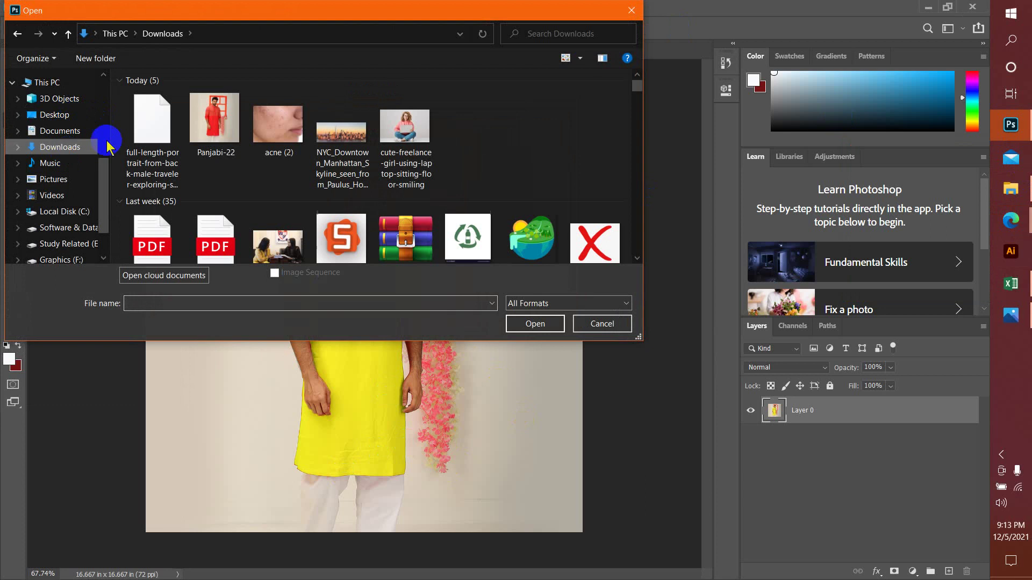
pyautogui.click(1023, 220)
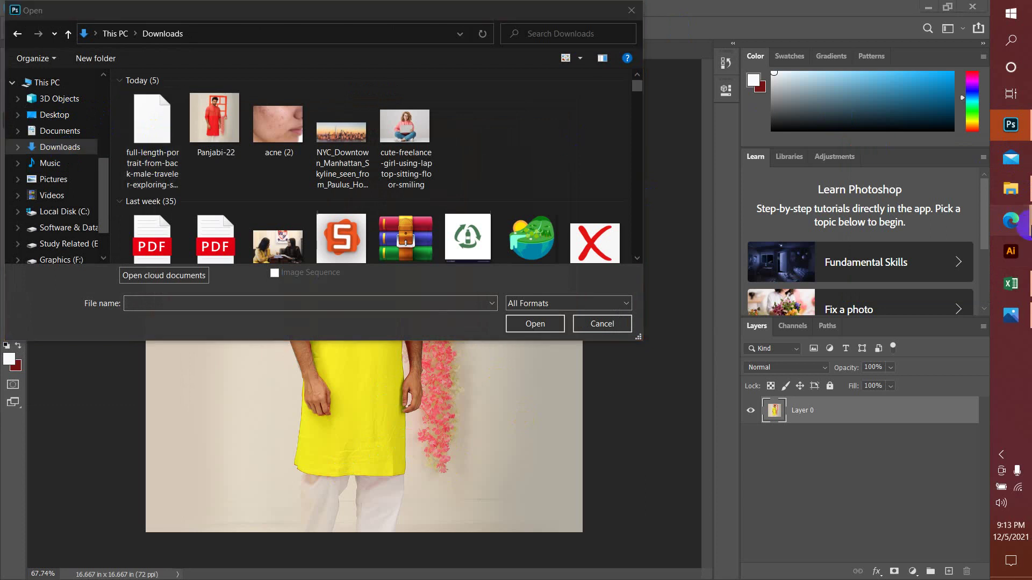
pyautogui.click(914, 199)
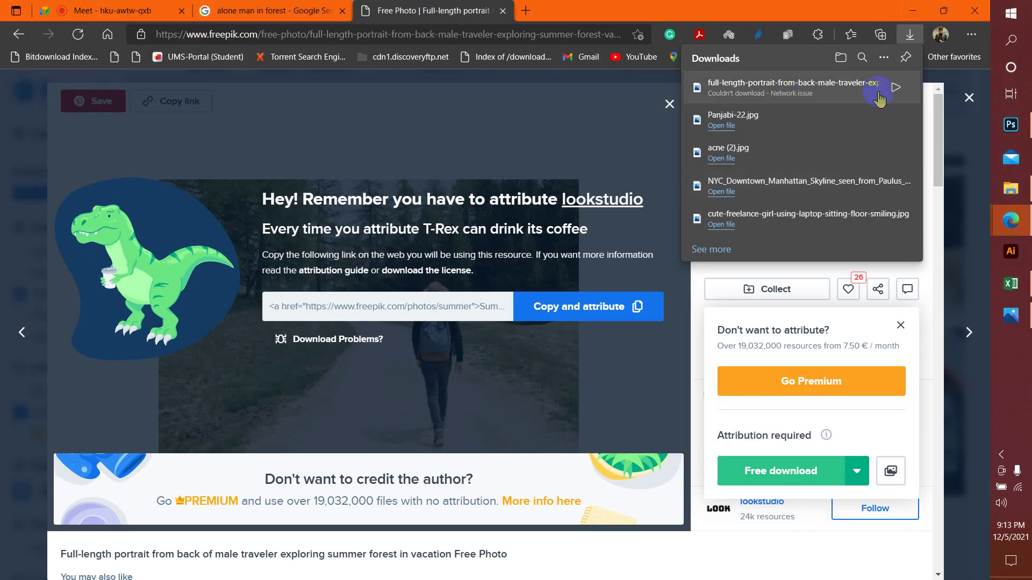
# Resume the failed forest traveler photo download, then return to Photoshop's Open dialog
pyautogui.click(895, 87)
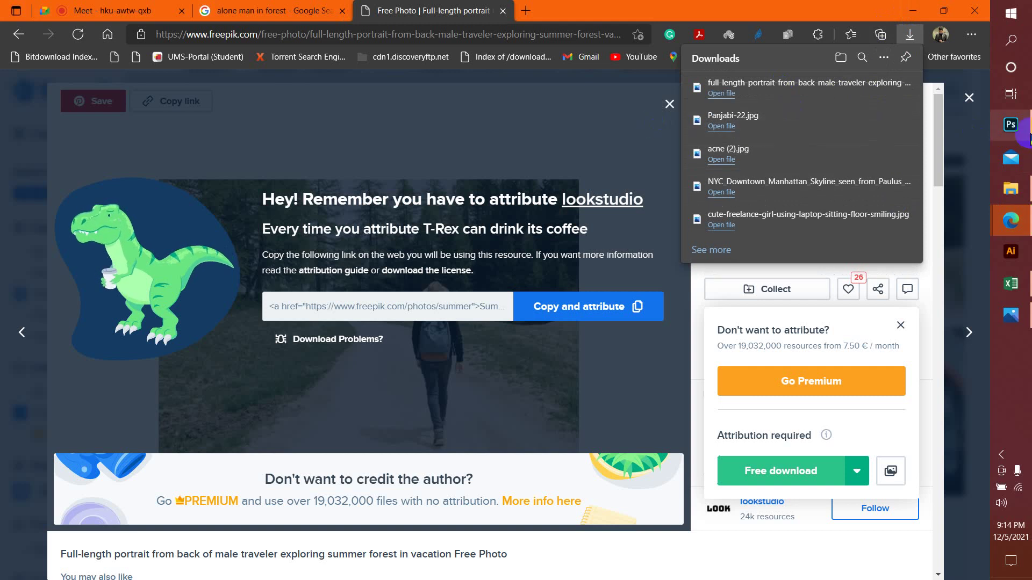
pyautogui.click(1011, 124)
# Open the full-length forest traveler portrait from the Downloads folder
pyautogui.click(406, 132)
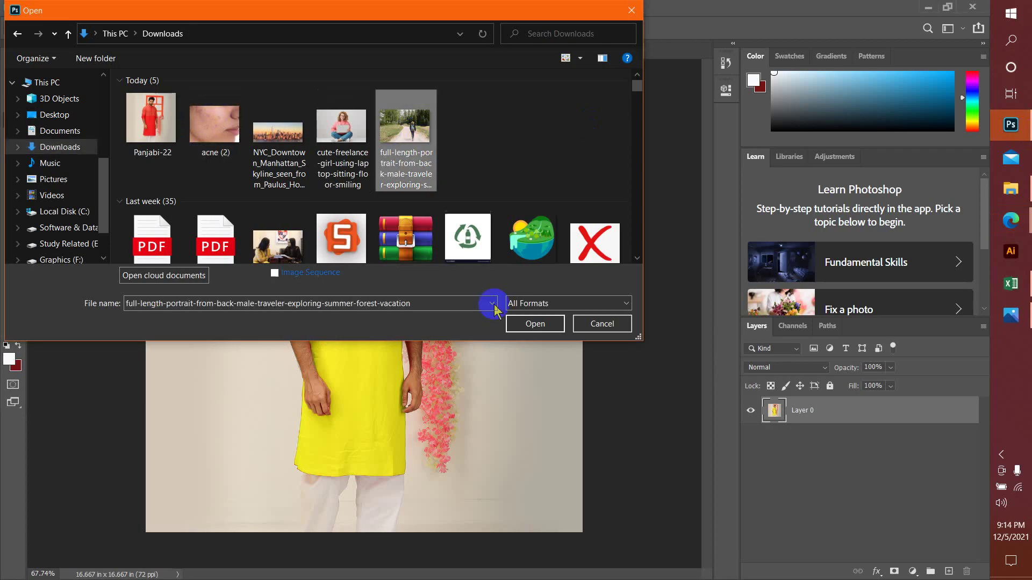
pyautogui.click(511, 324)
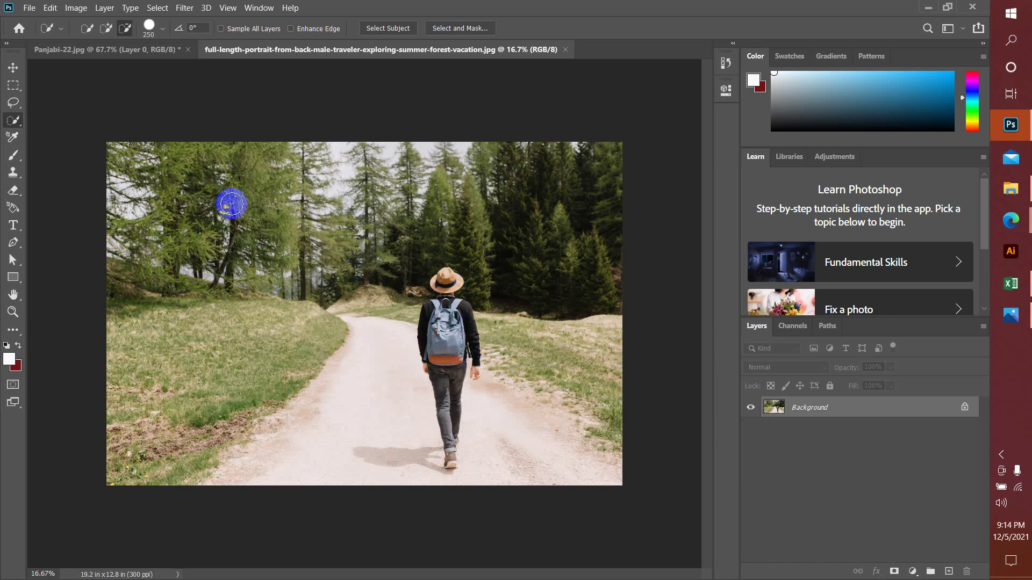
# Quick-select the grass and trees beside the path, leaving the path and traveler out
pyautogui.click(106, 28)
pyautogui.moveTo(168, 348)
pyautogui.mouseDown()
pyautogui.moveTo(143, 345)
pyautogui.moveTo(139, 377)
pyautogui.moveTo(207, 386)
pyautogui.moveTo(266, 316)
pyautogui.moveTo(242, 354)
pyautogui.moveTo(297, 364)
pyautogui.moveTo(303, 338)
pyautogui.moveTo(123, 477)
pyautogui.moveTo(155, 455)
pyautogui.moveTo(182, 454)
pyautogui.moveTo(158, 464)
pyautogui.moveTo(190, 415)
pyautogui.moveTo(180, 366)
pyautogui.moveTo(192, 164)
pyautogui.moveTo(223, 180)
pyautogui.moveTo(268, 159)
pyautogui.moveTo(242, 206)
pyautogui.moveTo(154, 148)
pyautogui.moveTo(118, 184)
pyautogui.moveTo(129, 228)
pyautogui.moveTo(201, 183)
pyautogui.moveTo(201, 194)
pyautogui.moveTo(261, 213)
pyautogui.moveTo(327, 190)
pyautogui.moveTo(548, 186)
pyautogui.moveTo(566, 213)
pyautogui.moveTo(464, 226)
pyautogui.moveTo(456, 234)
pyautogui.moveTo(468, 244)
pyautogui.moveTo(441, 227)
pyautogui.moveTo(551, 256)
pyautogui.moveTo(549, 318)
pyautogui.moveTo(603, 410)
pyautogui.mouseUp()
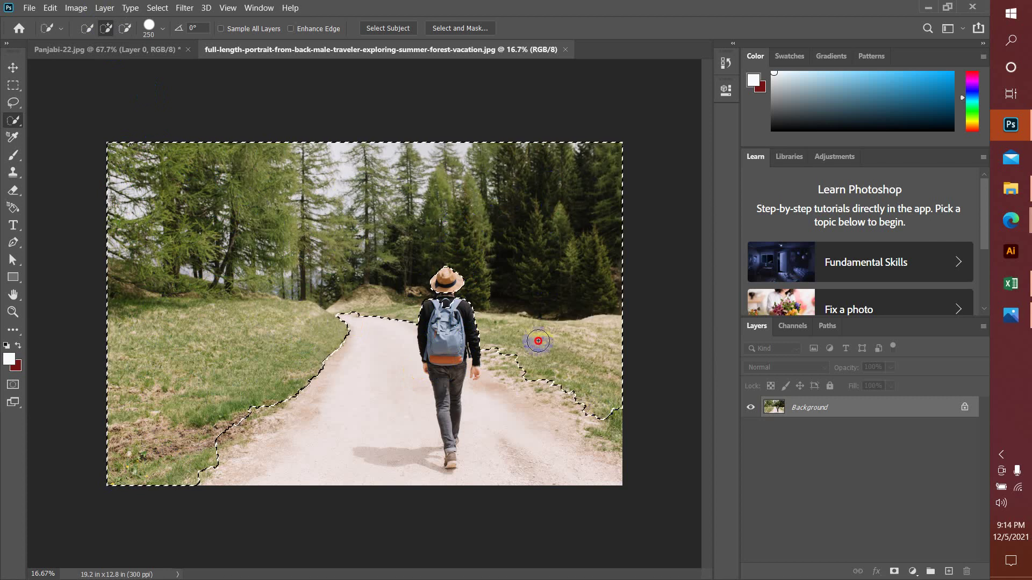
pyautogui.moveTo(538, 341)
pyautogui.mouseDown()
pyautogui.moveTo(563, 380)
pyautogui.moveTo(622, 429)
pyautogui.moveTo(518, 358)
pyautogui.mouseUp()
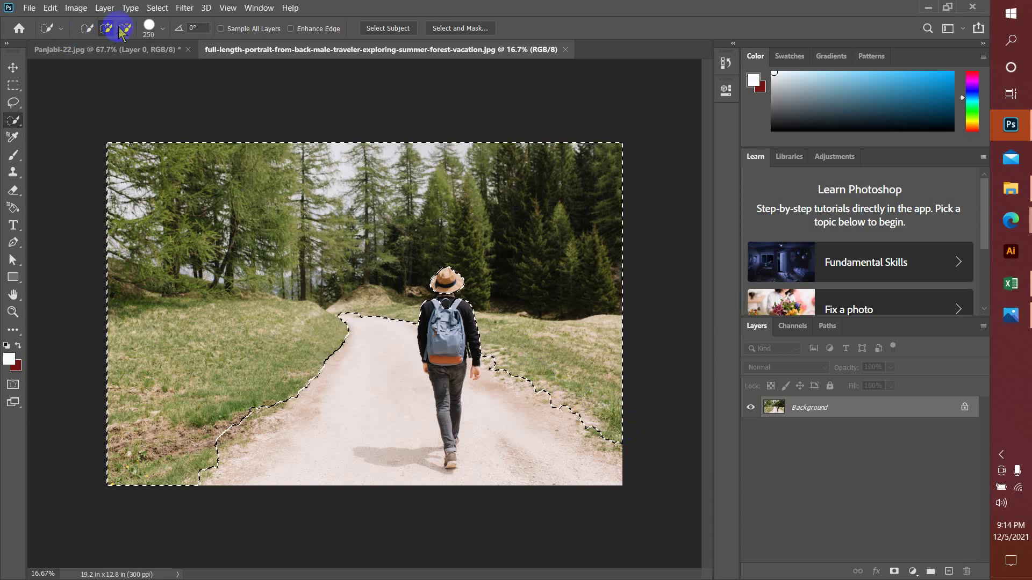
pyautogui.click(125, 28)
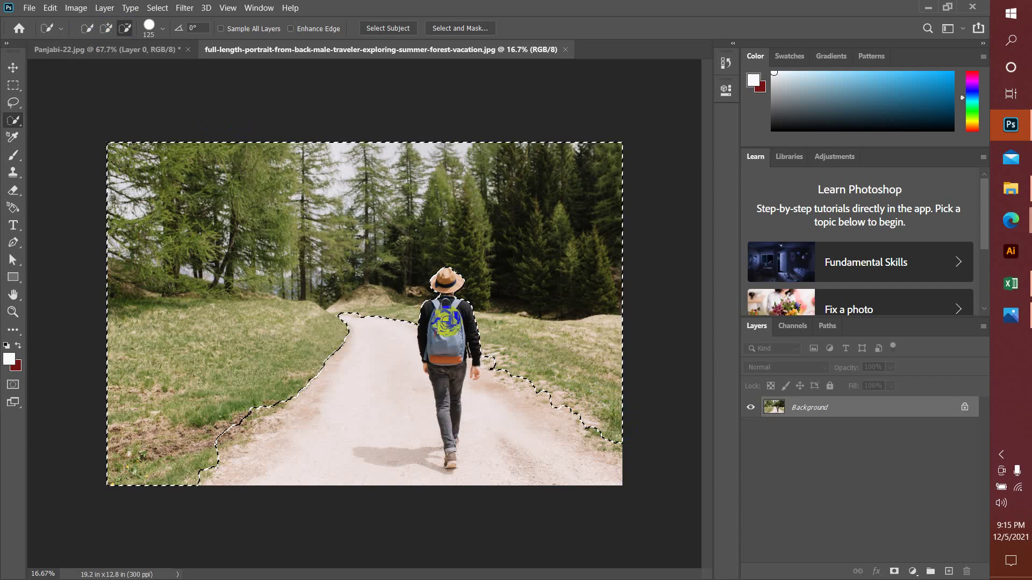
pyautogui.moveTo(570, 476)
pyautogui.mouseDown()
pyautogui.moveTo(590, 484)
pyautogui.moveTo(615, 448)
pyautogui.mouseUp()
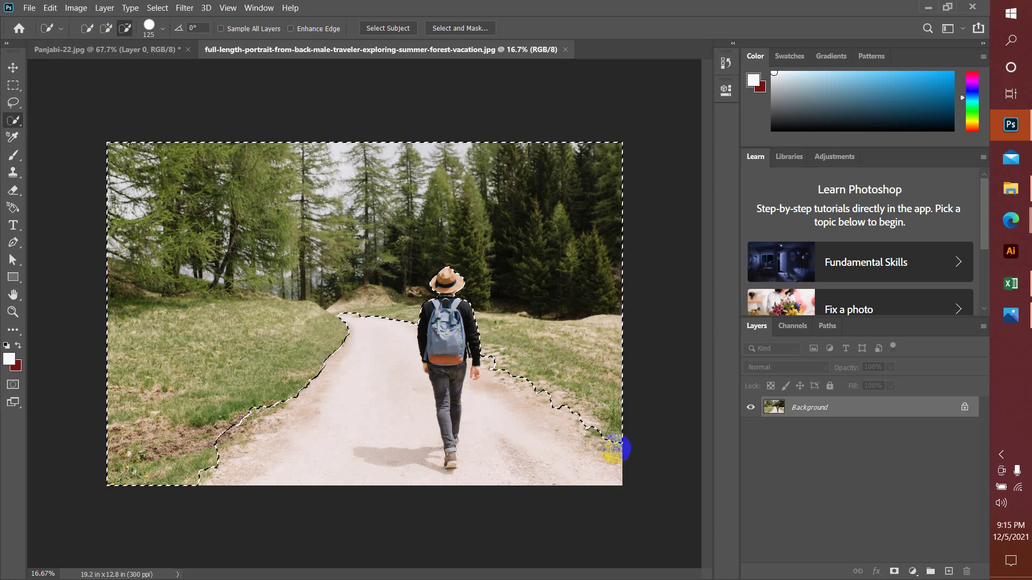
# Open the Color Balance adjustment and move its window off the photo
pyautogui.click(76, 8)
pyautogui.click(80, 41)
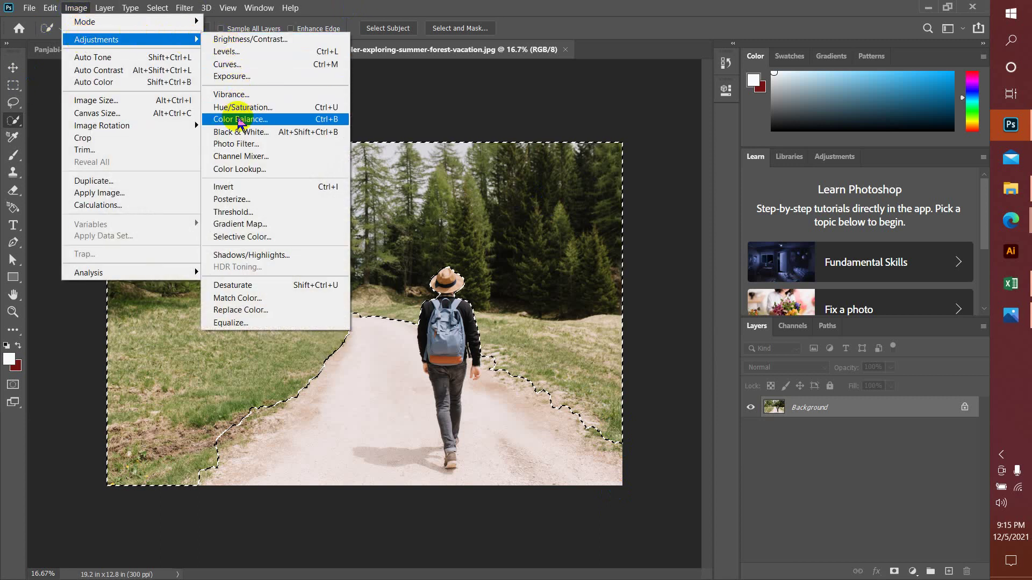
pyautogui.click(76, 8)
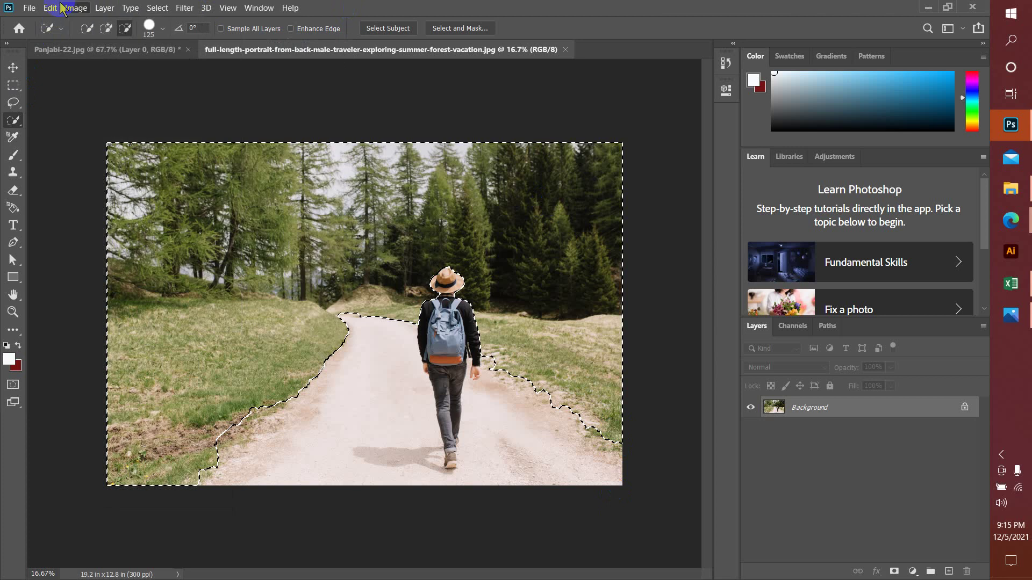
pyautogui.click(76, 8)
pyautogui.click(80, 38)
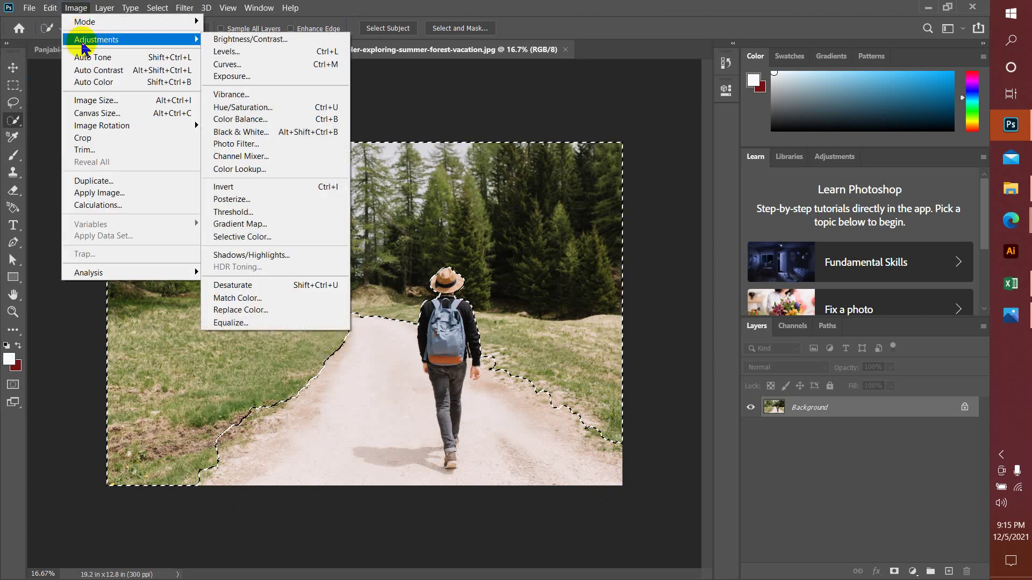
pyautogui.click(242, 121)
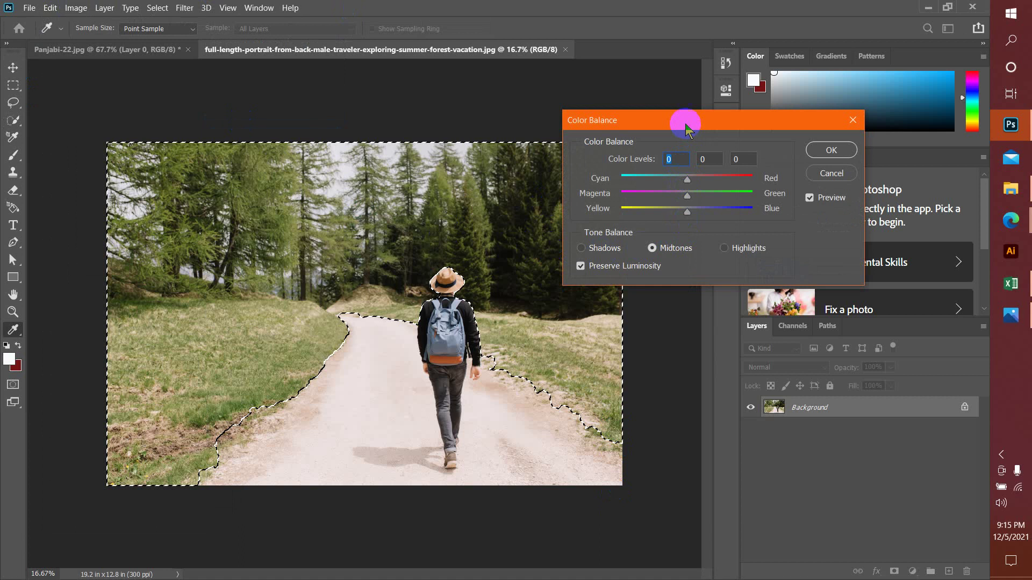
pyautogui.moveTo(681, 120); pyautogui.dragTo(747, 119)
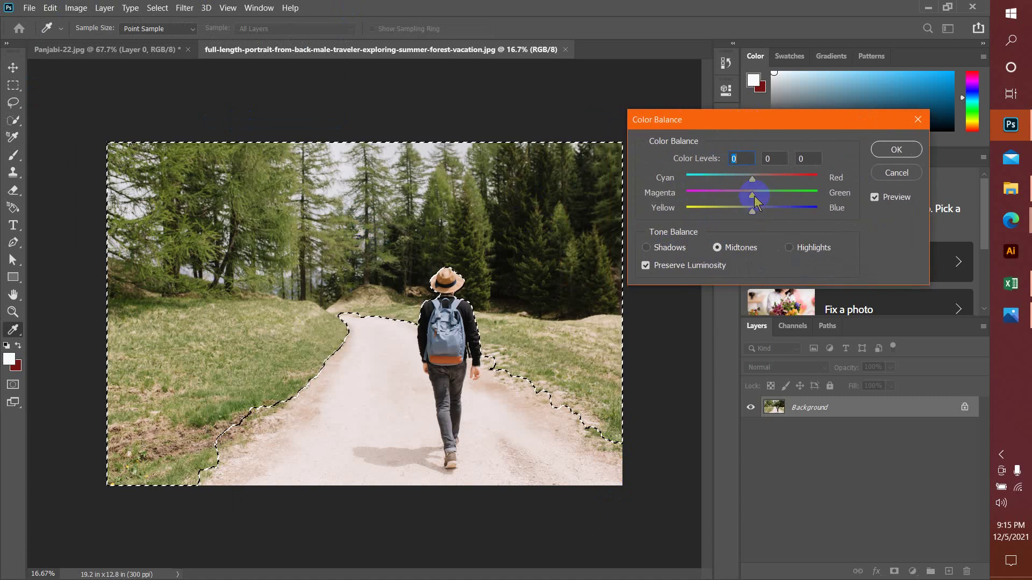
# Set midtone color balance to 0, +43, −2, apply it, and deselect
pyautogui.moveTo(752, 195); pyautogui.dragTo(816, 194)
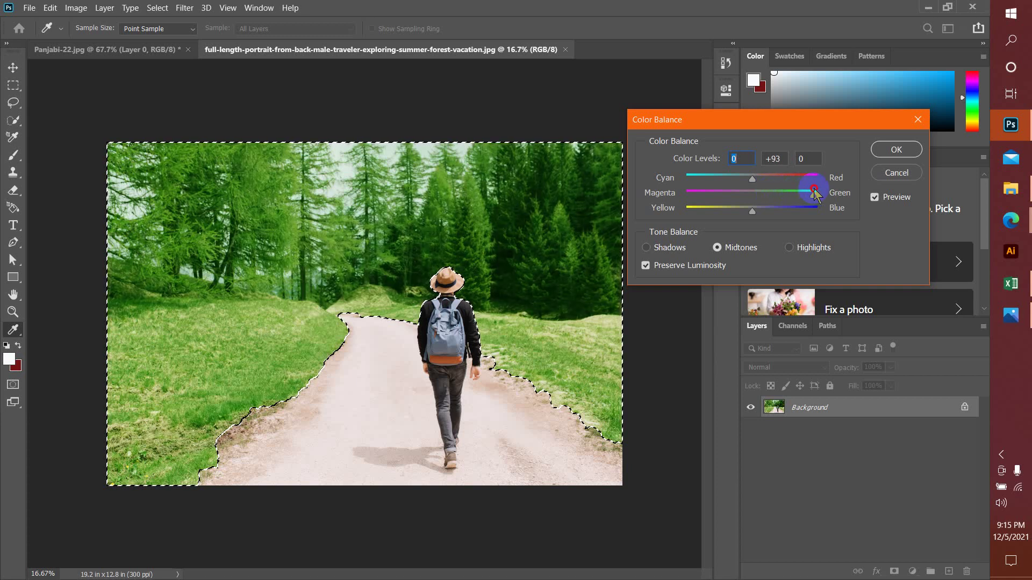
pyautogui.moveTo(811, 193); pyautogui.dragTo(755, 185)
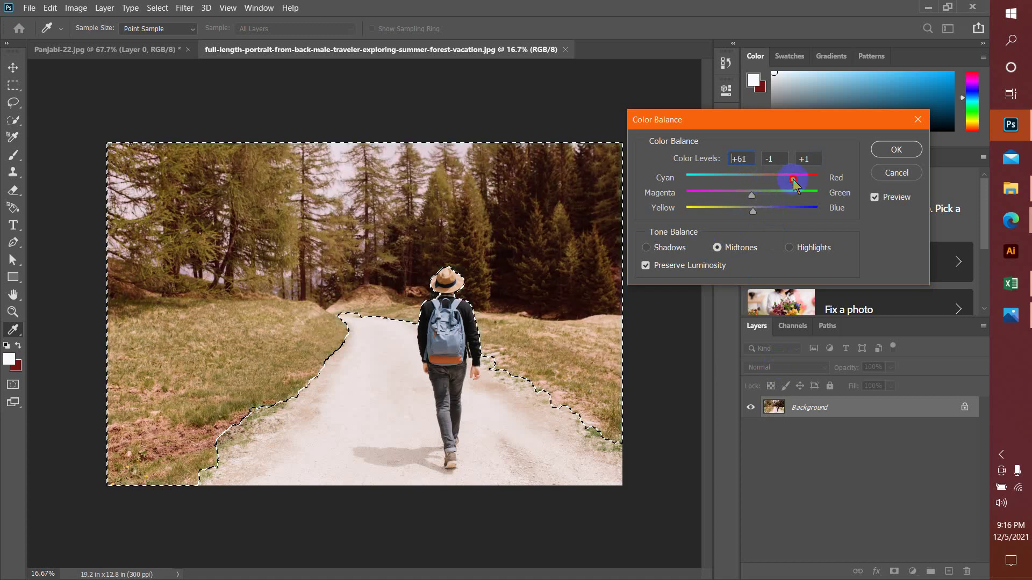
pyautogui.moveTo(792, 179); pyautogui.dragTo(752, 179)
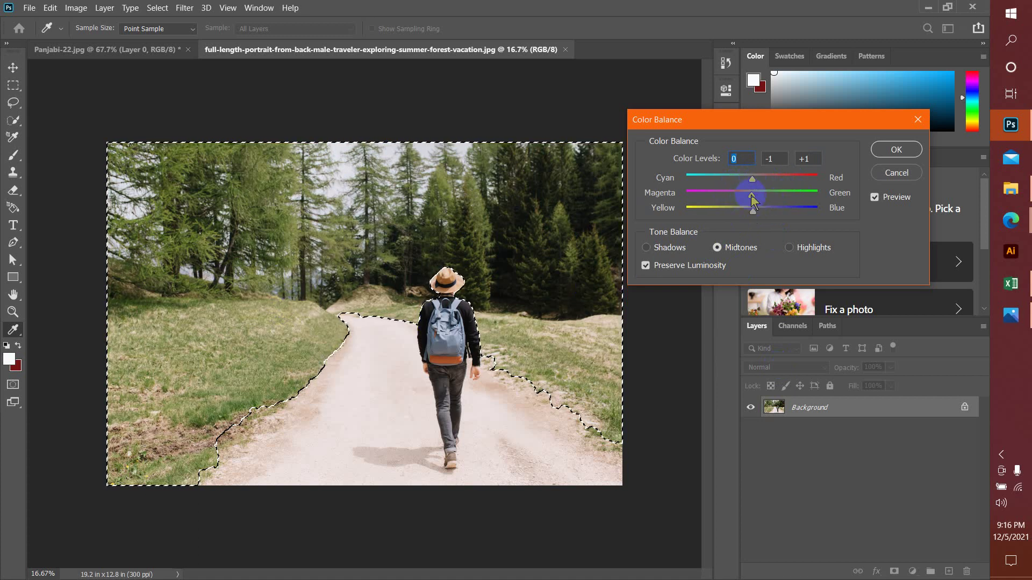
pyautogui.moveTo(751, 194)
pyautogui.mouseDown()
pyautogui.moveTo(786, 200)
pyautogui.moveTo(749, 193)
pyautogui.moveTo(772, 211)
pyautogui.moveTo(753, 211)
pyautogui.mouseUp()
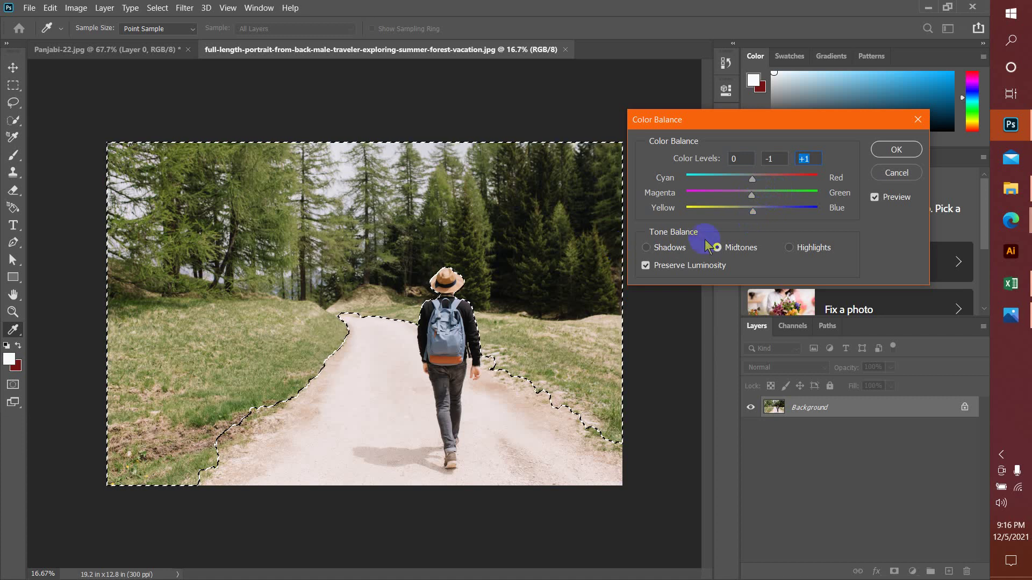
pyautogui.moveTo(753, 213); pyautogui.dragTo(781, 200)
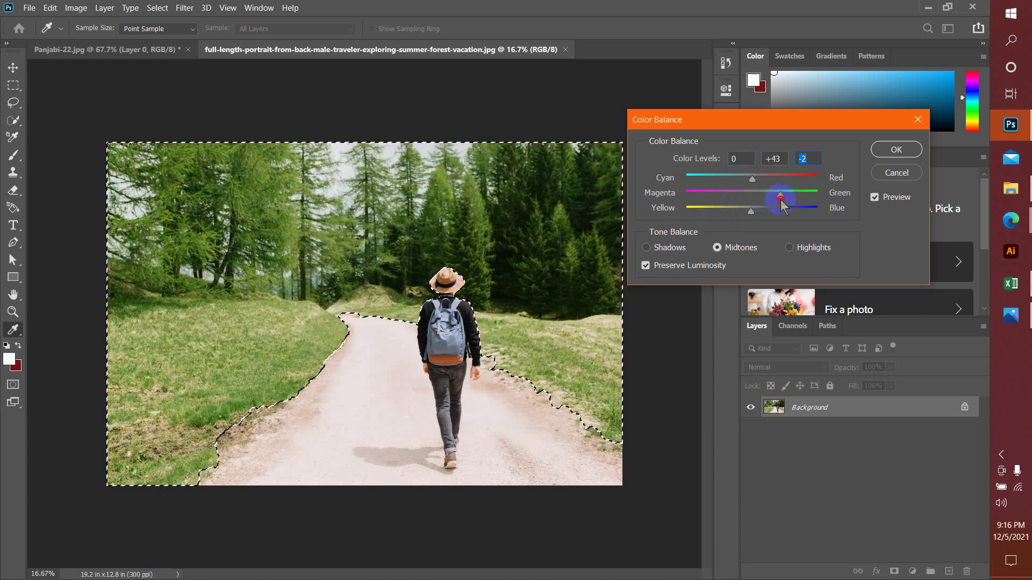
pyautogui.press('Return')
pyautogui.press('w')
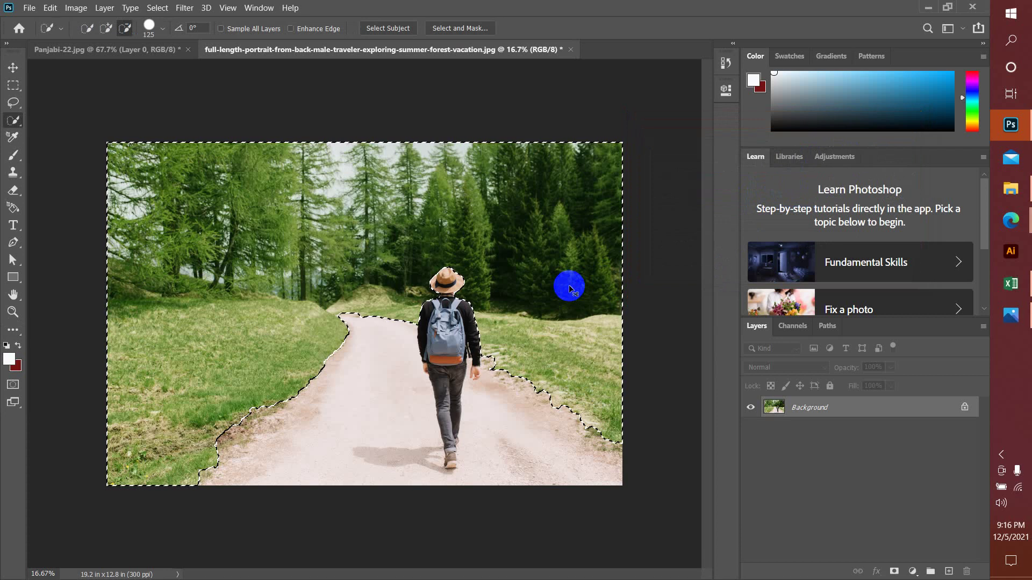
pyautogui.hotkey('ctrl', 'd')
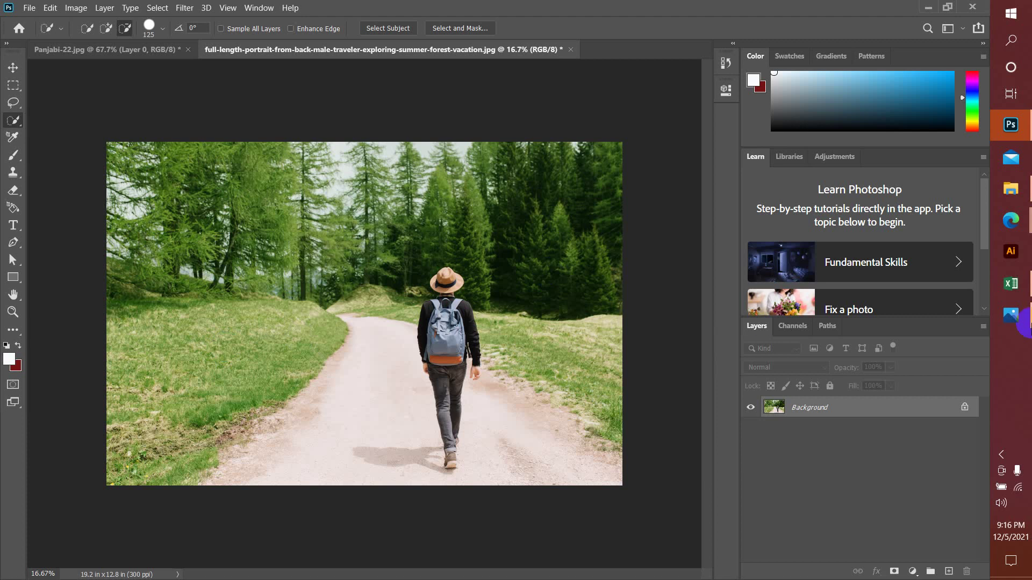
# Switch to the Google Meet tab, briefly check Photoshop, and open then close the chat
pyautogui.moveTo(1011, 221)
pyautogui.click(917, 194)
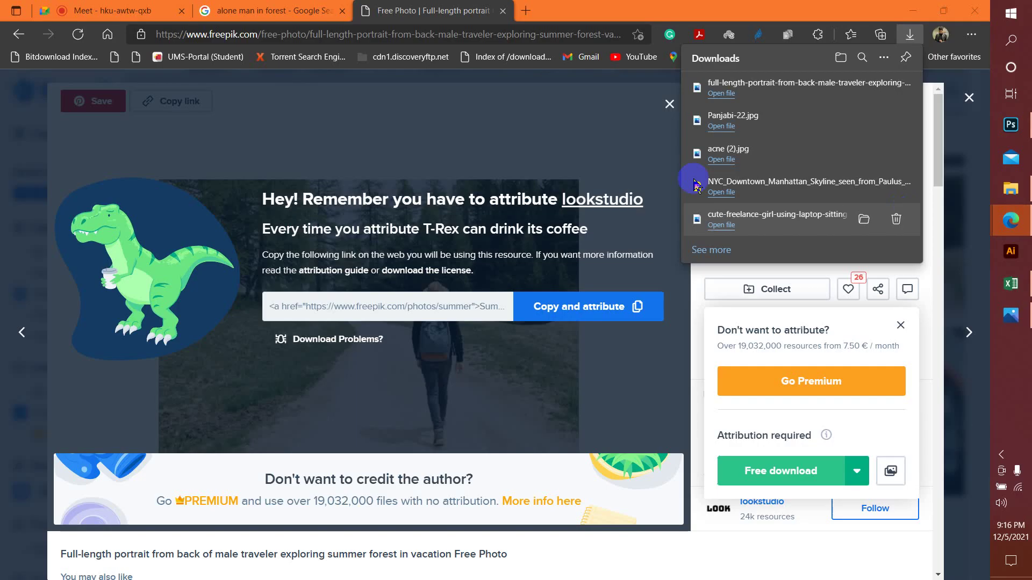
pyautogui.click(129, 10)
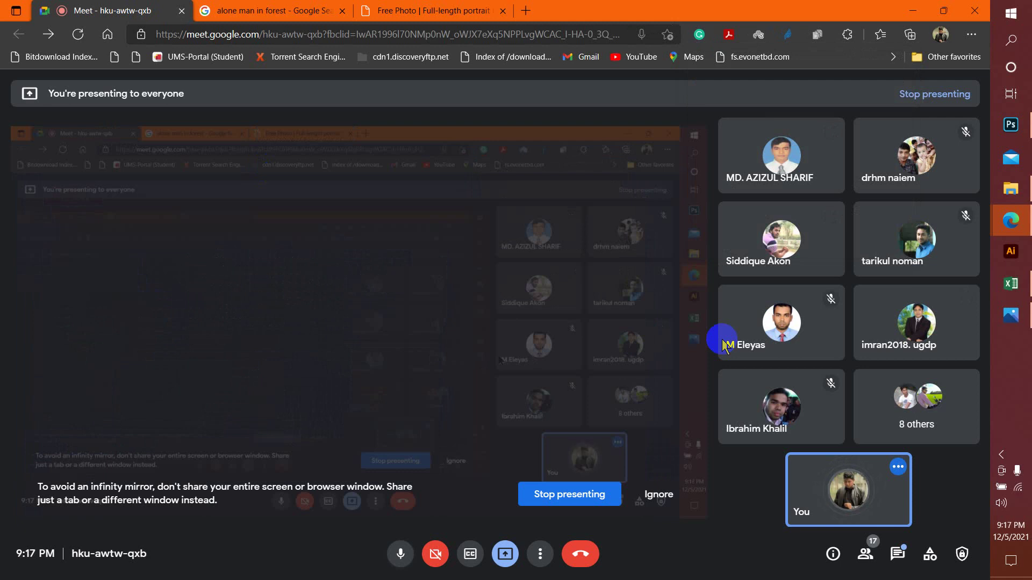
pyautogui.click(1027, 137)
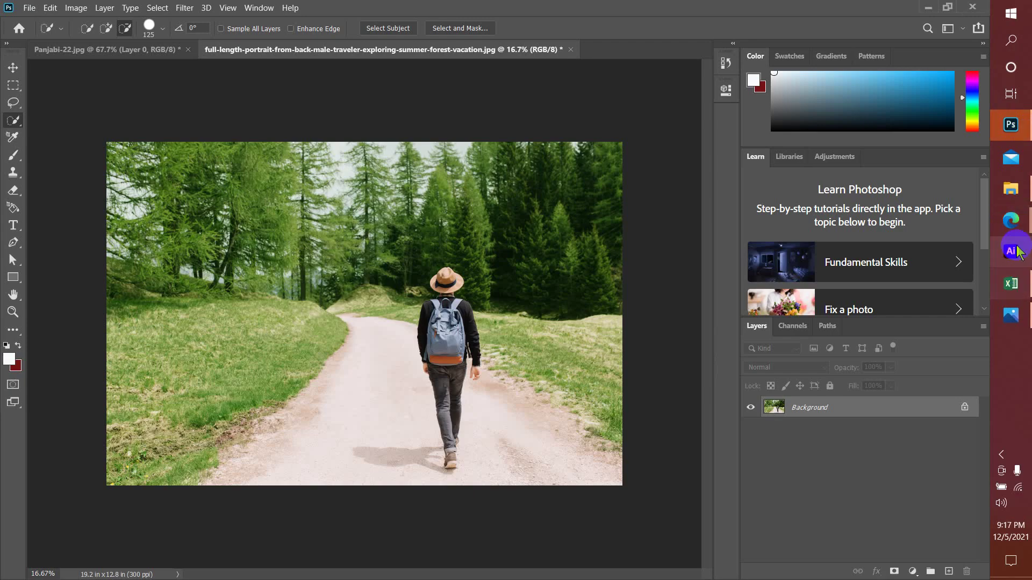
pyautogui.click(937, 210)
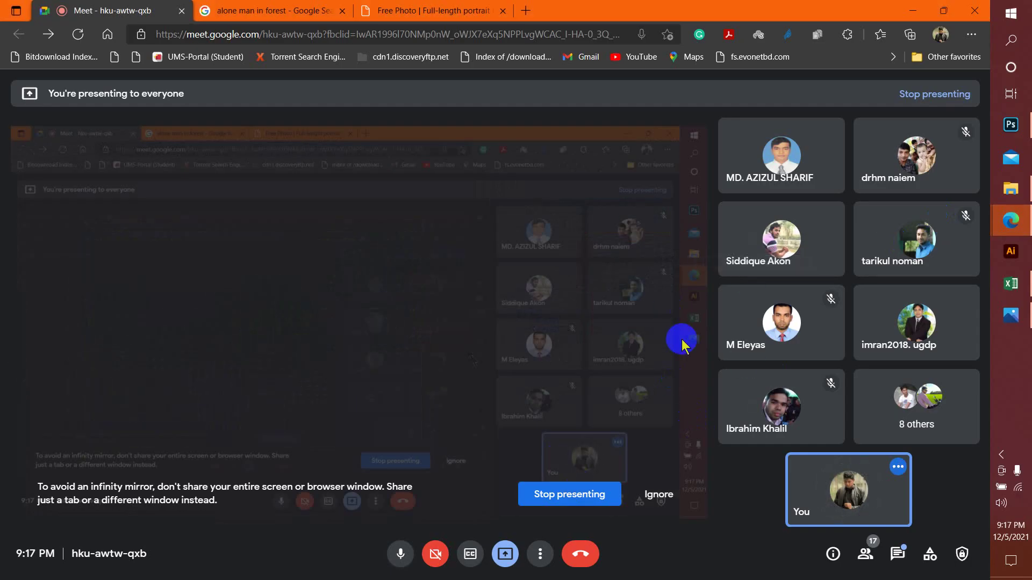
pyautogui.click(897, 554)
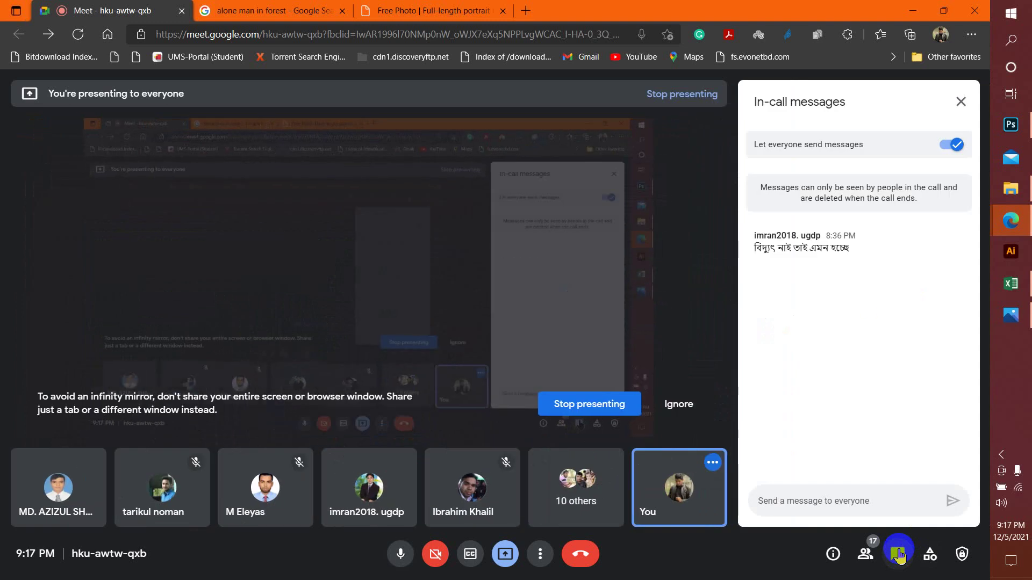
pyautogui.click(898, 554)
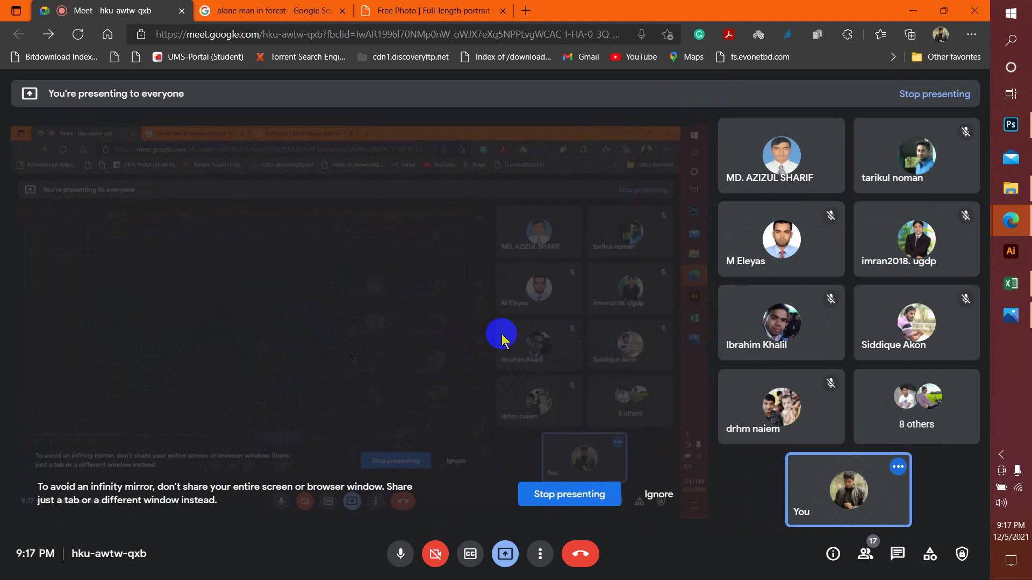
pyautogui.click(523, 12)
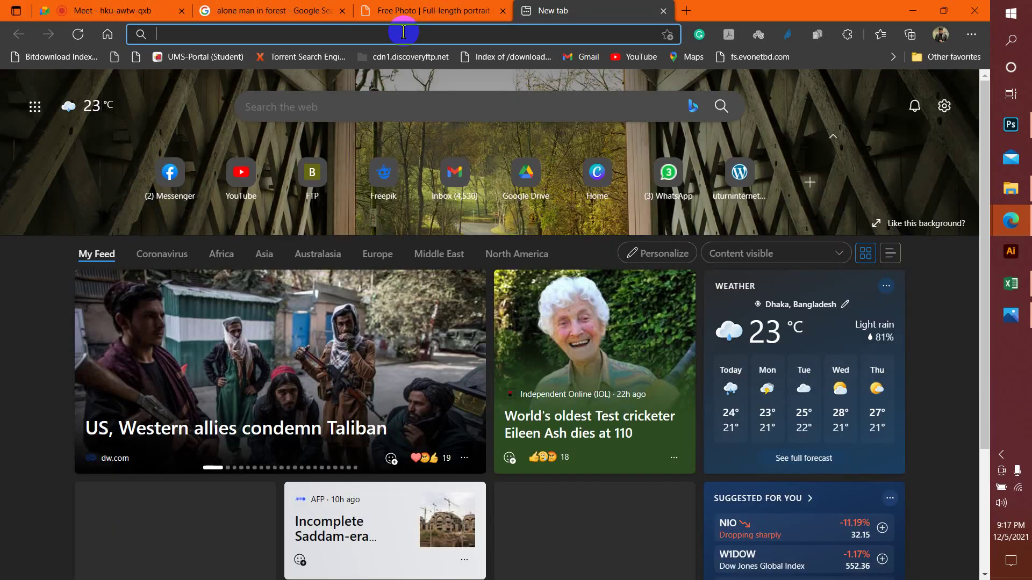
pyautogui.write('fast.com')
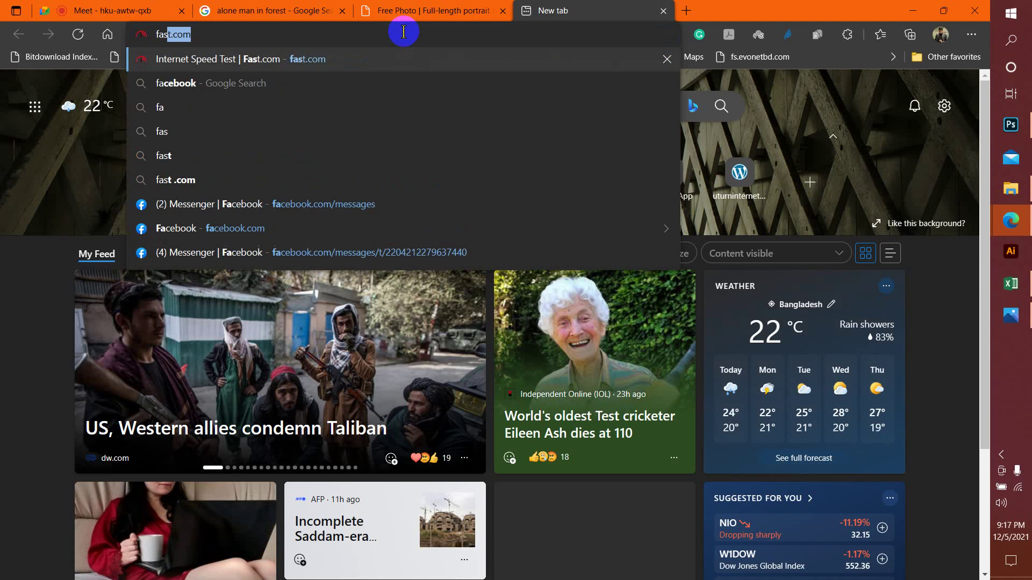
pyautogui.press('Return')
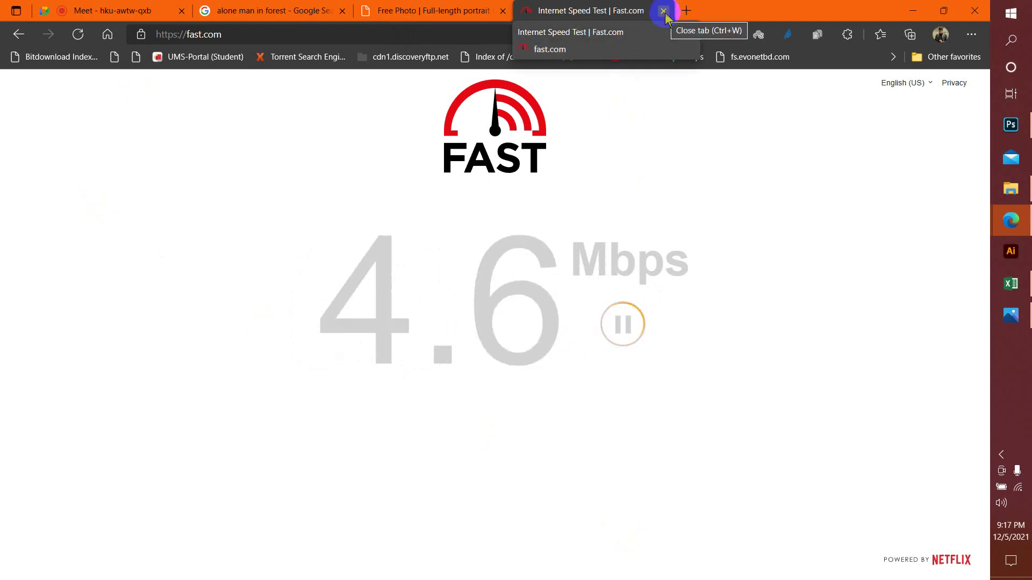
pyautogui.hotkey('ctrl', 'w')
# Open and close the Meet chat, then briefly switch to Photoshop and back
pyautogui.moveTo(410, 355)
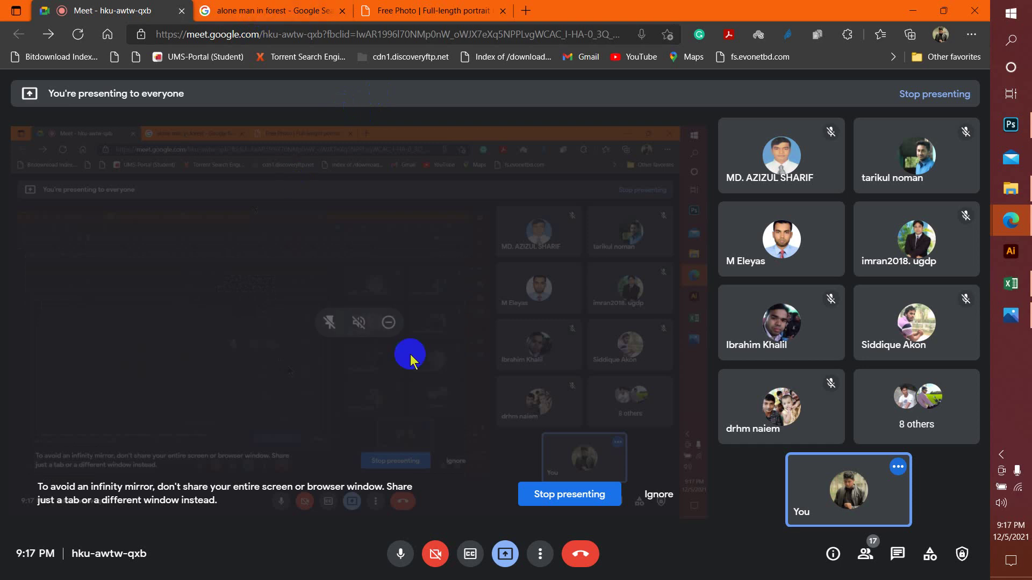
pyautogui.moveTo(777, 321)
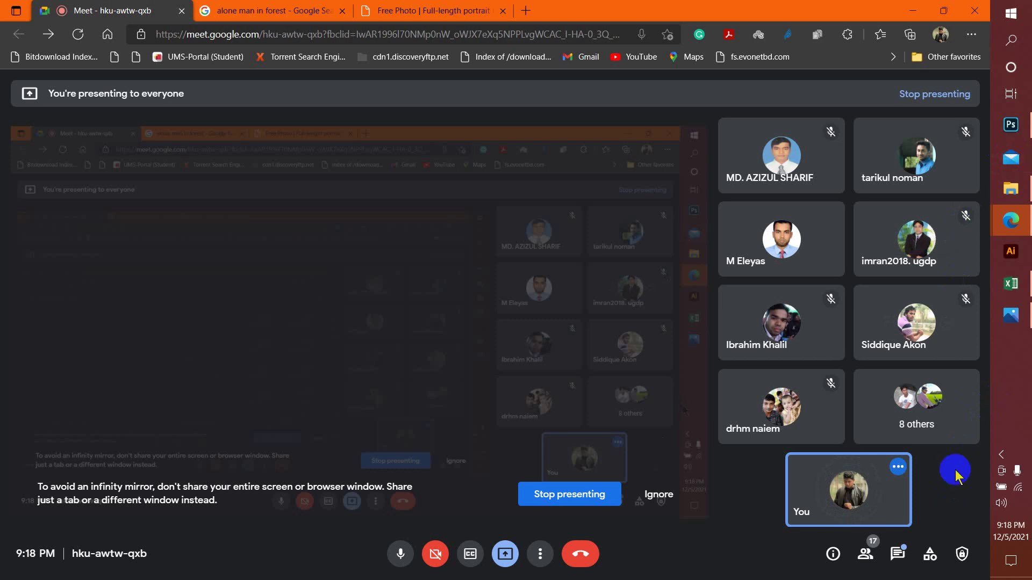
pyautogui.click(895, 561)
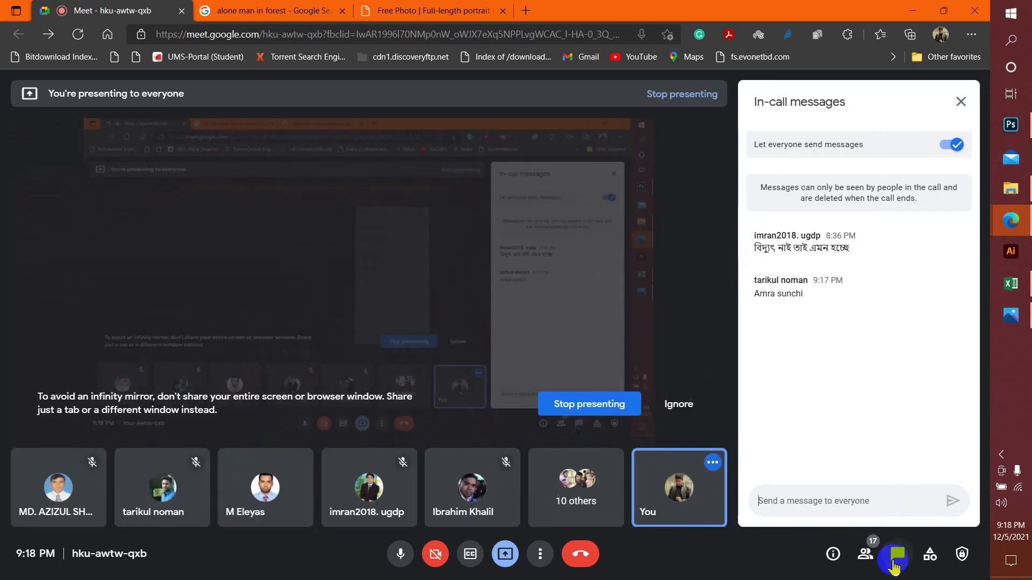
pyautogui.click(895, 559)
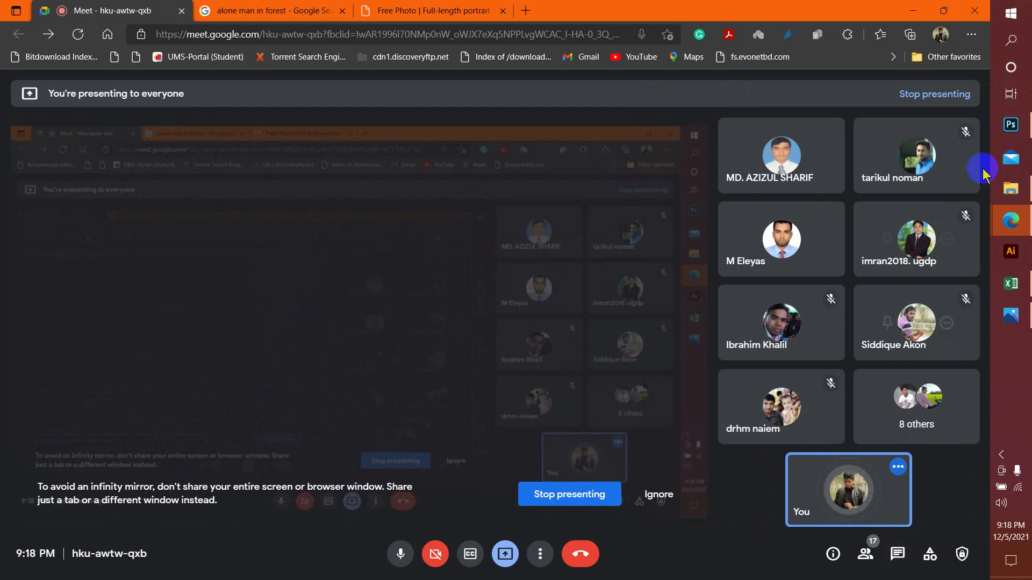
pyautogui.moveTo(1009, 139)
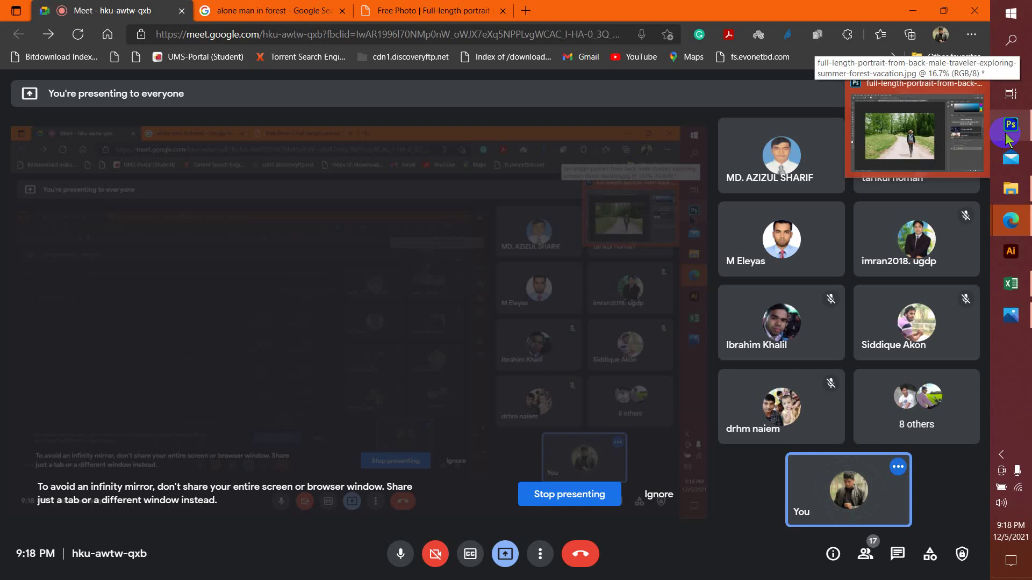
pyautogui.click(1008, 139)
pyautogui.click(1008, 139)
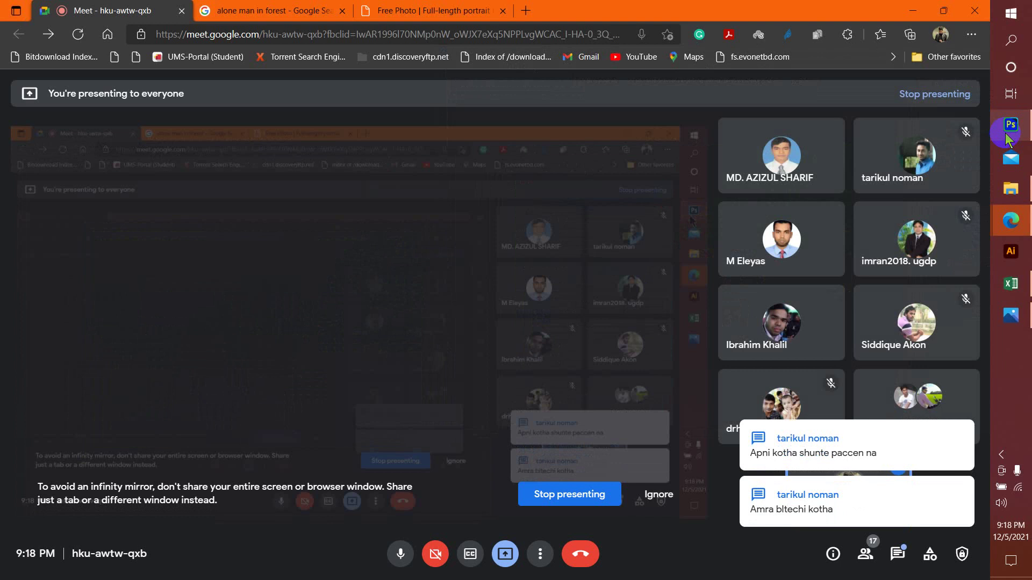
# Raise the speaker volume to 87 from the taskbar volume flyout
pyautogui.moveTo(914, 510)
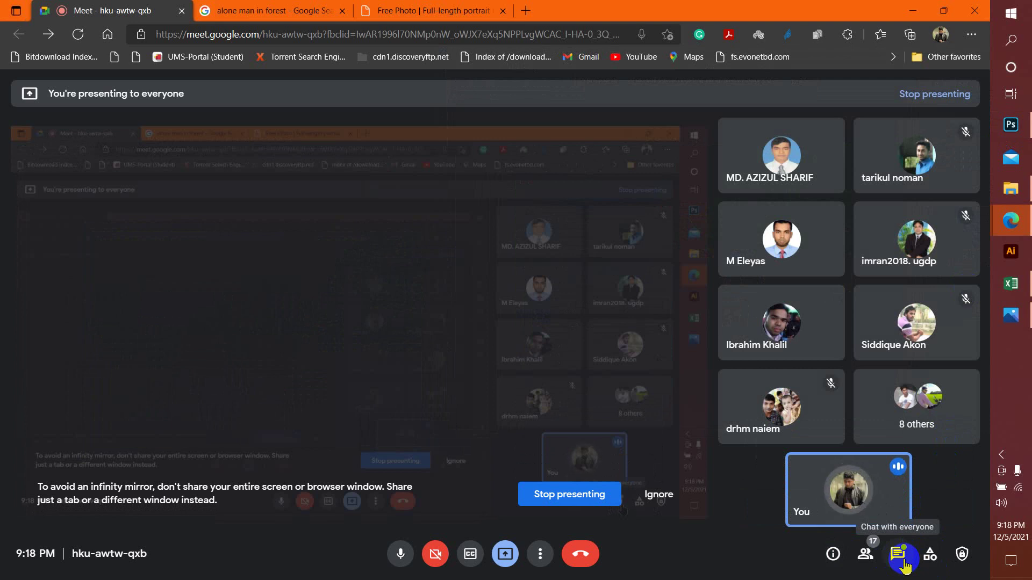
pyautogui.click(1001, 503)
pyautogui.moveTo(915, 570)
pyautogui.mouseDown()
pyautogui.moveTo(950, 570)
pyautogui.moveTo(928, 569)
pyautogui.mouseUp()
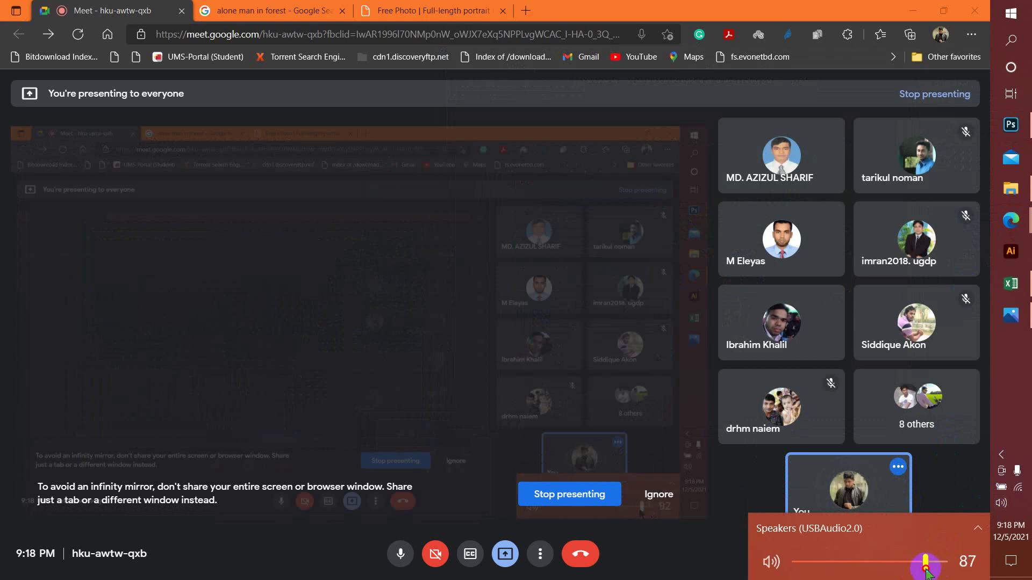
pyautogui.click(1001, 503)
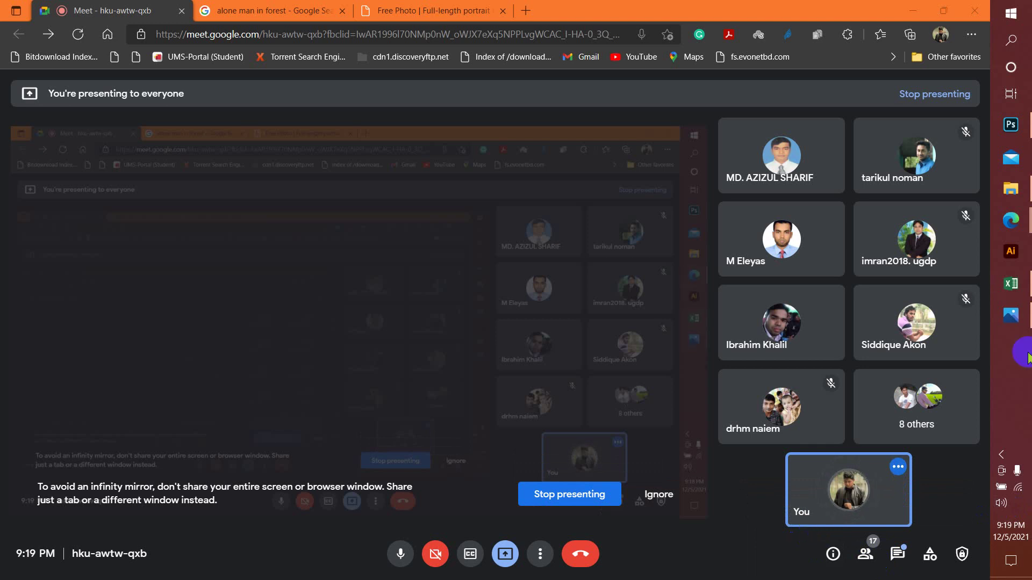
# Bring Photoshop forward with the greener forest traveler photo and pick the Move tool
pyautogui.click(1024, 137)
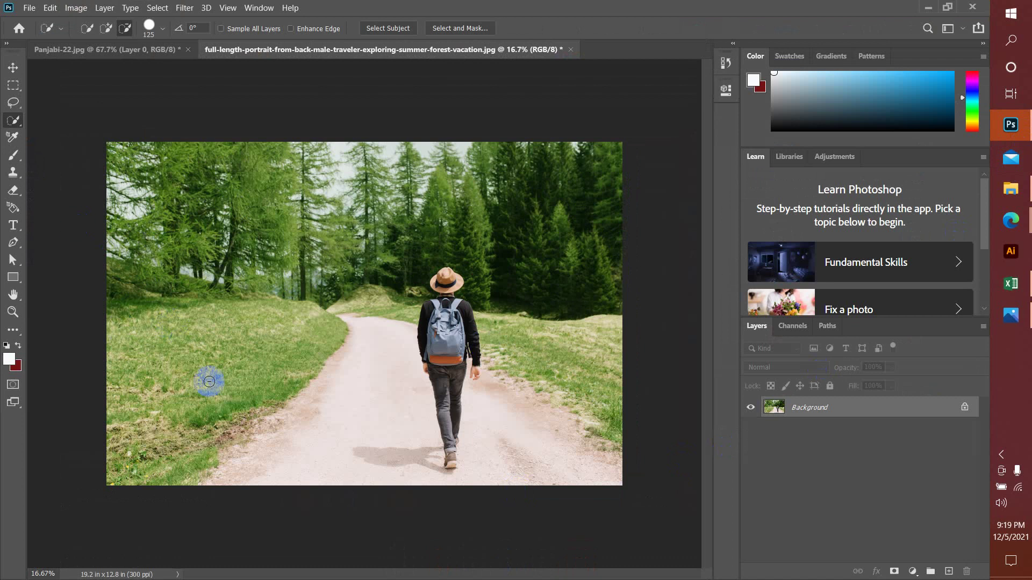
pyautogui.moveTo(177, 226); pyautogui.dragTo(131, 253)
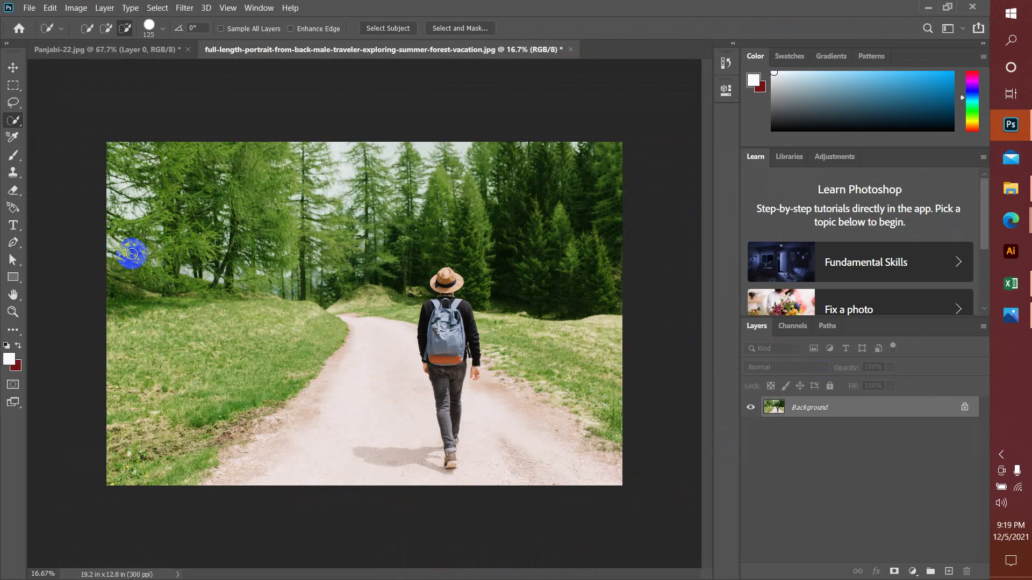
pyautogui.click(13, 69)
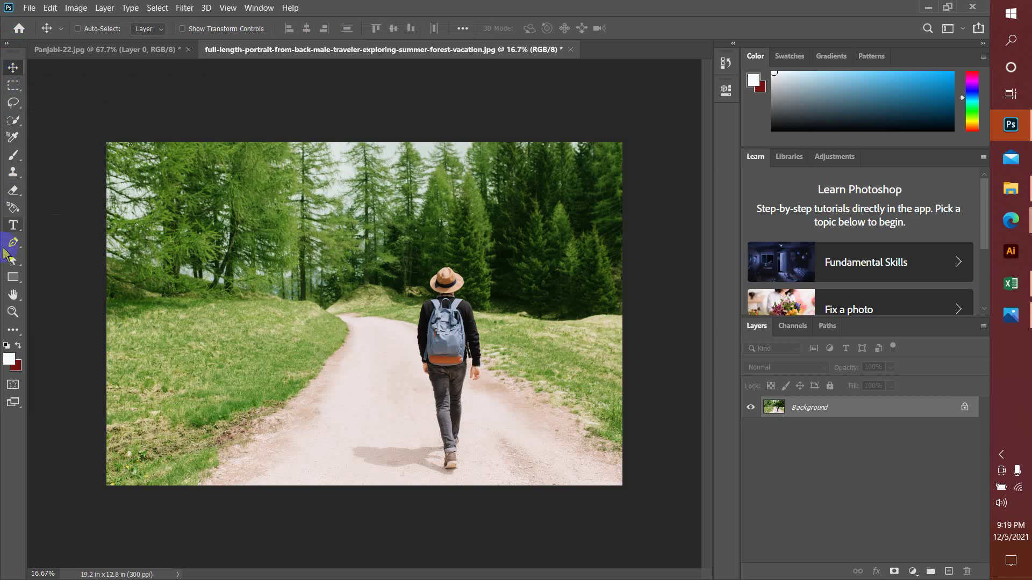
# Brush a Quick Selection over the traveler, then subtract the ground near his shoes
pyautogui.click(13, 121)
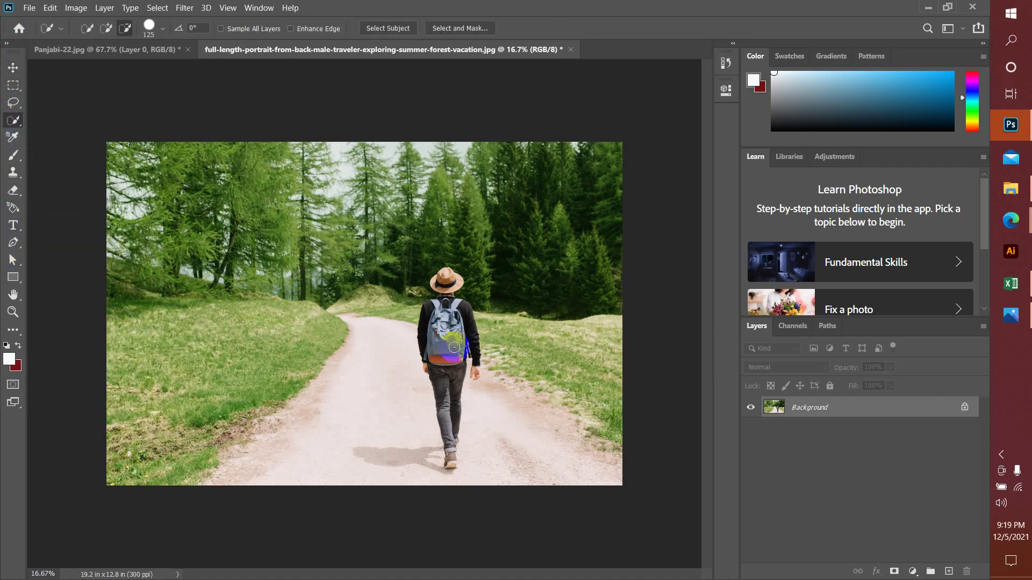
pyautogui.click(106, 28)
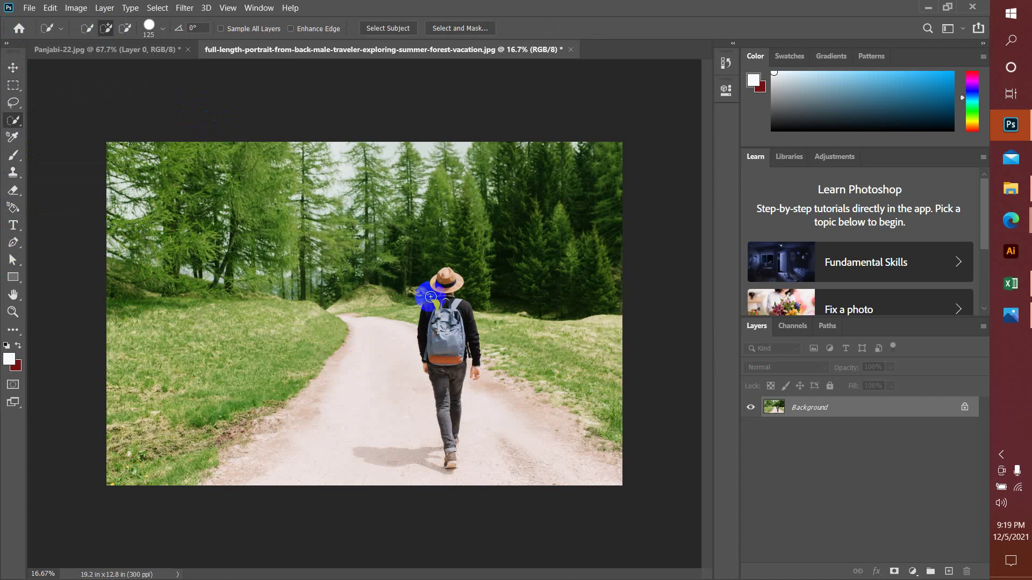
pyautogui.moveTo(430, 286)
pyautogui.mouseDown()
pyautogui.moveTo(440, 279)
pyautogui.moveTo(446, 303)
pyautogui.moveTo(433, 344)
pyautogui.moveTo(453, 363)
pyautogui.moveTo(461, 336)
pyautogui.moveTo(438, 452)
pyautogui.moveTo(449, 453)
pyautogui.moveTo(420, 487)
pyautogui.mouseUp()
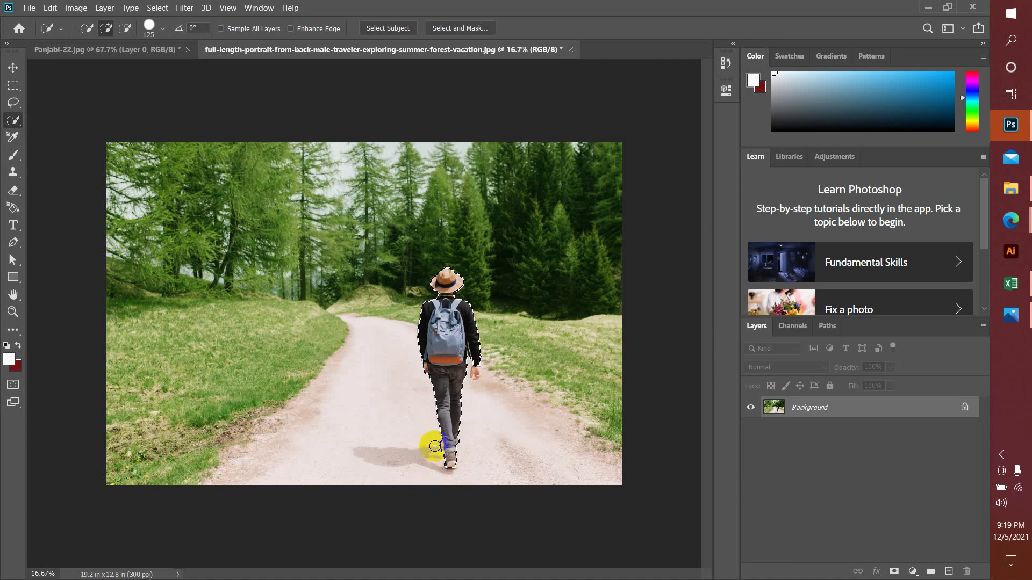
pyautogui.click(125, 29)
pyautogui.moveTo(424, 433)
pyautogui.mouseDown()
pyautogui.moveTo(430, 454)
pyautogui.moveTo(408, 405)
pyautogui.moveTo(429, 403)
pyautogui.moveTo(455, 427)
pyautogui.moveTo(467, 380)
pyautogui.moveTo(495, 378)
pyautogui.mouseUp()
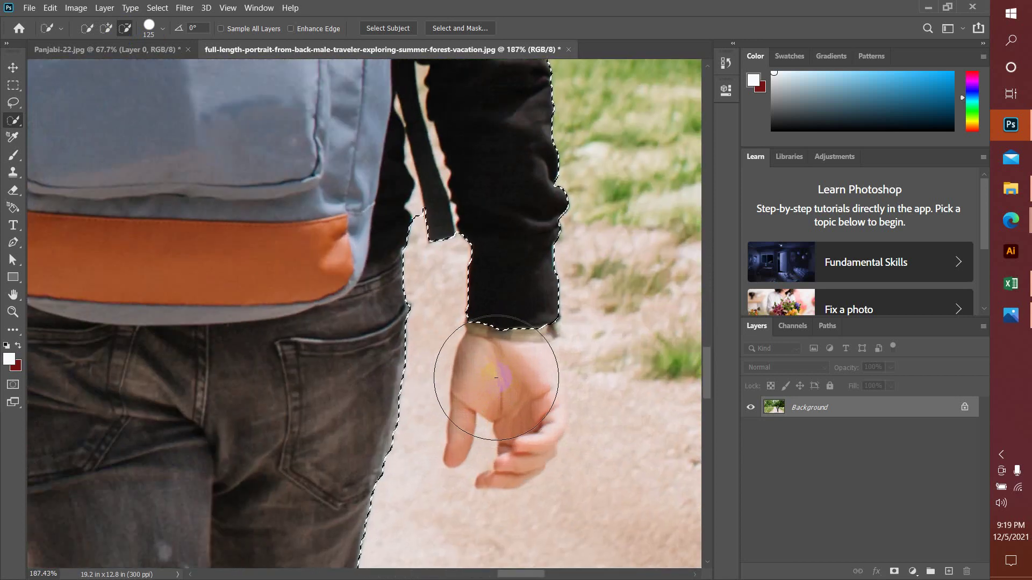
# Refine the hand with a brush shrunk to size 10, excluding the path and finger-thumb gap
pyautogui.press('[')
pyautogui.press('[')
pyautogui.press('[')
pyautogui.press('[')
pyautogui.press('[')
pyautogui.press('[')
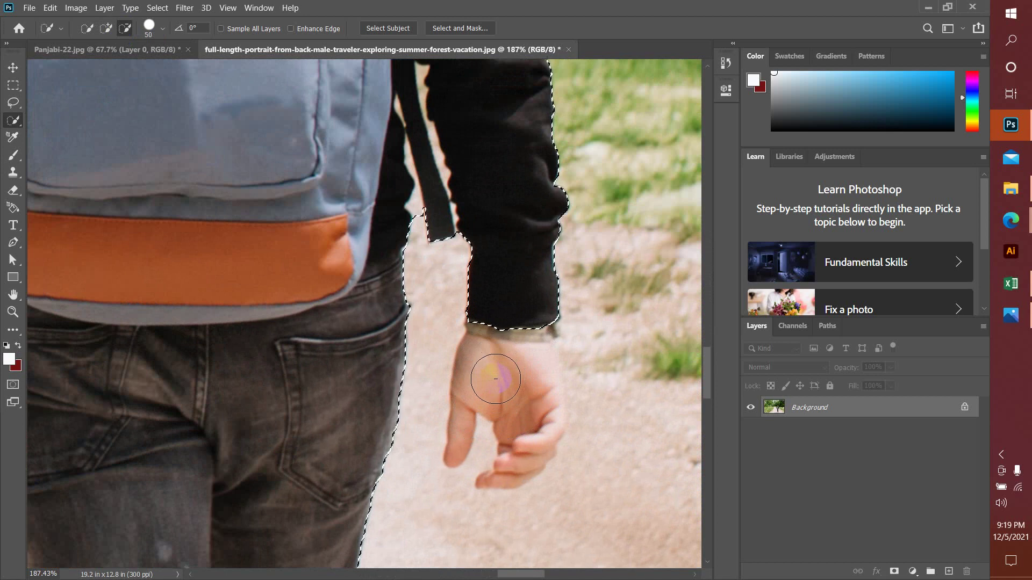
pyautogui.click(105, 30)
pyautogui.moveTo(511, 417)
pyautogui.mouseDown()
pyautogui.moveTo(509, 383)
pyautogui.moveTo(522, 448)
pyautogui.moveTo(532, 414)
pyautogui.moveTo(540, 423)
pyautogui.moveTo(491, 427)
pyautogui.mouseUp()
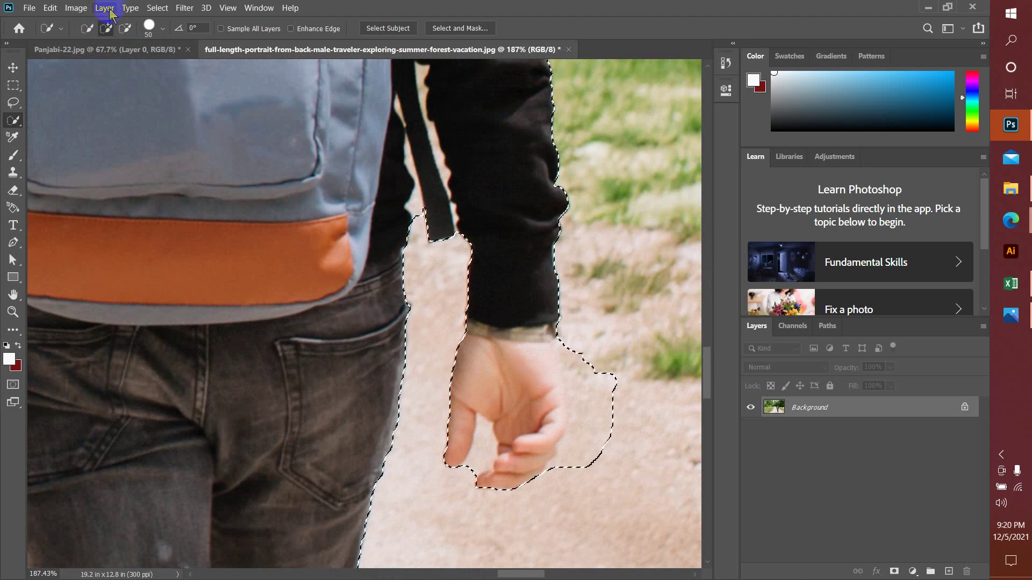
pyautogui.click(125, 29)
pyautogui.moveTo(618, 373)
pyautogui.mouseDown()
pyautogui.moveTo(604, 373)
pyautogui.moveTo(605, 440)
pyautogui.moveTo(581, 472)
pyautogui.moveTo(502, 501)
pyautogui.mouseUp()
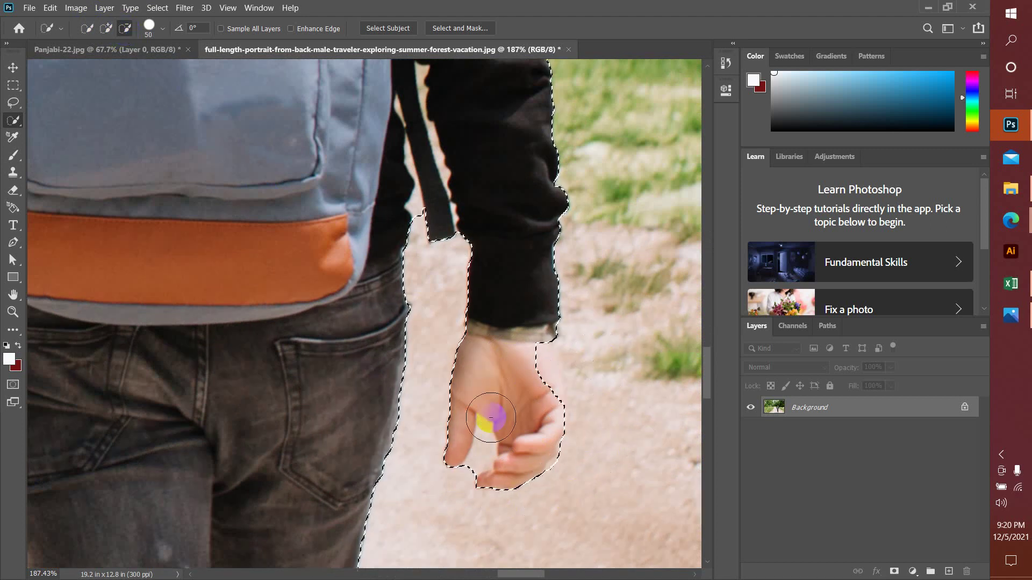
pyautogui.click(106, 28)
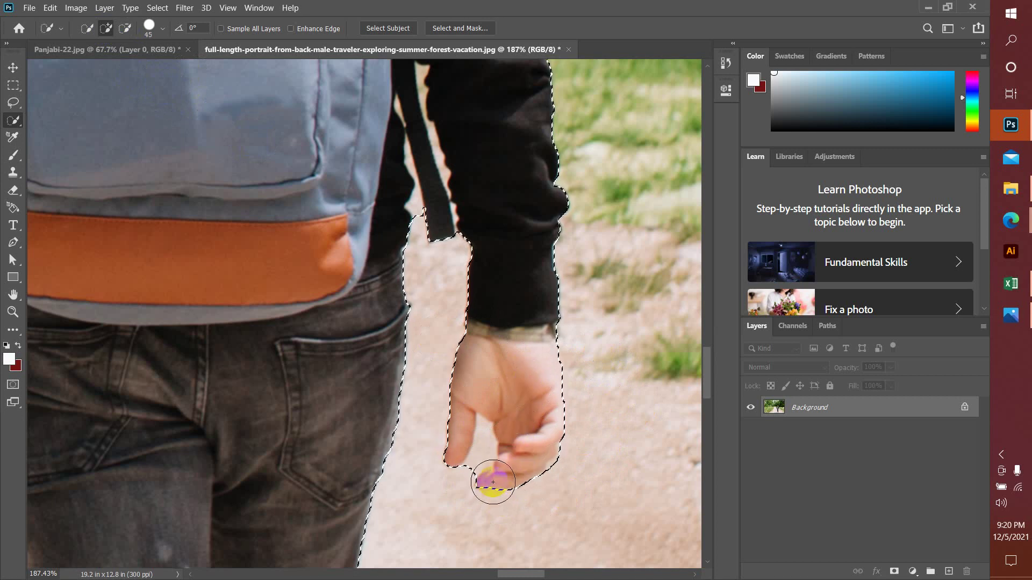
pyautogui.press('[')
pyautogui.press('[')
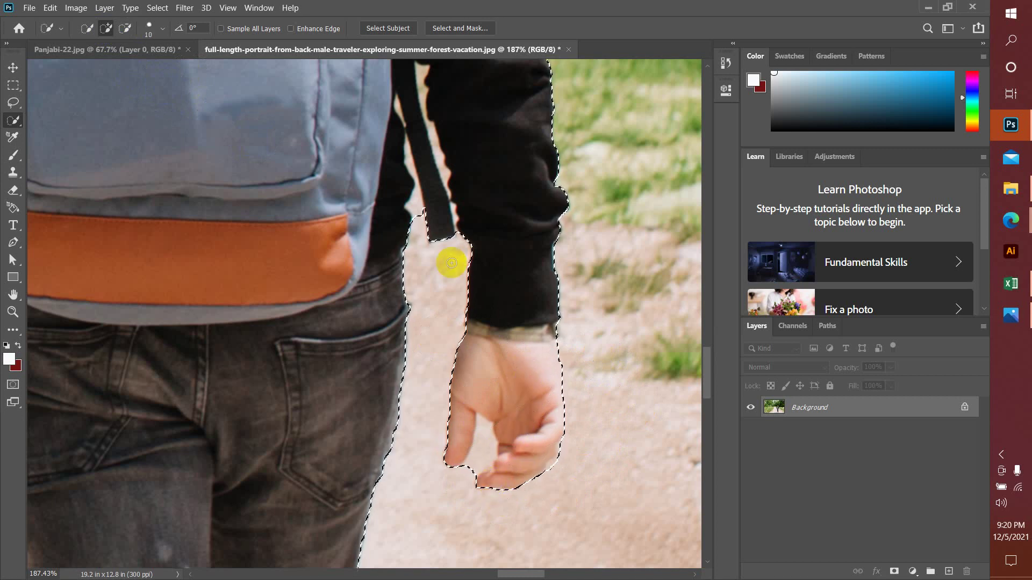
pyautogui.click(125, 28)
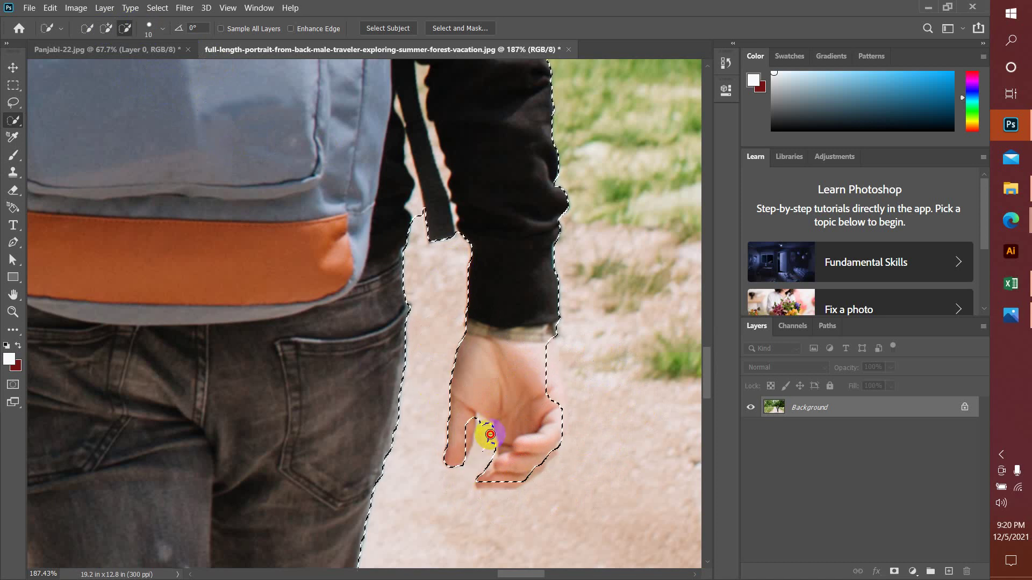
pyautogui.moveTo(490, 434); pyautogui.dragTo(486, 421)
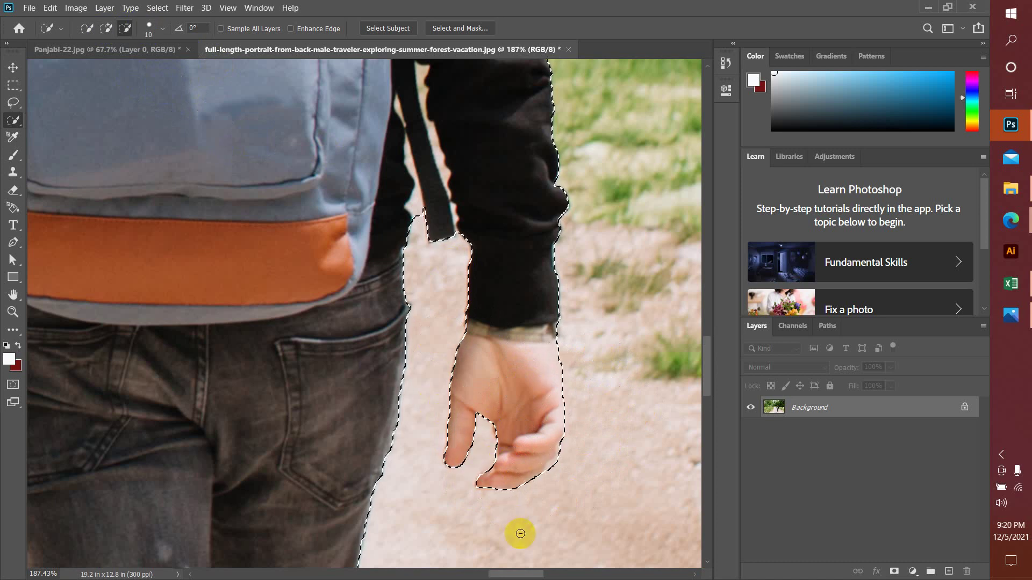
# Zoom out to fit the photo and apply Select > Inverse so the forest is selected
pyautogui.scroll(-10, 520, 533)
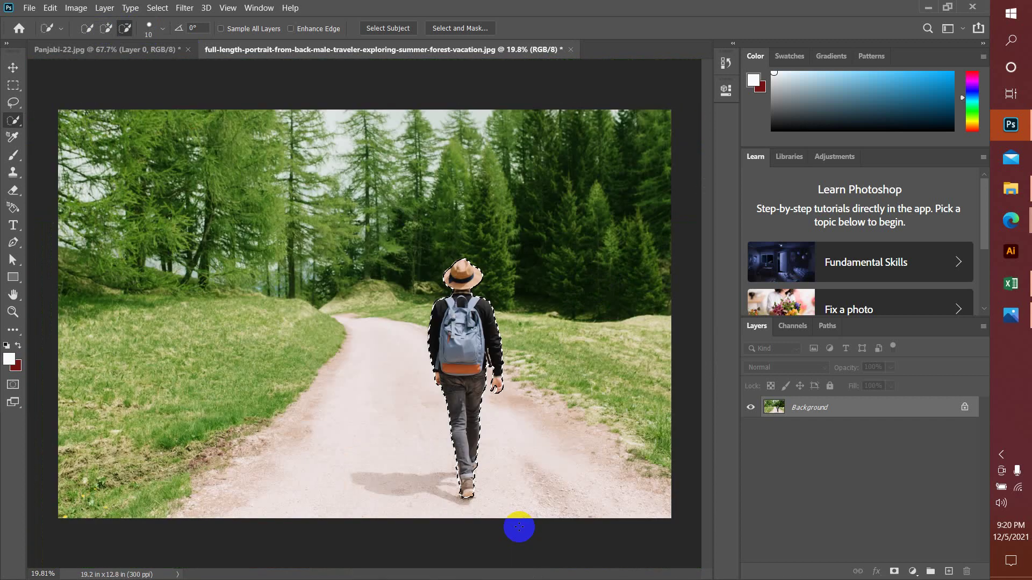
pyautogui.scroll(-1, 519, 528)
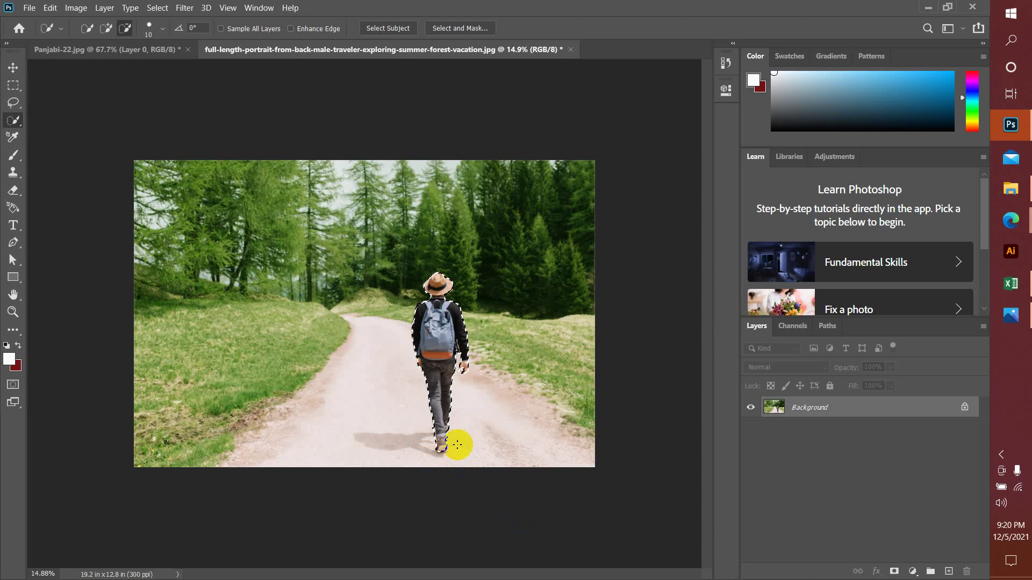
pyautogui.click(158, 8)
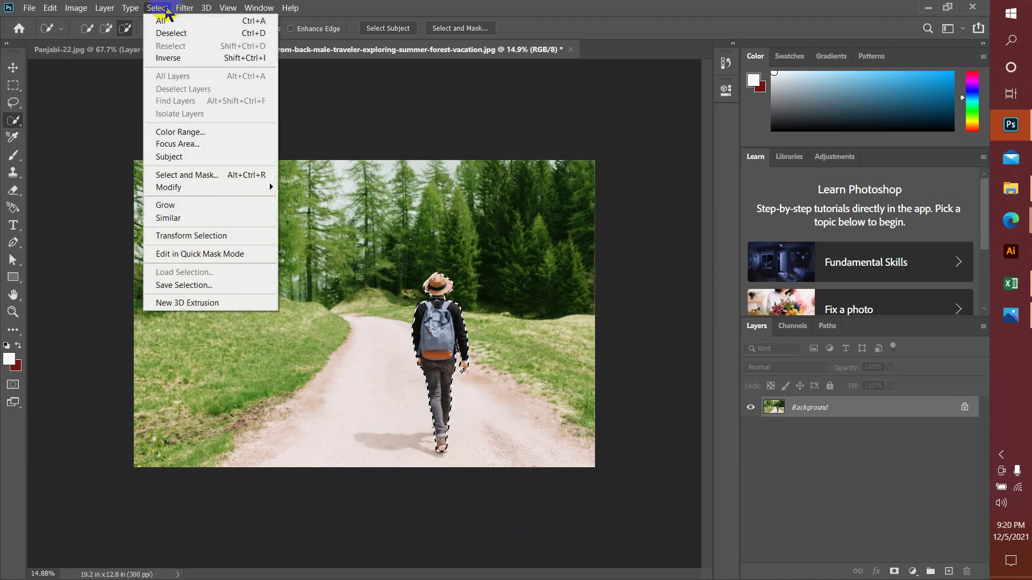
pyautogui.click(169, 58)
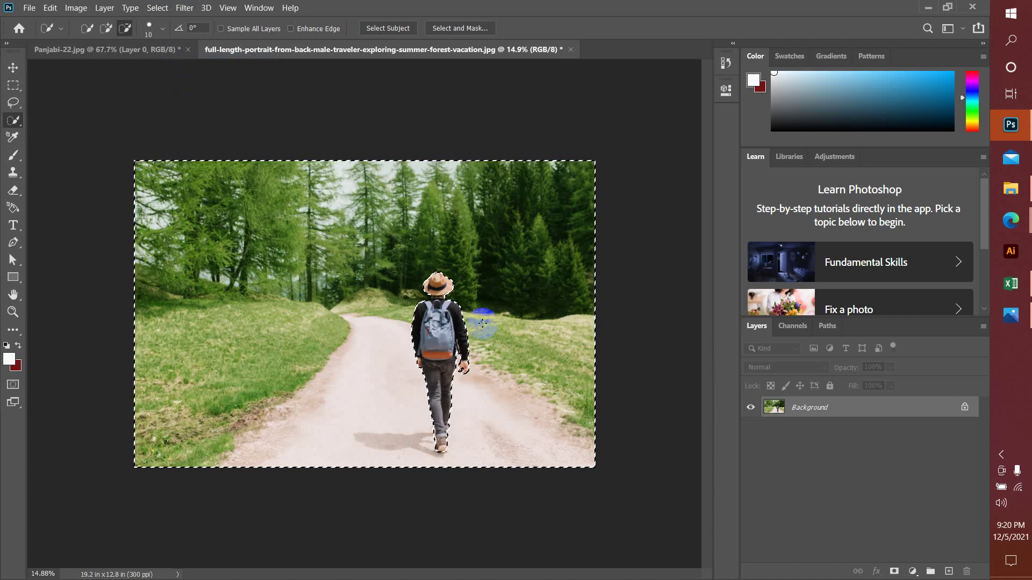
pyautogui.moveTo(482, 325)
pyautogui.mouseDown()
pyautogui.moveTo(475, 376)
pyautogui.moveTo(461, 299)
pyautogui.moveTo(428, 333)
pyautogui.mouseUp()
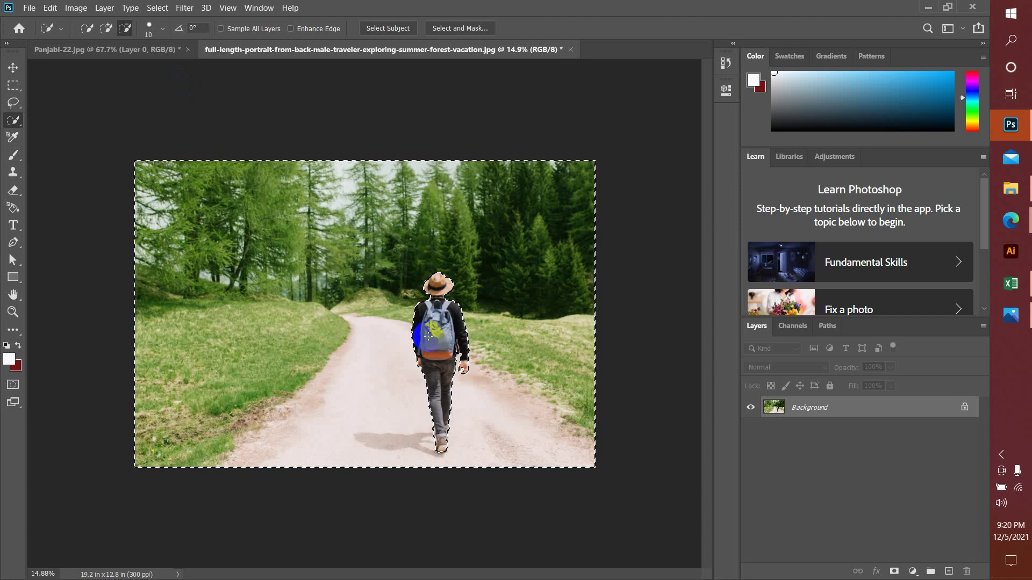
pyautogui.click(205, 52)
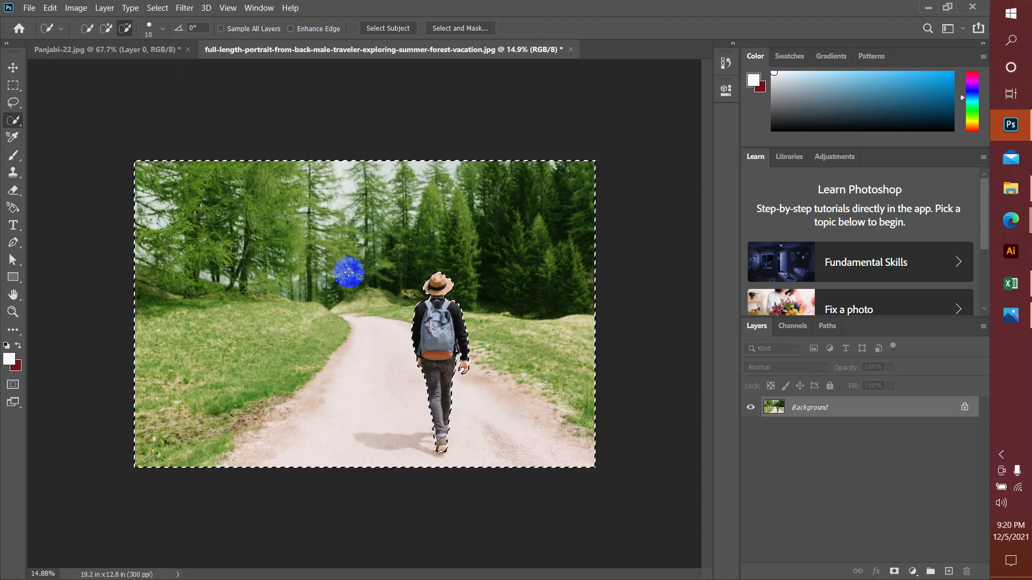
# Apply an Image > Adjustments > Black & White conversion to the selected forest
pyautogui.click(76, 8)
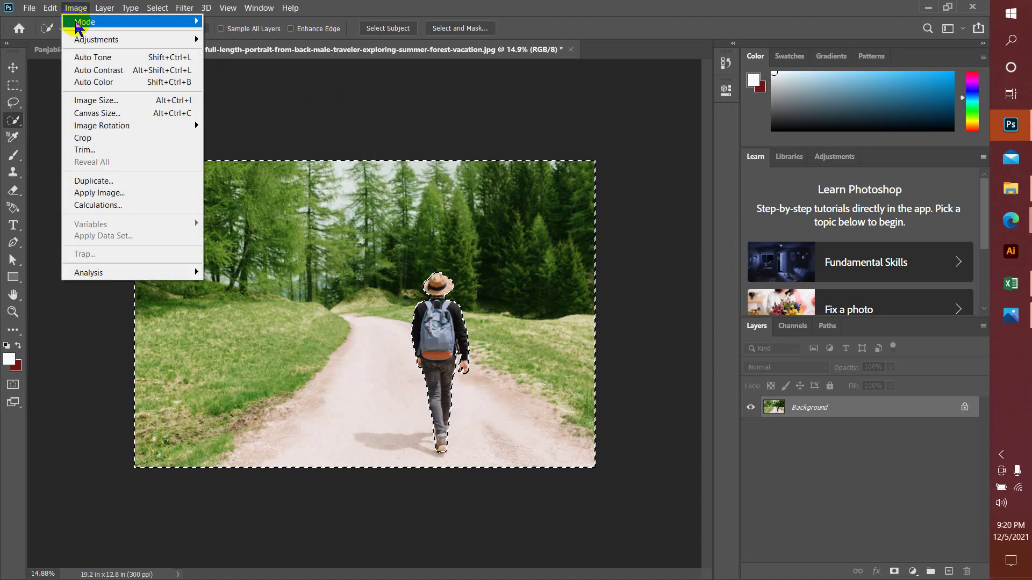
pyautogui.moveTo(185, 39)
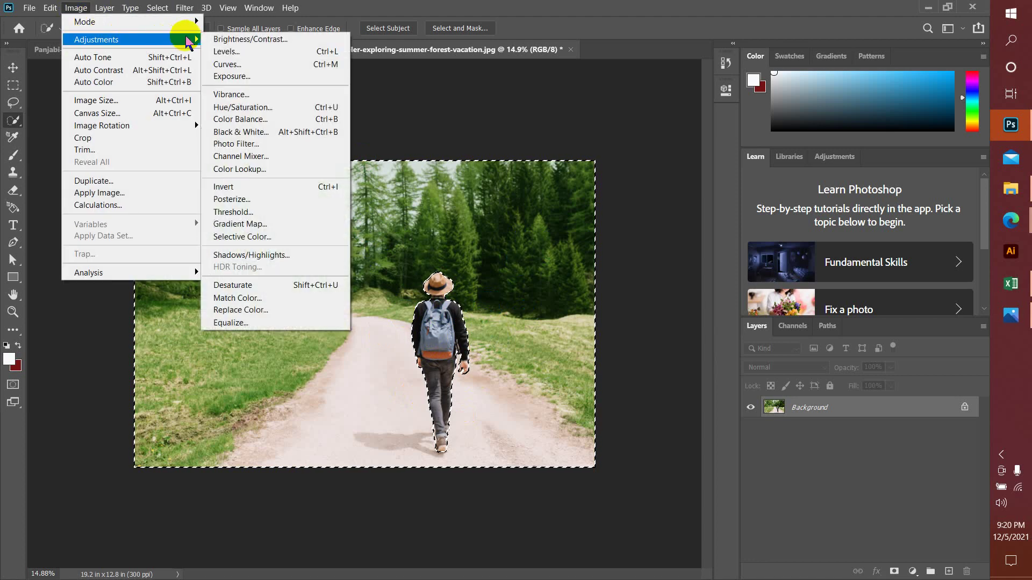
pyautogui.click(253, 133)
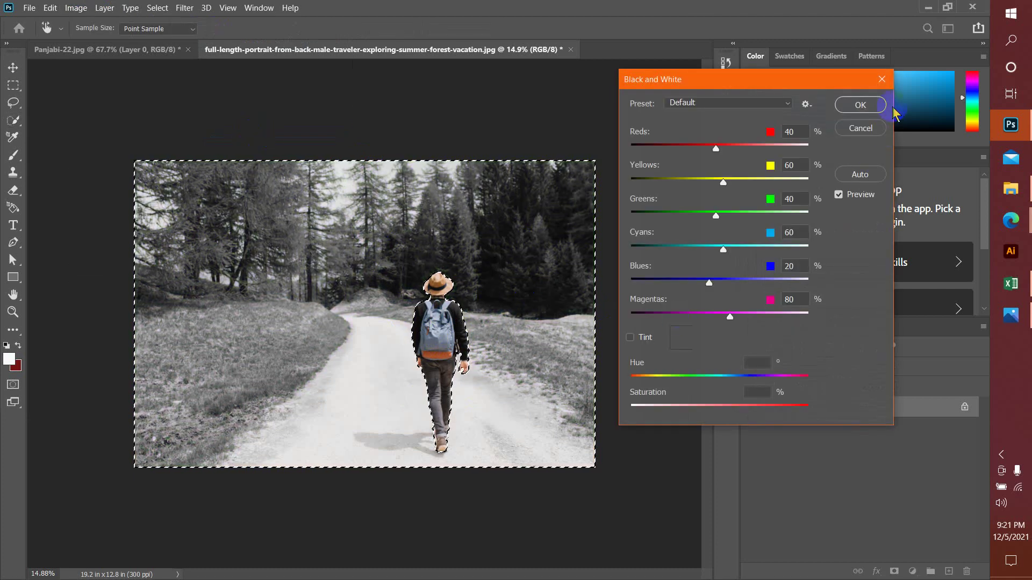
pyautogui.press('Return')
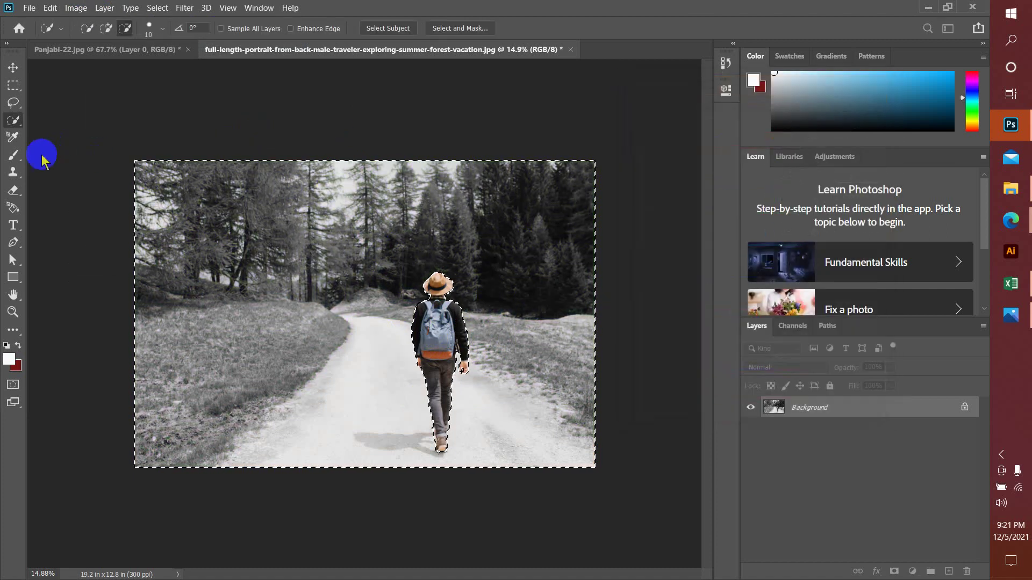
# Switch to the Move tool and deselect with Ctrl+D
pyautogui.click(13, 67)
pyautogui.keyDown('ctrl'); pyautogui.click(146, 222); pyautogui.keyUp('ctrl')
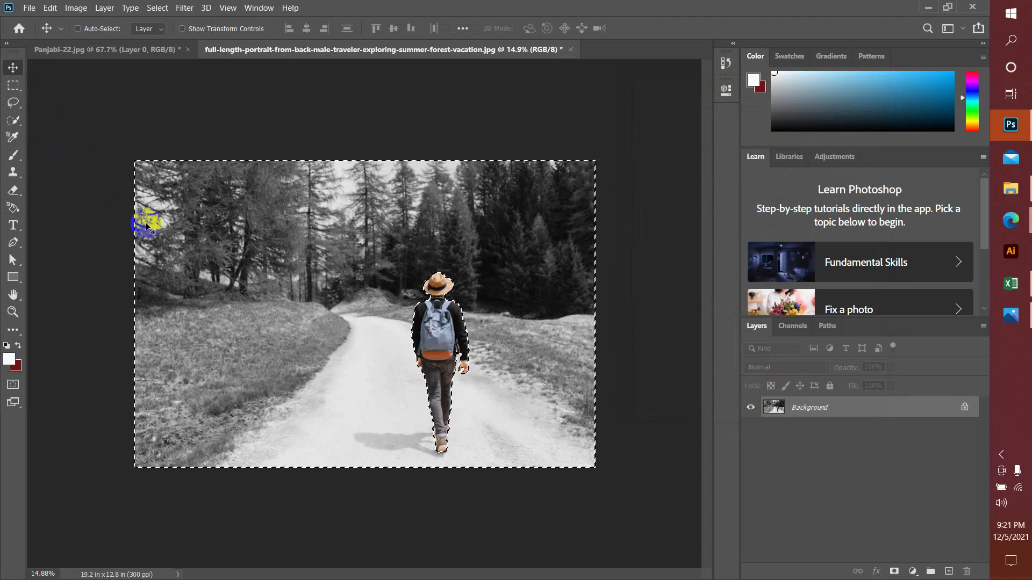
pyautogui.hotkey('ctrl', 'd')
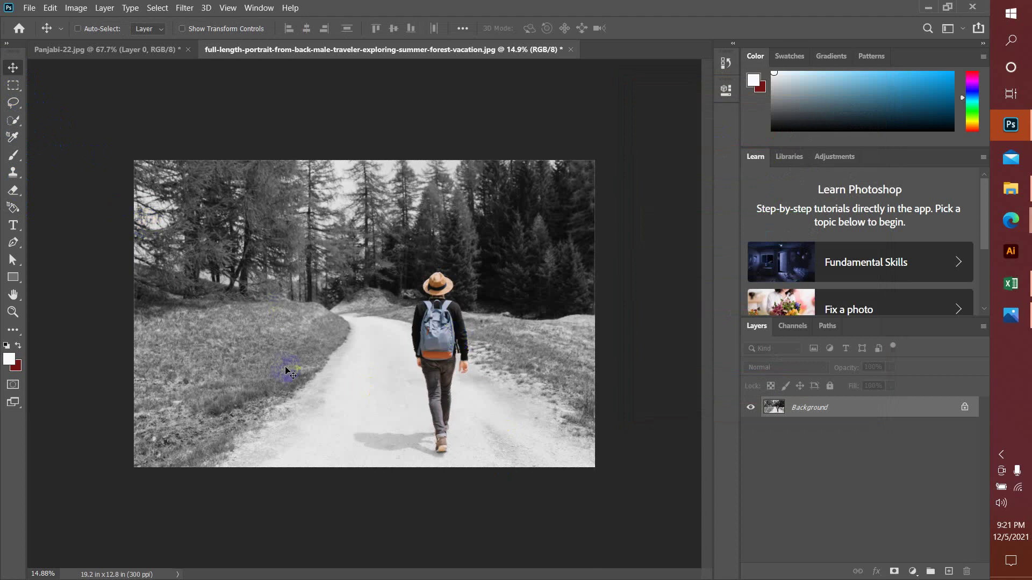
pyautogui.moveTo(637, 336)
pyautogui.mouseDown()
pyautogui.moveTo(656, 472)
pyautogui.moveTo(667, 470)
pyautogui.mouseUp()
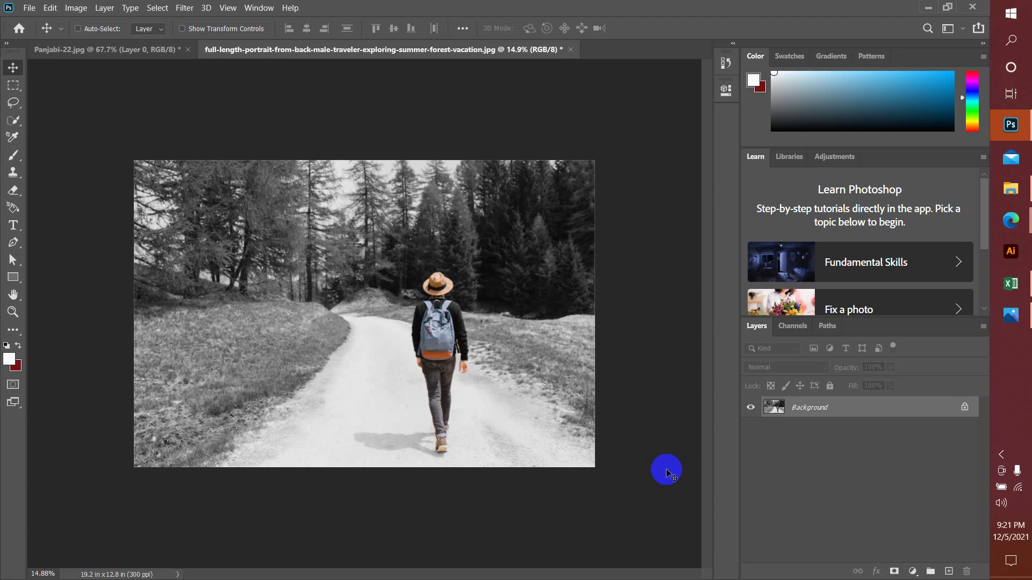
pyautogui.click(158, 8)
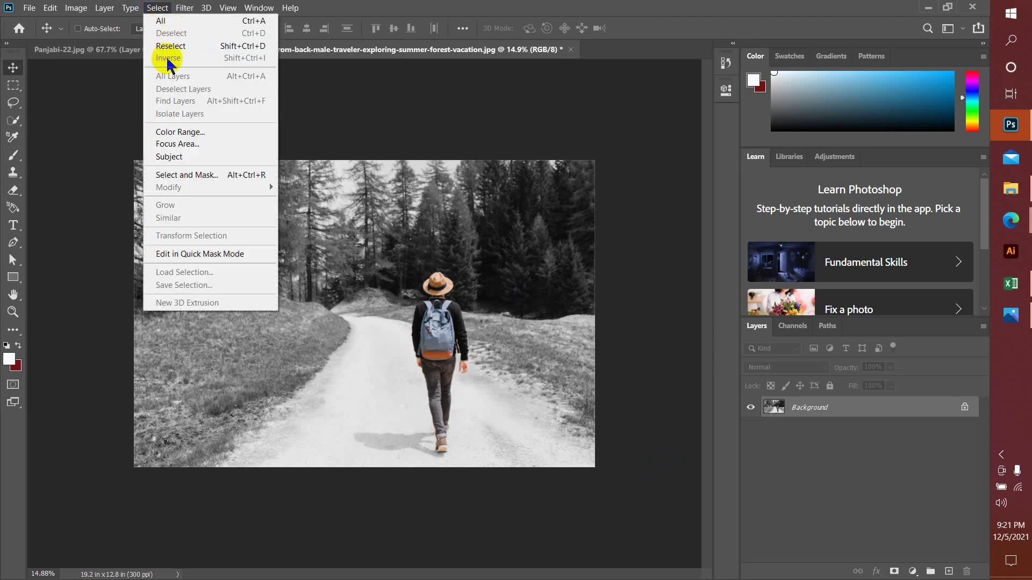
pyautogui.click(155, 7)
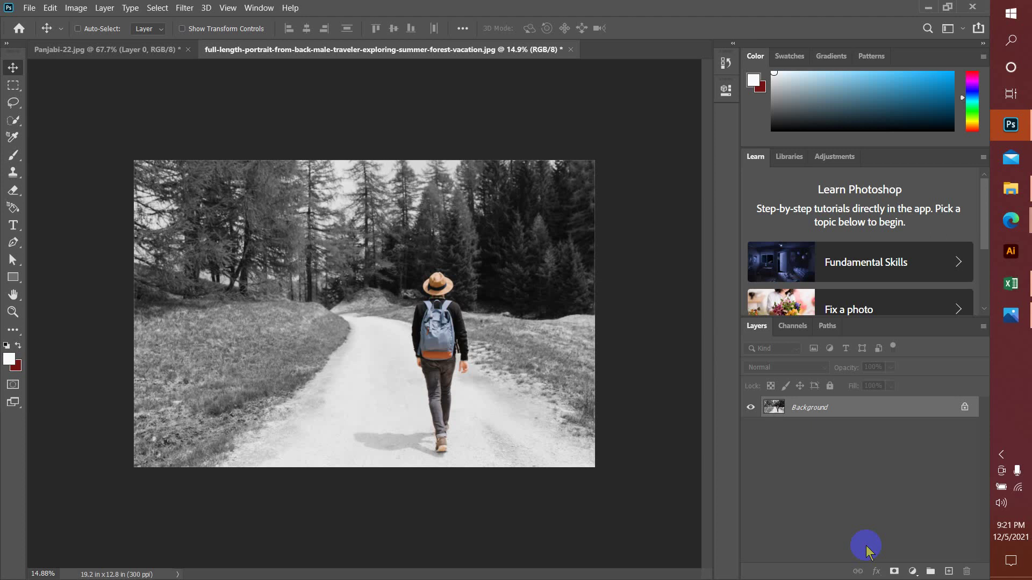
pyautogui.click(75, 8)
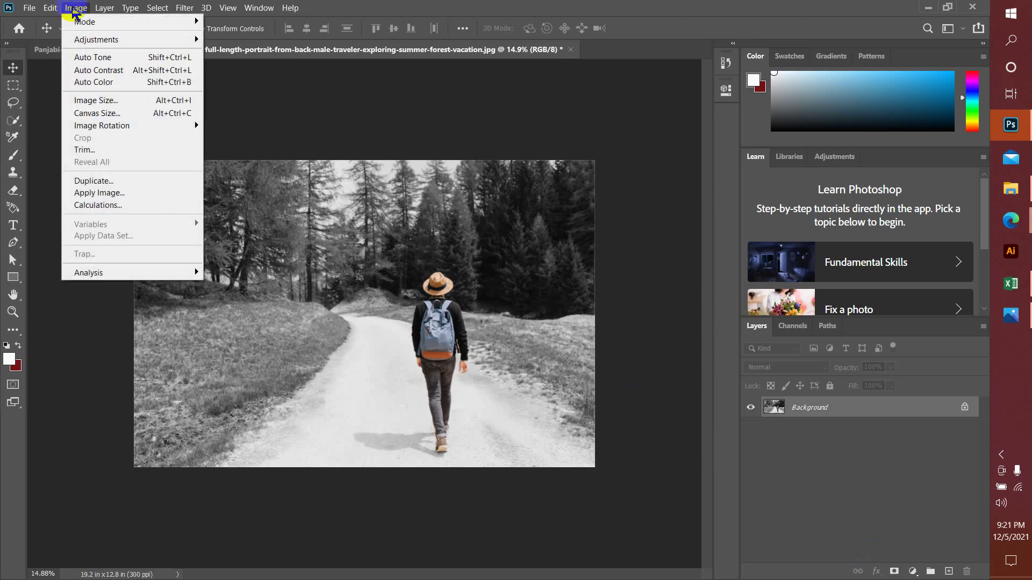
pyautogui.moveTo(110, 39)
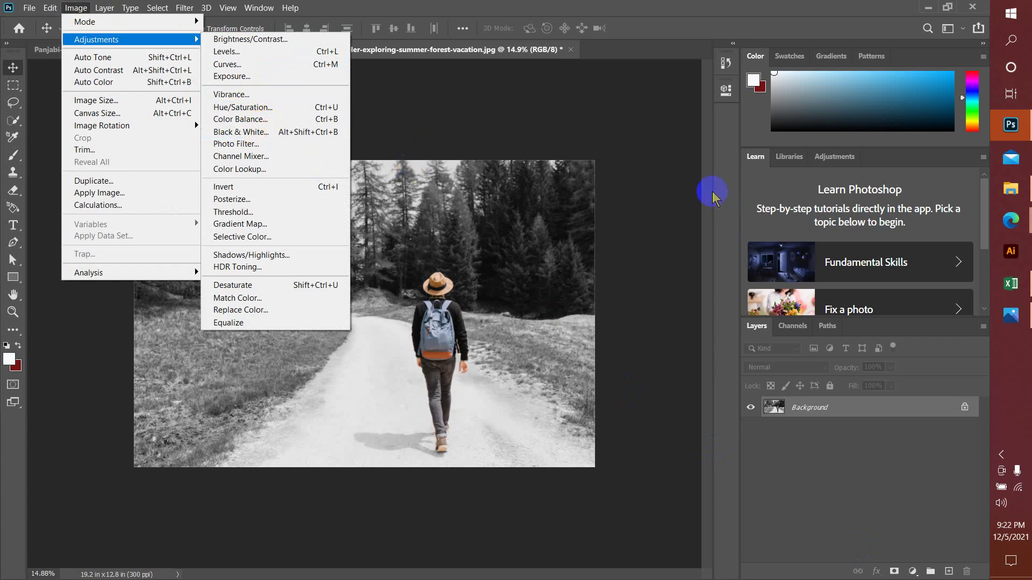
pyautogui.click(75, 7)
pyautogui.click(75, 7)
pyautogui.click(75, 8)
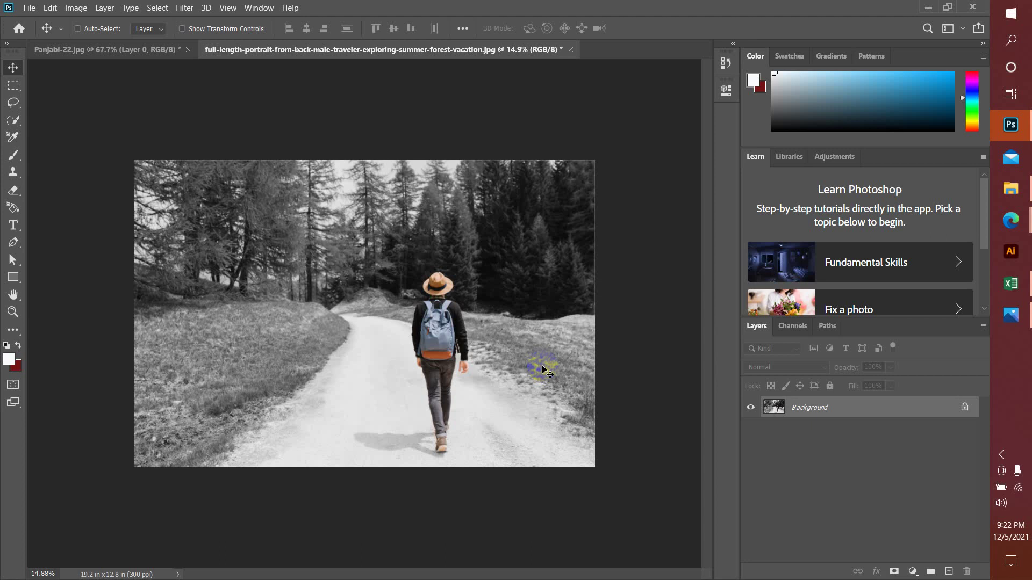
# In the Attendance workbook, commit DD in I13 by selecting I3, then return to Google Meet
pyautogui.click(1011, 284)
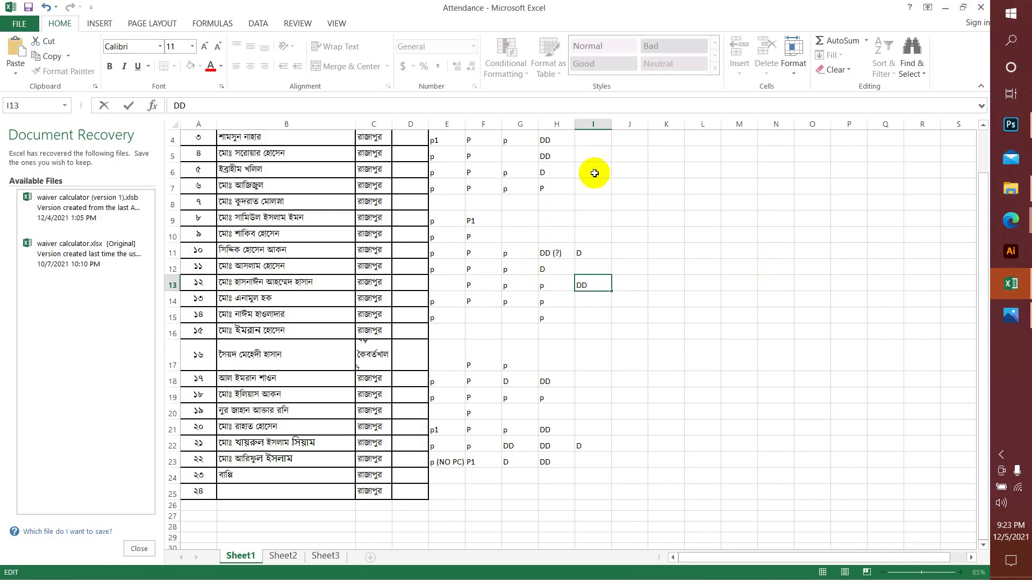
pyautogui.scroll(1, 594, 189)
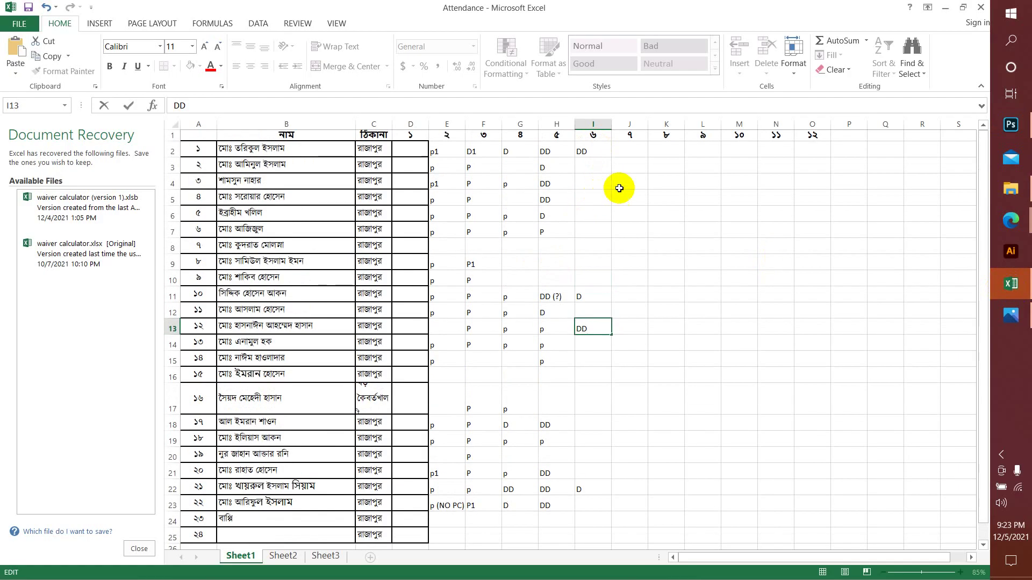
pyautogui.click(595, 168)
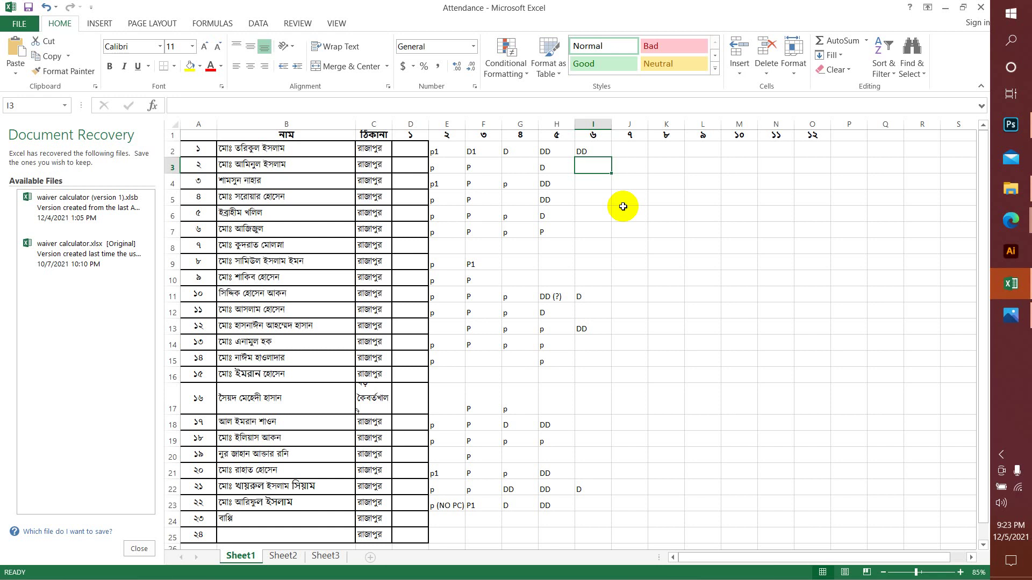
pyautogui.moveTo(1011, 221)
pyautogui.click(948, 221)
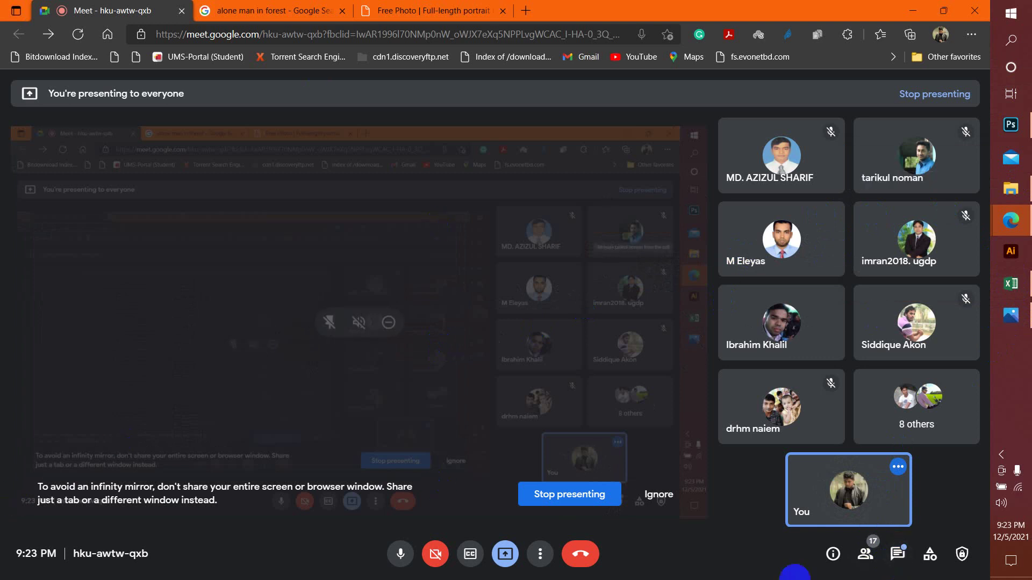
# Check the Meet chat messages and the People list, then switch back to the Attendance workbook
pyautogui.click(905, 558)
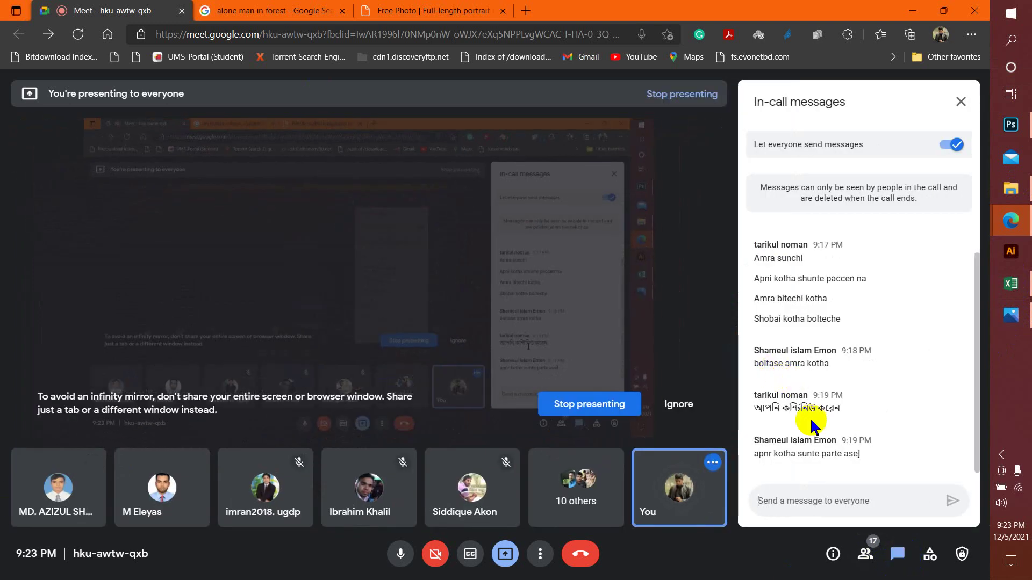
pyautogui.click(897, 555)
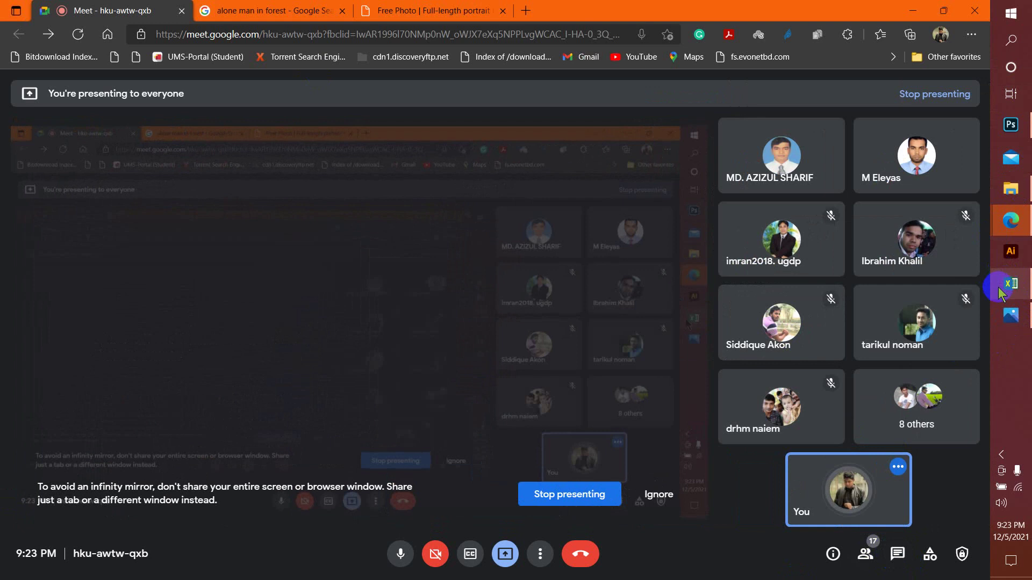
pyautogui.click(899, 555)
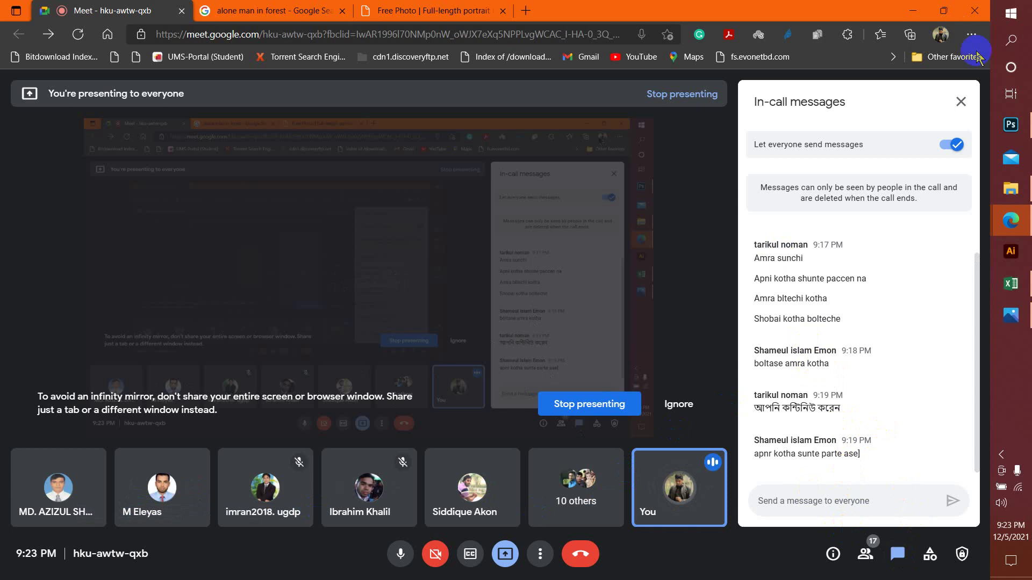
pyautogui.click(961, 101)
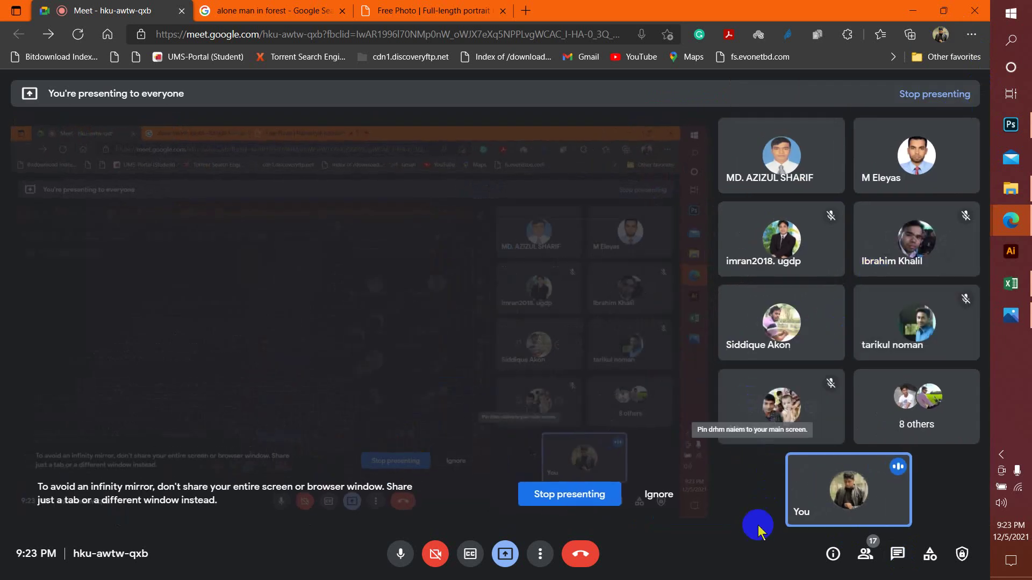
pyautogui.click(866, 556)
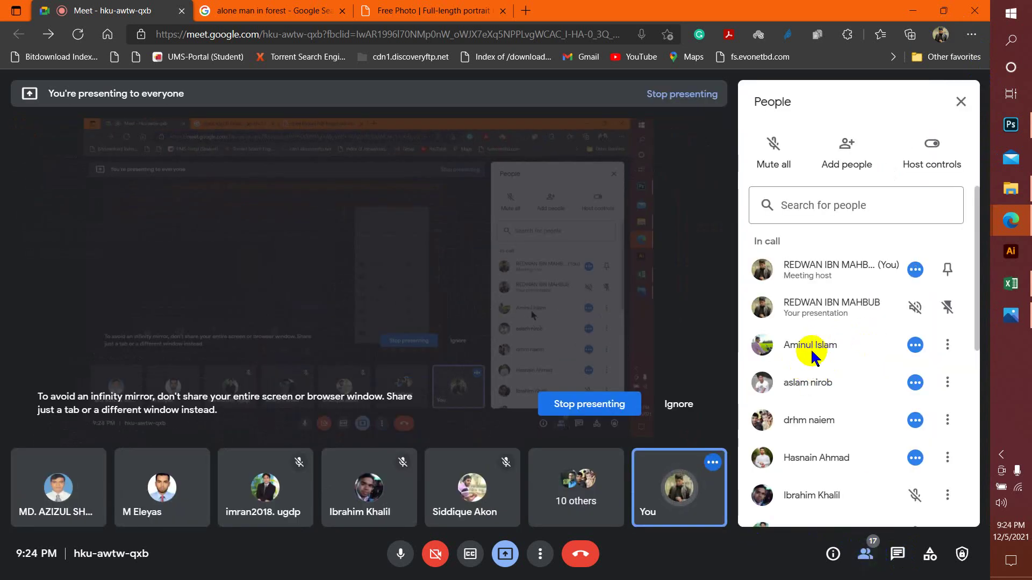
pyautogui.click(1021, 294)
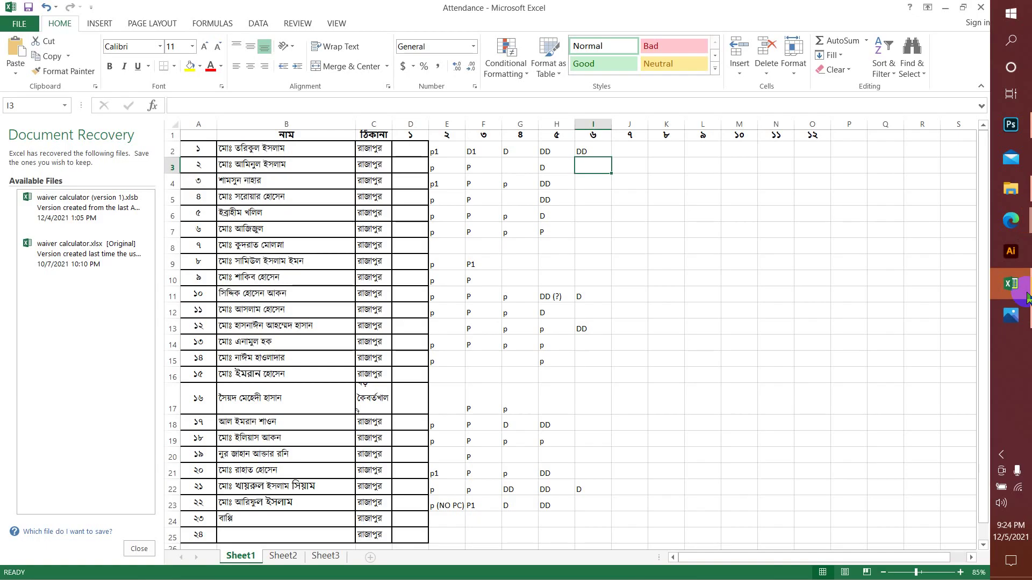
# Enter p in cell I3 and bring the Google Meet call to the front
pyautogui.write('p')
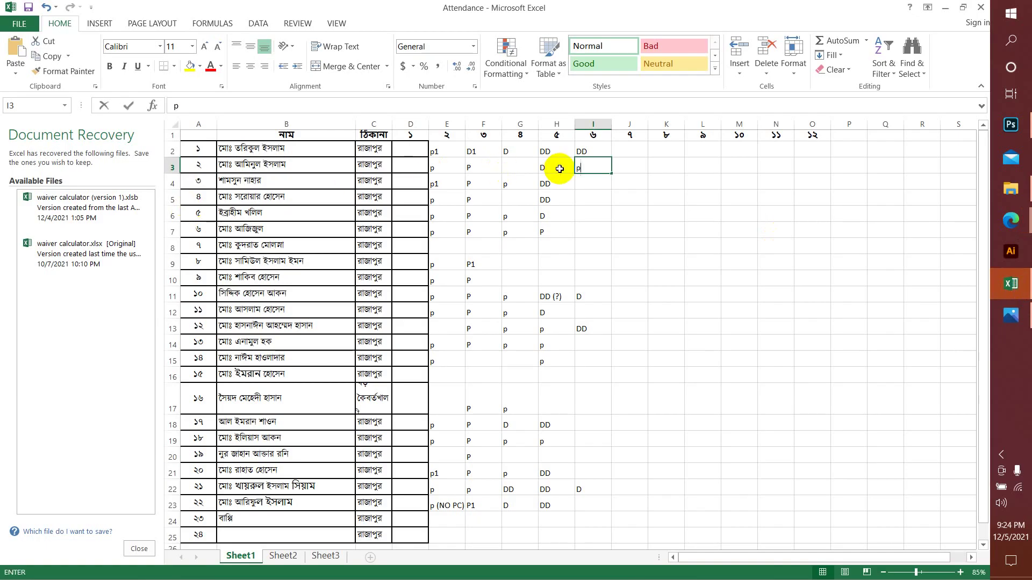
pyautogui.click(591, 182)
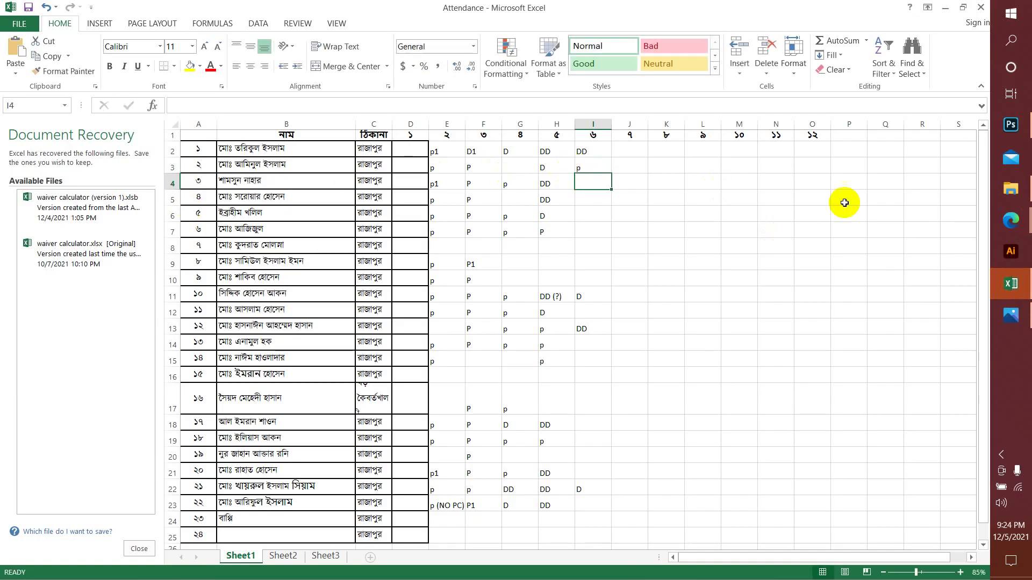
pyautogui.click(1021, 222)
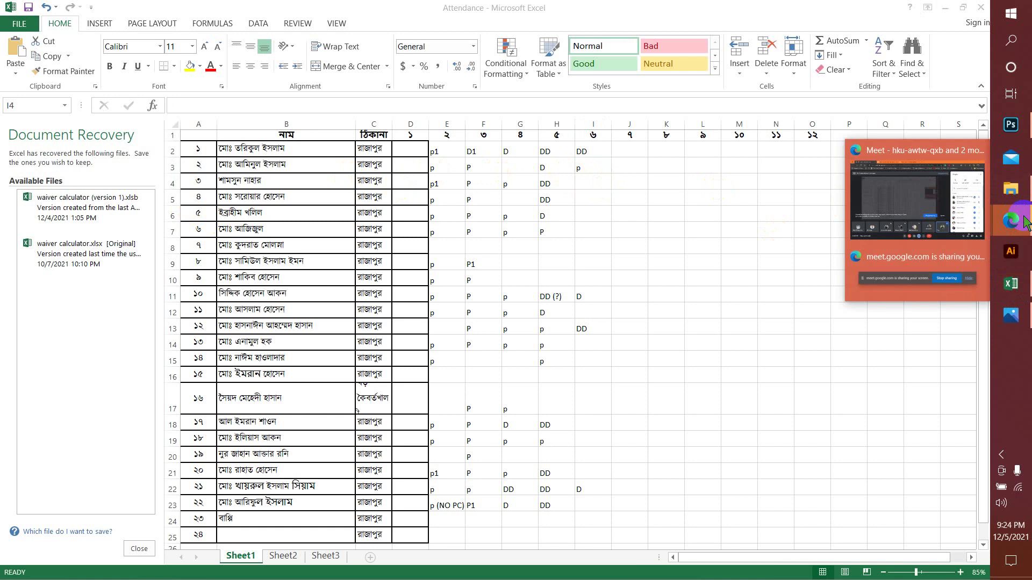
pyautogui.click(954, 207)
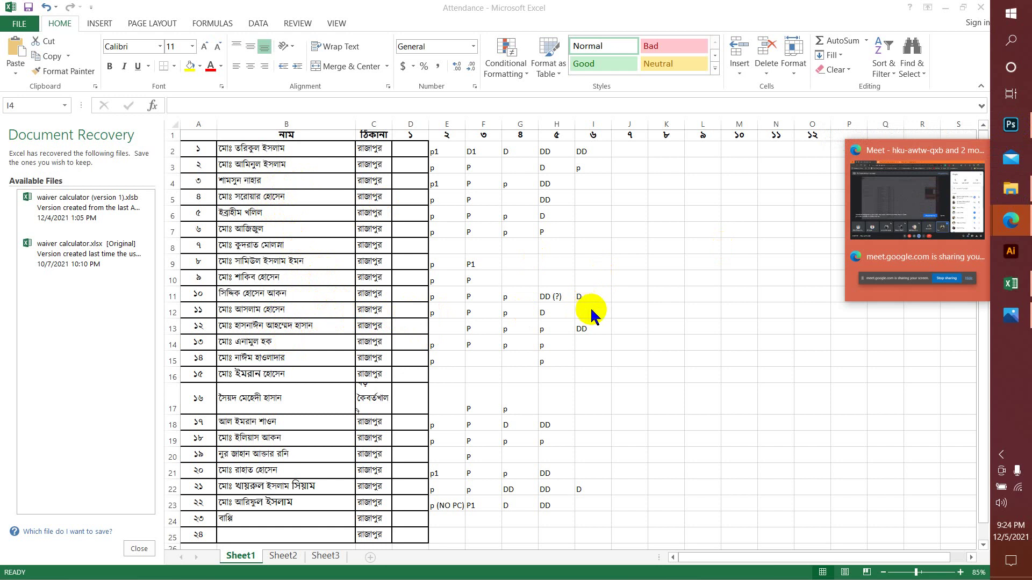
# Edit cell I3 again, then return to Google Meet with the chat messages showing
pyautogui.doubleClick(594, 168)
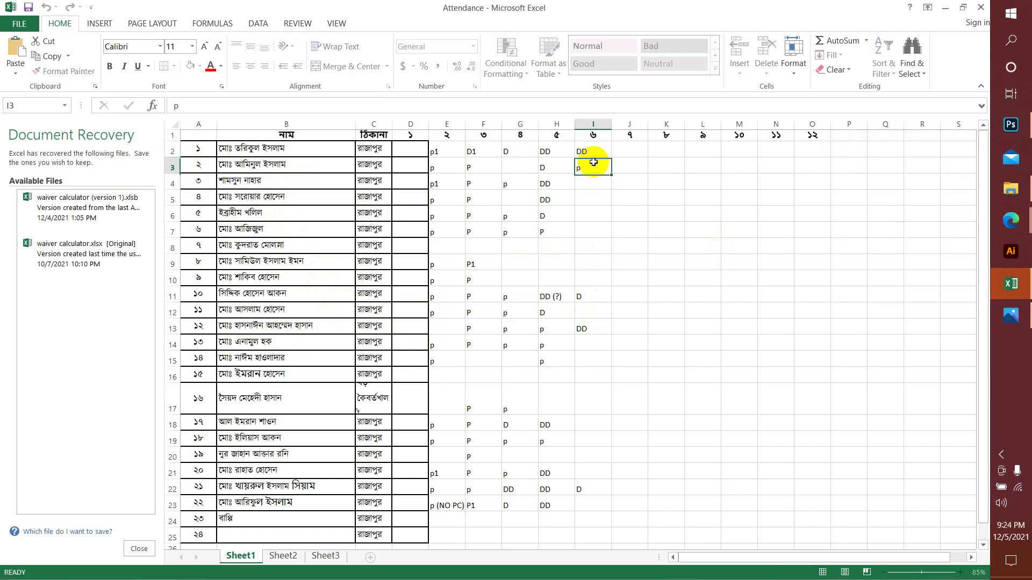
pyautogui.moveTo(1010, 221)
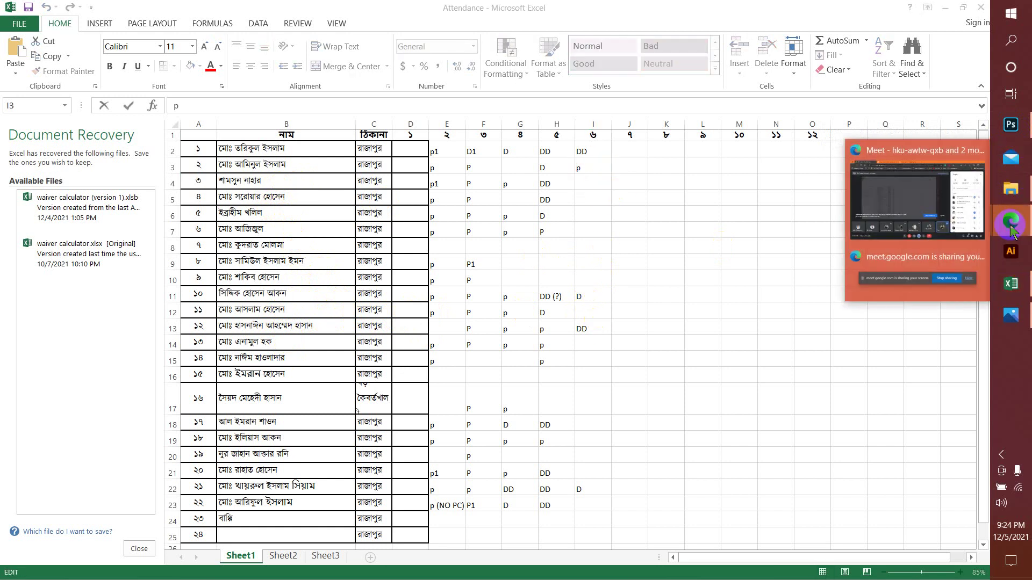
pyautogui.click(931, 230)
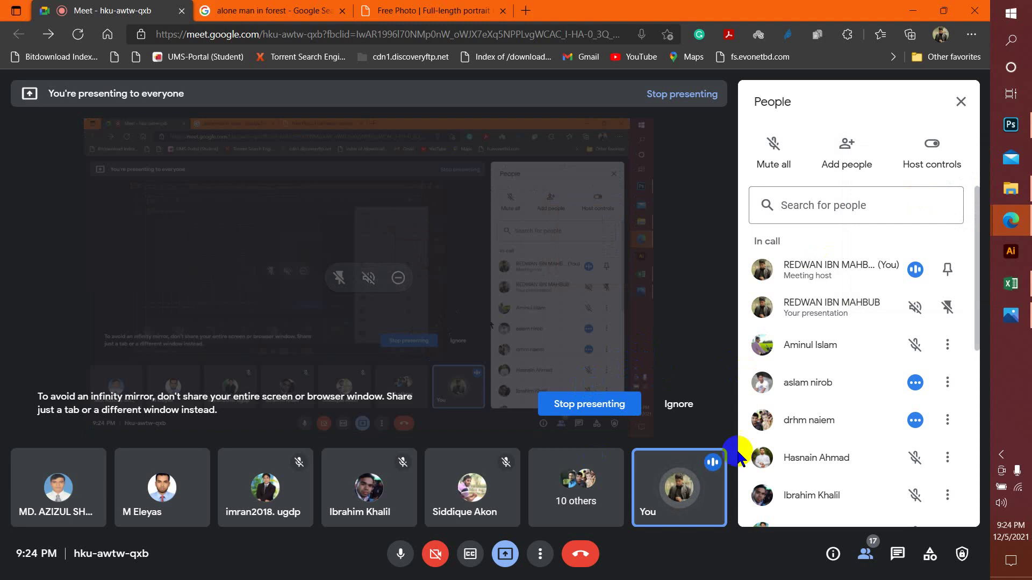
pyautogui.click(894, 562)
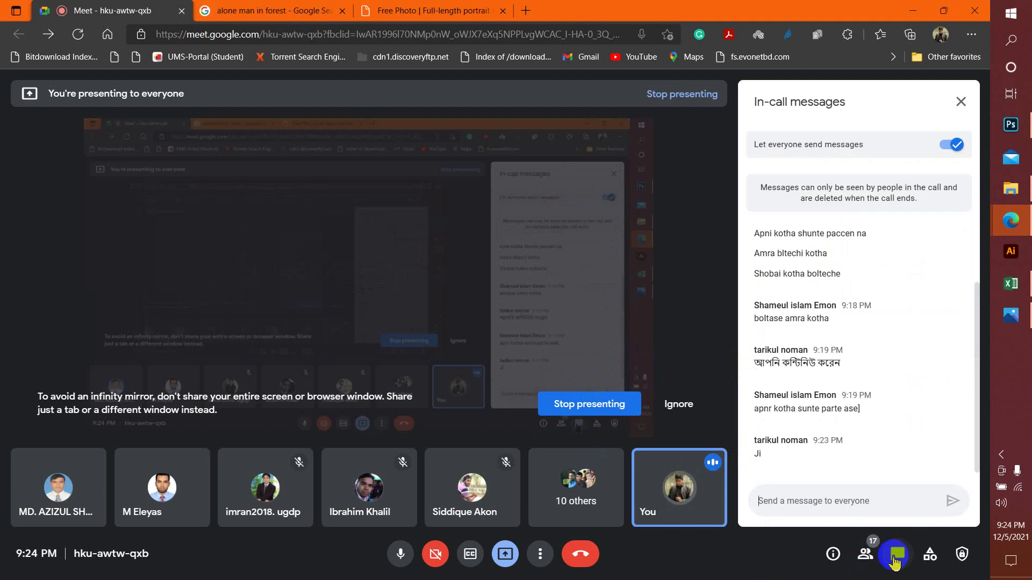